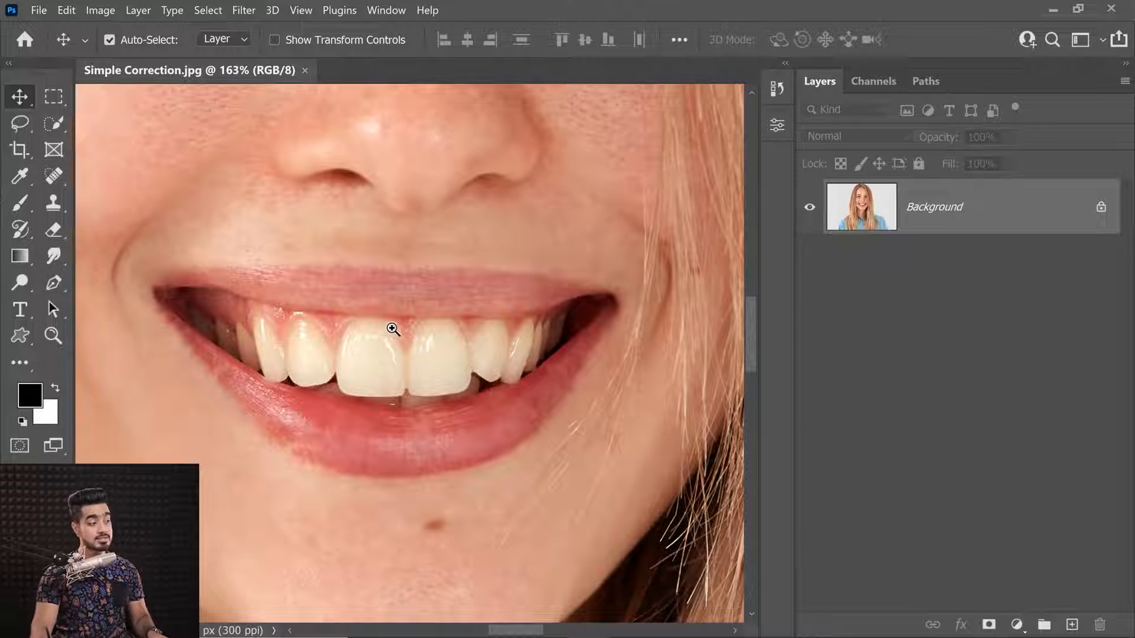
# Add a Hue/Saturation adjustment layer above the Background photo.
pyautogui.moveTo(388, 329); pyautogui.dragTo(405, 338)
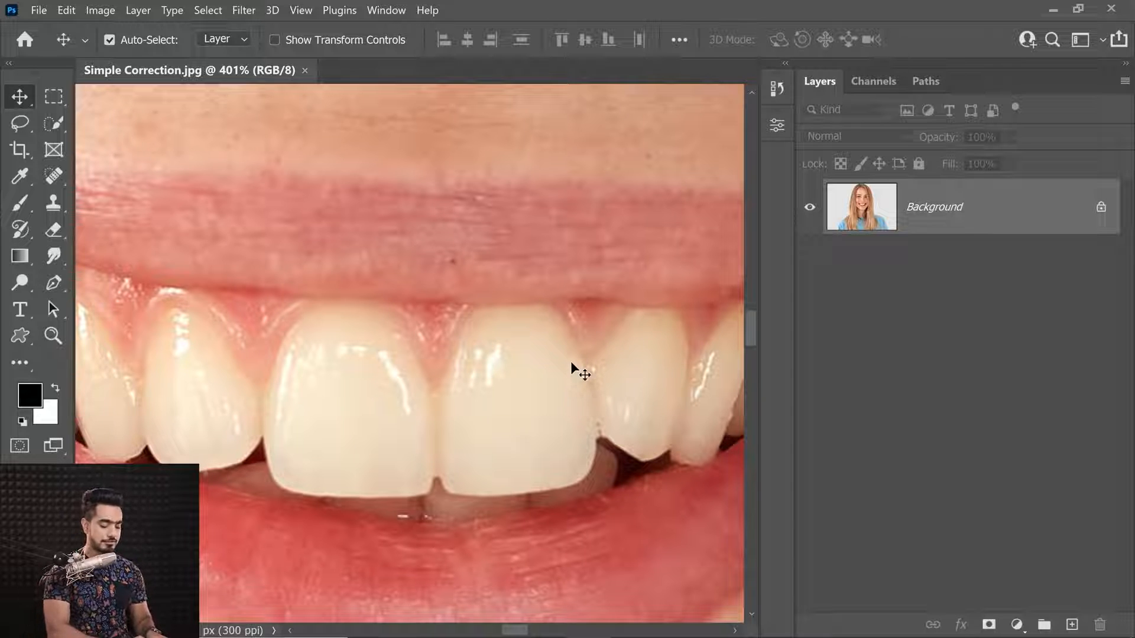
pyautogui.hotkey('ctrl', '-')
pyautogui.hotkey('ctrl', '-')
pyautogui.hotkey('ctrl', '-')
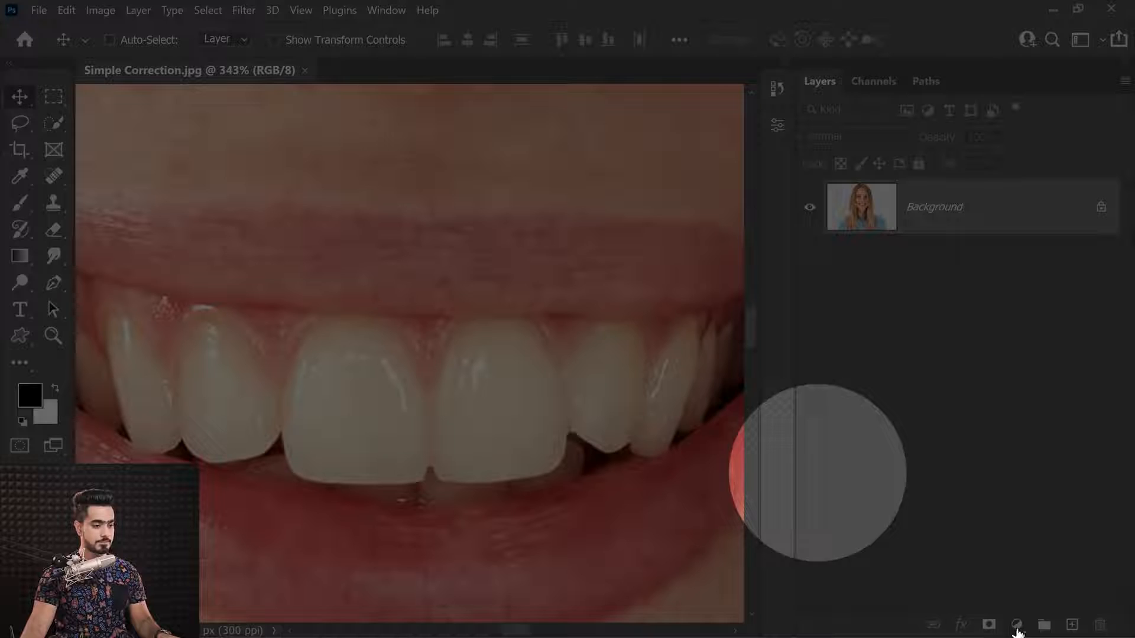
pyautogui.click(1017, 626)
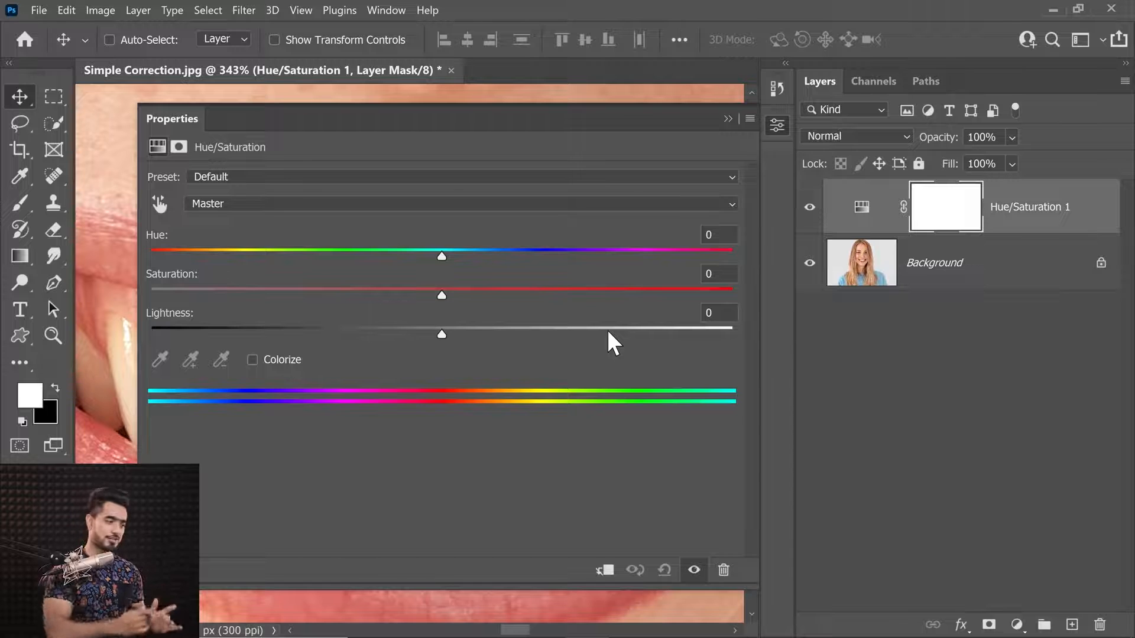
# Shrink the Hue/Saturation properties window and reposition the image so the teeth are exposed beneath it.
pyautogui.moveTo(473, 588); pyautogui.dragTo(458, 451)
pyautogui.moveTo(343, 500); pyautogui.dragTo(230, 500)
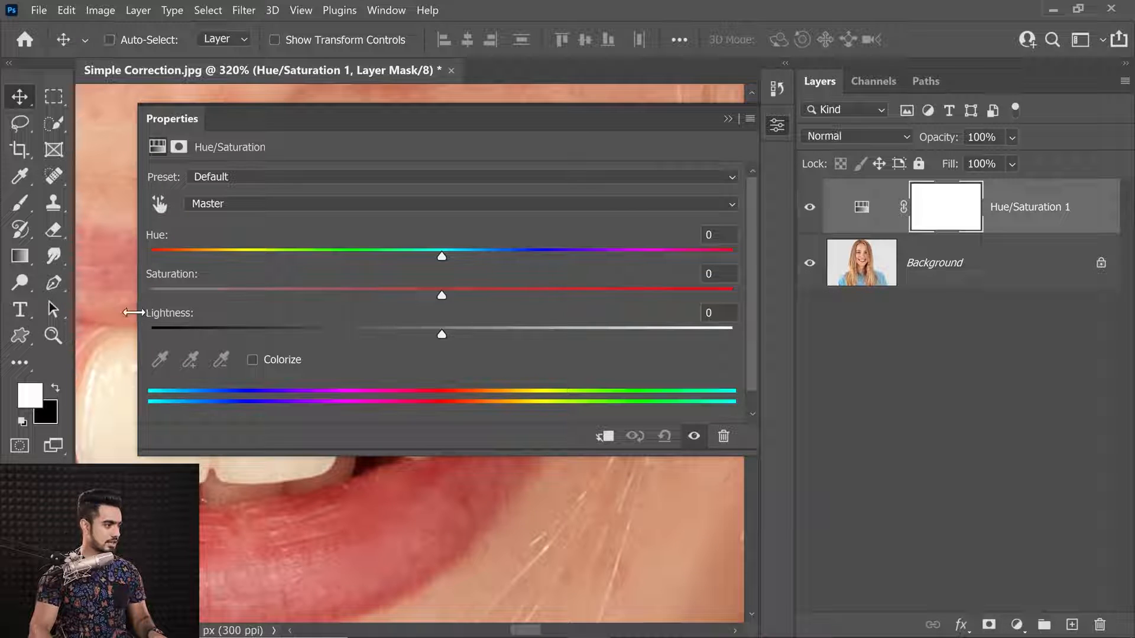
pyautogui.moveTo(138, 310); pyautogui.dragTo(181, 310)
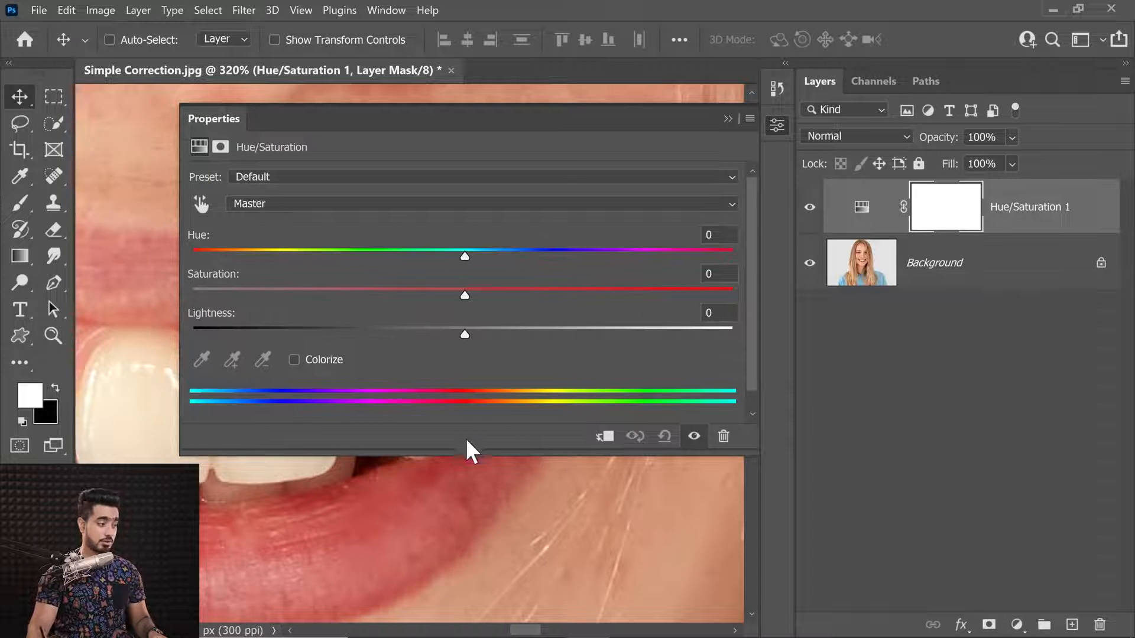
pyautogui.moveTo(476, 452); pyautogui.dragTo(473, 368)
pyautogui.moveTo(335, 449); pyautogui.dragTo(358, 473)
# Sample a front tooth to target the Yellows range, and exaggerate it with Hue +180 and Saturation +100.
pyautogui.click(203, 206)
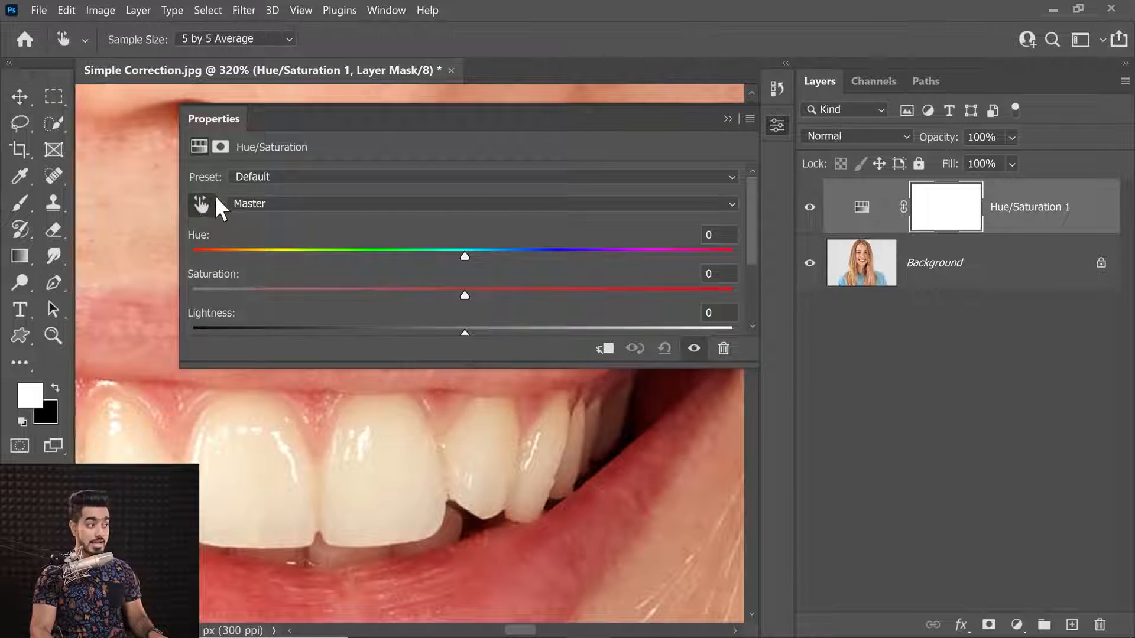
pyautogui.click(391, 419)
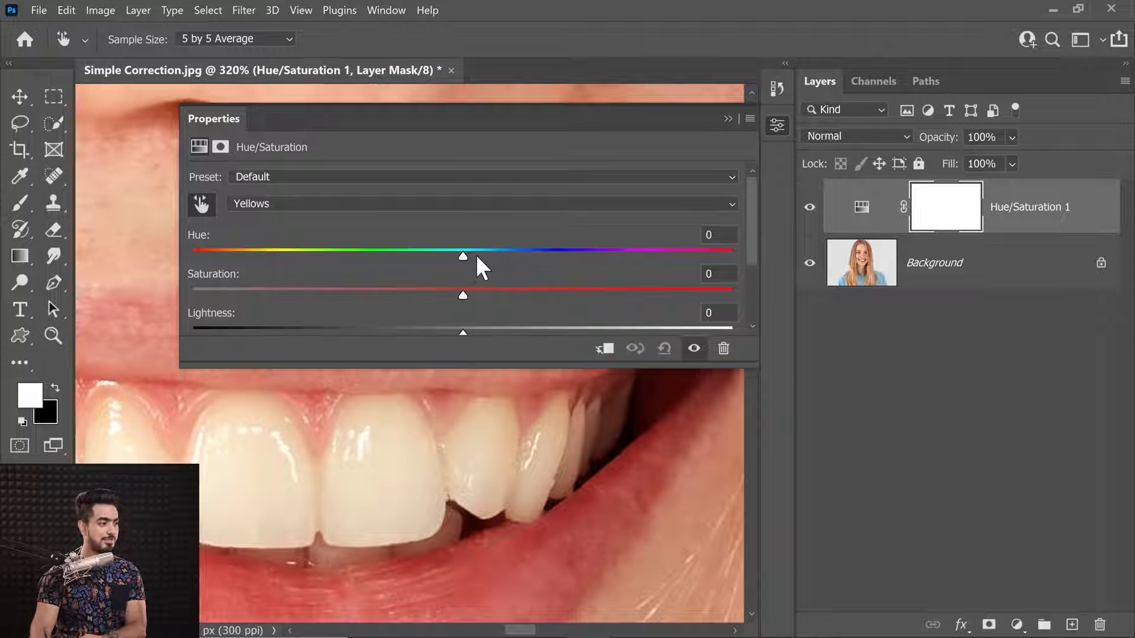
pyautogui.moveTo(463, 257); pyautogui.dragTo(751, 266)
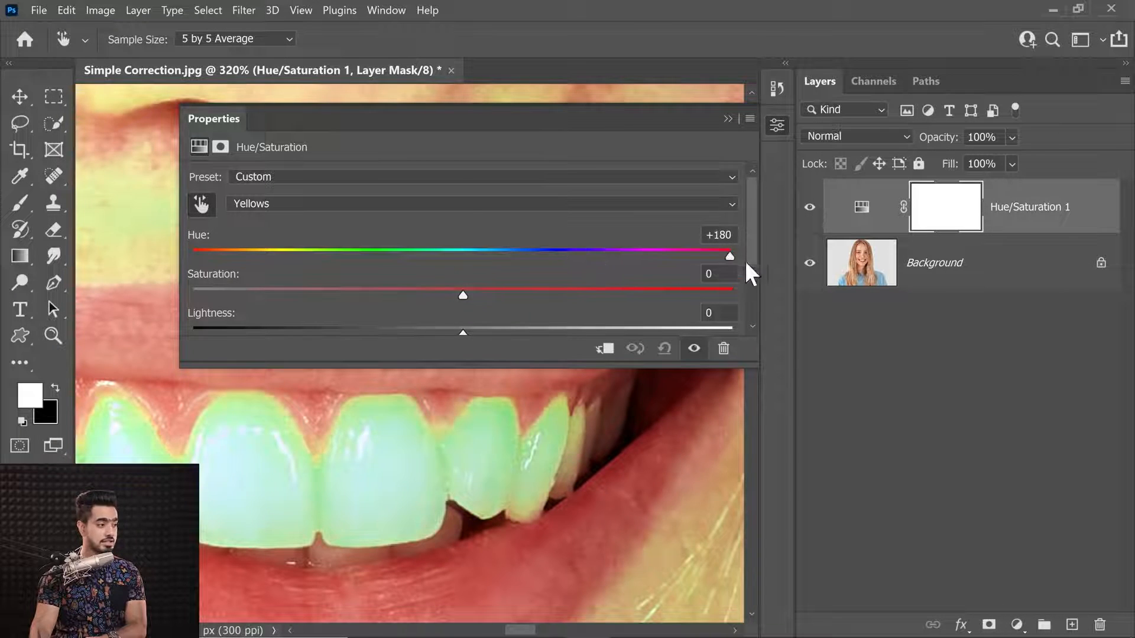
pyautogui.moveTo(466, 294); pyautogui.dragTo(747, 295)
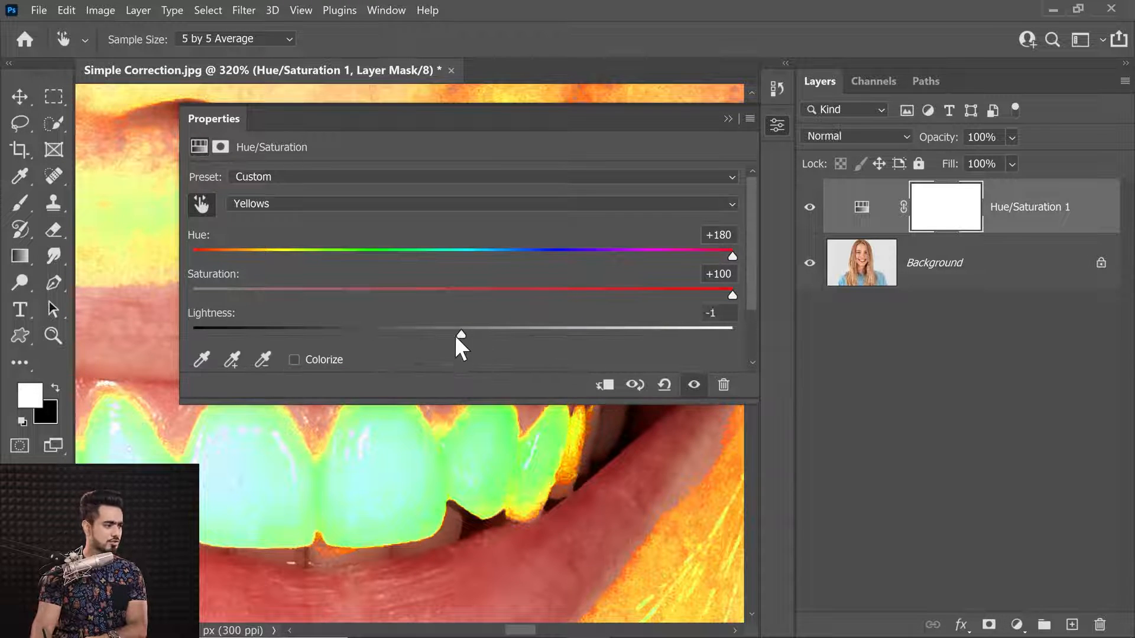
# Experiment with the Yellows' Lightness and Saturation, leaving Lightness at 0 and Saturation at +95.
pyautogui.moveTo(455, 334); pyautogui.dragTo(363, 335)
pyautogui.click(492, 295)
pyautogui.click(479, 346)
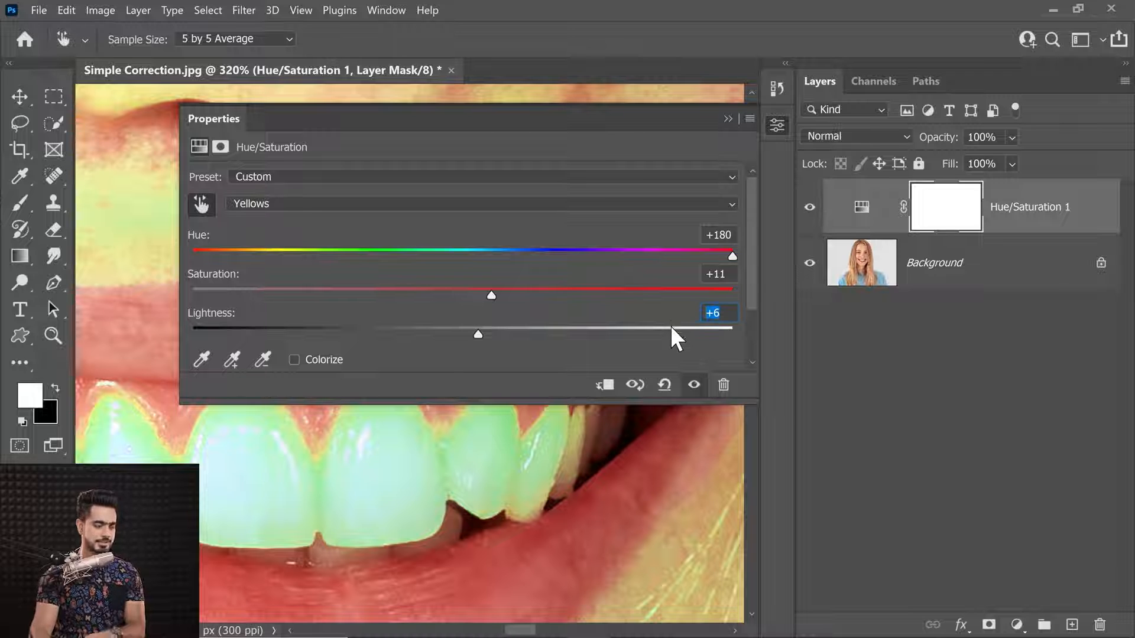
pyautogui.write('0')
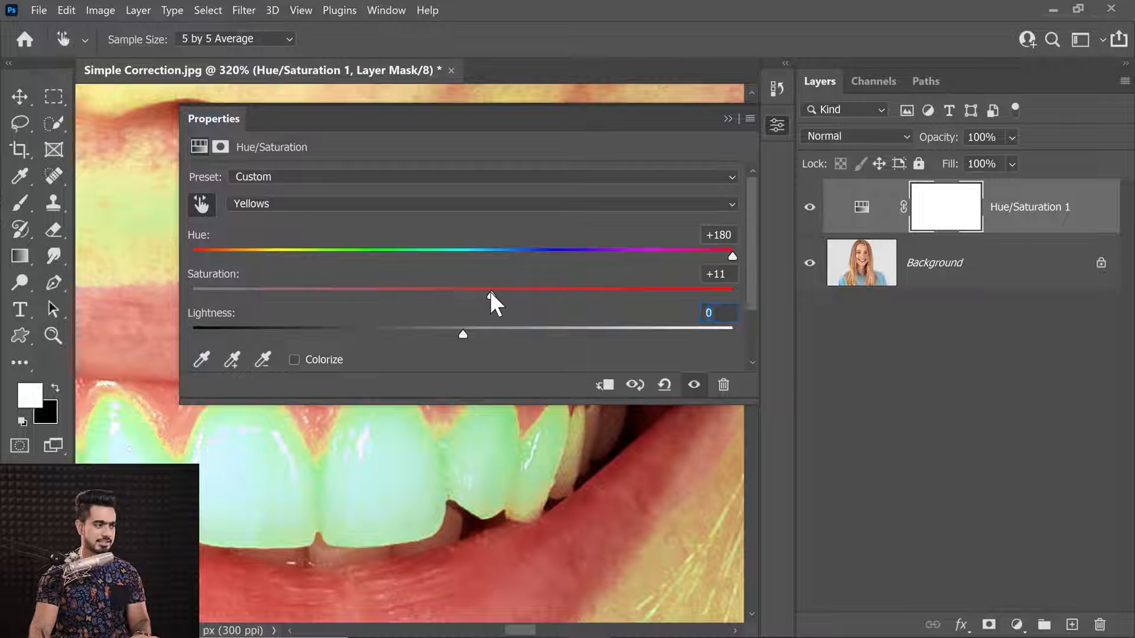
pyautogui.moveTo(491, 295); pyautogui.dragTo(723, 296)
pyautogui.moveTo(361, 505); pyautogui.dragTo(459, 499)
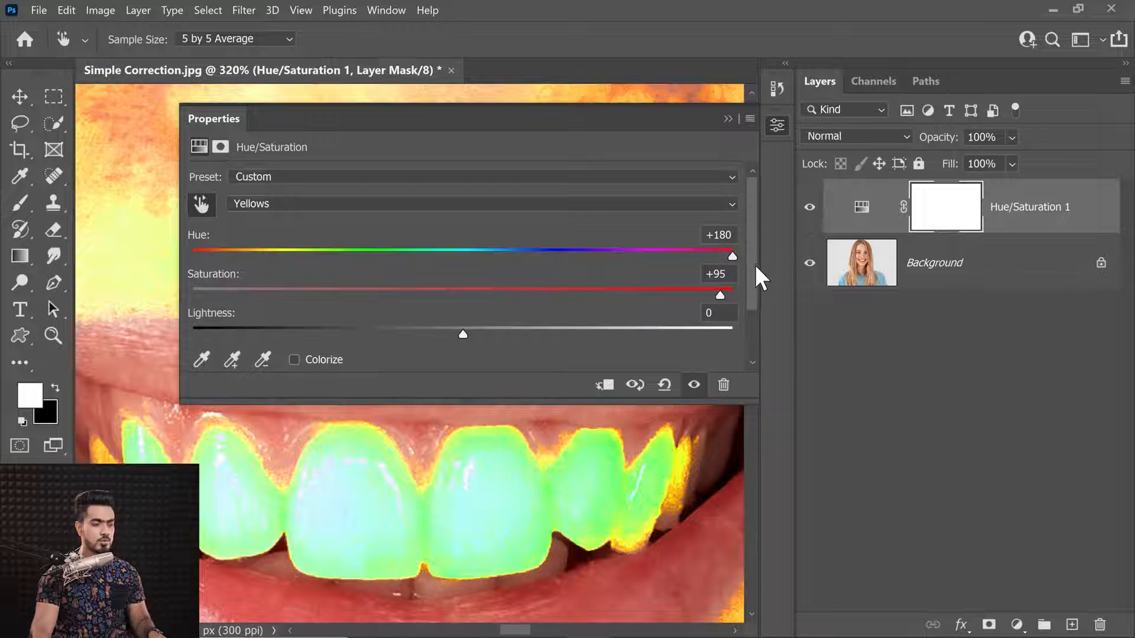
# Adjust the affected colour range to 14°/24° and 61°\80° so the exaggerated tint covers the teeth.
pyautogui.moveTo(755, 264); pyautogui.dragTo(753, 316)
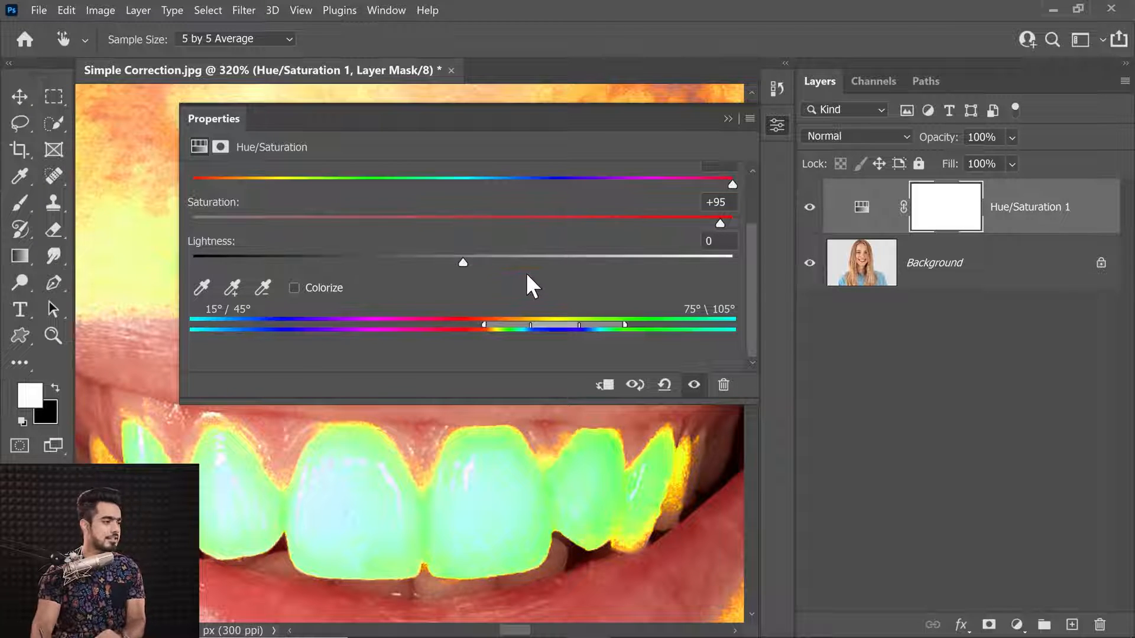
pyautogui.moveTo(485, 325); pyautogui.dragTo(523, 325)
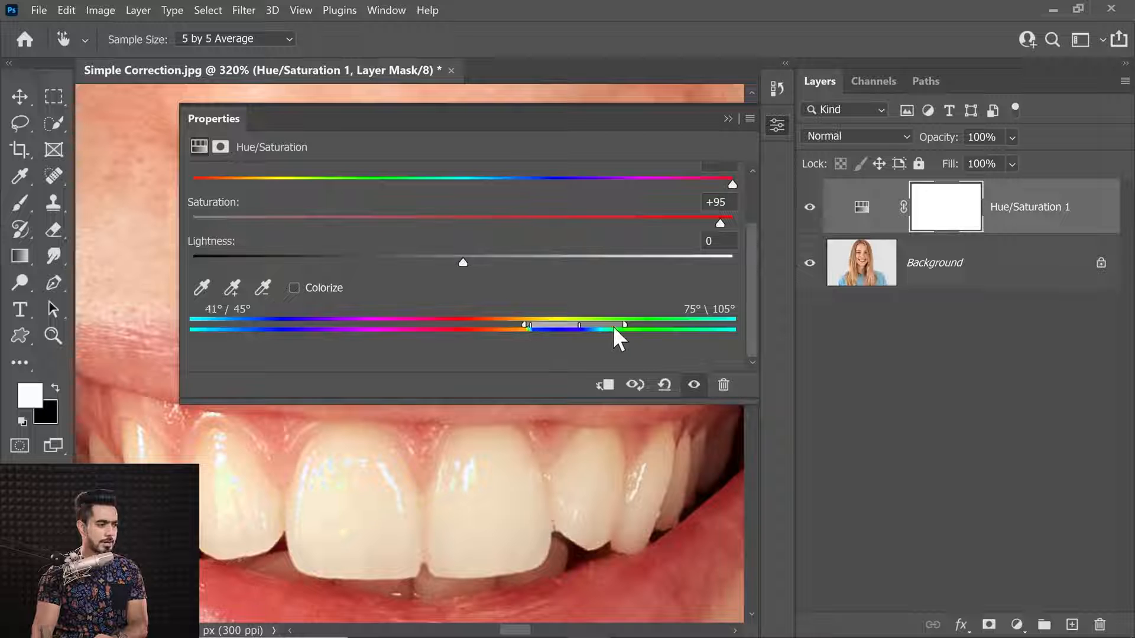
pyautogui.moveTo(621, 326); pyautogui.dragTo(509, 328)
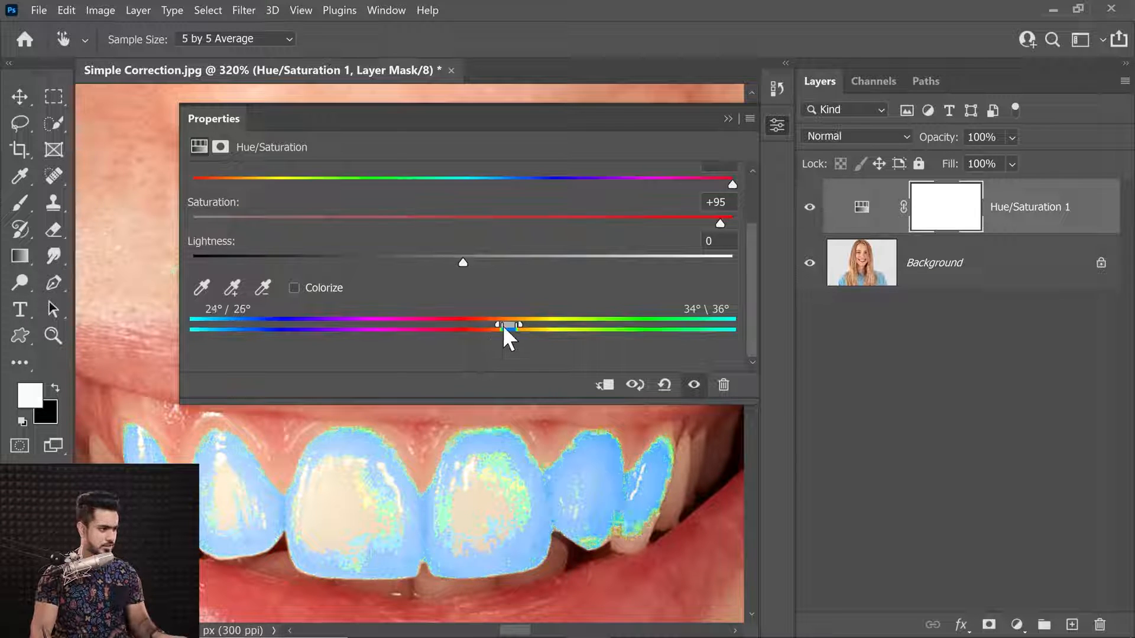
pyautogui.moveTo(503, 325)
pyautogui.mouseDown()
pyautogui.moveTo(480, 325)
pyautogui.moveTo(498, 325)
pyautogui.mouseUp()
pyautogui.moveTo(502, 325); pyautogui.dragTo(566, 327)
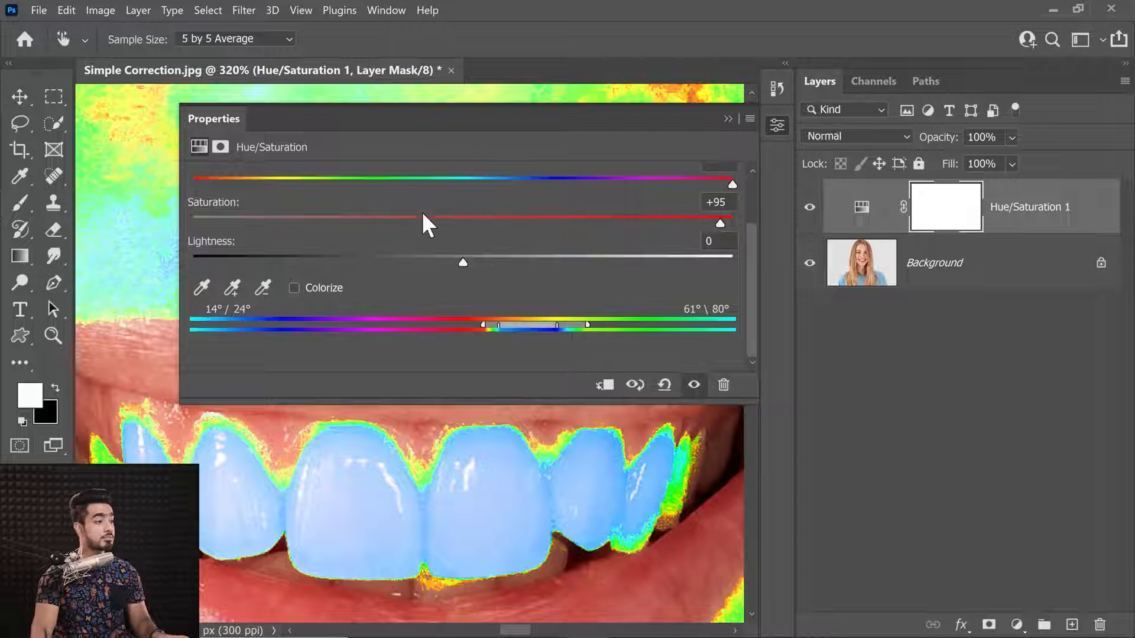
# Reset the Yellows' Hue and Saturation to 0.
pyautogui.moveTo(423, 216); pyautogui.dragTo(453, 219)
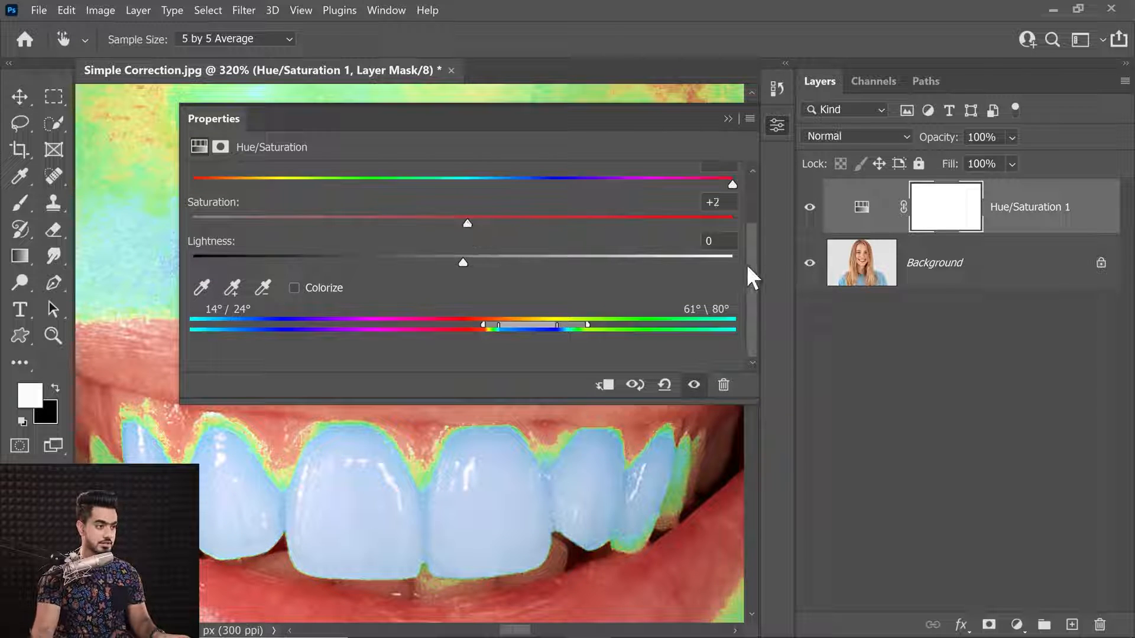
pyautogui.moveTo(747, 265); pyautogui.dragTo(751, 219)
pyautogui.moveTo(227, 270); pyautogui.dragTo(201, 239)
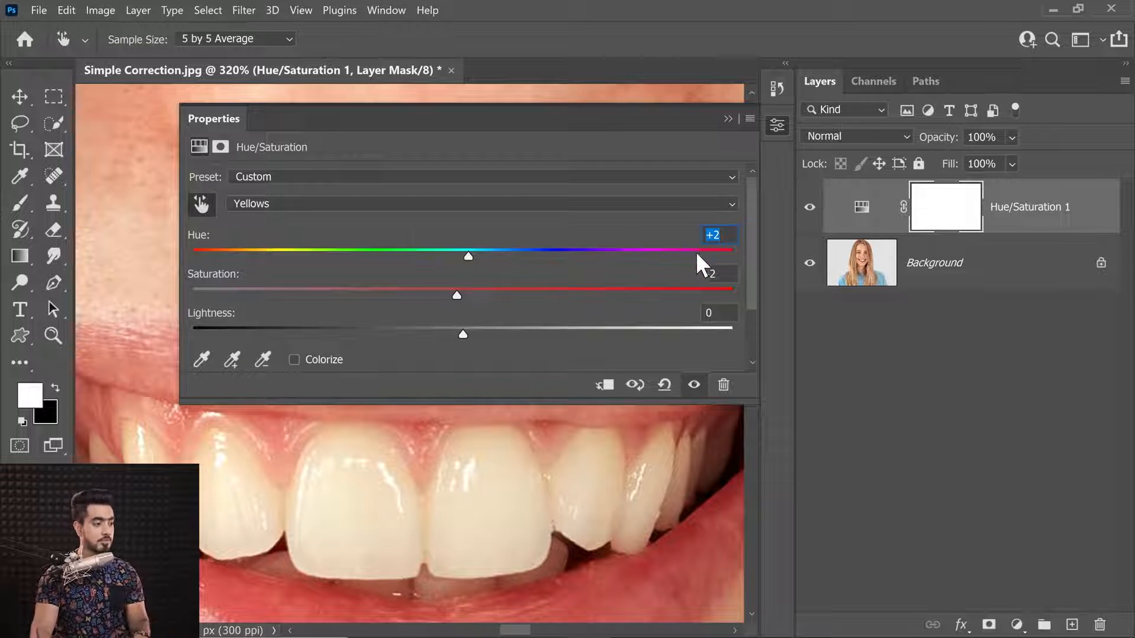
pyautogui.moveTo(716, 274); pyautogui.dragTo(662, 275)
pyautogui.write('0')
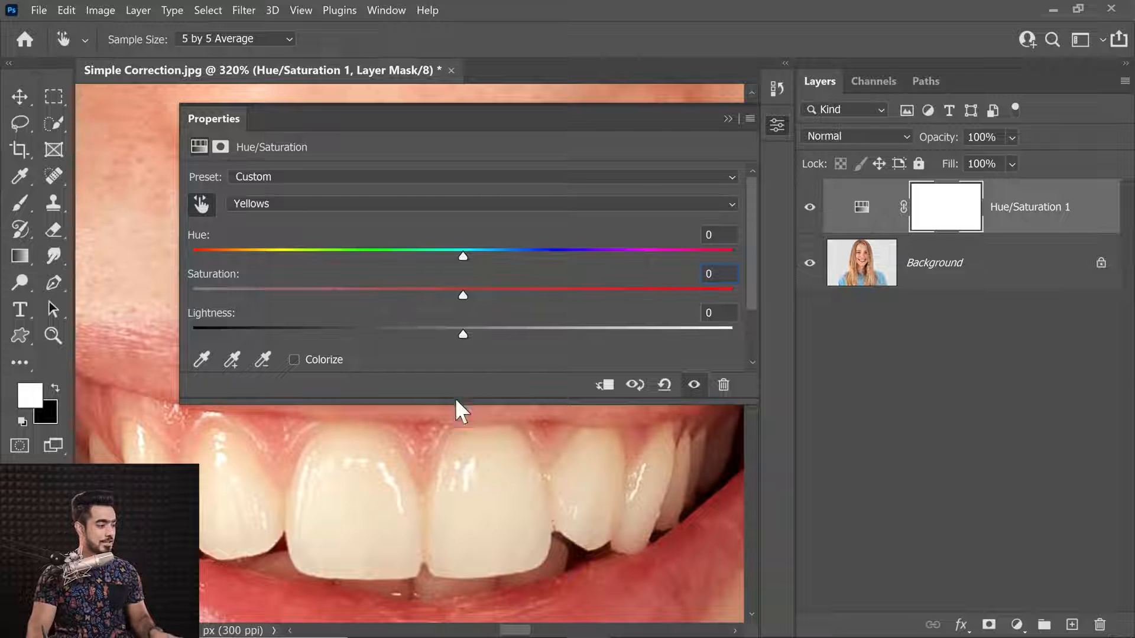
# Make the Hue/Saturation properties window narrower and taller, exposing the face and all colour range controls.
pyautogui.moveTo(463, 496); pyautogui.dragTo(285, 484)
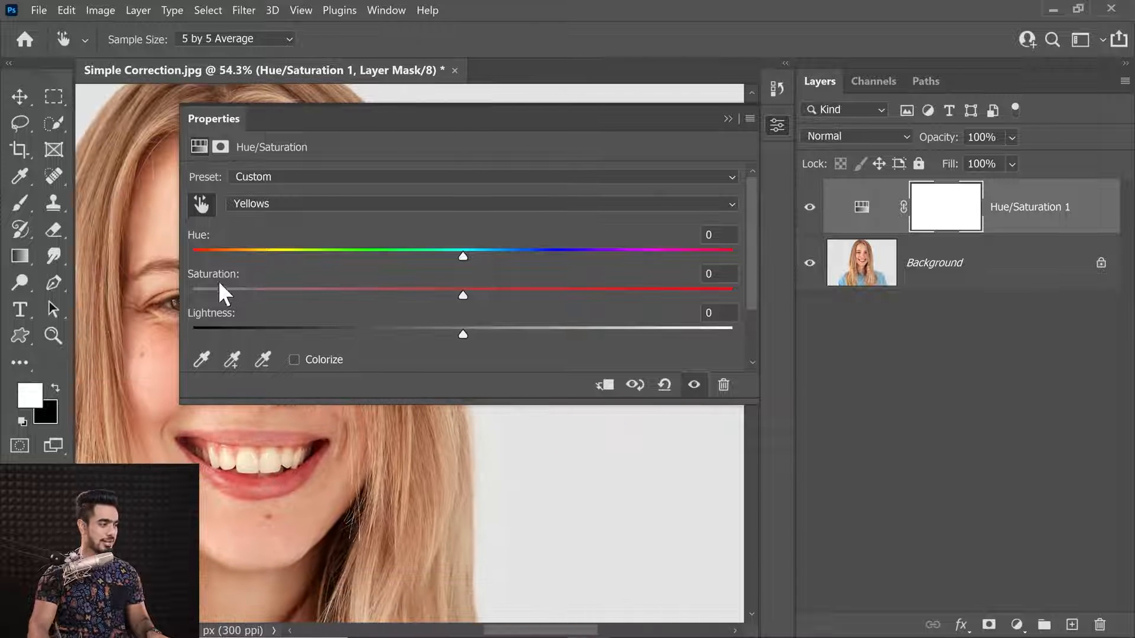
pyautogui.moveTo(182, 294); pyautogui.dragTo(512, 302)
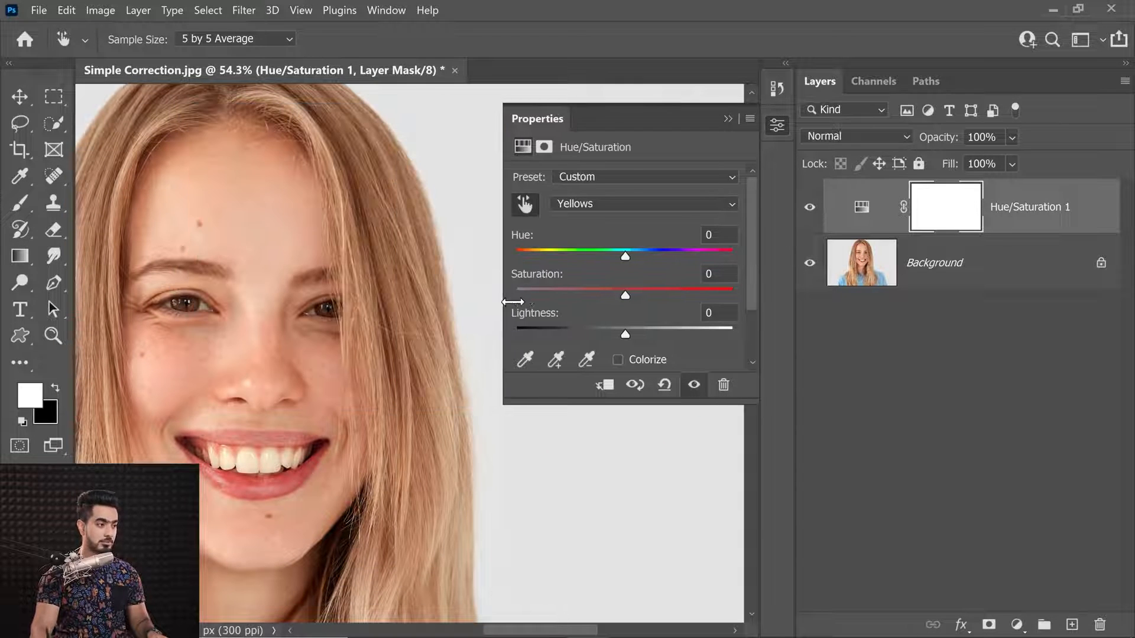
pyautogui.moveTo(219, 341); pyautogui.dragTo(236, 307)
pyautogui.moveTo(641, 407); pyautogui.dragTo(642, 486)
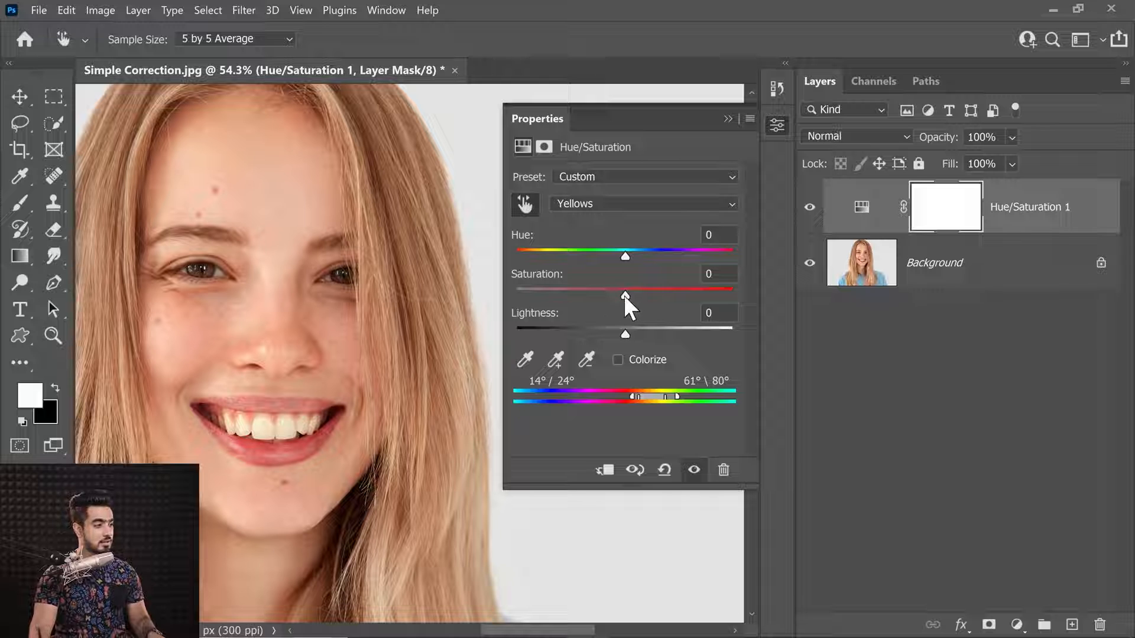
# Whiten the teeth by setting the Yellows' Saturation to -48, Lightness to +40 and Hue to -7.
pyautogui.moveTo(626, 295); pyautogui.dragTo(570, 297)
pyautogui.moveTo(286, 431)
pyautogui.mouseDown()
pyautogui.moveTo(321, 427)
pyautogui.moveTo(297, 431)
pyautogui.mouseUp()
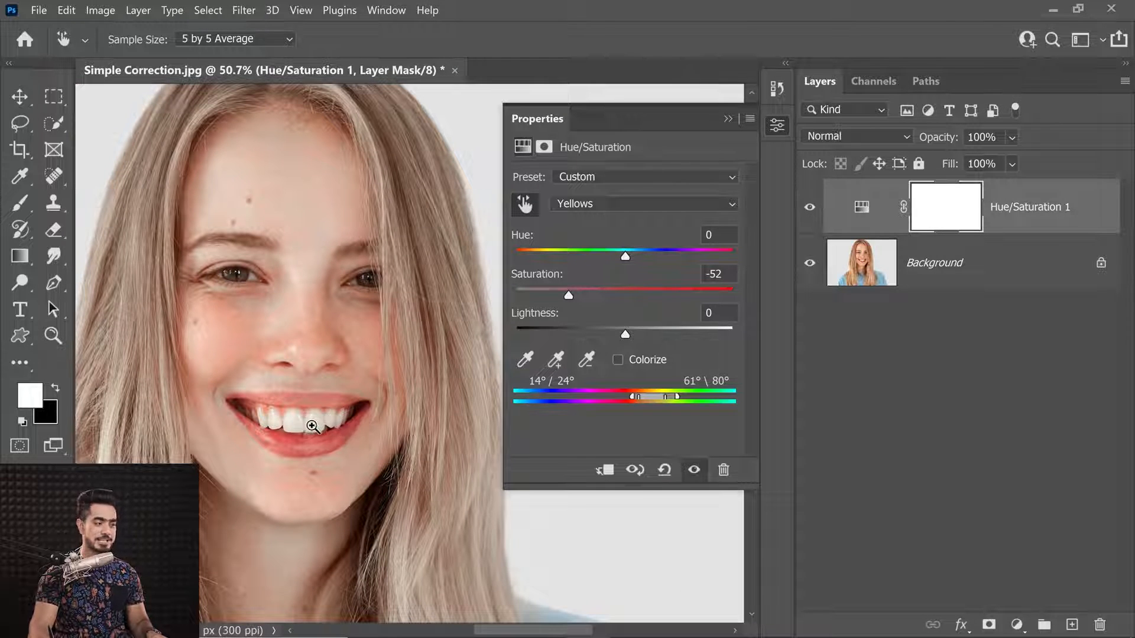
pyautogui.moveTo(311, 424); pyautogui.dragTo(352, 405)
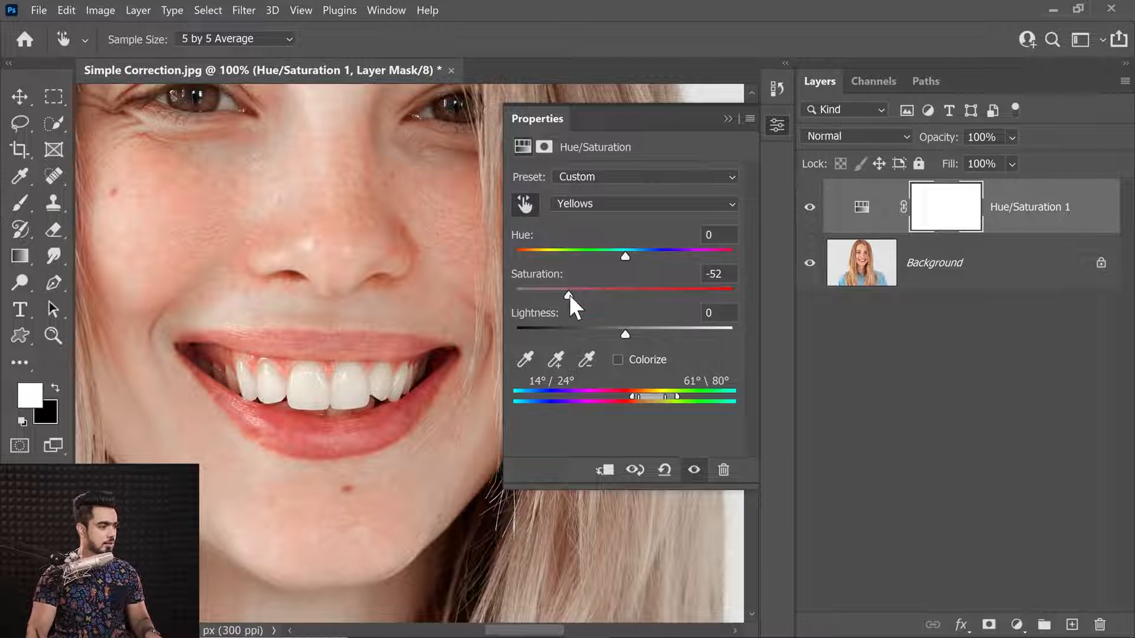
pyautogui.moveTo(569, 294)
pyautogui.mouseDown()
pyautogui.moveTo(583, 291)
pyautogui.moveTo(572, 294)
pyautogui.mouseUp()
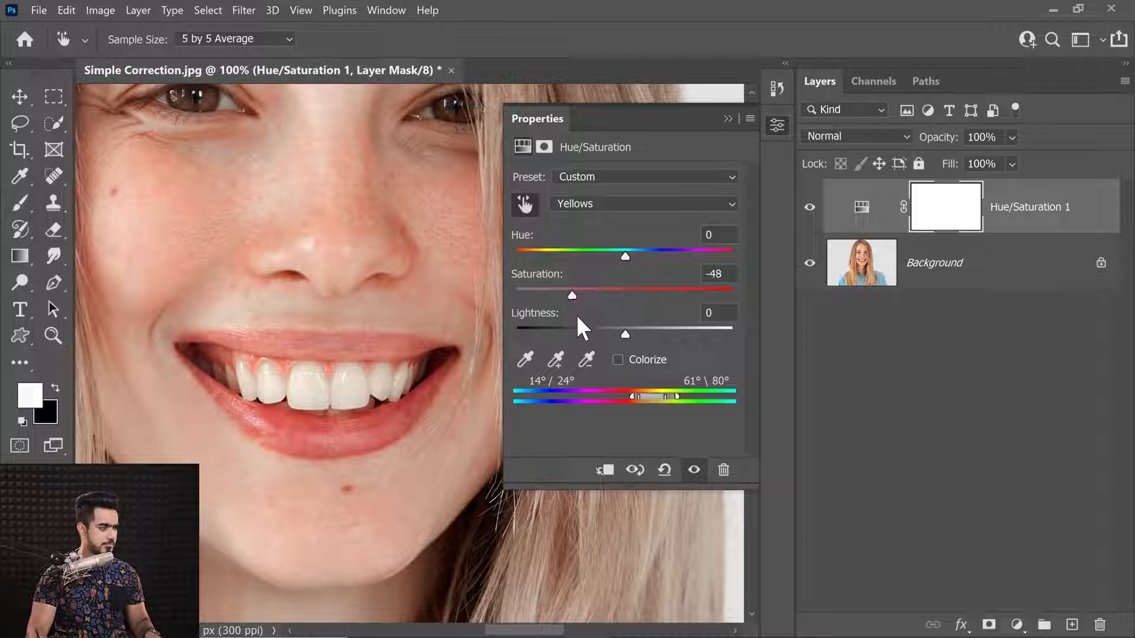
pyautogui.moveTo(628, 335); pyautogui.dragTo(668, 333)
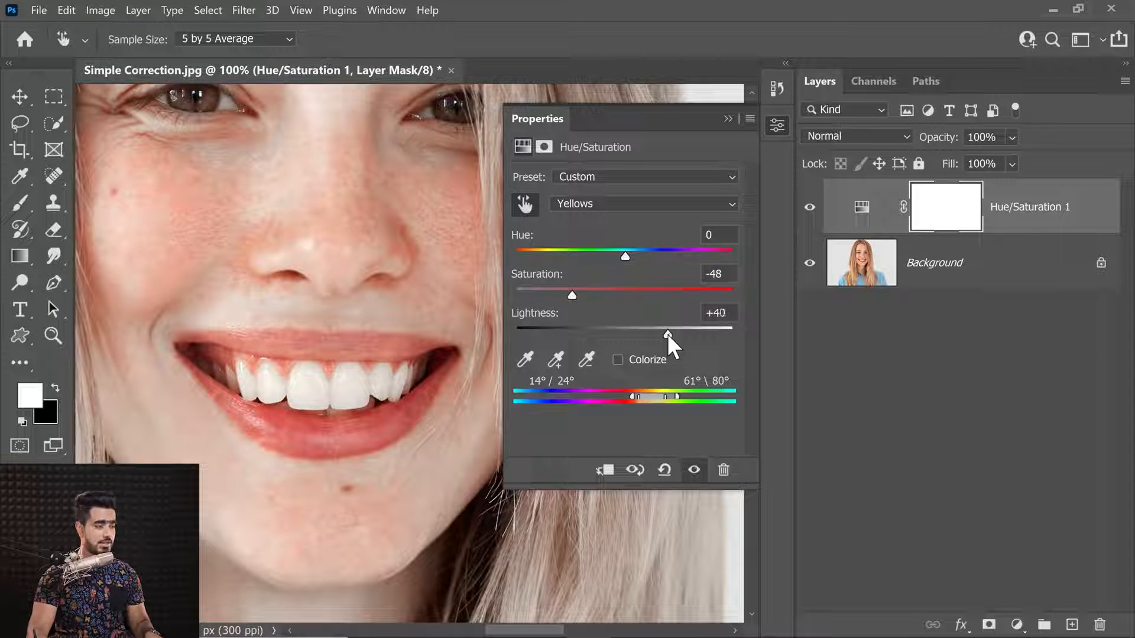
pyautogui.moveTo(626, 255); pyautogui.dragTo(623, 254)
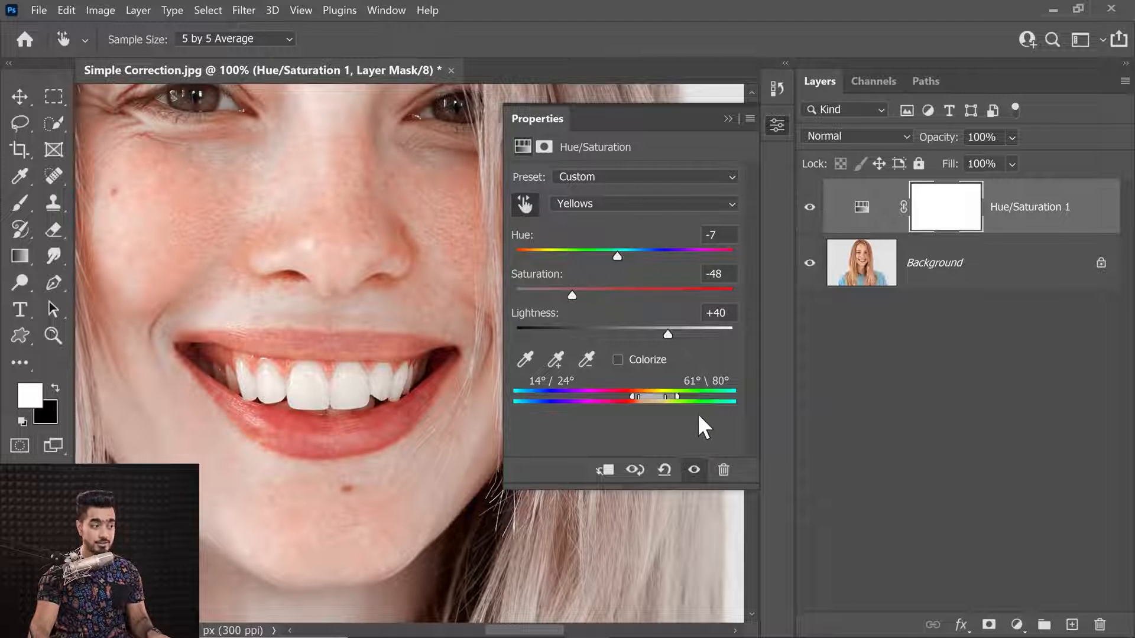
# Invert the Hue/Saturation layer's mask to black to hide the adjustment everywhere.
pyautogui.moveTo(368, 380); pyautogui.dragTo(385, 374)
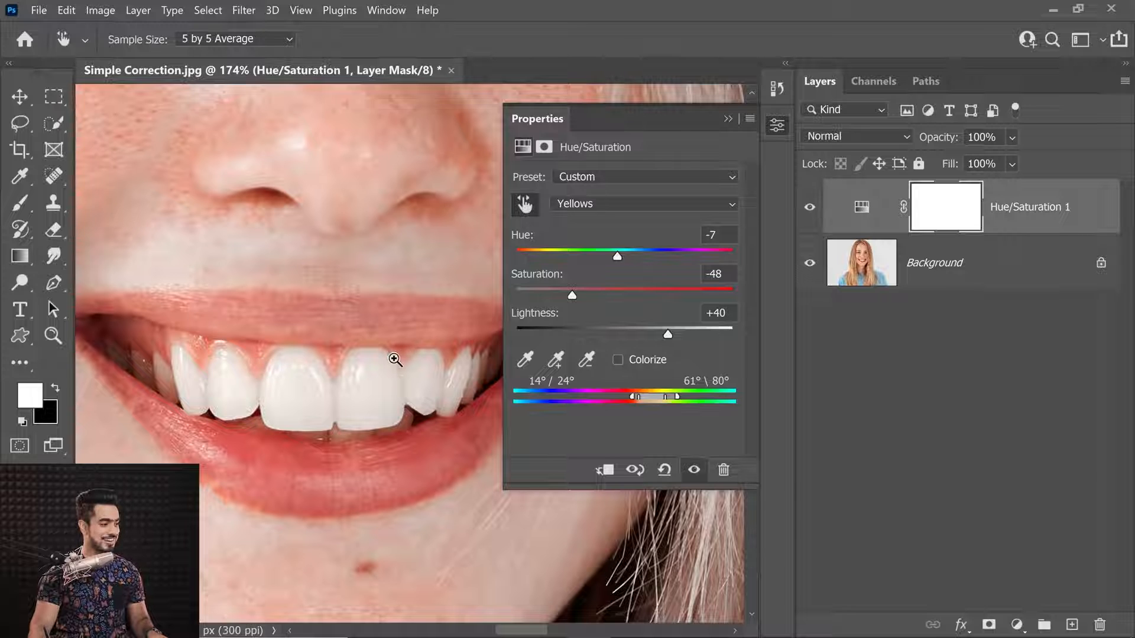
pyautogui.scroll(-5, 392, 355)
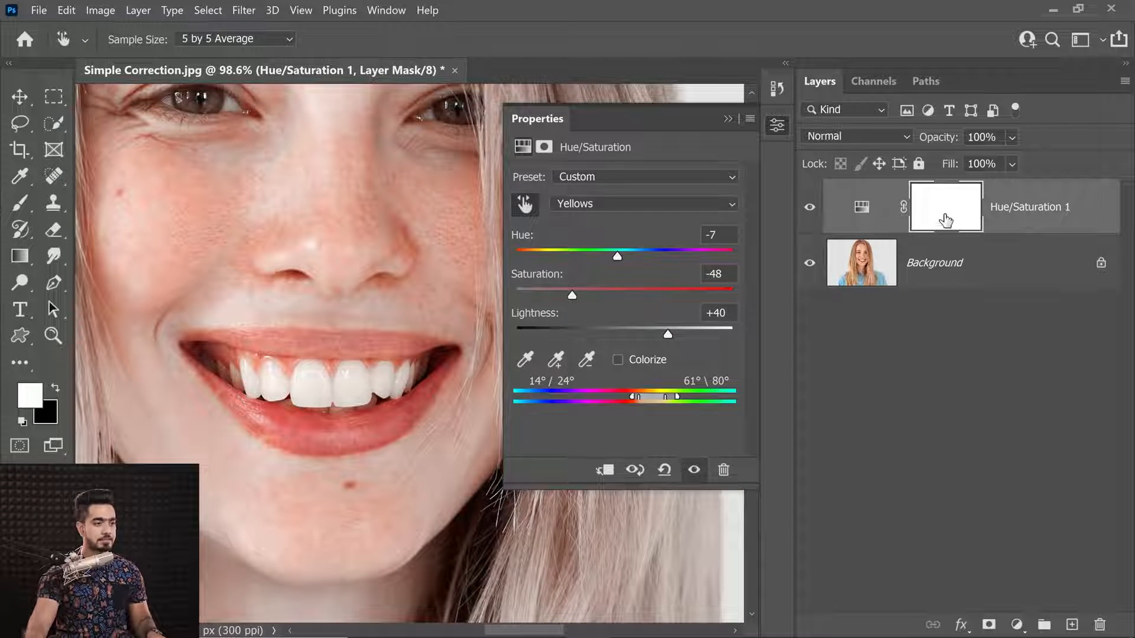
pyautogui.hotkey('ctrl', 'i')
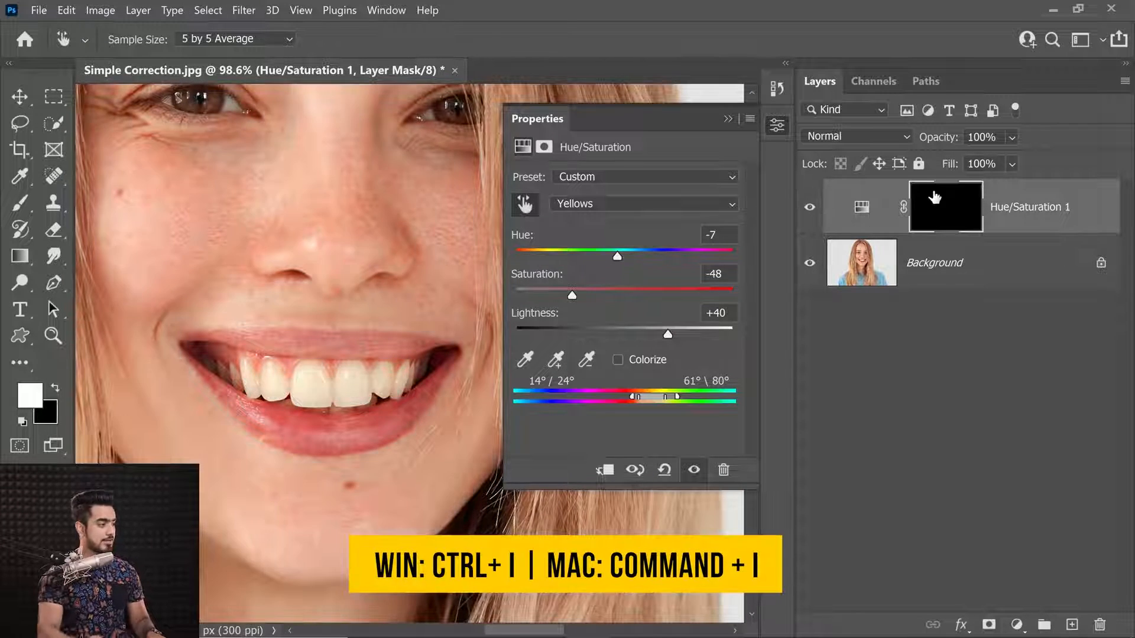
# Paint white over the front teeth on the layer mask with a Brush of size 150.
pyautogui.click(19, 204)
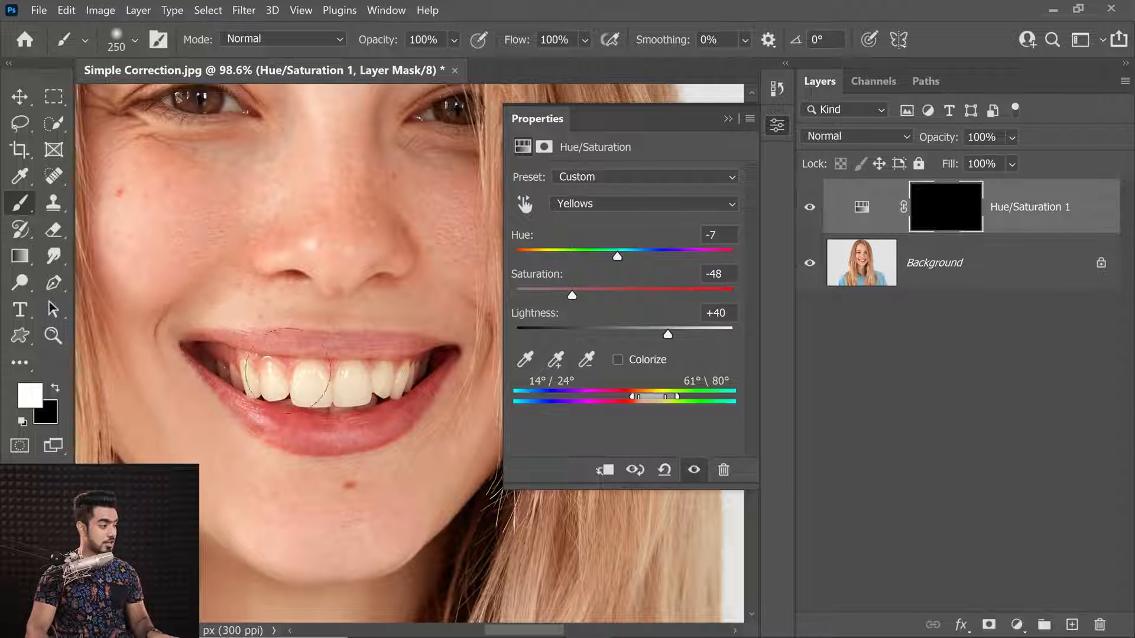
pyautogui.press('[')
pyautogui.press('[')
pyautogui.press('[')
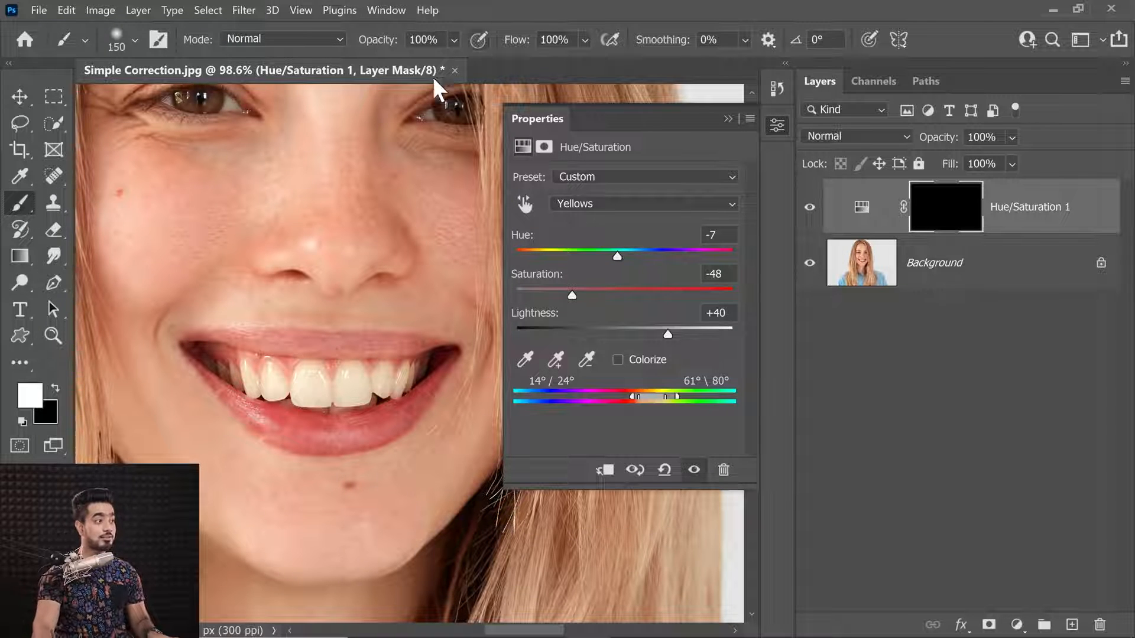
pyautogui.moveTo(299, 371)
pyautogui.mouseDown()
pyautogui.moveTo(291, 377)
pyautogui.moveTo(372, 381)
pyautogui.moveTo(380, 401)
pyautogui.moveTo(345, 414)
pyautogui.moveTo(445, 374)
pyautogui.mouseUp()
# Reduce the brush size to 90 and paint white on the mask over the remaining teeth at both sides.
pyautogui.press('[')
pyautogui.press('[')
pyautogui.press('[')
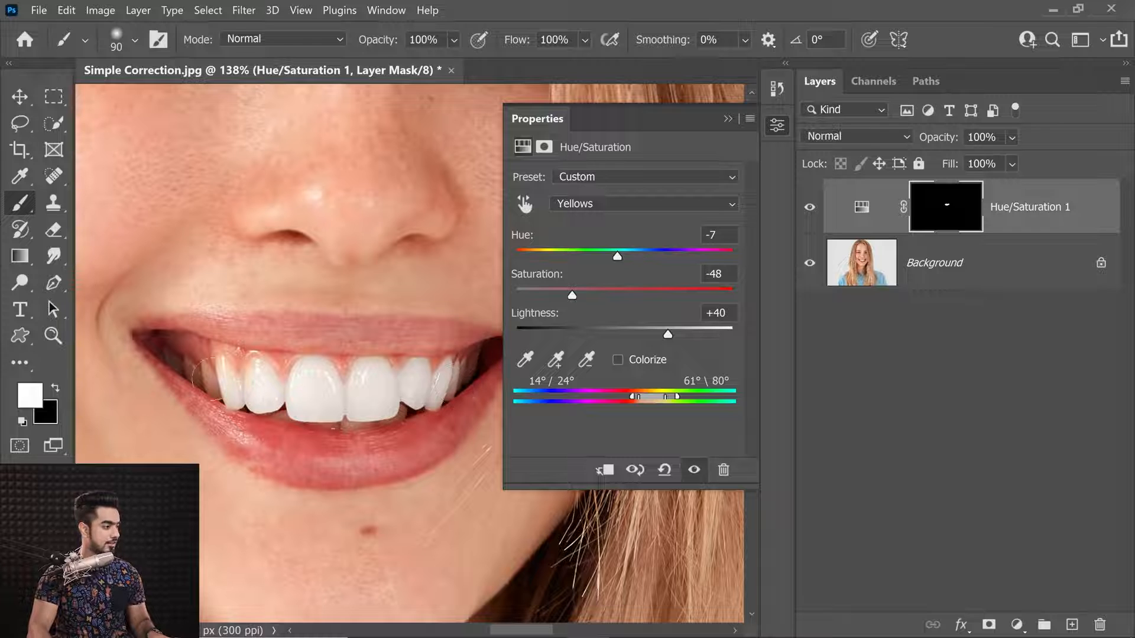
pyautogui.moveTo(204, 377)
pyautogui.mouseDown()
pyautogui.moveTo(167, 360)
pyautogui.moveTo(190, 382)
pyautogui.mouseUp()
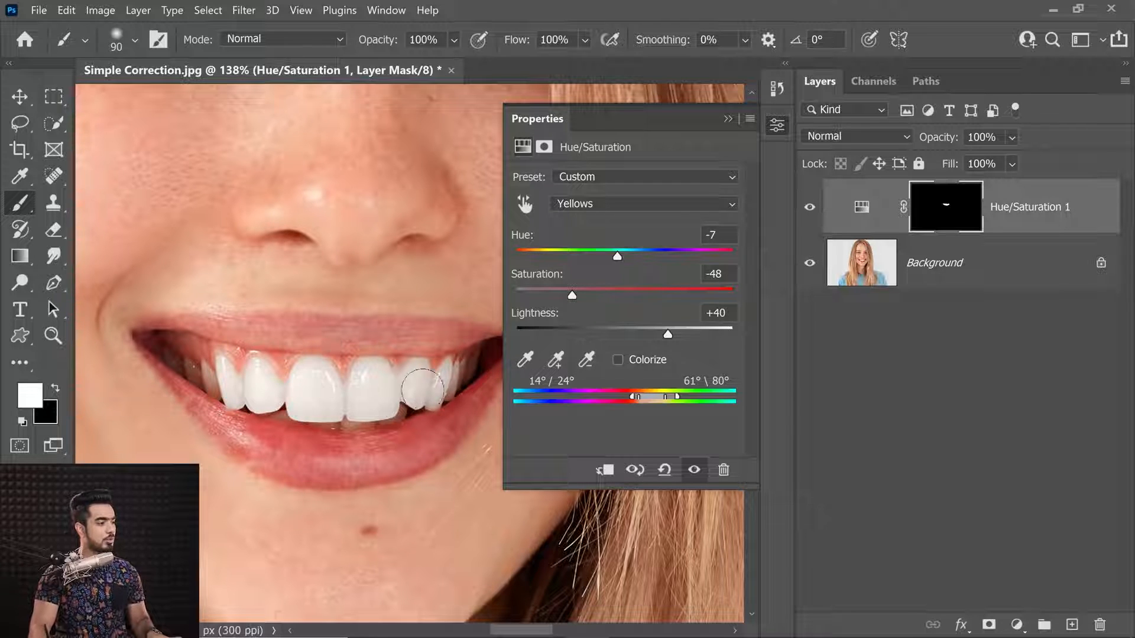
pyautogui.moveTo(415, 366); pyautogui.dragTo(453, 362)
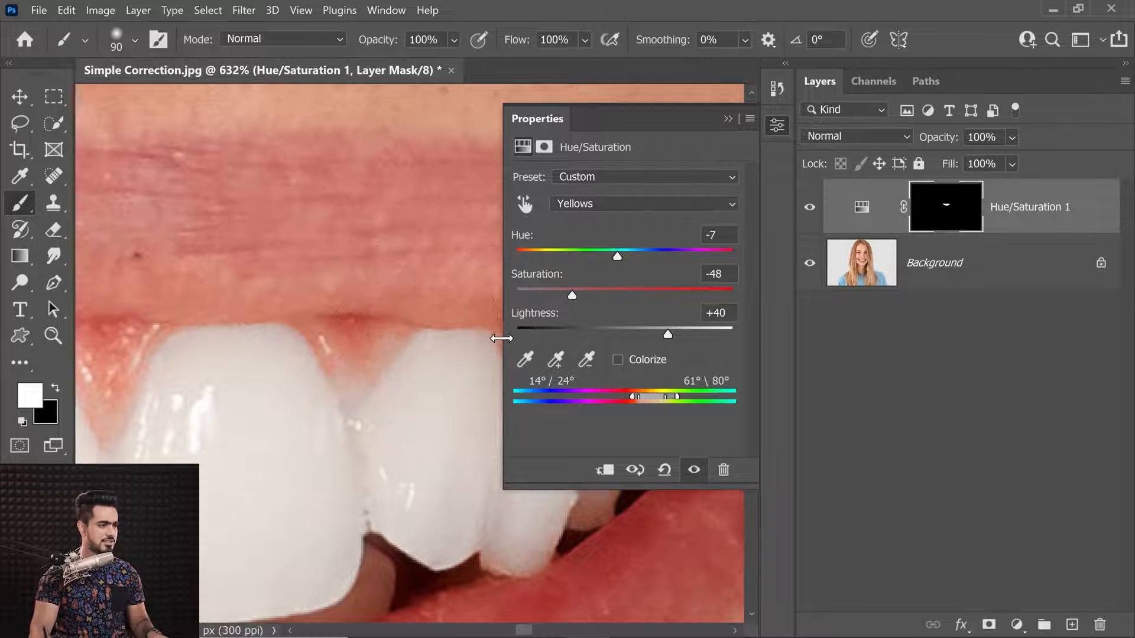
# Adjust the Yellows' colour range sliders to 12°/31° and 62°\81°, and collapse the adjustment's properties.
pyautogui.moveTo(503, 332); pyautogui.dragTo(220, 331)
pyautogui.moveTo(435, 567); pyautogui.dragTo(464, 556)
pyautogui.moveTo(464, 556); pyautogui.dragTo(396, 525)
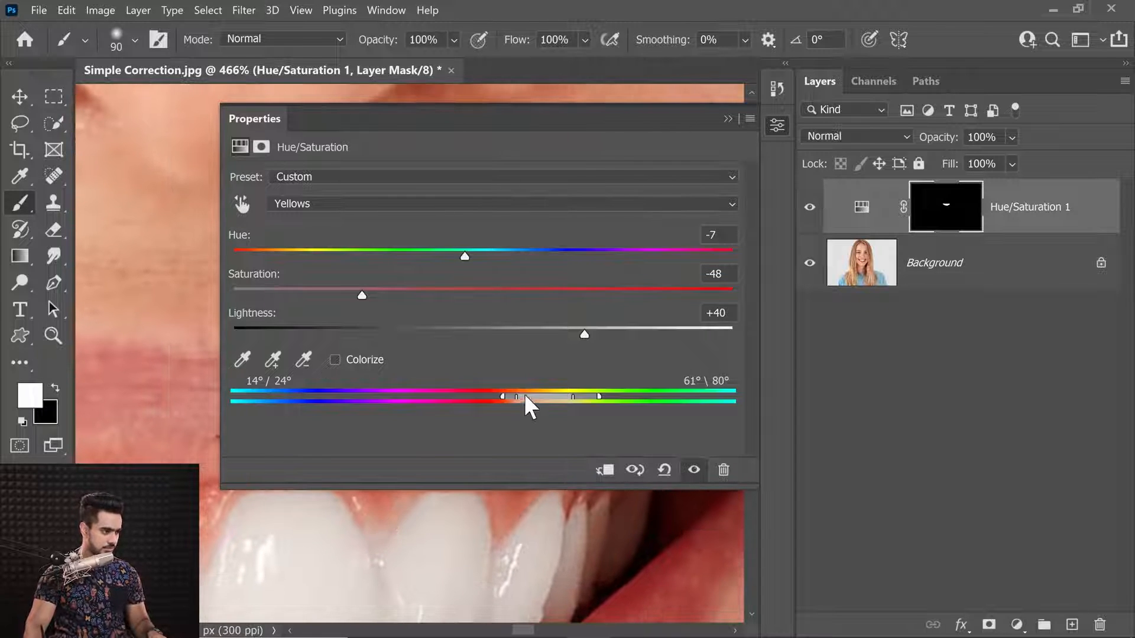
pyautogui.moveTo(515, 396)
pyautogui.mouseDown()
pyautogui.moveTo(527, 396)
pyautogui.moveTo(508, 399)
pyautogui.mouseUp()
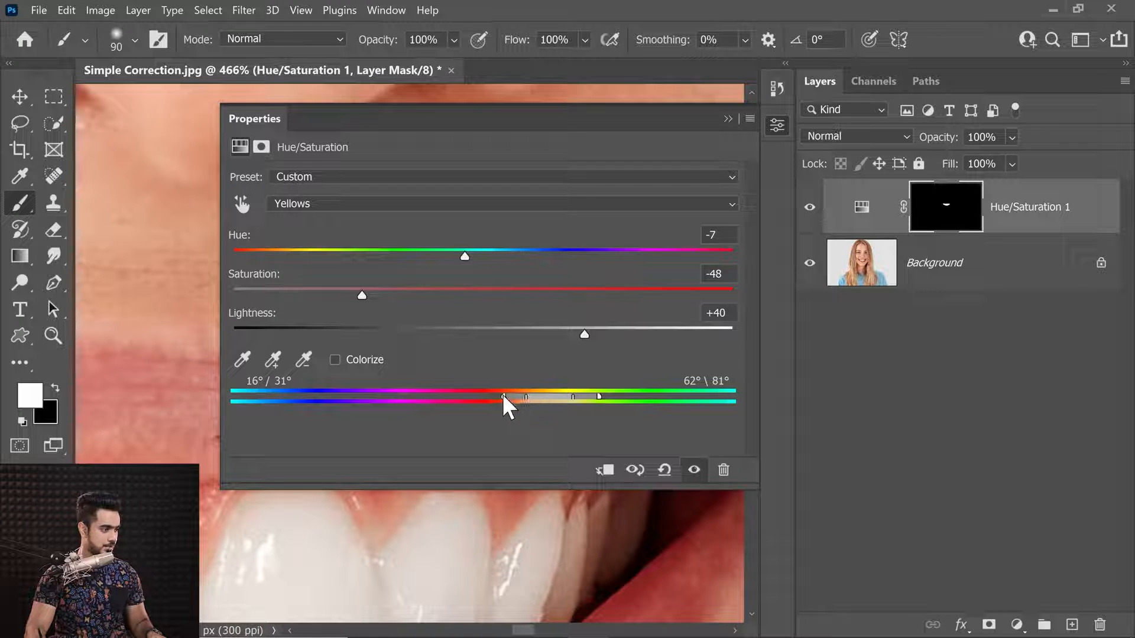
pyautogui.moveTo(504, 397); pyautogui.dragTo(496, 397)
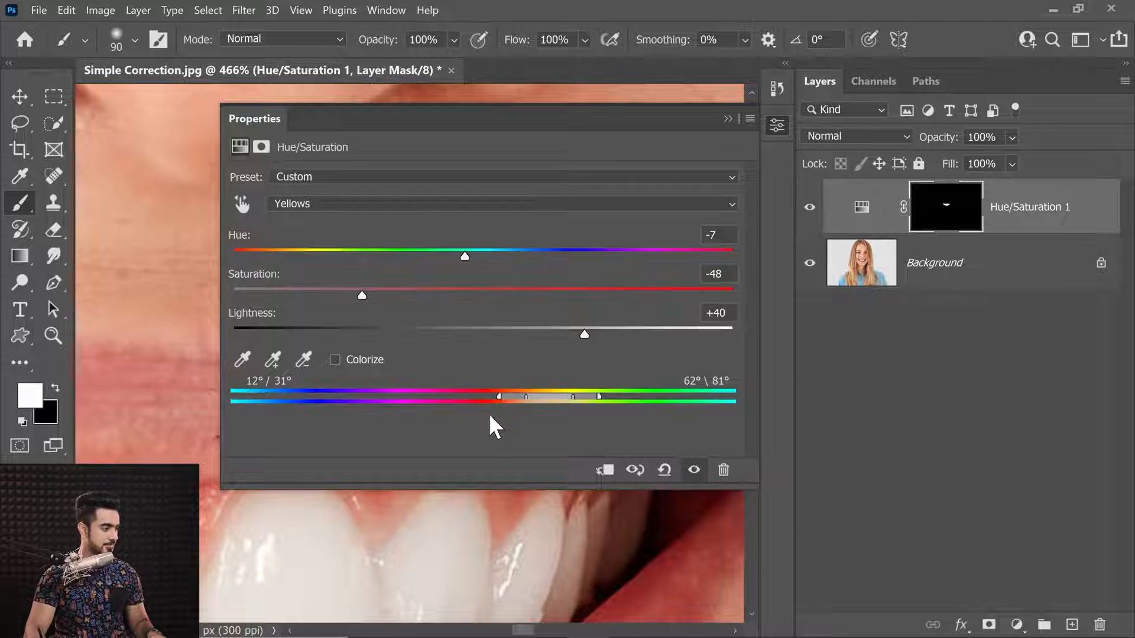
pyautogui.moveTo(350, 549)
pyautogui.mouseDown()
pyautogui.moveTo(327, 560)
pyautogui.moveTo(380, 557)
pyautogui.moveTo(341, 554)
pyautogui.moveTo(362, 536)
pyautogui.moveTo(282, 537)
pyautogui.mouseUp()
pyautogui.click(731, 117)
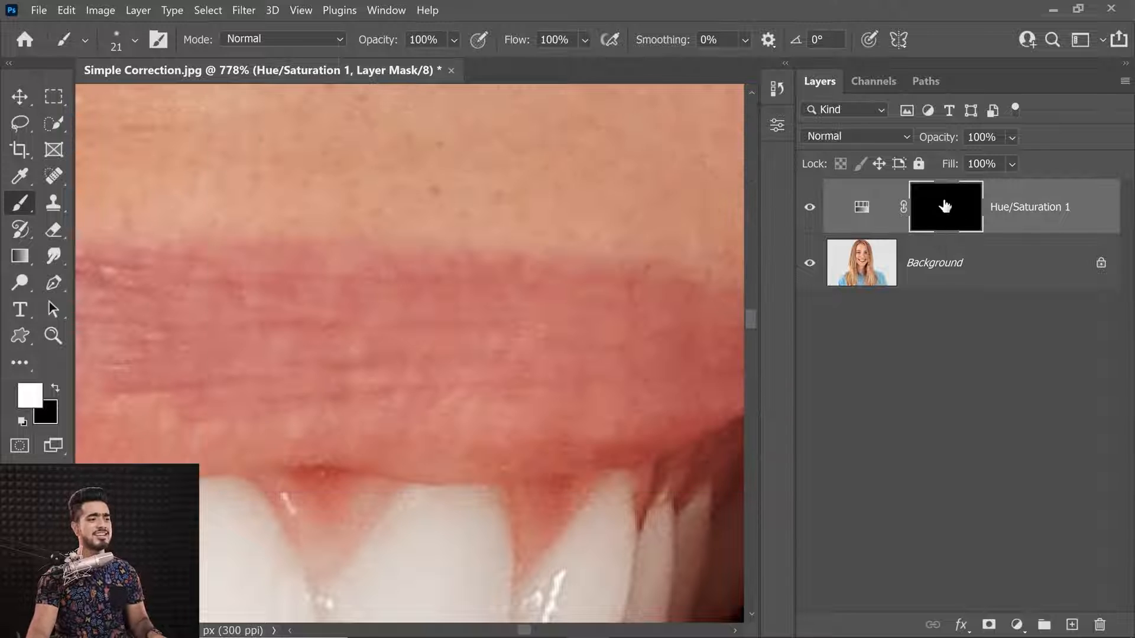
# Paint black on the mask over the gums between the front teeth with a size 10 Brush, touching up the tooth edges in white.
pyautogui.moveTo(466, 398); pyautogui.dragTo(436, 305)
pyautogui.press('x')
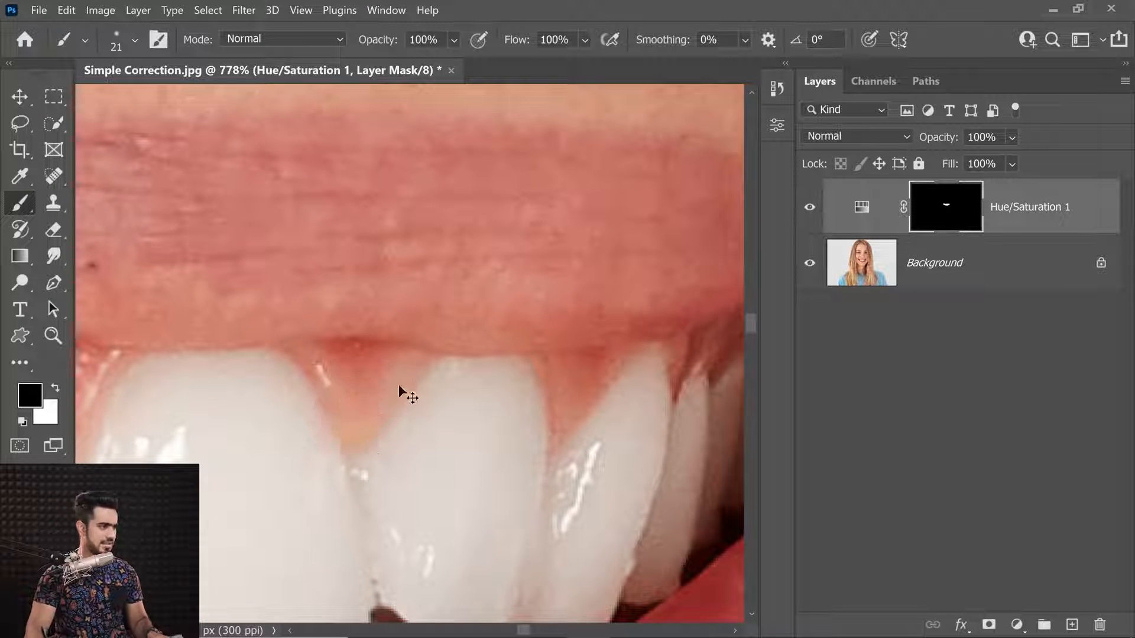
pyautogui.press('[')
pyautogui.press('[')
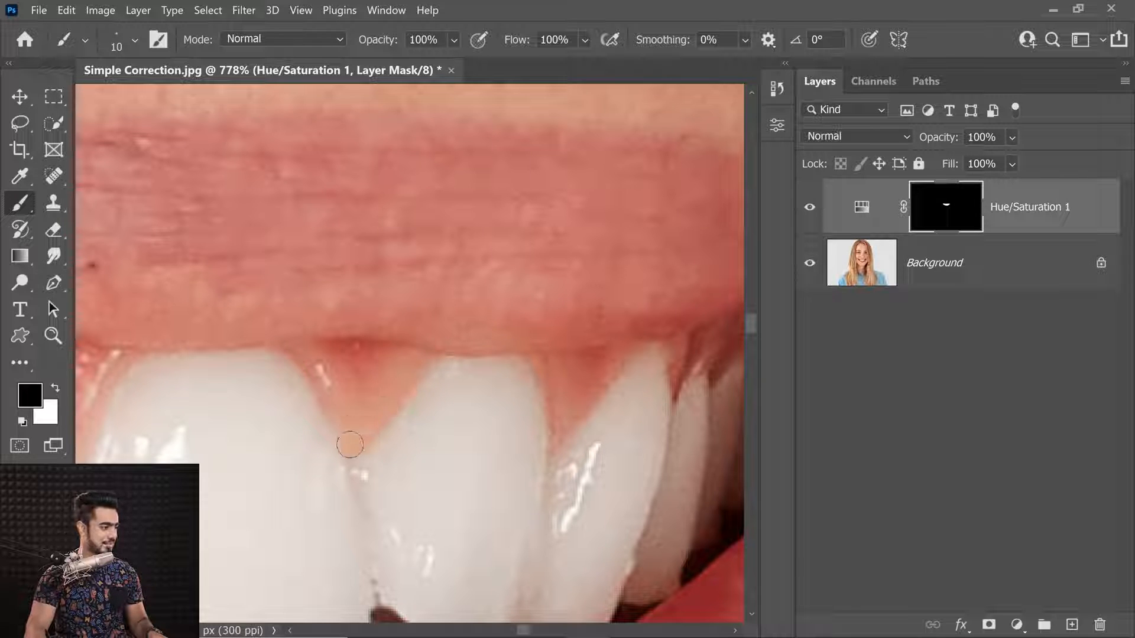
pyautogui.moveTo(476, 364); pyautogui.dragTo(413, 385)
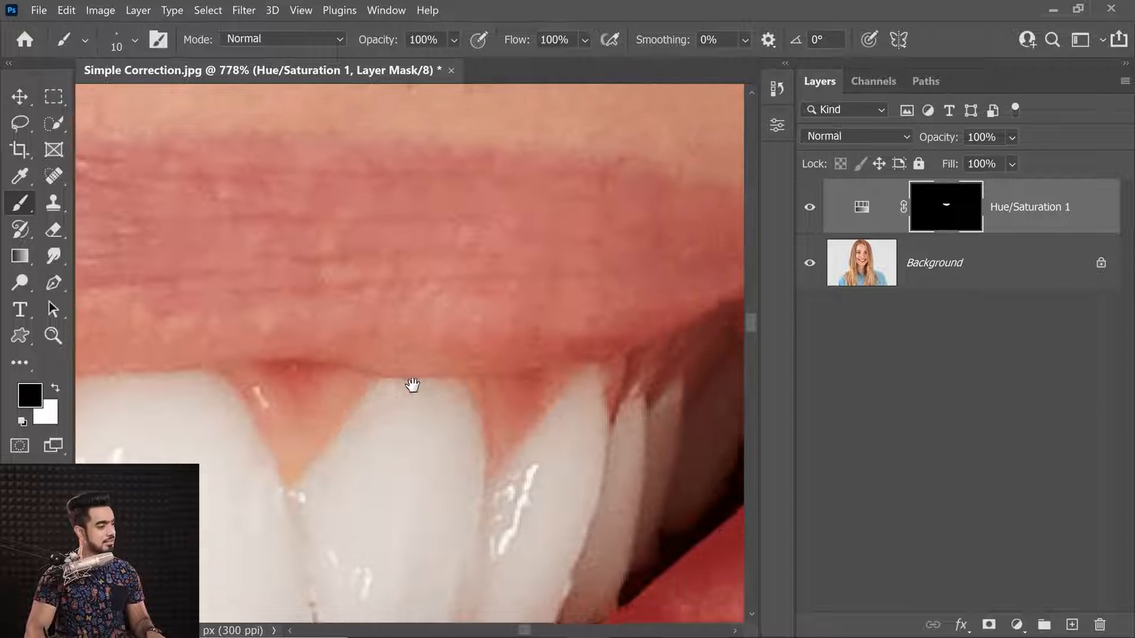
pyautogui.moveTo(495, 421); pyautogui.dragTo(504, 421)
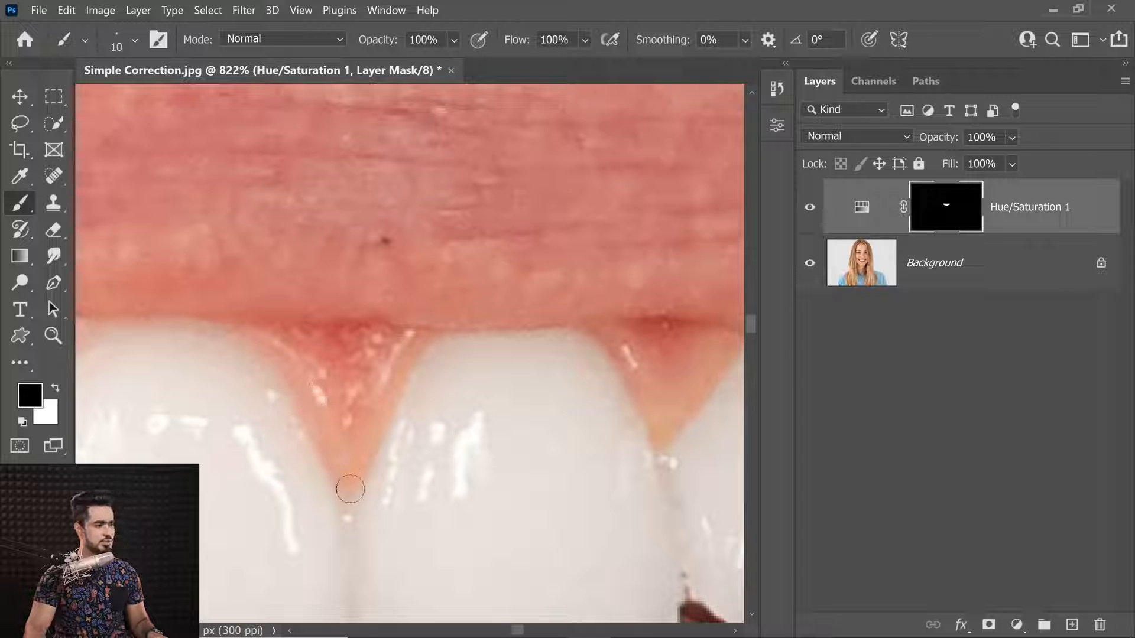
pyautogui.moveTo(329, 406); pyautogui.dragTo(402, 341)
pyautogui.press('x')
pyautogui.moveTo(406, 451); pyautogui.dragTo(413, 461)
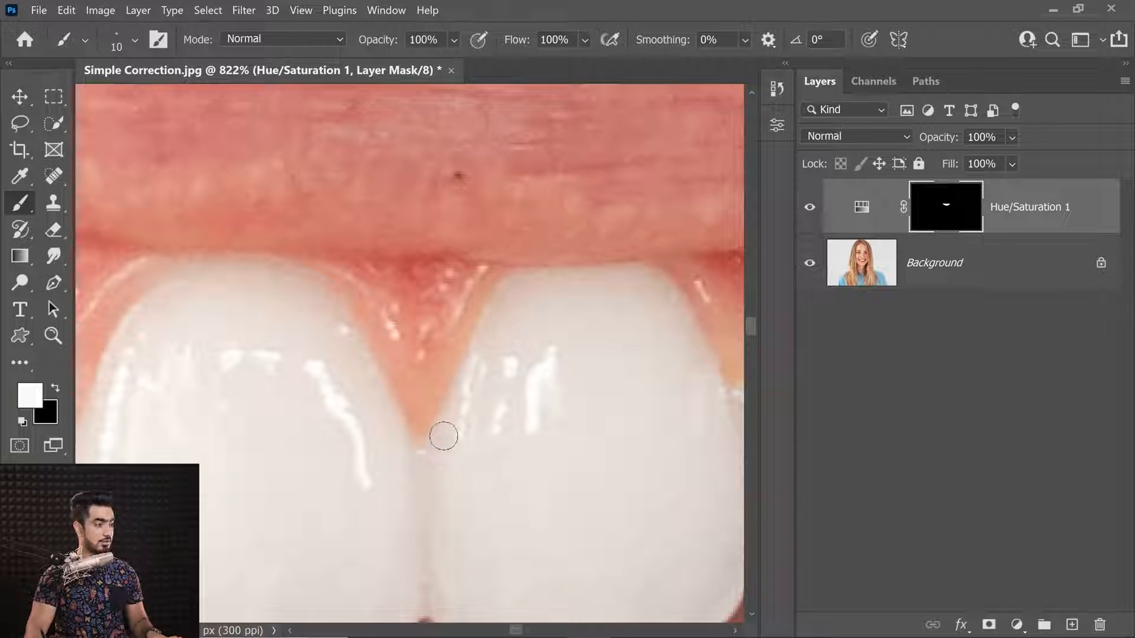
# Increase the brush size to 30 and paint black on the mask over the gums above the side teeth.
pyautogui.moveTo(312, 423)
pyautogui.mouseDown()
pyautogui.moveTo(426, 393)
pyautogui.moveTo(650, 384)
pyautogui.mouseUp()
pyautogui.press(']')
pyautogui.press(']')
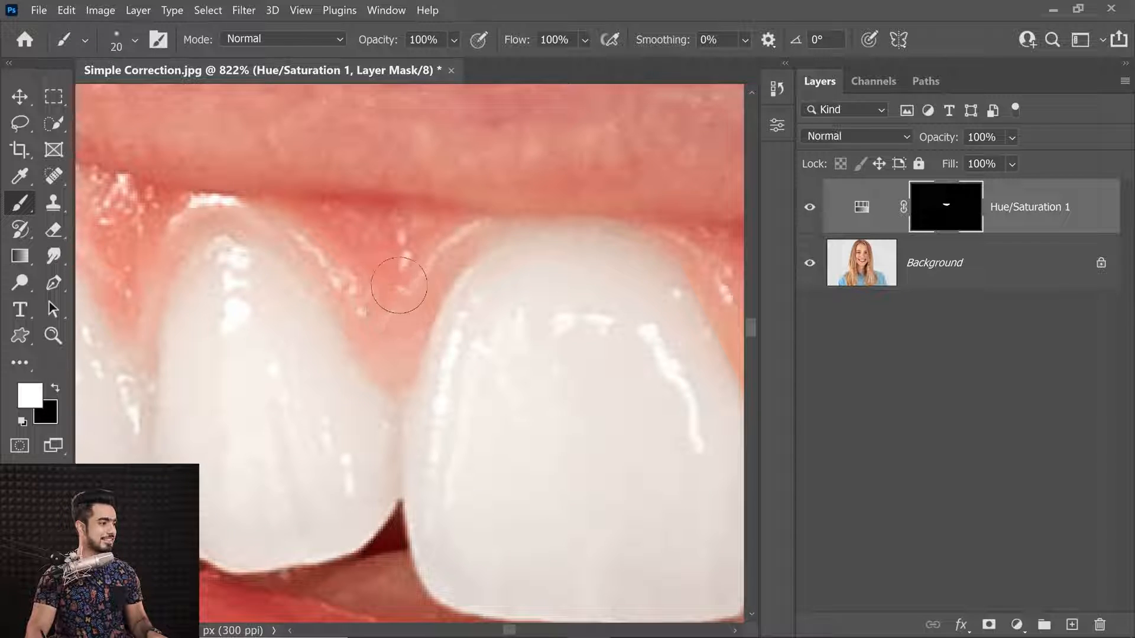
pyautogui.press('x')
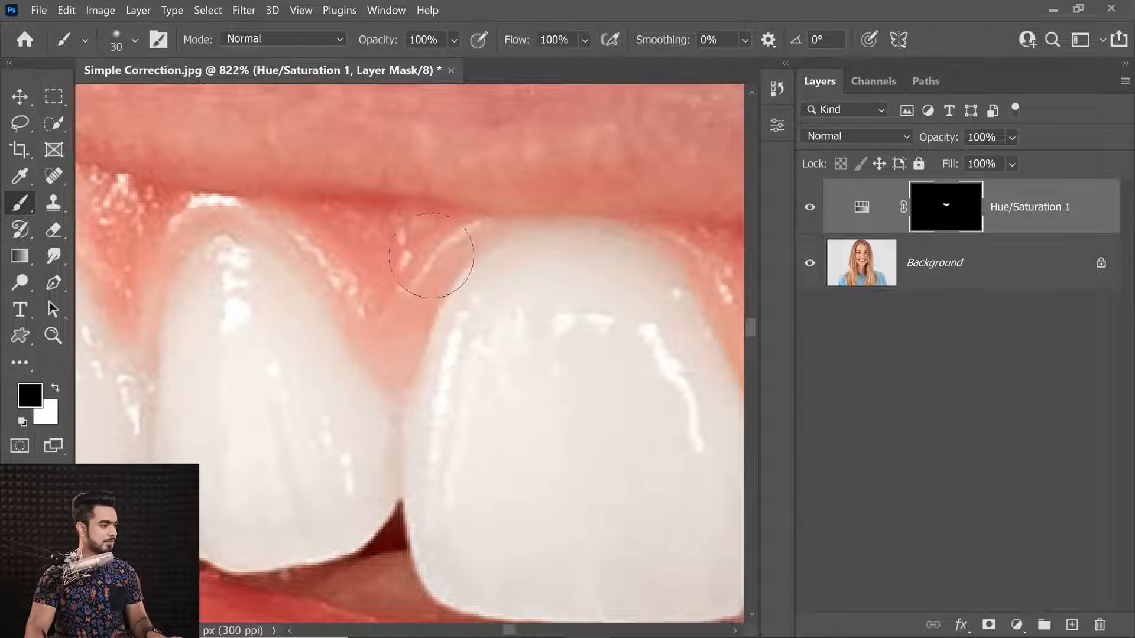
pyautogui.moveTo(279, 207); pyautogui.dragTo(505, 208)
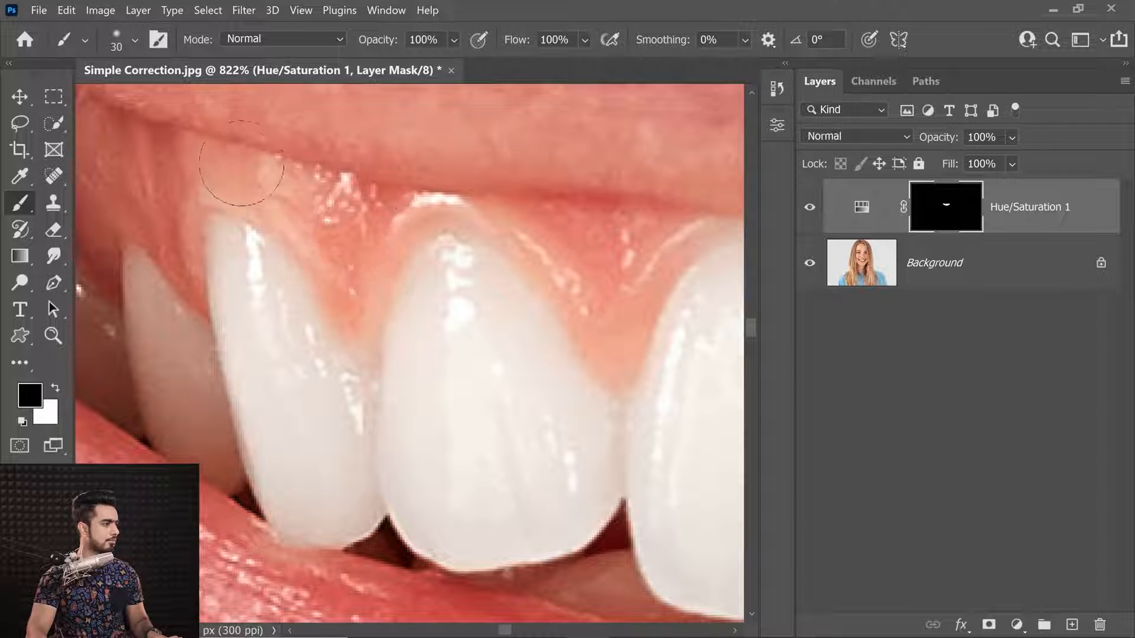
pyautogui.moveTo(453, 223); pyautogui.dragTo(355, 225)
pyautogui.moveTo(552, 248); pyautogui.dragTo(474, 329)
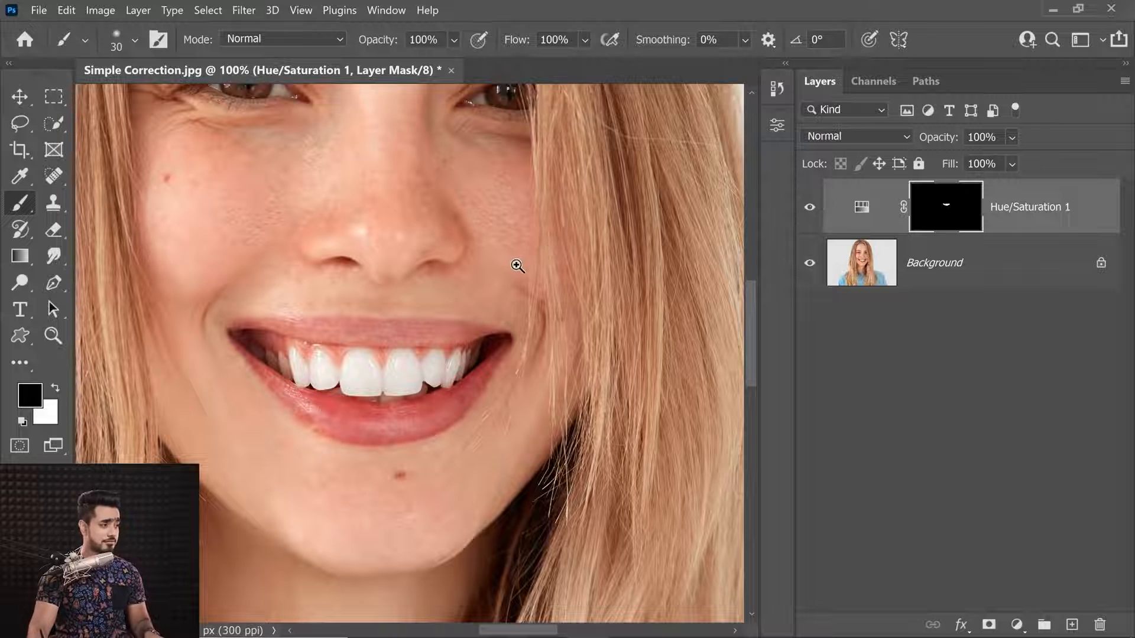
pyautogui.moveTo(517, 266); pyautogui.dragTo(470, 314)
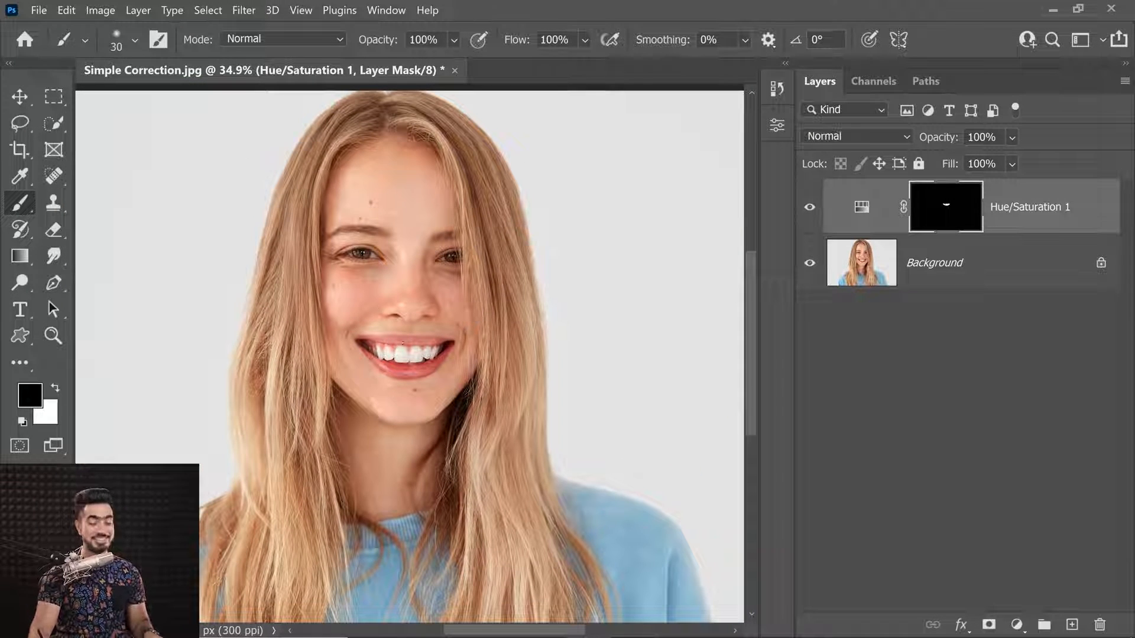
# Reopen the Hue/Saturation 1 adjustment's settings and select the Yellows range.
pyautogui.doubleClick(861, 214)
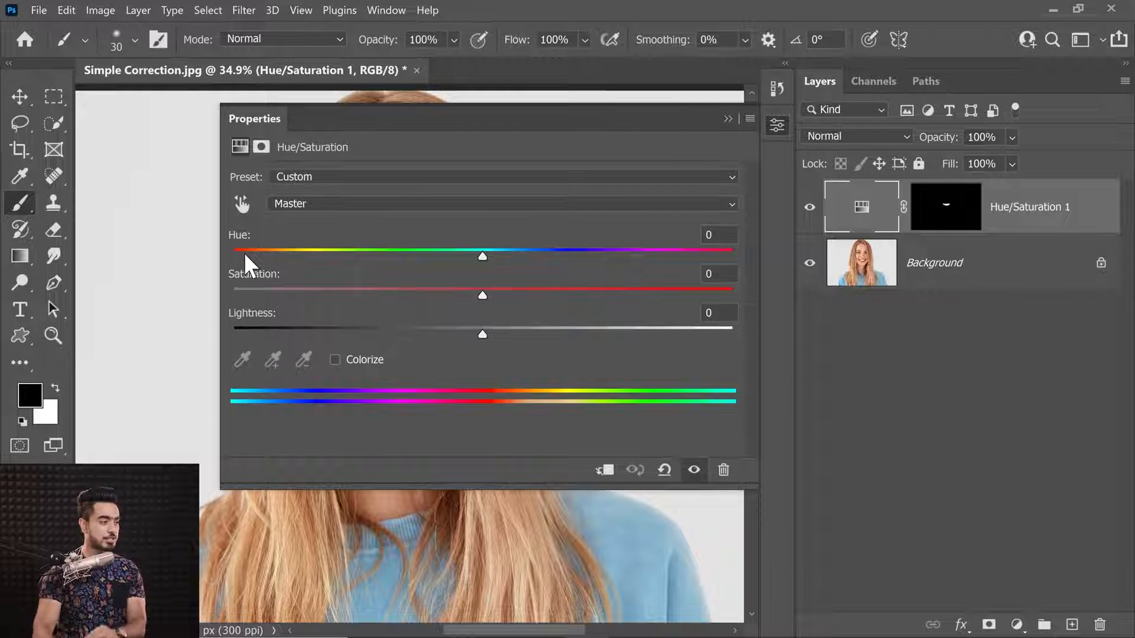
pyautogui.click(323, 208)
pyautogui.click(297, 249)
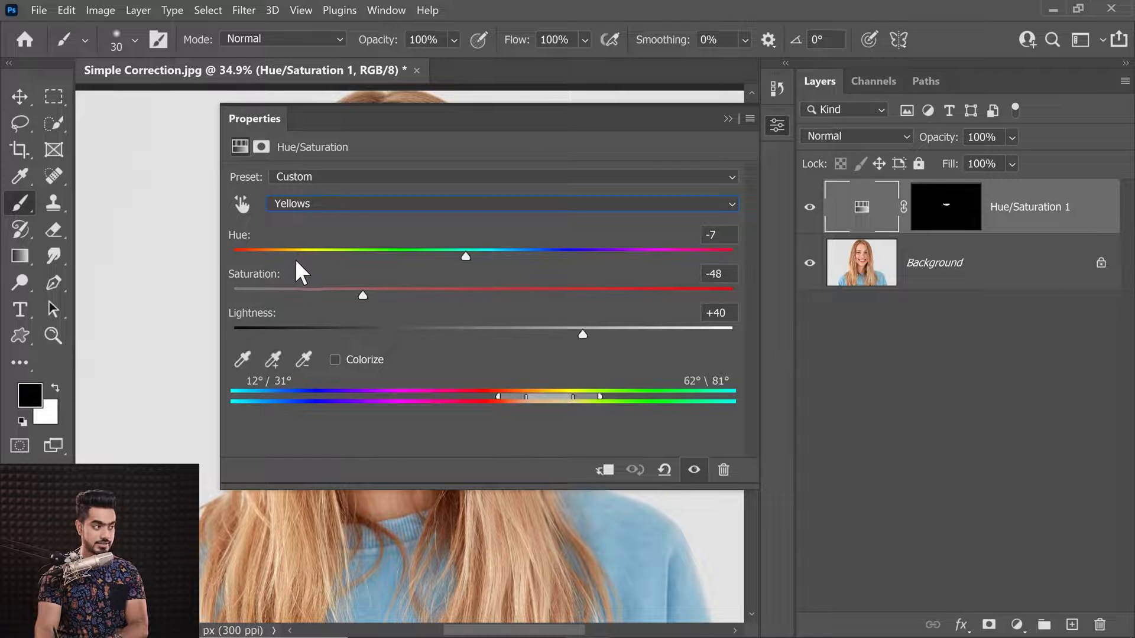
pyautogui.click(332, 198)
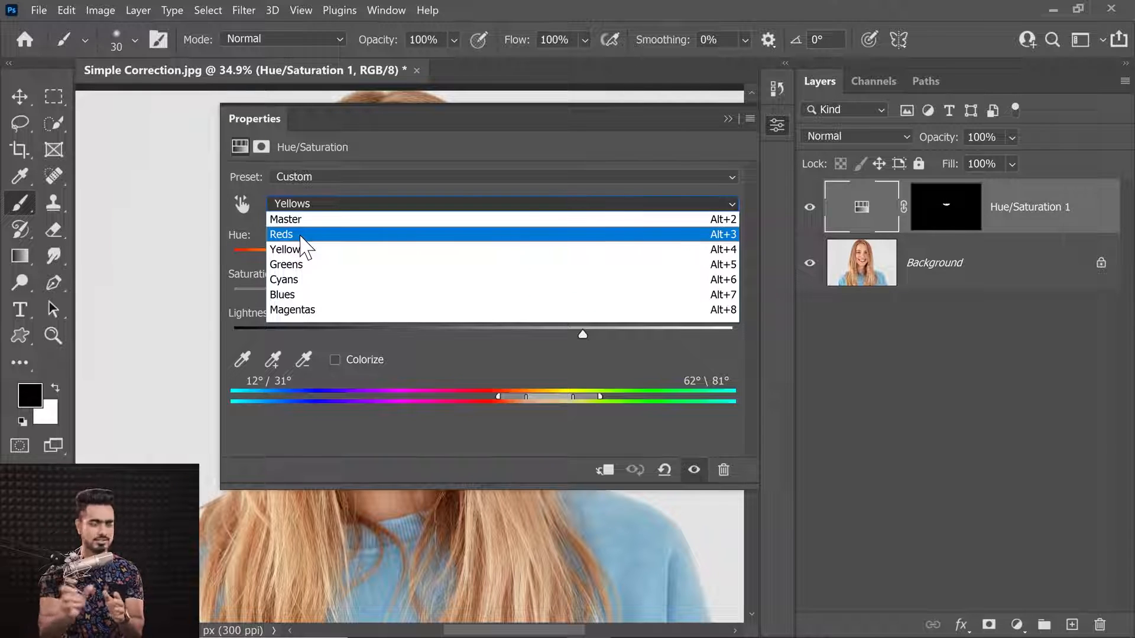
pyautogui.click(332, 264)
pyautogui.click(364, 204)
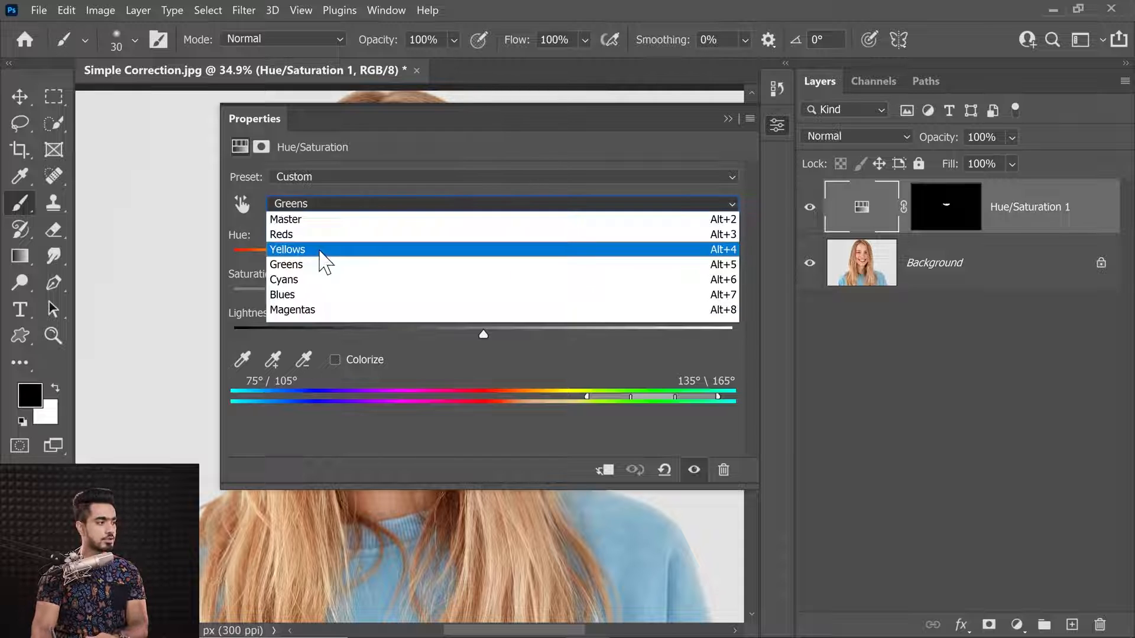
pyautogui.click(332, 253)
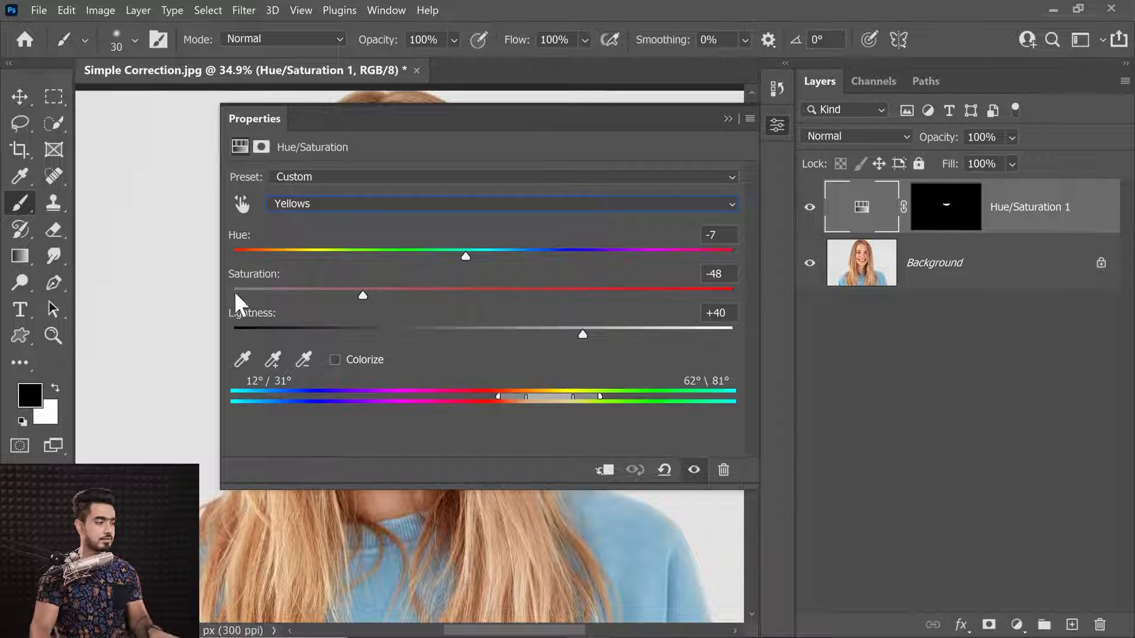
# Set the Yellows' Lightness to +35, Saturation to -26 and Hue to -9 for a more natural white.
pyautogui.moveTo(183, 325)
pyautogui.mouseDown()
pyautogui.moveTo(106, 332)
pyautogui.moveTo(203, 330)
pyautogui.mouseUp()
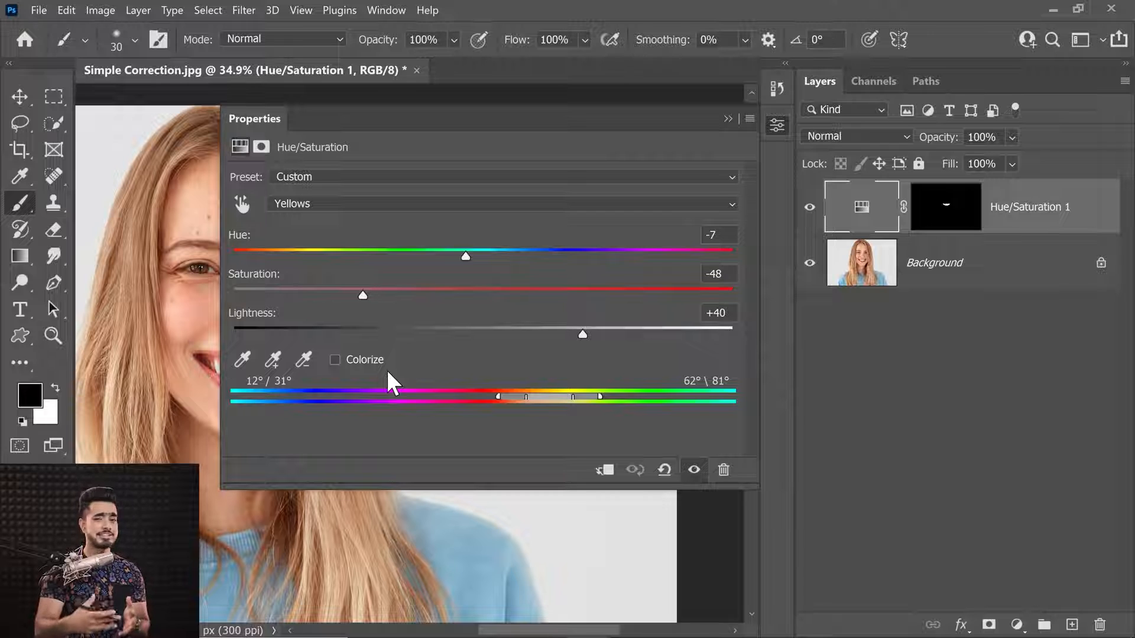
pyautogui.moveTo(188, 391); pyautogui.dragTo(151, 393)
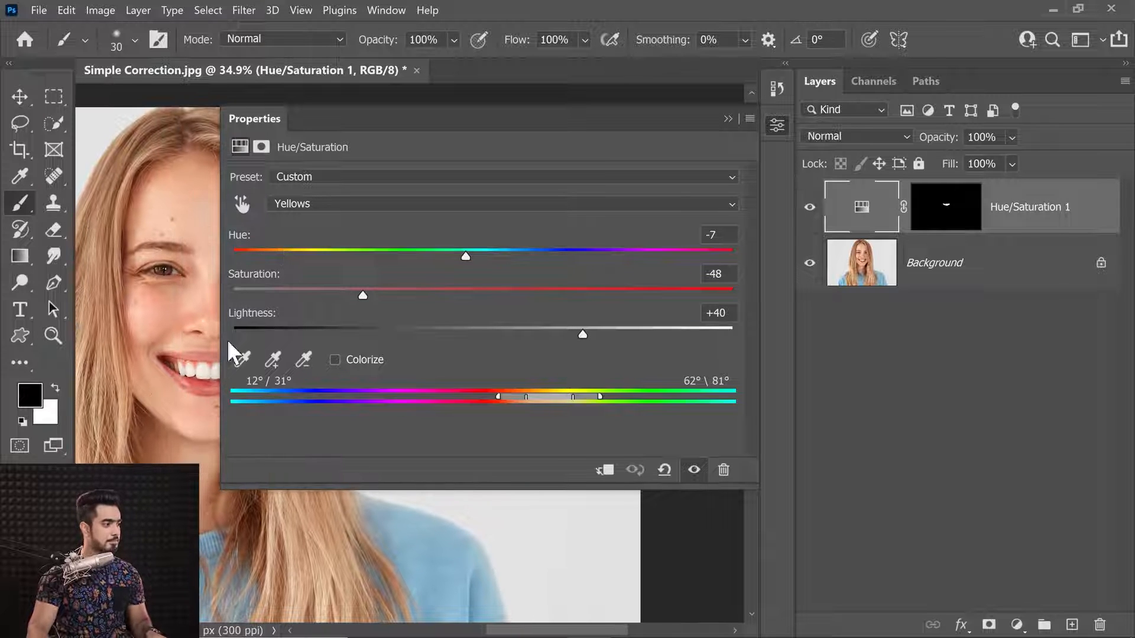
pyautogui.moveTo(217, 261); pyautogui.dragTo(490, 278)
pyautogui.scroll(-2, 353, 335)
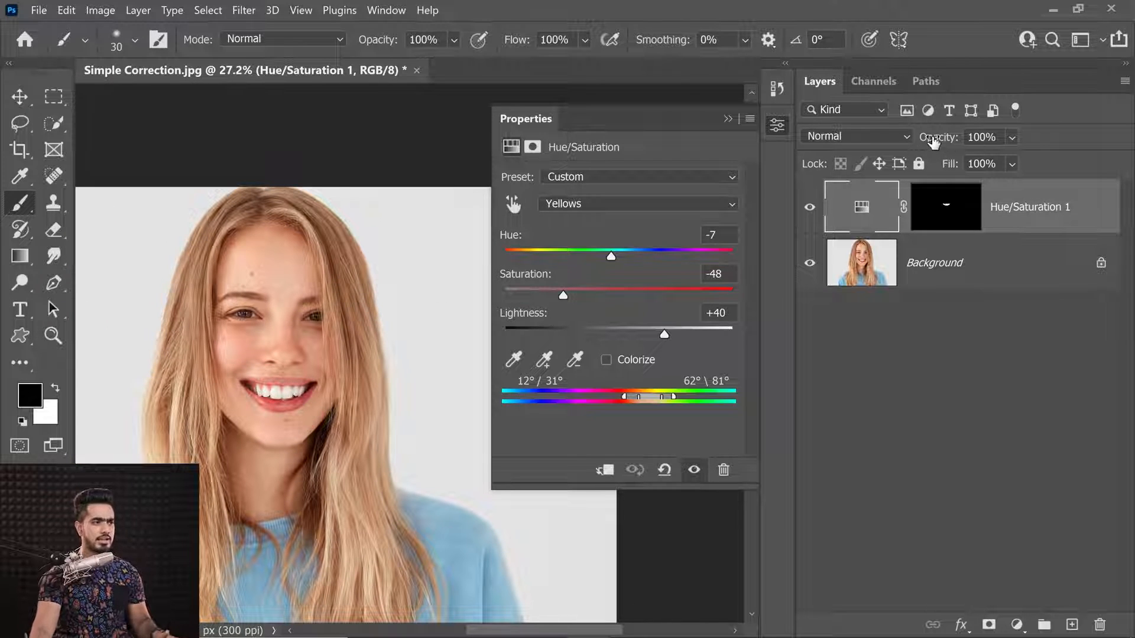
pyautogui.moveTo(662, 333)
pyautogui.mouseDown()
pyautogui.moveTo(643, 336)
pyautogui.moveTo(659, 342)
pyautogui.mouseUp()
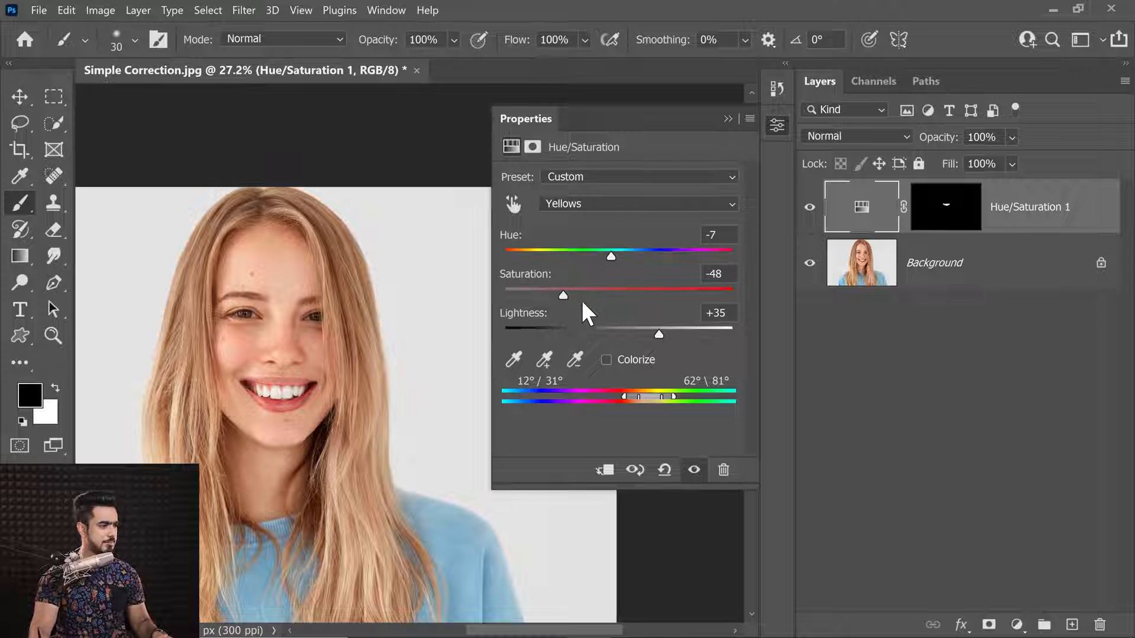
pyautogui.moveTo(566, 293); pyautogui.dragTo(589, 295)
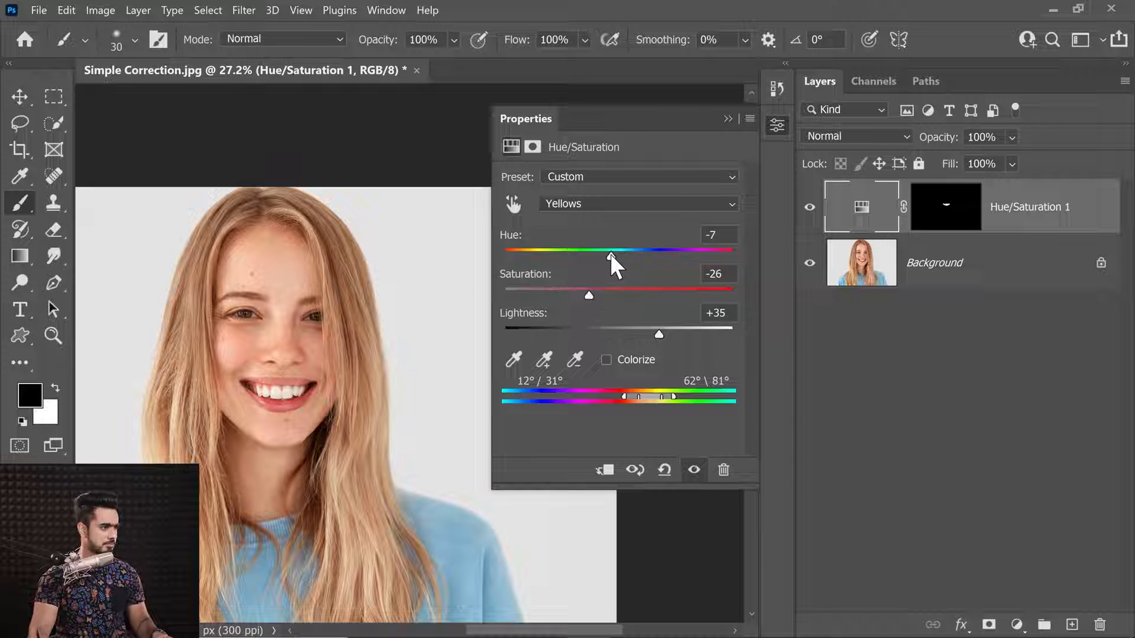
pyautogui.moveTo(611, 254); pyautogui.dragTo(608, 258)
# Compare the teeth up close with the Hue/Saturation 1 layer hidden and shown, leaving it visible.
pyautogui.keyDown('ctrl'); pyautogui.click(333, 379); pyautogui.keyUp('ctrl')
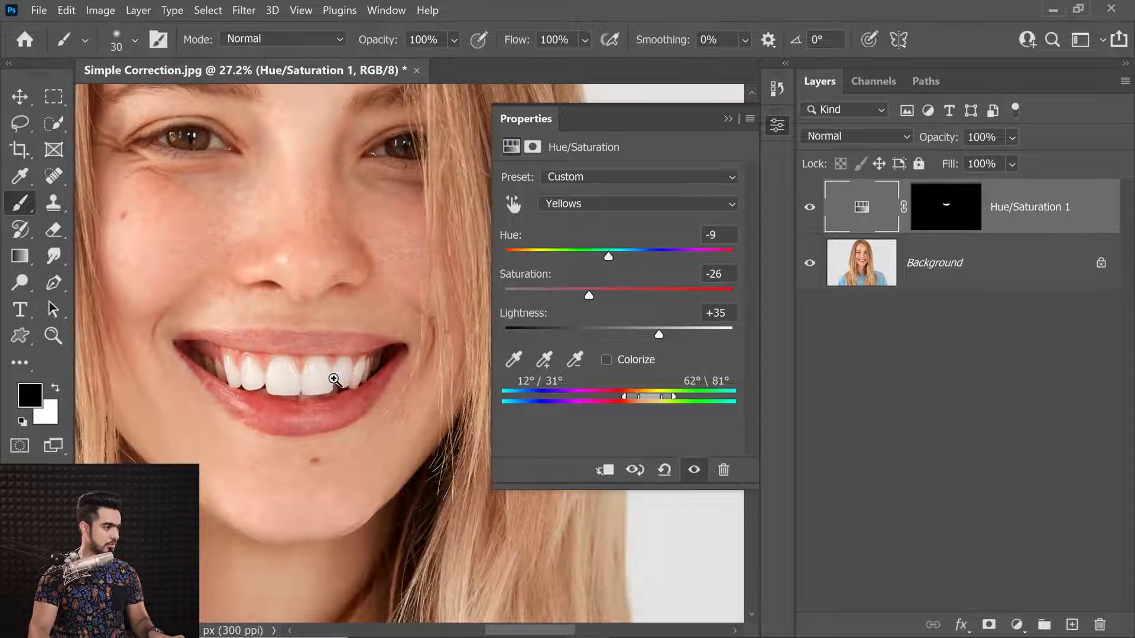
pyautogui.click(811, 208)
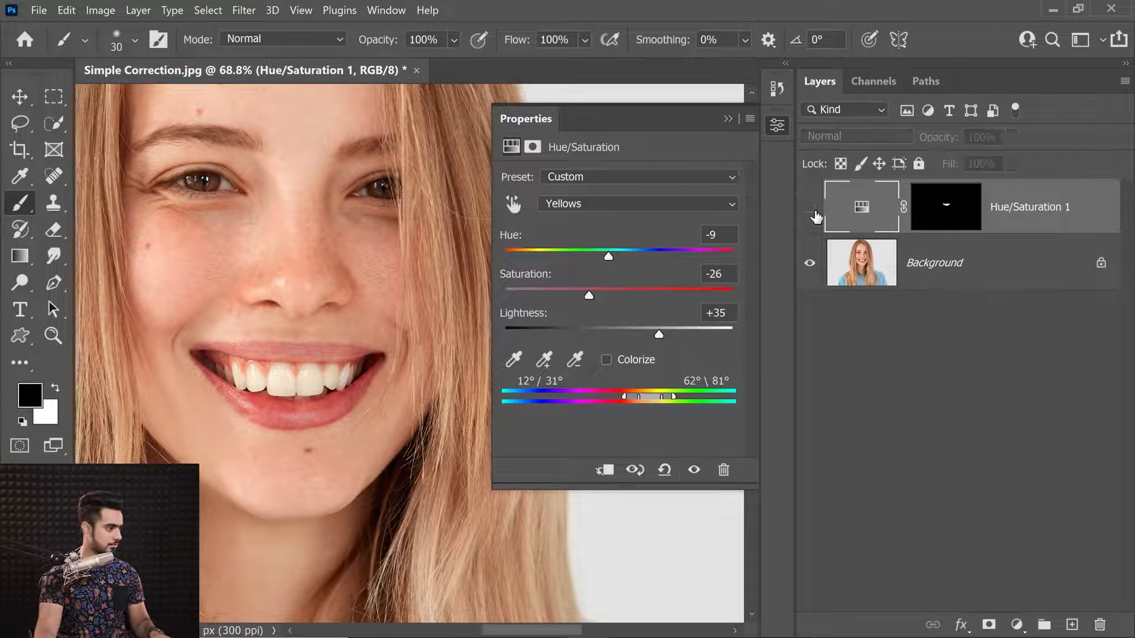
pyautogui.keyDown('ctrl'); pyautogui.click(310, 374); pyautogui.keyUp('ctrl')
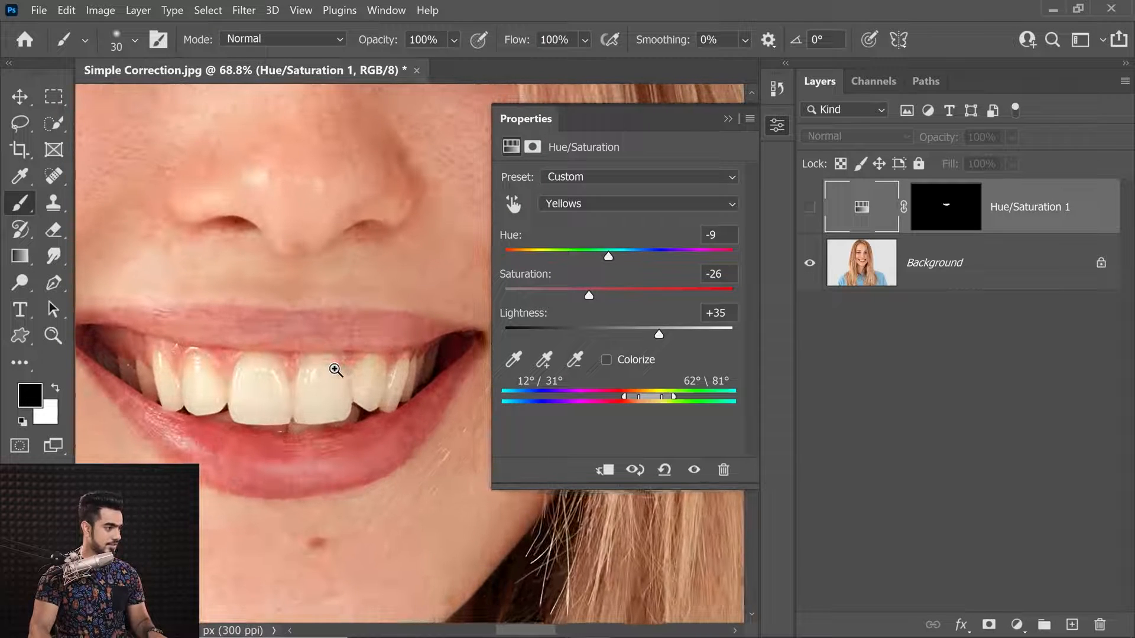
pyautogui.click(811, 207)
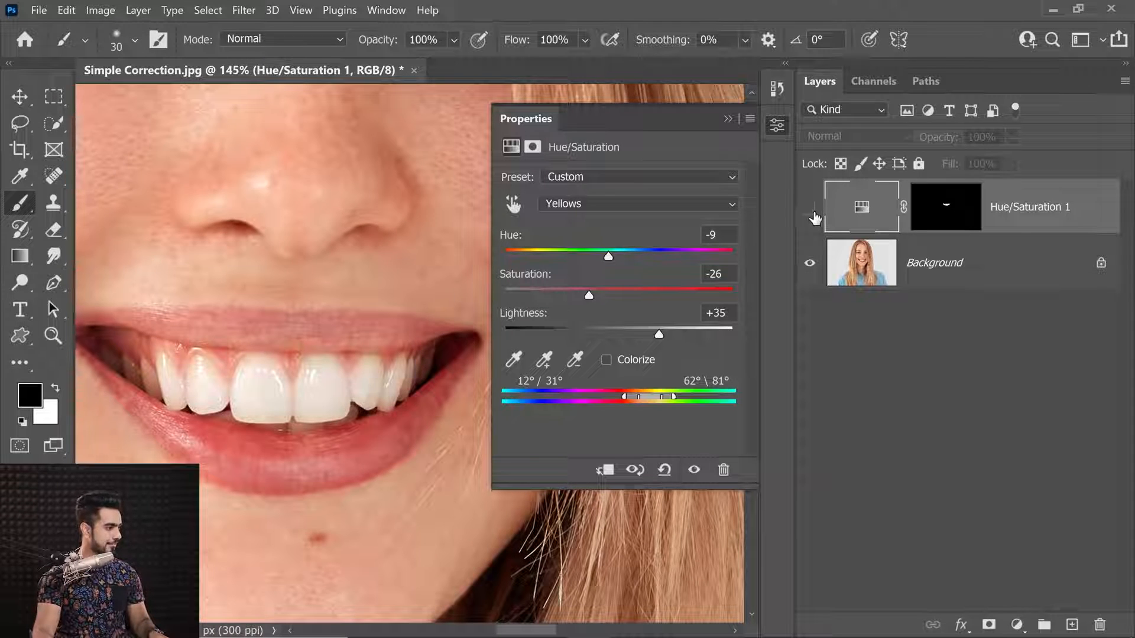
pyautogui.click(811, 208)
pyautogui.click(811, 208)
pyautogui.click(811, 208)
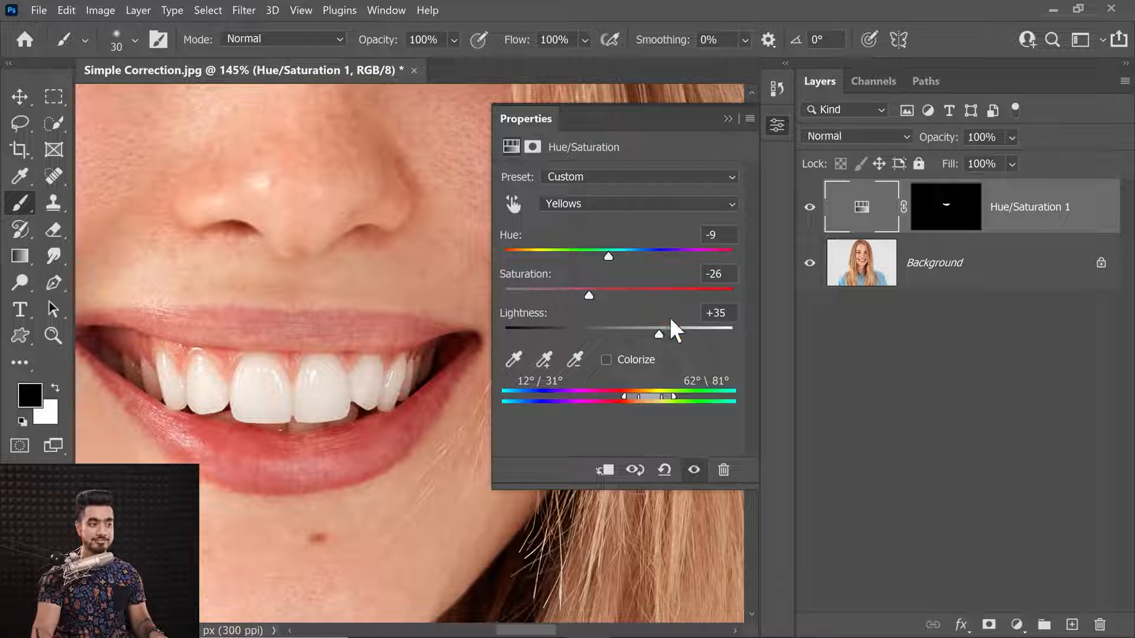
# Fine-tune the Yellows' Lightness to +38 and Saturation to -28.
pyautogui.moveTo(659, 335); pyautogui.dragTo(662, 336)
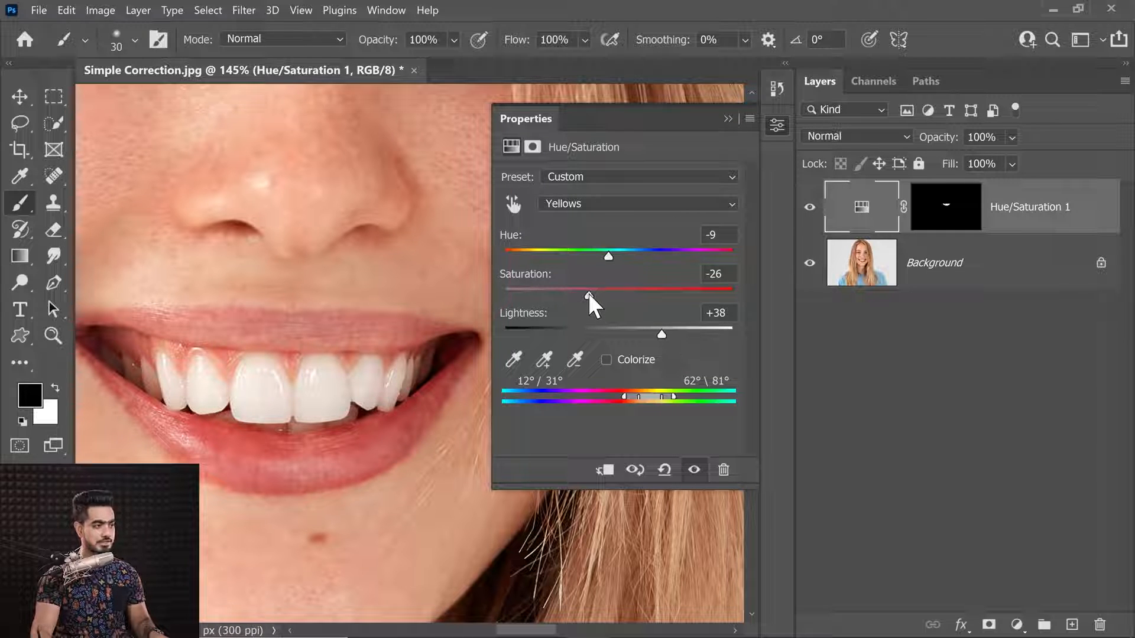
pyautogui.moveTo(588, 292); pyautogui.dragTo(587, 293)
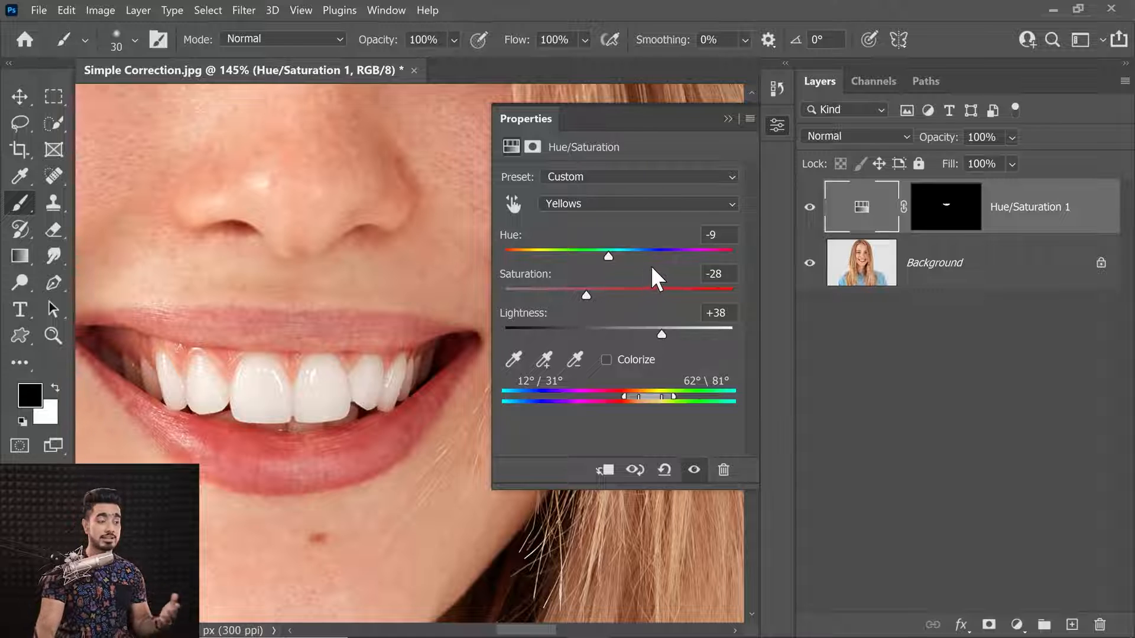
# Try the Hue/Saturation 1 layer at 60% opacity and restore it to 100%.
pyautogui.click(963, 139)
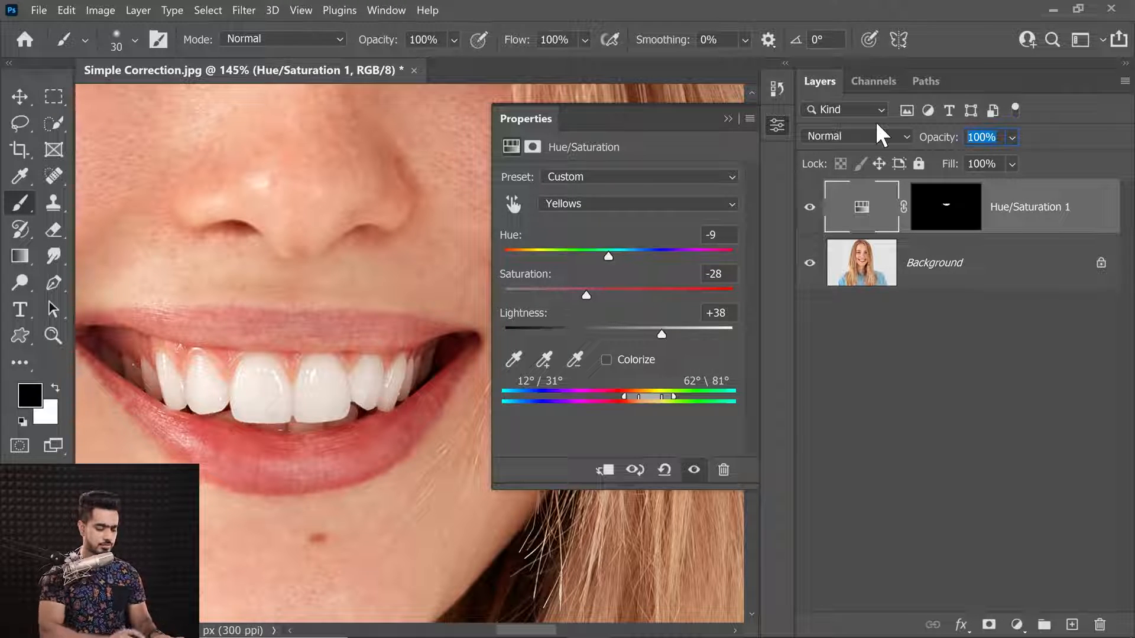
pyautogui.write('60')
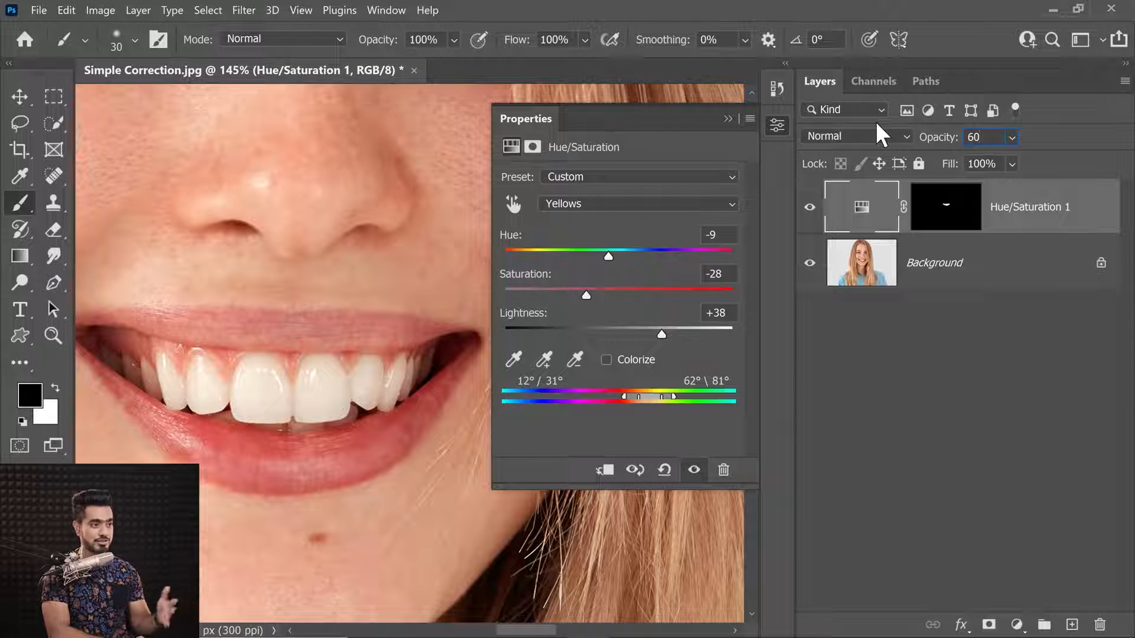
pyautogui.press('Return')
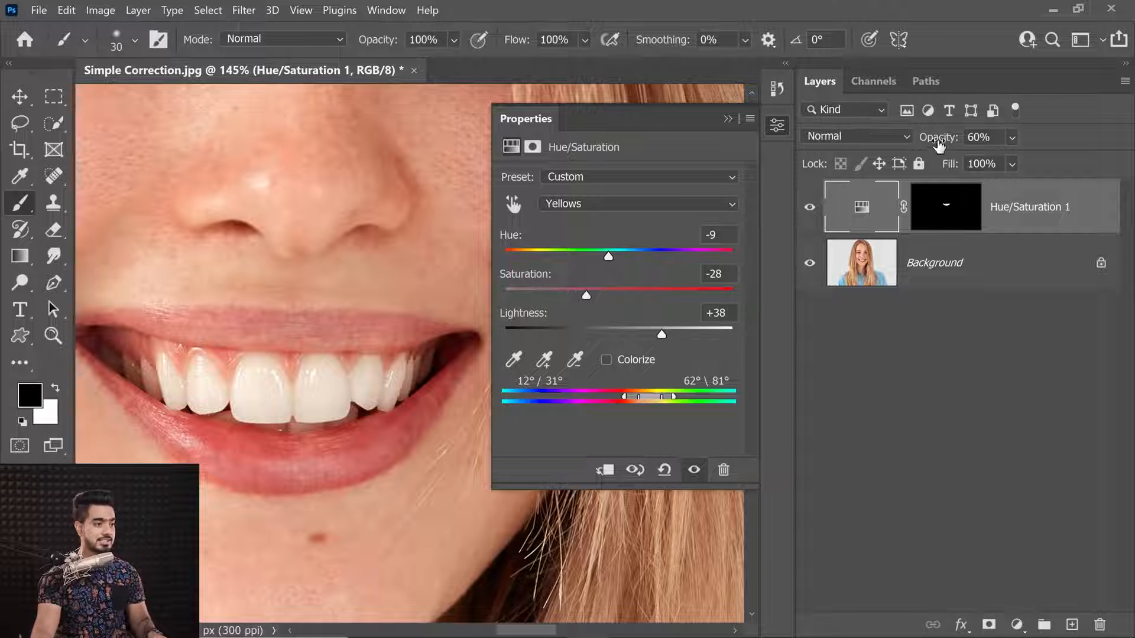
pyautogui.moveTo(940, 142); pyautogui.dragTo(1065, 113)
pyautogui.click(982, 137)
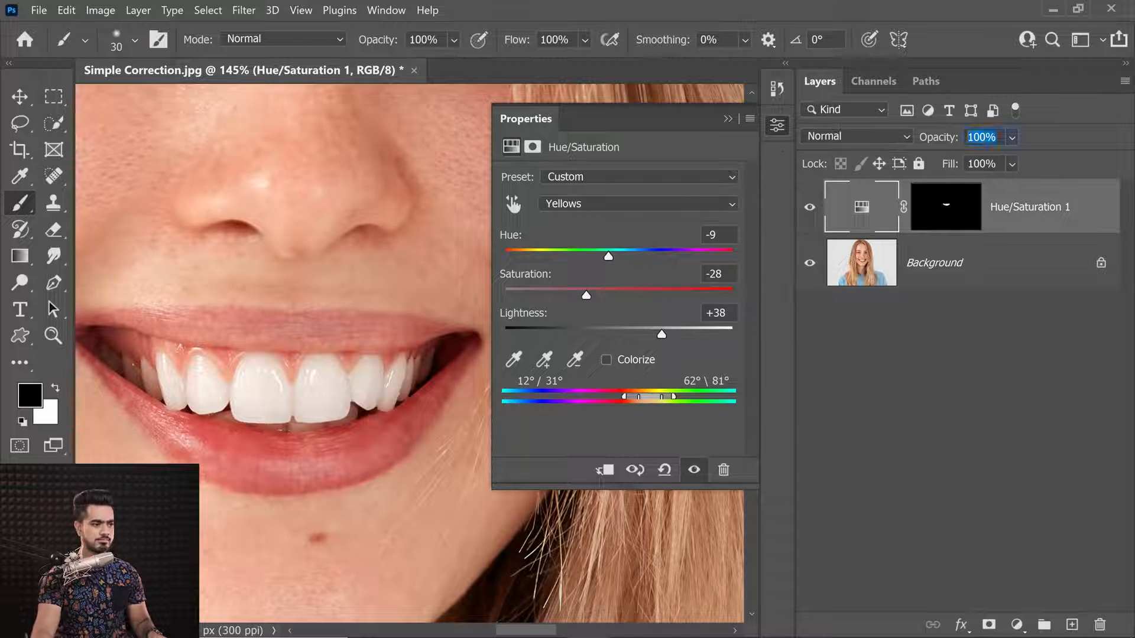
# Set the Hue/Saturation 1 layer's opacity to 80%, collapse its properties and check the teeth in the whole portrait.
pyautogui.write('80')
pyautogui.press('Return')
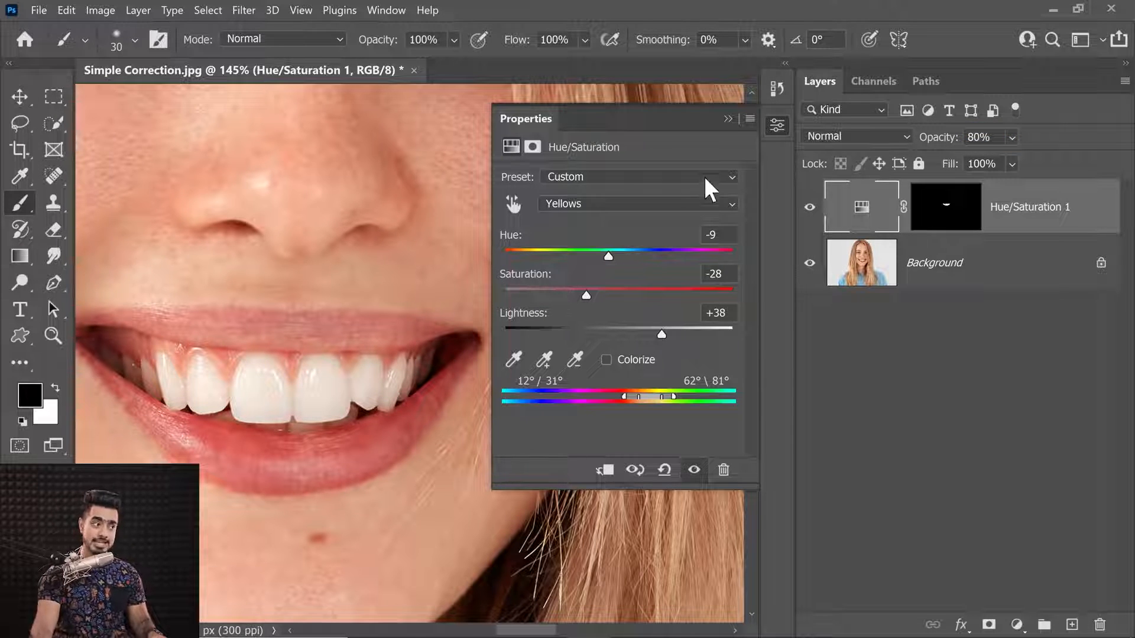
pyautogui.click(726, 119)
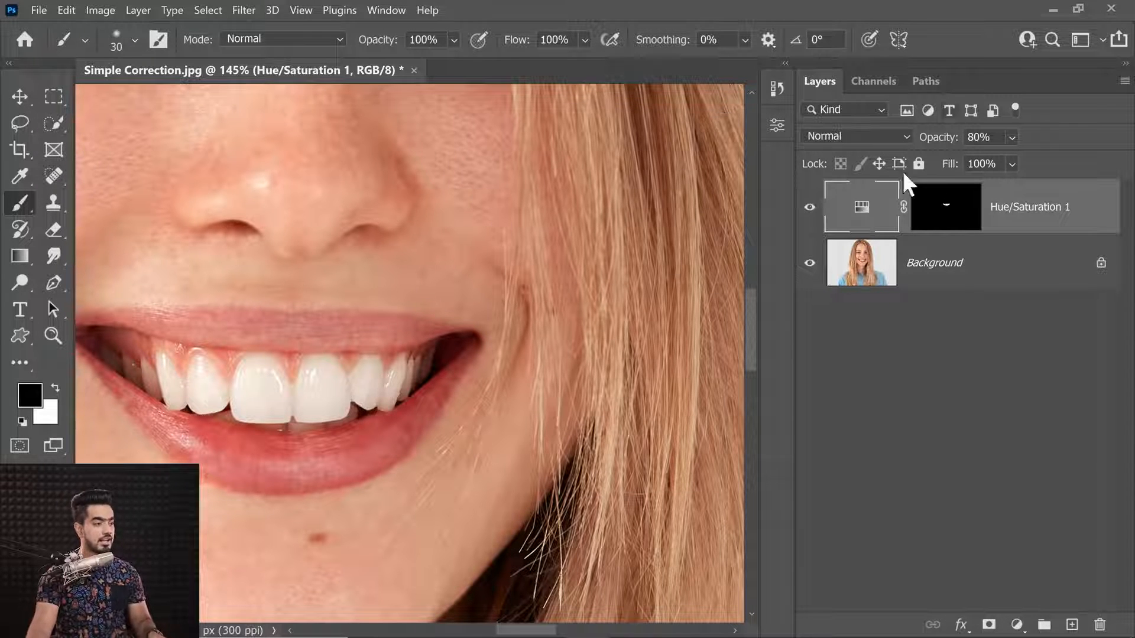
pyautogui.moveTo(314, 337); pyautogui.dragTo(404, 323)
pyautogui.scroll(-5, 404, 323)
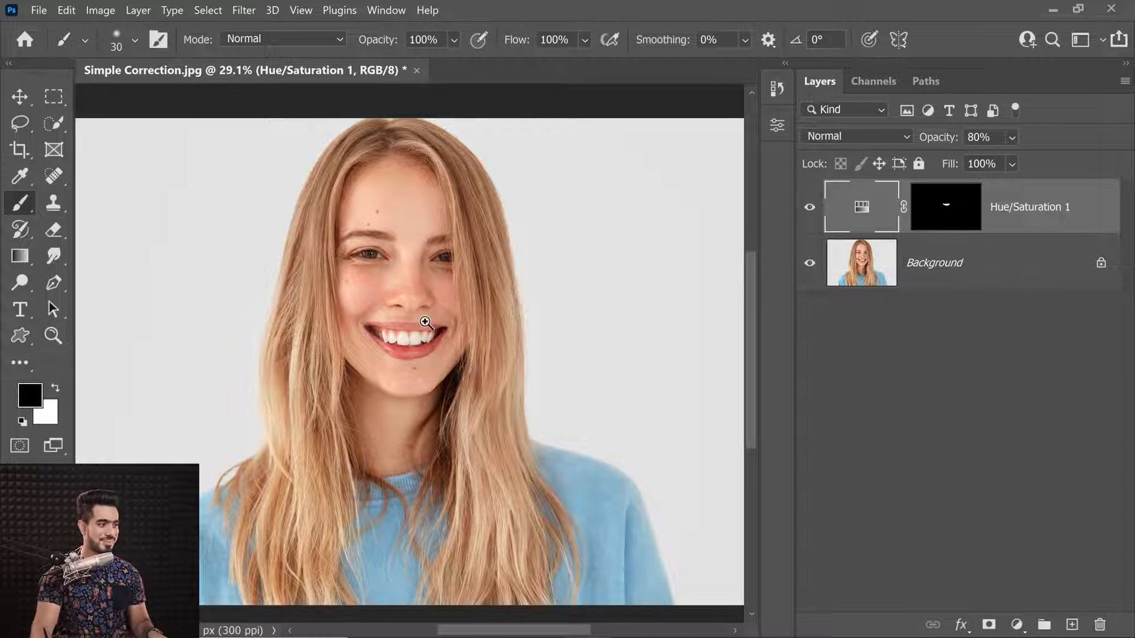
pyautogui.moveTo(425, 322); pyautogui.dragTo(480, 335)
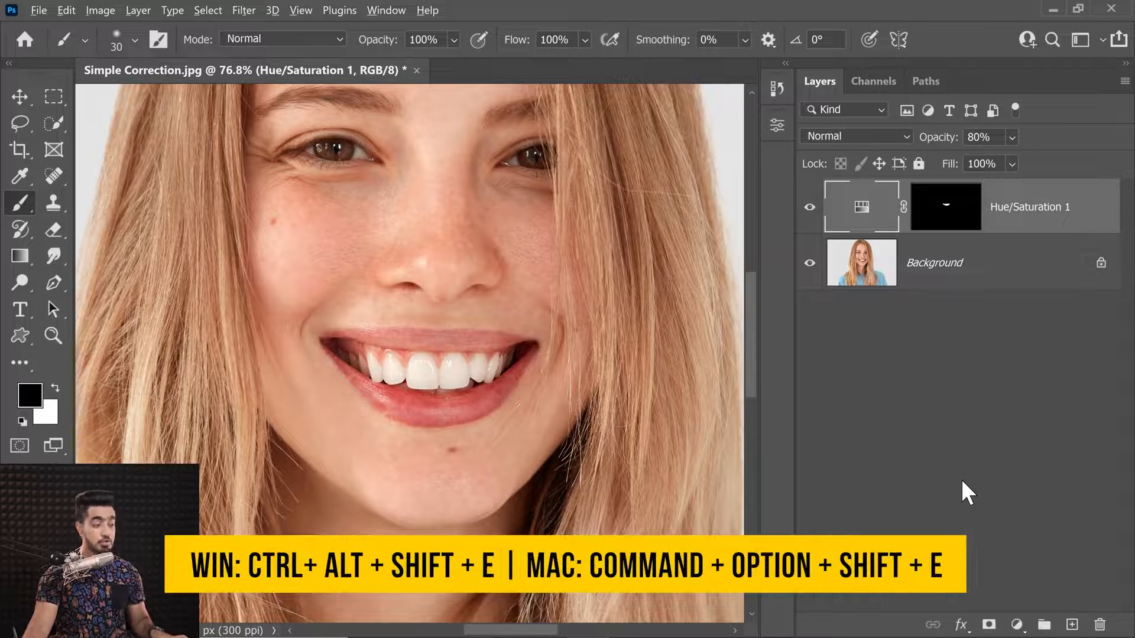
# Stamp all visible layers into a new top layer and convert it for smart filters.
pyautogui.hotkey('ctrl', 'alt', 'shift', 'e')
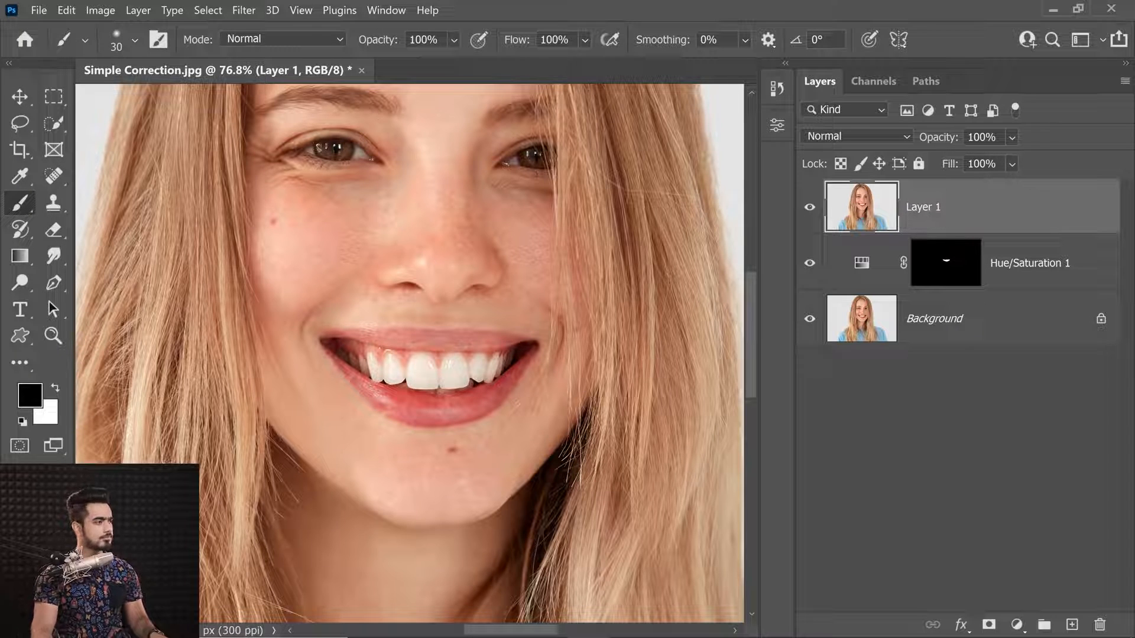
pyautogui.click(245, 10)
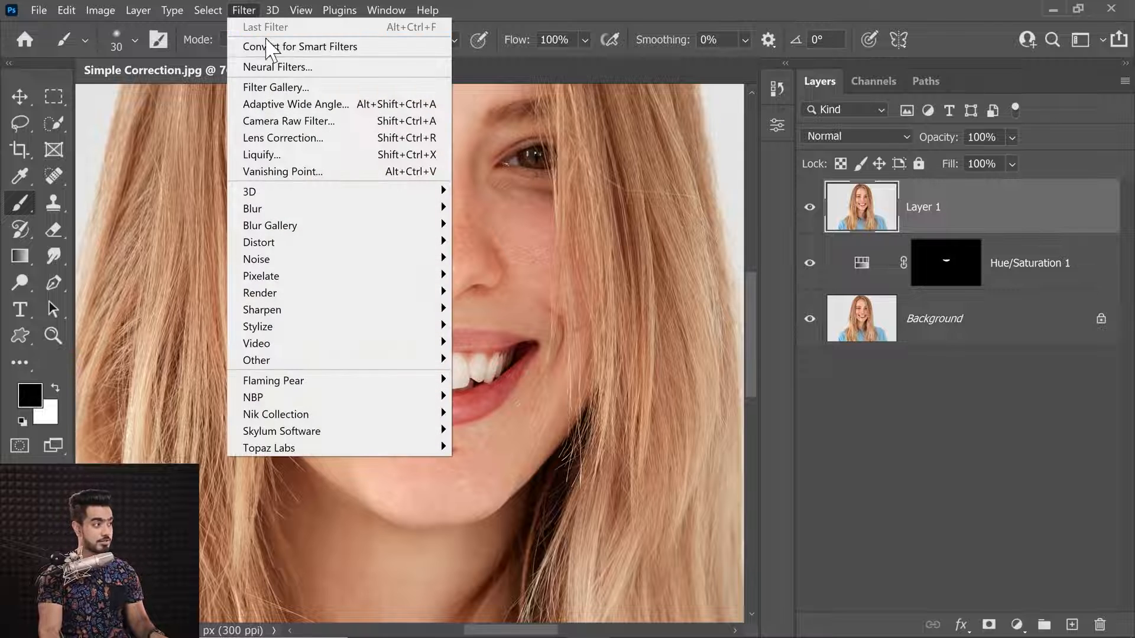
pyautogui.click(304, 47)
pyautogui.click(627, 273)
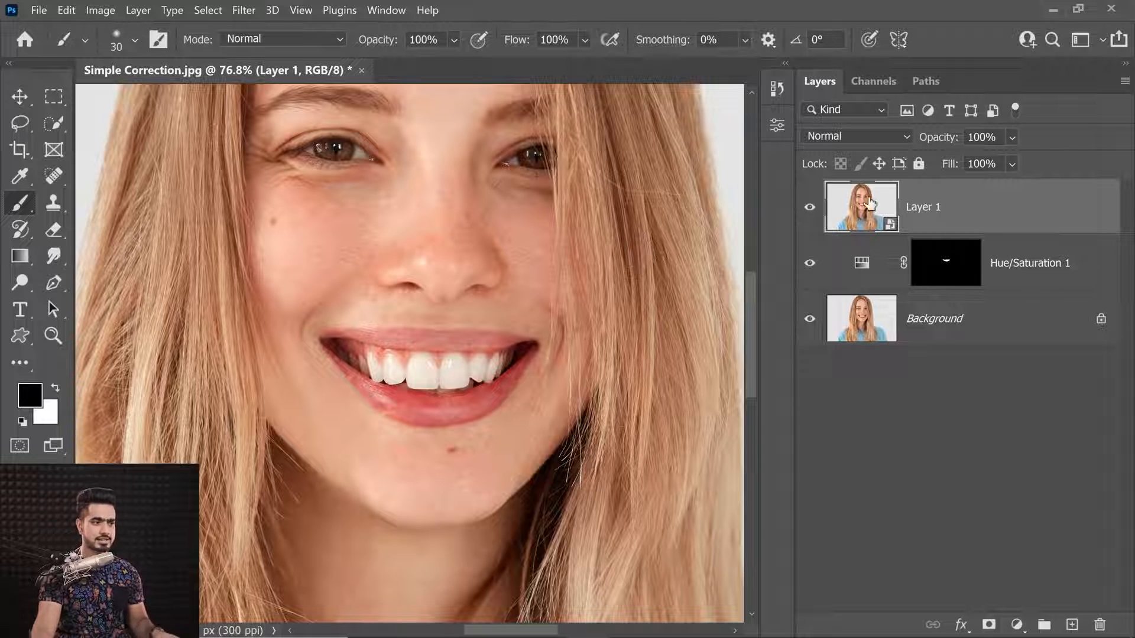
# Rename the stamped smart object layer as Liquify.
pyautogui.doubleClick(922, 208)
pyautogui.write('L')
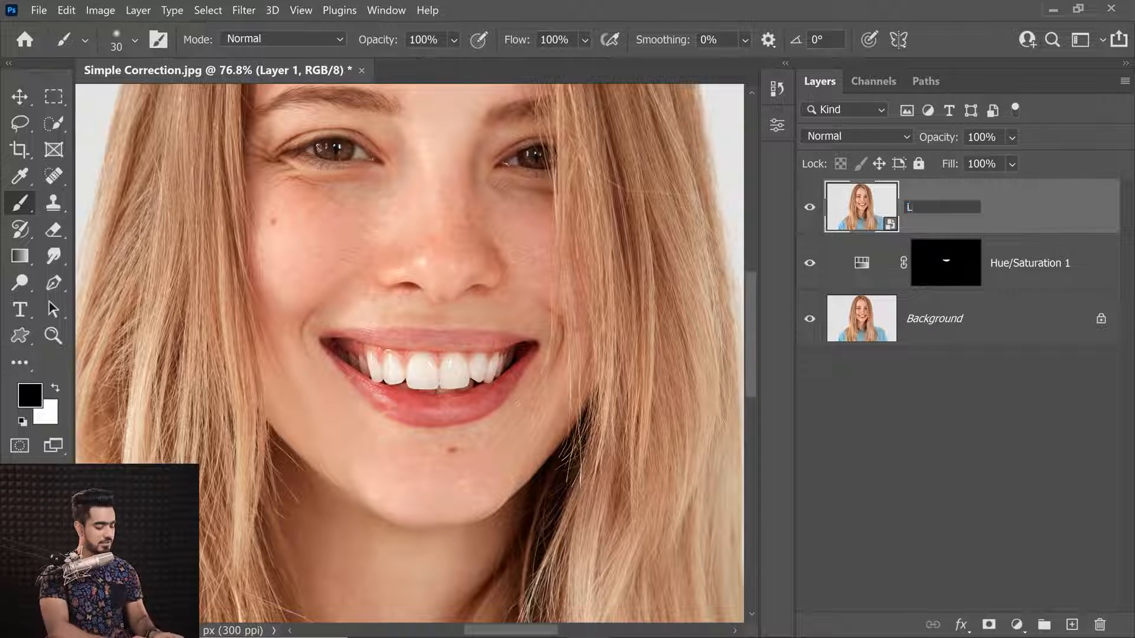
pyautogui.write('iquify')
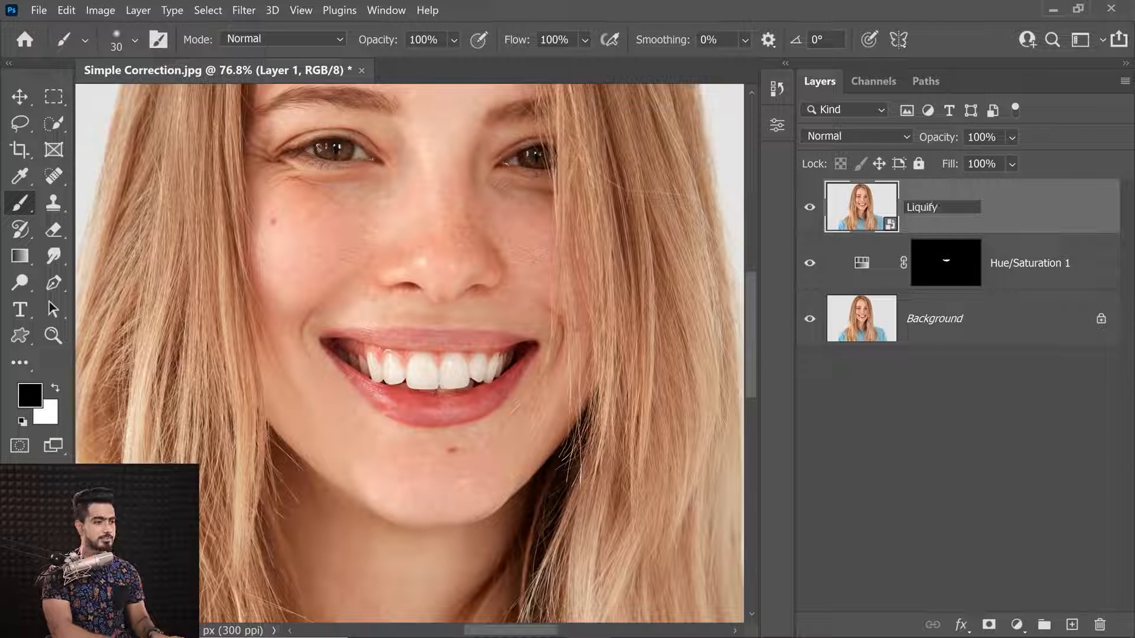
pyautogui.press('Return')
# Open the Liquify filter on the Liquify layer with the teeth in close view.
pyautogui.click(244, 10)
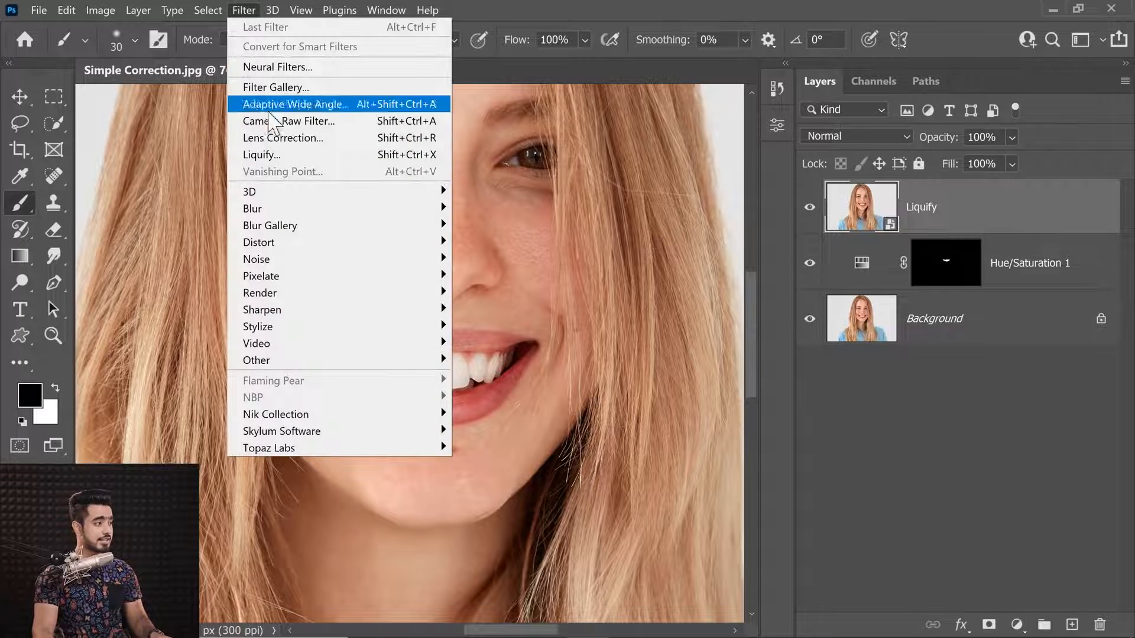
pyautogui.click(275, 159)
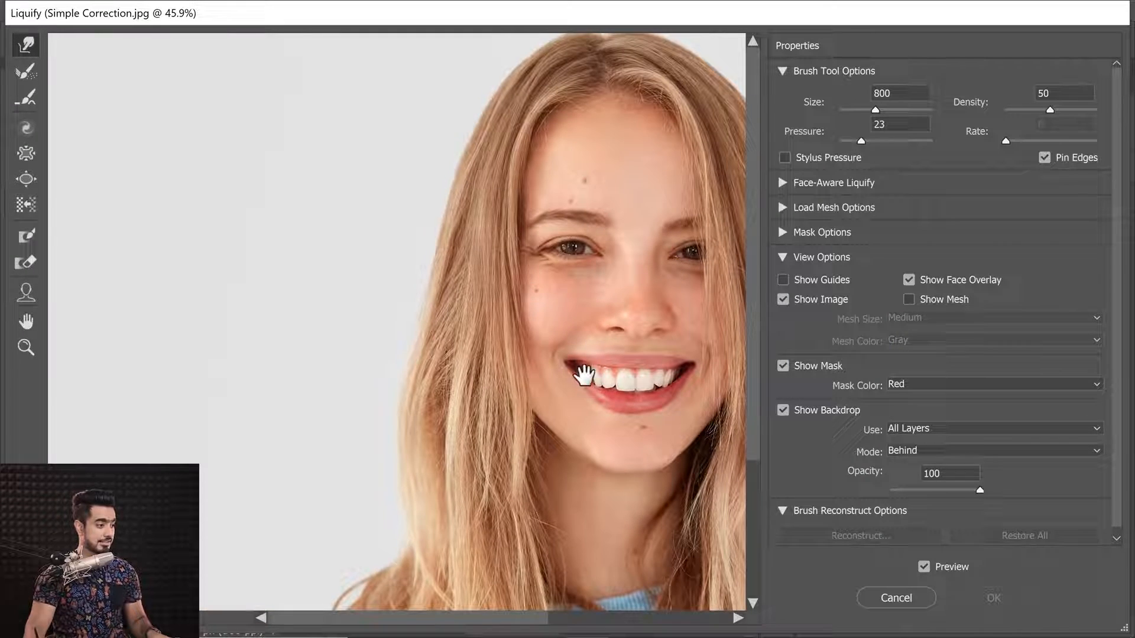
pyautogui.moveTo(583, 373); pyautogui.dragTo(385, 325)
pyautogui.keyDown('ctrl'); pyautogui.click(385, 324); pyautogui.keyUp('ctrl')
pyautogui.keyDown('ctrl'); pyautogui.click(385, 325); pyautogui.keyUp('ctrl')
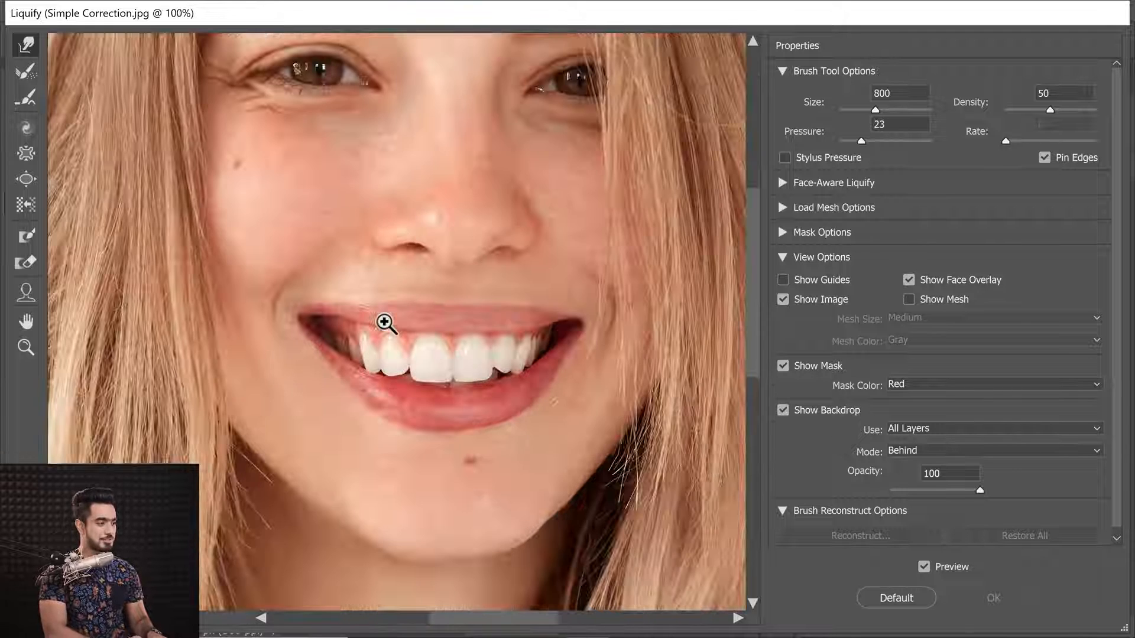
pyautogui.click(590, 296)
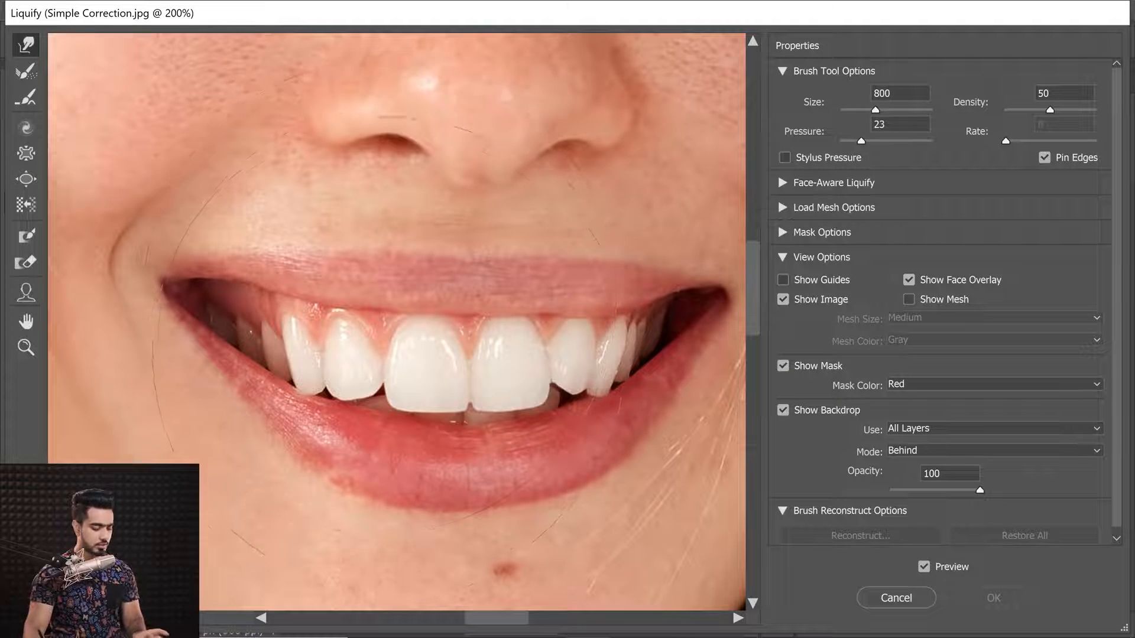
# Reduce the Forward Warp brush to a size of 232 and set its pressure to 20.
pyautogui.press('[')
pyautogui.press('[')
pyautogui.press('[')
pyautogui.press('[')
pyautogui.press('[')
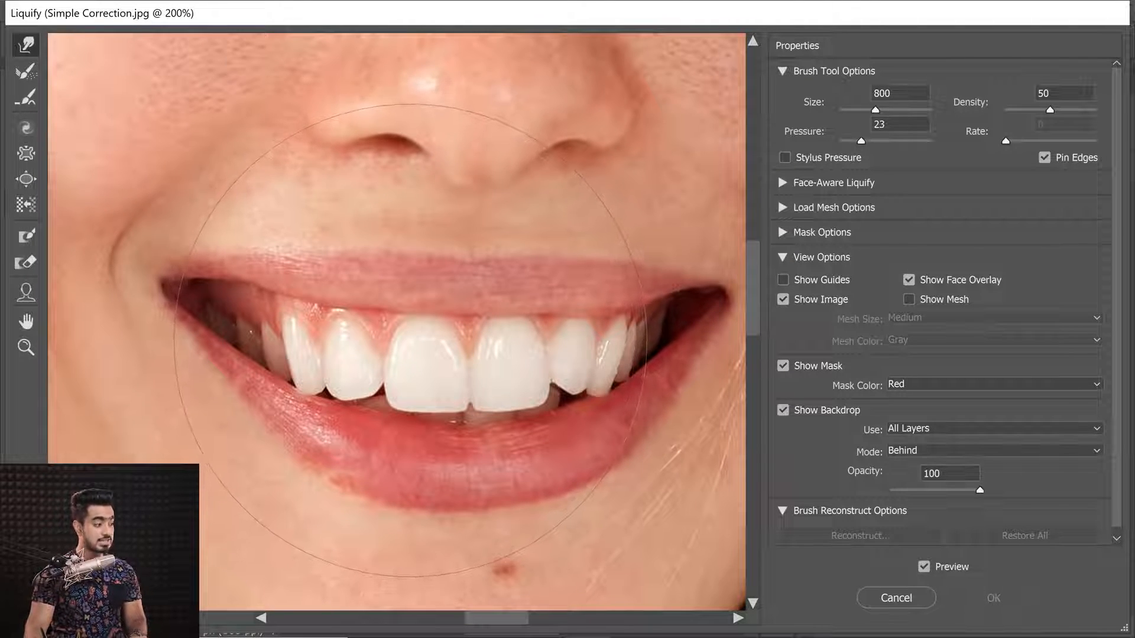
pyautogui.press('[')
pyautogui.press('[')
pyautogui.press('[')
pyautogui.press('[')
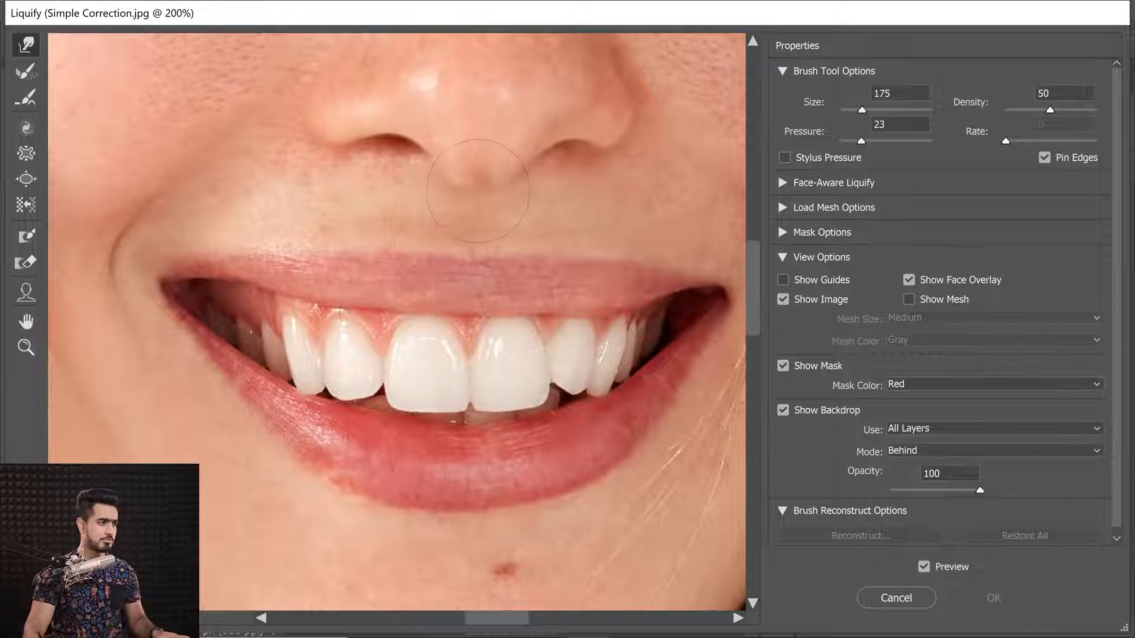
pyautogui.moveTo(403, 278)
pyautogui.mouseDown()
pyautogui.moveTo(391, 279)
pyautogui.moveTo(446, 279)
pyautogui.moveTo(389, 279)
pyautogui.moveTo(443, 279)
pyautogui.moveTo(428, 278)
pyautogui.mouseUp()
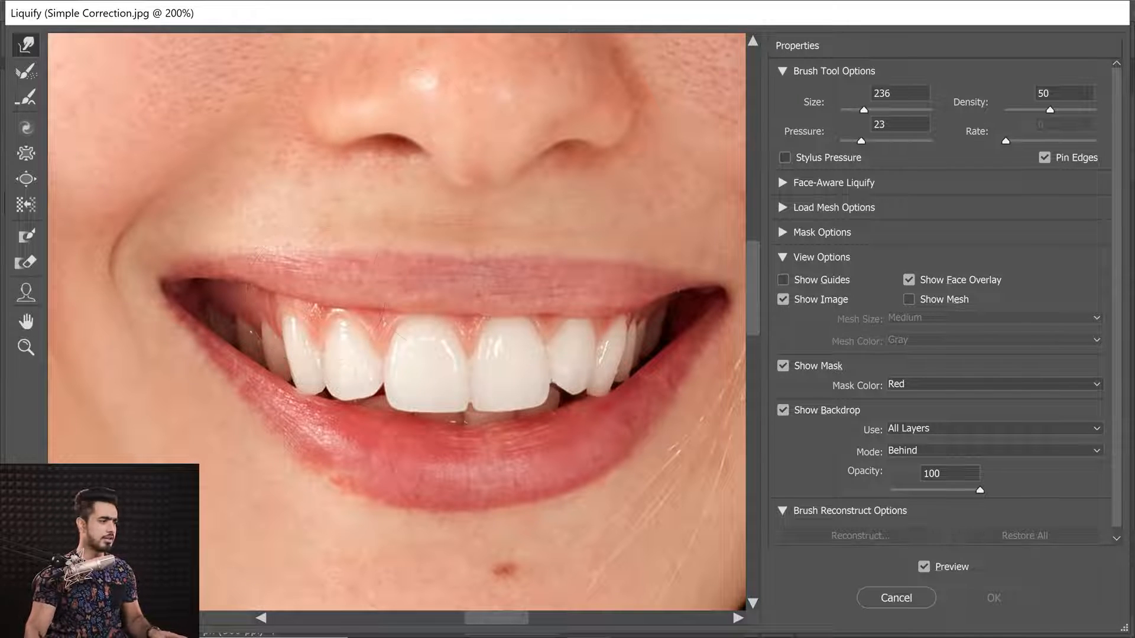
pyautogui.moveTo(428, 333); pyautogui.dragTo(428, 333)
pyautogui.moveTo(895, 125); pyautogui.dragTo(805, 124)
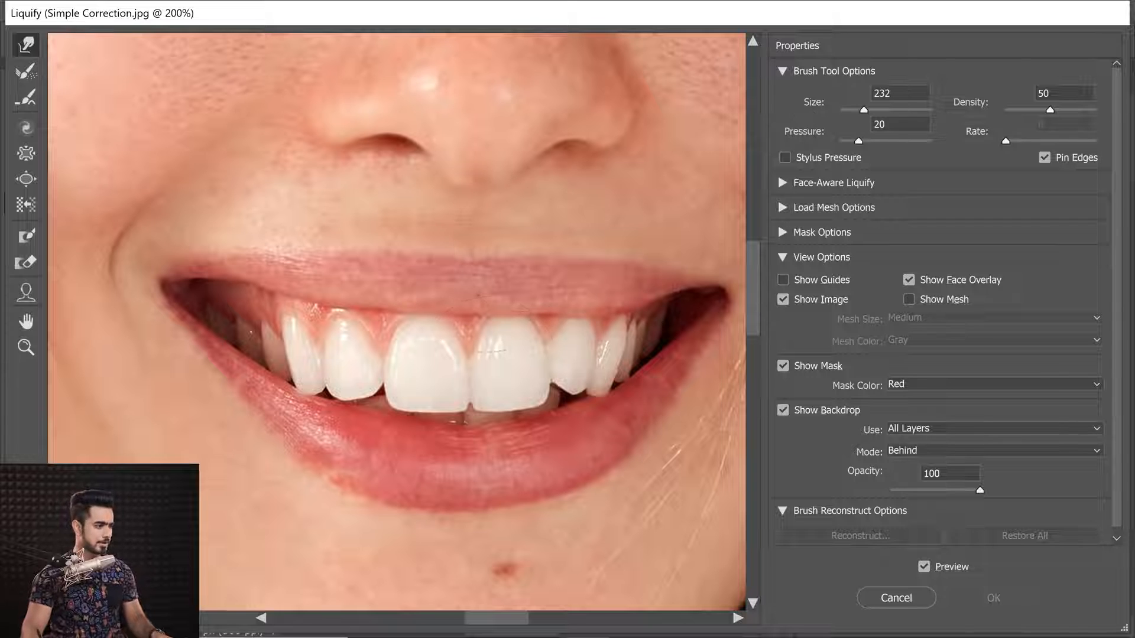
pyautogui.moveTo(429, 382); pyautogui.dragTo(394, 363)
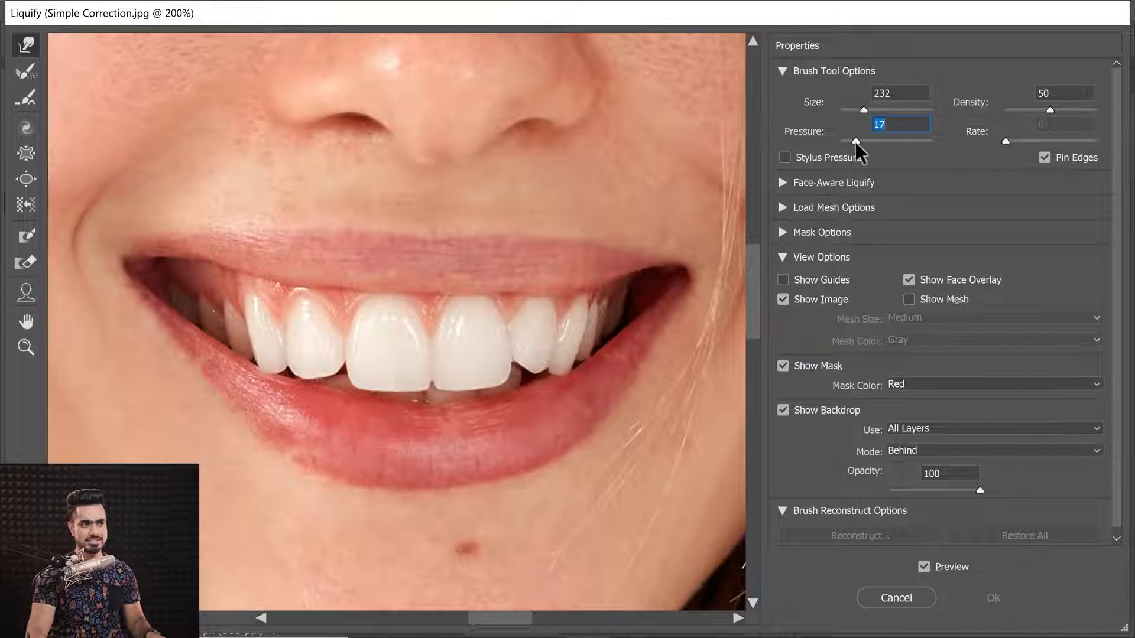
pyautogui.write('20')
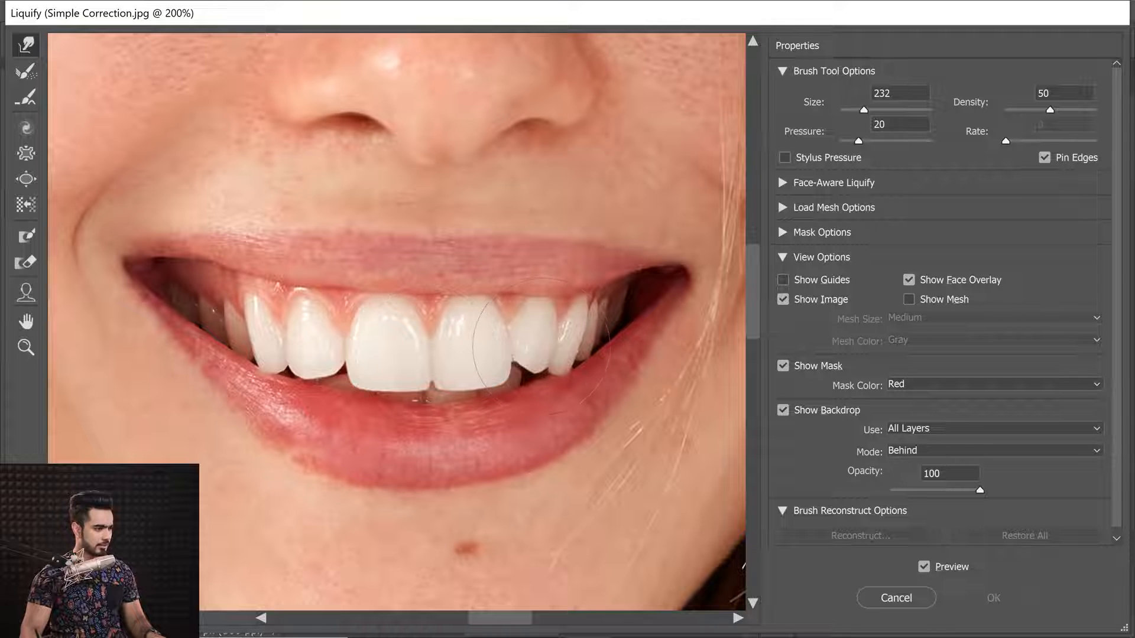
# Shrink the warp brush to 150 and nudge the tip of the short tooth beside the image-right front tooth downward.
pyautogui.write('[')
pyautogui.press('[')
pyautogui.press('[')
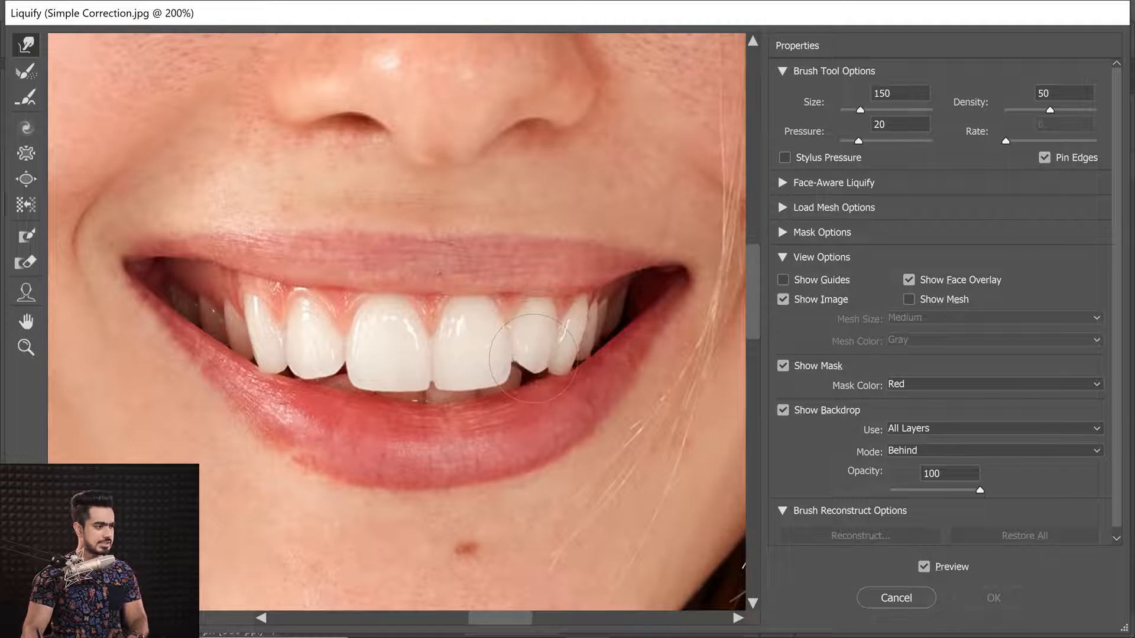
pyautogui.moveTo(534, 358); pyautogui.dragTo(538, 365)
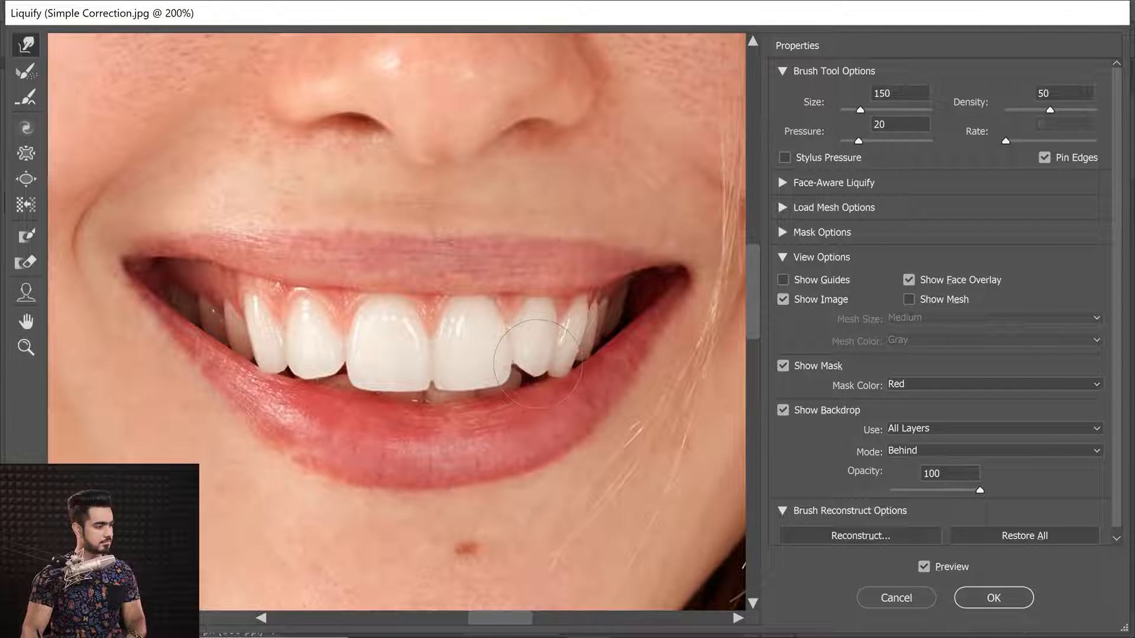
# Refine the small teeth on the image-right side of the smile with warp brush sizes 200 and 125.
pyautogui.hotkey('ctrl', 'alt', '0')
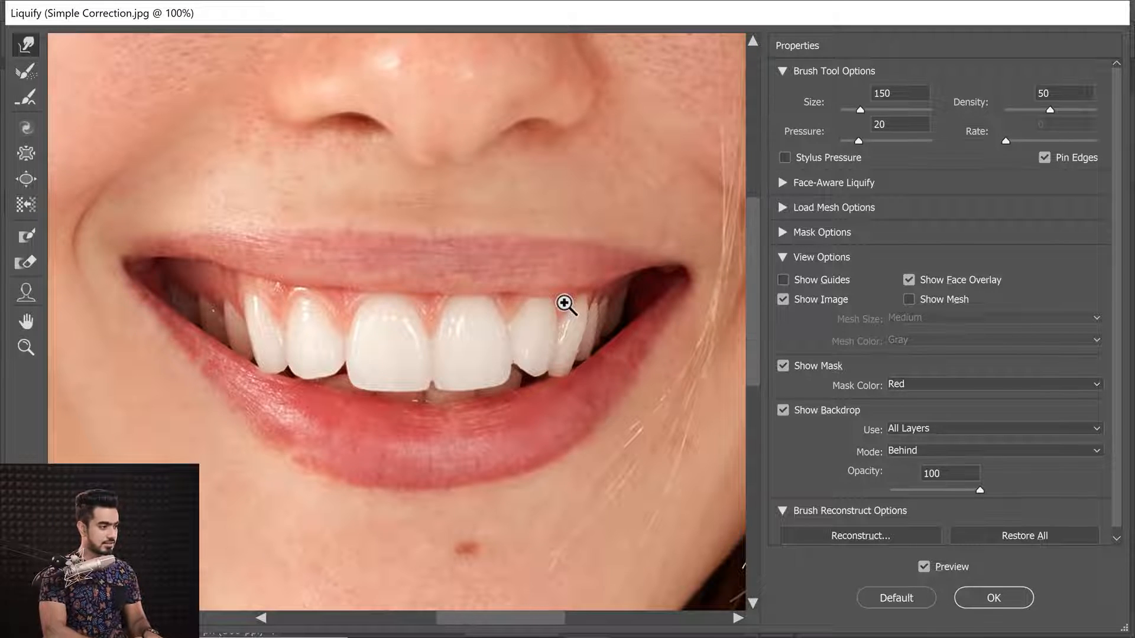
pyautogui.hotkey('ctrl', '-')
pyautogui.hotkey('ctrl', '-')
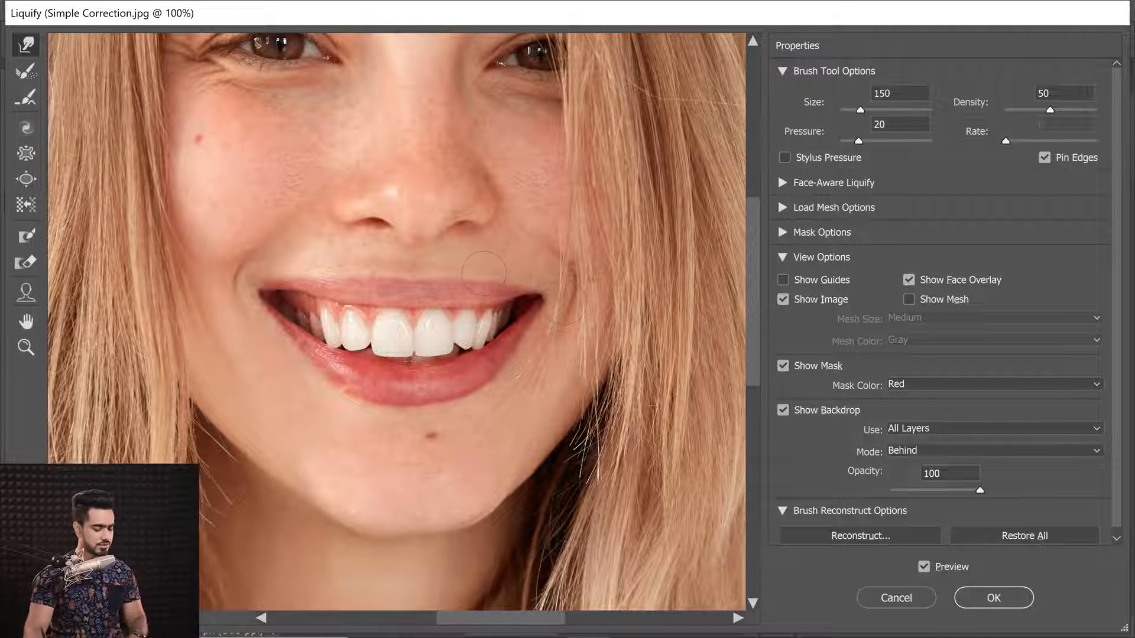
pyautogui.press(']')
pyautogui.press(']')
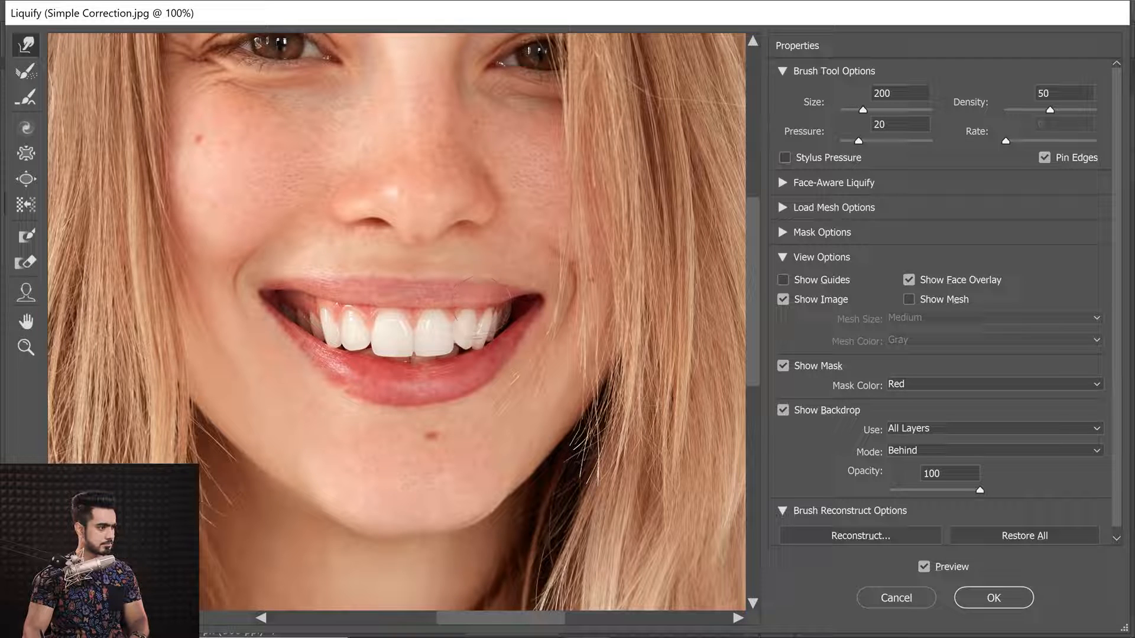
pyautogui.press('[')
pyautogui.press('[')
pyautogui.press('[')
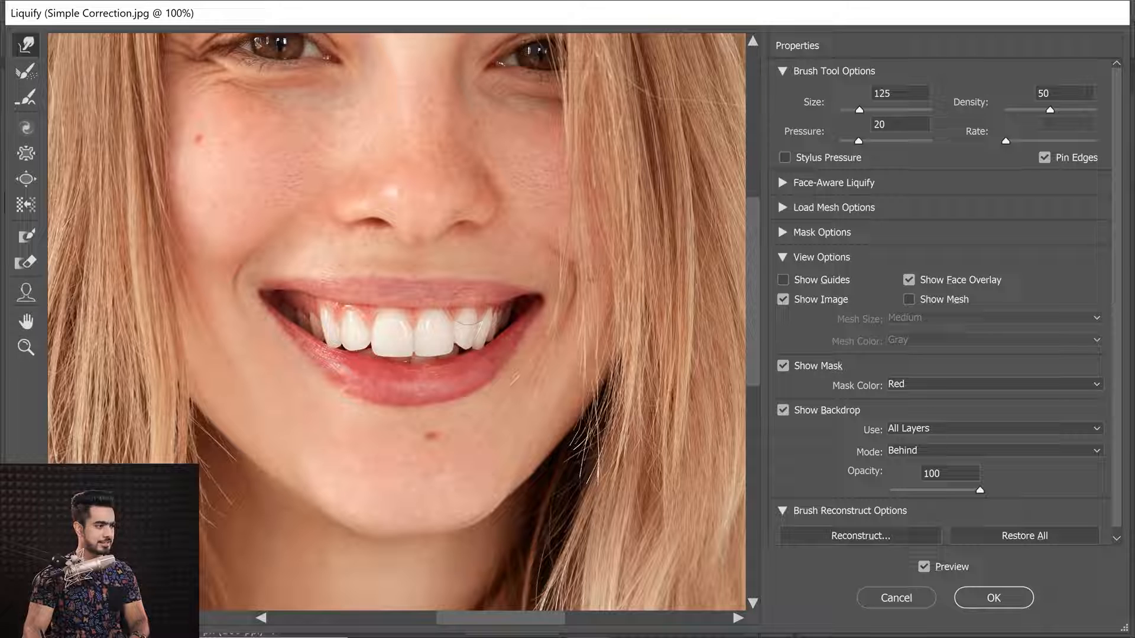
# Reshape the side teeth on the image-left half of the smile with warp brush sizes between 90 and 150.
pyautogui.press('[')
pyautogui.press('[')
pyautogui.press(']')
pyautogui.press(']')
pyautogui.press(']')
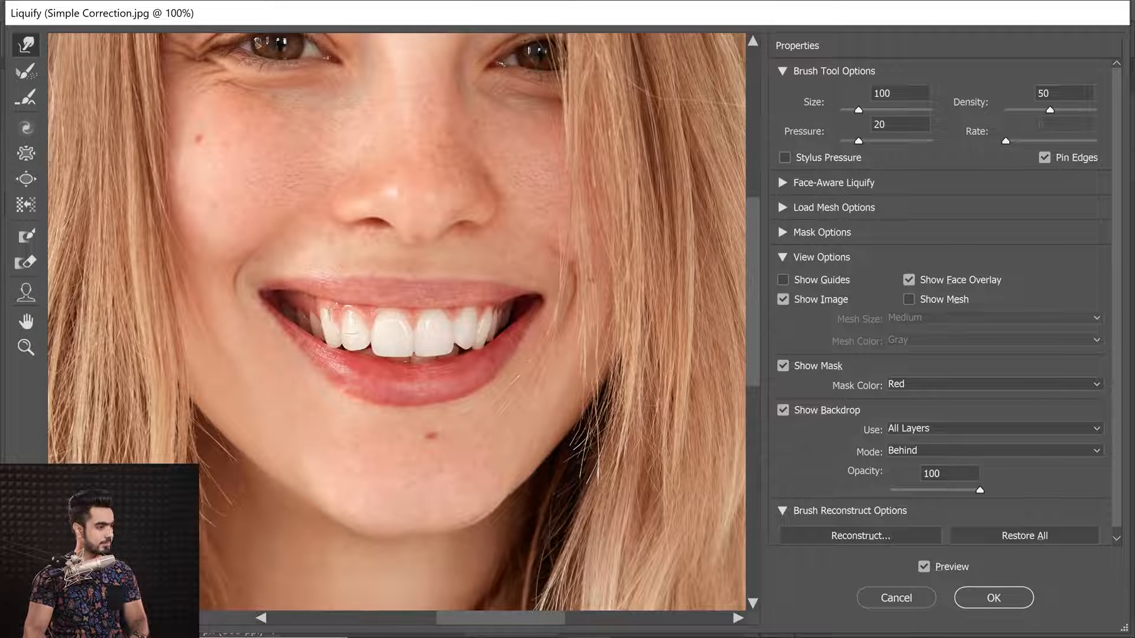
pyautogui.press(']')
pyautogui.press(']')
pyautogui.press(']')
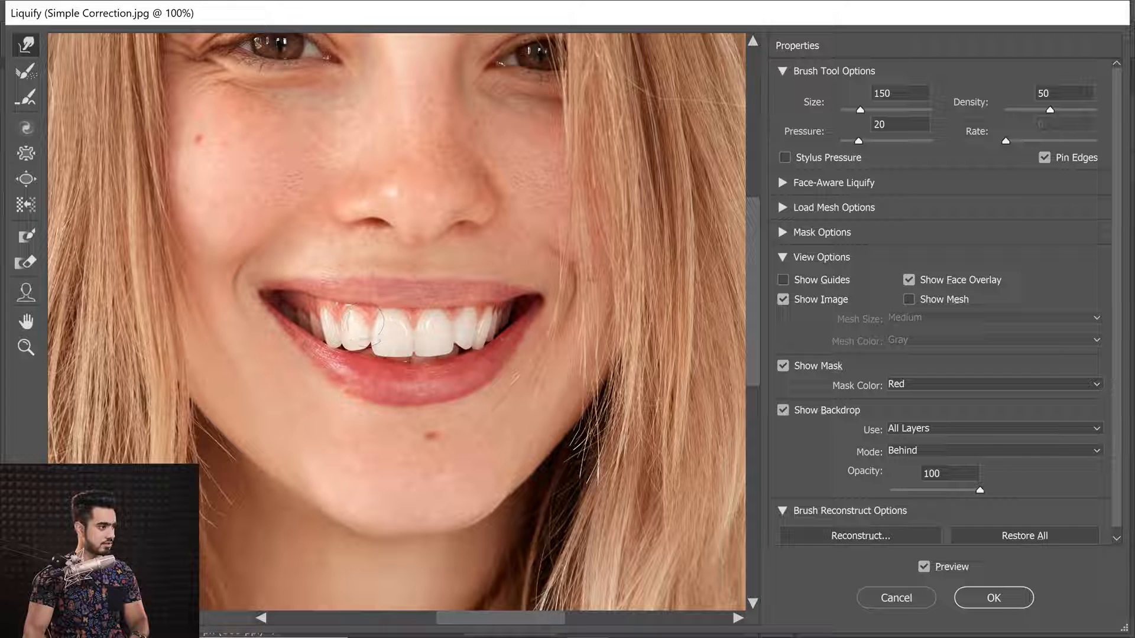
pyautogui.press('[')
pyautogui.press('[')
pyautogui.press('[')
pyautogui.press('[')
pyautogui.press('[')
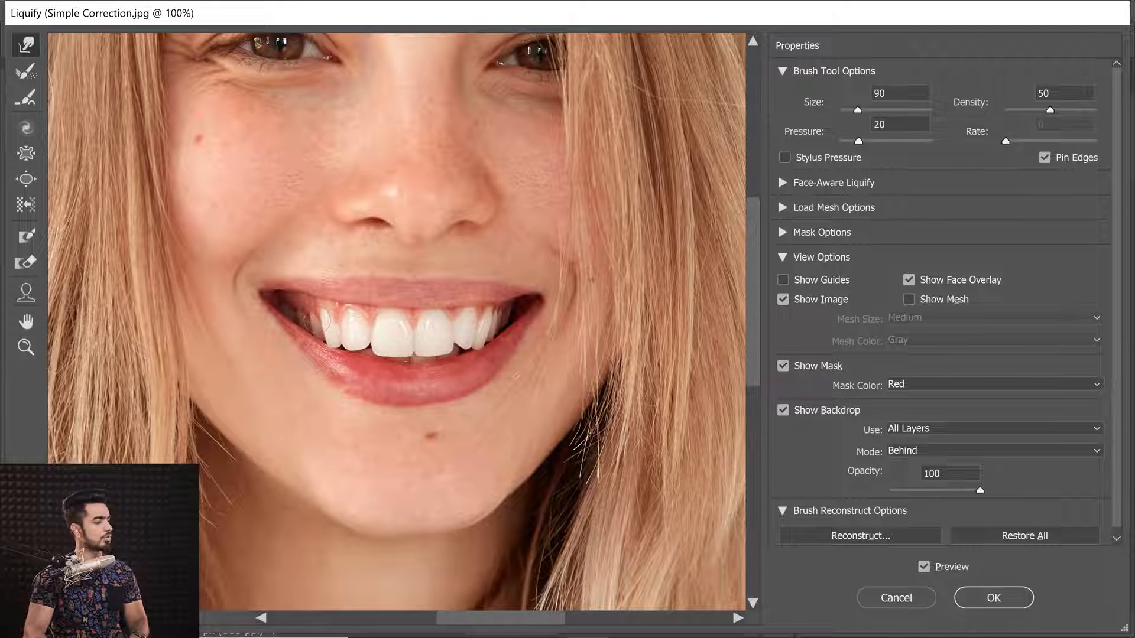
# Even out the image-left teeth and the front teeth with warp brush sizes 175 and 250.
pyautogui.press(']')
pyautogui.press(']')
pyautogui.press(']')
pyautogui.press(']')
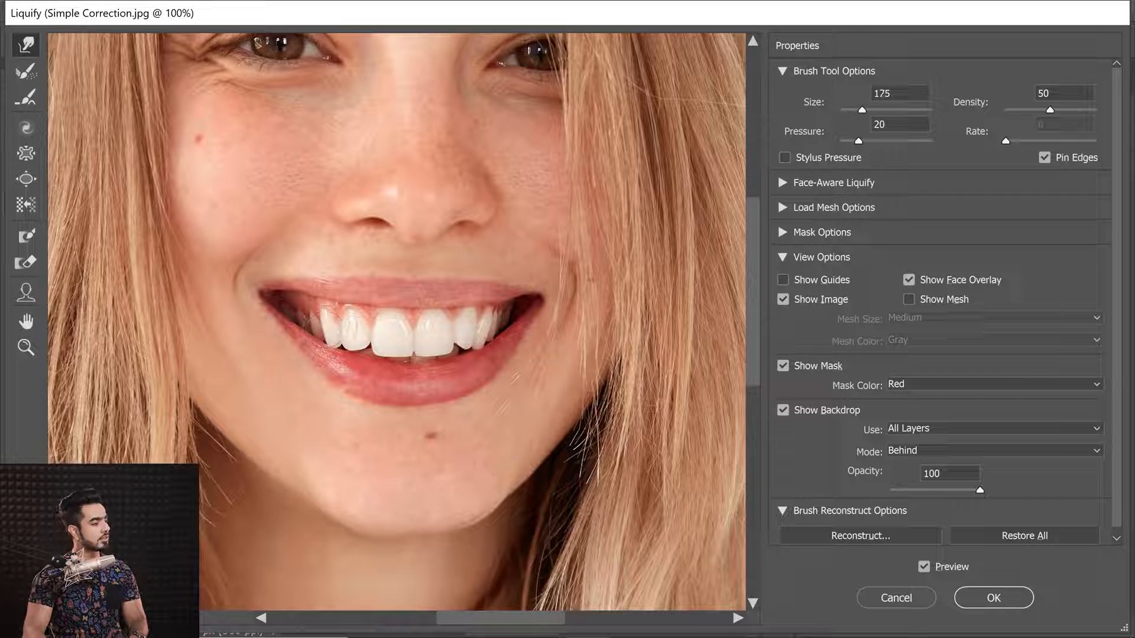
pyautogui.press(']')
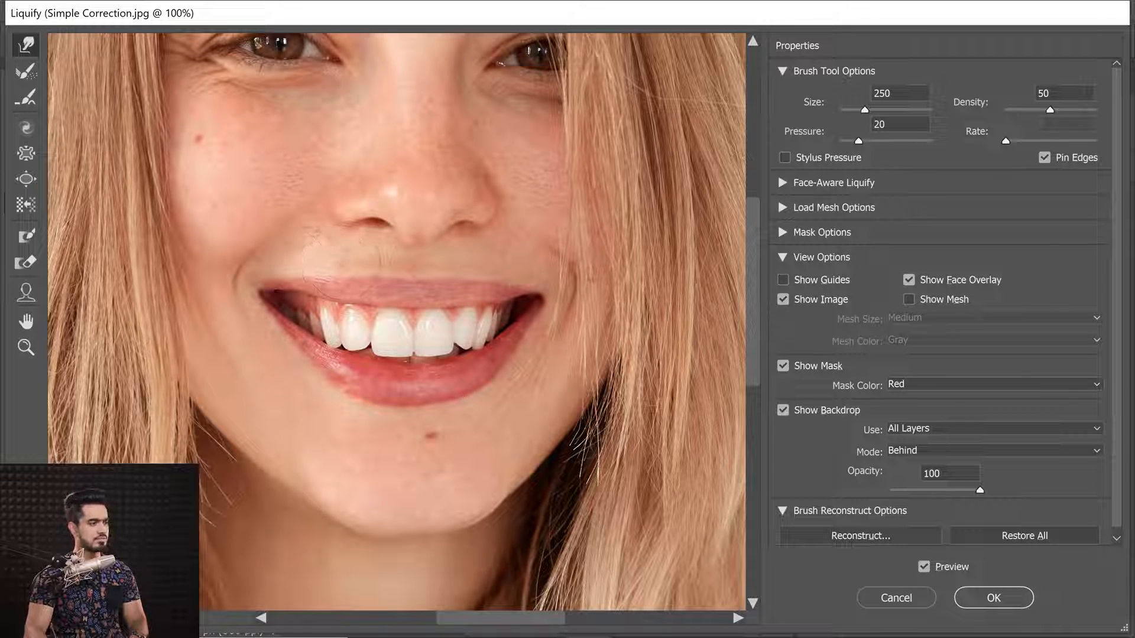
pyautogui.press('[')
pyautogui.press('[')
pyautogui.press('[')
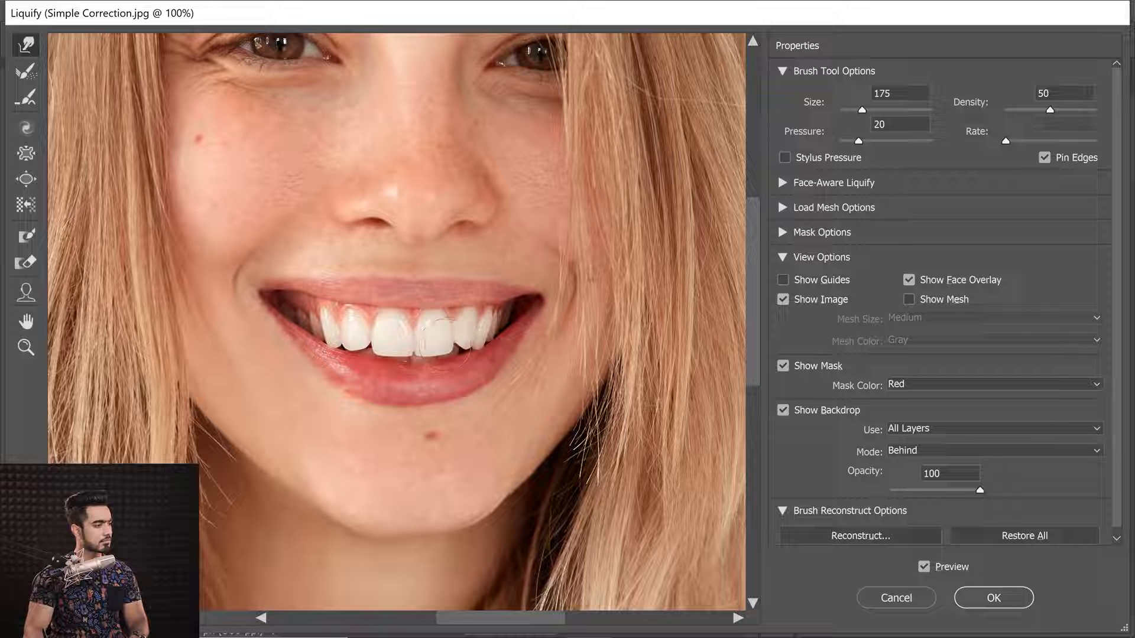
# Smooth the overall line of the smile with larger warp brush sizes of 250, 300 and 400.
pyautogui.press(']')
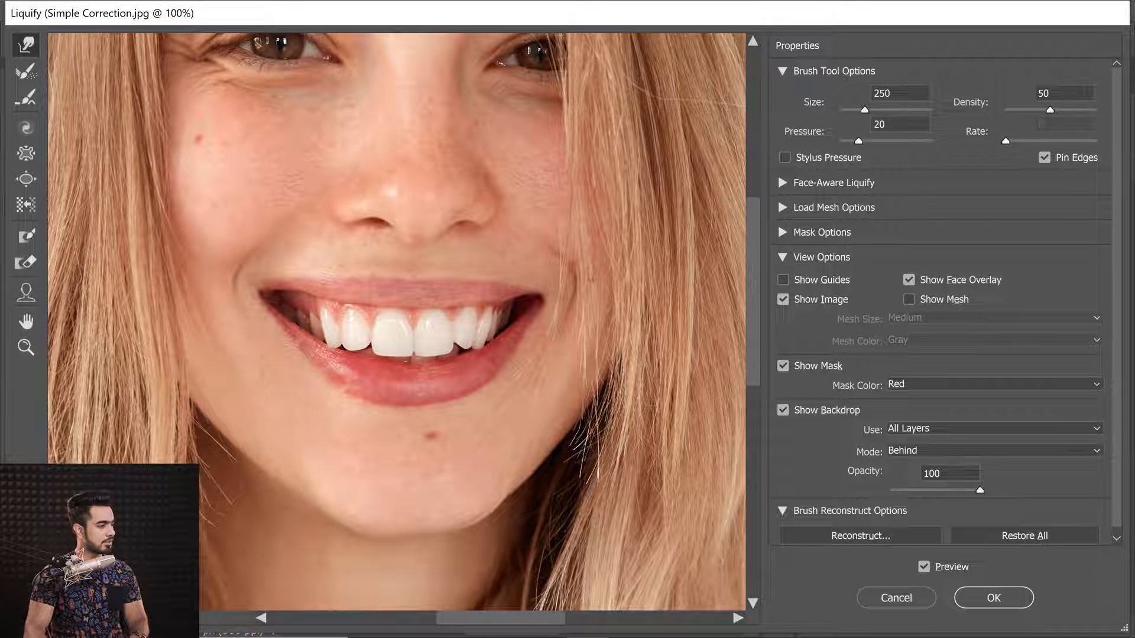
pyautogui.press(']')
pyautogui.press(']')
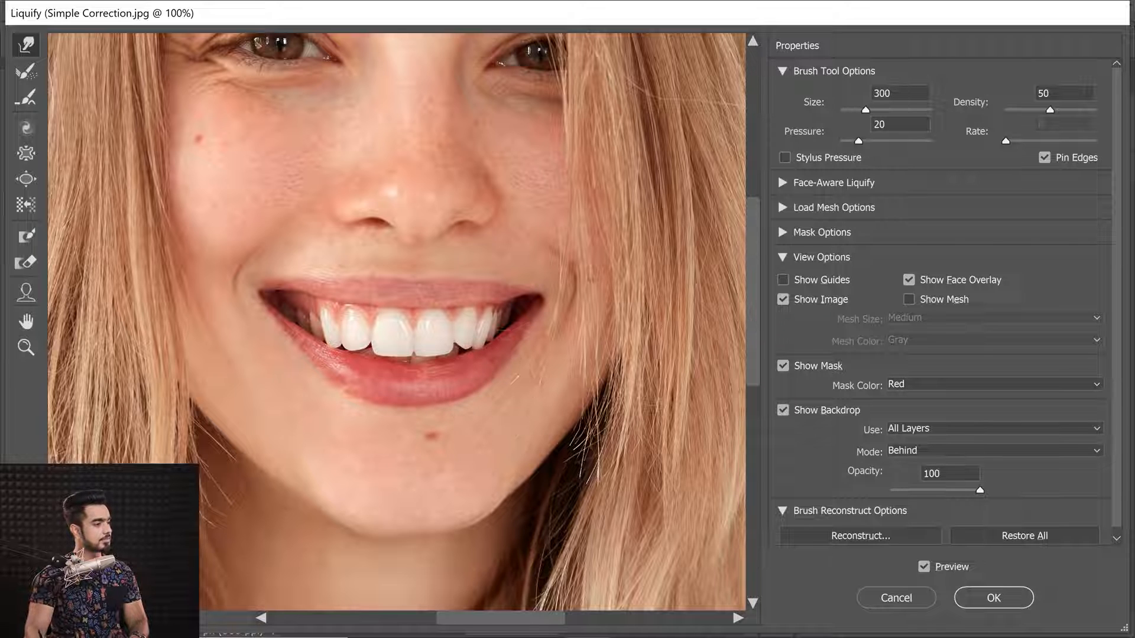
pyautogui.press(']')
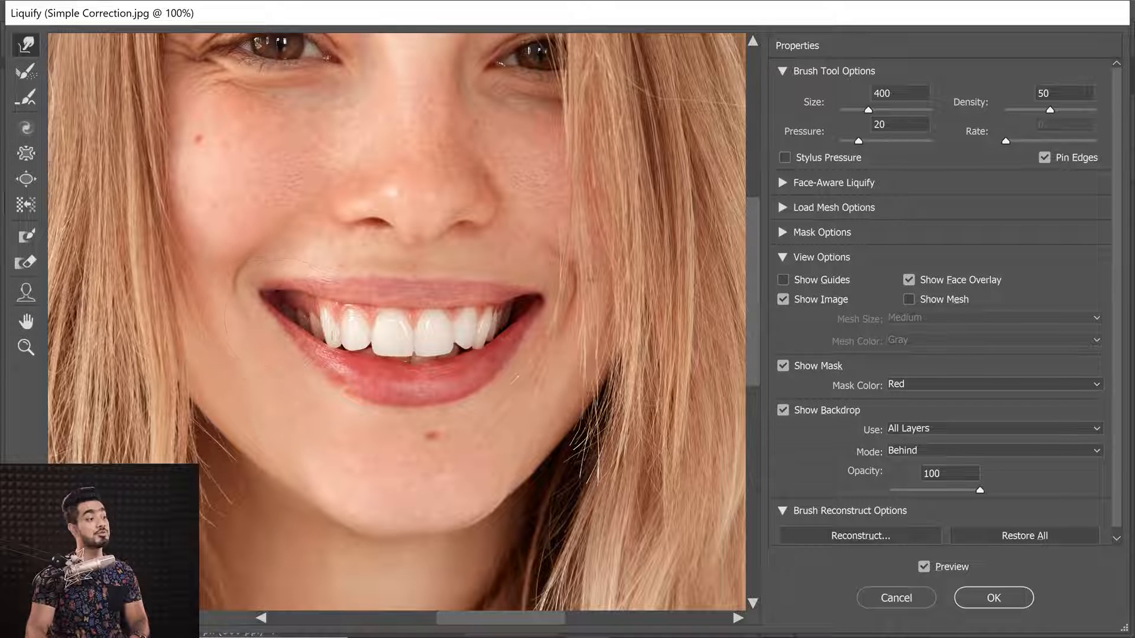
# Compare the smile before and after the Liquify changes by switching the filter preview off and on repeatedly.
pyautogui.click(931, 564)
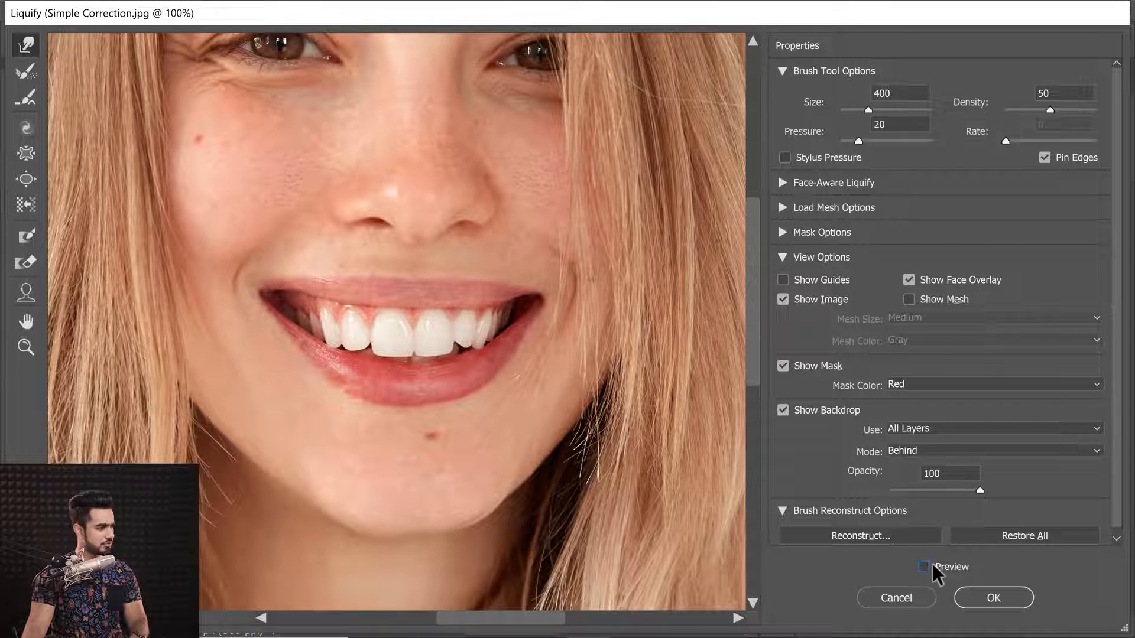
pyautogui.click(931, 565)
pyautogui.click(932, 565)
pyautogui.click(934, 565)
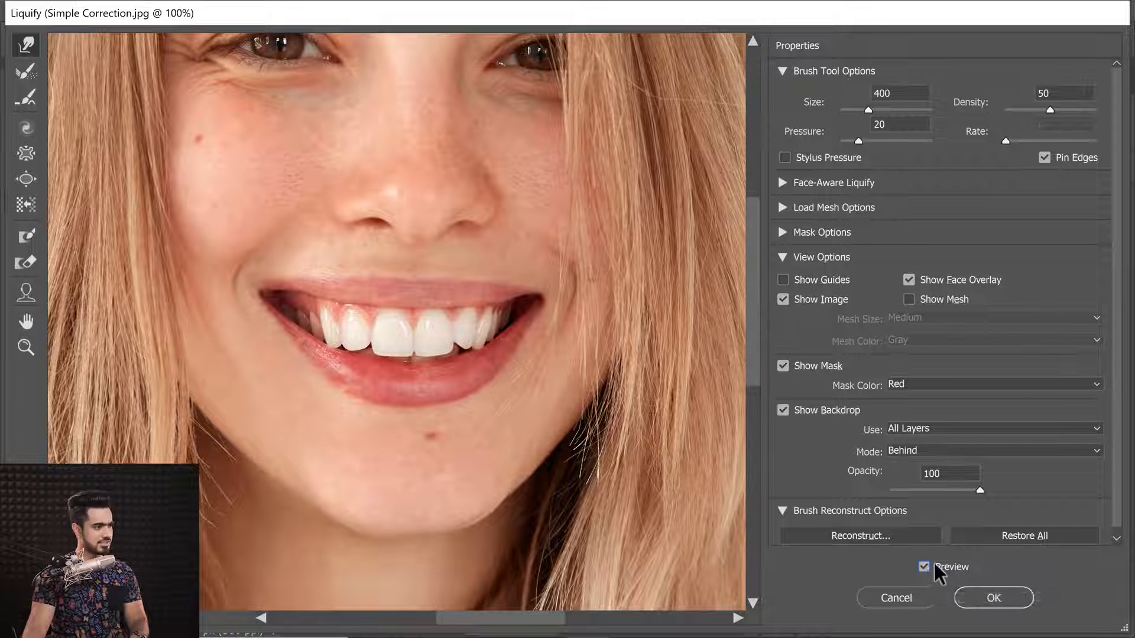
pyautogui.click(934, 563)
pyautogui.click(936, 563)
pyautogui.click(935, 564)
pyautogui.click(935, 565)
pyautogui.click(936, 563)
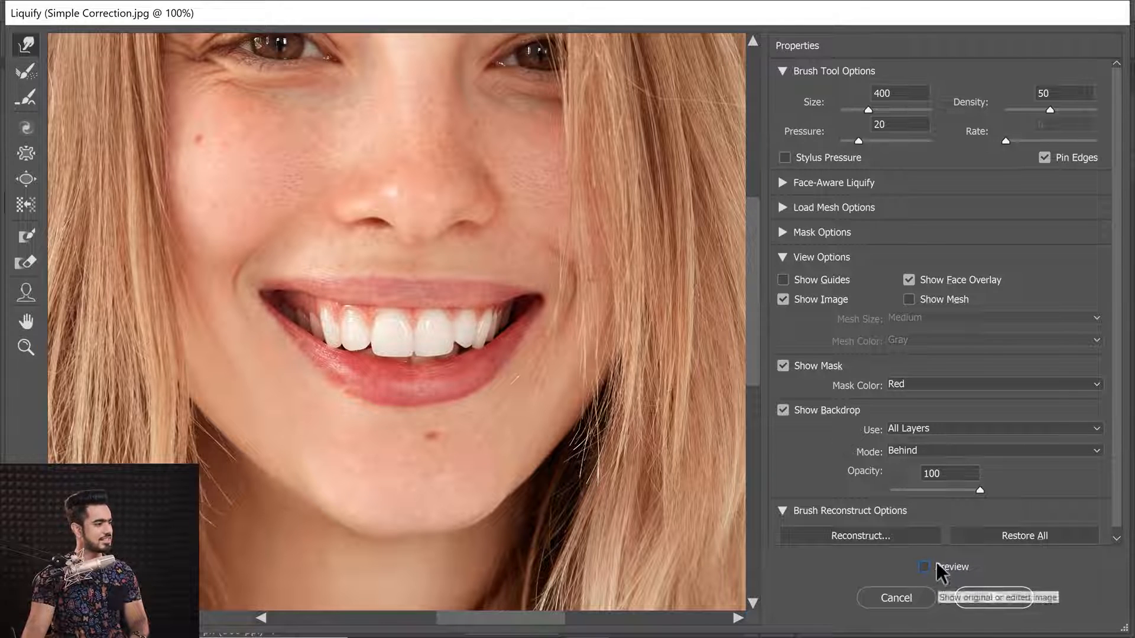
pyautogui.click(935, 563)
# Soften the Liquify distortion with a reconstruction amount of 66 and apply the filter.
pyautogui.moveTo(1116, 384); pyautogui.dragTo(1122, 450)
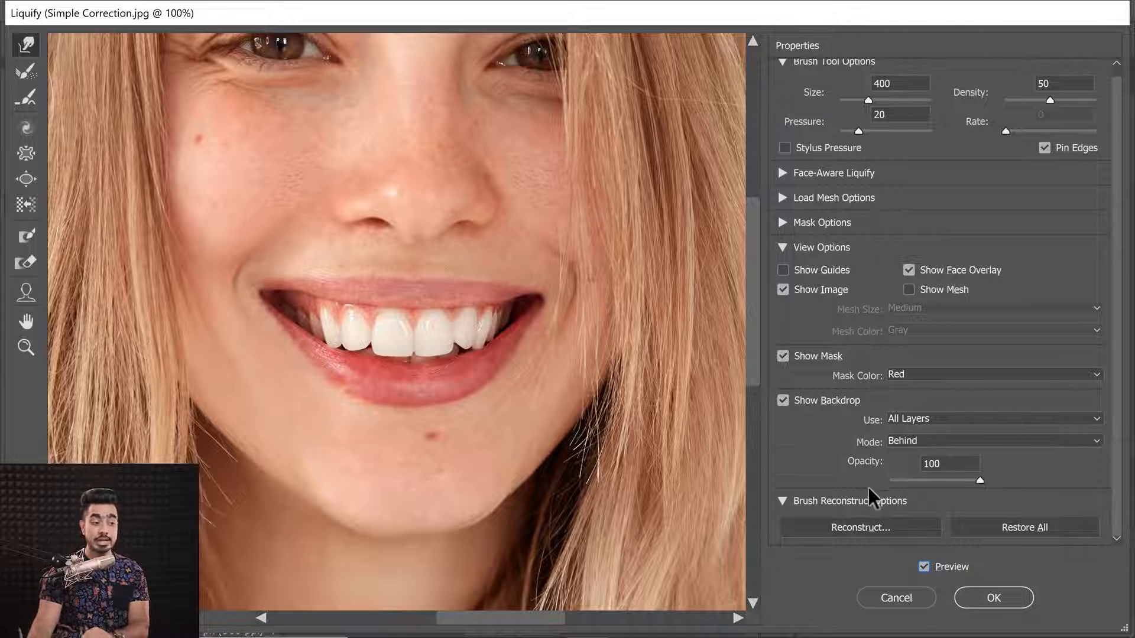
pyautogui.click(839, 531)
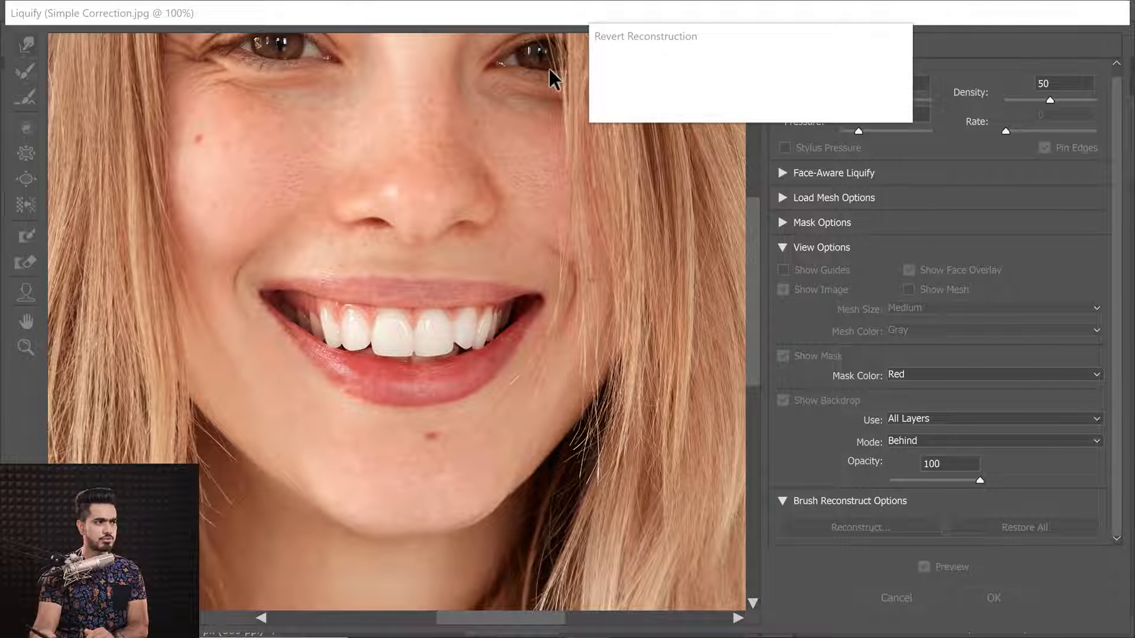
pyautogui.moveTo(690, 89); pyautogui.dragTo(679, 153)
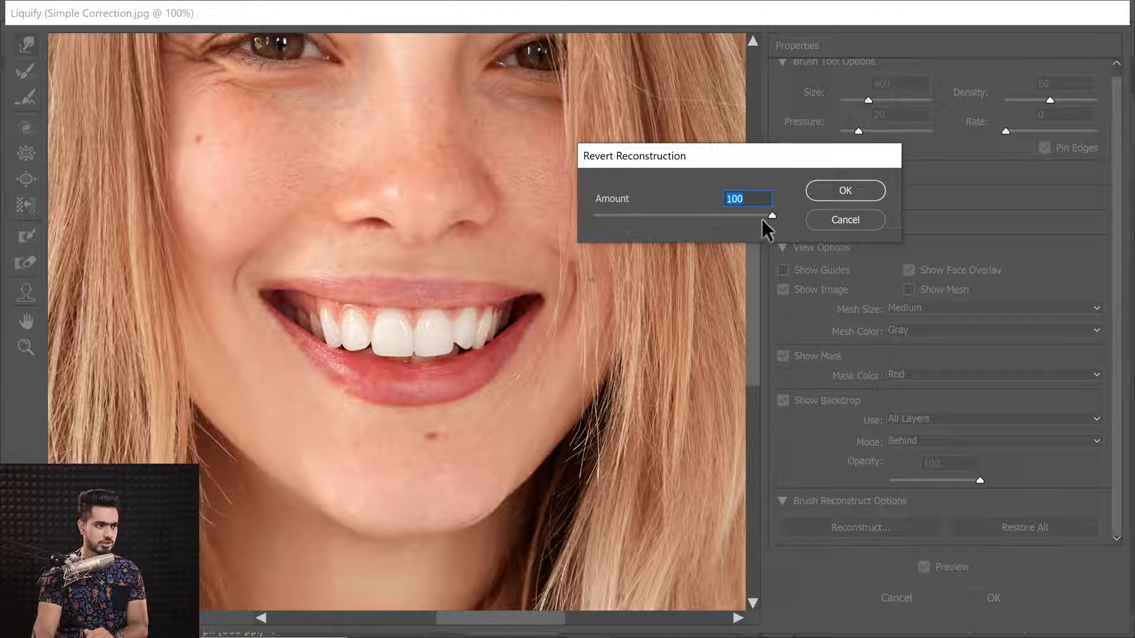
pyautogui.moveTo(769, 217); pyautogui.dragTo(591, 224)
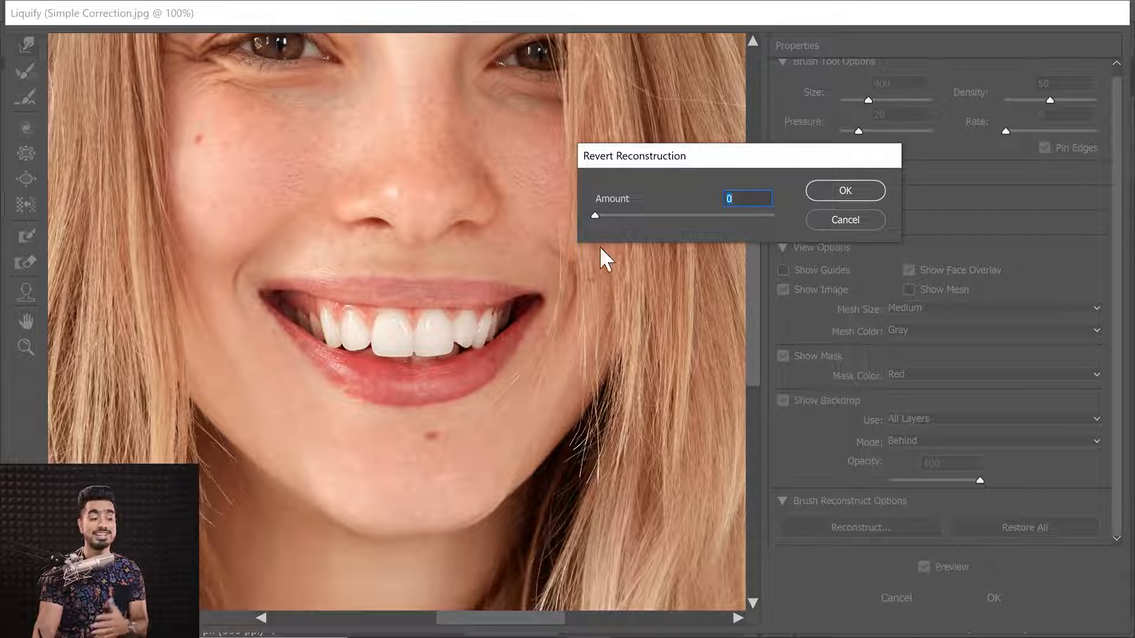
pyautogui.moveTo(596, 222); pyautogui.dragTo(708, 223)
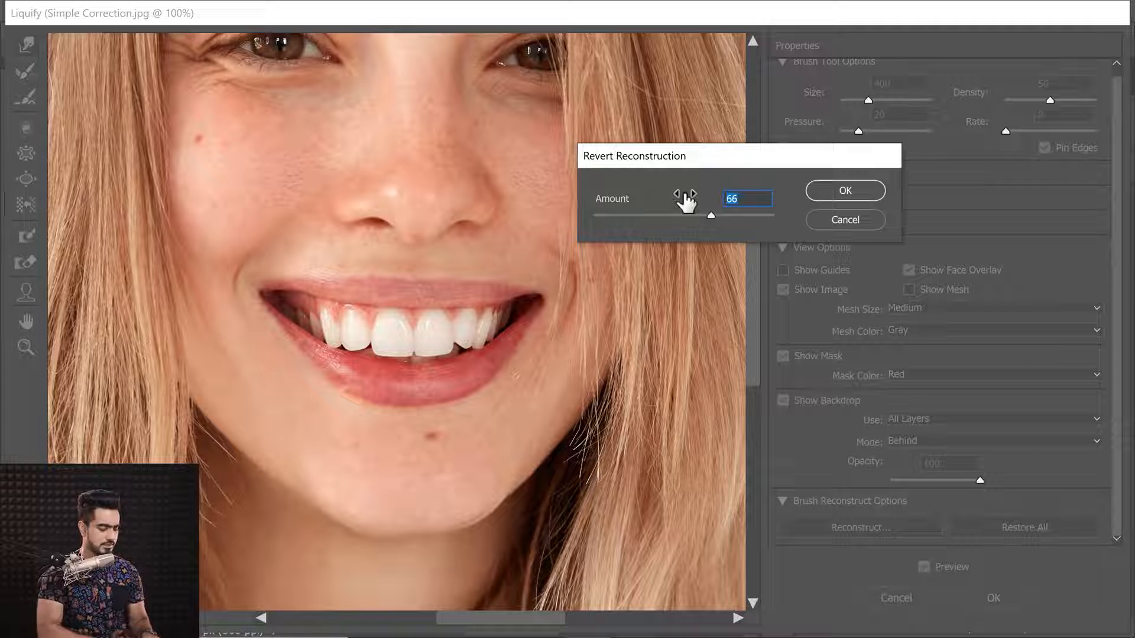
pyautogui.click(882, 193)
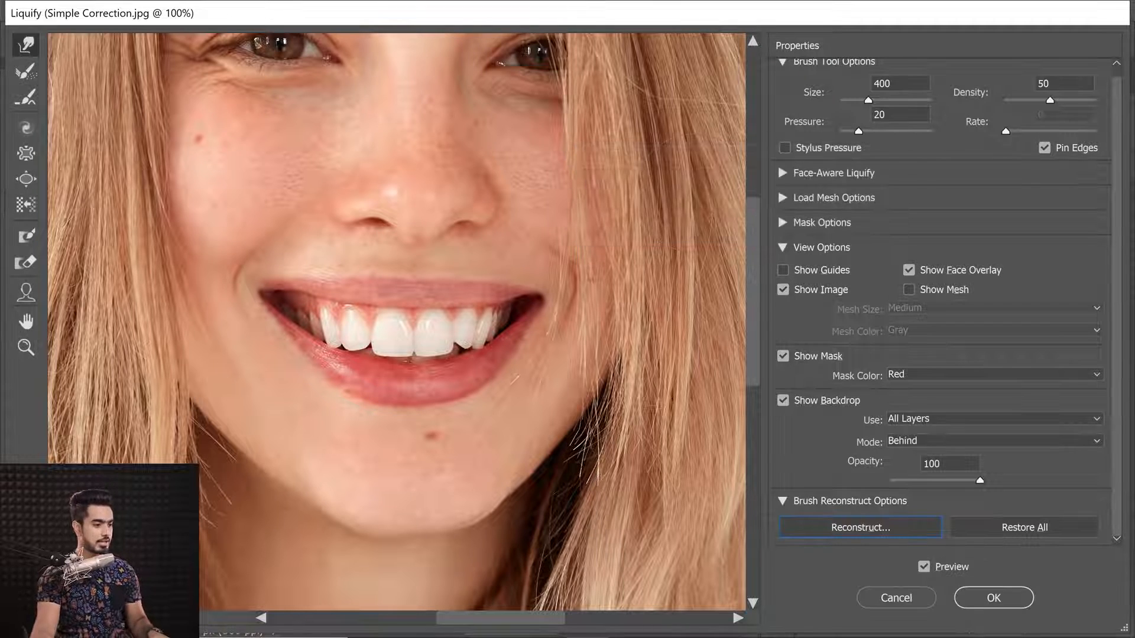
pyautogui.click(994, 597)
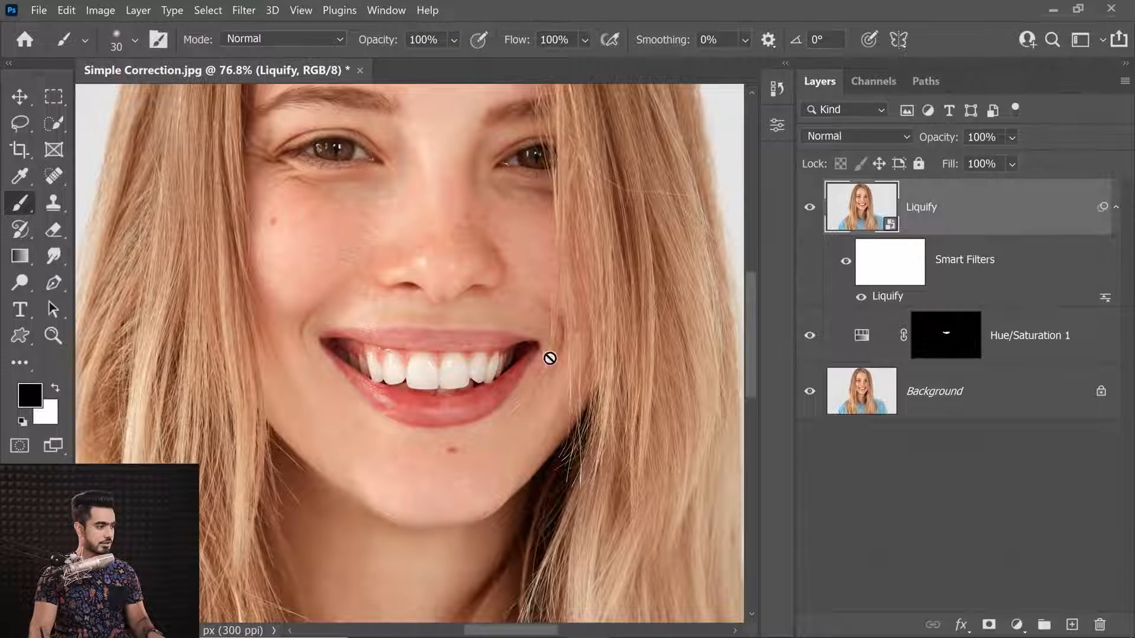
# Compare the reshaped teeth up close with the Liquify layer hidden and shown.
pyautogui.scroll(4, 467, 373)
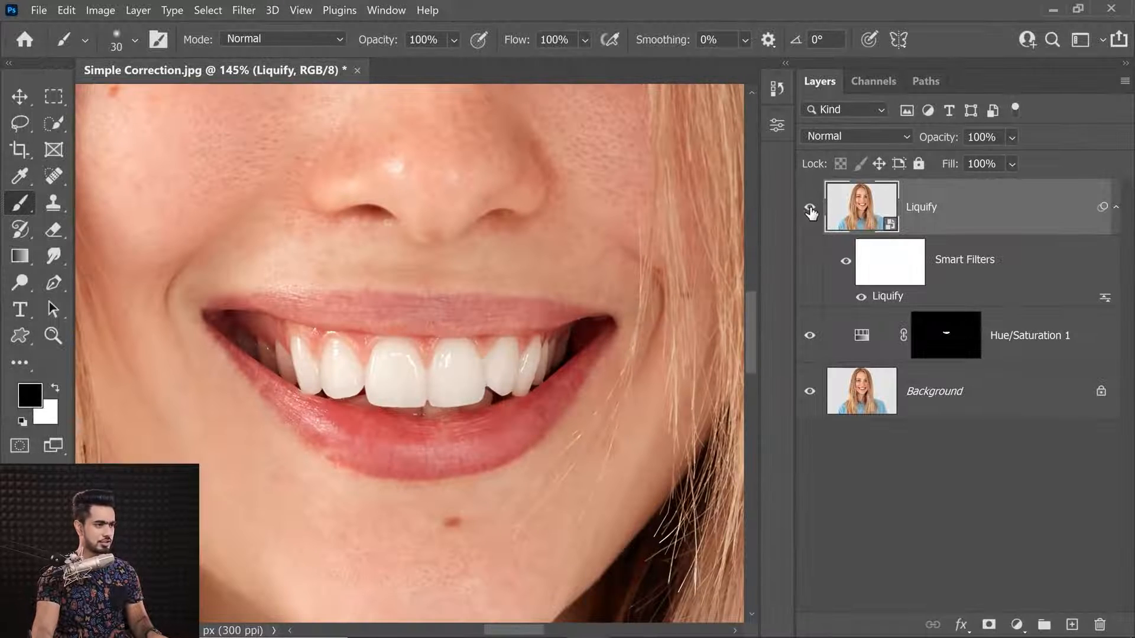
pyautogui.click(810, 208)
pyautogui.click(809, 208)
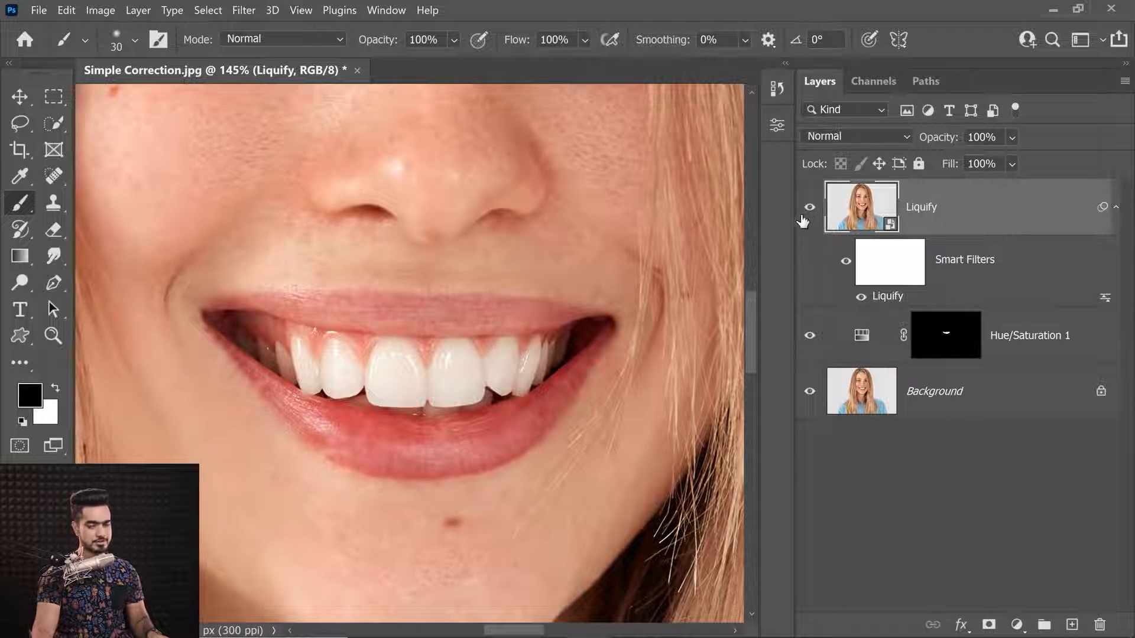
# Compare the retouched portrait with the original Background layer alone, both in full view and close to the face.
pyautogui.hotkey('ctrl', '0')
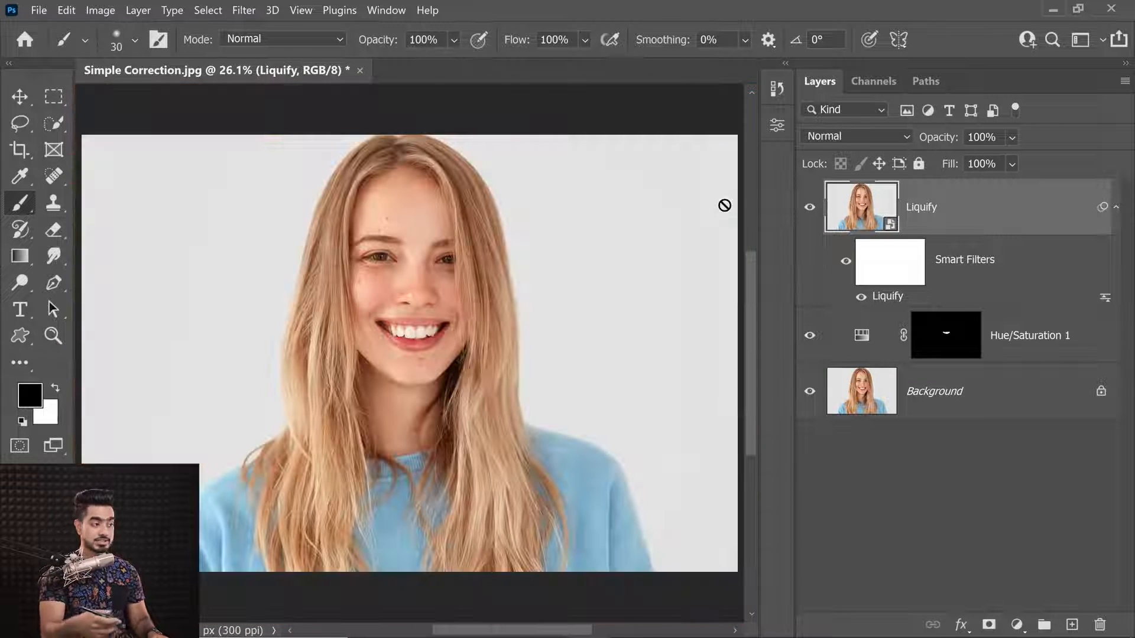
pyautogui.scroll(3, 480, 278)
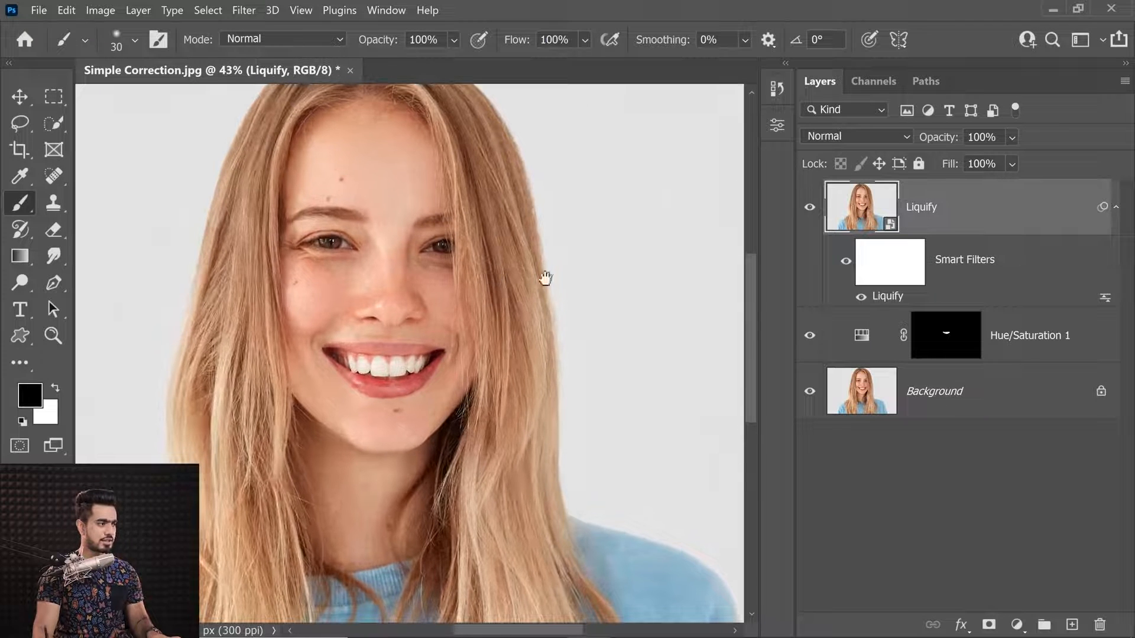
pyautogui.scroll(3, 414, 329)
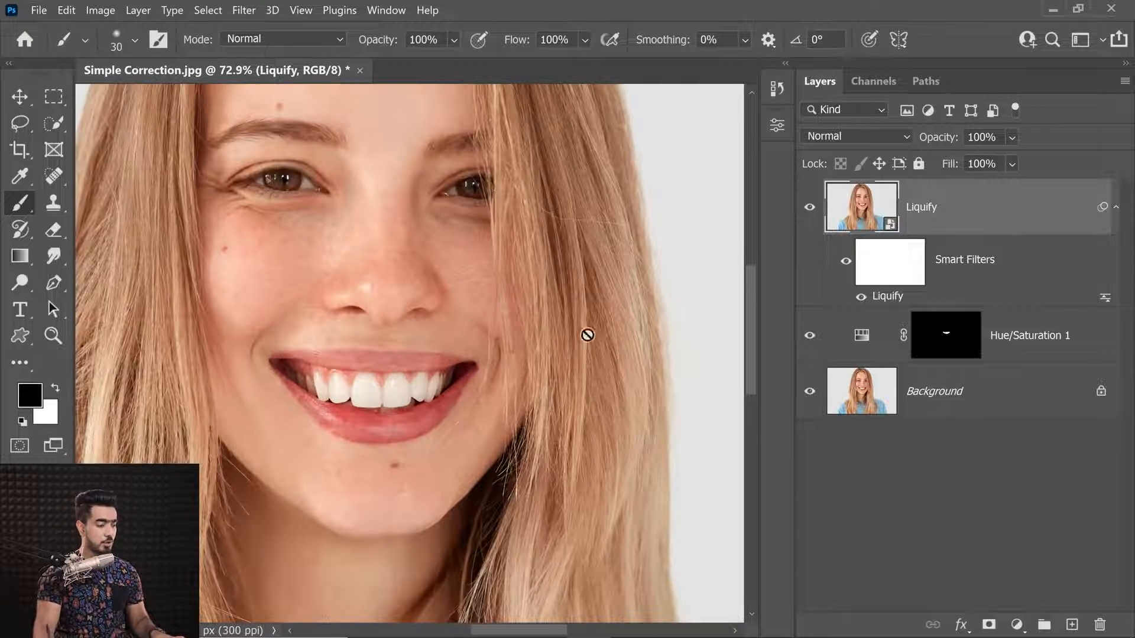
pyautogui.keyDown('alt'); pyautogui.click(810, 391); pyautogui.keyUp('alt')
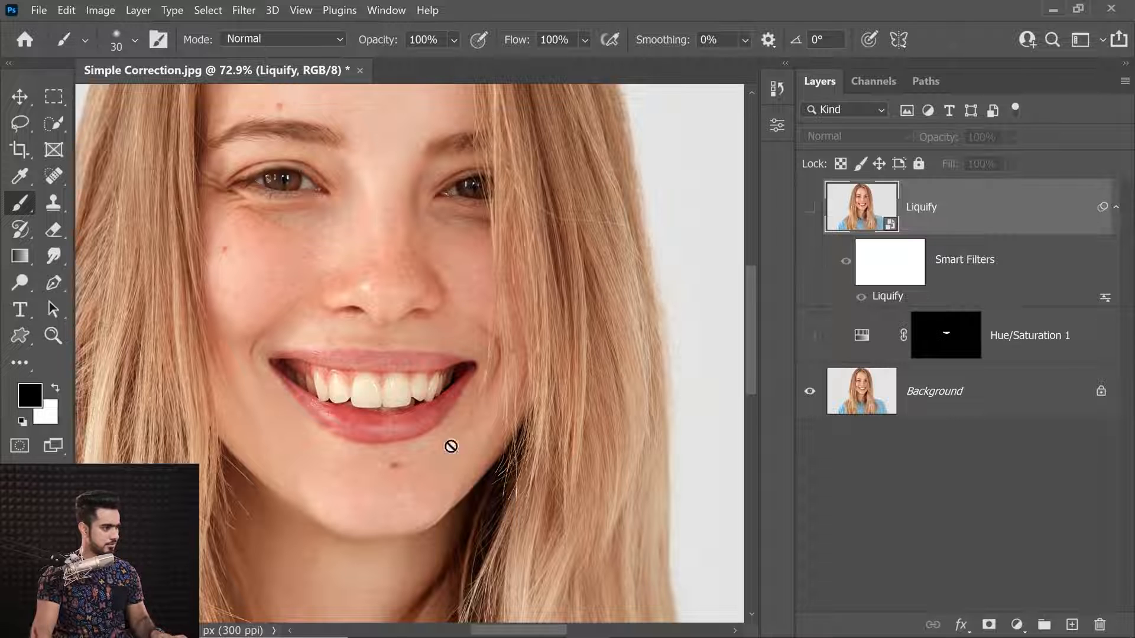
pyautogui.scroll(1, 422, 411)
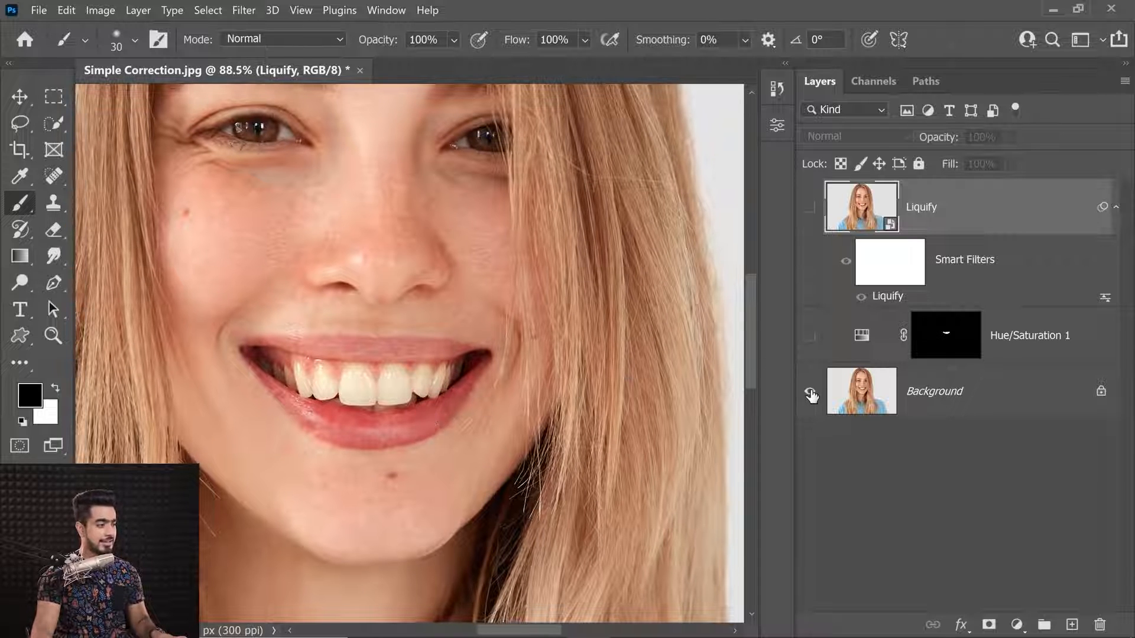
pyautogui.keyDown('alt'); pyautogui.click(811, 395); pyautogui.keyUp('alt')
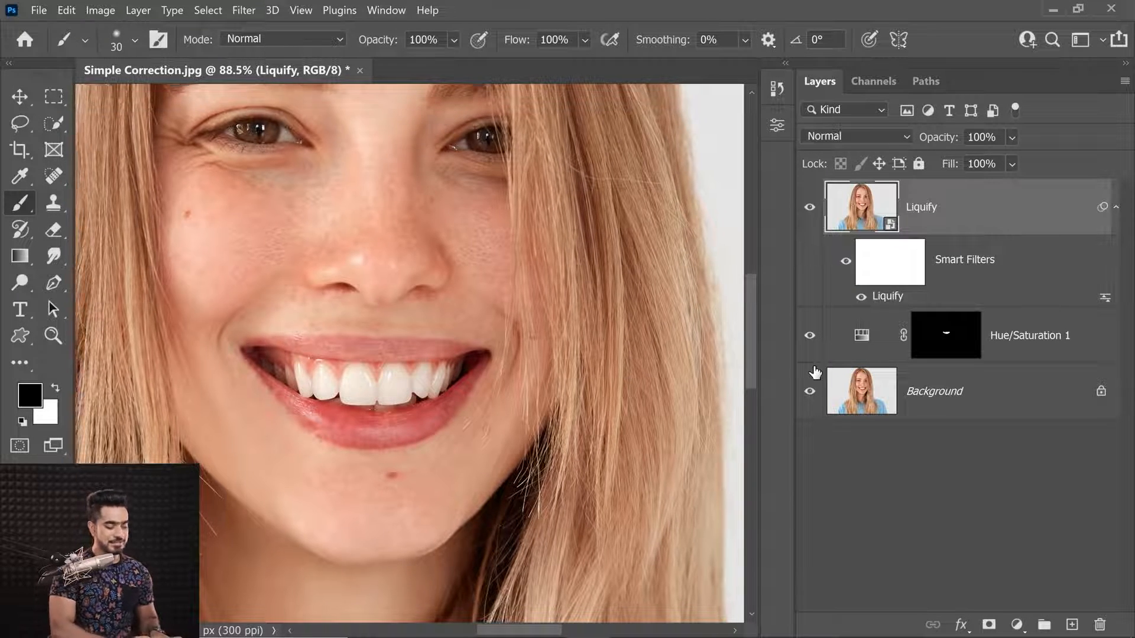
pyautogui.hotkey('ctrl', '0')
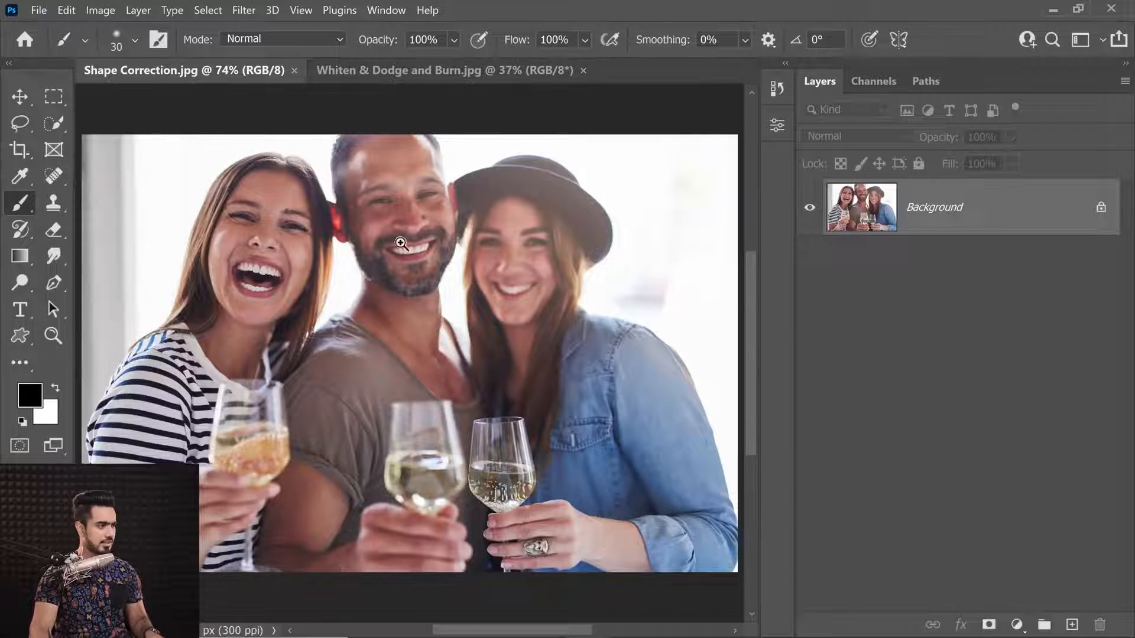
# Examine the smiles in the Shape Correction.jpg group photo, especially the upper teeth of the laughing woman in the striped shirt.
pyautogui.moveTo(399, 242); pyautogui.dragTo(425, 247)
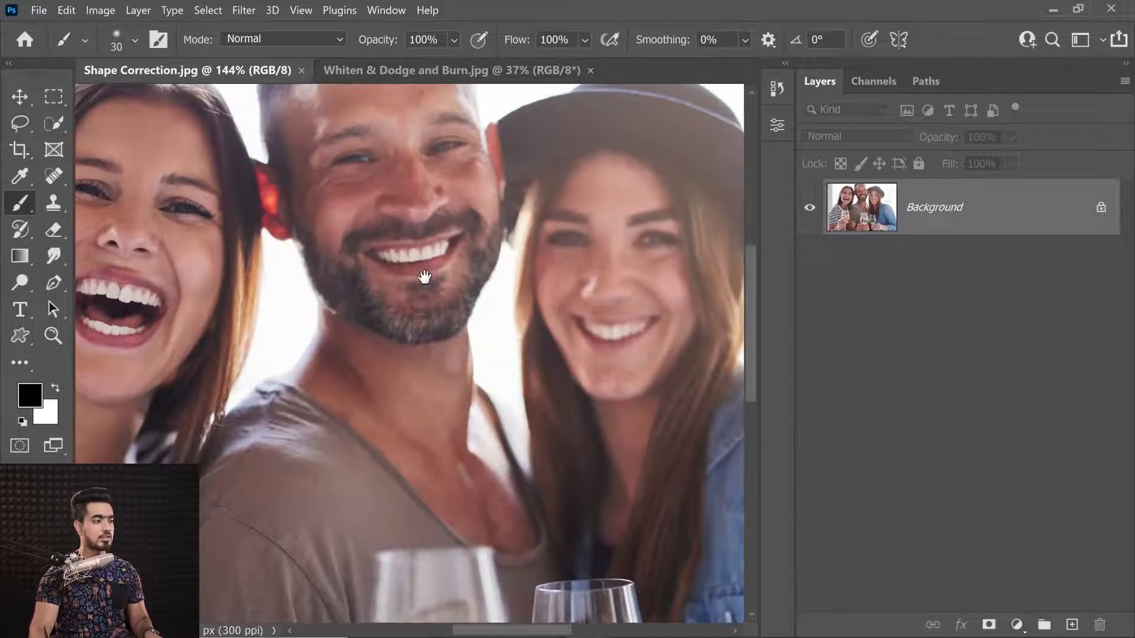
pyautogui.moveTo(281, 314); pyautogui.dragTo(418, 329)
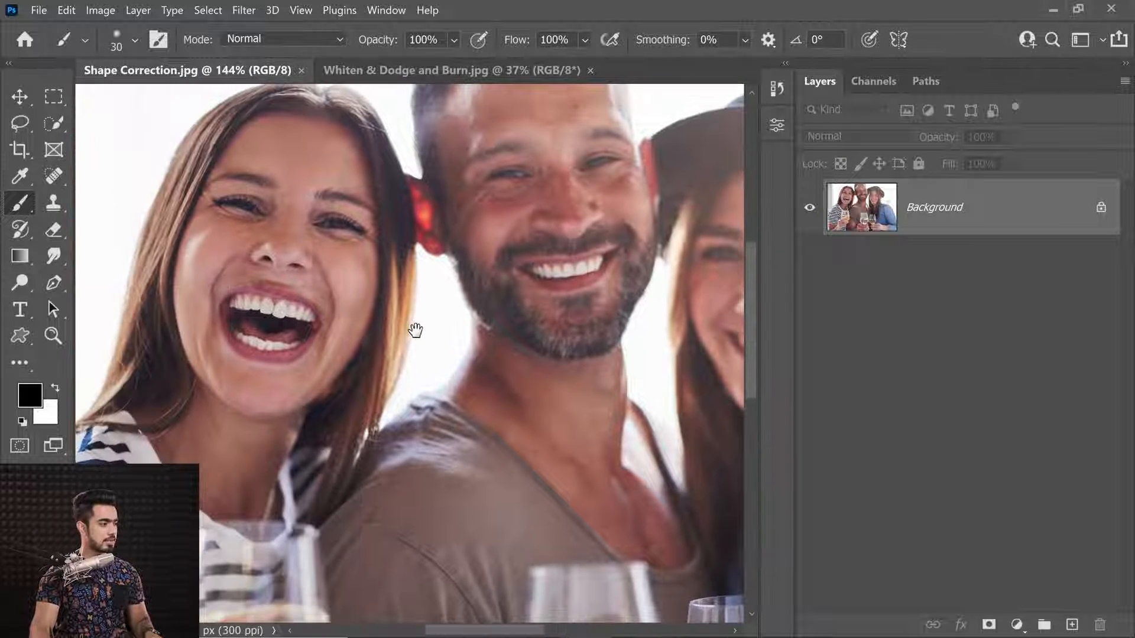
pyautogui.moveTo(540, 317)
pyautogui.mouseDown()
pyautogui.moveTo(342, 323)
pyautogui.moveTo(548, 332)
pyautogui.mouseUp()
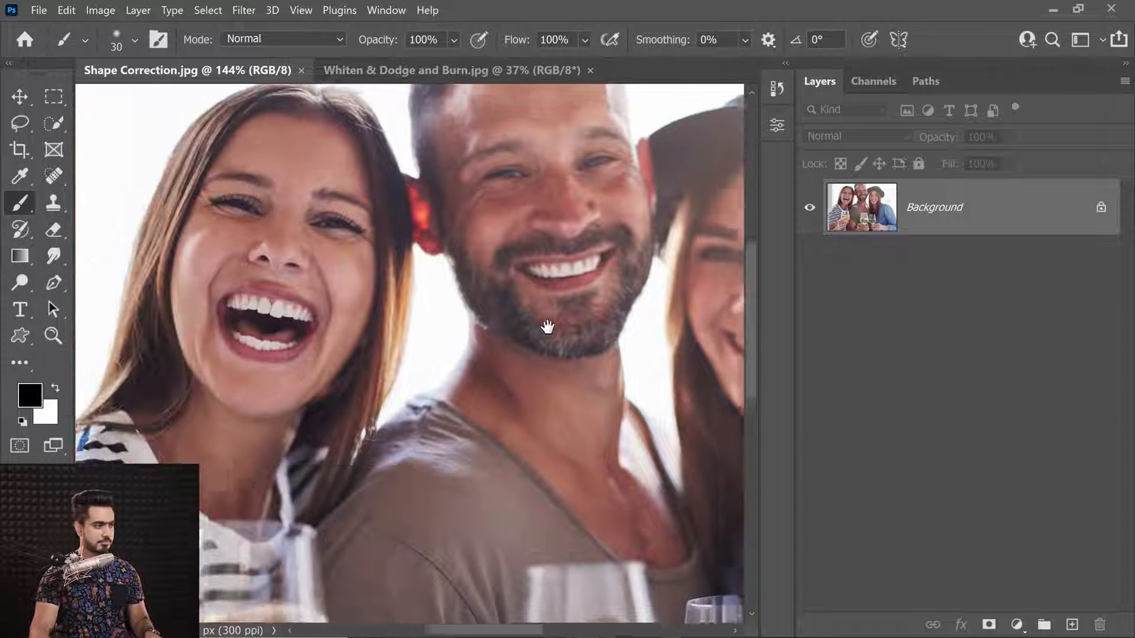
pyautogui.click(294, 323)
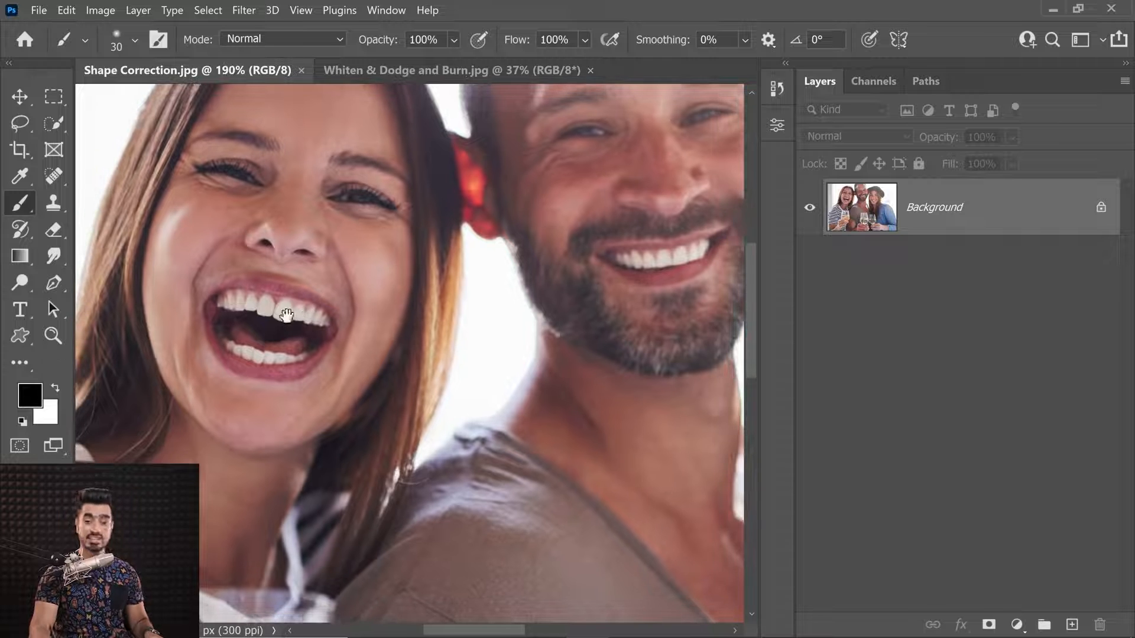
pyautogui.keyDown('alt'); pyautogui.click(411, 303); pyautogui.keyUp('alt')
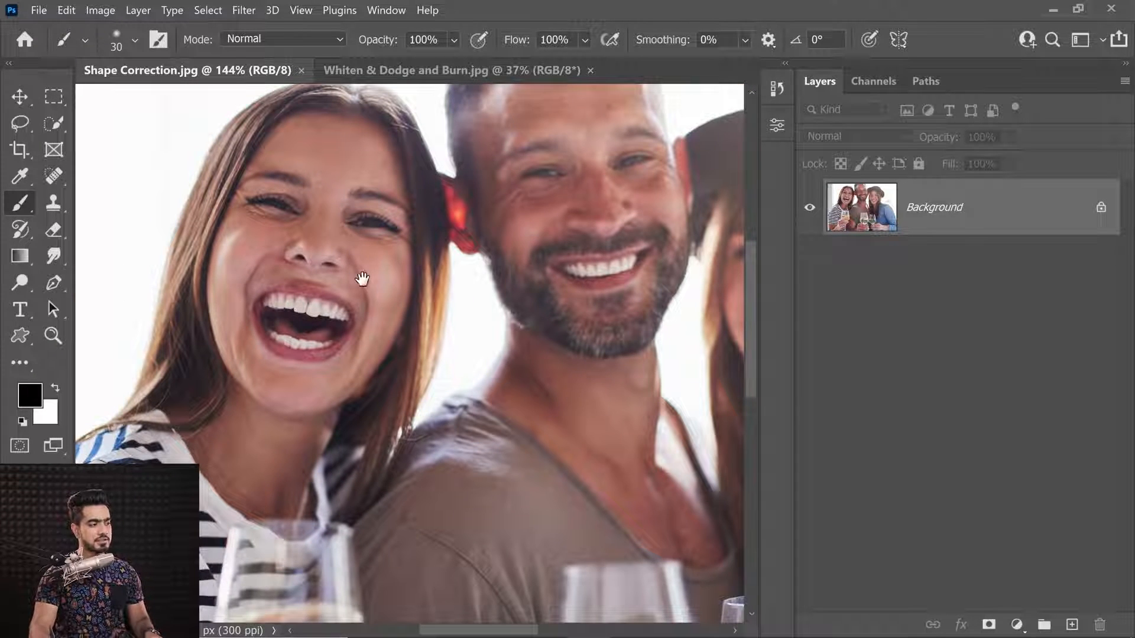
pyautogui.moveTo(403, 290); pyautogui.dragTo(388, 289)
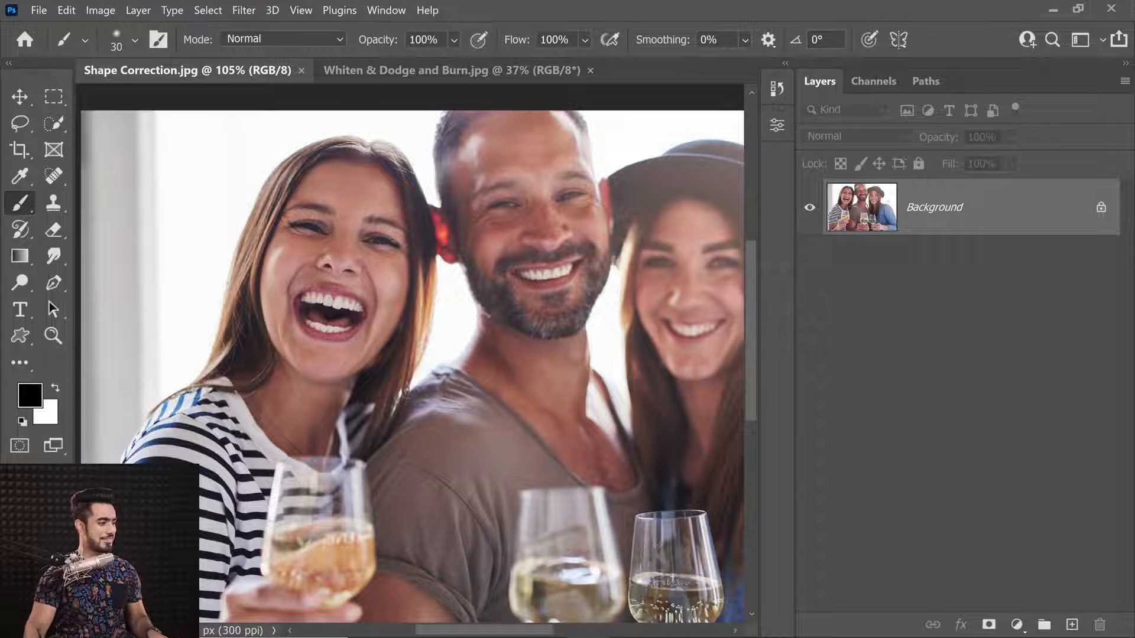
pyautogui.moveTo(340, 301); pyautogui.dragTo(393, 304)
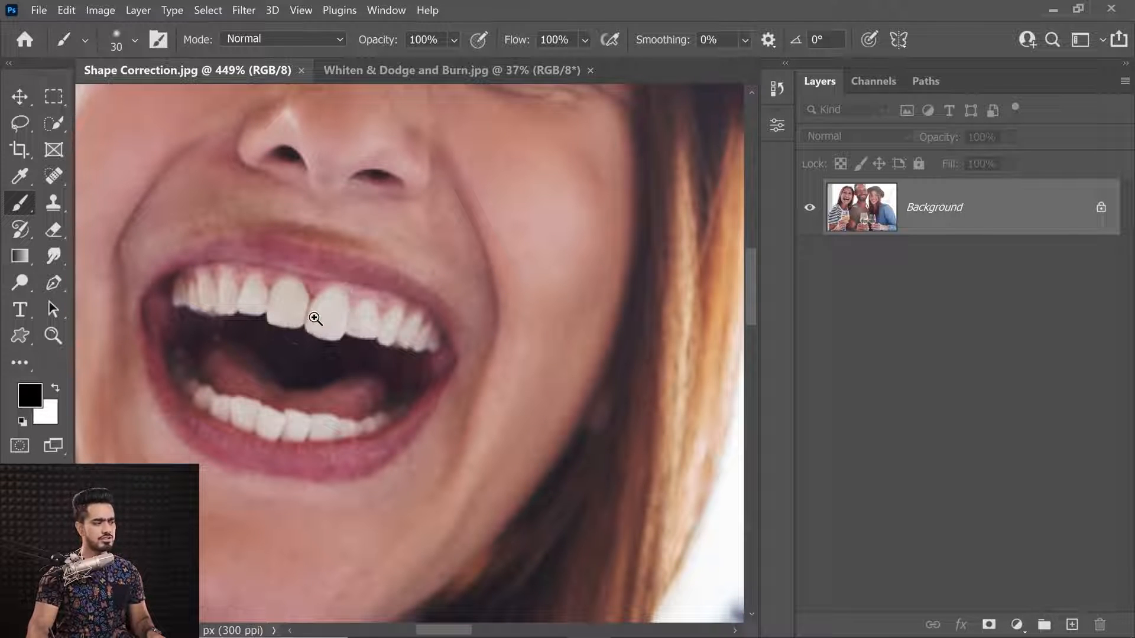
pyautogui.moveTo(315, 318); pyautogui.dragTo(354, 329)
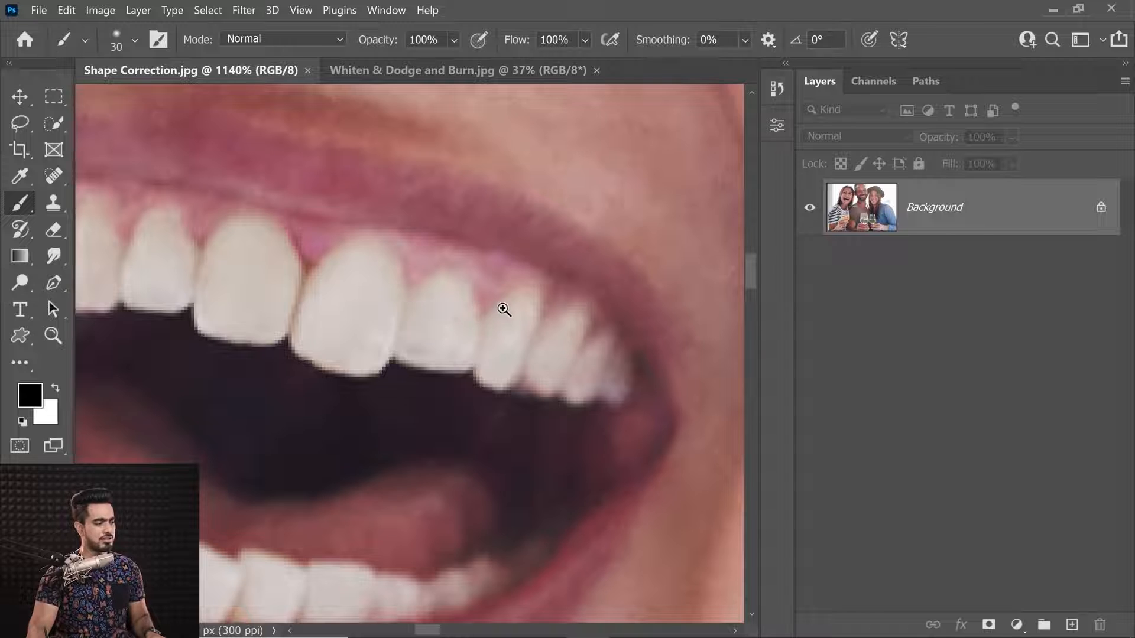
pyautogui.moveTo(503, 309); pyautogui.dragTo(439, 344)
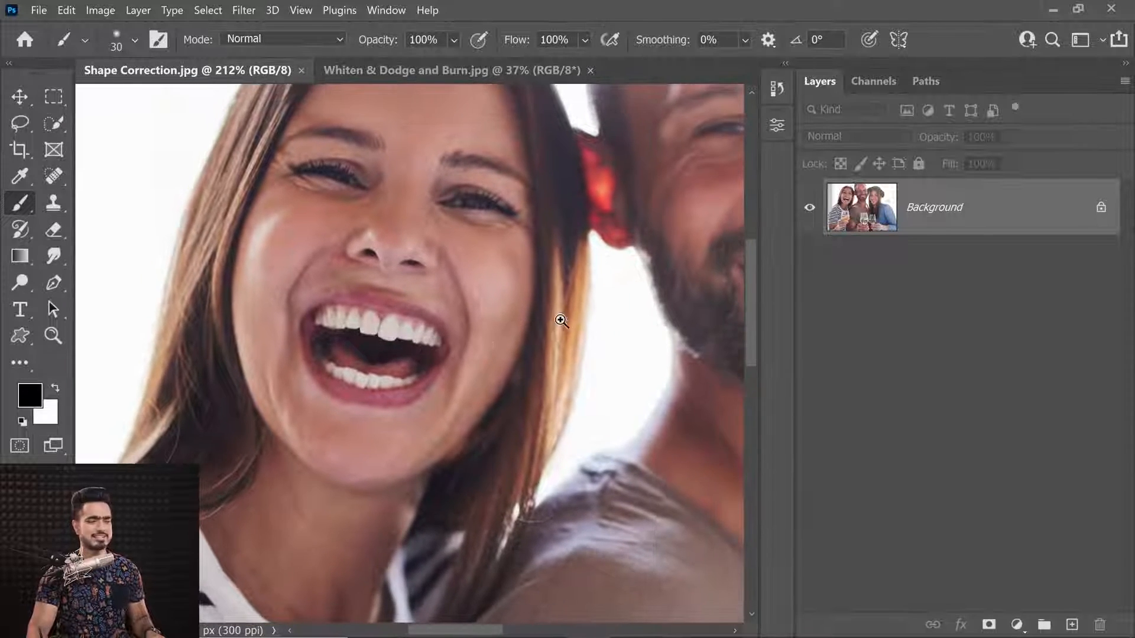
pyautogui.moveTo(561, 320); pyautogui.dragTo(403, 340)
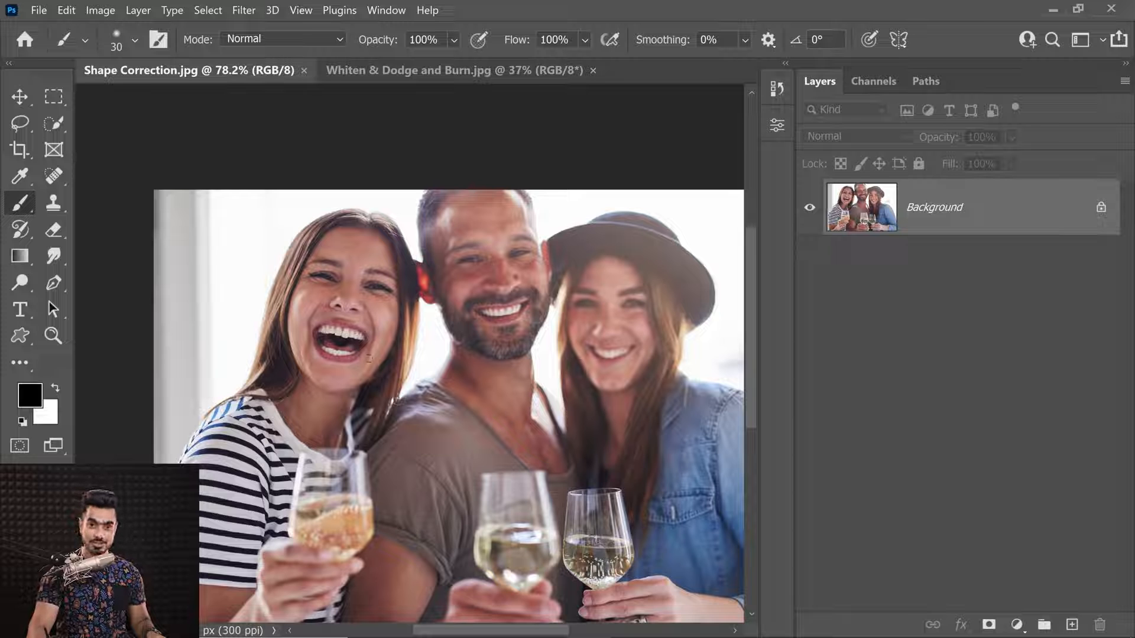
pyautogui.moveTo(357, 334); pyautogui.dragTo(390, 328)
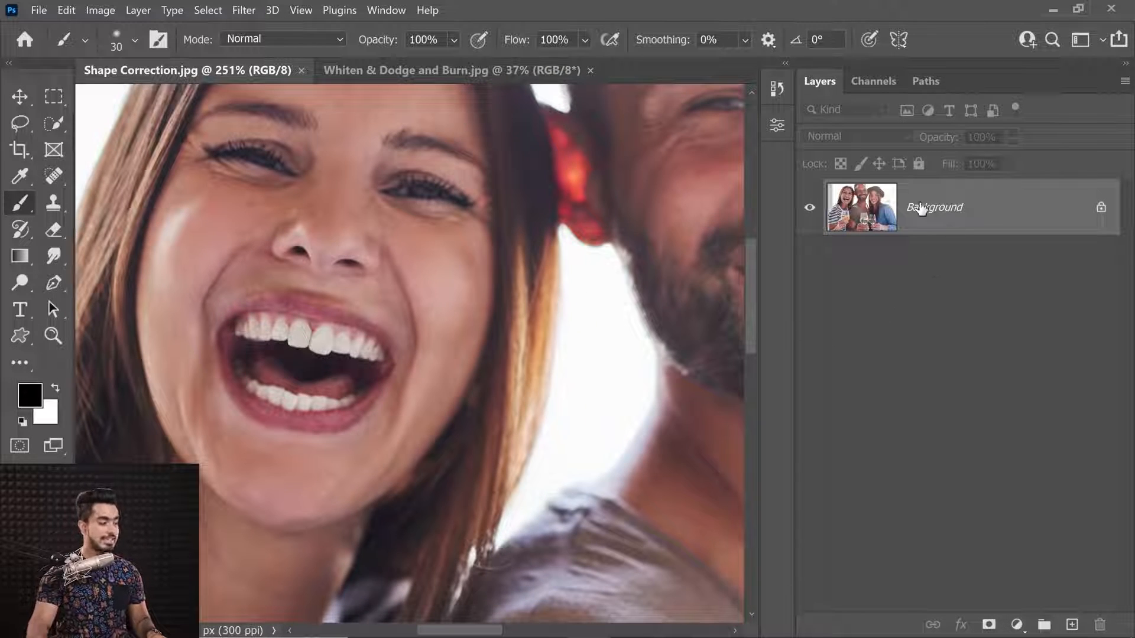
# Duplicate the Background layer of the group photo and convert the copy for smart filters.
pyautogui.hotkey('ctrl', 'j')
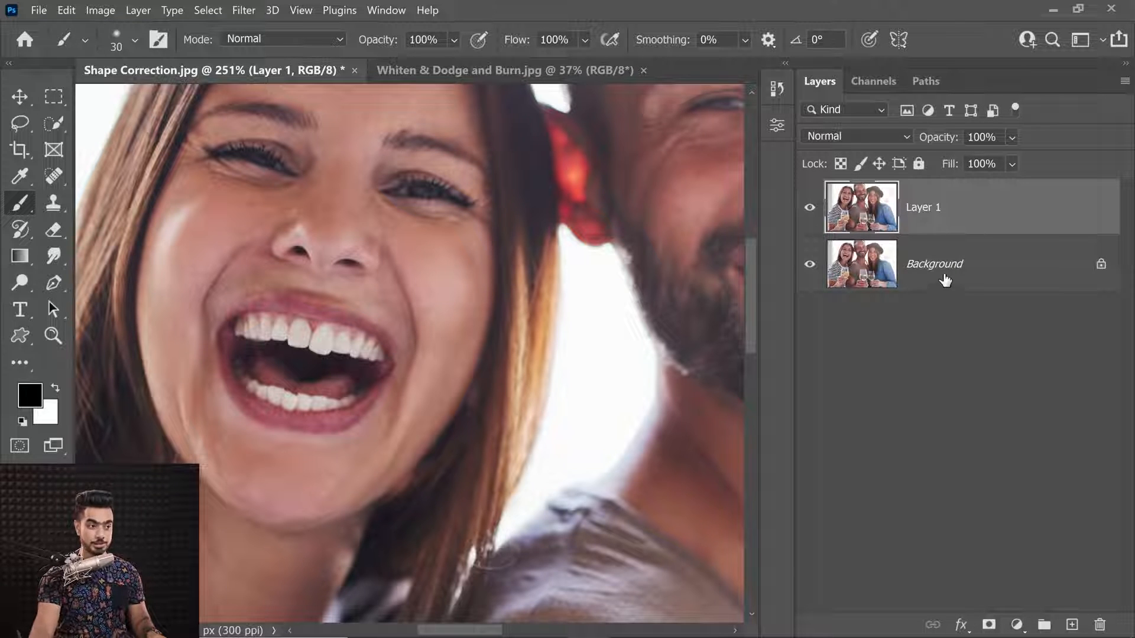
pyautogui.click(243, 11)
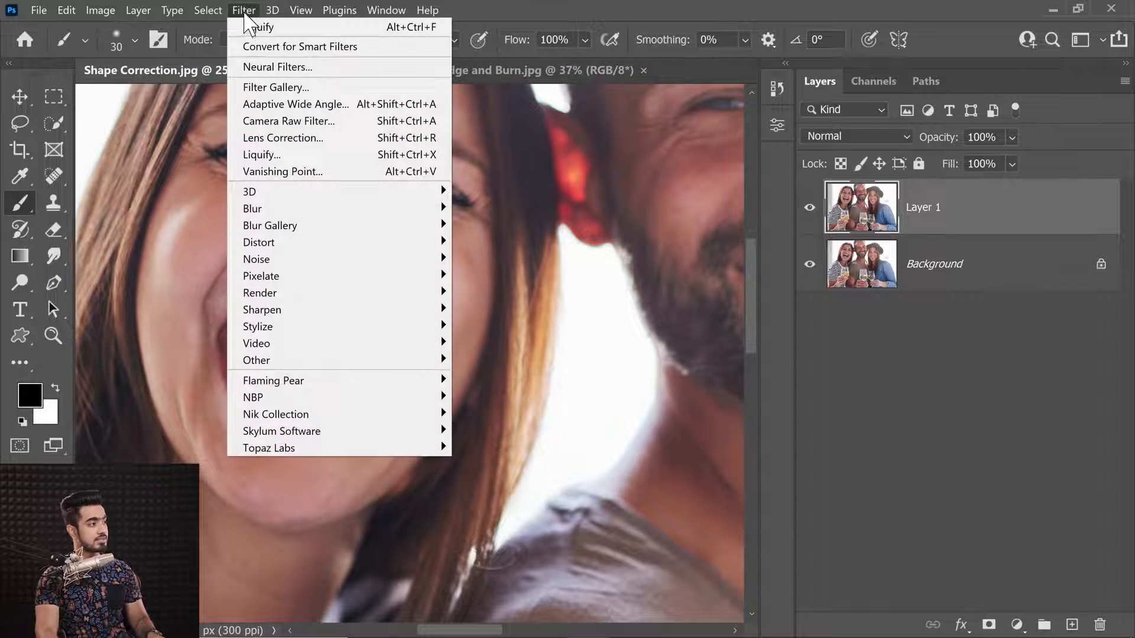
pyautogui.click(283, 44)
pyautogui.click(618, 276)
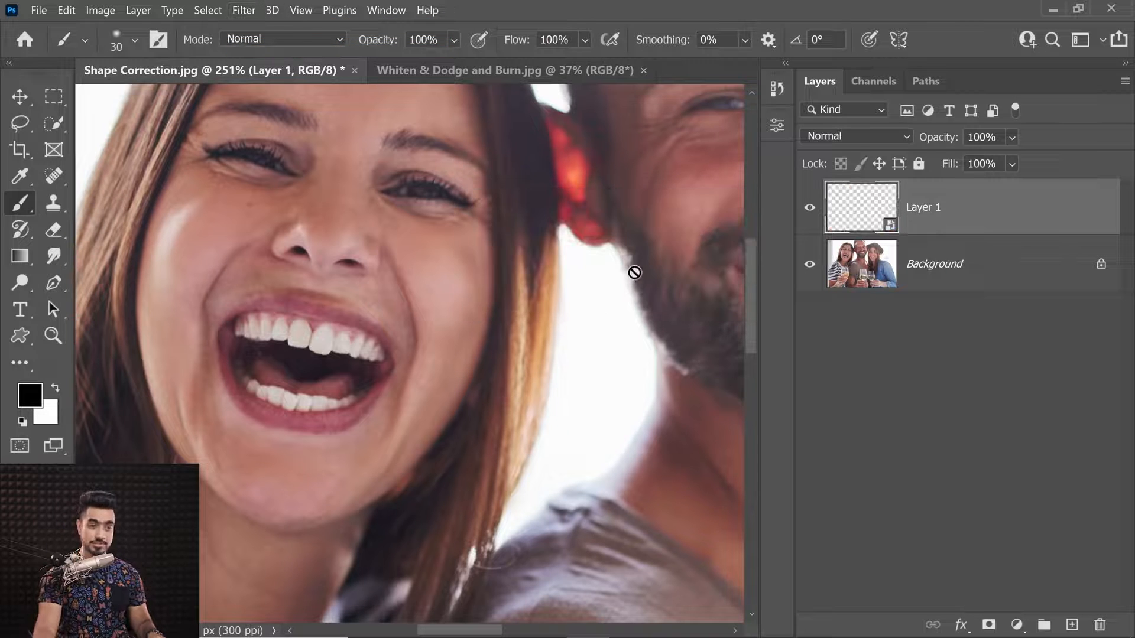
# Open the Liquify filter on Layer 1 with the laughing woman's teeth in close view.
pyautogui.click(243, 11)
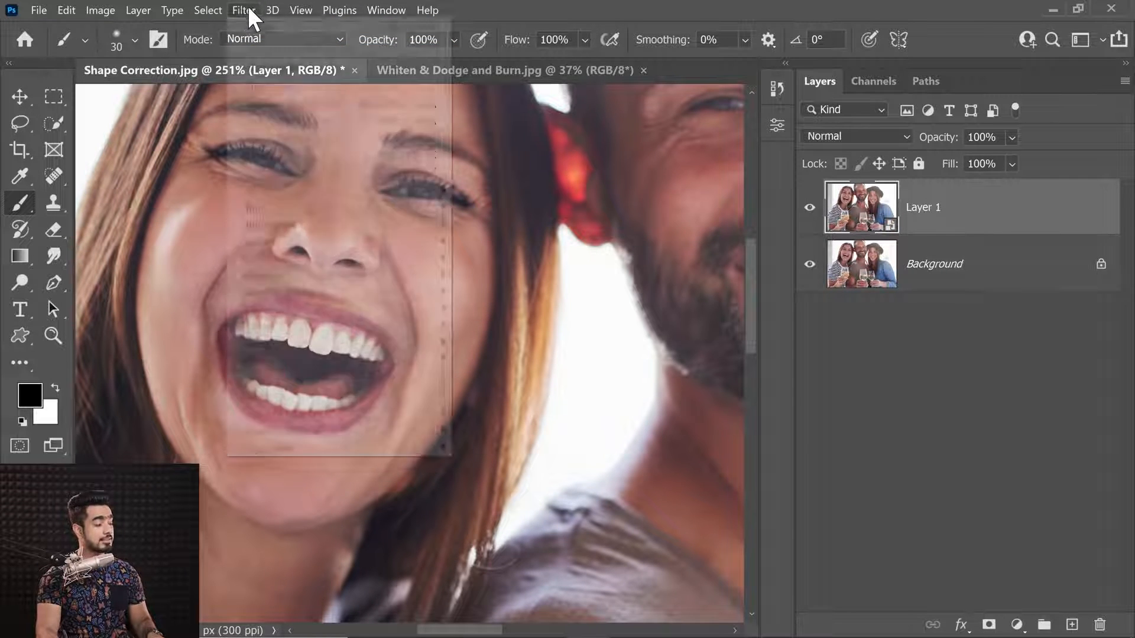
pyautogui.click(301, 156)
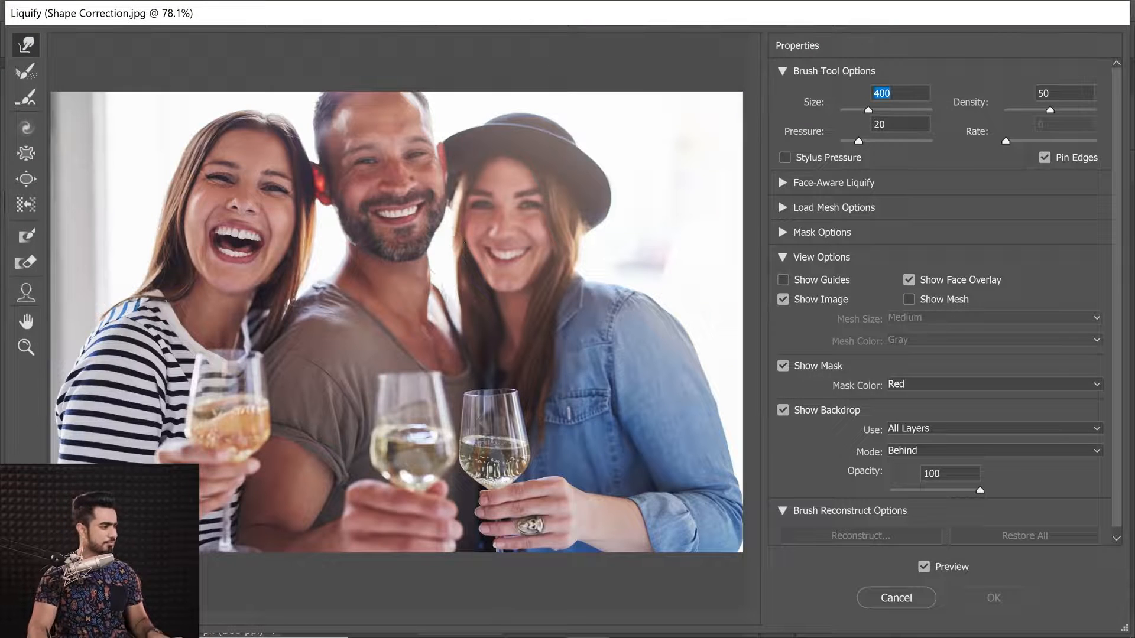
pyautogui.click(212, 183)
pyautogui.click(211, 182)
pyautogui.click(210, 182)
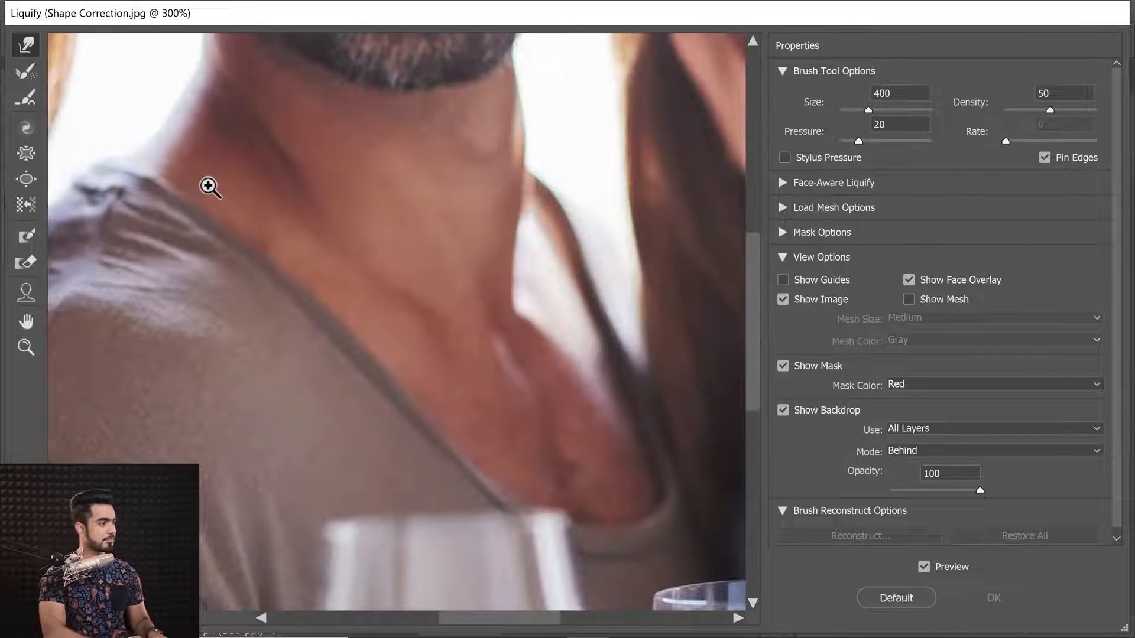
pyautogui.moveTo(458, 210); pyautogui.dragTo(633, 301)
pyautogui.moveTo(378, 230); pyautogui.dragTo(603, 340)
pyautogui.moveTo(366, 237)
pyautogui.mouseDown()
pyautogui.moveTo(534, 317)
pyautogui.moveTo(532, 301)
pyautogui.mouseUp()
pyautogui.hotkey('ctrl', '+')
pyautogui.hotkey('ctrl', '+')
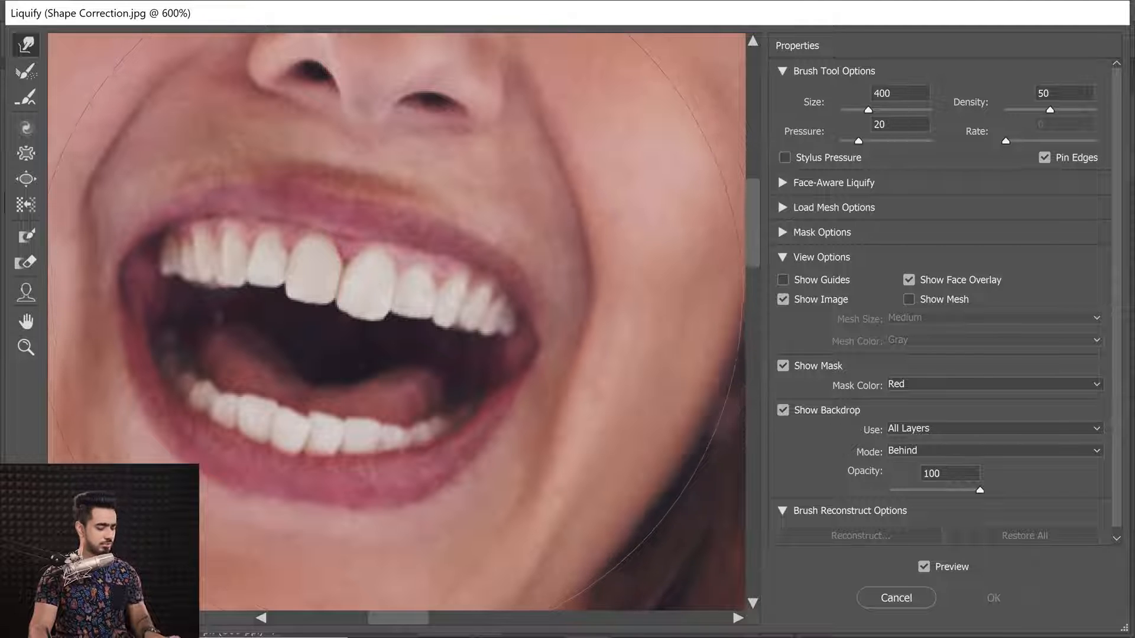
# Shorten the woman's longer upper front tooth with a size 60 Forward Warp brush and apply the Liquify filter.
pyautogui.press('[')
pyautogui.press('[')
pyautogui.press('[')
pyautogui.press('[')
pyautogui.press('[')
pyautogui.press('[')
pyautogui.press('[')
pyautogui.press('[')
pyautogui.press('[')
pyautogui.press('[')
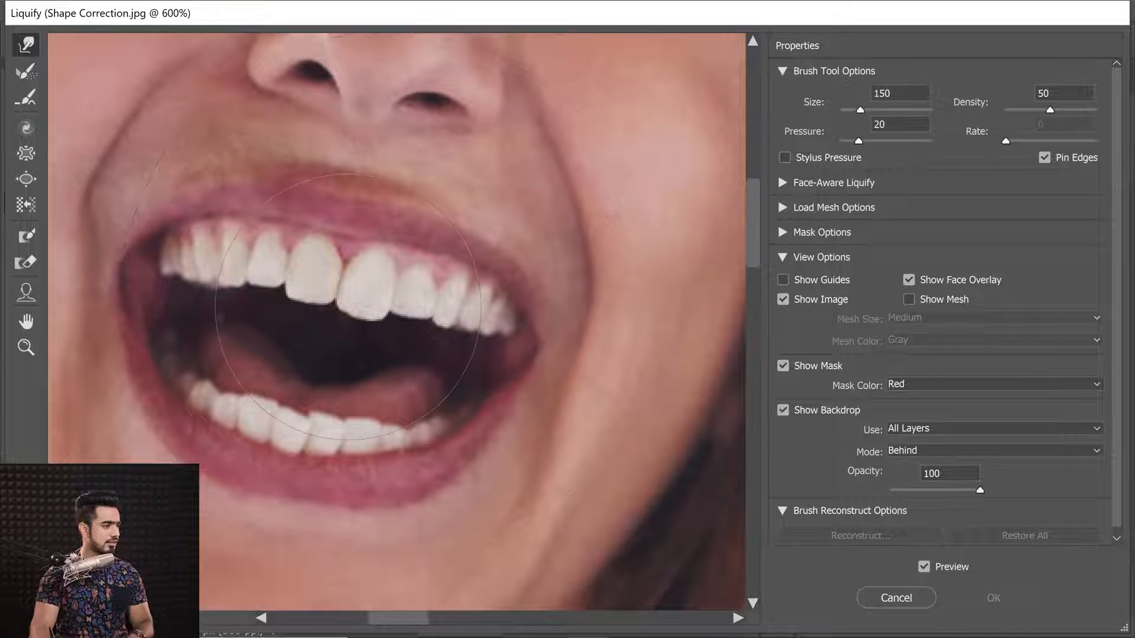
pyautogui.press('[')
pyautogui.press('[')
pyautogui.press('[')
pyautogui.press('[')
pyautogui.press('[')
pyautogui.press('[')
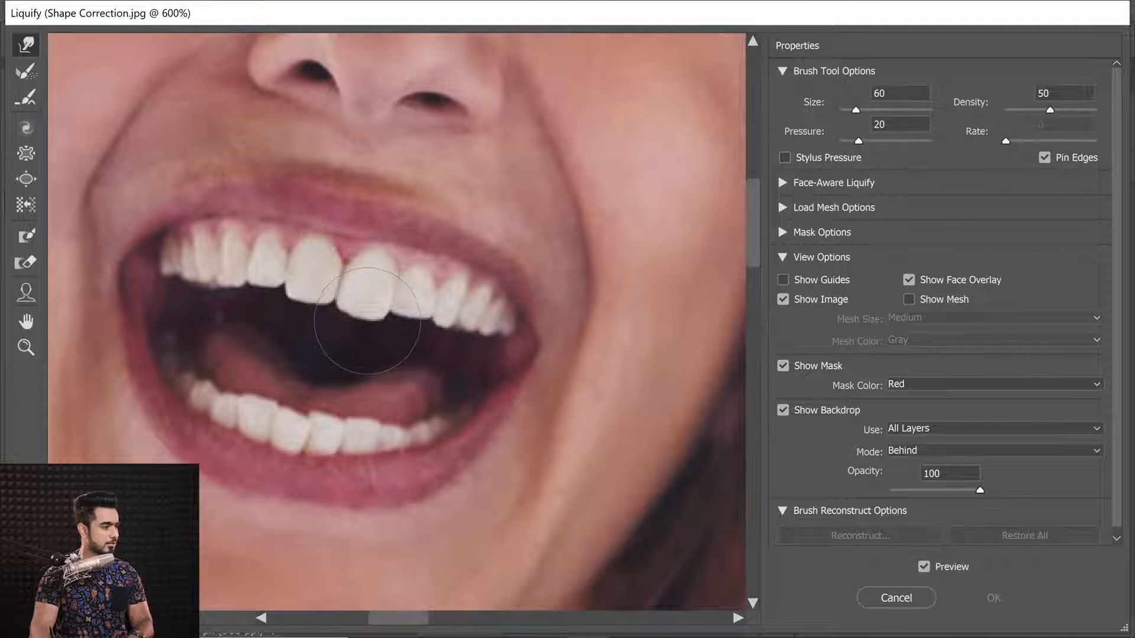
pyautogui.moveTo(369, 325); pyautogui.dragTo(366, 322)
pyautogui.press('[')
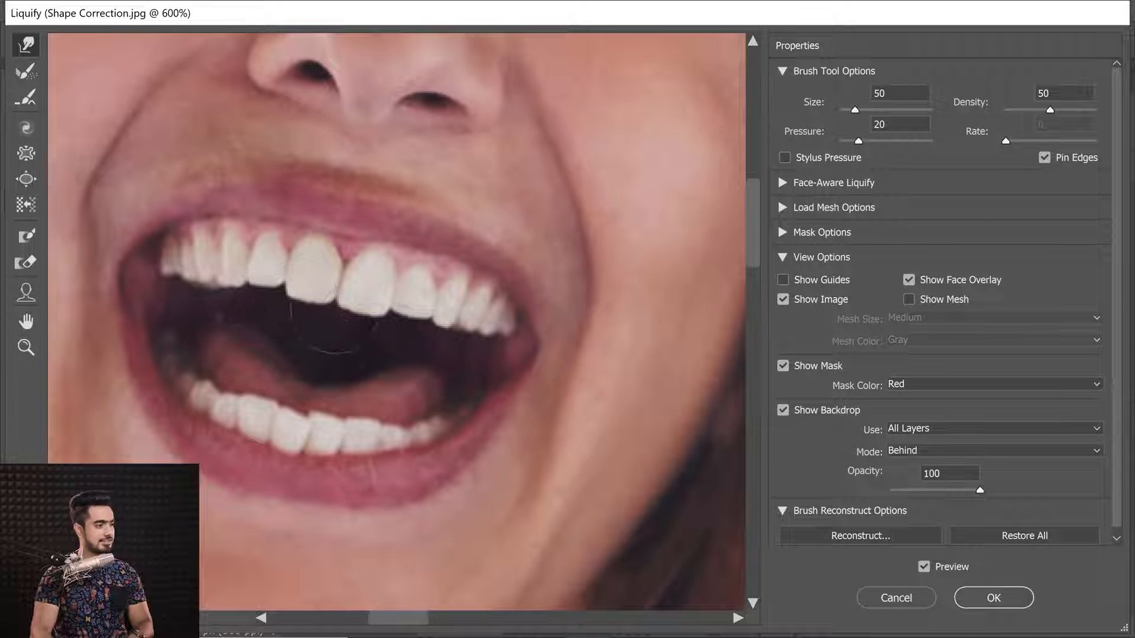
pyautogui.click(990, 599)
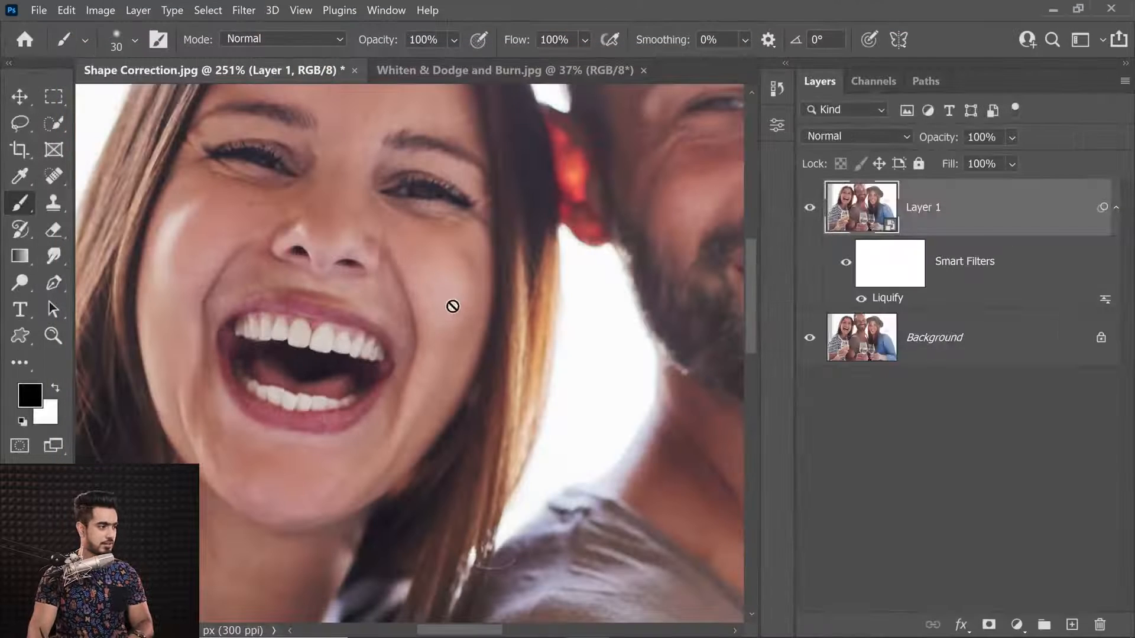
# Compare the woman's smile with Layer 1 hidden and shown, both up close and with the whole group in view.
pyautogui.click(811, 212)
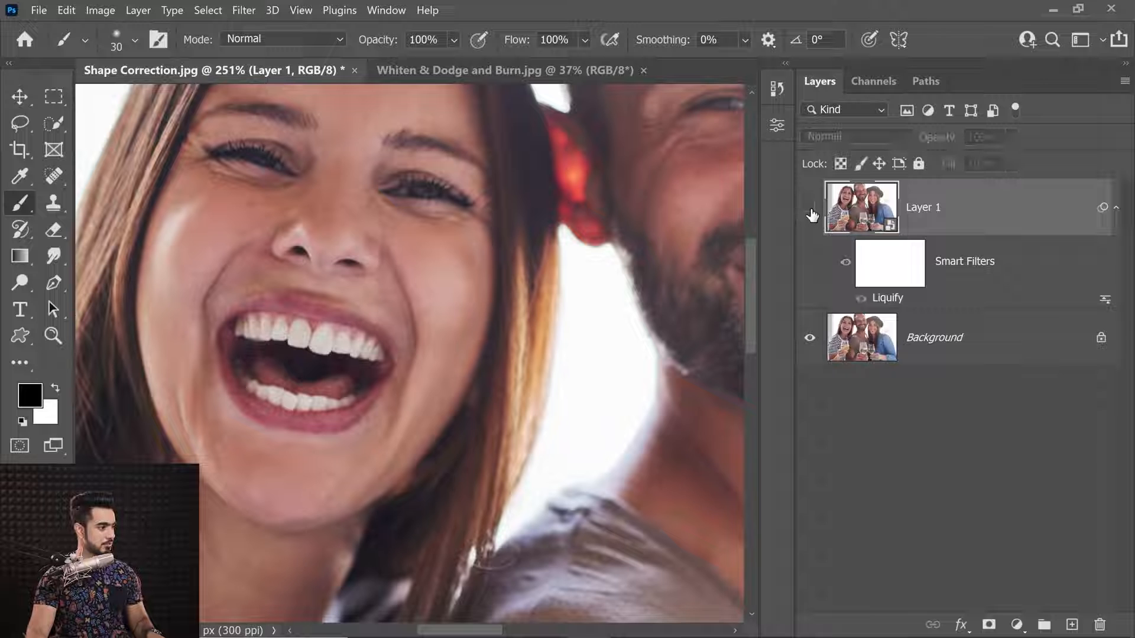
pyautogui.click(811, 211)
pyautogui.scroll(-6, 537, 249)
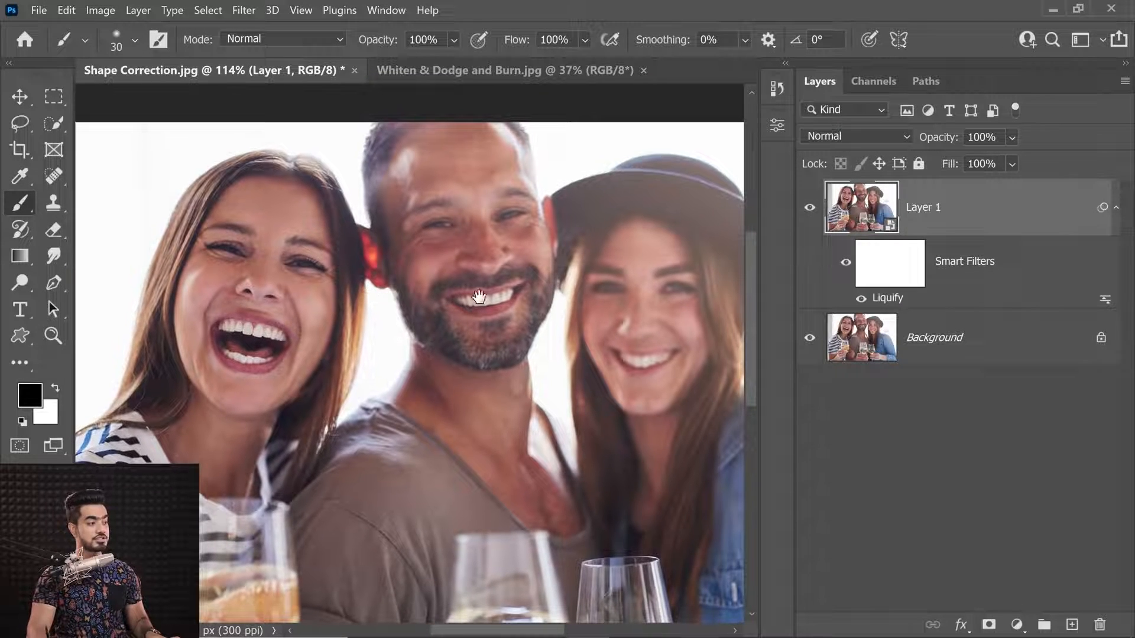
pyautogui.click(810, 209)
pyautogui.click(810, 208)
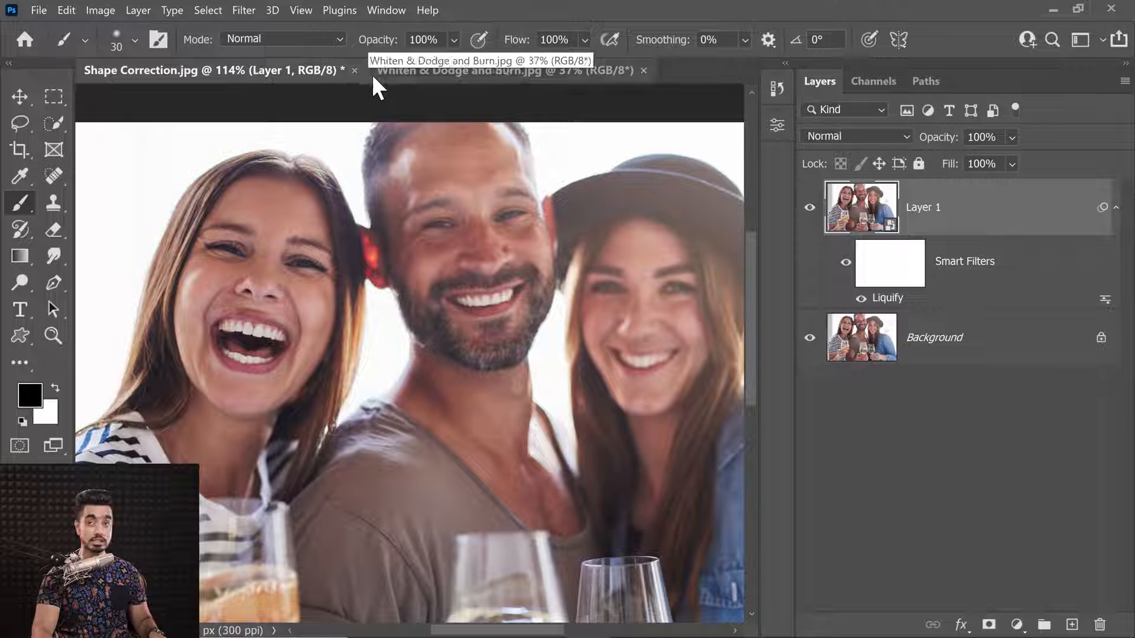
# Close Shape Correction.jpg without saving and bring the man's teeth in Whiten & Dodge and Burn.jpg into closer view.
pyautogui.click(356, 71)
pyautogui.click(626, 273)
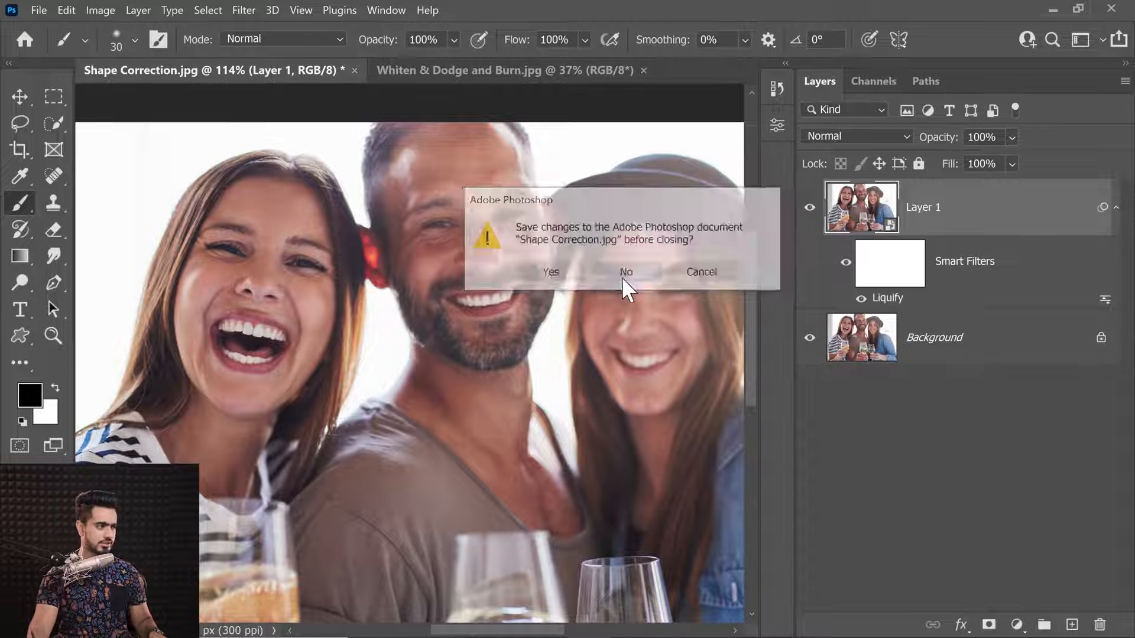
pyautogui.moveTo(442, 397)
pyautogui.mouseDown()
pyautogui.moveTo(472, 390)
pyautogui.moveTo(462, 394)
pyautogui.mouseUp()
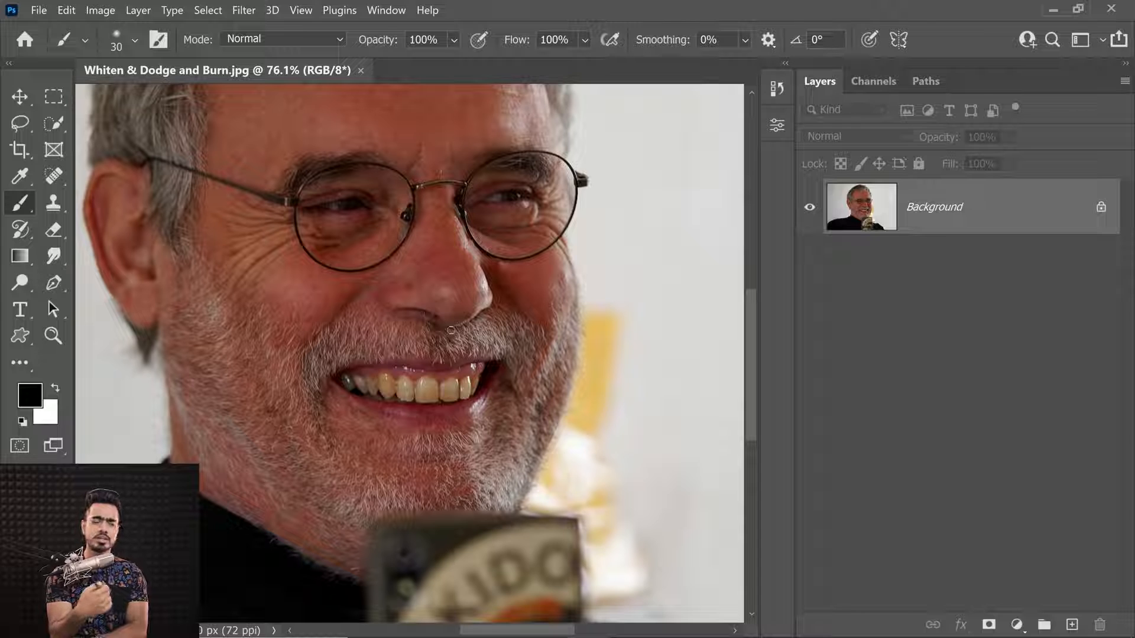
# Add a Hue/Saturation adjustment layer and target the Yellows range by sampling one of the man's yellow teeth.
pyautogui.click(1017, 625)
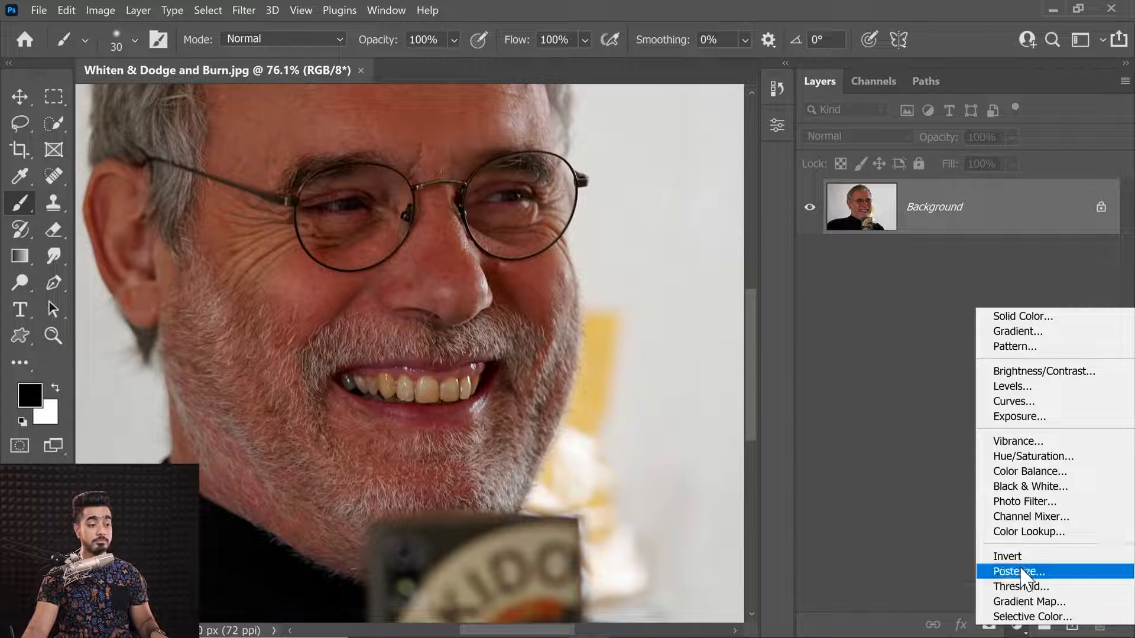
pyautogui.click(1031, 457)
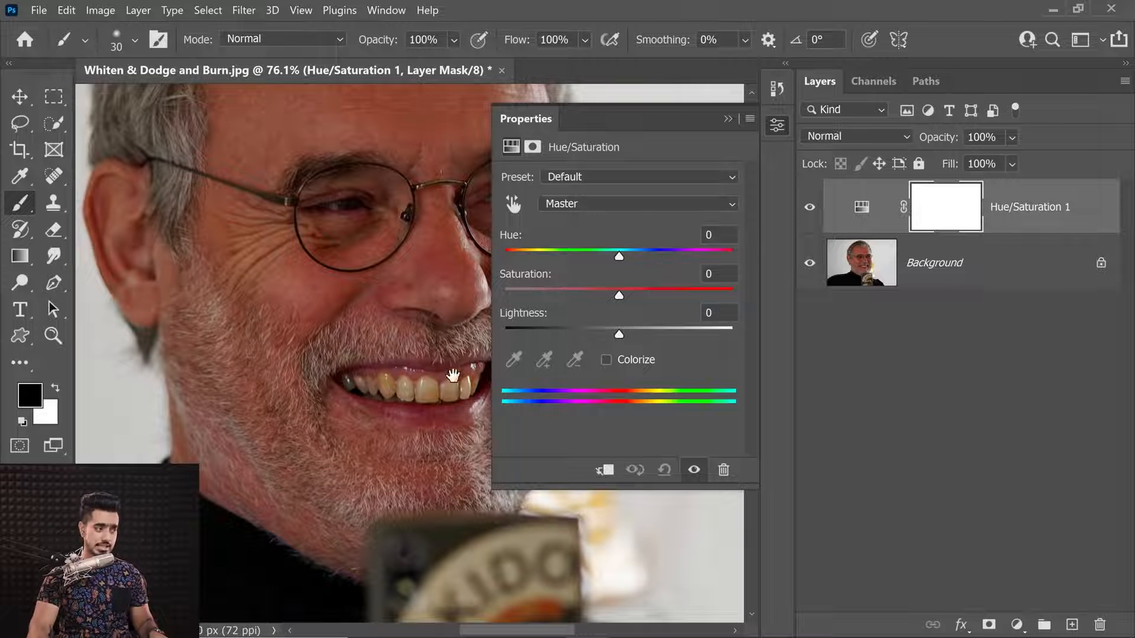
pyautogui.moveTo(437, 395); pyautogui.dragTo(332, 390)
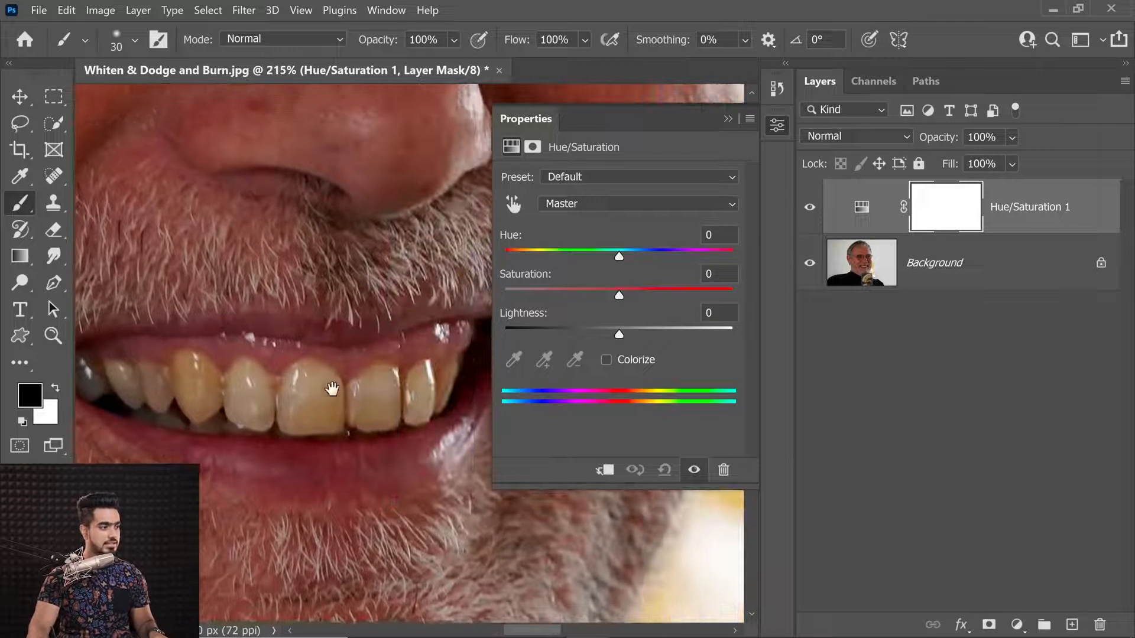
pyautogui.click(522, 207)
pyautogui.click(187, 372)
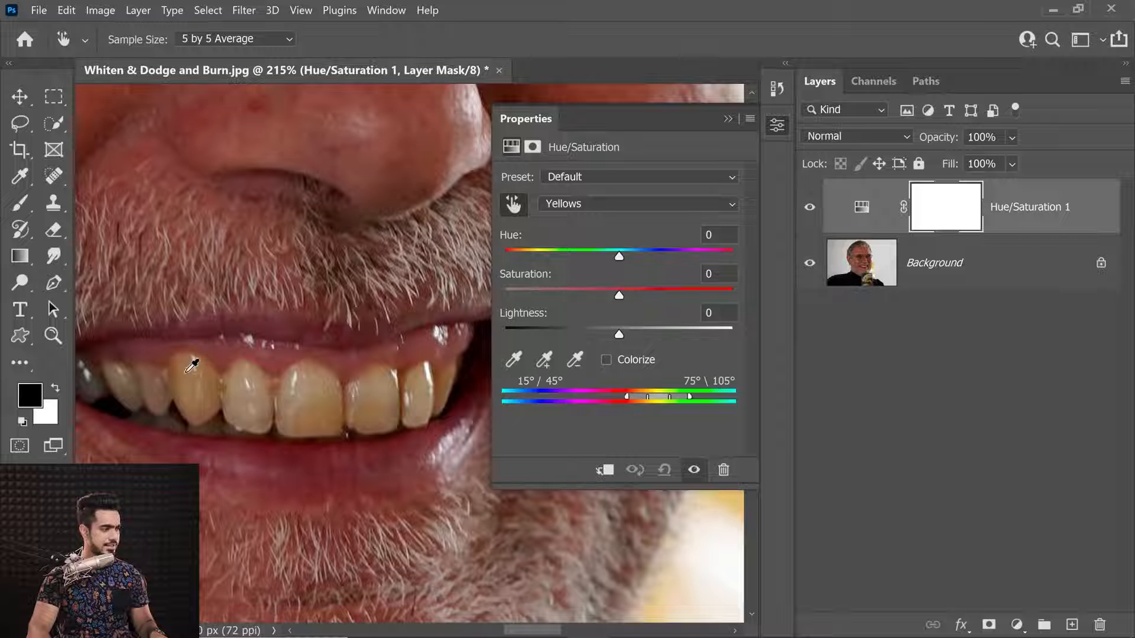
# Set the Yellows hue to +180 and saturation to +100 to exaggerate the affected areas.
pyautogui.moveTo(619, 255); pyautogui.dragTo(747, 248)
pyautogui.click(625, 295)
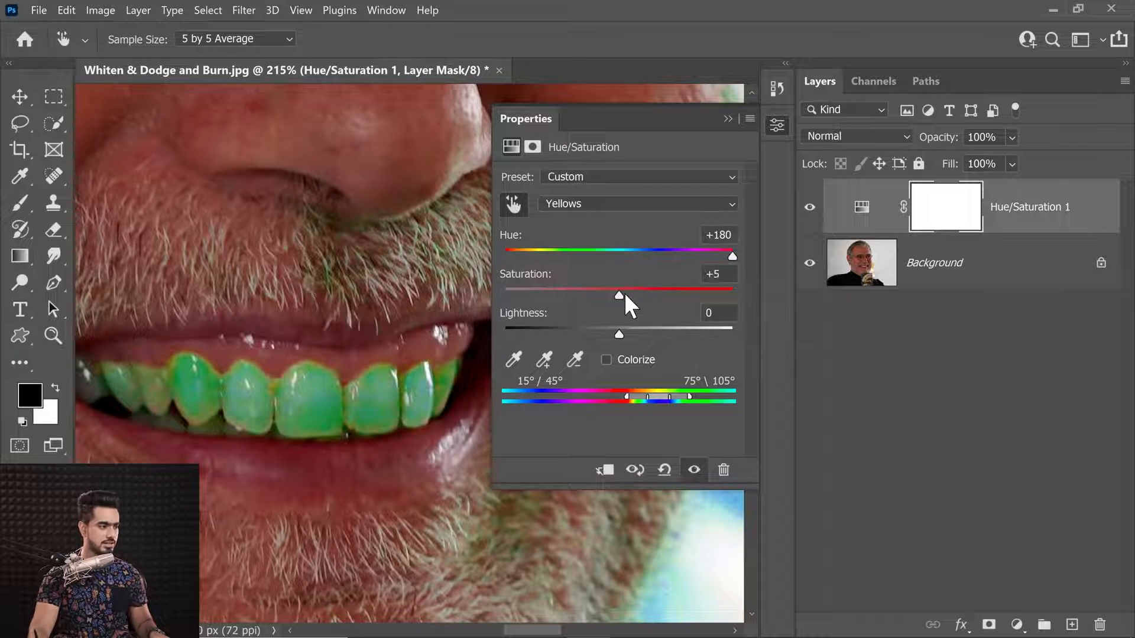
pyautogui.moveTo(624, 293); pyautogui.dragTo(733, 304)
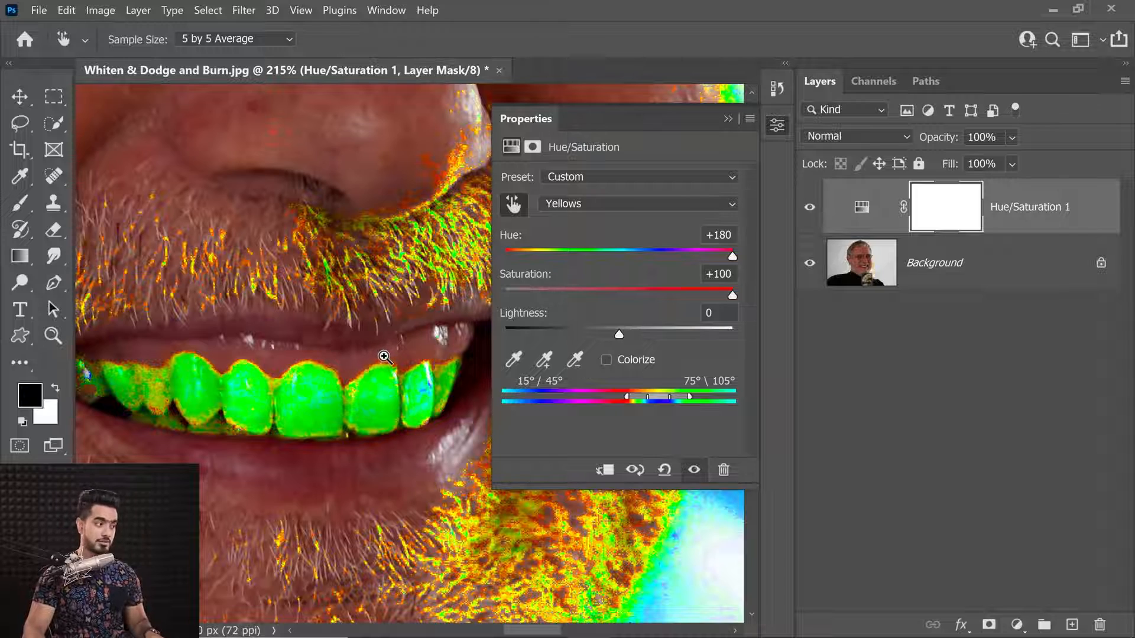
# Refine the Yellows color range to cover the teeth, starting it at 10°/22° and extending its upper end toward yellow-green.
pyautogui.moveTo(384, 357); pyautogui.dragTo(145, 370)
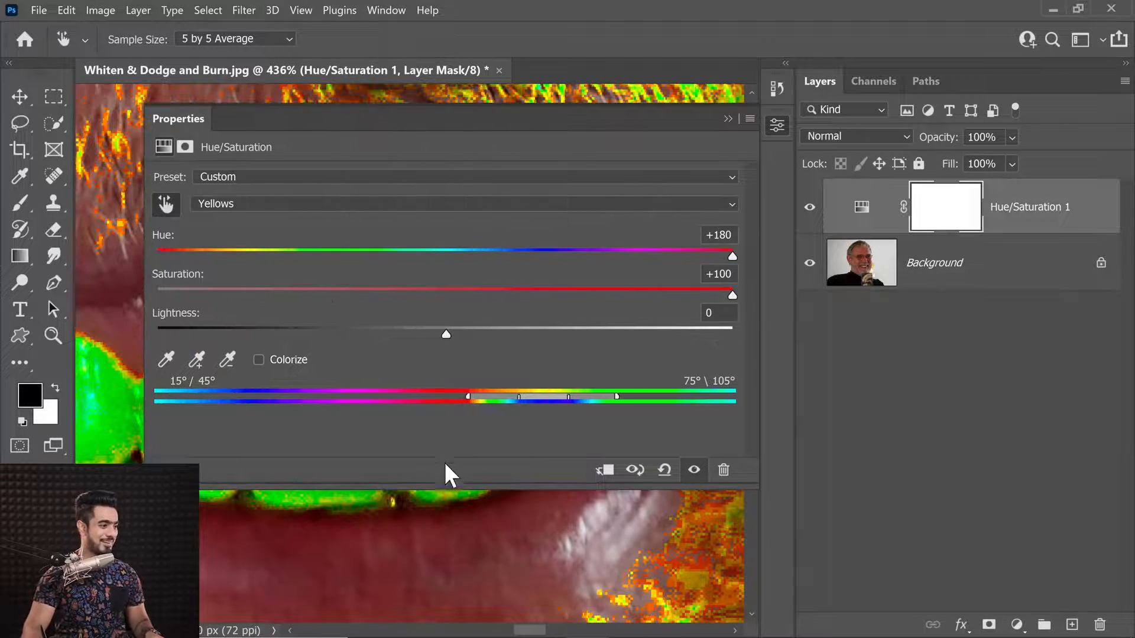
pyautogui.moveTo(451, 486); pyautogui.dragTo(443, 384)
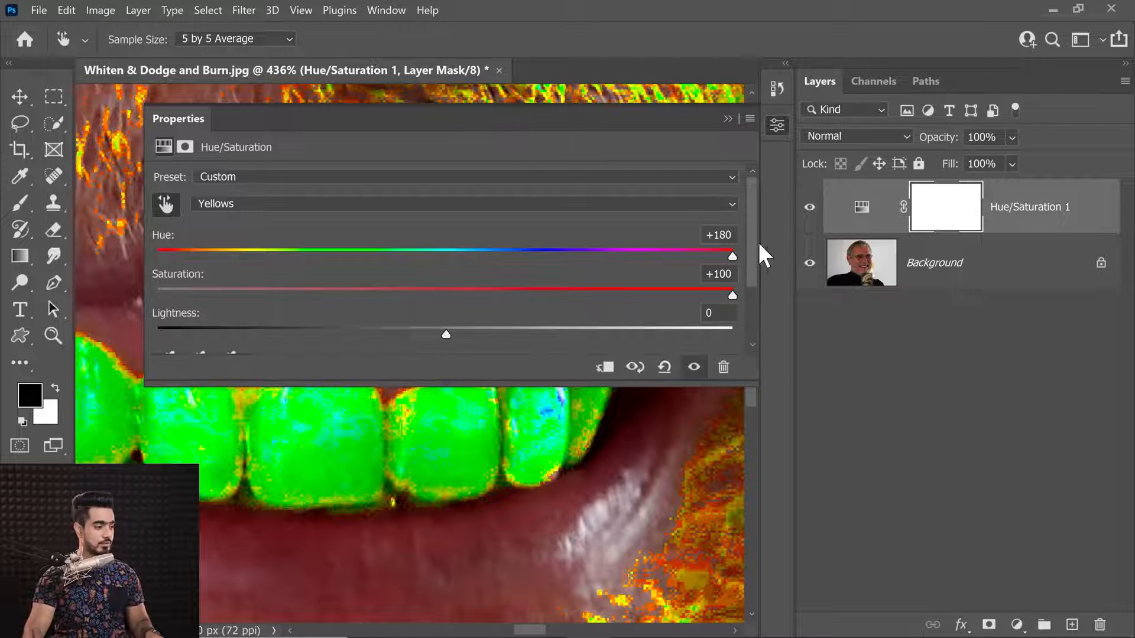
pyautogui.moveTo(751, 269); pyautogui.dragTo(752, 330)
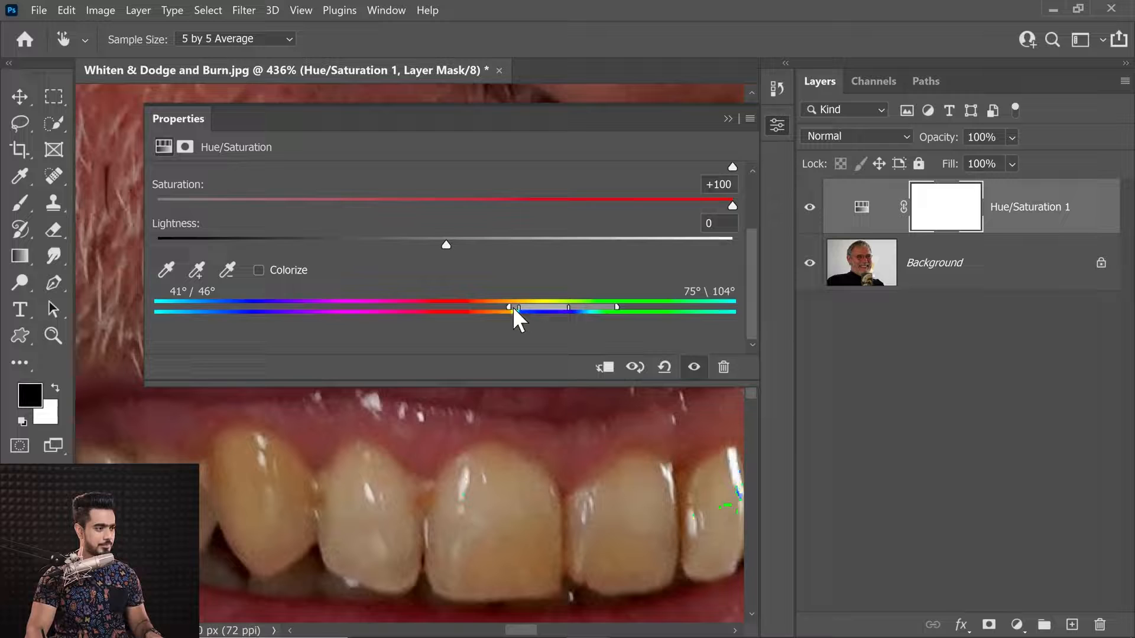
pyautogui.moveTo(512, 307); pyautogui.dragTo(461, 314)
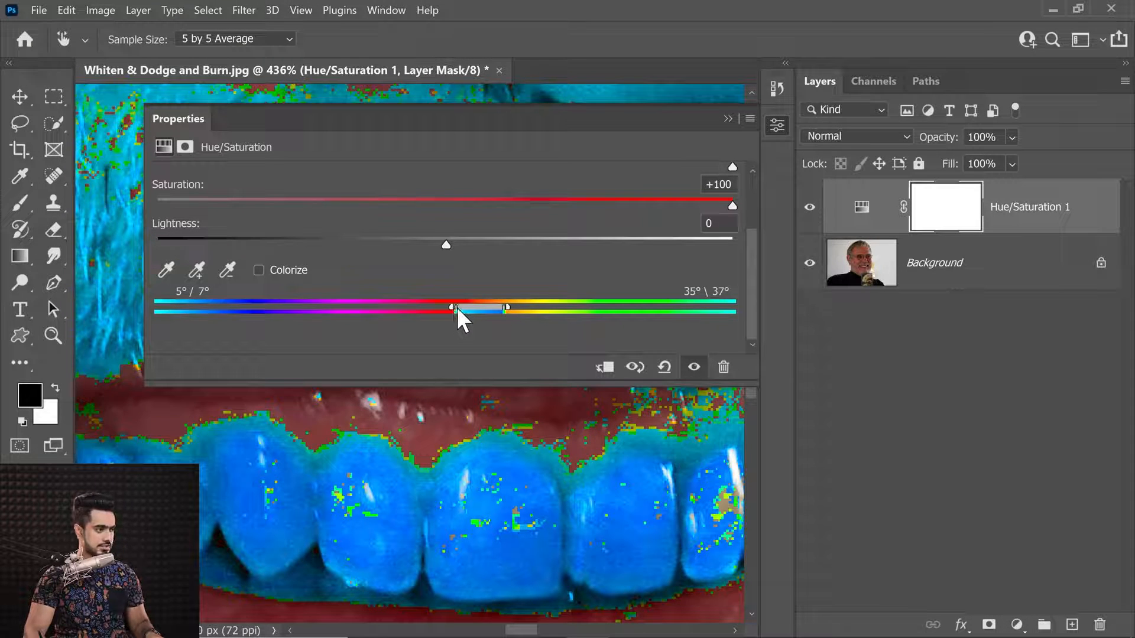
pyautogui.moveTo(456, 307)
pyautogui.mouseDown()
pyautogui.moveTo(492, 310)
pyautogui.moveTo(460, 307)
pyautogui.mouseUp()
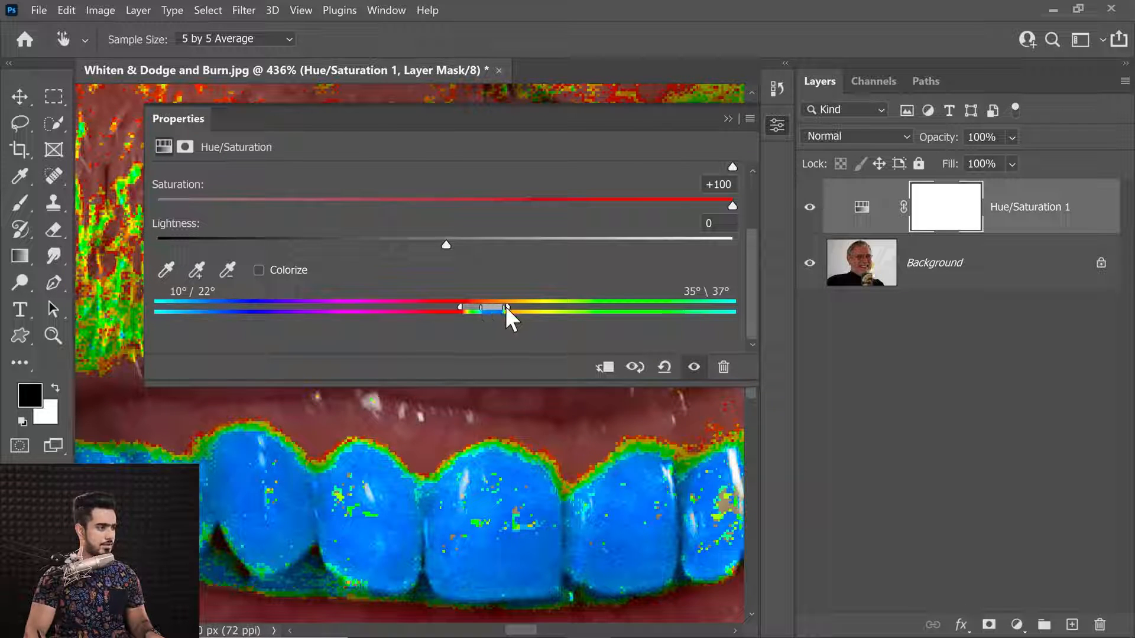
pyautogui.moveTo(505, 306); pyautogui.dragTo(565, 307)
# Reset the saturation and hue of the targeted Yellows range to 0.
pyautogui.moveTo(752, 240); pyautogui.dragTo(750, 180)
pyautogui.doubleClick(718, 271)
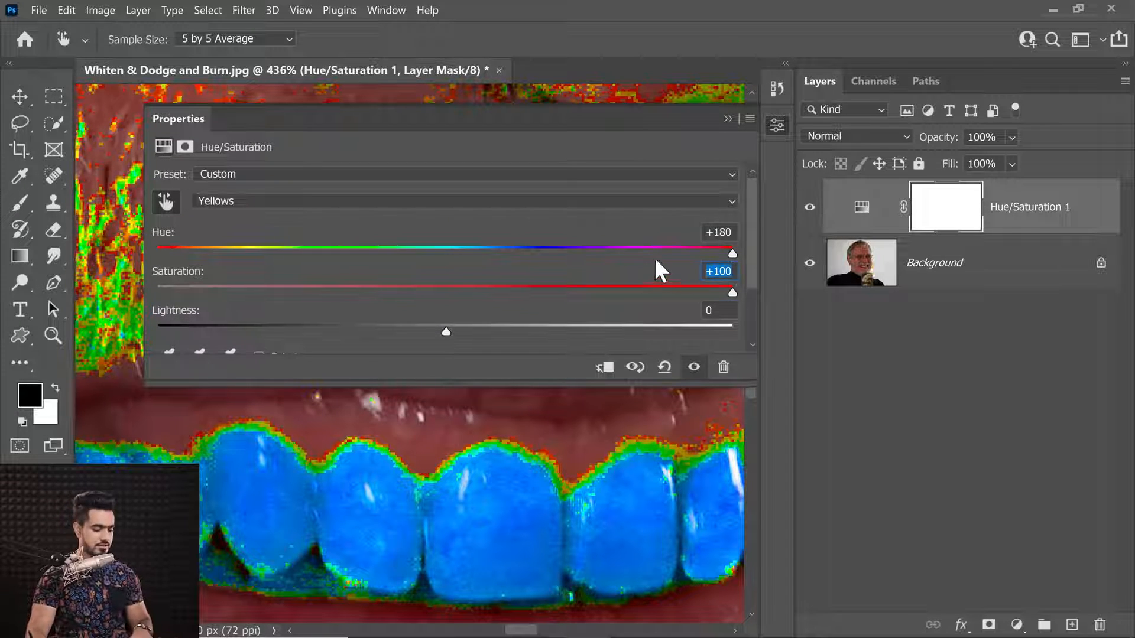
pyautogui.write('0')
pyautogui.hotkey('shift', 'Tab')
pyautogui.write('0')
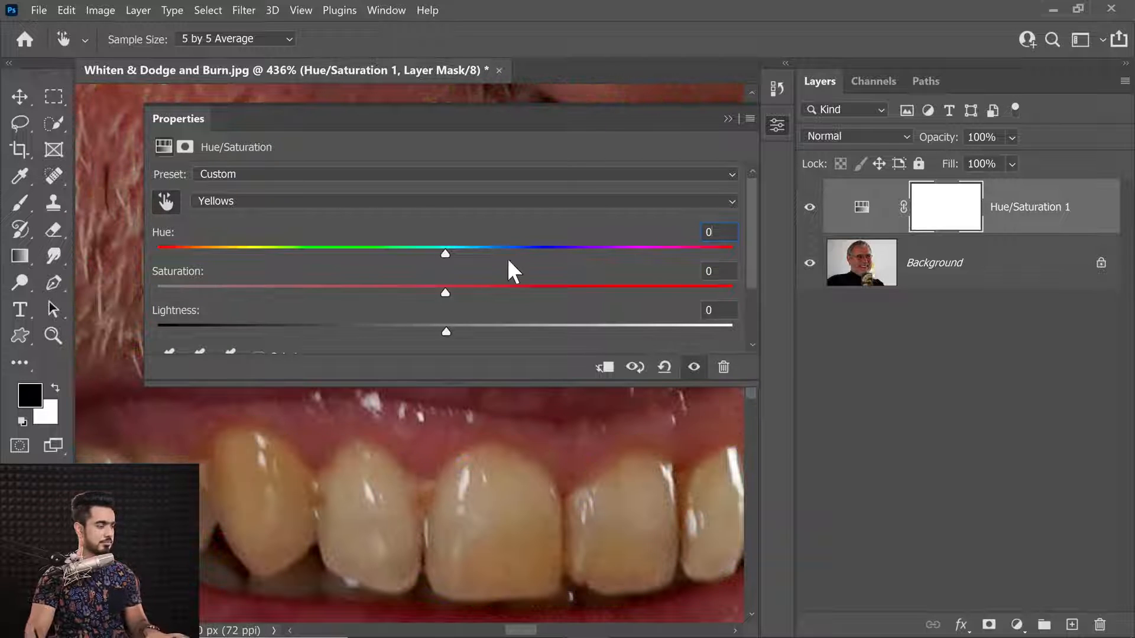
# Whiten the teeth by setting the Yellows hue to -9, saturation to -22 and lightness to +50.
pyautogui.moveTo(145, 287); pyautogui.dragTo(473, 328)
pyautogui.scroll(-5, 375, 393)
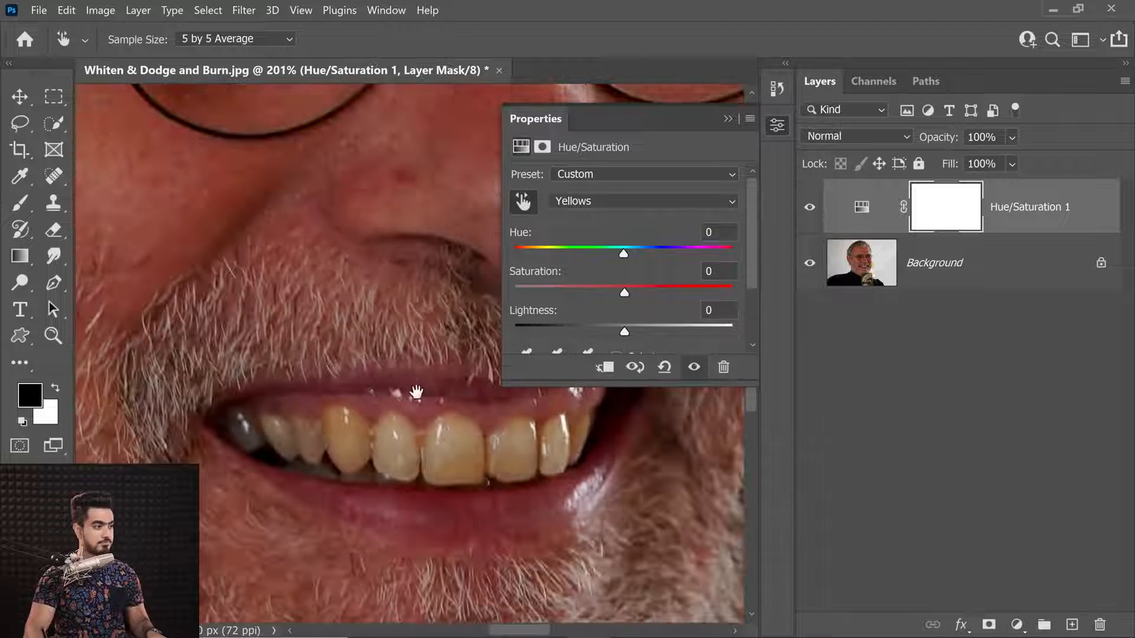
pyautogui.moveTo(751, 276); pyautogui.dragTo(750, 290)
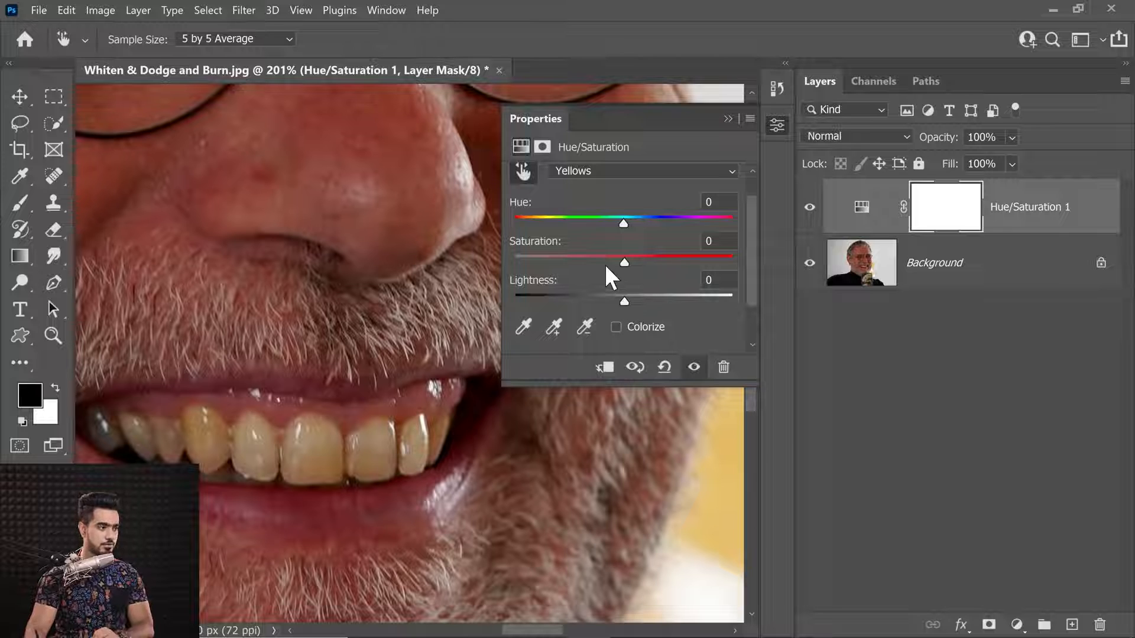
pyautogui.moveTo(622, 260); pyautogui.dragTo(605, 260)
pyautogui.moveTo(601, 261)
pyautogui.mouseDown()
pyautogui.moveTo(586, 260)
pyautogui.moveTo(597, 264)
pyautogui.mouseUp()
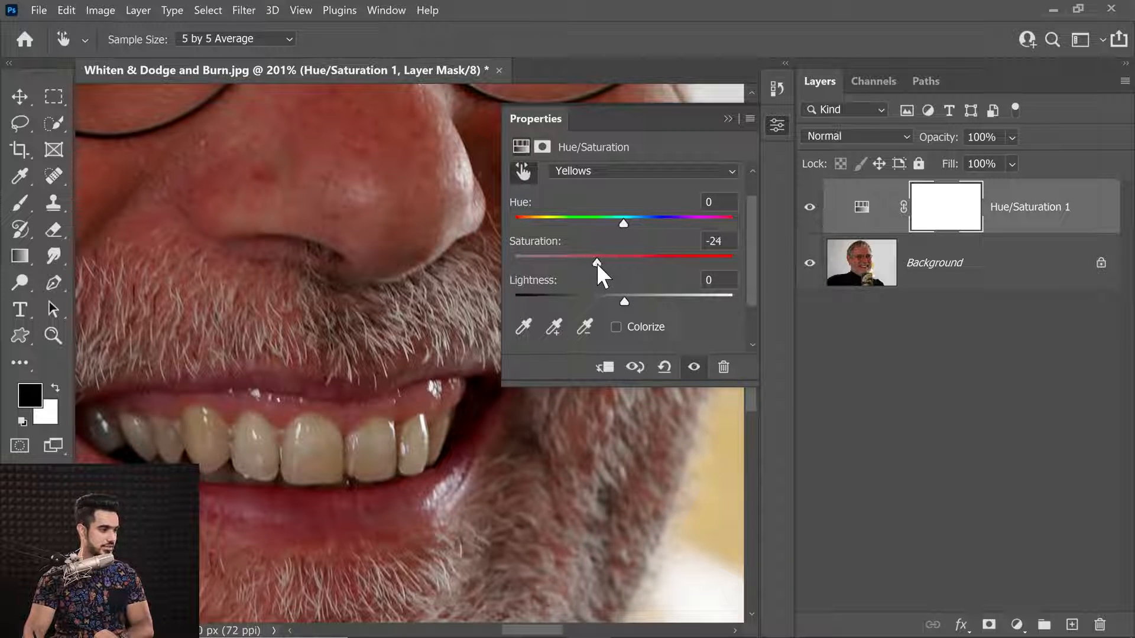
pyautogui.moveTo(625, 304); pyautogui.dragTo(678, 298)
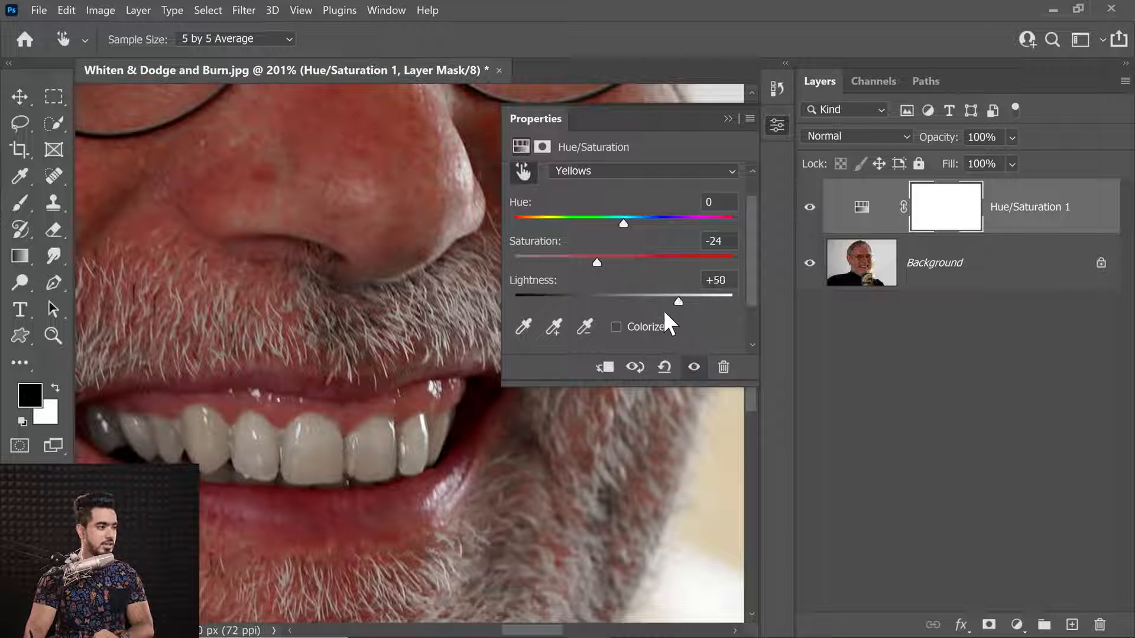
pyautogui.moveTo(622, 222); pyautogui.dragTo(613, 225)
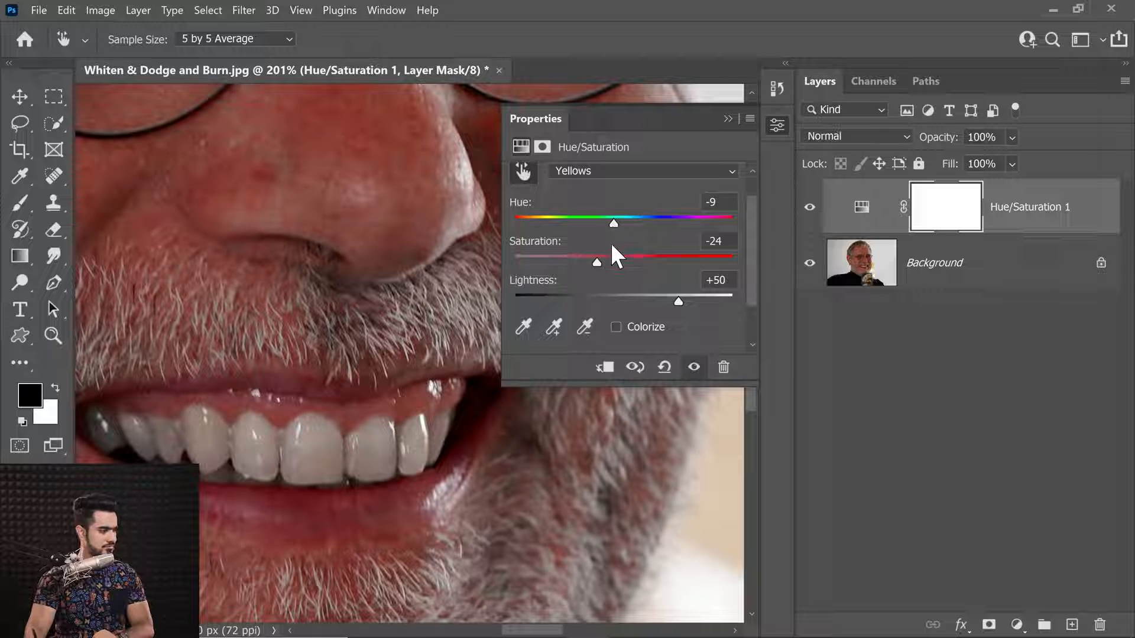
pyautogui.moveTo(597, 263); pyautogui.dragTo(598, 264)
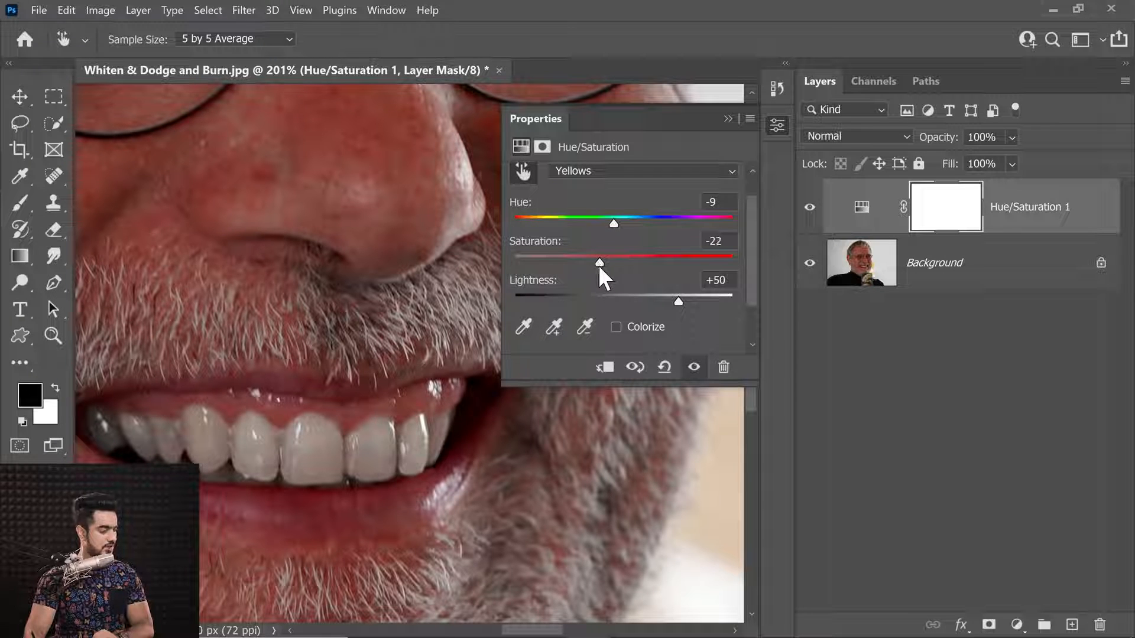
# Compare the teeth with the Hue/Saturation layer hidden and shown, and fine-tune the Yellows saturation to -21.
pyautogui.click(809, 208)
pyautogui.click(804, 221)
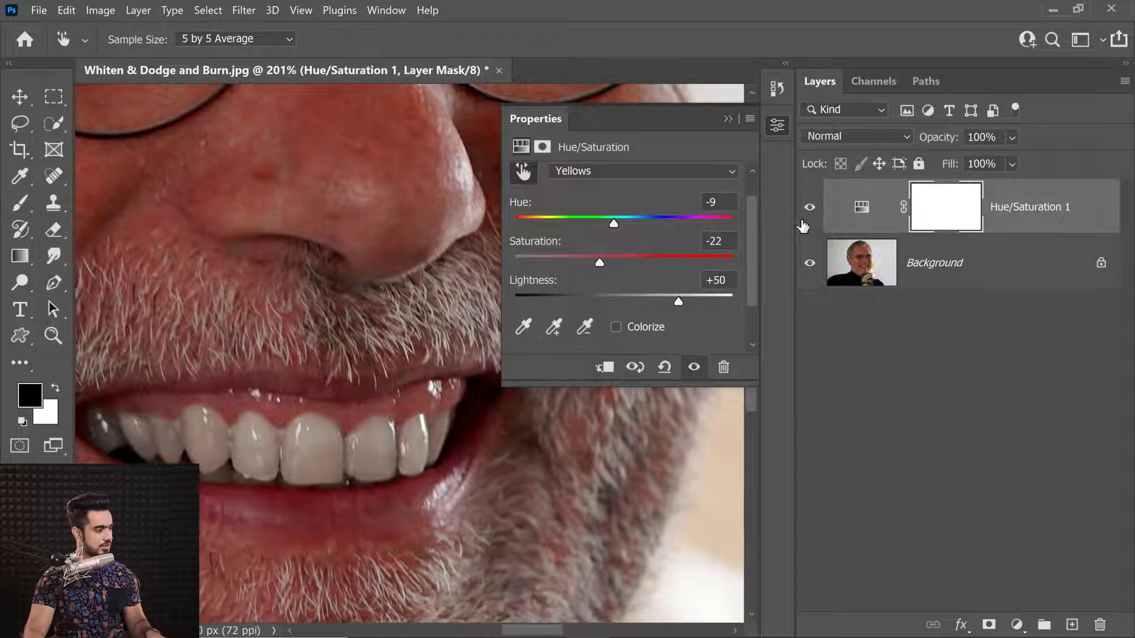
pyautogui.moveTo(349, 362); pyautogui.dragTo(361, 388)
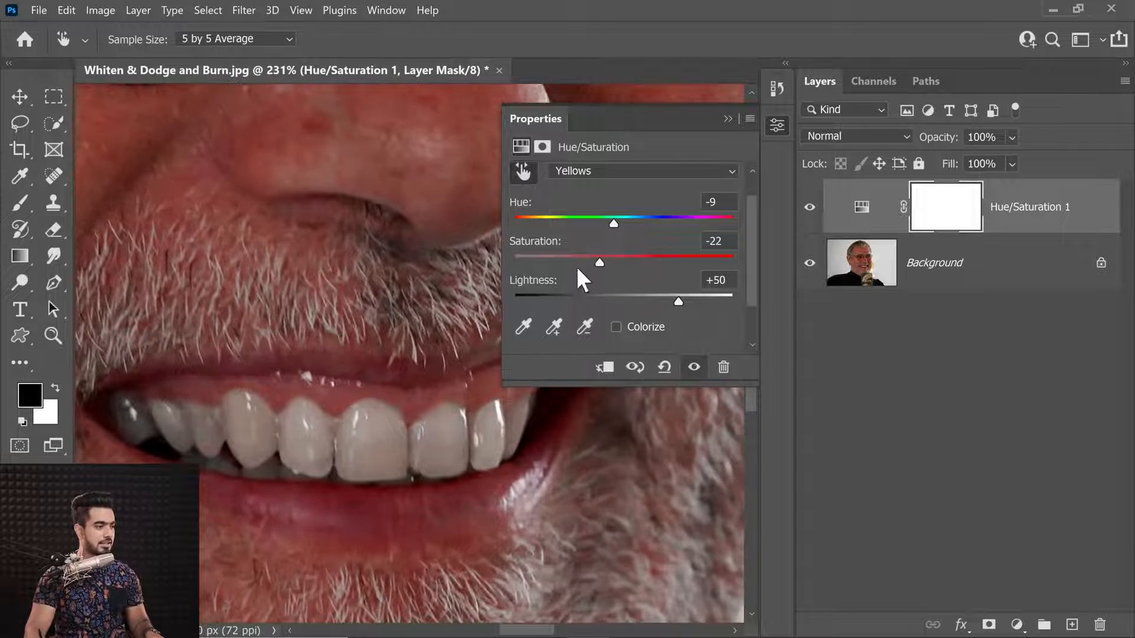
pyautogui.click(601, 262)
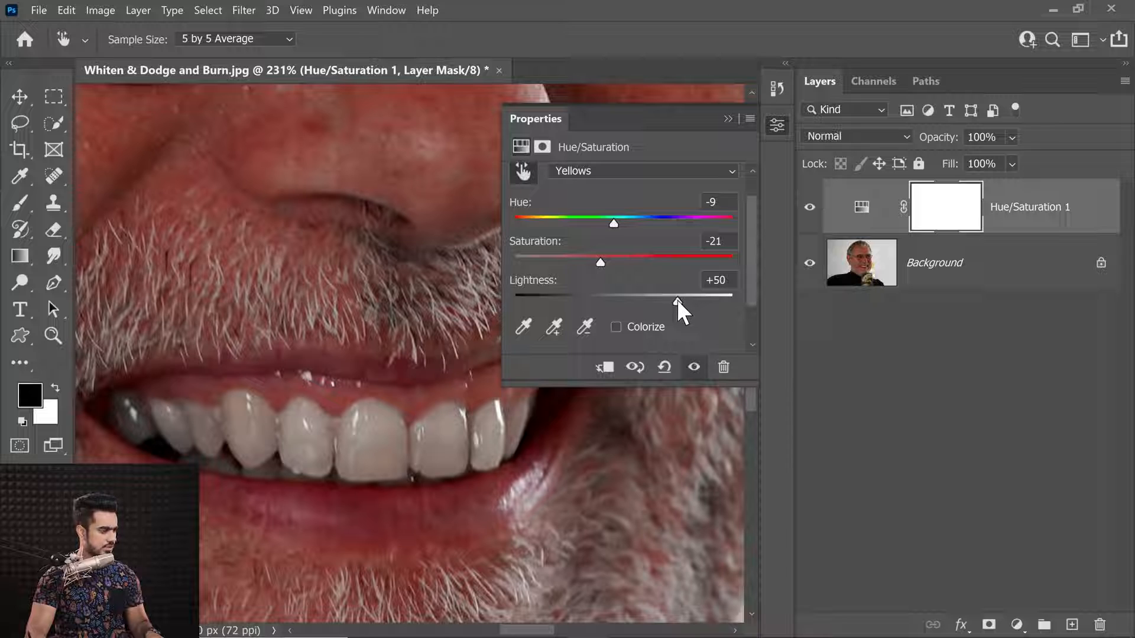
# Soften the teeth whitening by setting the Yellows lightness to +40 and saturation to -15.
pyautogui.moveTo(677, 299); pyautogui.dragTo(666, 300)
pyautogui.moveTo(599, 262); pyautogui.dragTo(608, 263)
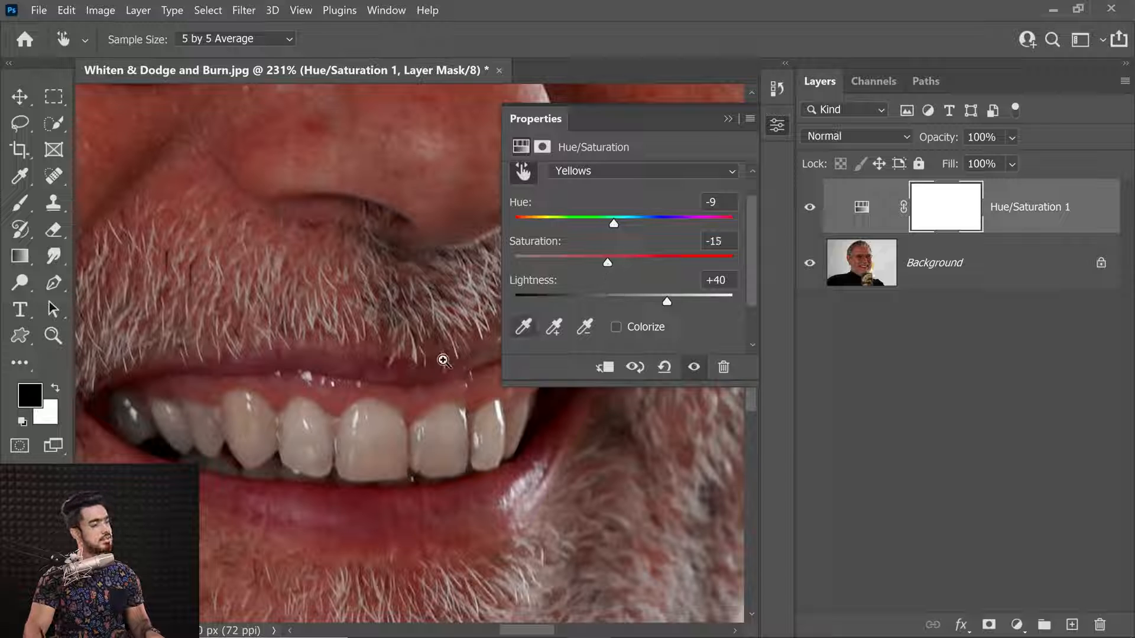
pyautogui.moveTo(443, 359); pyautogui.dragTo(385, 378)
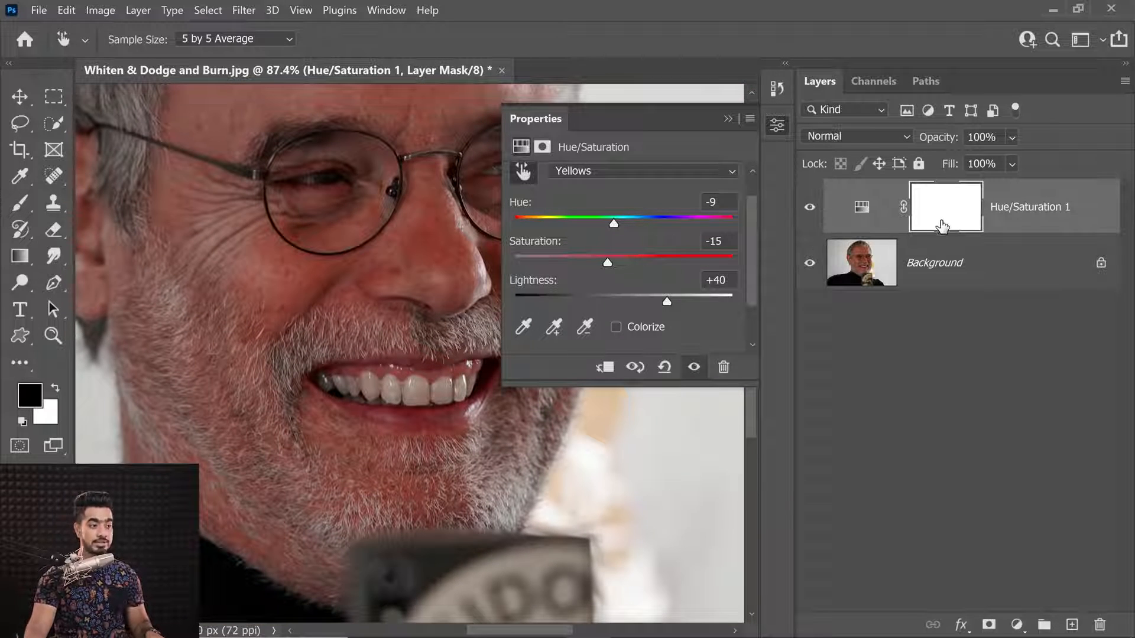
# Invert the Hue/Saturation mask to black and paint white over the teeth with a 100 px brush.
pyautogui.hotkey('ctrl', 'i')
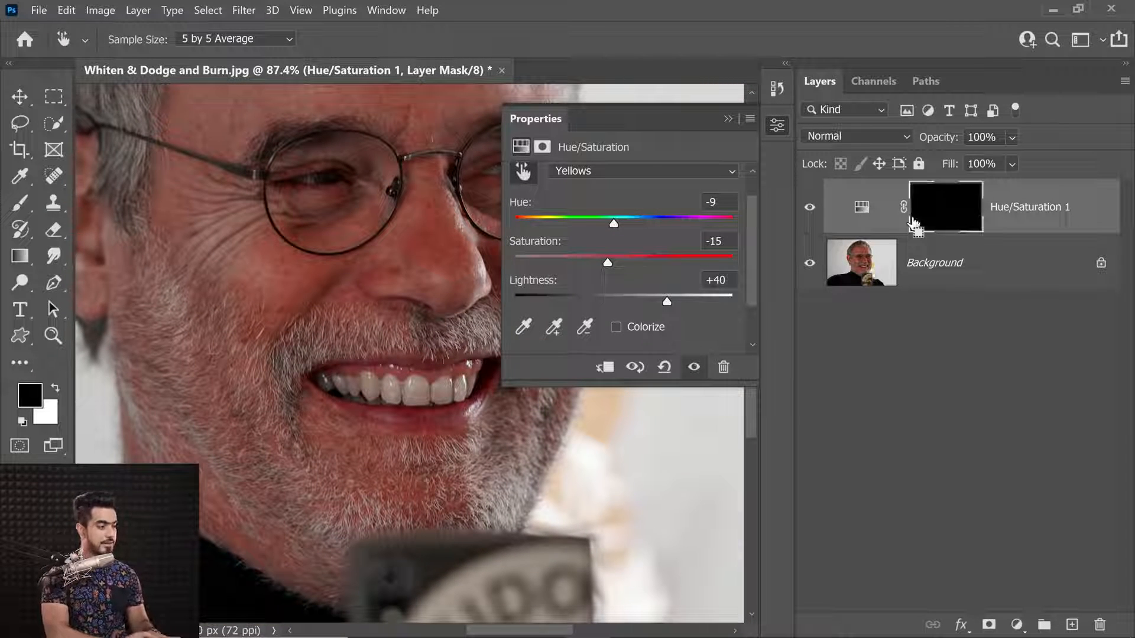
pyautogui.moveTo(395, 304); pyautogui.dragTo(313, 299)
pyautogui.press('b')
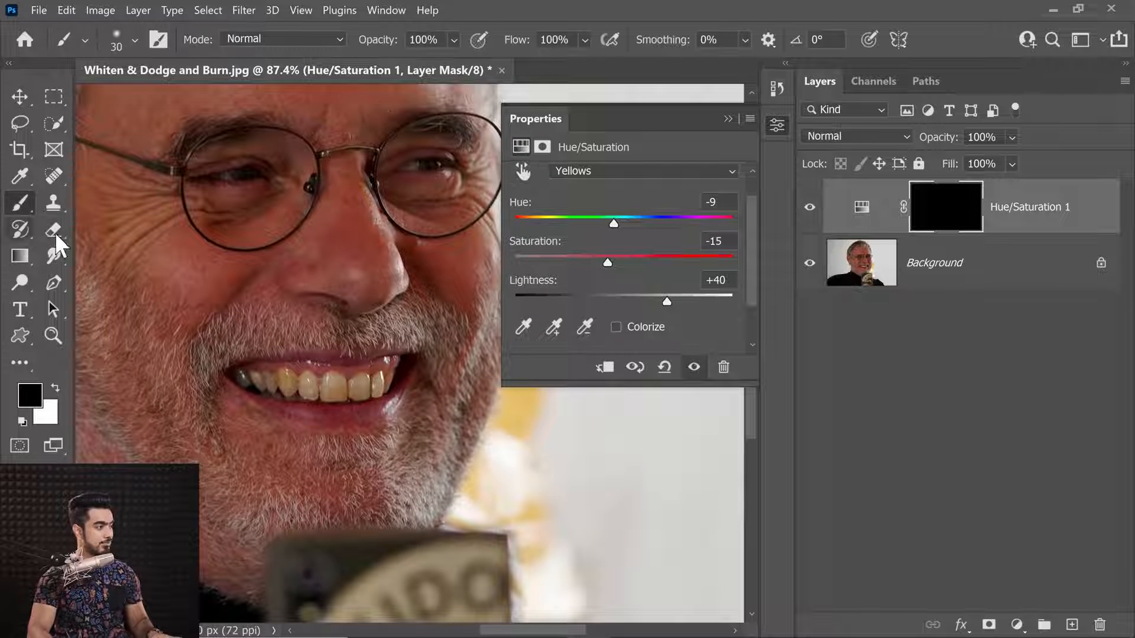
pyautogui.press('x')
pyautogui.press(']')
pyautogui.press(']')
pyautogui.press(']')
pyautogui.press(']')
pyautogui.press(']')
pyautogui.press(']')
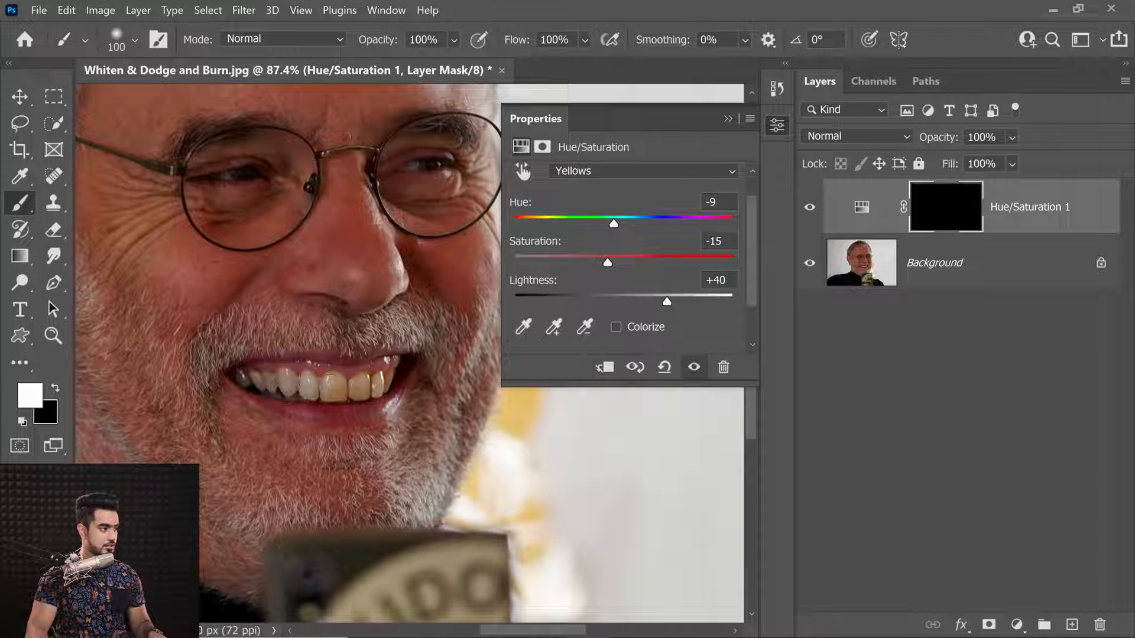
pyautogui.moveTo(353, 388); pyautogui.dragTo(364, 384)
pyautogui.scroll(2, 333, 395)
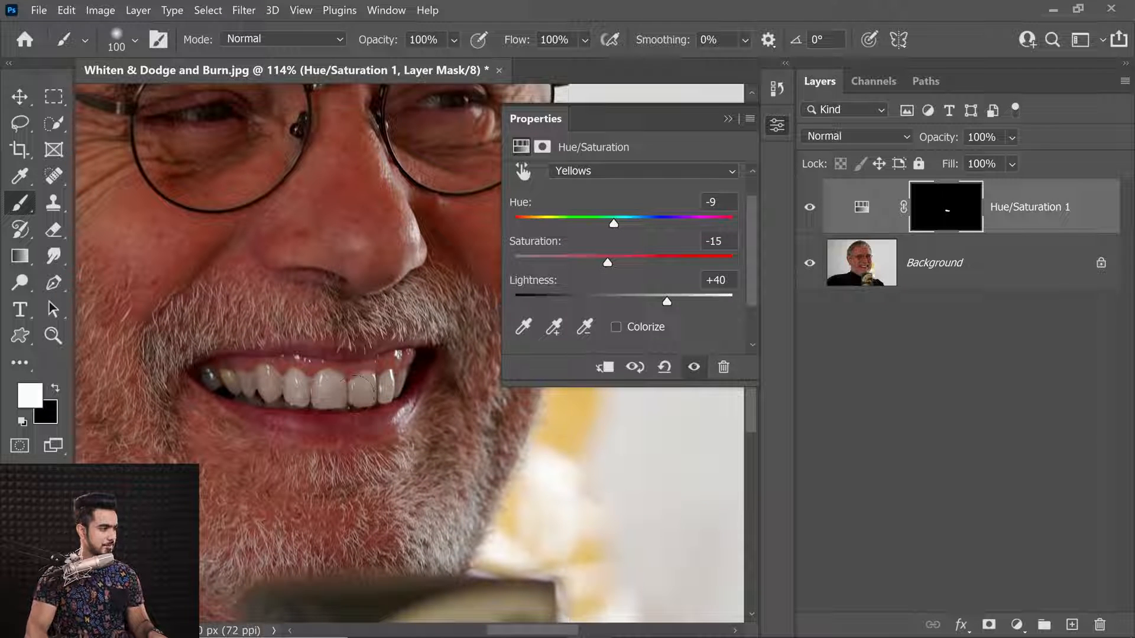
pyautogui.moveTo(358, 390); pyautogui.dragTo(237, 393)
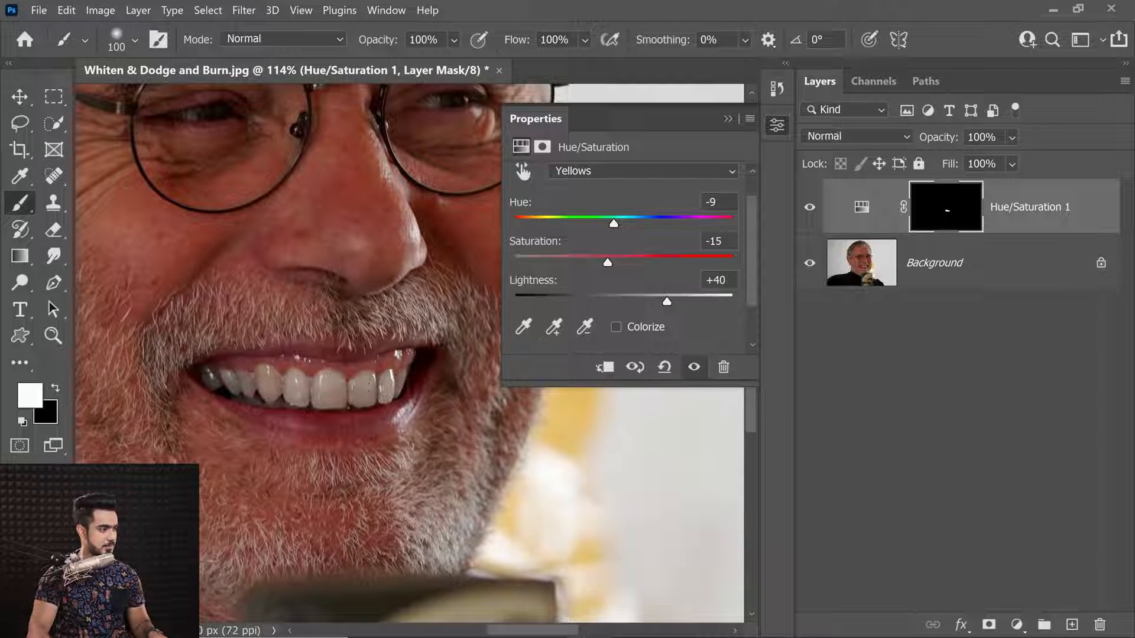
# Refine the targeted Yellows range to 11°/26° at its lower end and 54°\70° at its upper end, then close the adjustment's properties.
pyautogui.moveTo(329, 366); pyautogui.dragTo(365, 365)
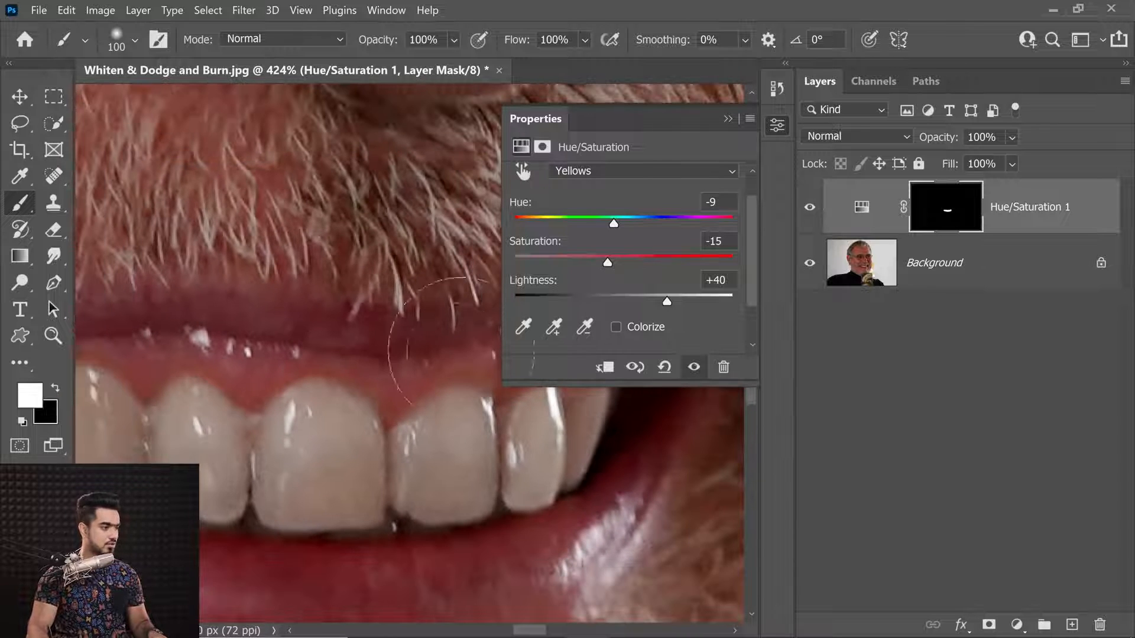
pyautogui.moveTo(628, 387); pyautogui.dragTo(655, 465)
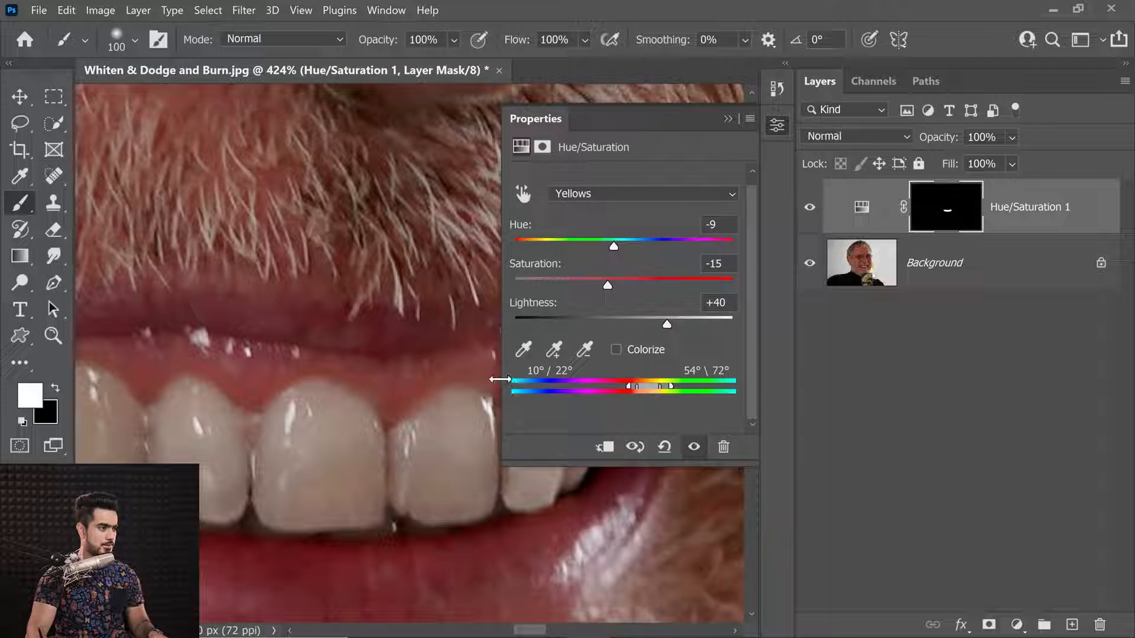
pyautogui.moveTo(500, 380); pyautogui.dragTo(121, 381)
pyautogui.scroll(3, 459, 550)
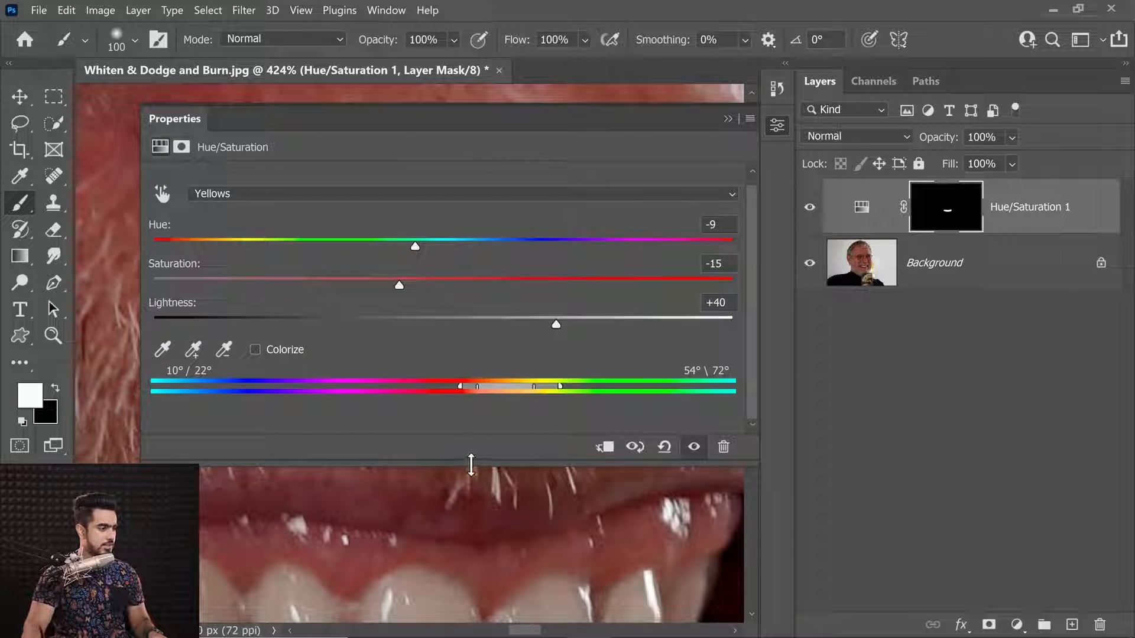
pyautogui.moveTo(467, 463); pyautogui.dragTo(462, 300)
pyautogui.moveTo(749, 207); pyautogui.dragTo(746, 275)
pyautogui.moveTo(492, 502); pyautogui.dragTo(463, 358)
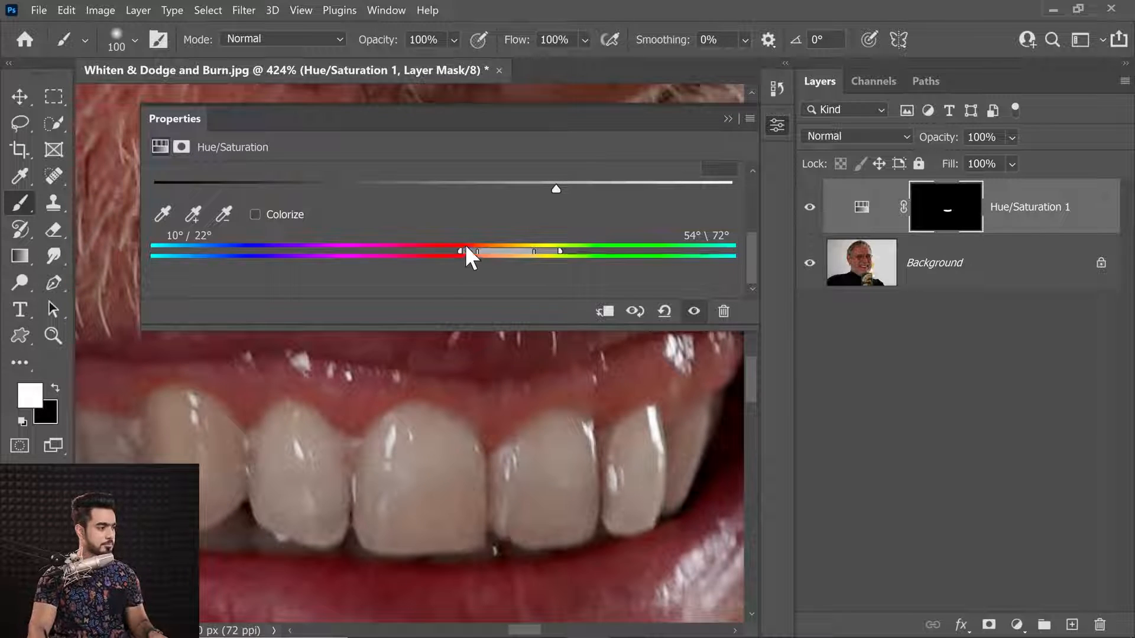
pyautogui.moveTo(461, 252); pyautogui.dragTo(476, 251)
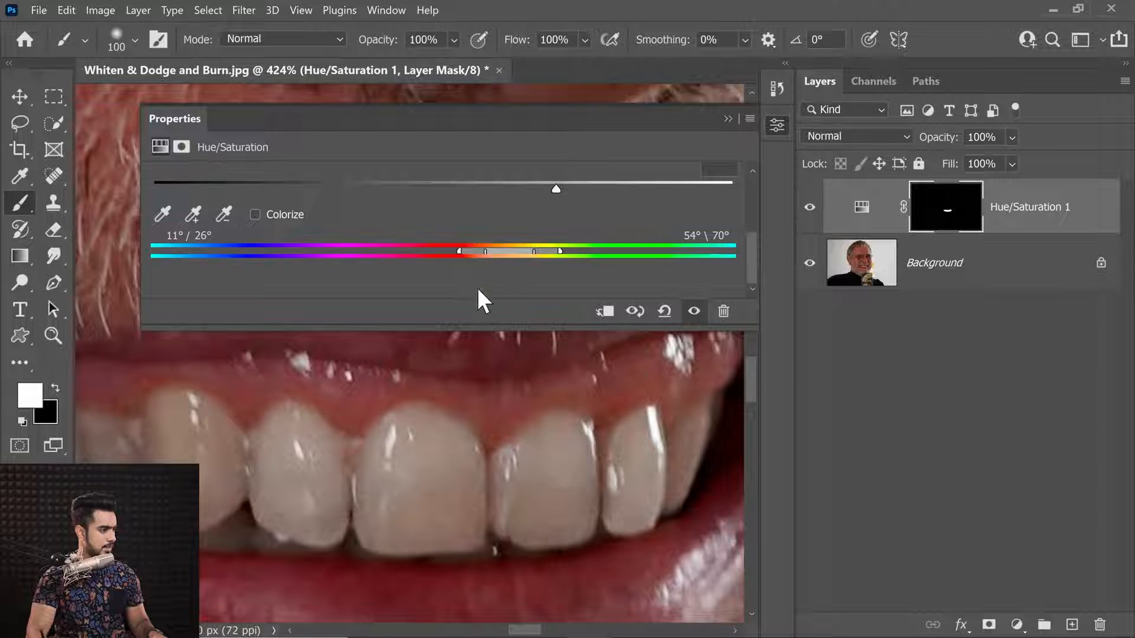
pyautogui.click(727, 119)
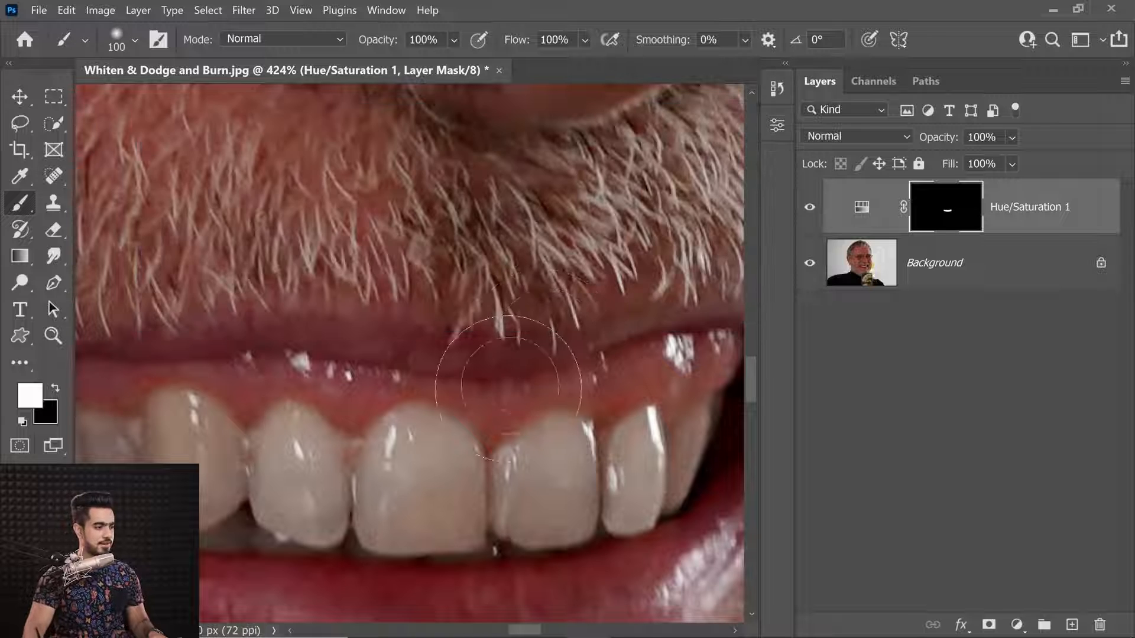
# Add a new layer above the Hue/Saturation adjustment, set it to Soft Light and name it D&B.
pyautogui.scroll(-5, 487, 401)
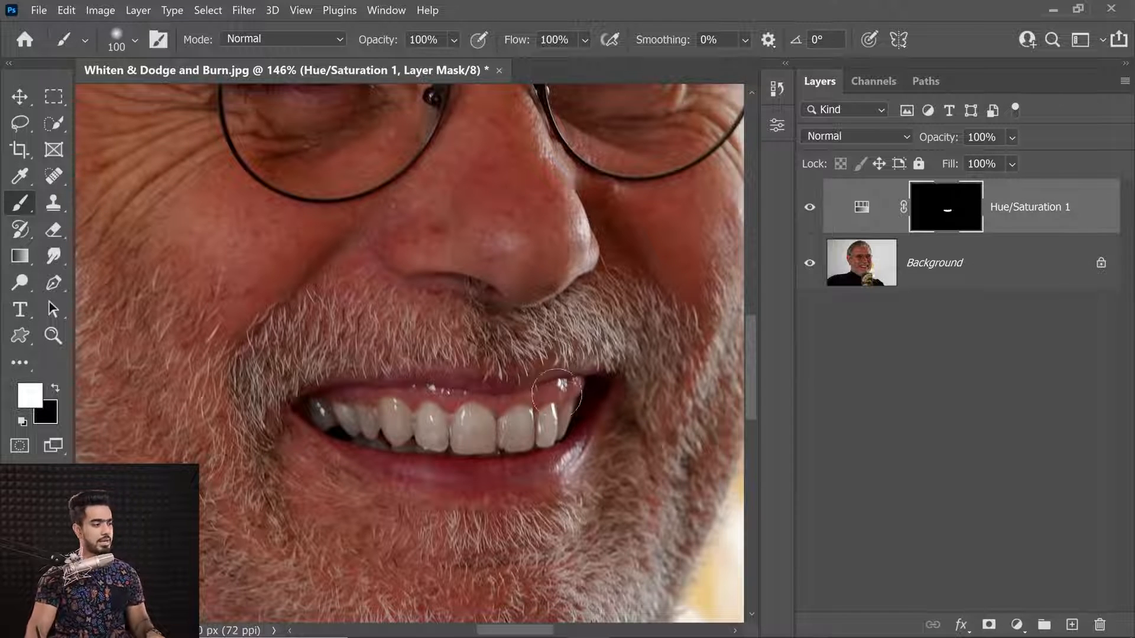
pyautogui.moveTo(583, 405); pyautogui.dragTo(466, 415)
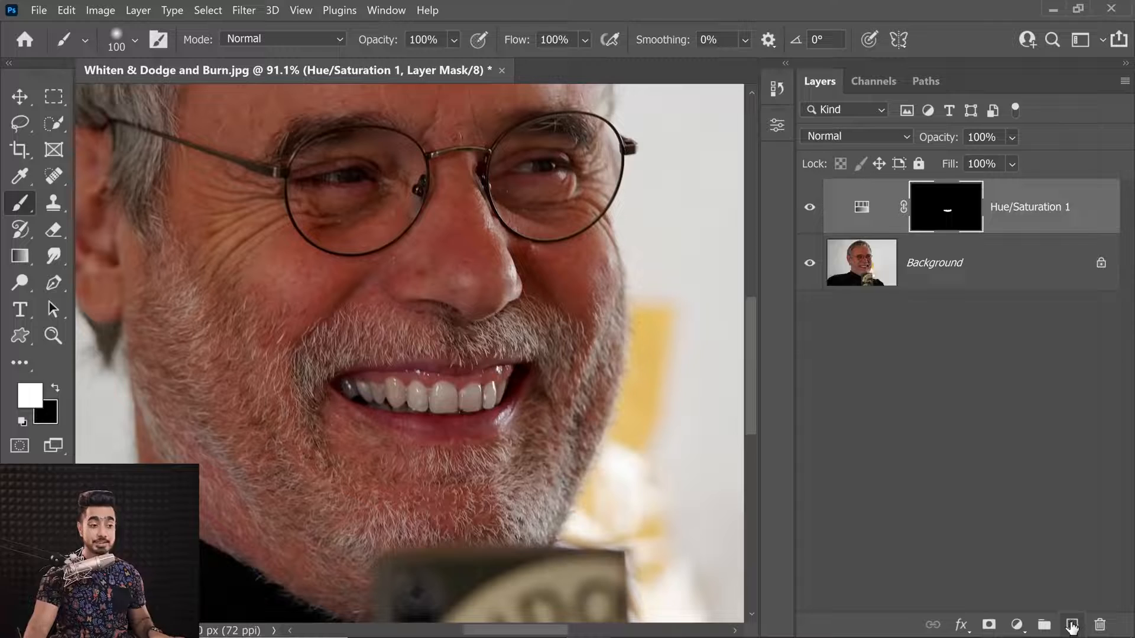
pyautogui.click(1072, 625)
pyautogui.press('x')
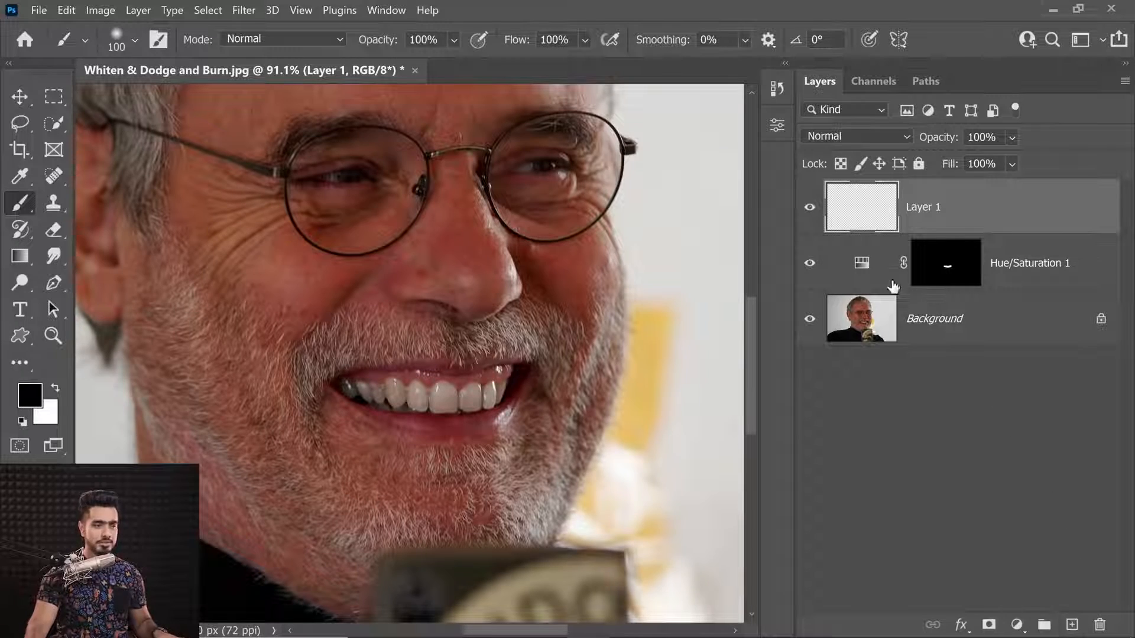
pyautogui.click(848, 137)
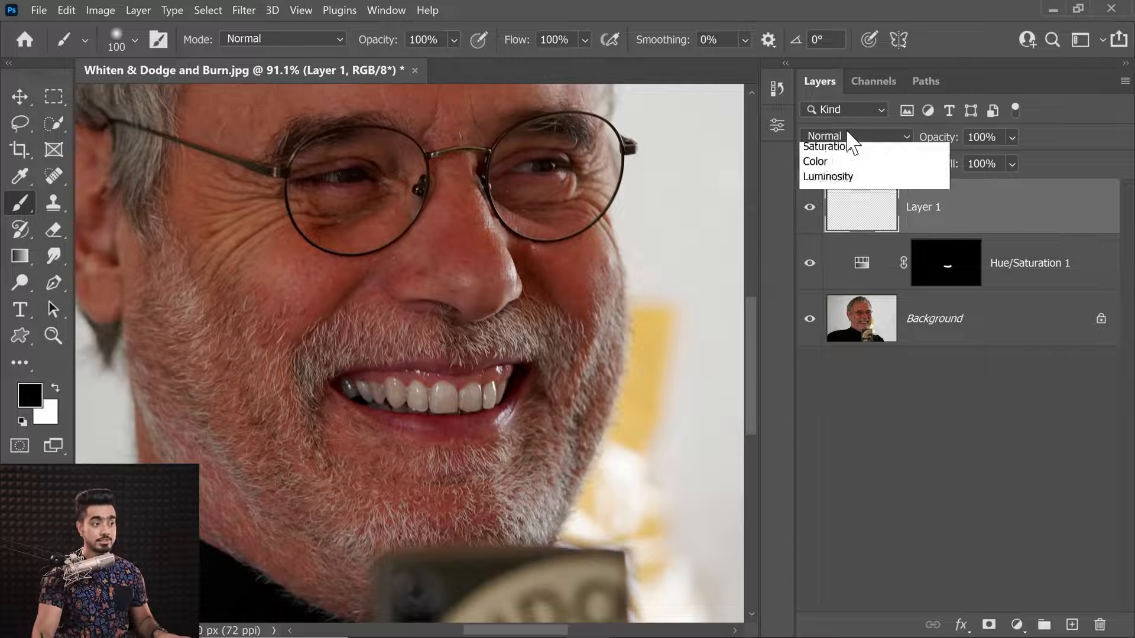
pyautogui.click(827, 392)
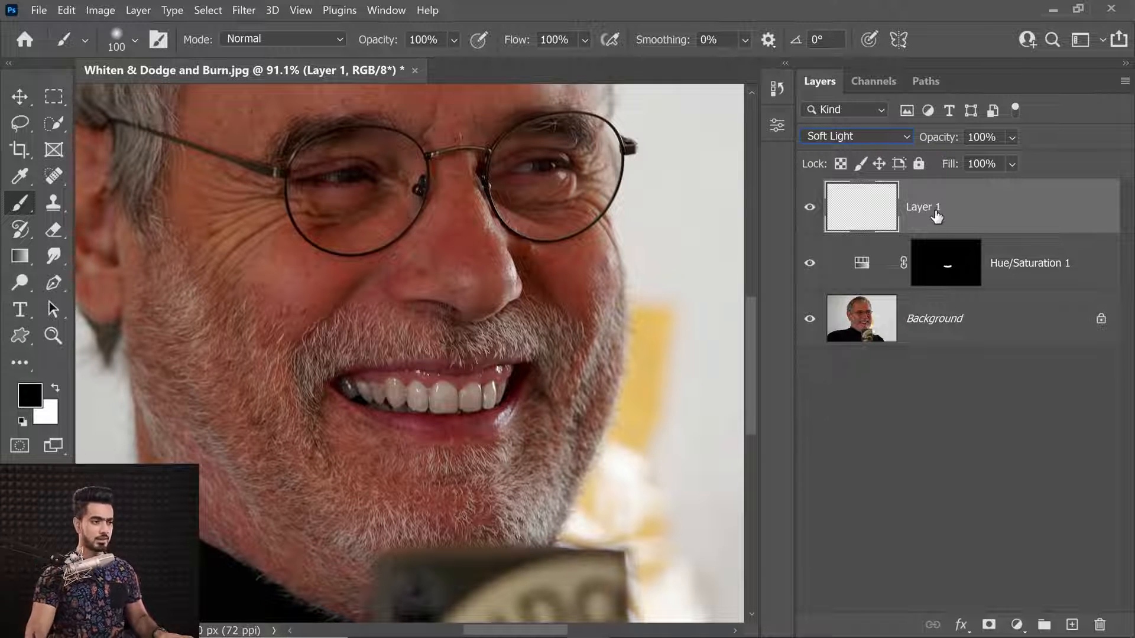
pyautogui.doubleClick(949, 220)
pyautogui.write('D&B')
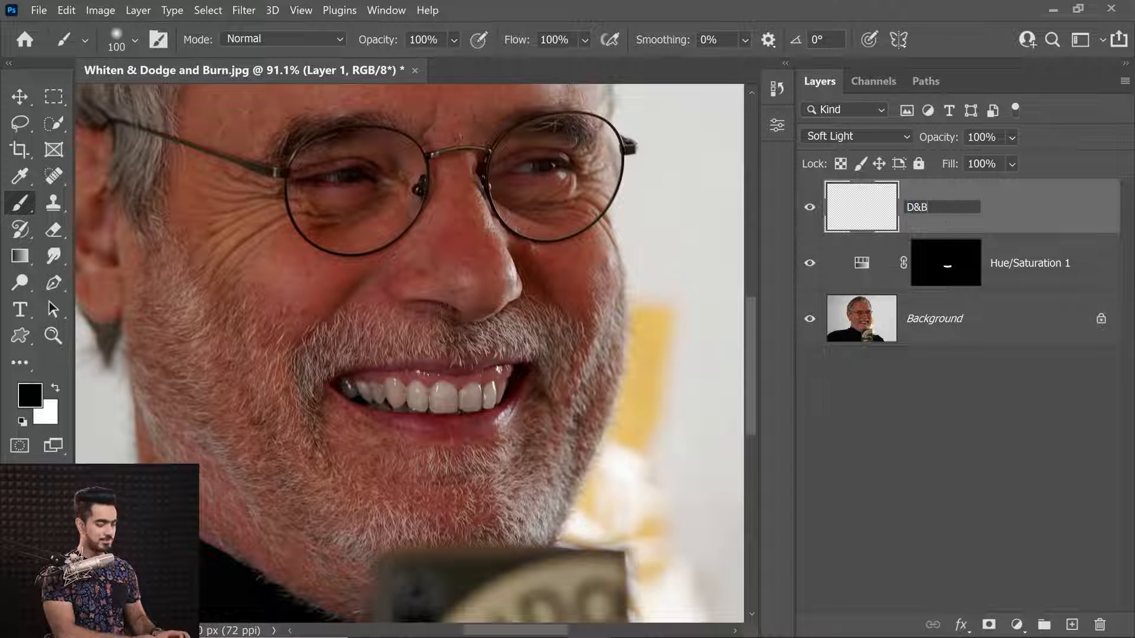
pyautogui.press('Return')
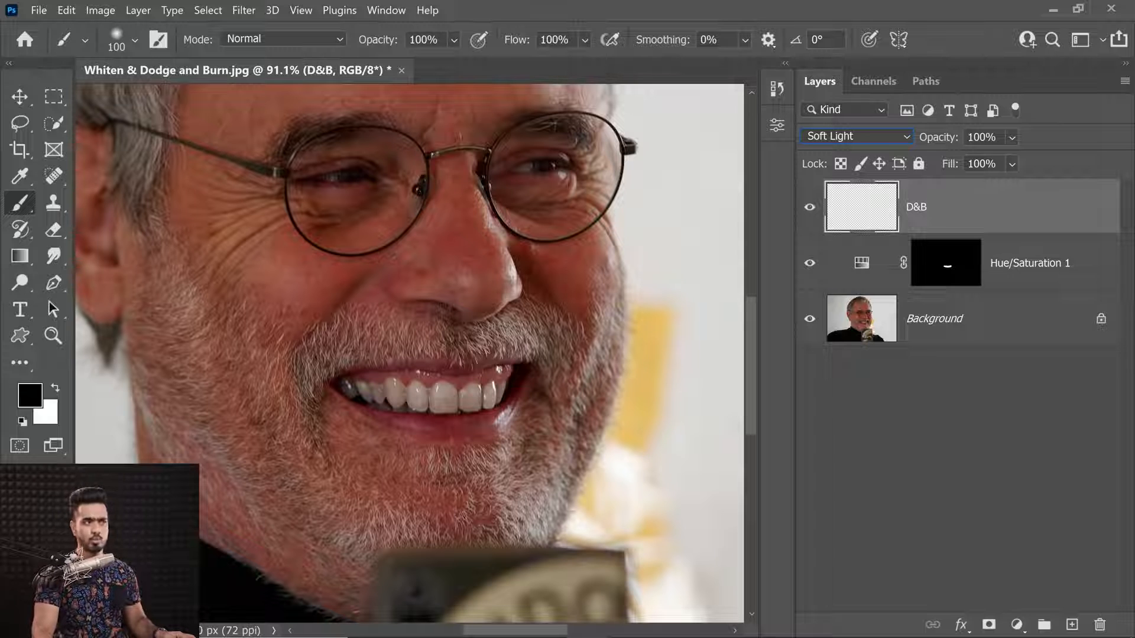
# Set the Brush tool's flow to 2%.
pyautogui.click(552, 39)
pyautogui.write('2')
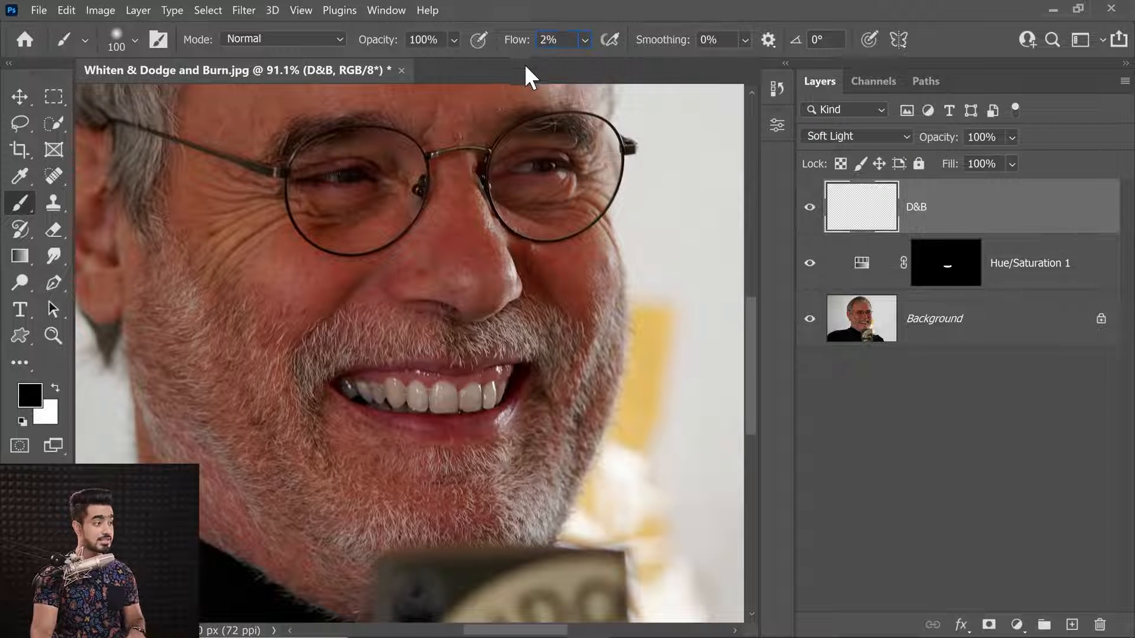
pyautogui.click(480, 406)
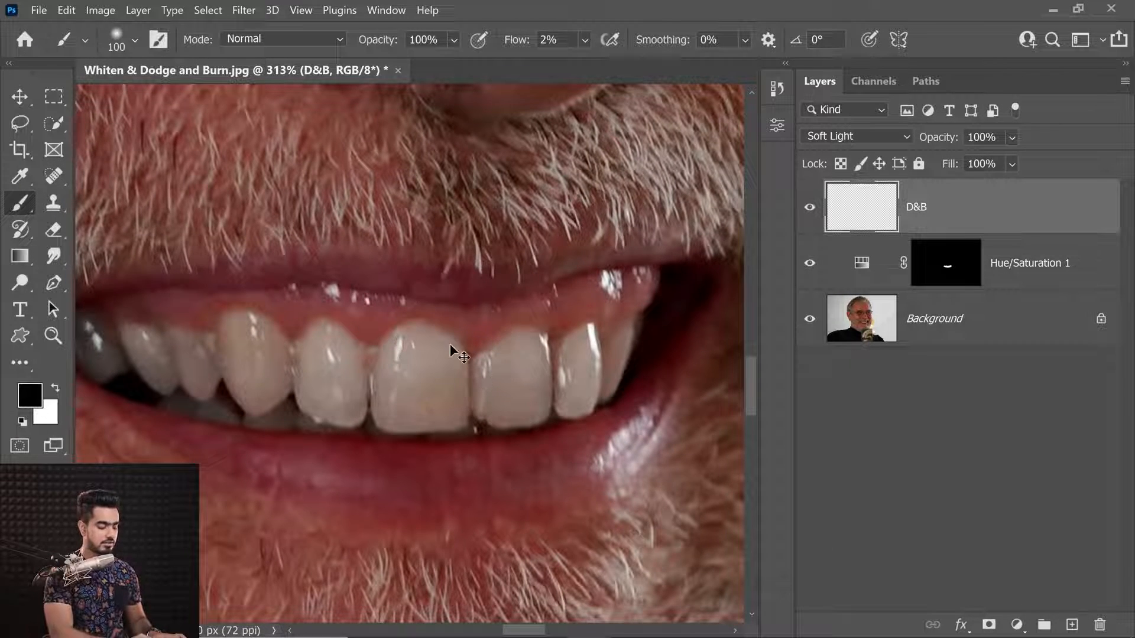
# Examine the light and dark areas of the teeth from close up and from farther away.
pyautogui.hotkey('ctrl', '-')
pyautogui.hotkey('ctrl', '-')
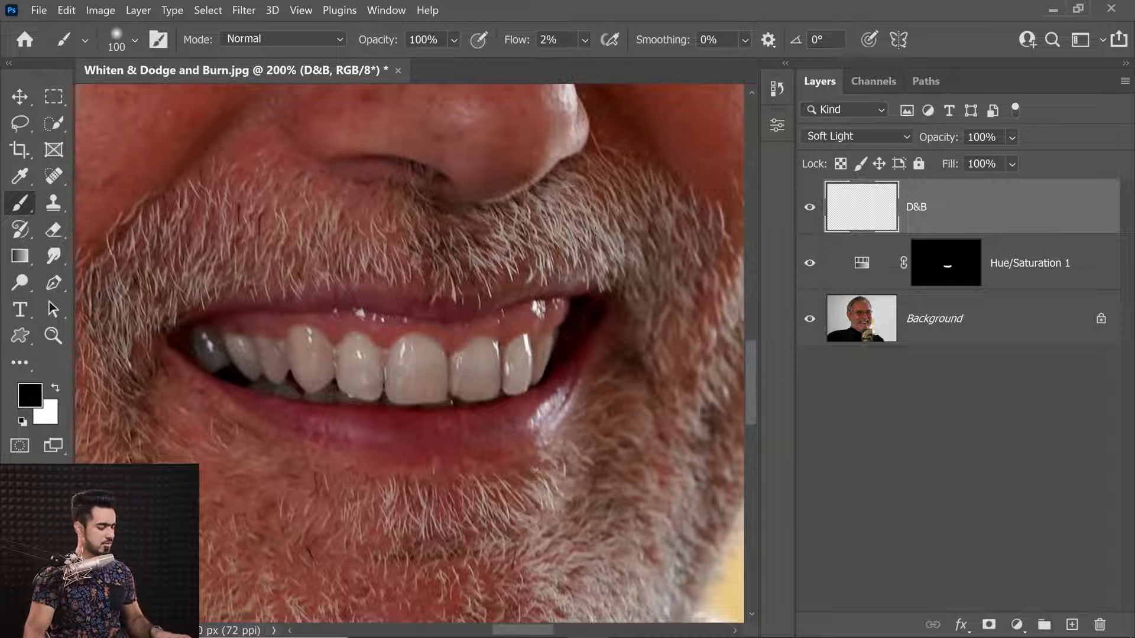
pyautogui.hotkey('ctrl', '+')
pyautogui.hotkey('ctrl', '+')
pyautogui.hotkey('ctrl', '+')
pyautogui.hotkey('ctrl', '+')
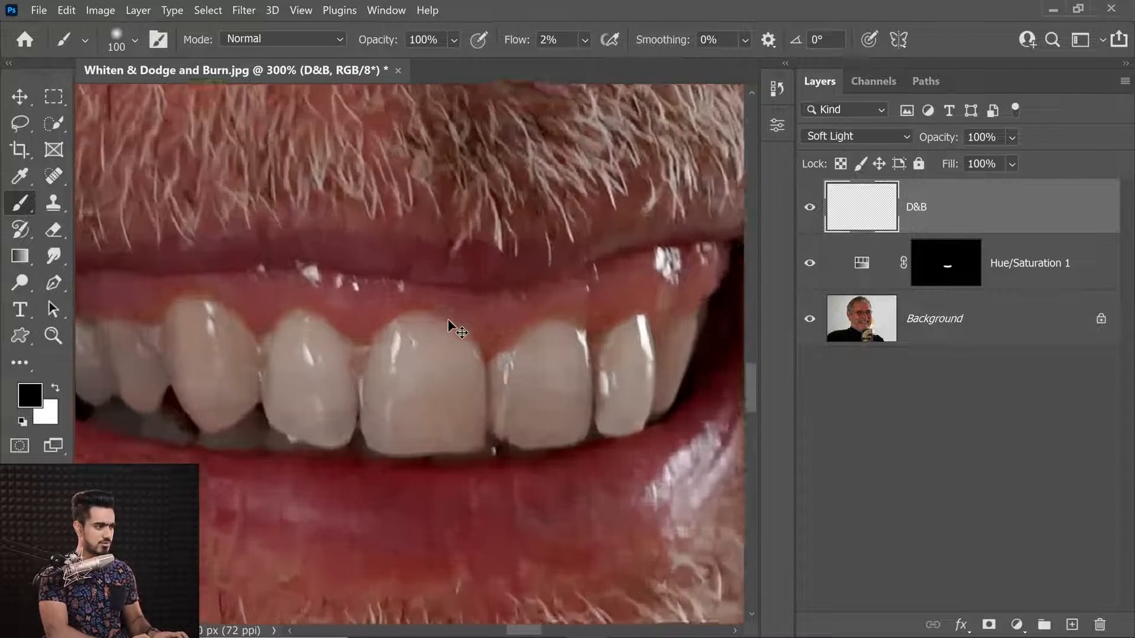
pyautogui.hotkey('ctrl', '-')
pyautogui.hotkey('ctrl', '-')
pyautogui.hotkey('ctrl', '-')
pyautogui.hotkey('ctrl', '-')
pyautogui.hotkey('ctrl', '-')
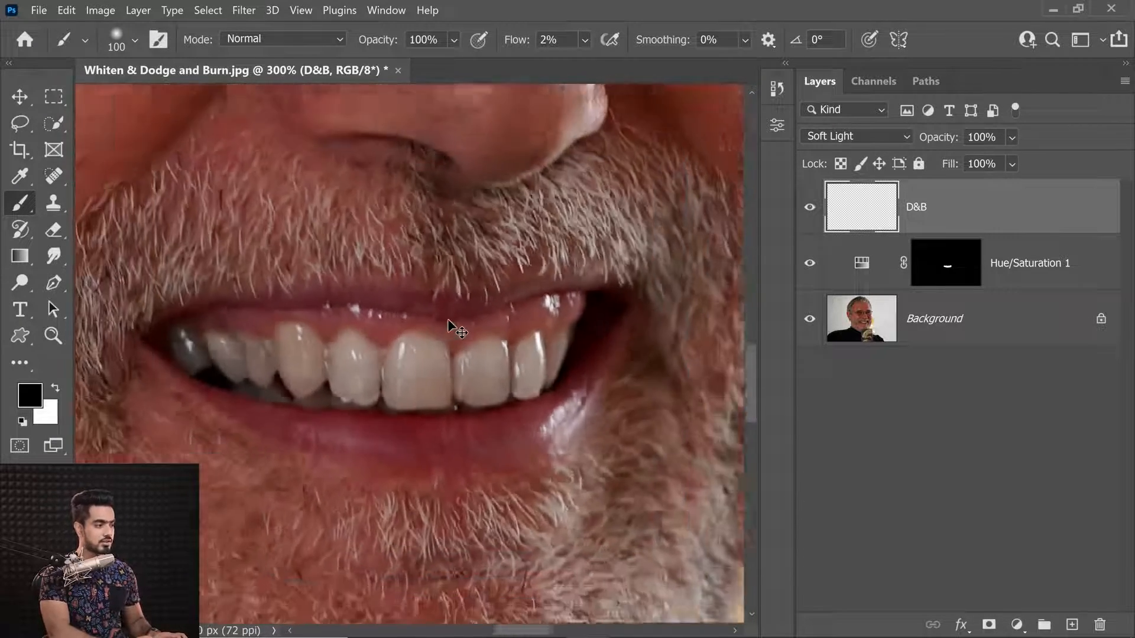
pyautogui.hotkey('ctrl', '+')
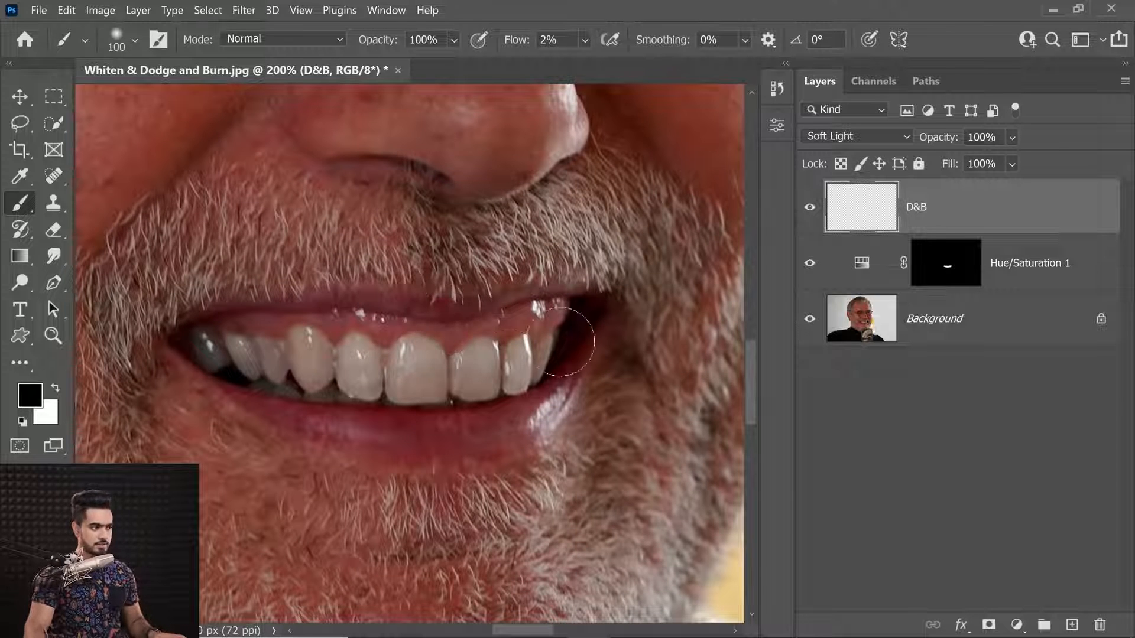
# Prepare a white brush for dodging, with a size of 25 px and a flow of 1%.
pyautogui.press('[')
pyautogui.press('[')
pyautogui.press('[')
pyautogui.press('[')
pyautogui.press('[')
pyautogui.press('[')
pyautogui.press('[')
pyautogui.press('[')
pyautogui.press('[')
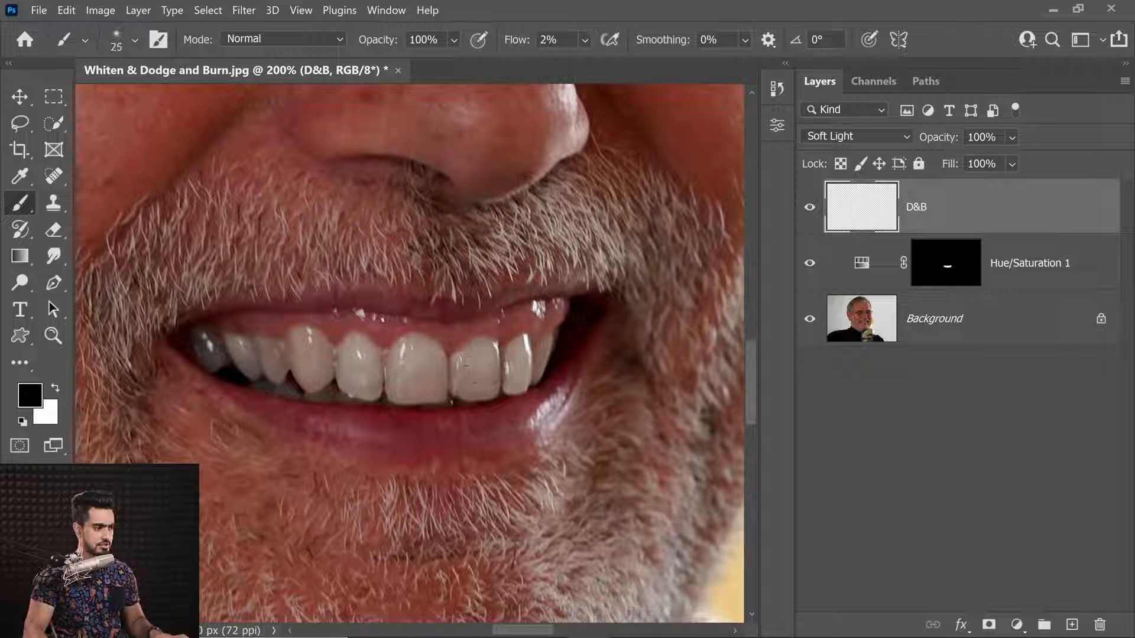
pyautogui.press('[')
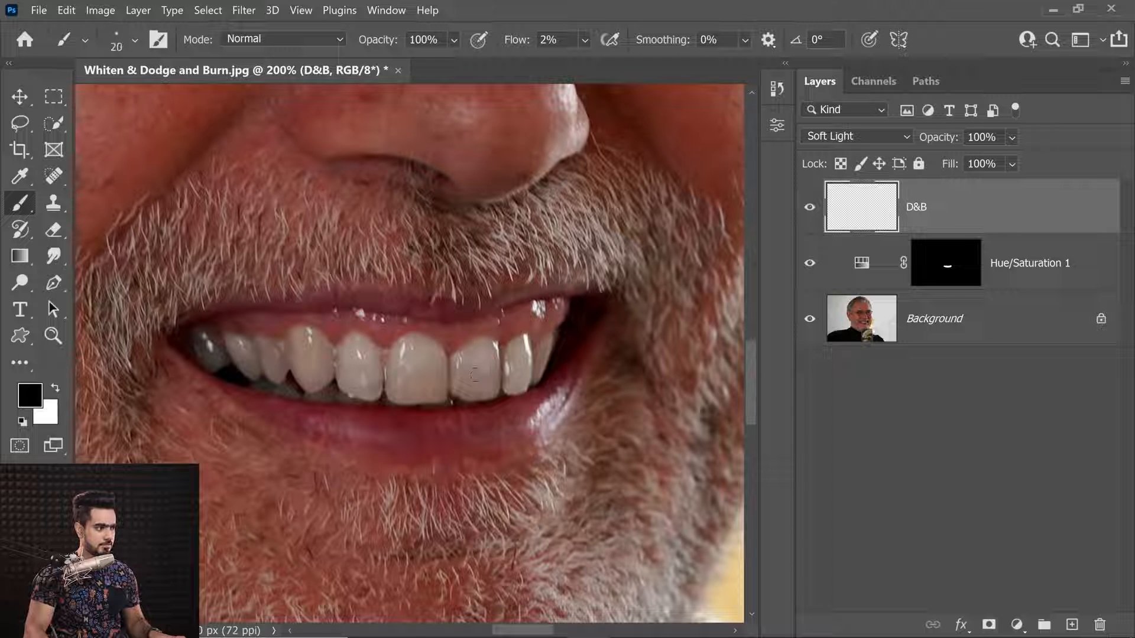
pyautogui.press(']')
pyautogui.press('x')
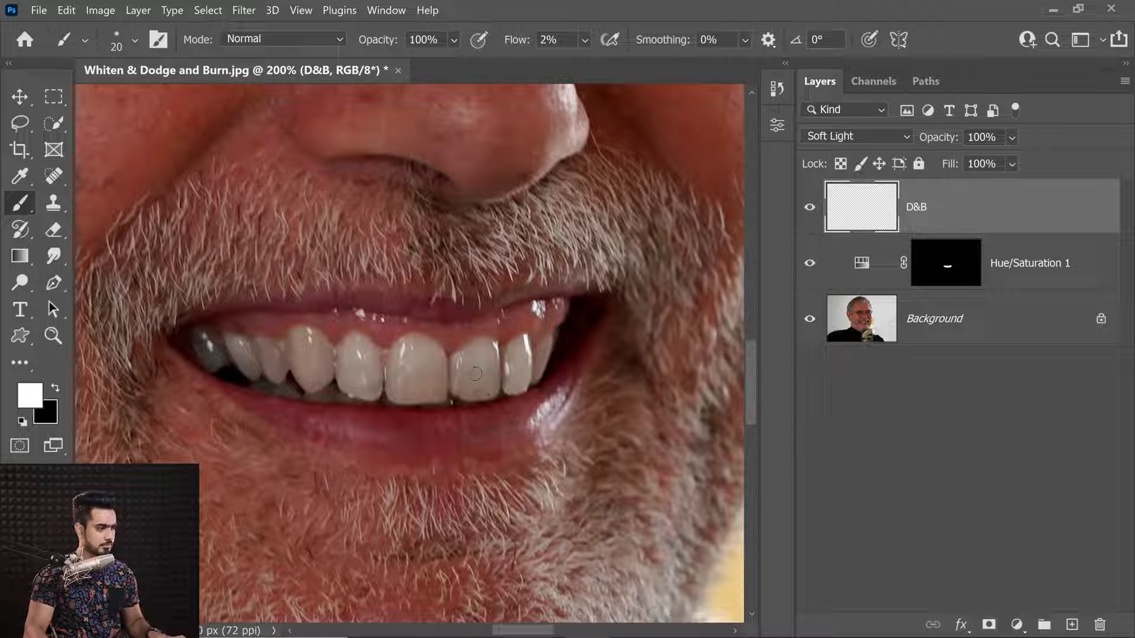
pyautogui.press(']')
pyautogui.click(518, 41)
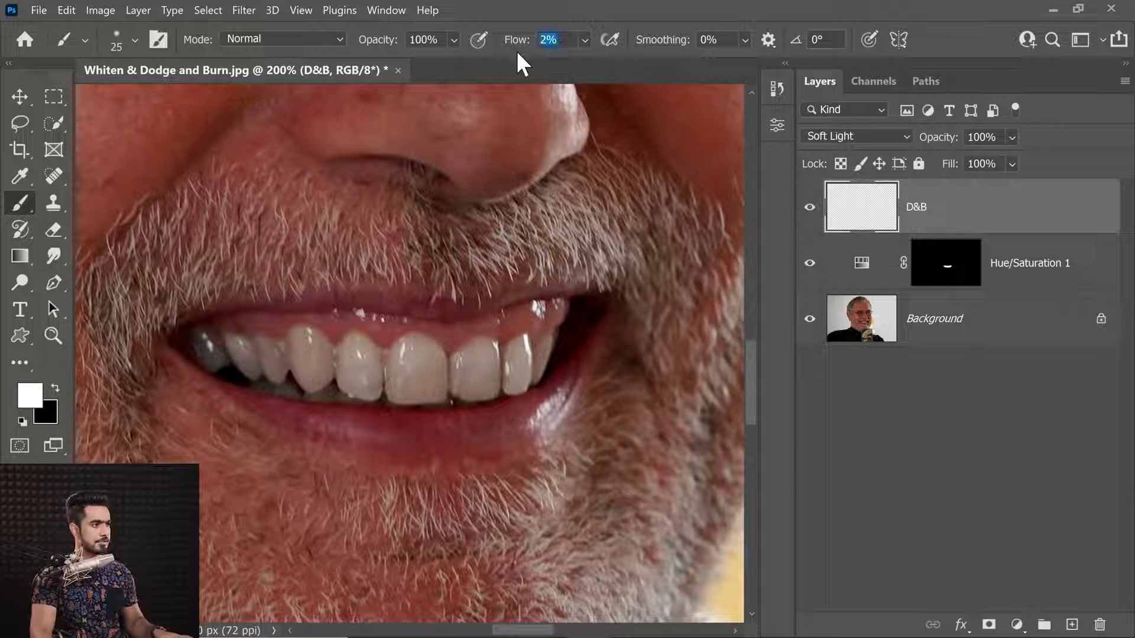
pyautogui.press('Return')
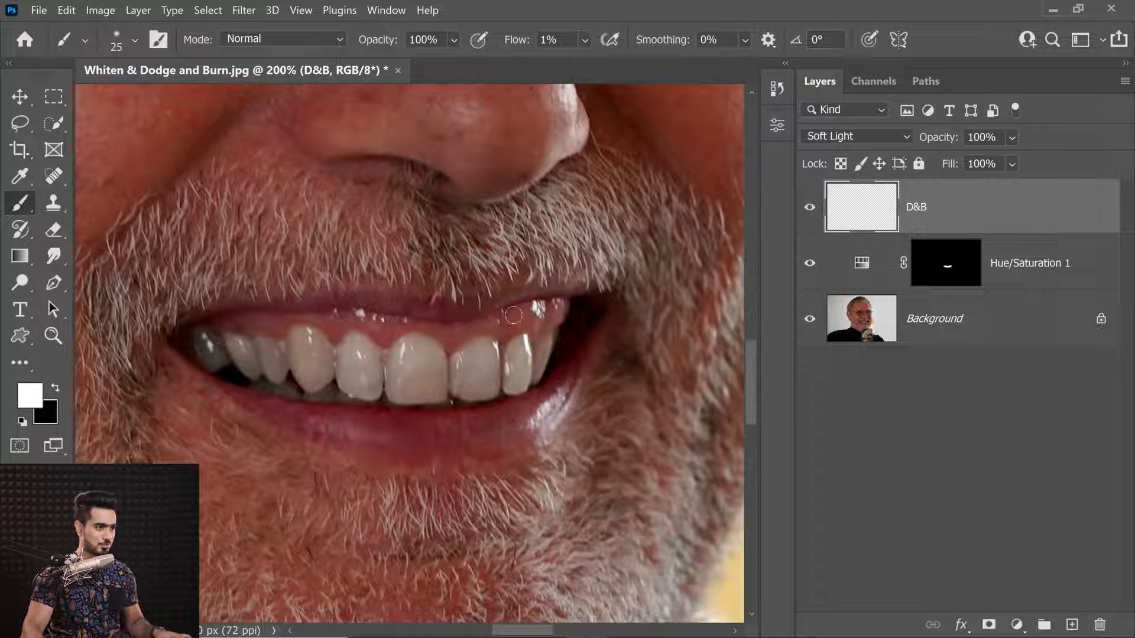
# Dodge the dark patches on the front teeth with the white brush, using sizes from 9 px up to 20 px.
pyautogui.press('[')
pyautogui.press('[')
pyautogui.press('[')
pyautogui.press('[')
pyautogui.press('[')
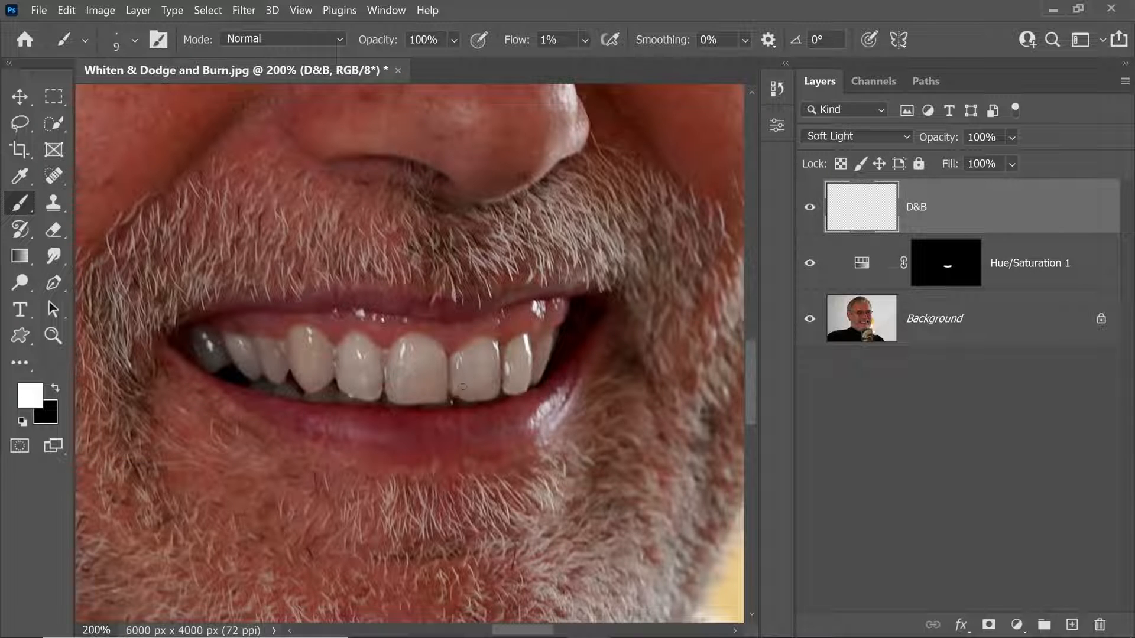
pyautogui.scroll(2, 468, 385)
pyautogui.moveTo(468, 385); pyautogui.dragTo(486, 385)
pyautogui.press(']')
pyautogui.press(']')
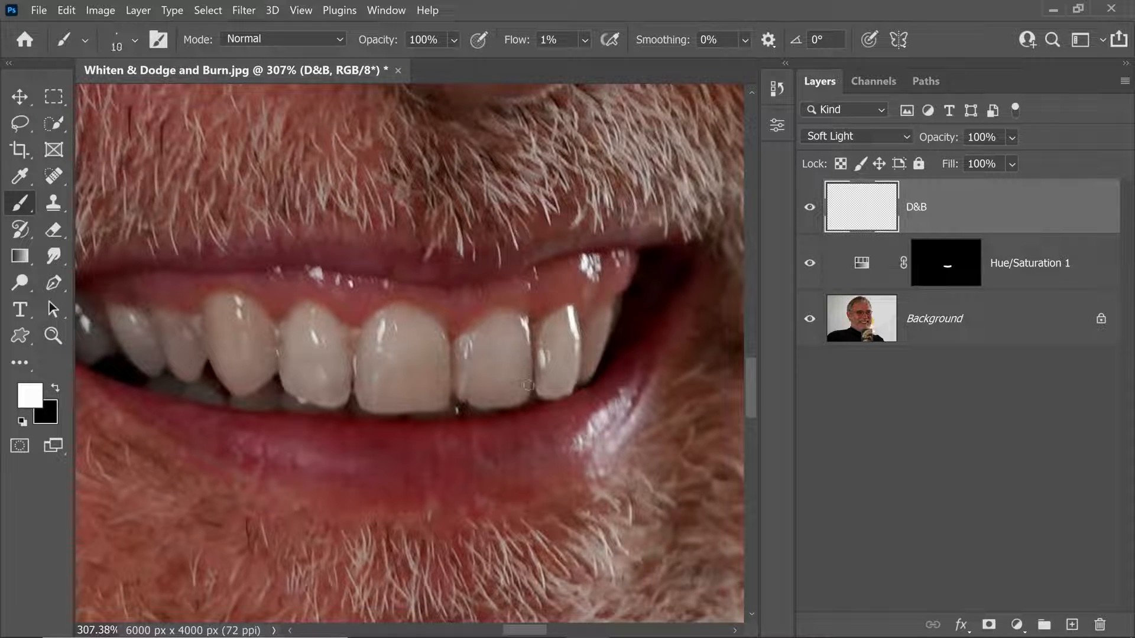
pyautogui.press(']')
pyautogui.press(']')
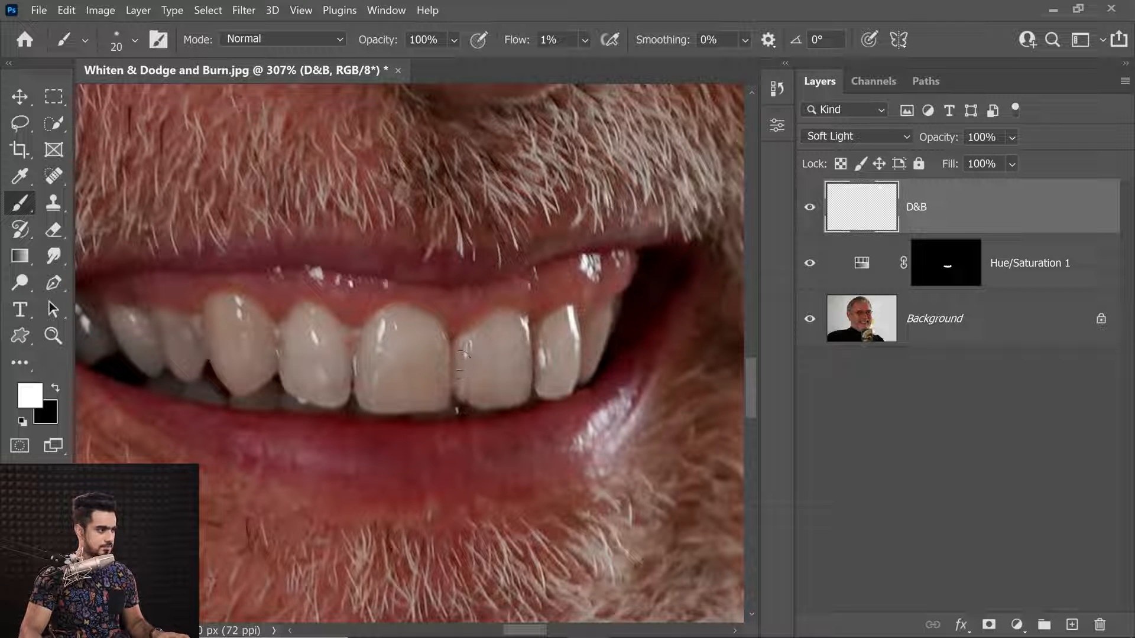
# Lighten the dark spots on the narrow incisor and the edge of its neighbour with a brush of 9 to 10 px.
pyautogui.press('[')
pyautogui.press('[')
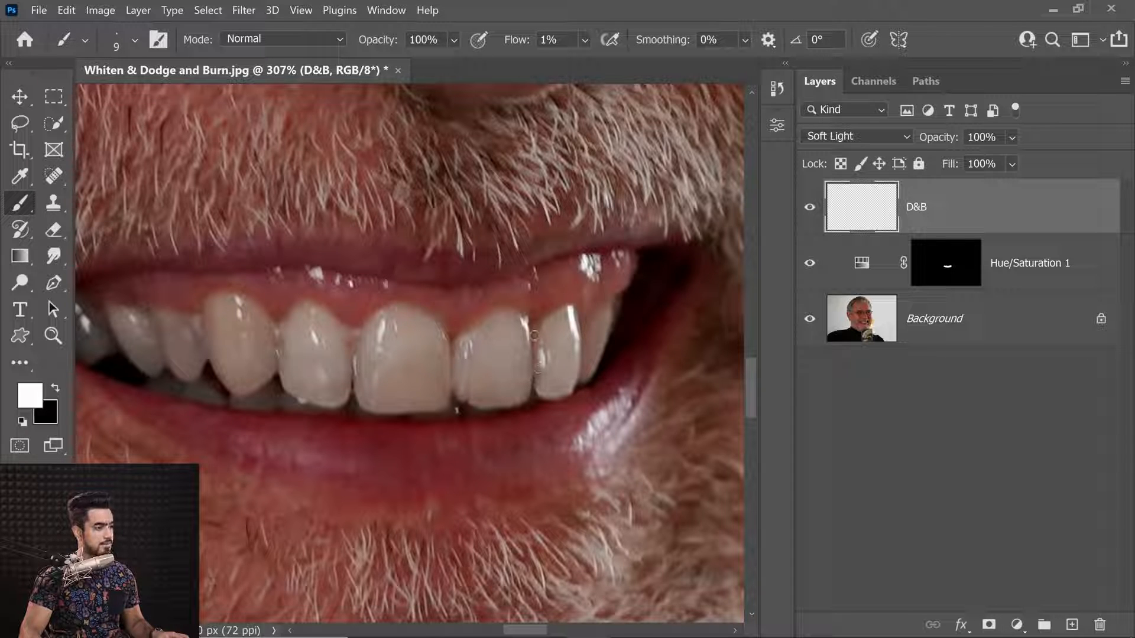
pyautogui.press(']')
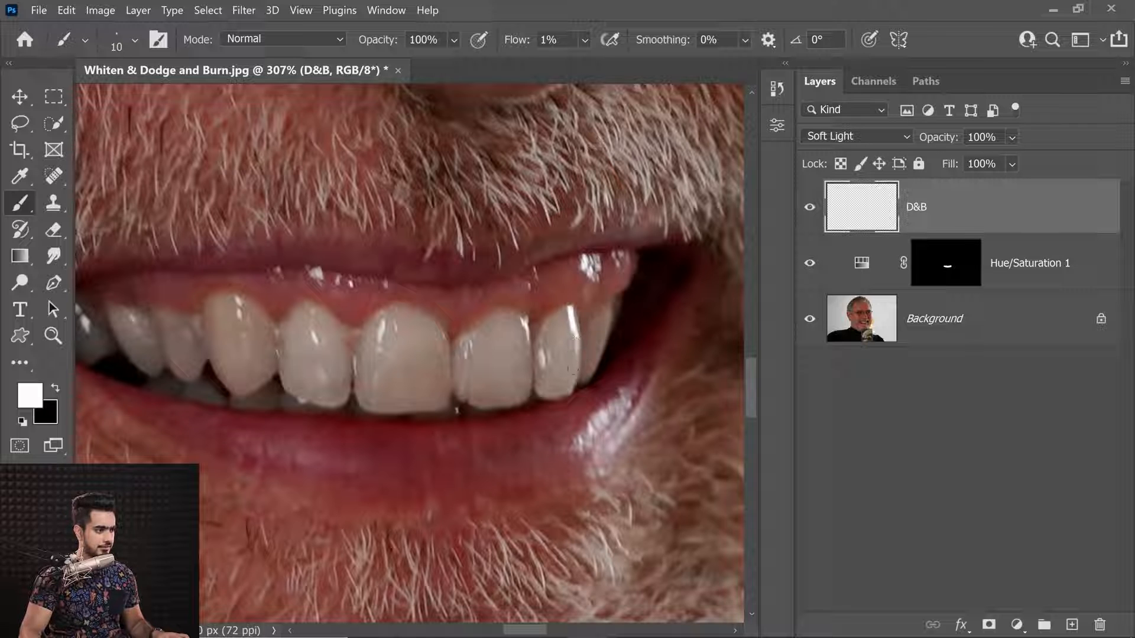
pyautogui.press('[')
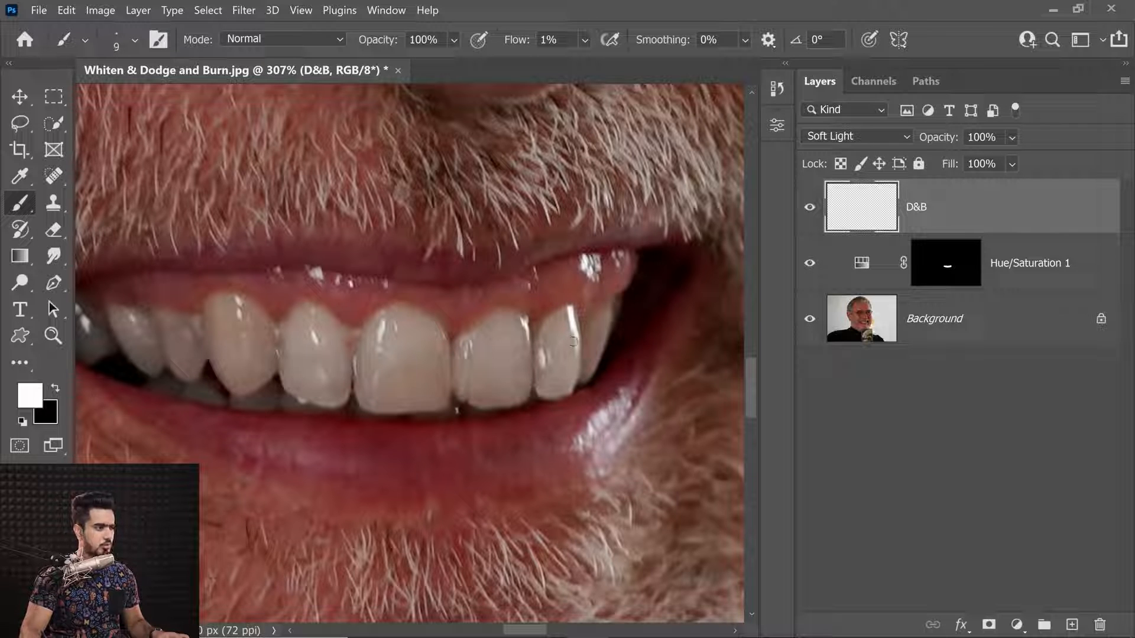
pyautogui.press('[')
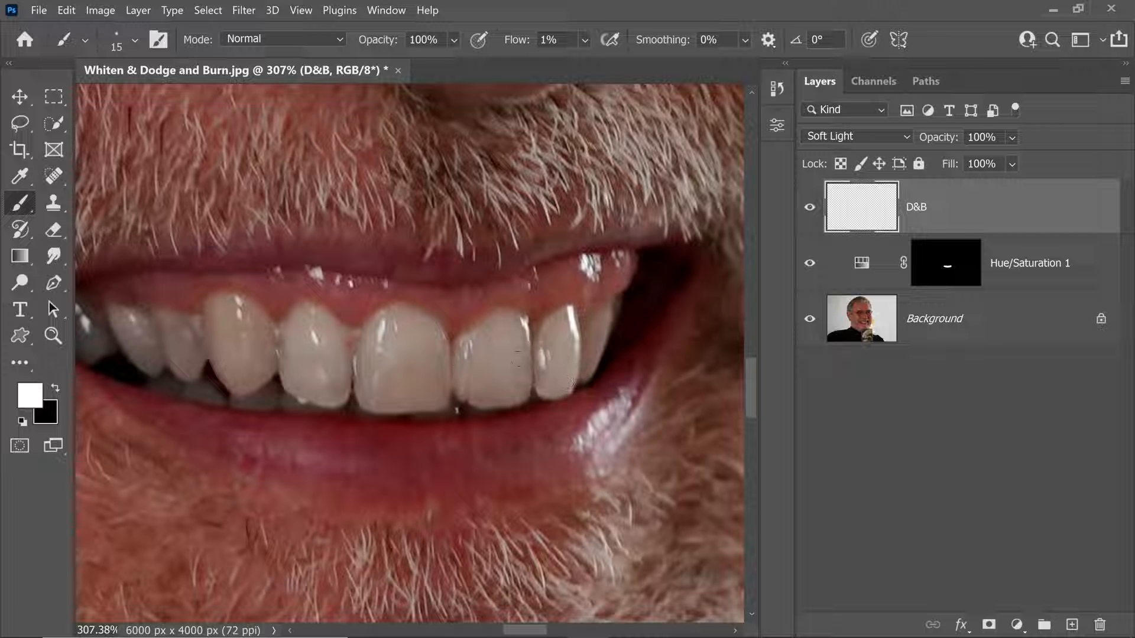
# Dodge the broader dark areas of the canine and the large front tooth with a brush of 20 to 25 px.
pyautogui.press('[')
pyautogui.press(']')
pyautogui.press(']')
pyautogui.press(']')
pyautogui.press(']')
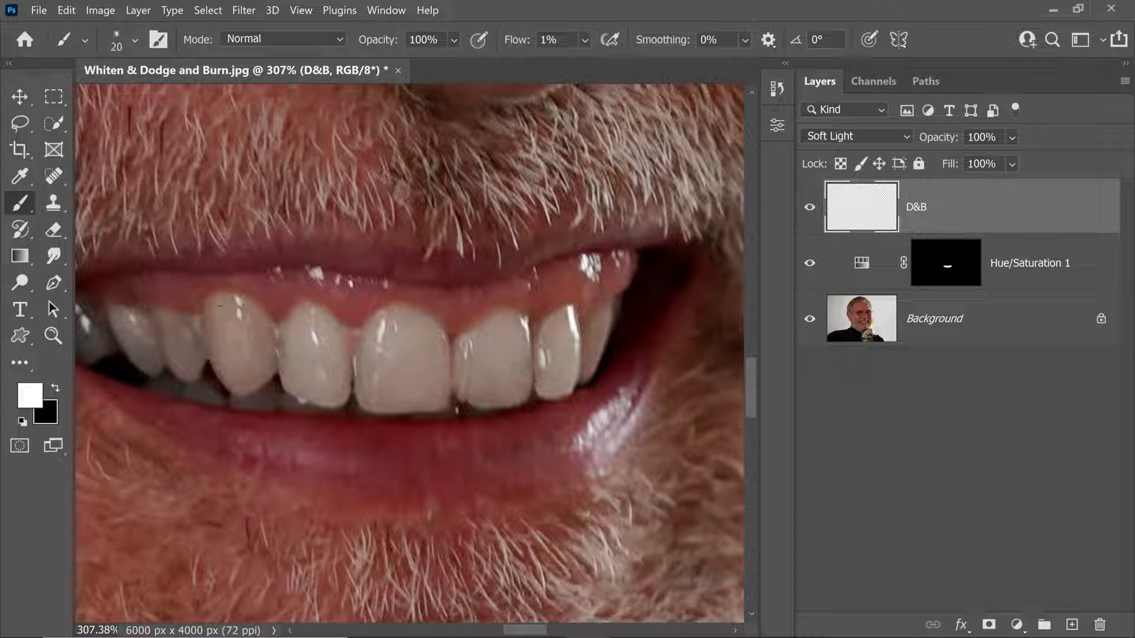
pyautogui.press(']')
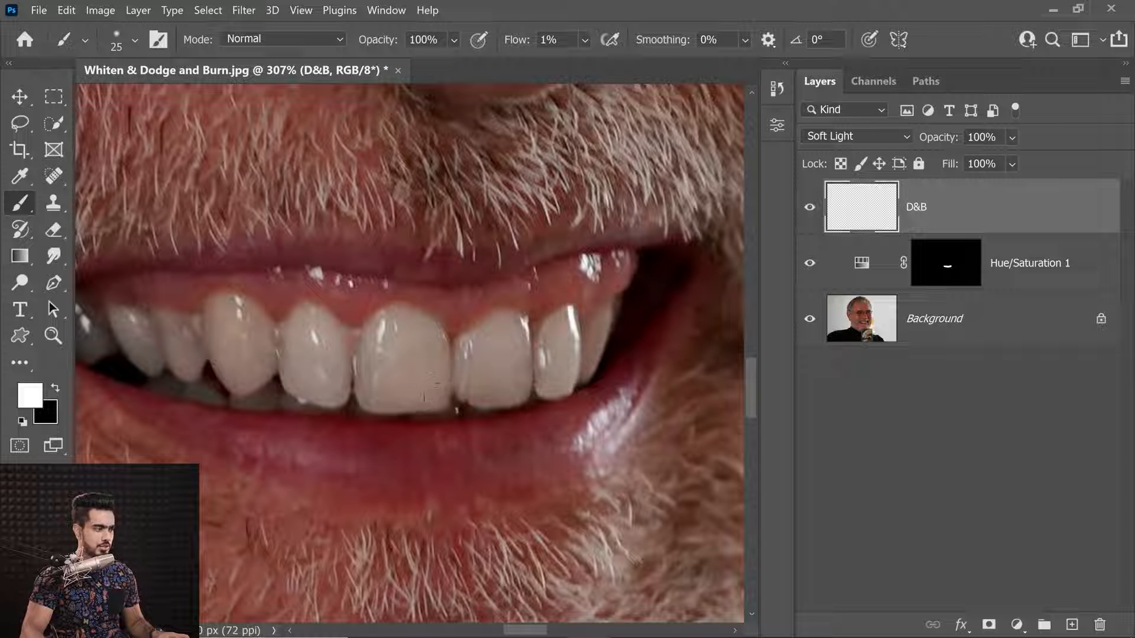
# Compare the canine and its neighbouring teeth up close with the Hue/Saturation 1 adjustment hidden and shown.
pyautogui.keyDown('ctrl'); pyautogui.click(235, 374); pyautogui.keyUp('ctrl')
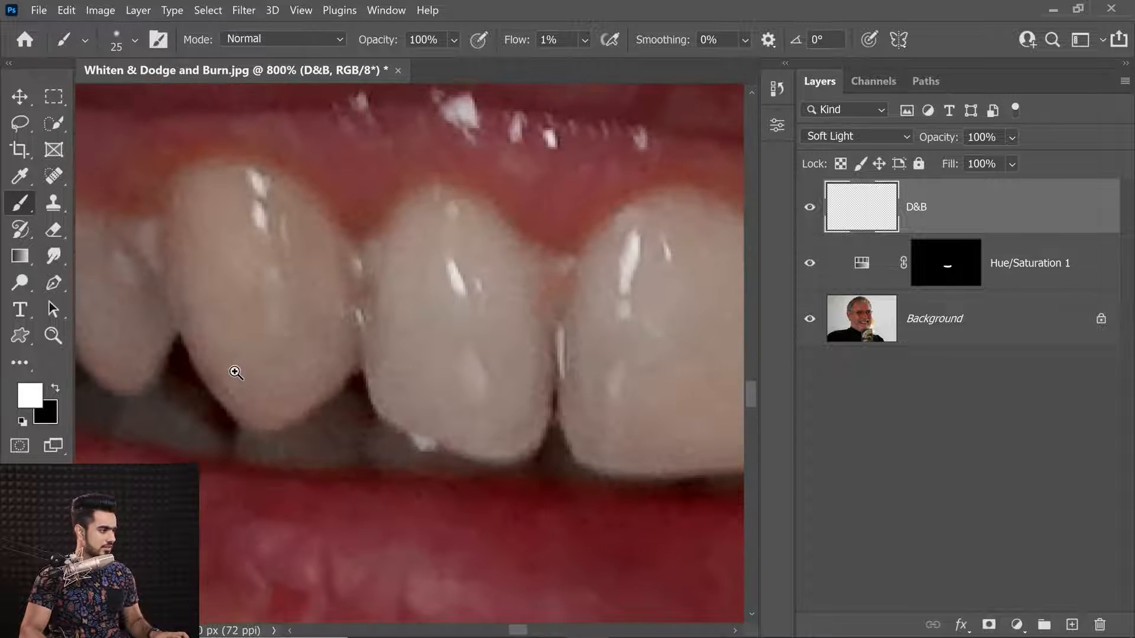
pyautogui.click(809, 263)
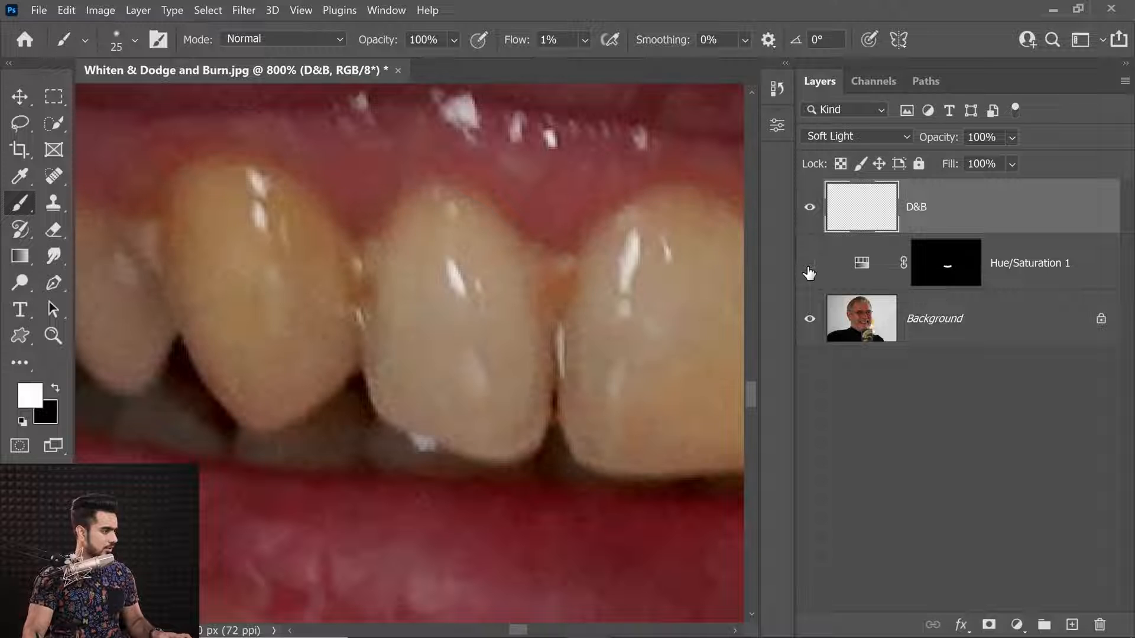
pyautogui.click(810, 263)
pyautogui.moveTo(264, 324); pyautogui.dragTo(441, 307)
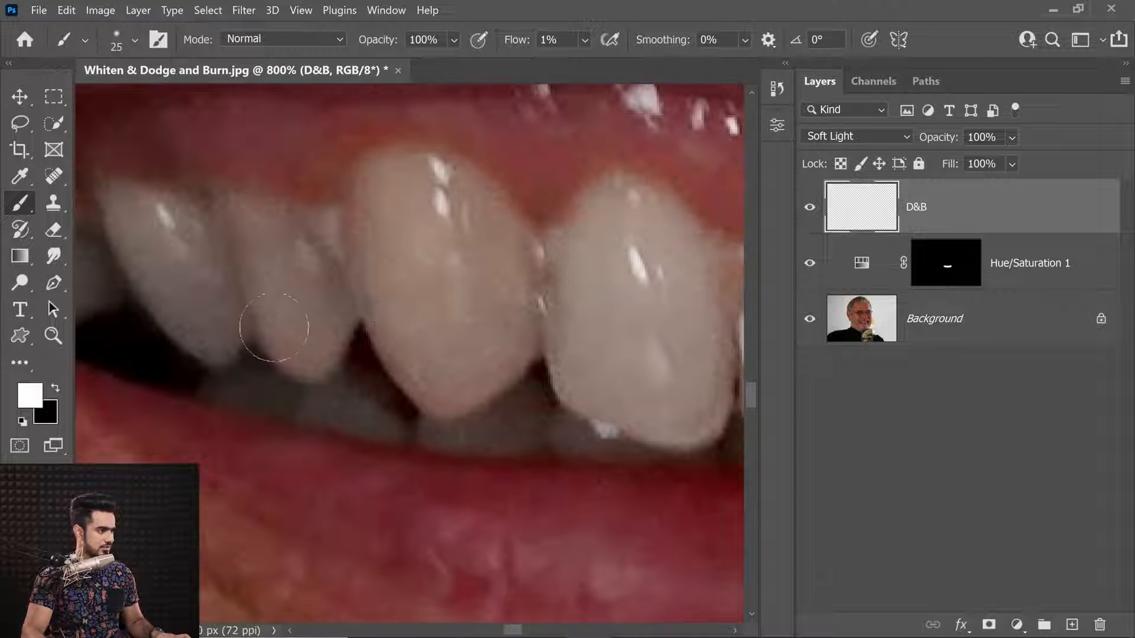
pyautogui.click(809, 263)
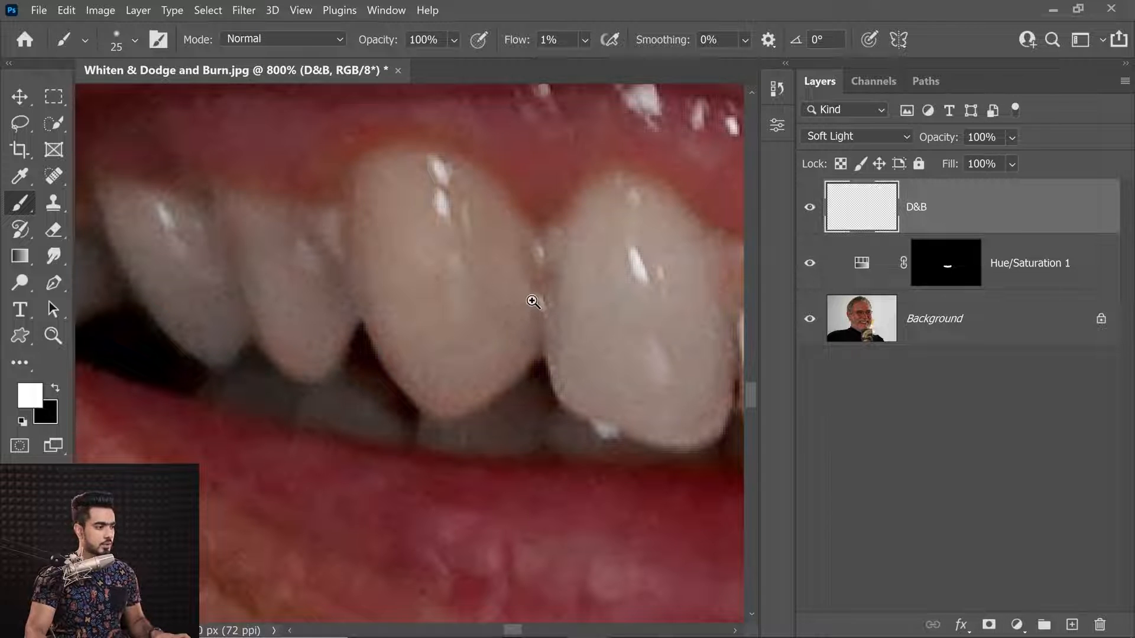
pyautogui.moveTo(525, 307); pyautogui.dragTo(432, 377)
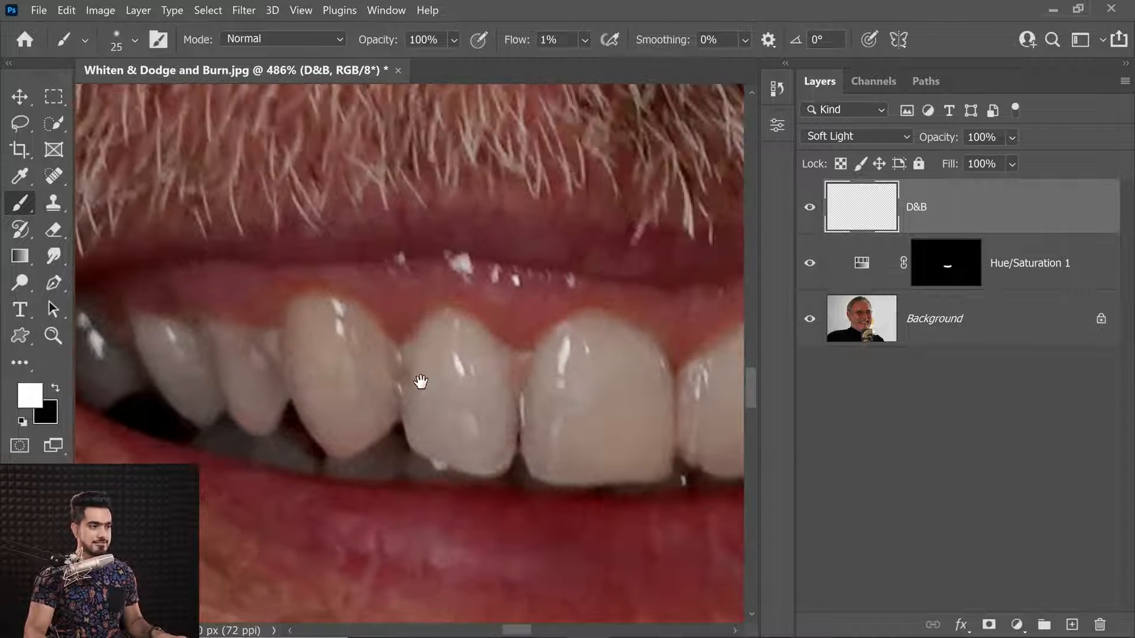
# Add a new layer directly above Hue/Saturation 1 and set the Eyedropper to sample Current & Below.
pyautogui.click(1025, 272)
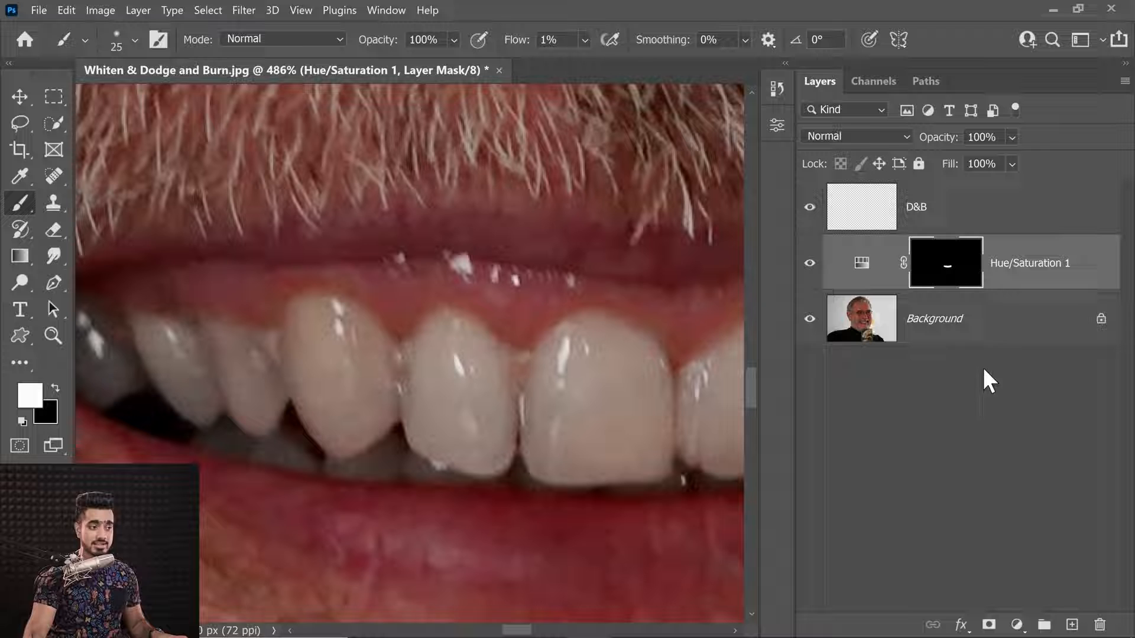
pyautogui.click(1071, 625)
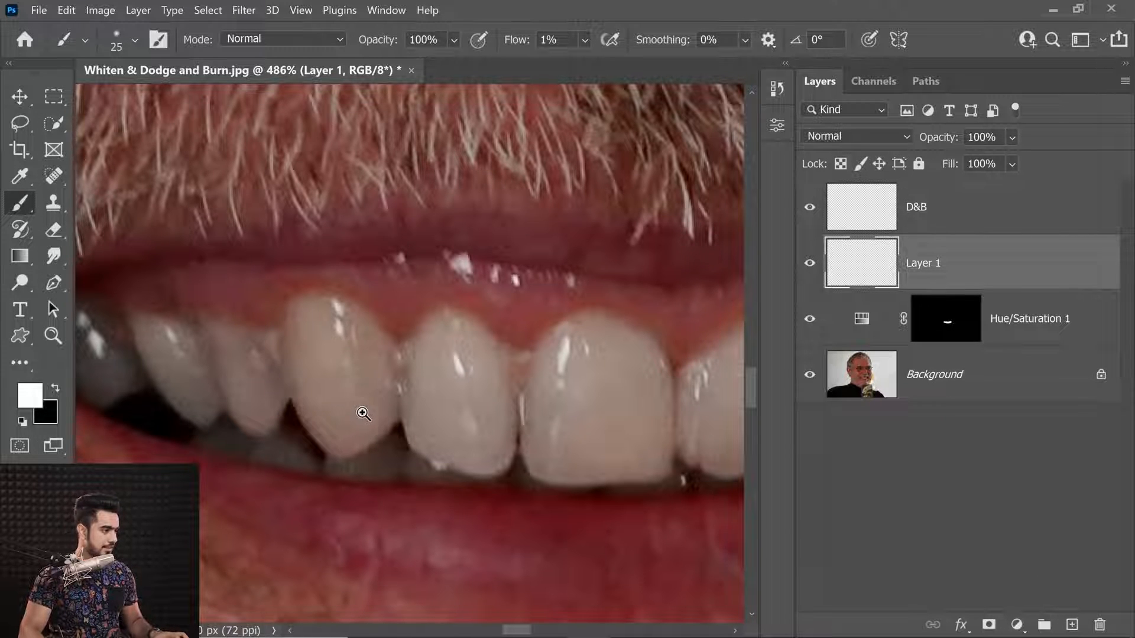
pyautogui.moveTo(362, 410); pyautogui.dragTo(370, 413)
pyautogui.click(19, 178)
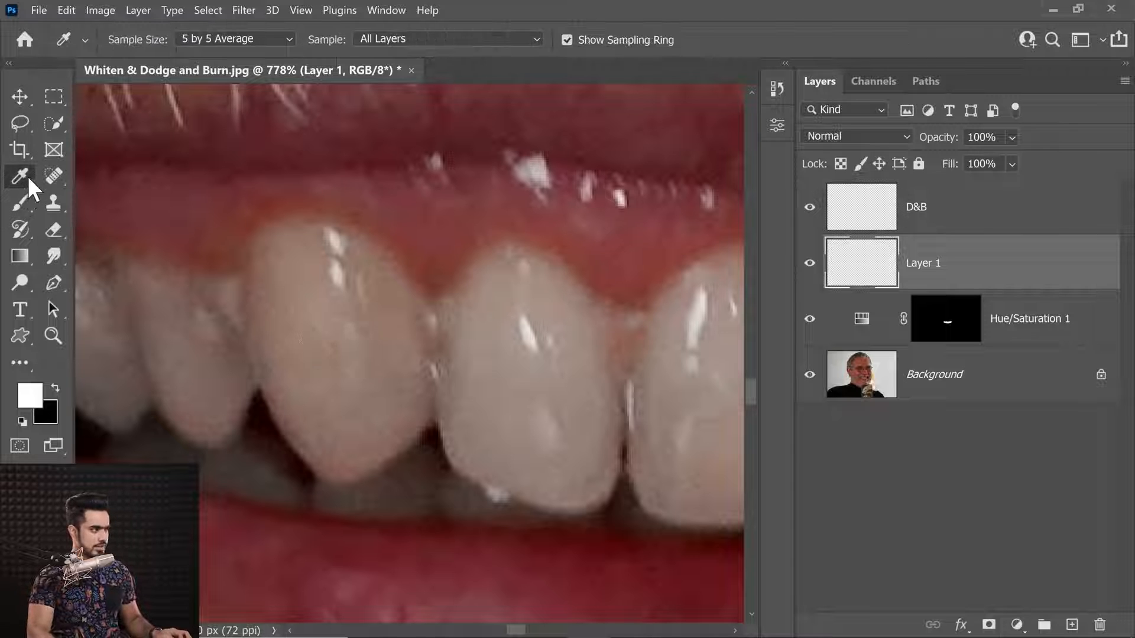
pyautogui.click(395, 38)
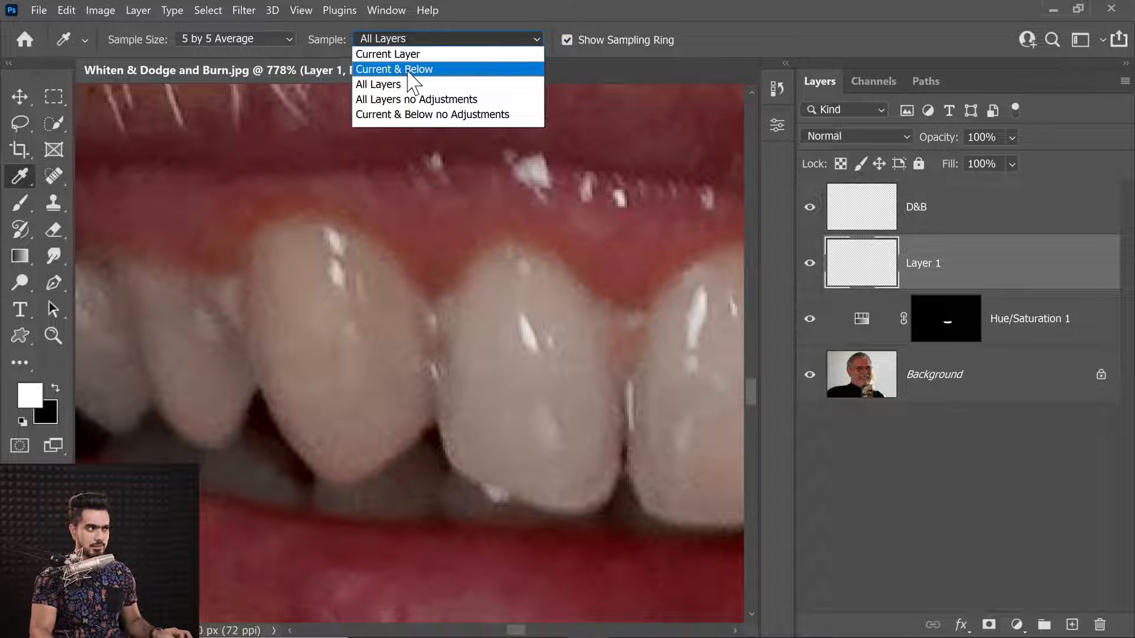
pyautogui.click(405, 70)
# Set the Brush tool's flow to 10% and the new layer's blend mode to Color.
pyautogui.click(15, 207)
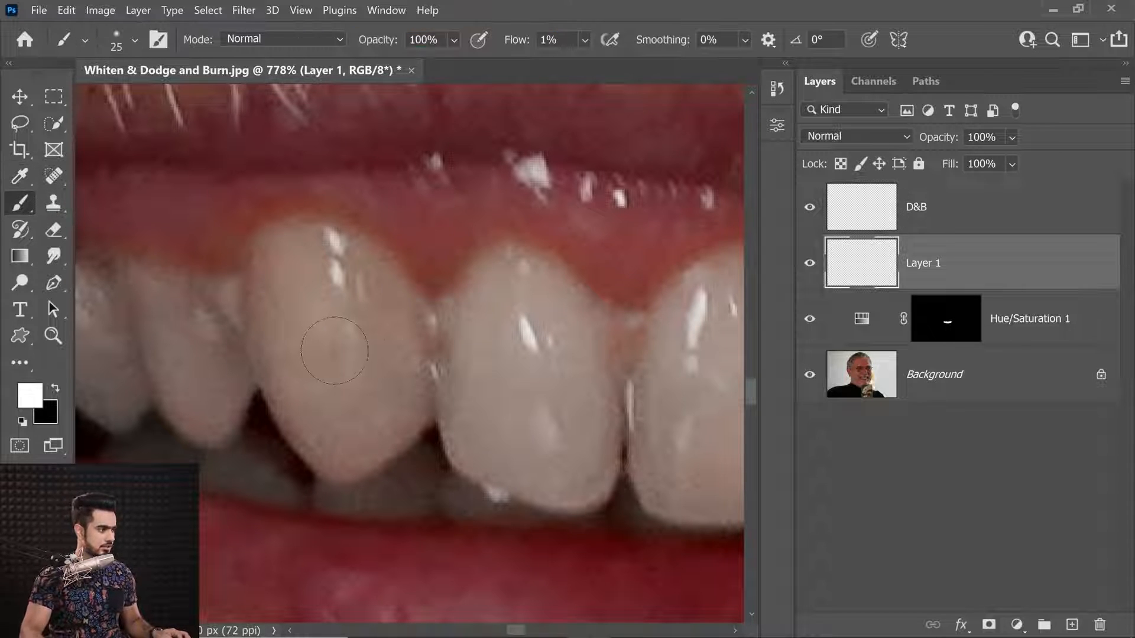
pyautogui.moveTo(512, 47); pyautogui.dragTo(664, 61)
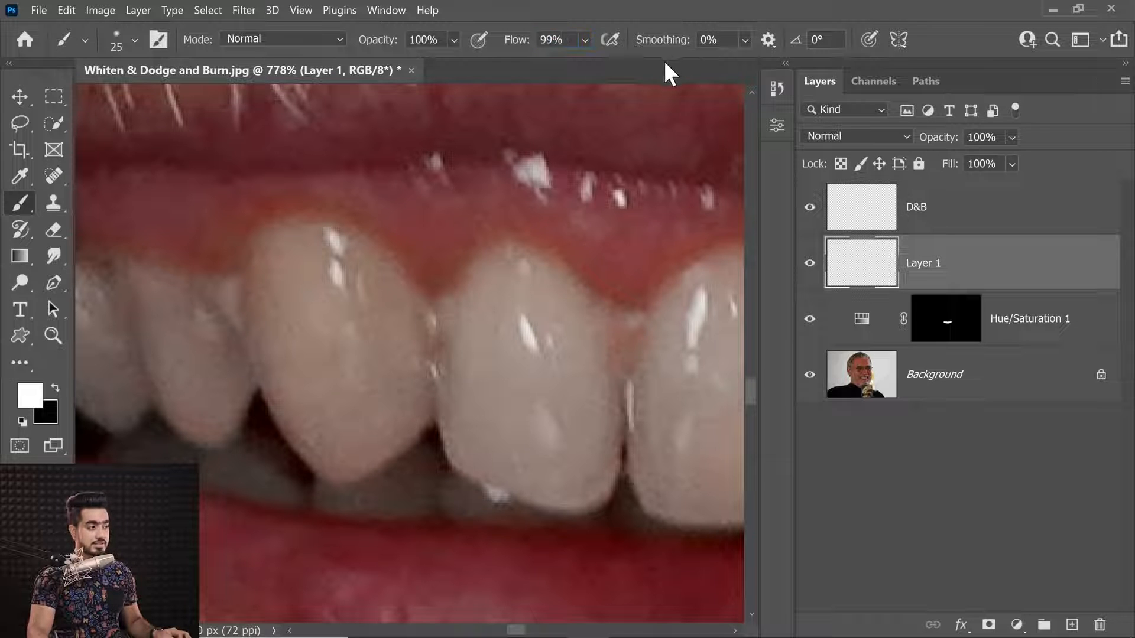
pyautogui.click(508, 45)
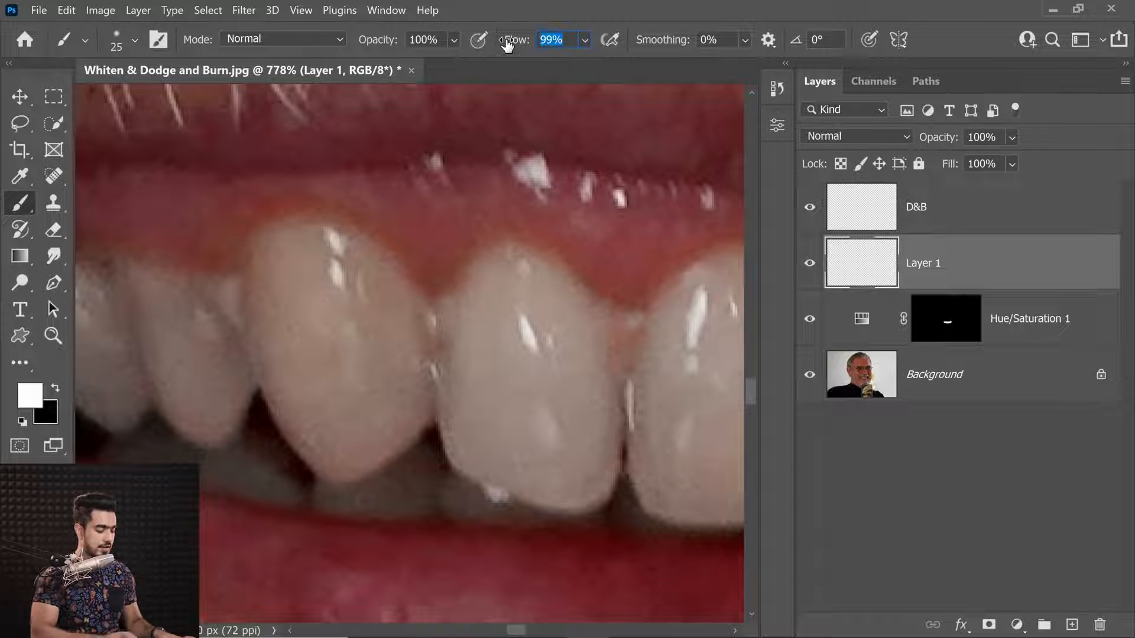
pyautogui.write('10')
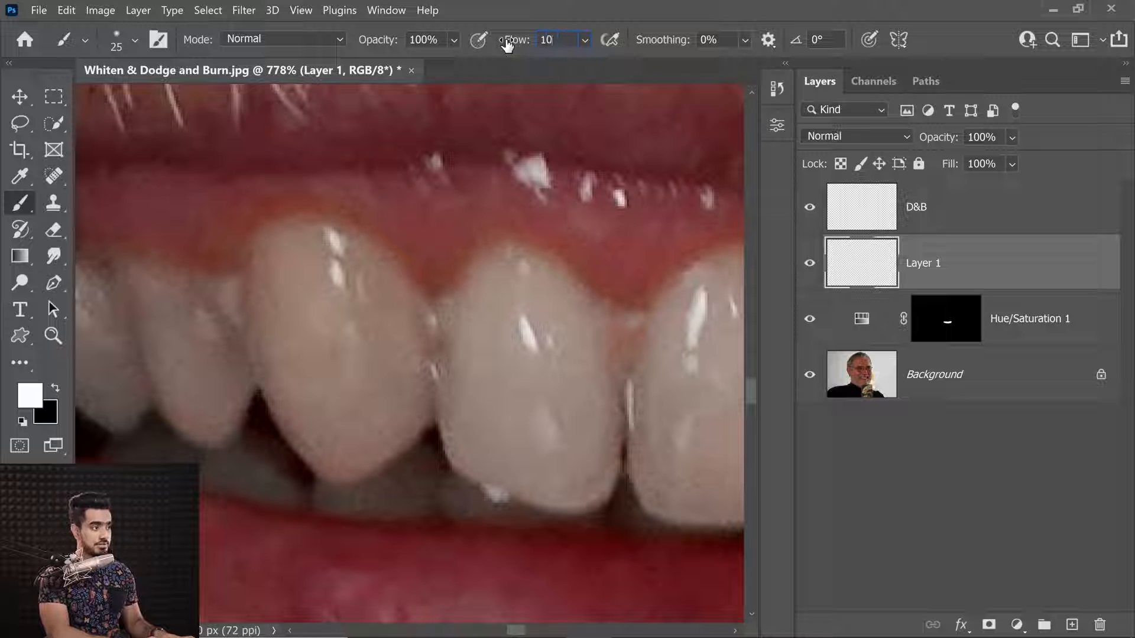
pyautogui.click(870, 140)
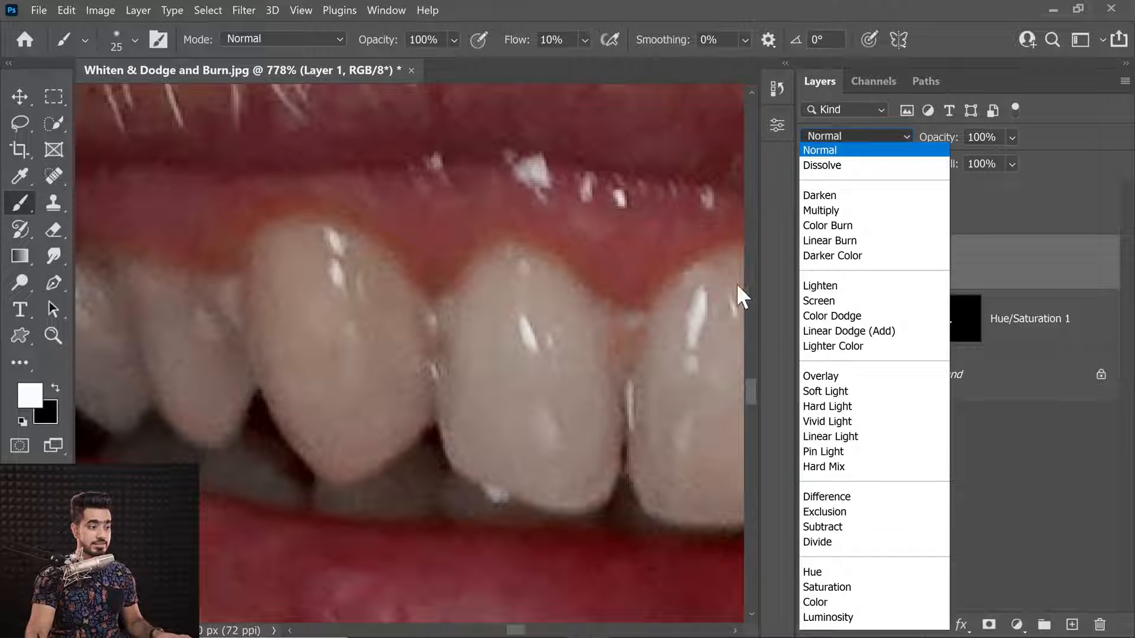
pyautogui.click(819, 601)
# Sample tooth colours around the yellowish canine for a 20 px brush and raise the brush flow to 40%.
pyautogui.moveTo(372, 395); pyautogui.dragTo(439, 341)
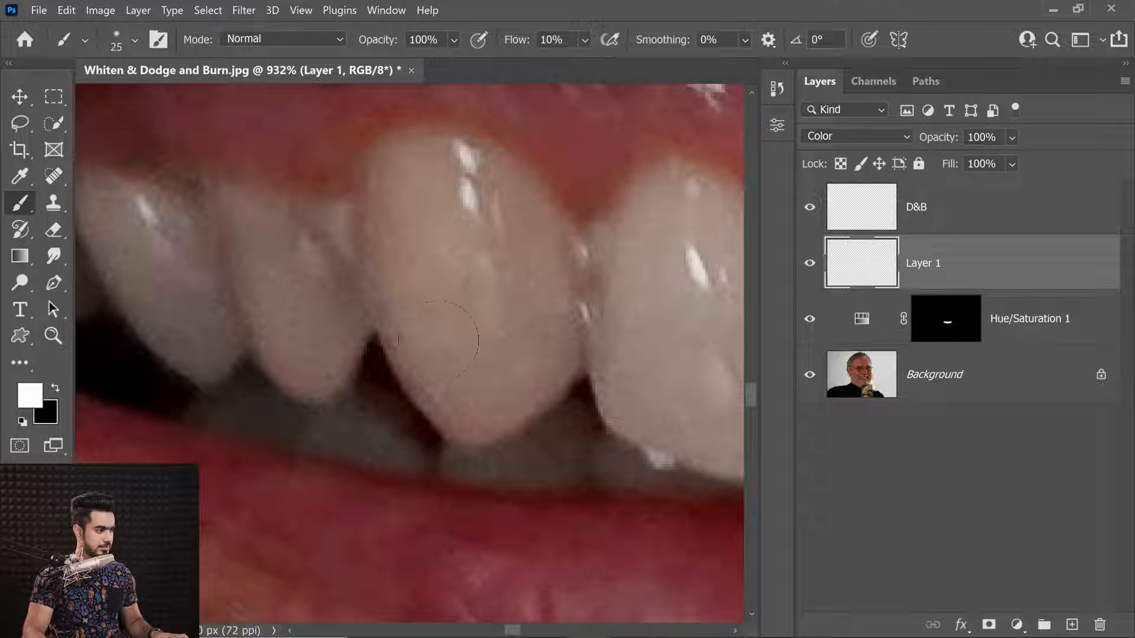
pyautogui.keyDown('alt'); pyautogui.click(415, 326); pyautogui.keyUp('alt')
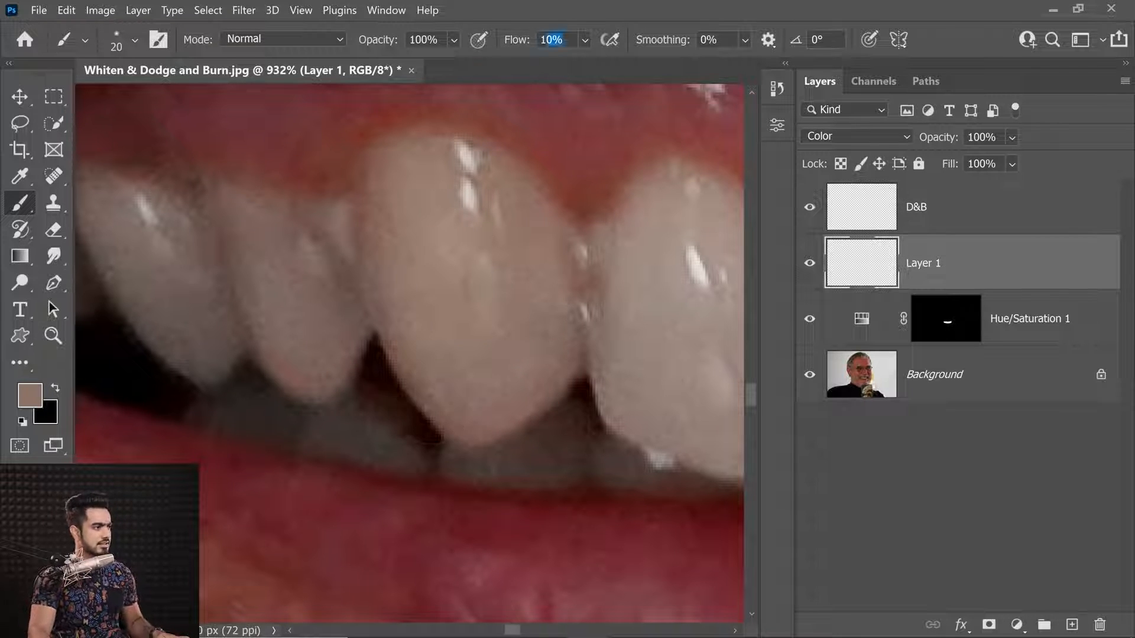
pyautogui.write('40')
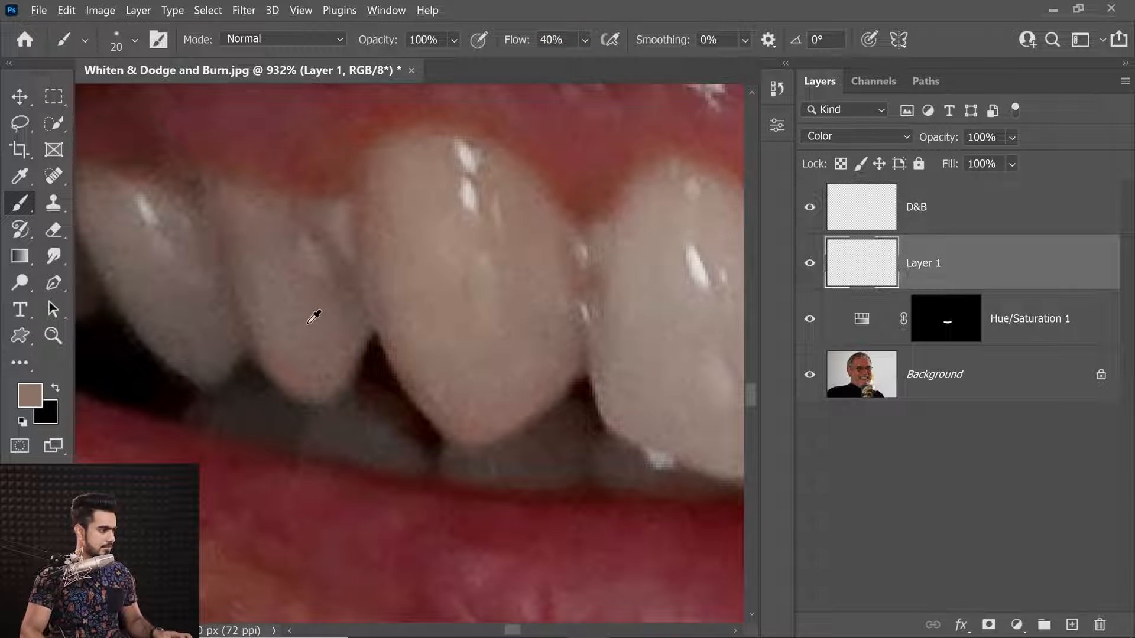
pyautogui.keyDown('alt'); pyautogui.click(448, 304); pyautogui.keyUp('alt')
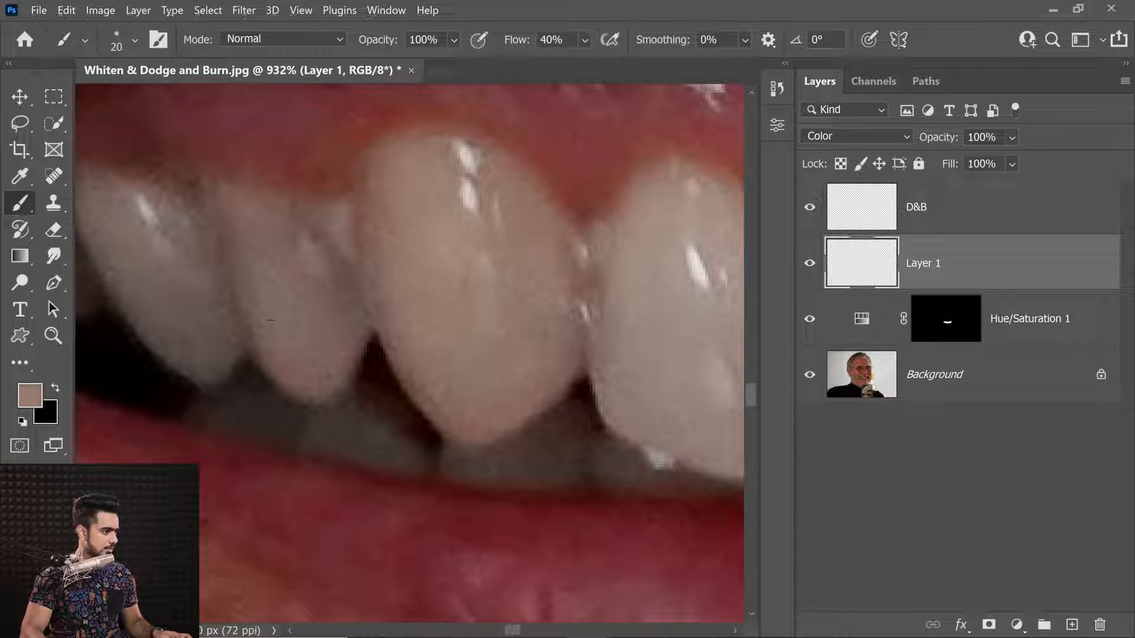
# Paint colours sampled from the two small teeth beside the canine over their discoloured lower tips.
pyautogui.keyDown('alt'); pyautogui.click(289, 324); pyautogui.keyUp('alt')
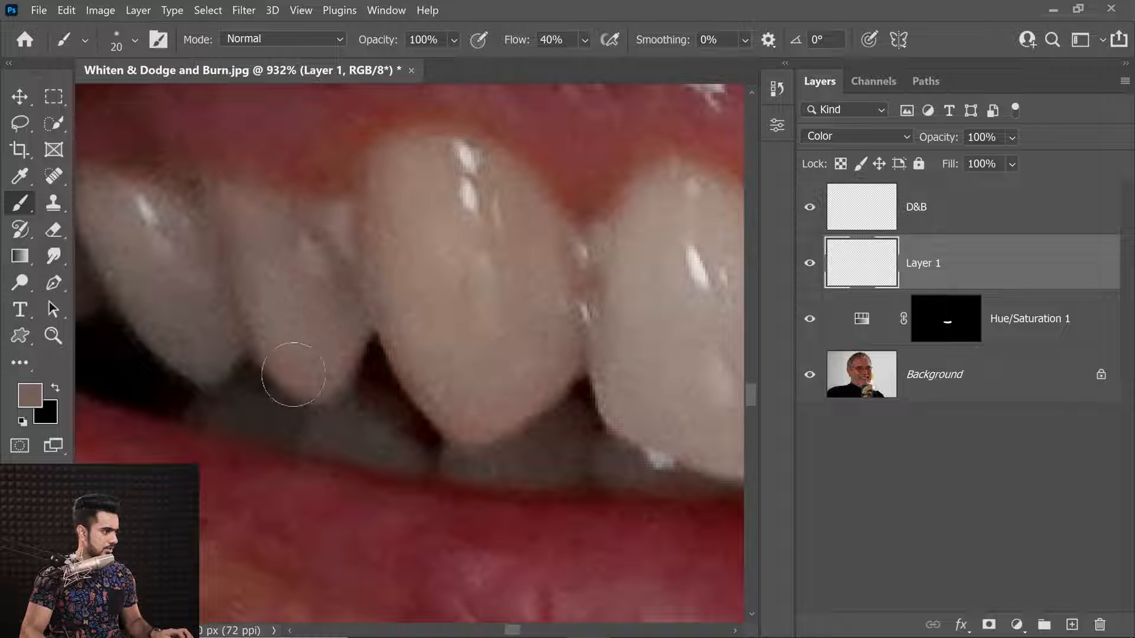
pyautogui.moveTo(294, 374)
pyautogui.mouseDown()
pyautogui.moveTo(307, 403)
pyautogui.moveTo(353, 365)
pyautogui.moveTo(357, 383)
pyautogui.moveTo(415, 379)
pyautogui.mouseUp()
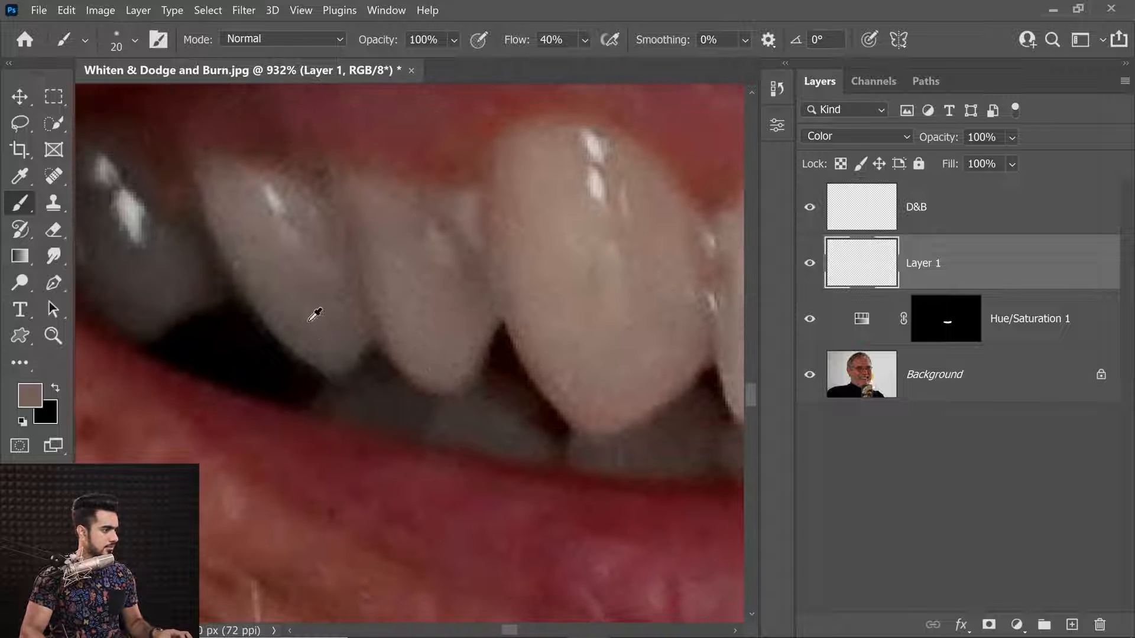
pyautogui.keyDown('alt'); pyautogui.click(296, 308); pyautogui.keyUp('alt')
pyautogui.moveTo(347, 335); pyautogui.dragTo(334, 347)
# Paint a sampled tooth colour over the discoloured lower edges of the large front teeth.
pyautogui.moveTo(600, 343); pyautogui.dragTo(197, 347)
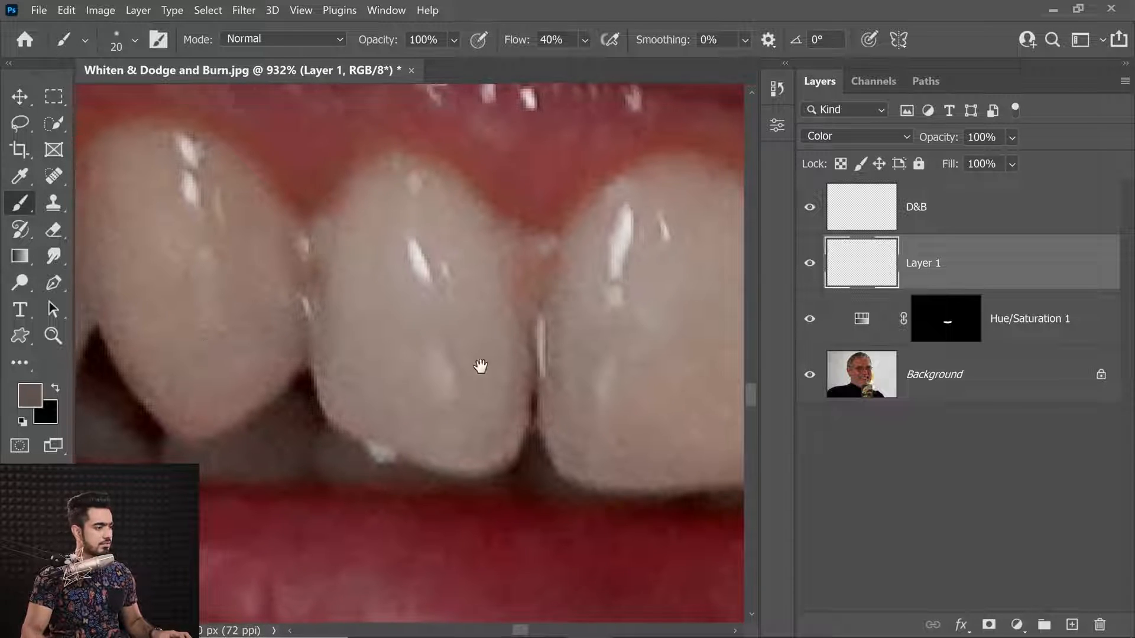
pyautogui.moveTo(698, 408); pyautogui.dragTo(489, 459)
pyautogui.moveTo(371, 408); pyautogui.dragTo(481, 411)
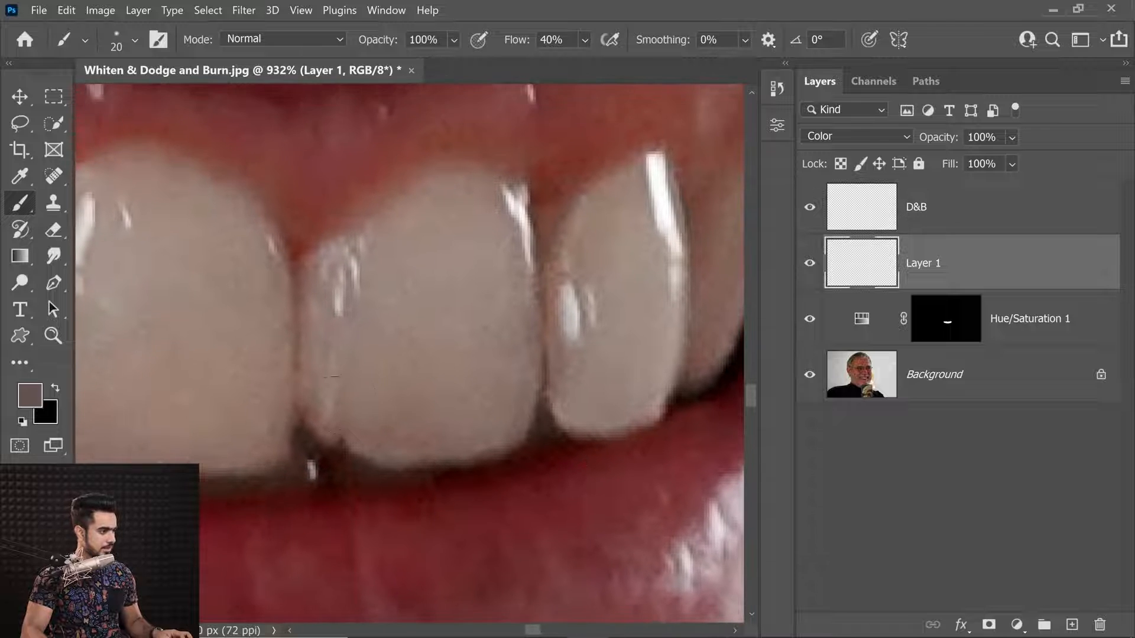
pyautogui.keyDown('alt'); pyautogui.click(357, 397); pyautogui.keyUp('alt')
pyautogui.moveTo(304, 413); pyautogui.dragTo(353, 440)
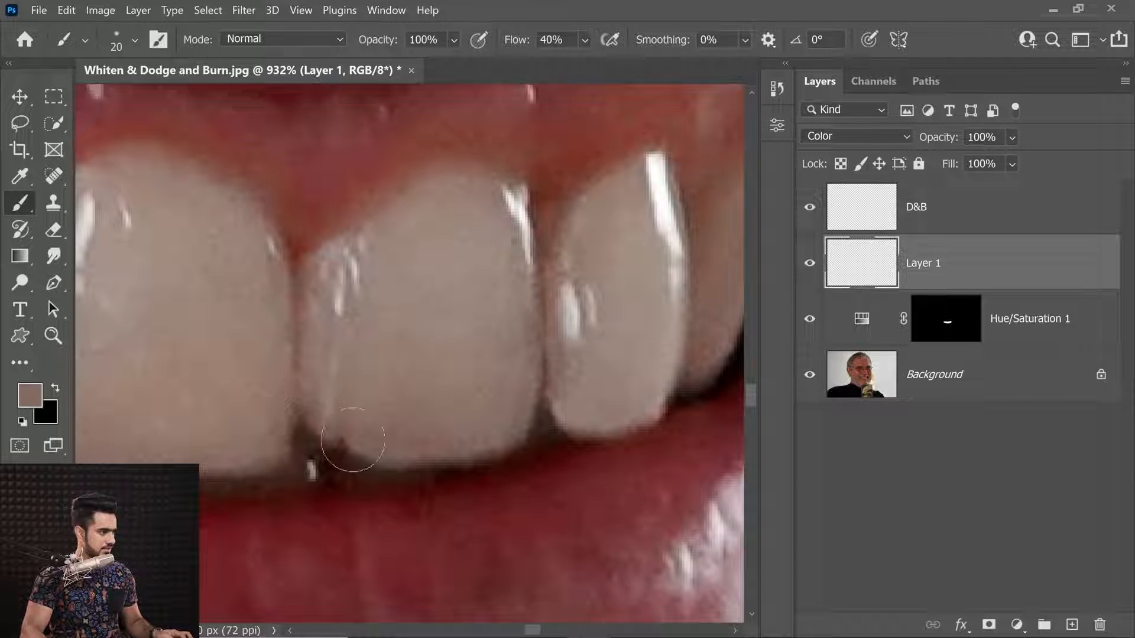
# Paint colours sampled from the second large front tooth over its discoloured edges.
pyautogui.moveTo(489, 368); pyautogui.dragTo(540, 419)
pyautogui.keyDown('alt'); pyautogui.click(370, 376); pyautogui.keyUp('alt')
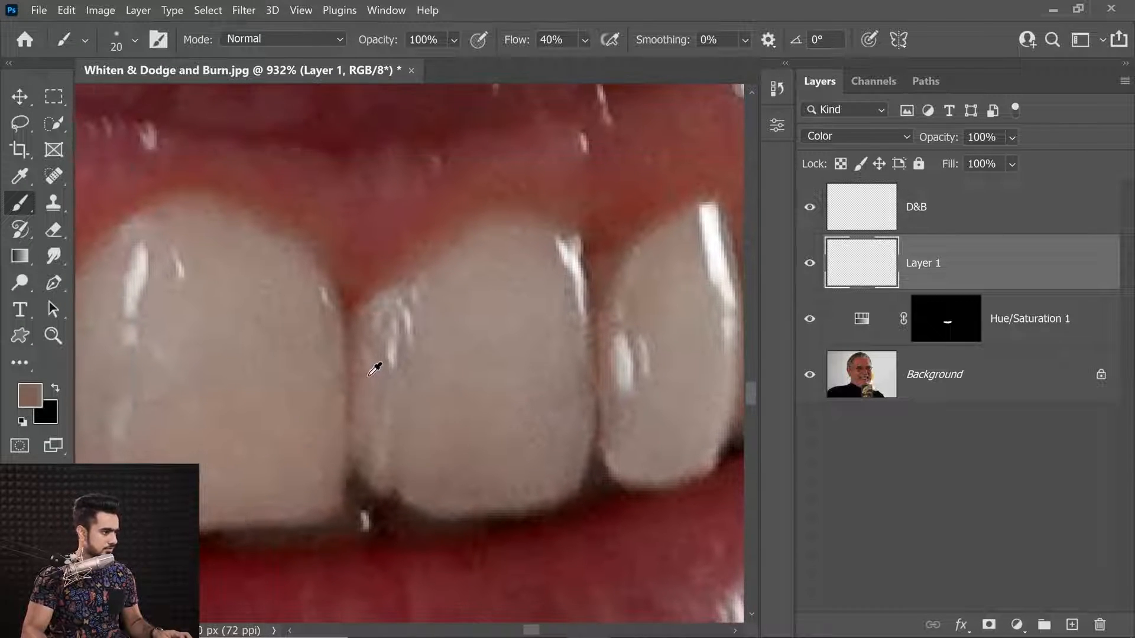
pyautogui.moveTo(593, 368); pyautogui.dragTo(367, 375)
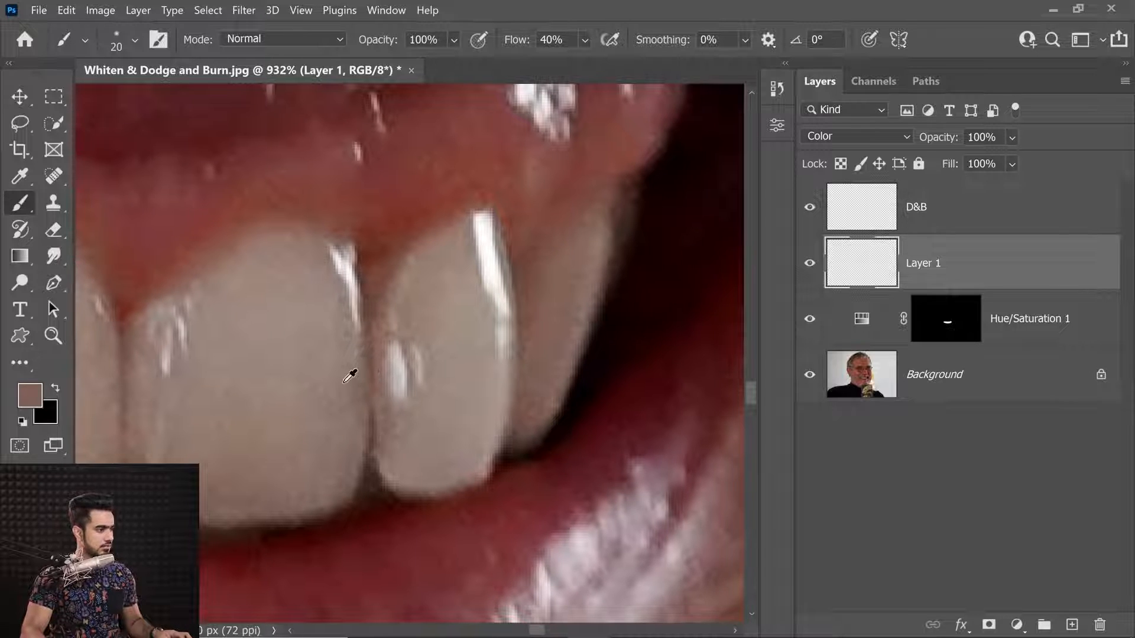
pyautogui.keyDown('alt'); pyautogui.click(344, 384); pyautogui.keyUp('alt')
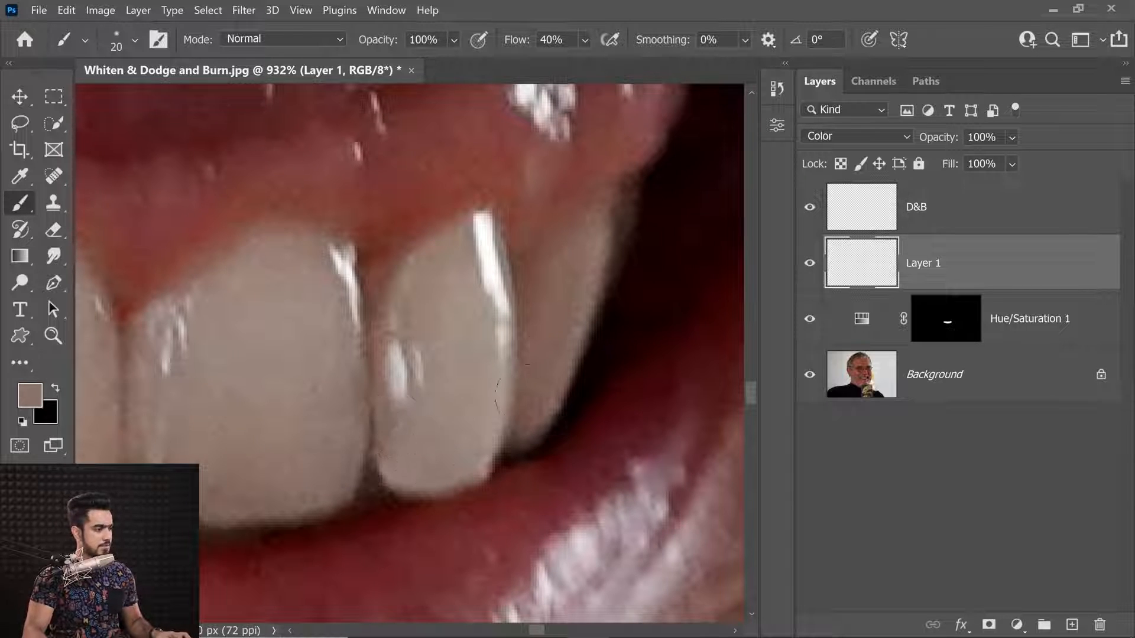
# Paint a sampled tooth colour over the reddish rearmost tooth at the dark mouth corner, using 100% brush opacity.
pyautogui.keyDown('alt'); pyautogui.click(505, 385); pyautogui.keyUp('alt')
pyautogui.press('1')
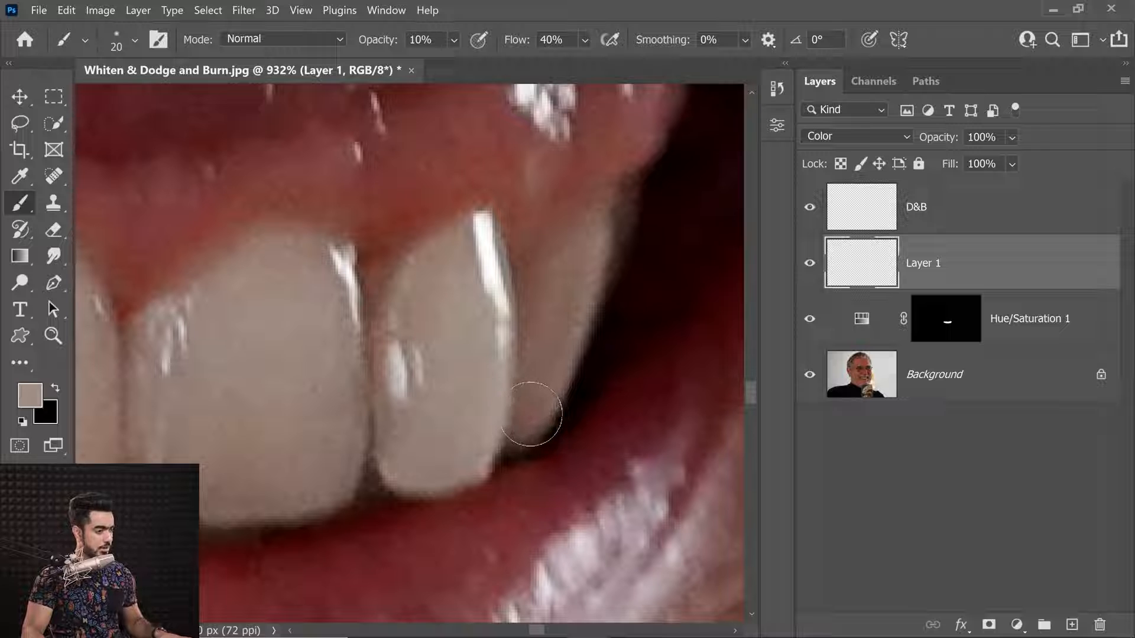
pyautogui.keyDown('alt'); pyautogui.moveTo(532, 408); pyautogui.dragTo(531, 425); pyautogui.keyUp('alt')
pyautogui.press('0')
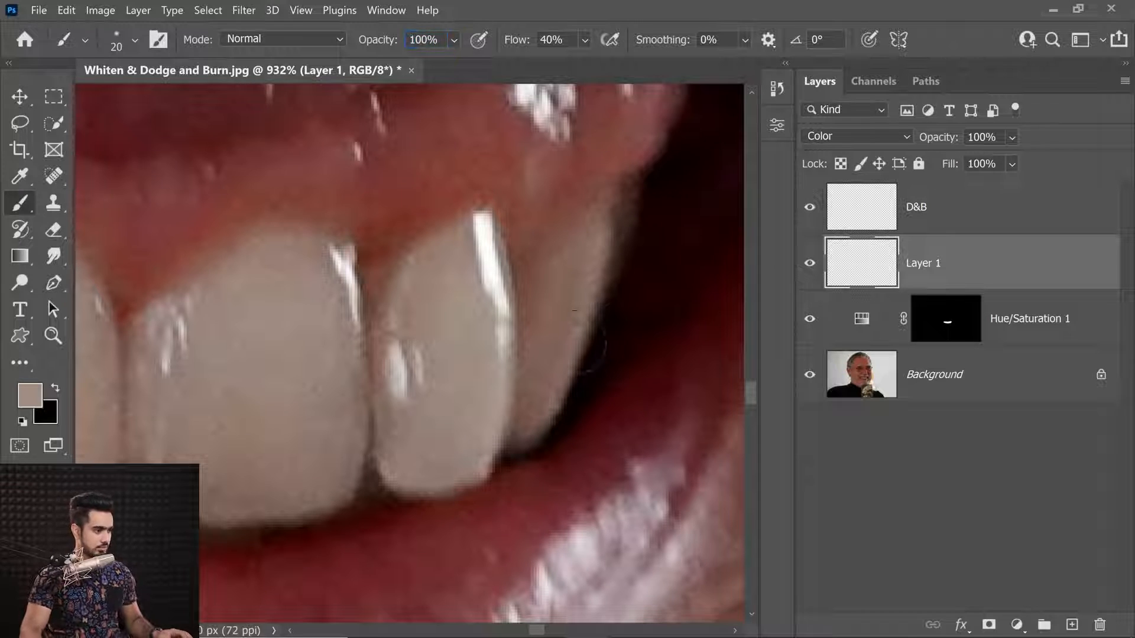
pyautogui.keyDown('alt'); pyautogui.click(554, 362); pyautogui.keyUp('alt')
pyautogui.keyDown('alt'); pyautogui.click(568, 310); pyautogui.keyUp('alt')
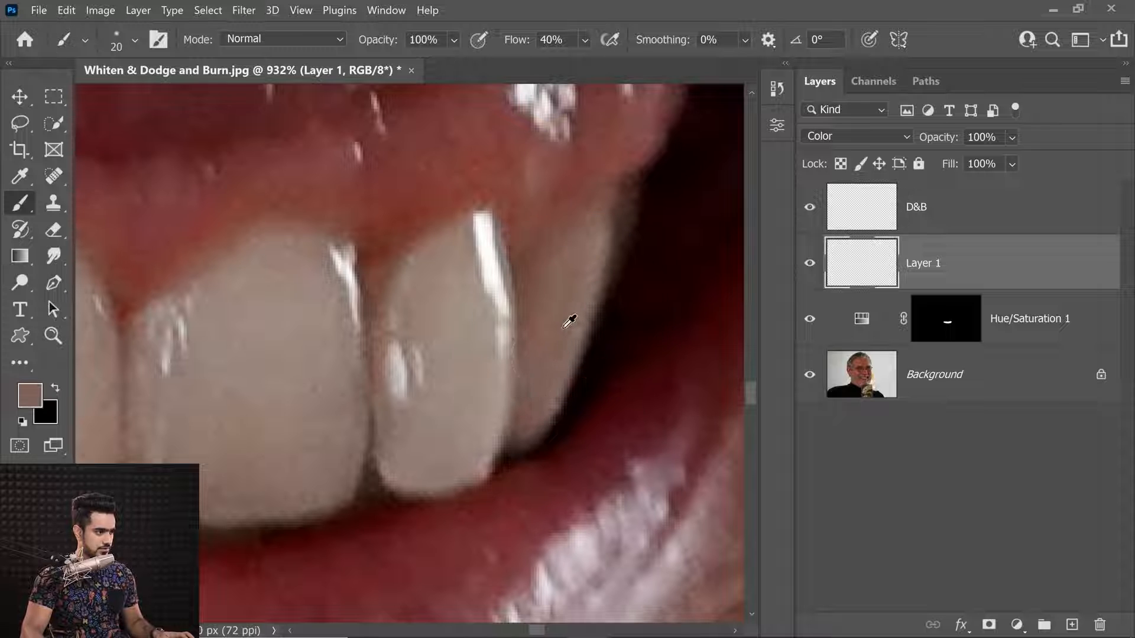
pyautogui.moveTo(549, 357); pyautogui.dragTo(539, 402)
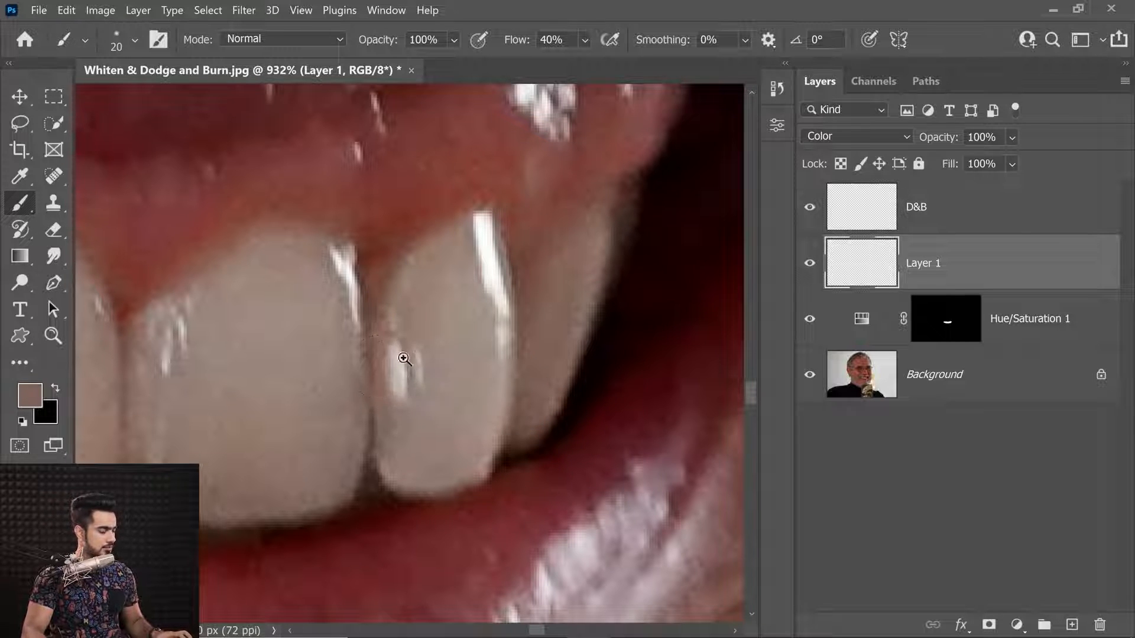
# Paint nearby sampled colours over the reddish gaps around the opposite canine and the tips of the small teeth behind it.
pyautogui.moveTo(403, 358); pyautogui.dragTo(367, 367)
pyautogui.moveTo(303, 387); pyautogui.dragTo(537, 398)
pyautogui.moveTo(379, 393)
pyautogui.mouseDown()
pyautogui.moveTo(274, 380)
pyautogui.moveTo(228, 396)
pyautogui.moveTo(249, 393)
pyautogui.moveTo(279, 415)
pyautogui.mouseUp()
pyautogui.keyDown('alt'); pyautogui.click(308, 370); pyautogui.keyUp('alt')
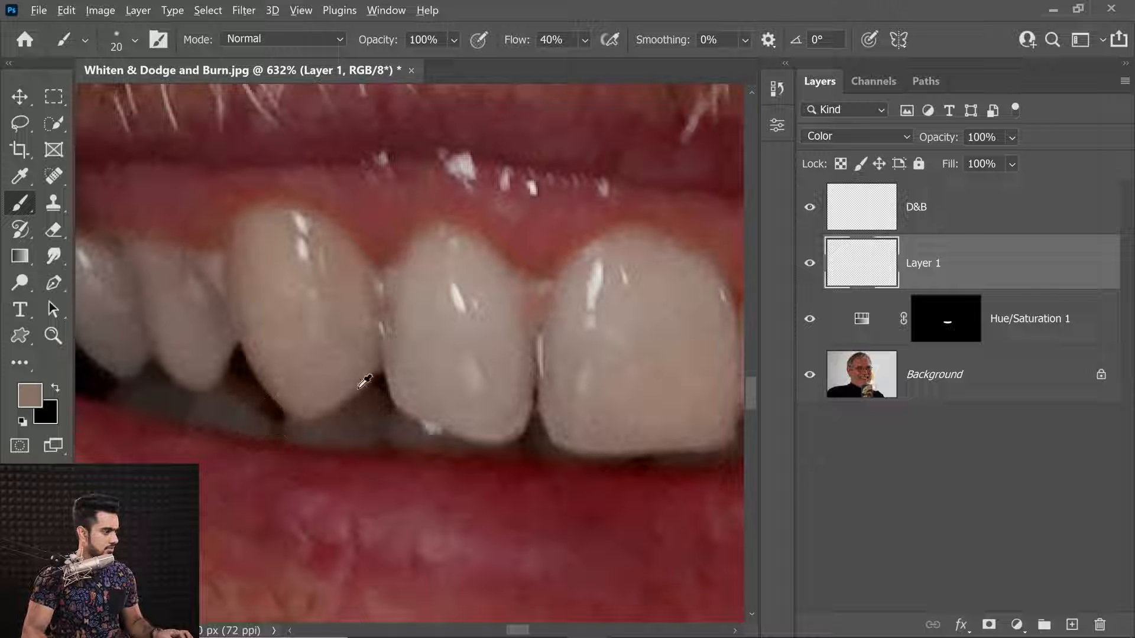
pyautogui.keyDown('alt'); pyautogui.click(385, 414); pyautogui.keyUp('alt')
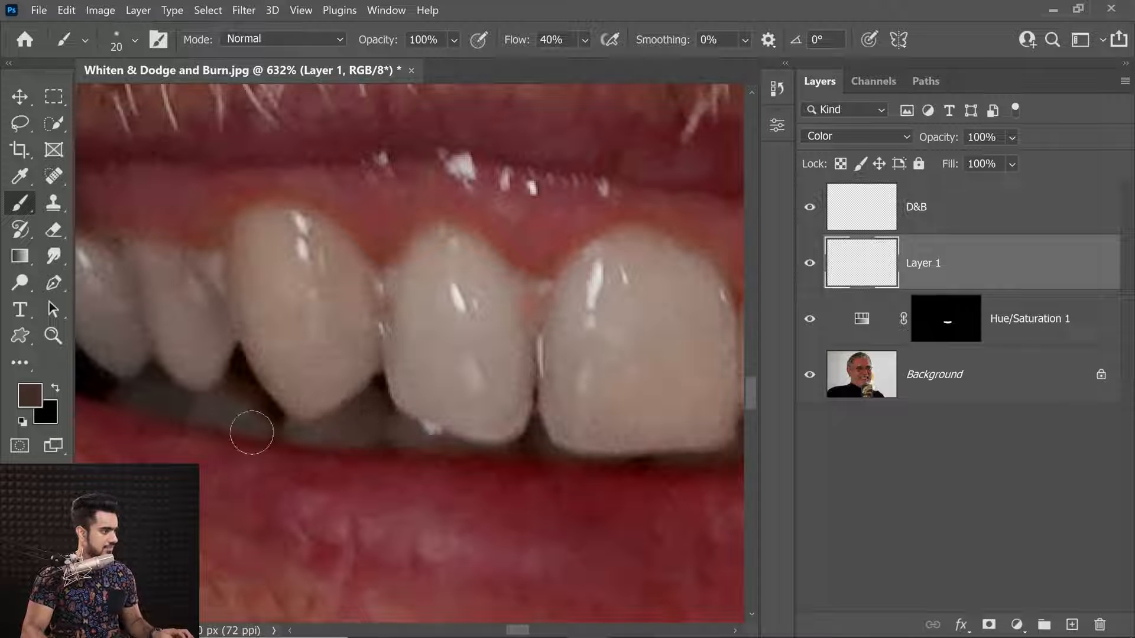
pyautogui.keyDown('alt'); pyautogui.click(235, 411); pyautogui.keyUp('alt')
pyautogui.moveTo(241, 393)
pyautogui.mouseDown()
pyautogui.moveTo(278, 418)
pyautogui.moveTo(241, 394)
pyautogui.mouseUp()
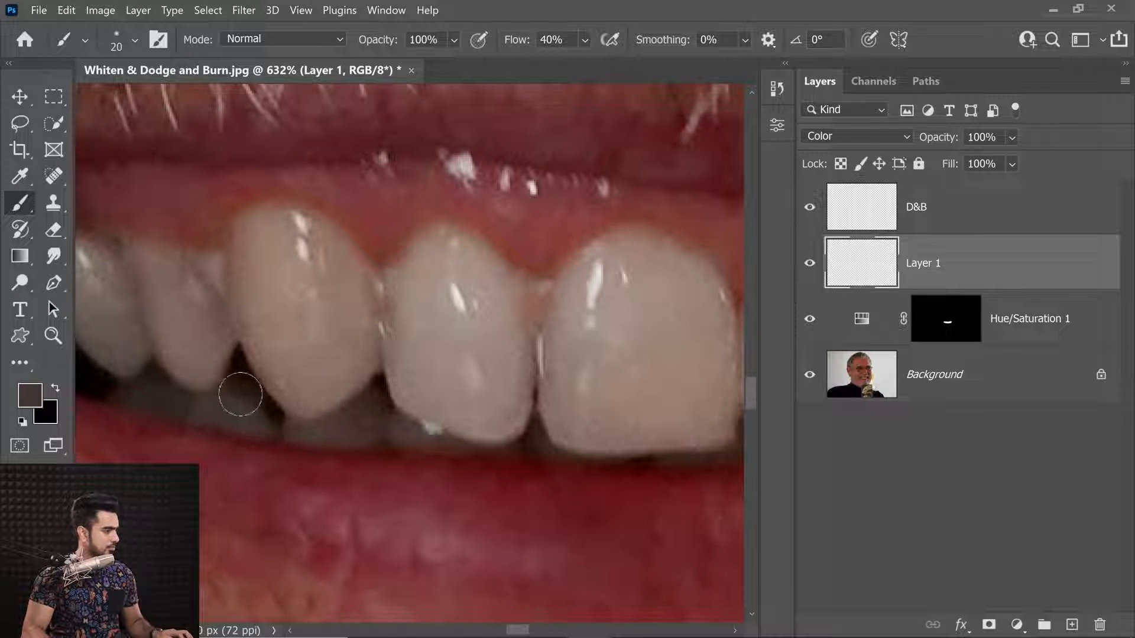
pyautogui.keyDown('alt'); pyautogui.click(200, 360); pyautogui.keyUp('alt')
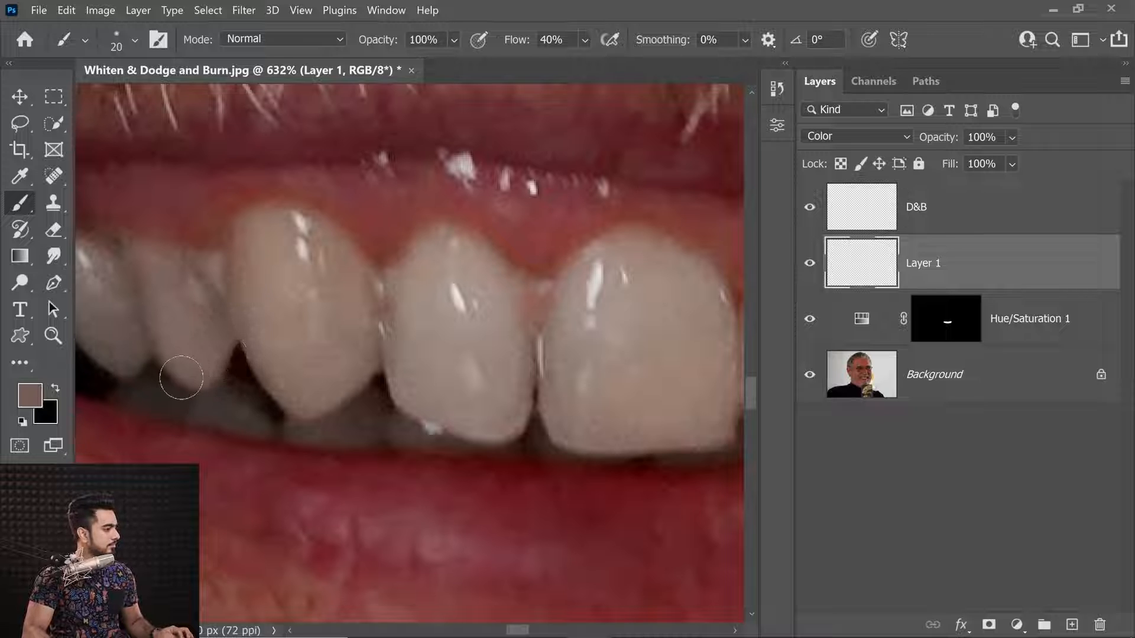
pyautogui.keyDown('alt'); pyautogui.click(134, 338); pyautogui.keyUp('alt')
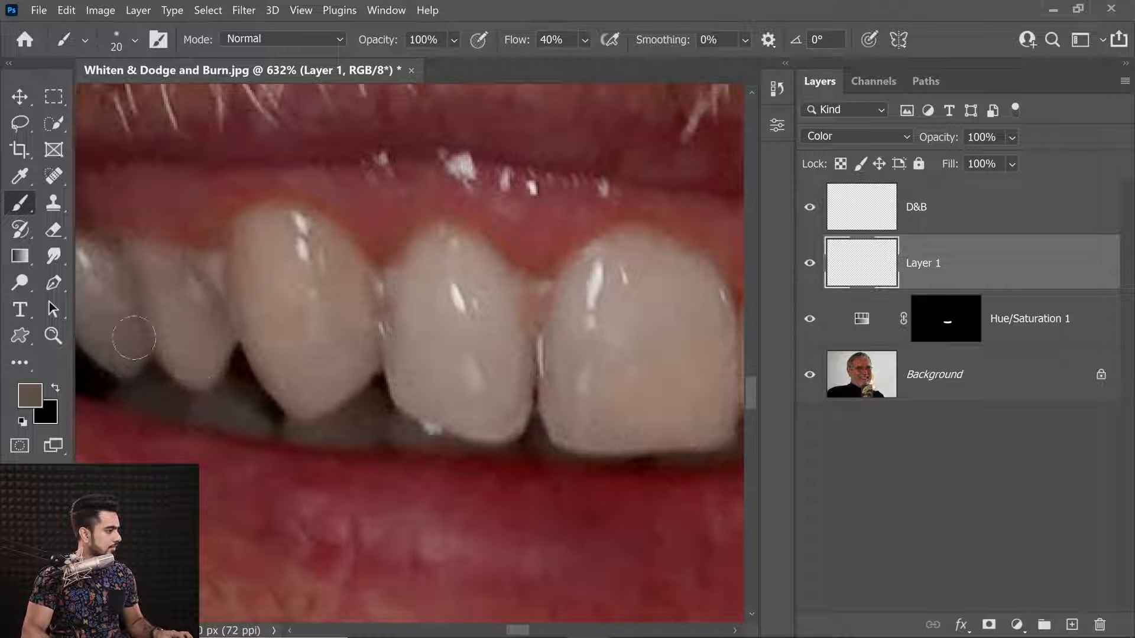
# Compare the tooth colours along the whole smile with Layer 1 hidden and shown.
pyautogui.moveTo(365, 344); pyautogui.dragTo(564, 317)
pyautogui.scroll(3, 564, 317)
pyautogui.scroll(-4, 585, 321)
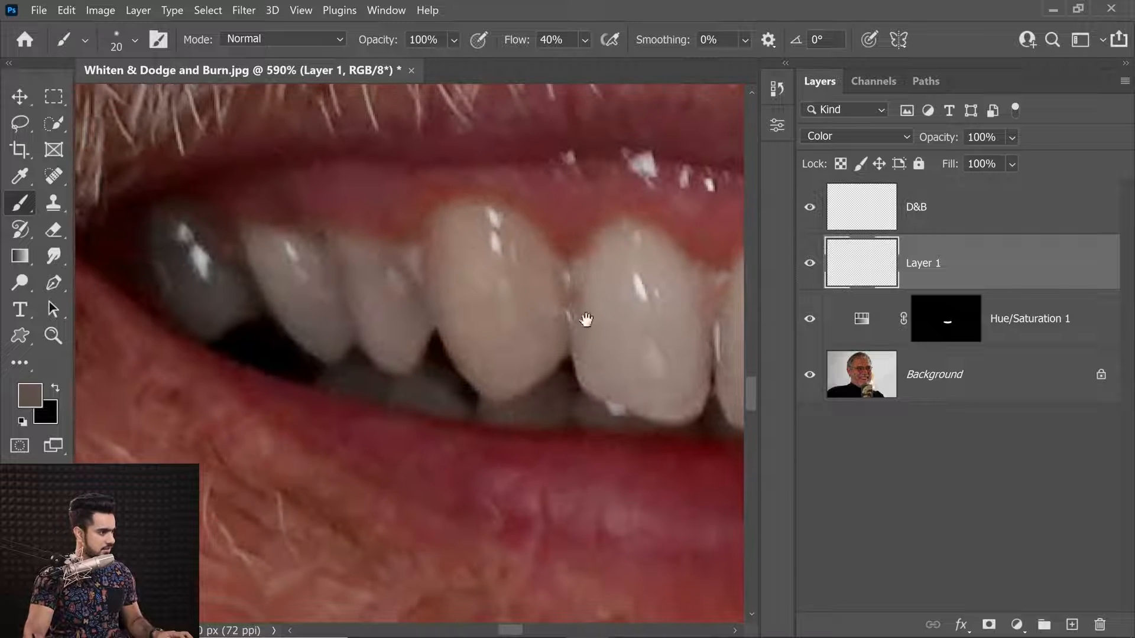
pyautogui.click(810, 269)
pyautogui.scroll(3, 474, 354)
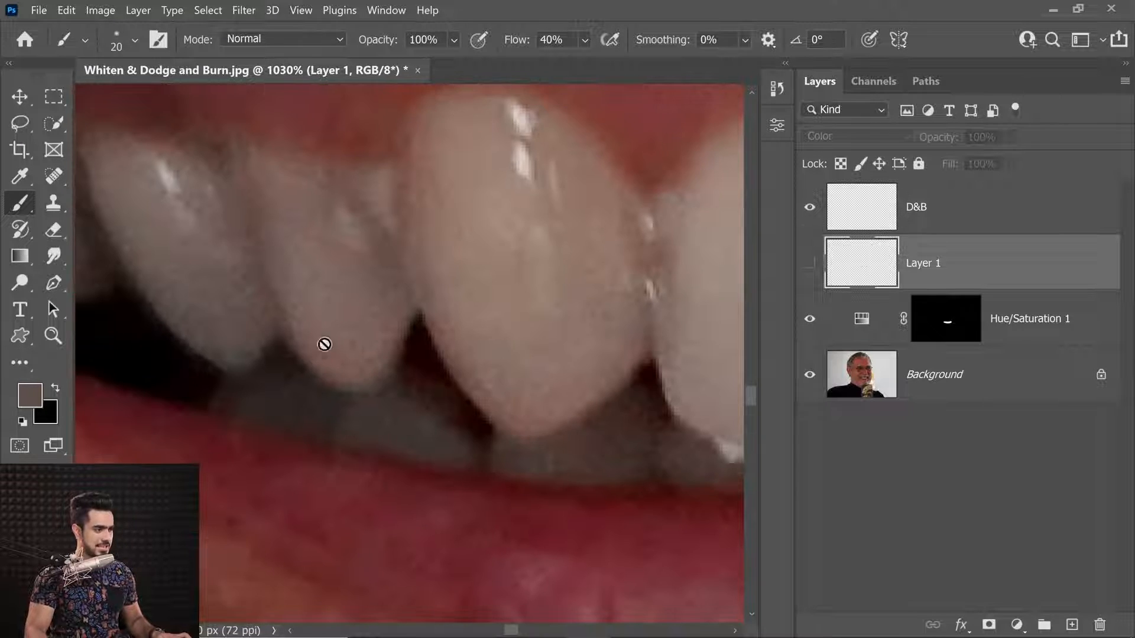
pyautogui.moveTo(325, 344); pyautogui.dragTo(733, 414)
pyautogui.scroll(-3, 557, 397)
pyautogui.moveTo(557, 396); pyautogui.dragTo(473, 376)
pyautogui.click(809, 269)
pyautogui.moveTo(589, 395); pyautogui.dragTo(549, 406)
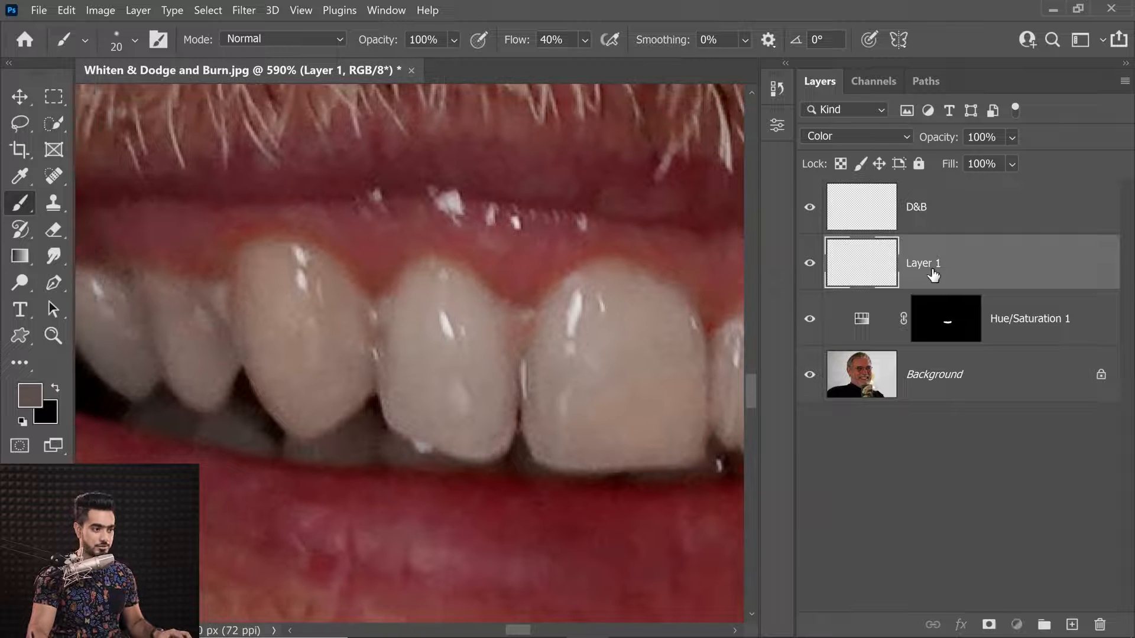
# Rename Layer 1 as Color Correction.
pyautogui.doubleClick(922, 263)
pyautogui.write('Co')
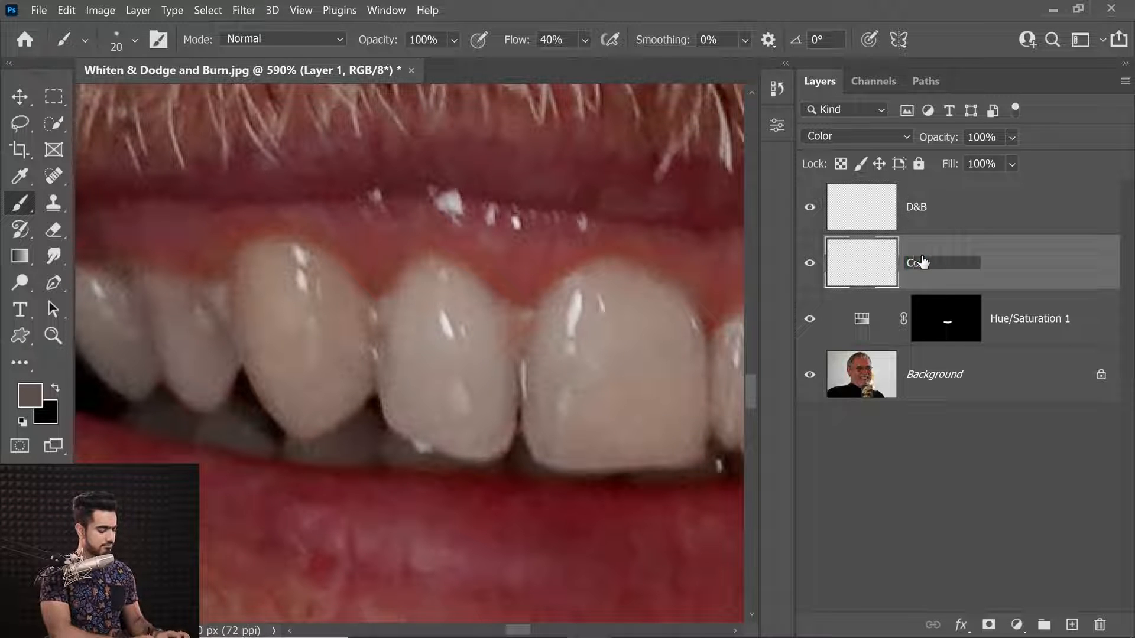
pyautogui.write('lor Corre')
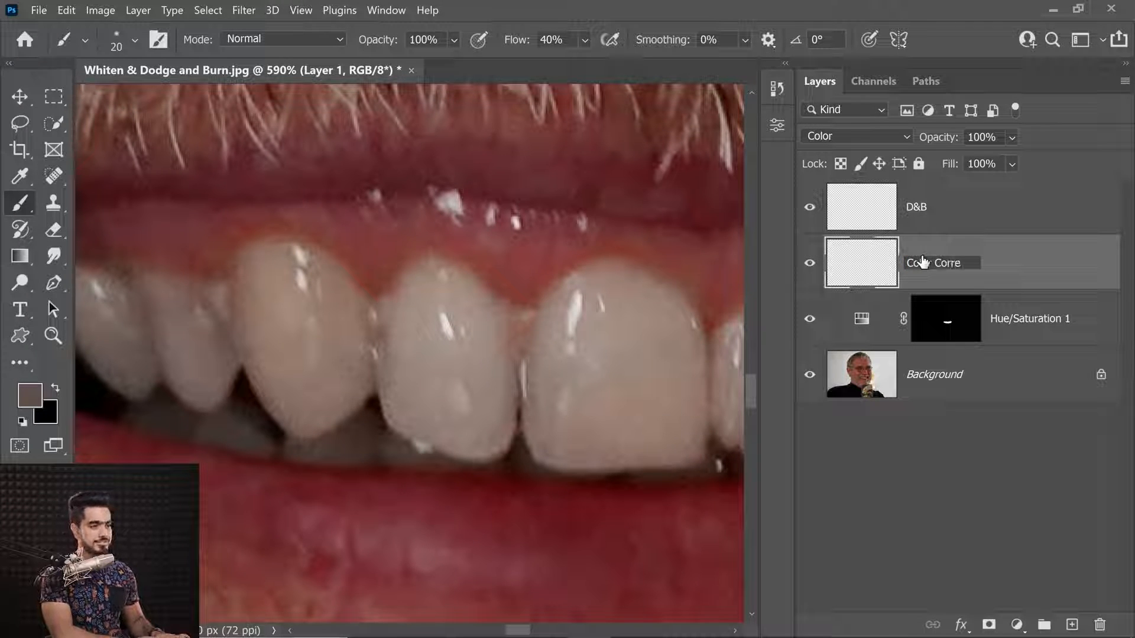
pyautogui.write('ction')
pyautogui.press('Return')
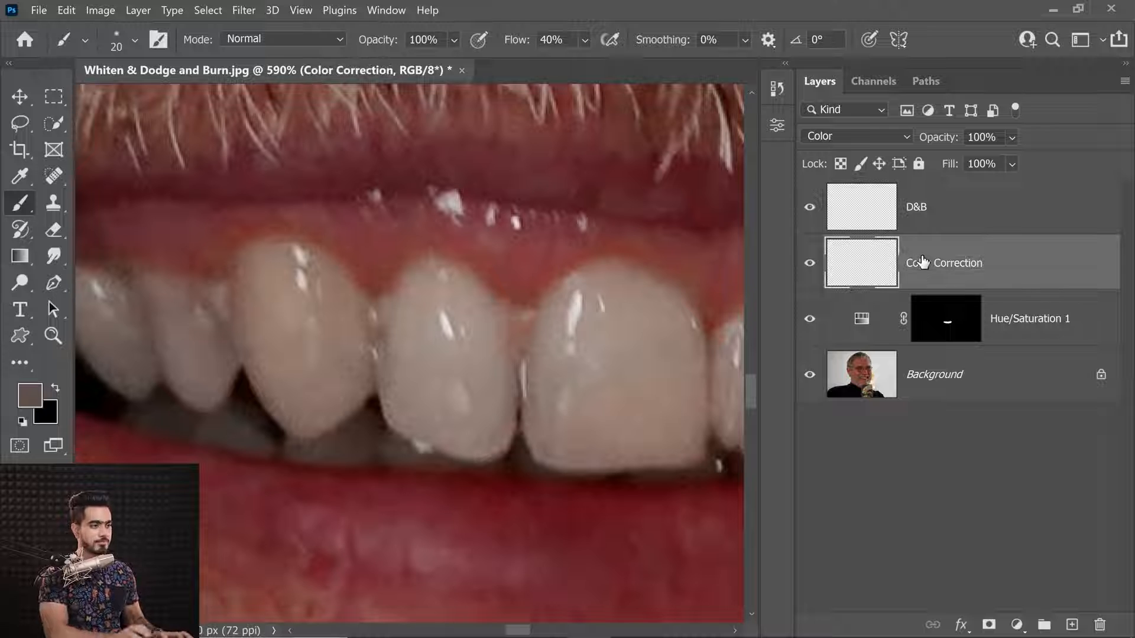
# Return to the D&B layer with white as the foreground colour and set the brush flow to 1%.
pyautogui.click(977, 222)
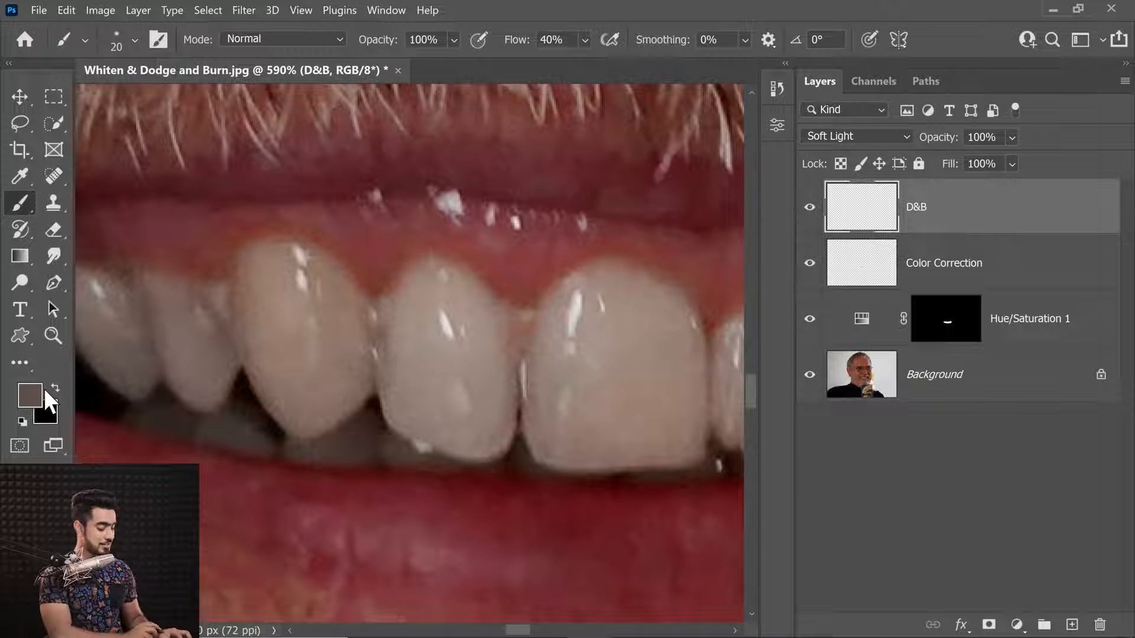
pyautogui.press('d')
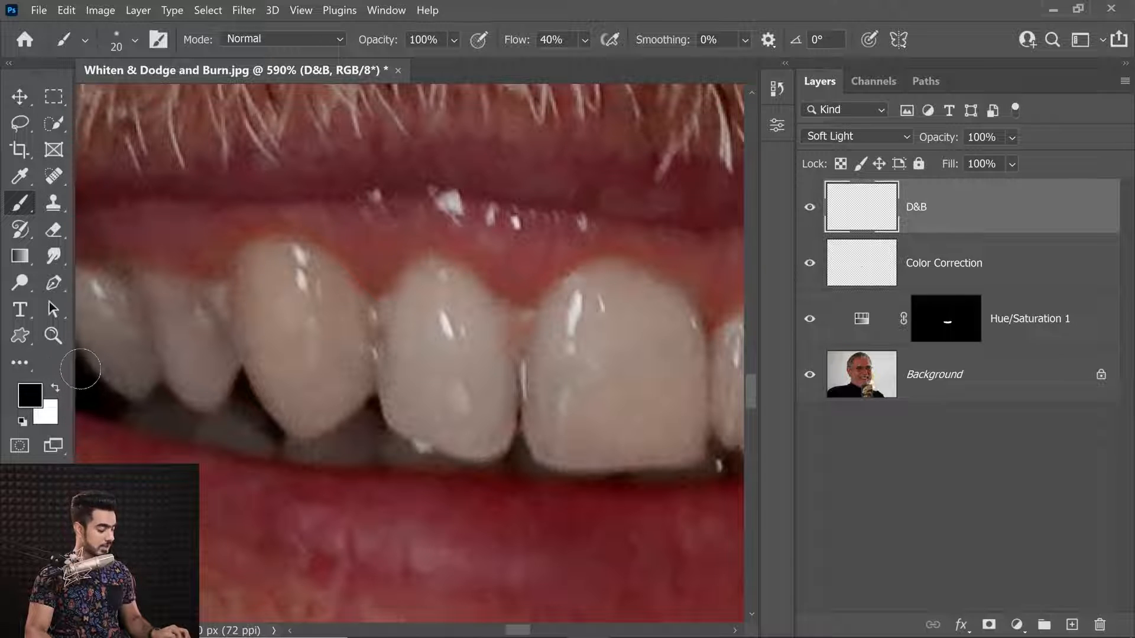
pyautogui.press('x')
pyautogui.press('x')
pyautogui.press('x')
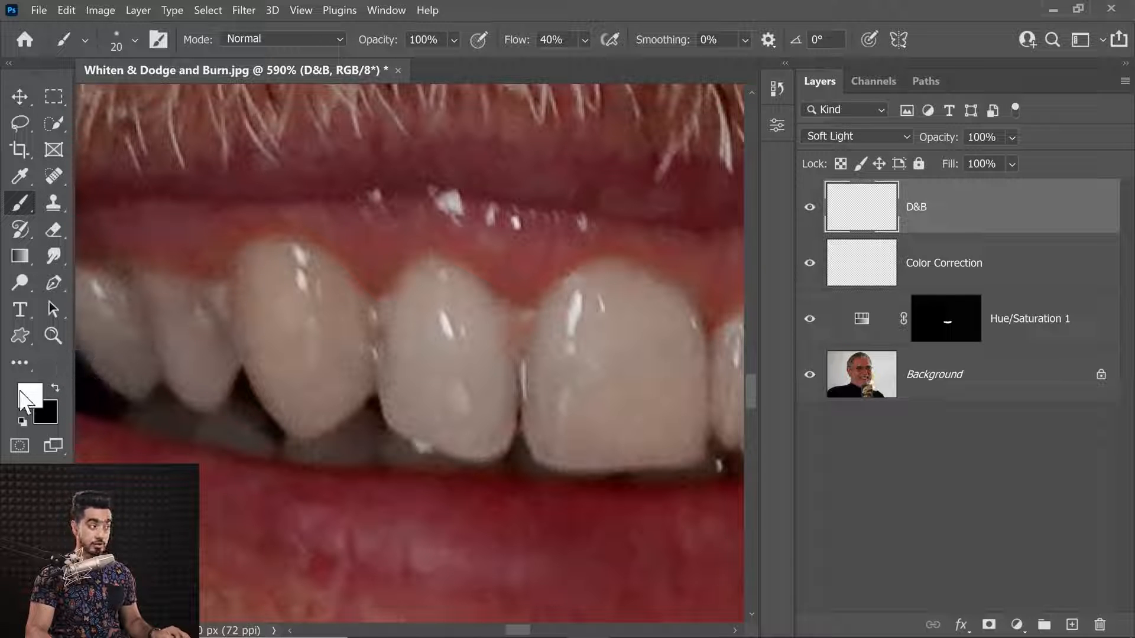
pyautogui.hotkey('shift', '0')
pyautogui.hotkey('shift', '1')
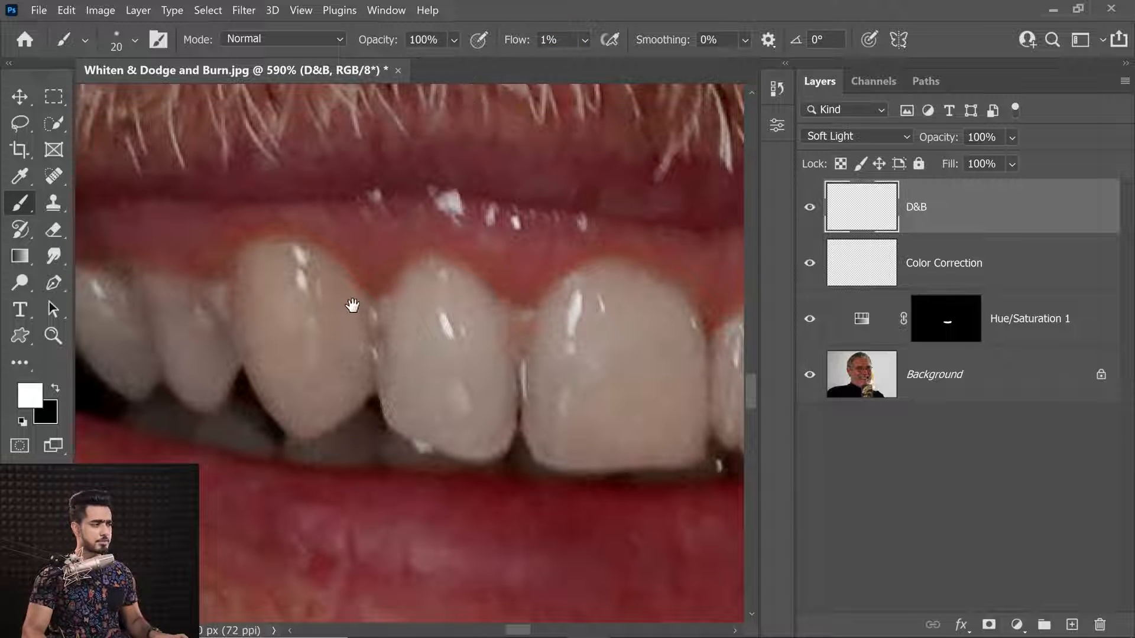
# Reduce the brush to 9 px and dodge the darker areas of the teeth with white on the D&B layer.
pyautogui.moveTo(352, 307)
pyautogui.mouseDown()
pyautogui.moveTo(350, 331)
pyautogui.moveTo(239, 344)
pyautogui.mouseUp()
pyautogui.press('[')
pyautogui.press('[')
pyautogui.moveTo(239, 344); pyautogui.dragTo(236, 343)
pyautogui.press('[')
pyautogui.press('[')
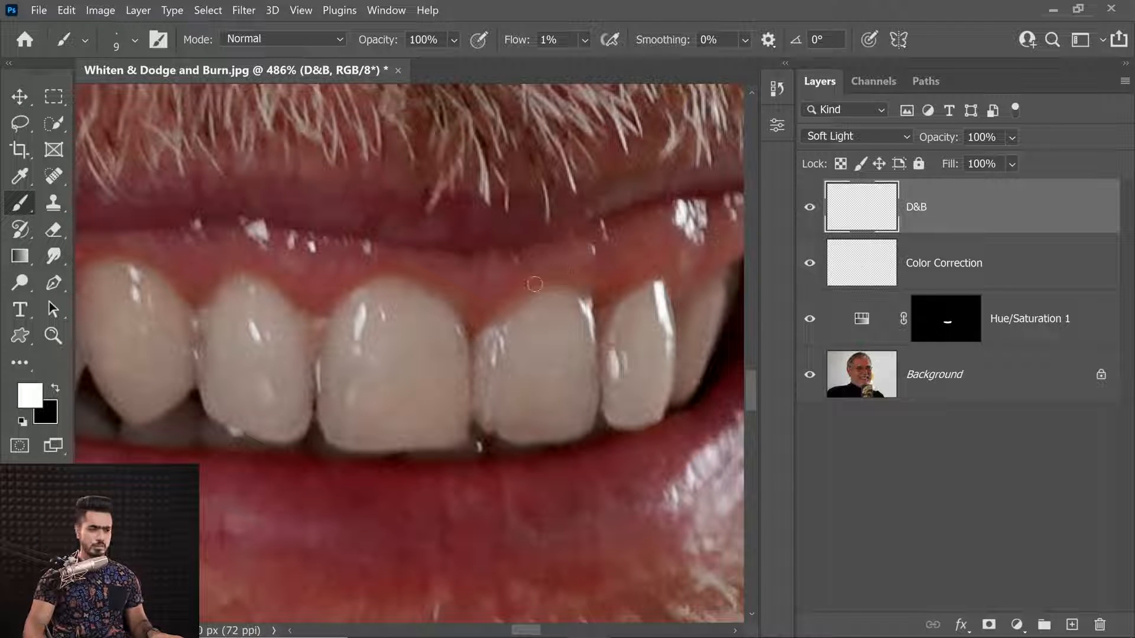
pyautogui.moveTo(476, 325)
pyautogui.mouseDown()
pyautogui.moveTo(454, 333)
pyautogui.moveTo(445, 367)
pyautogui.mouseUp()
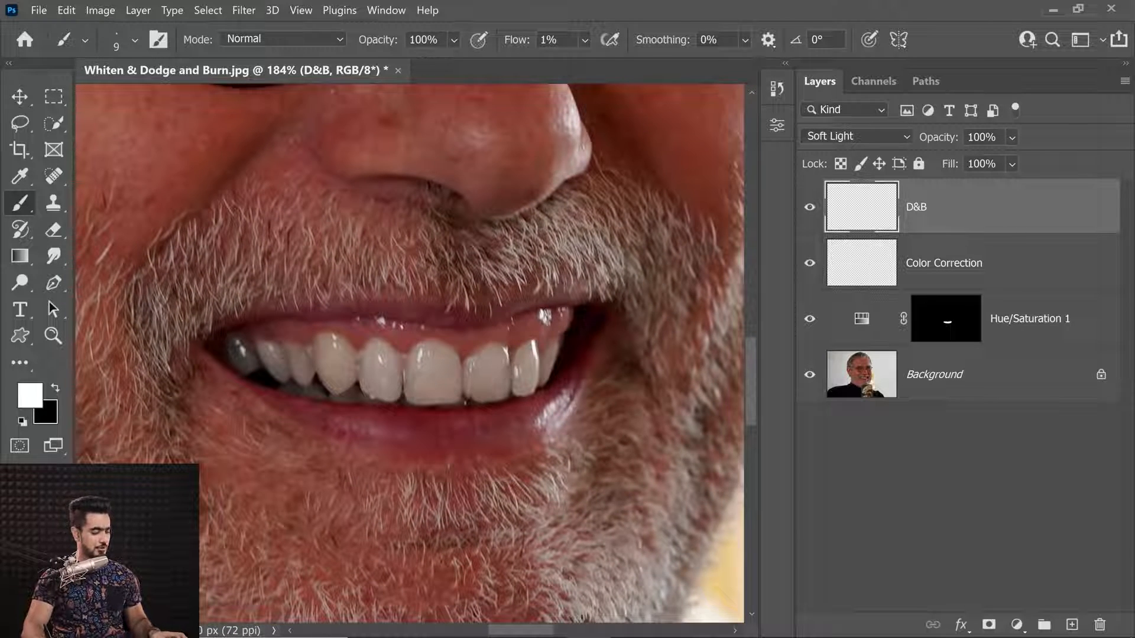
# Compare the smile with the D&B layer hidden and shown.
pyautogui.click(811, 210)
pyautogui.click(812, 210)
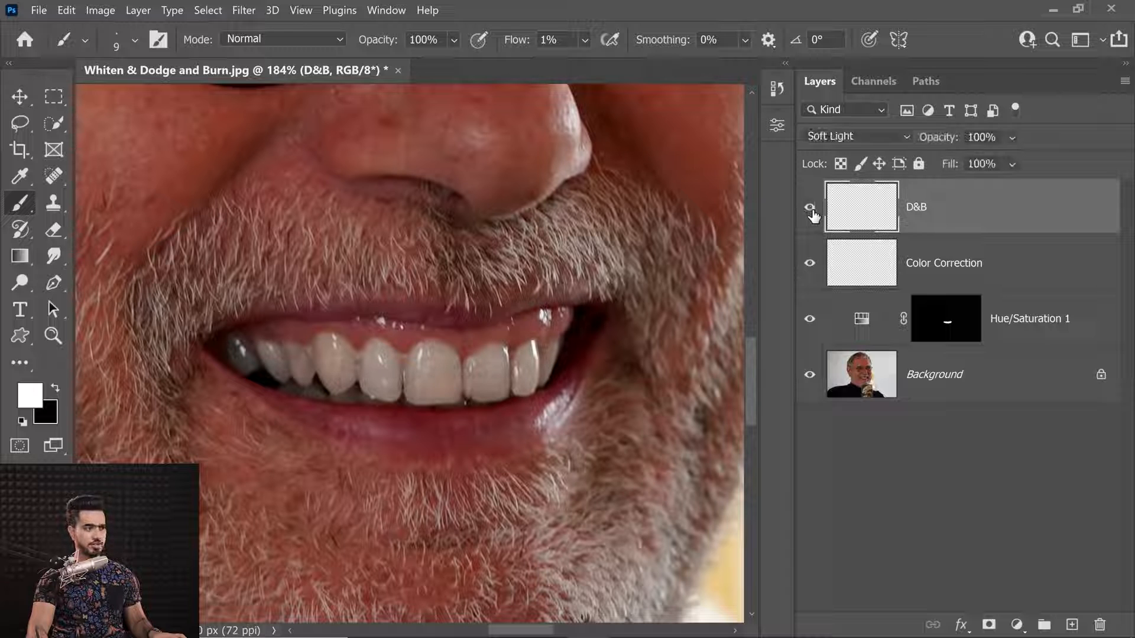
pyautogui.click(812, 211)
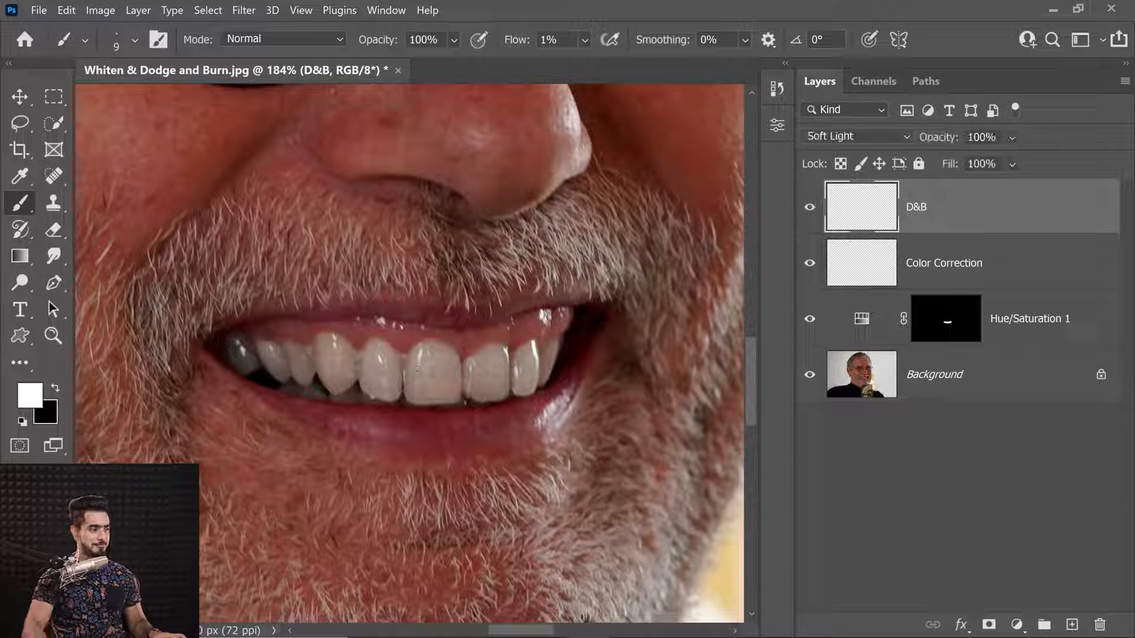
# Adjust the brush size to 15 px for dodging the front teeth on the D&B layer.
pyautogui.press(']')
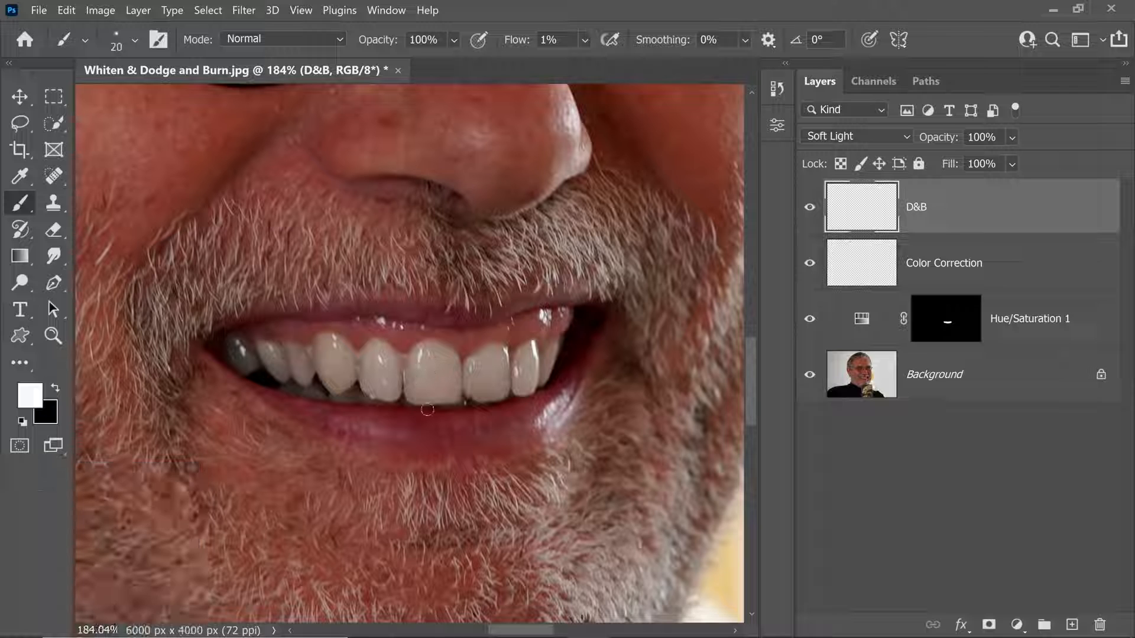
pyautogui.press(']')
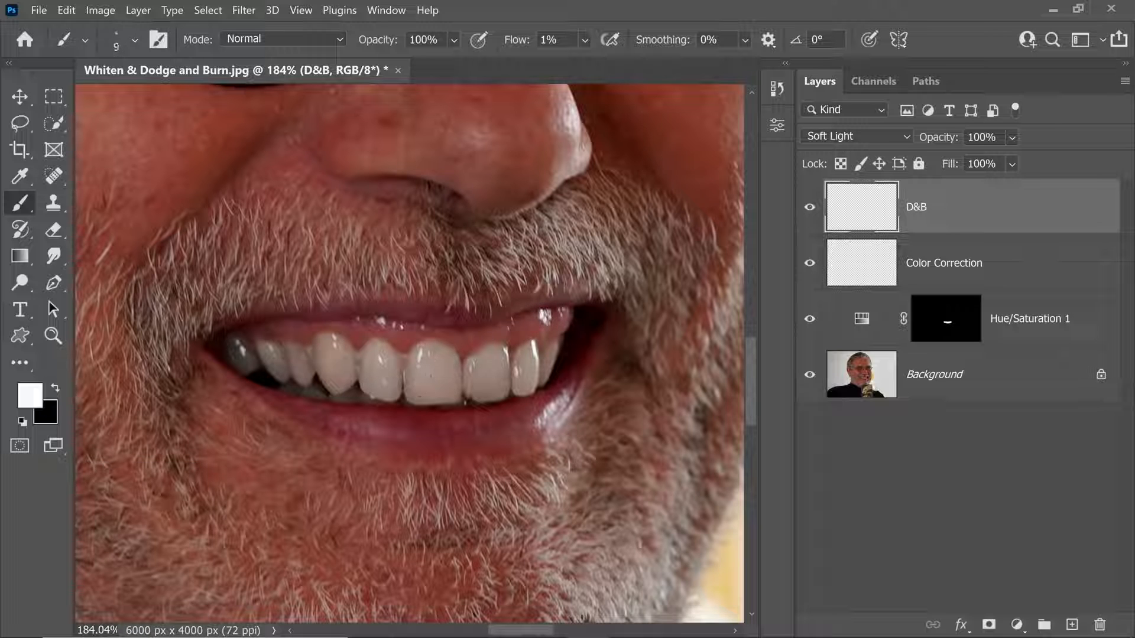
pyautogui.press('[')
pyautogui.press('[')
pyautogui.press('[')
pyautogui.press('[')
# Set the Yellows of the Hue/Saturation 1 adjustment to saturation -26 and lightness +47.
pyautogui.doubleClick(862, 319)
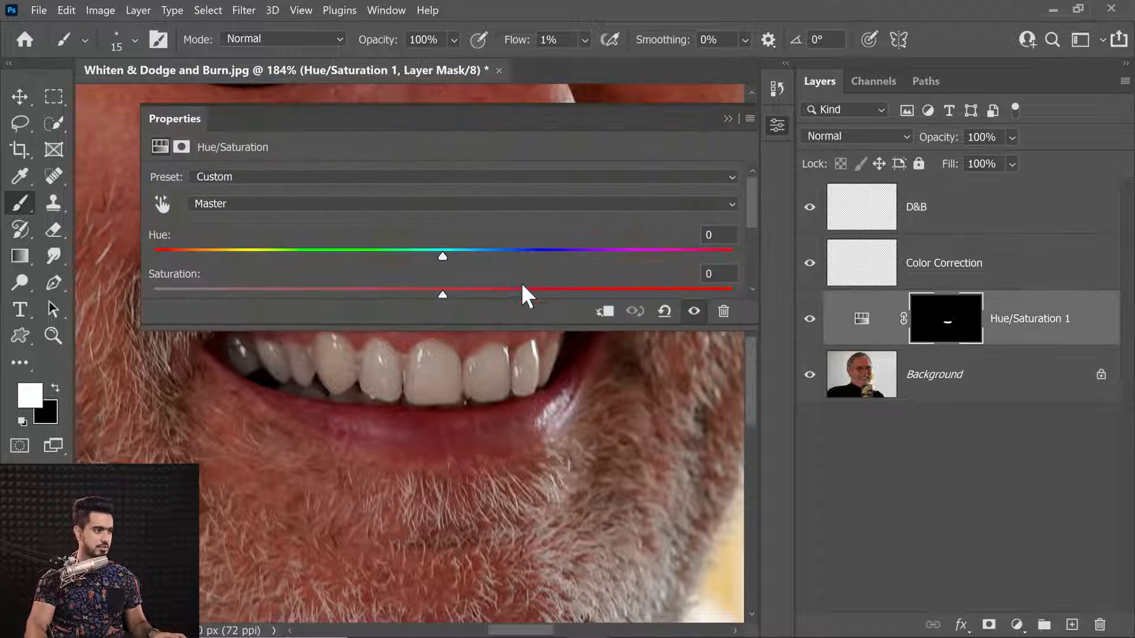
pyautogui.click(374, 203)
pyautogui.click(317, 255)
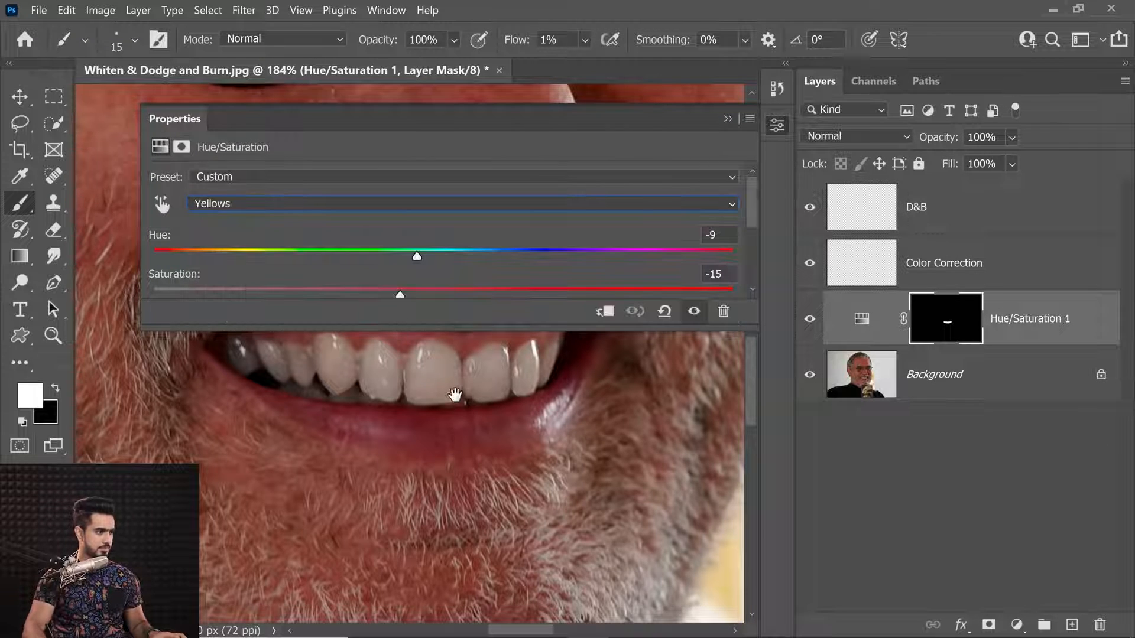
pyautogui.moveTo(456, 393); pyautogui.dragTo(440, 439)
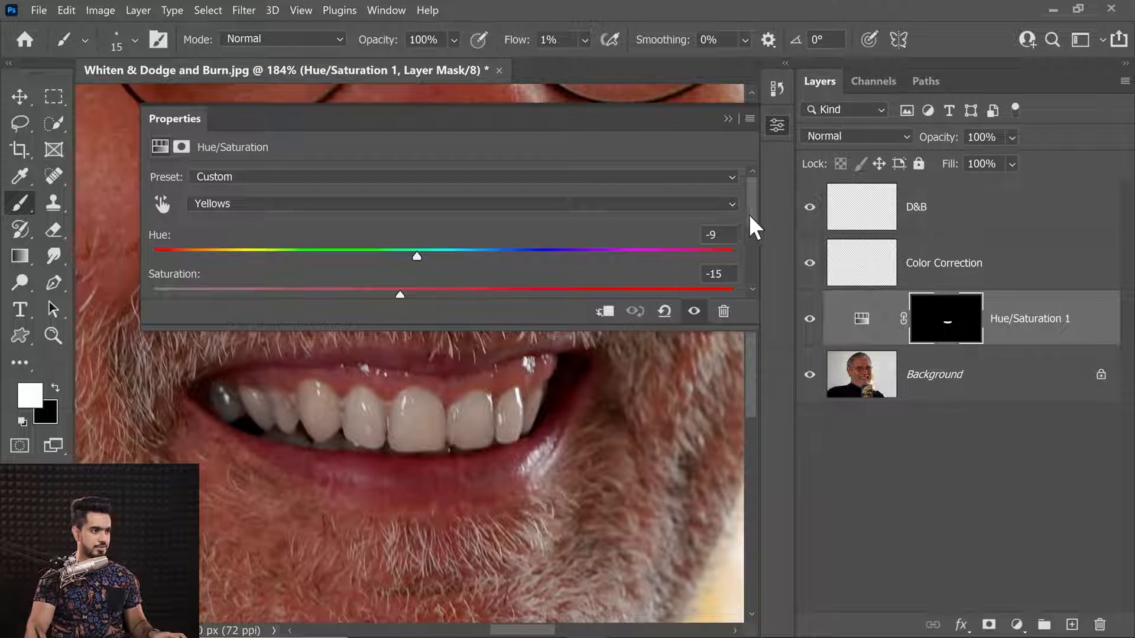
pyautogui.scroll(-2, 750, 214)
pyautogui.moveTo(562, 267)
pyautogui.mouseDown()
pyautogui.moveTo(615, 266)
pyautogui.moveTo(577, 270)
pyautogui.mouseUp()
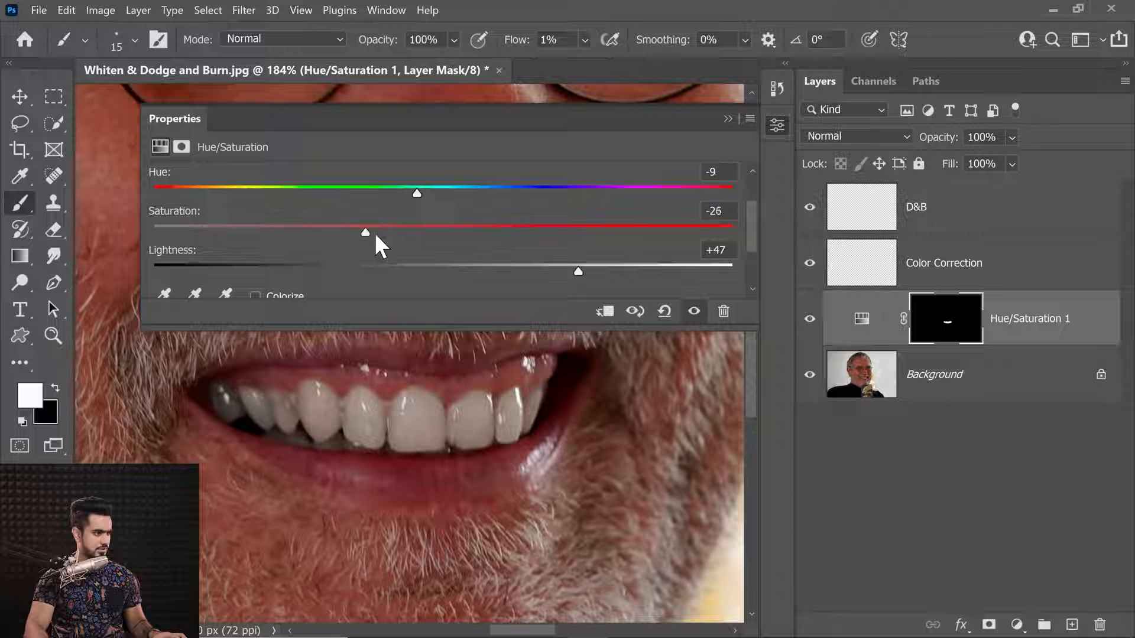
pyautogui.click(727, 119)
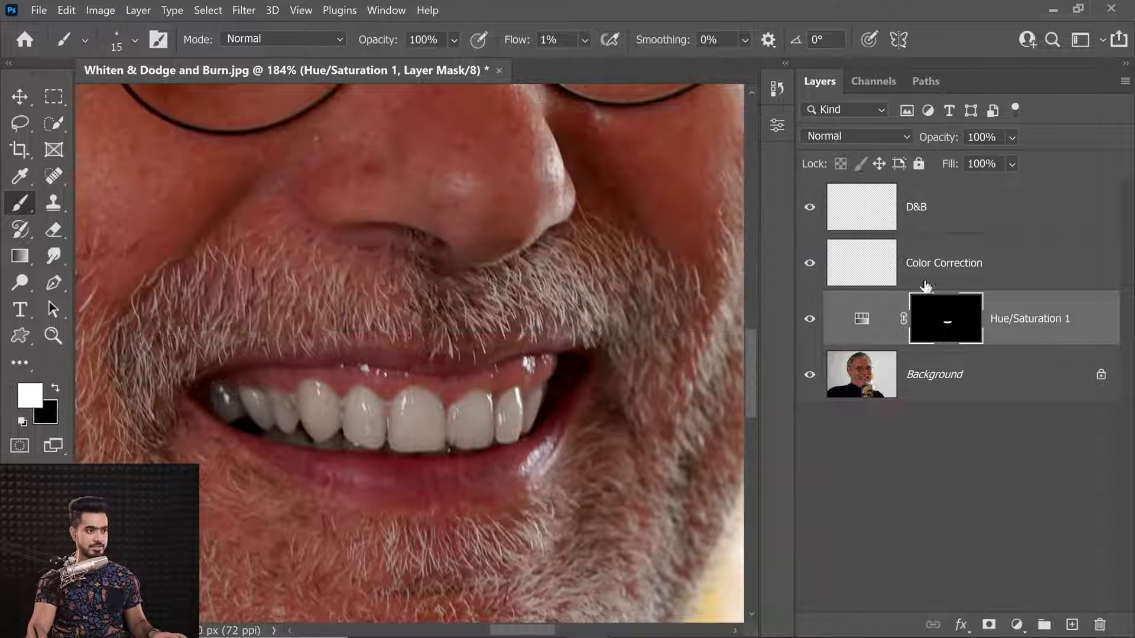
# Dodge the darker areas of the front teeth with white on the D&B layer using a 9 px brush.
pyautogui.click(932, 227)
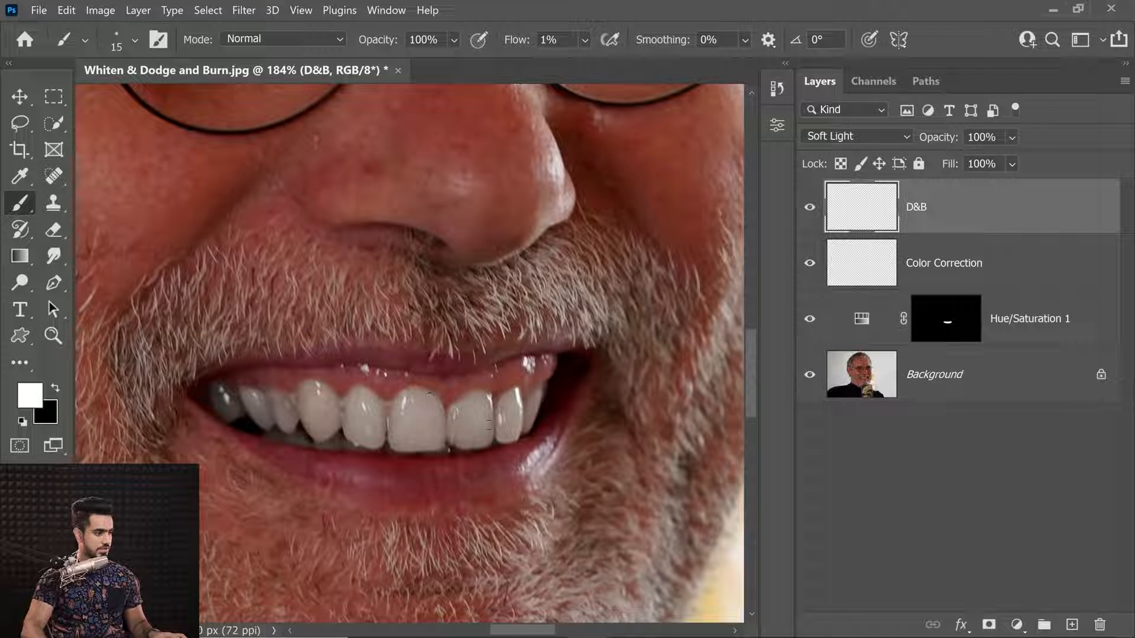
pyautogui.press(']')
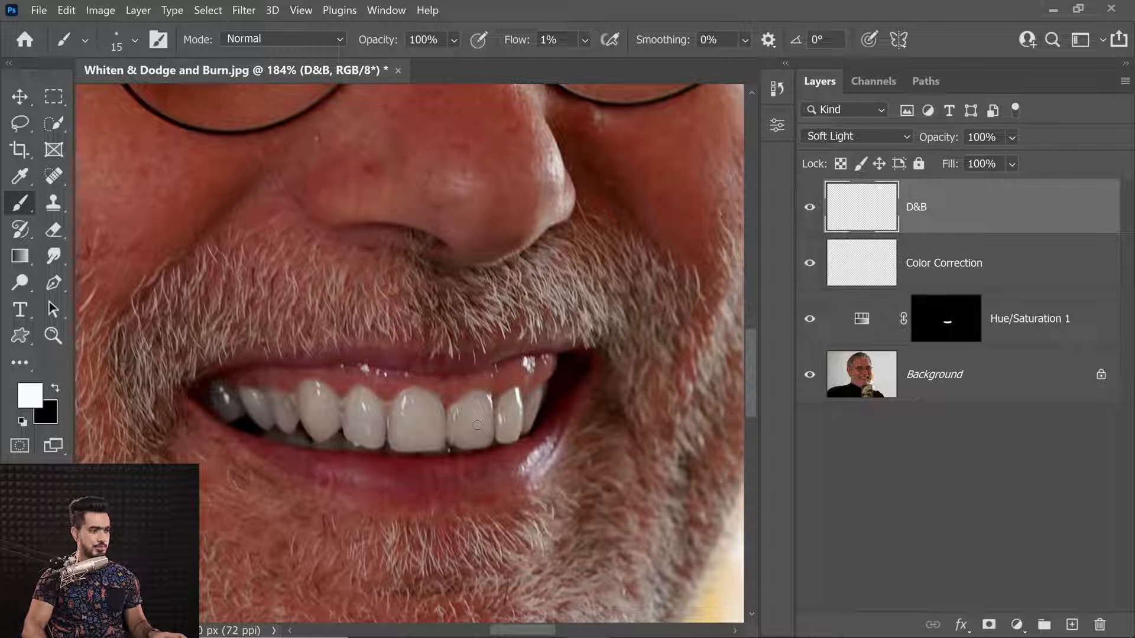
pyautogui.press('[')
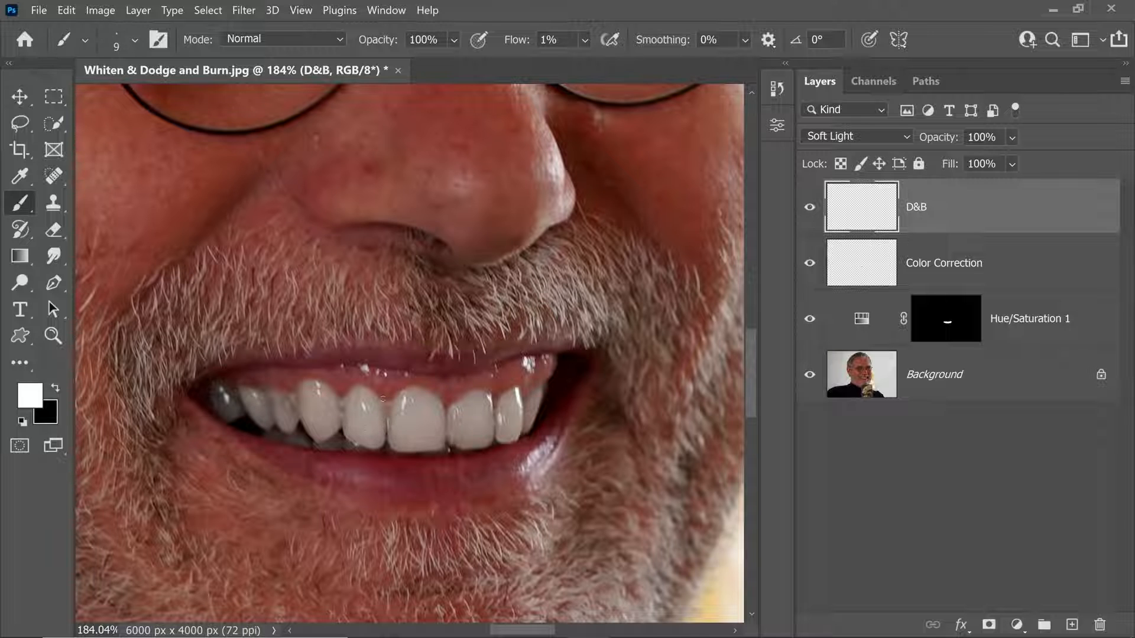
pyautogui.scroll(5, 383, 398)
# Compare the whole smile repeatedly with the D&B layer hidden and shown.
pyautogui.scroll(-10, 206, 327)
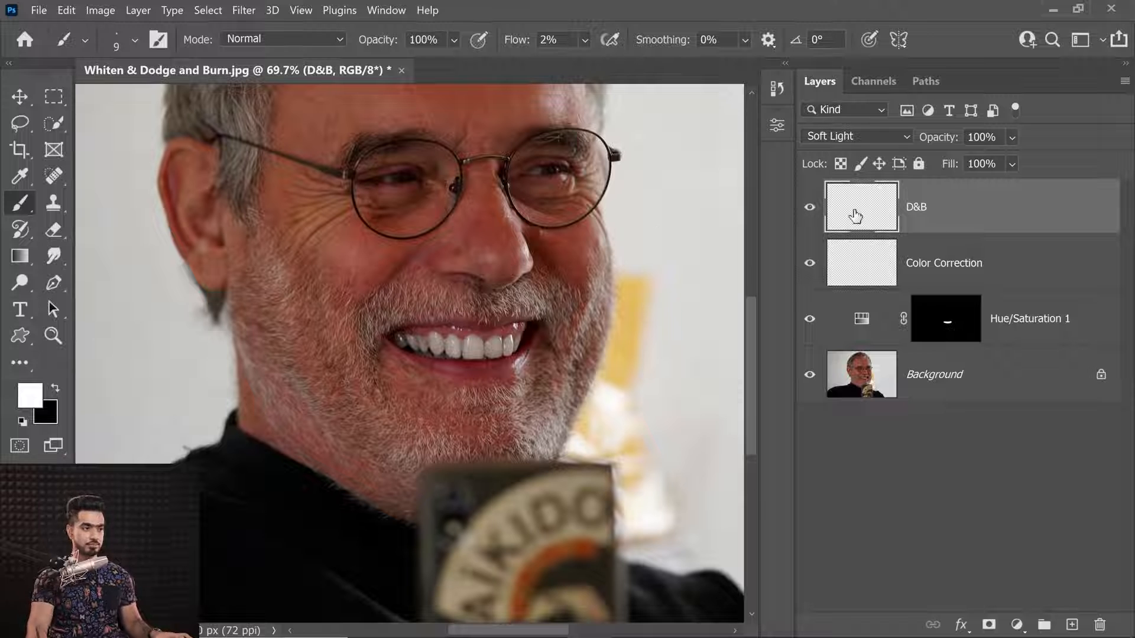
pyautogui.click(809, 210)
pyautogui.click(809, 212)
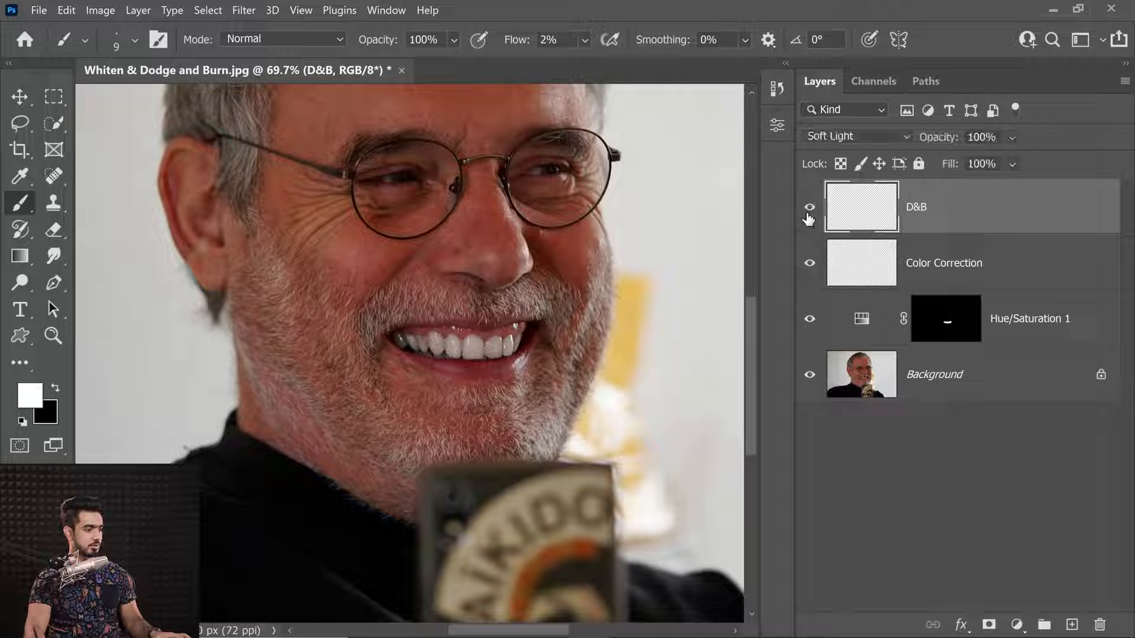
pyautogui.click(808, 217)
pyautogui.click(807, 219)
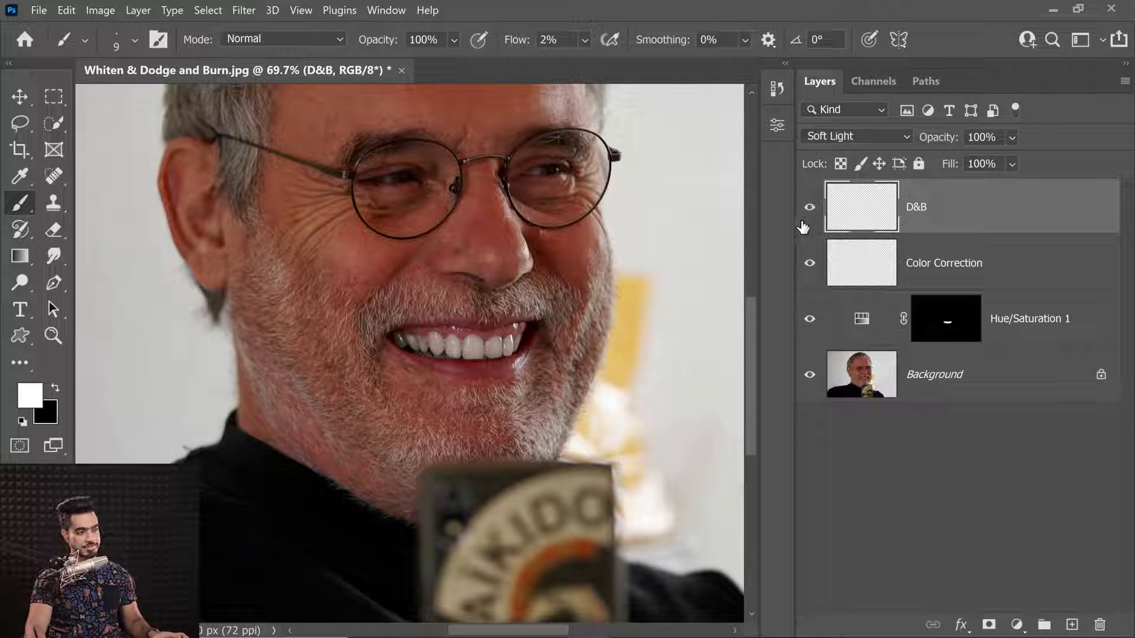
pyautogui.click(810, 208)
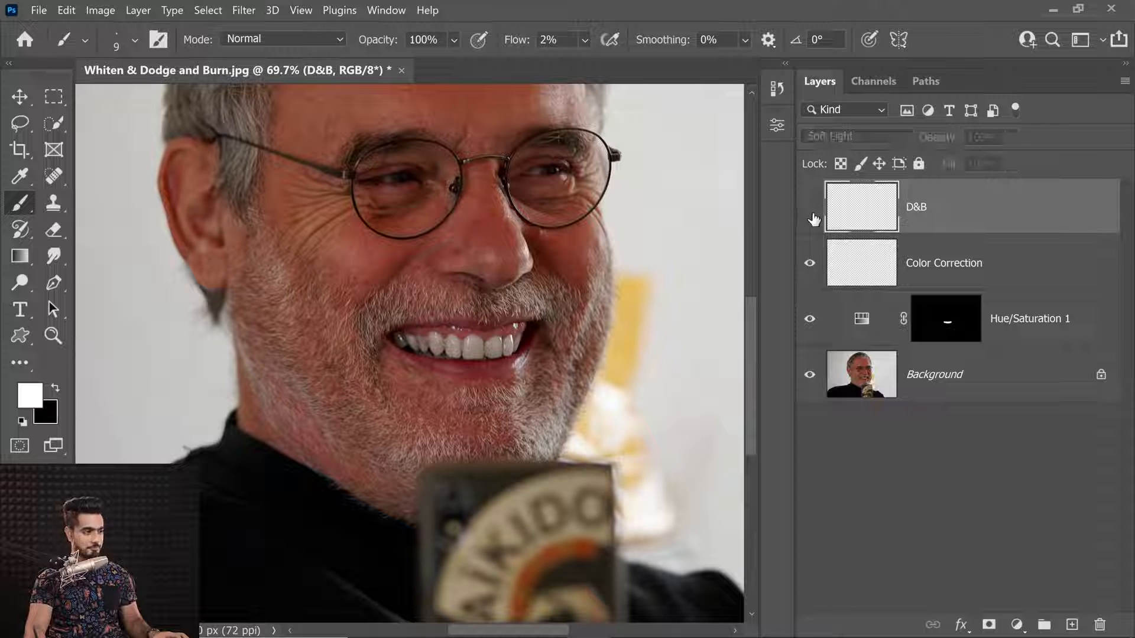
pyautogui.click(812, 216)
pyautogui.scroll(-3, 528, 289)
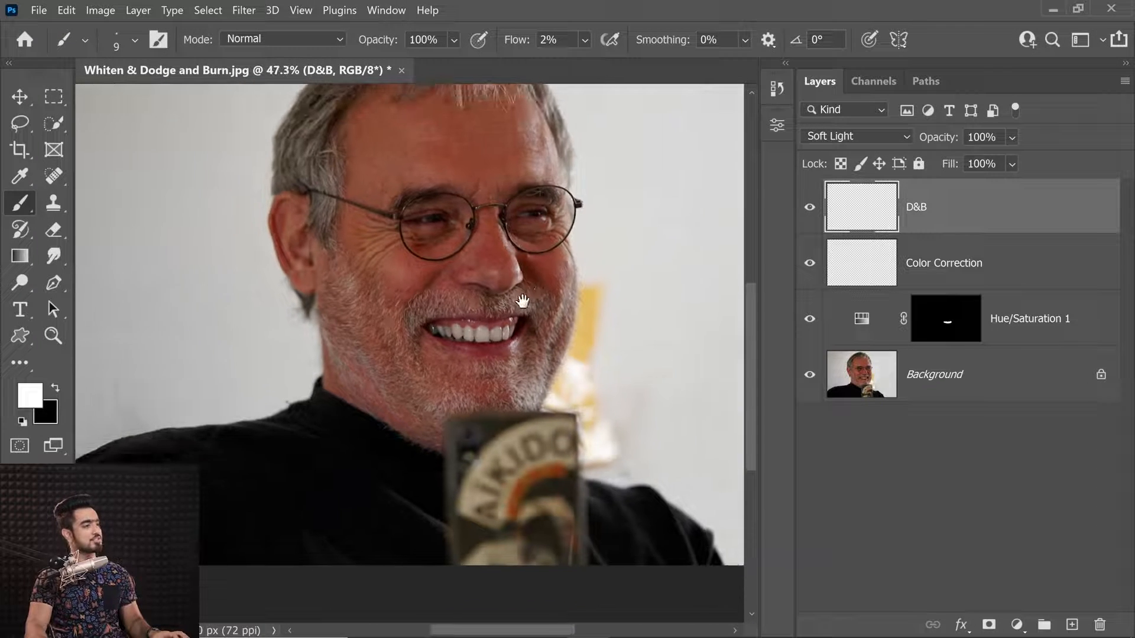
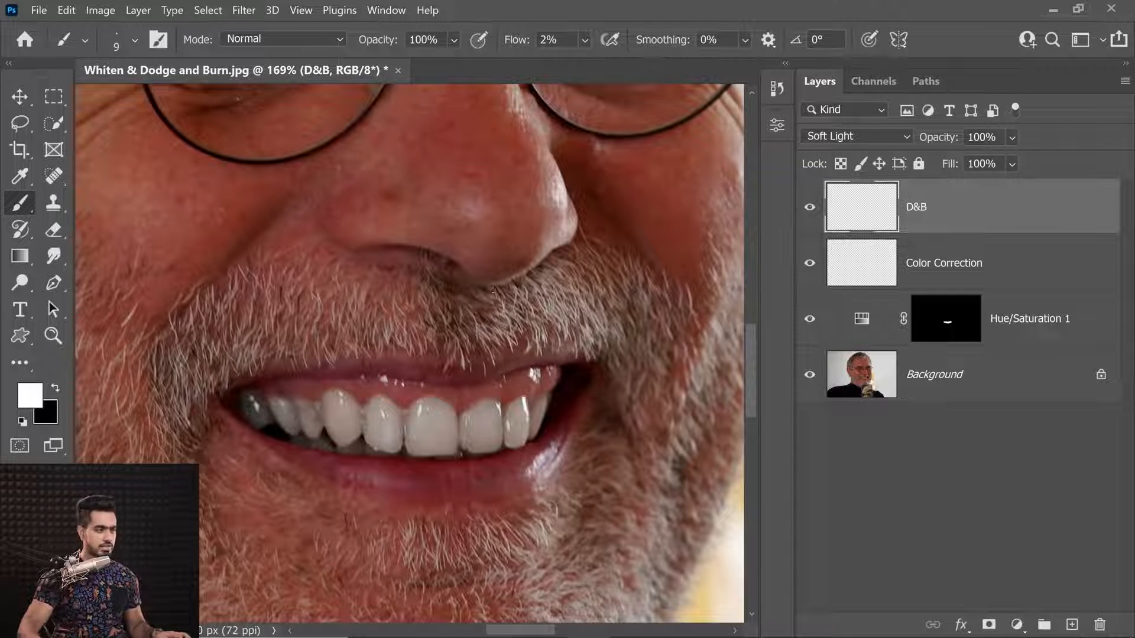
# Dodge the dark edges and gaps between the front and side teeth on the D&B layer with an 8 to 10 px brush.
pyautogui.moveTo(368, 422); pyautogui.dragTo(393, 414)
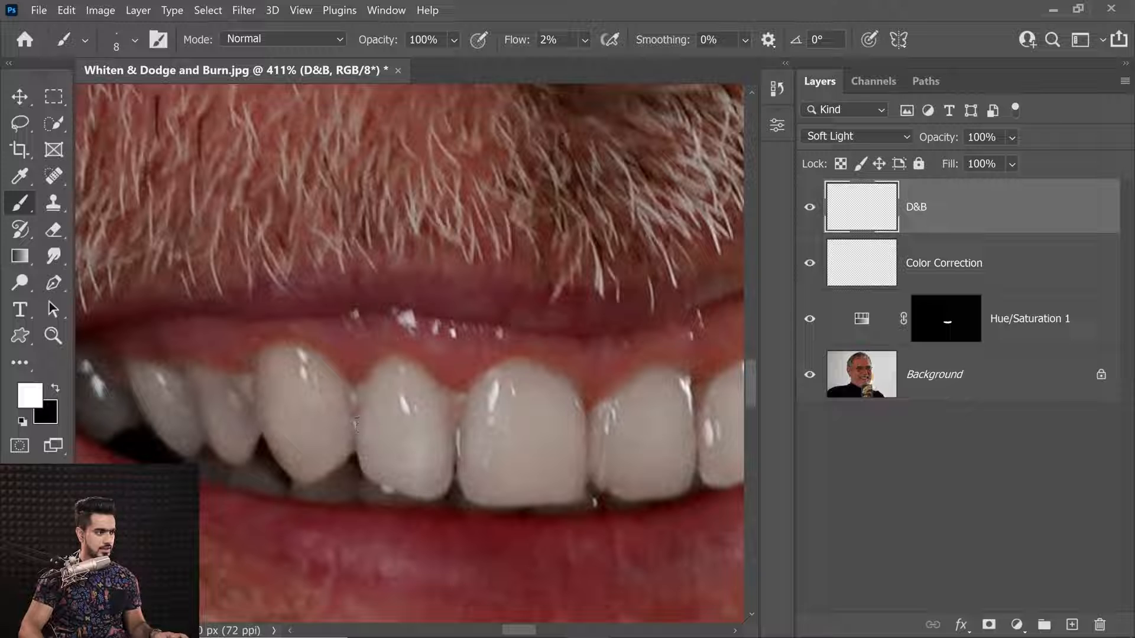
pyautogui.moveTo(357, 409)
pyautogui.mouseDown()
pyautogui.moveTo(217, 387)
pyautogui.moveTo(440, 390)
pyautogui.mouseUp()
pyautogui.moveTo(307, 378); pyautogui.dragTo(332, 412)
pyautogui.press(']')
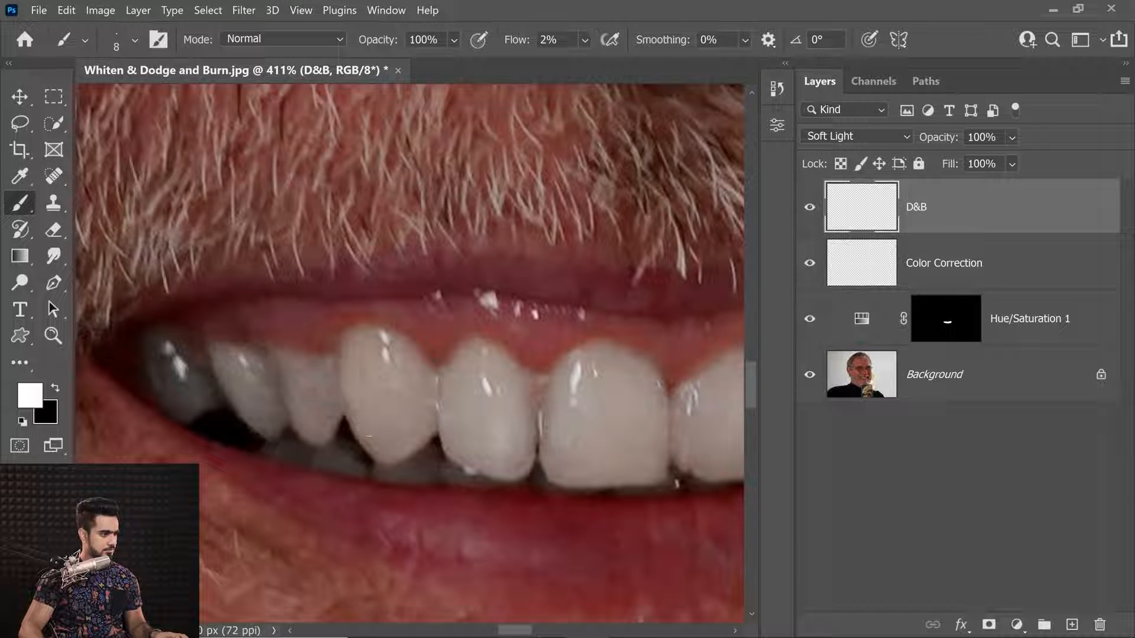
pyautogui.moveTo(613, 405); pyautogui.dragTo(572, 397)
pyautogui.press('[')
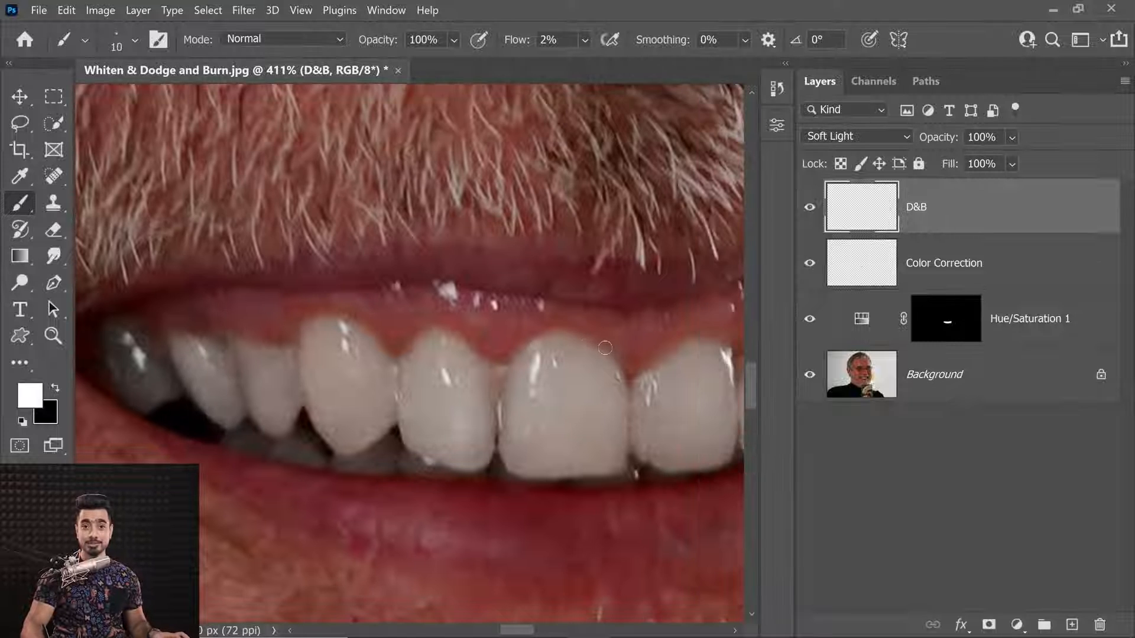
# Make the Color Correction layer active and set the brush flow to 30%.
pyautogui.click(963, 287)
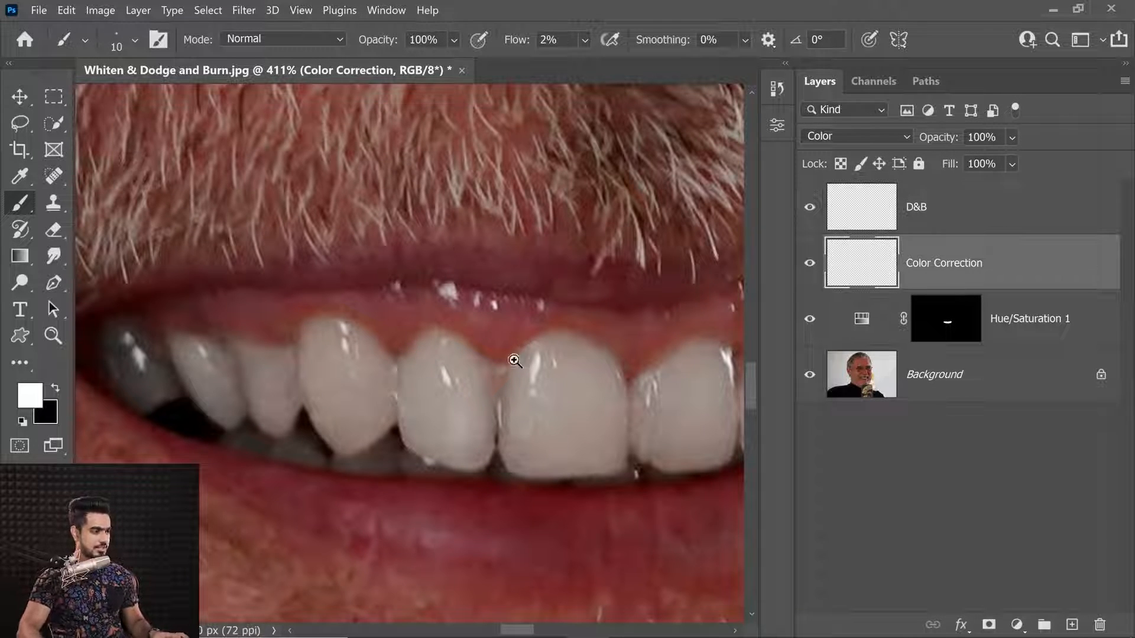
pyautogui.moveTo(513, 360); pyautogui.dragTo(524, 355)
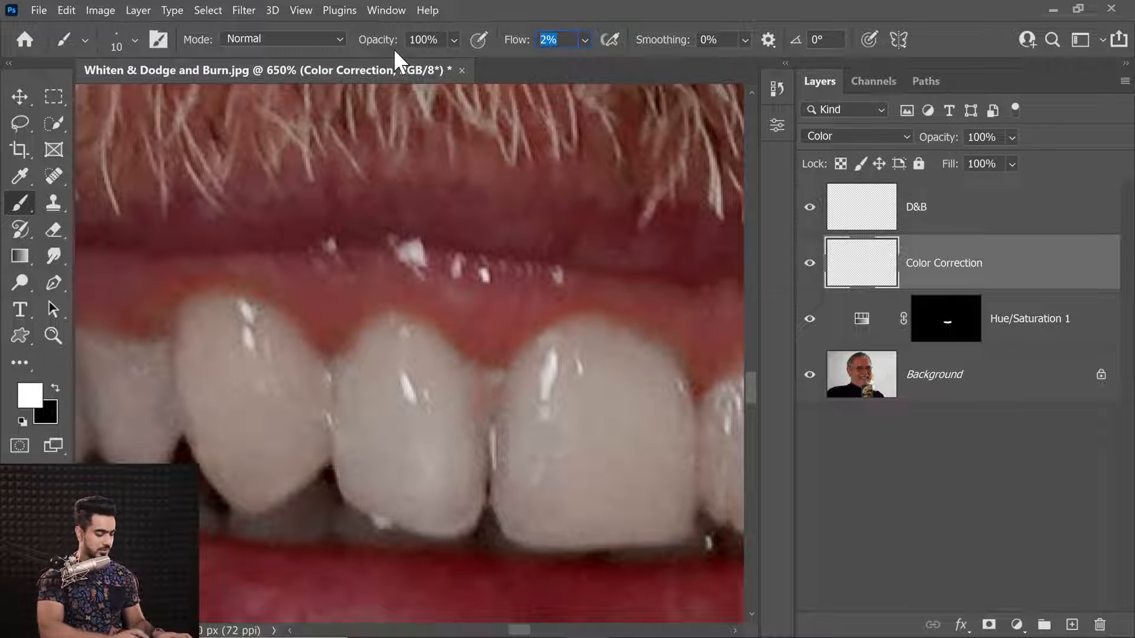
pyautogui.write('30')
pyautogui.press('Return')
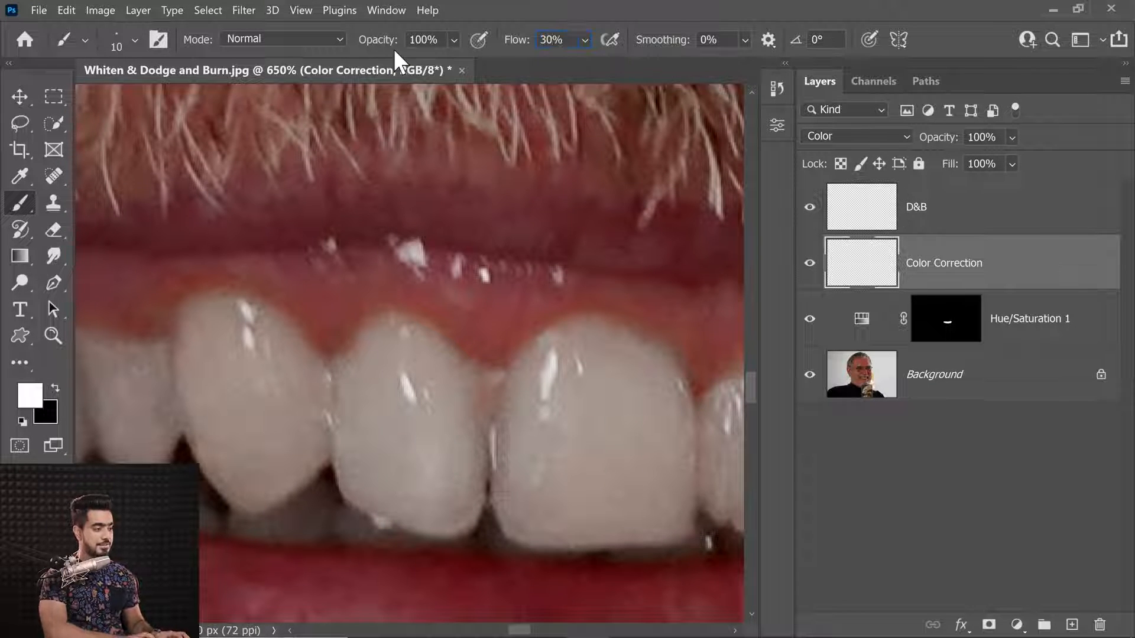
# Try painting the sampled gum red into the gap beside the large front tooth on the Color Correction layer.
pyautogui.keyDown('alt'); pyautogui.click(489, 339); pyautogui.keyUp('alt')
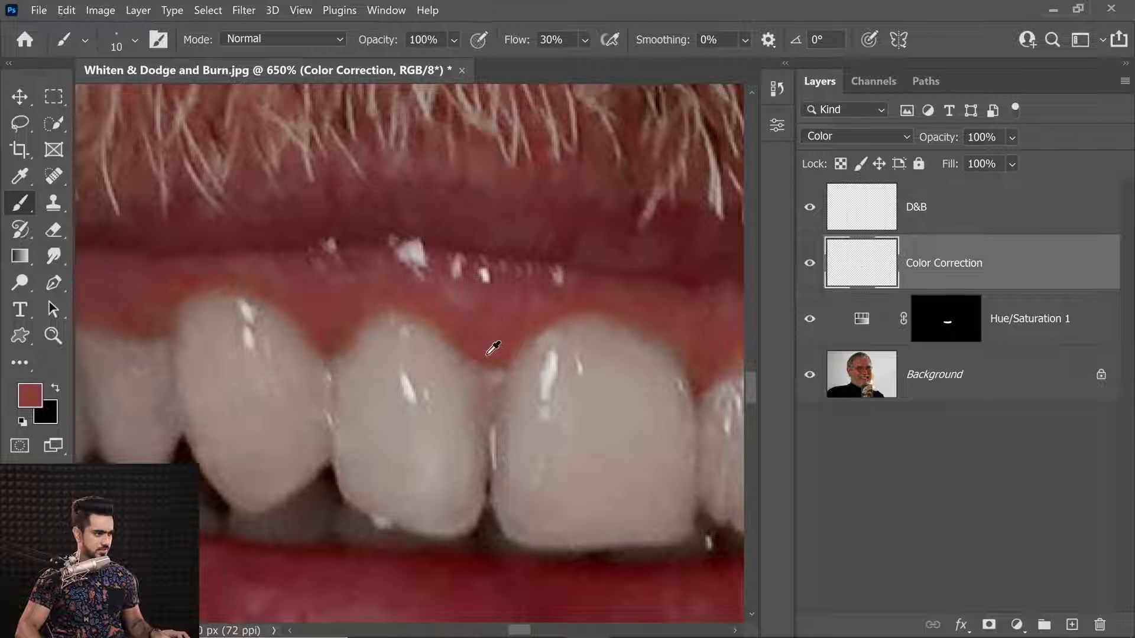
pyautogui.moveTo(479, 358); pyautogui.dragTo(495, 362)
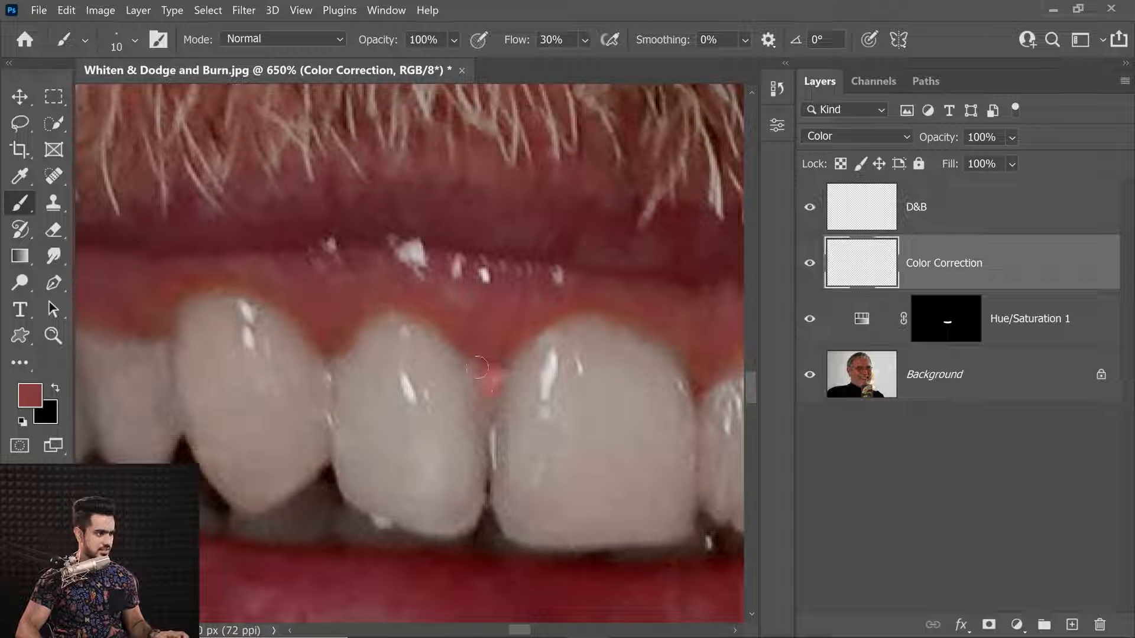
pyautogui.moveTo(491, 415); pyautogui.dragTo(493, 428)
pyautogui.moveTo(537, 377)
pyautogui.mouseDown()
pyautogui.moveTo(495, 390)
pyautogui.moveTo(548, 385)
pyautogui.moveTo(494, 388)
pyautogui.moveTo(529, 388)
pyautogui.moveTo(489, 422)
pyautogui.mouseUp()
# Sample the neighbouring tooth colour and paint it over the gap beside the large front tooth on the Color Correction layer.
pyautogui.keyDown('alt'); pyautogui.click(440, 401); pyautogui.keyUp('alt')
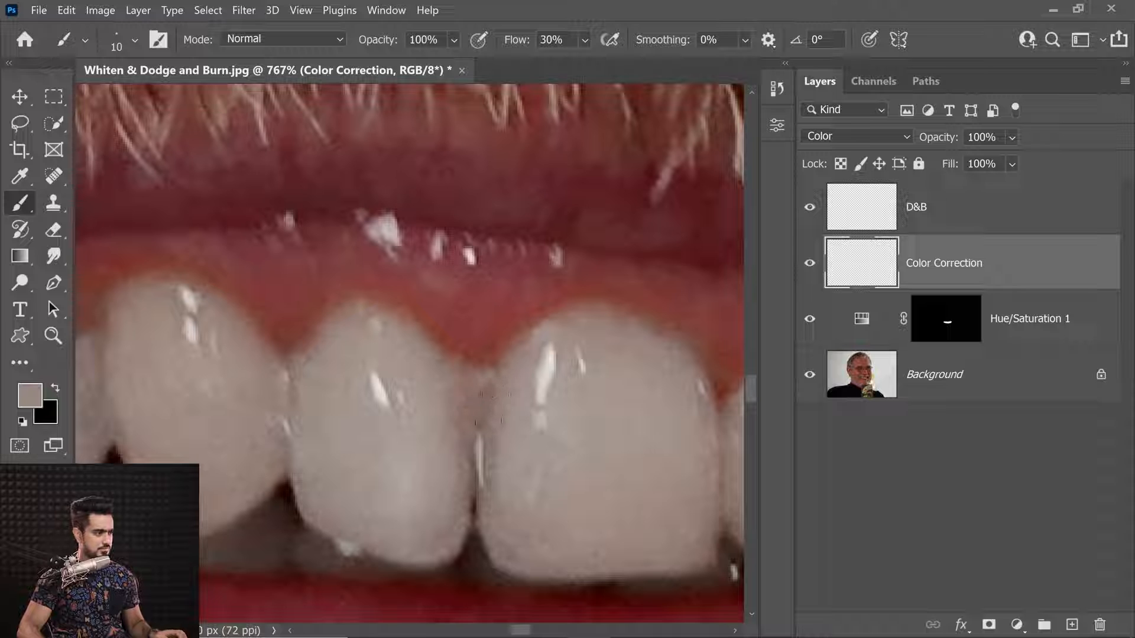
pyautogui.keyDown('alt'); pyautogui.click(461, 453); pyautogui.keyUp('alt')
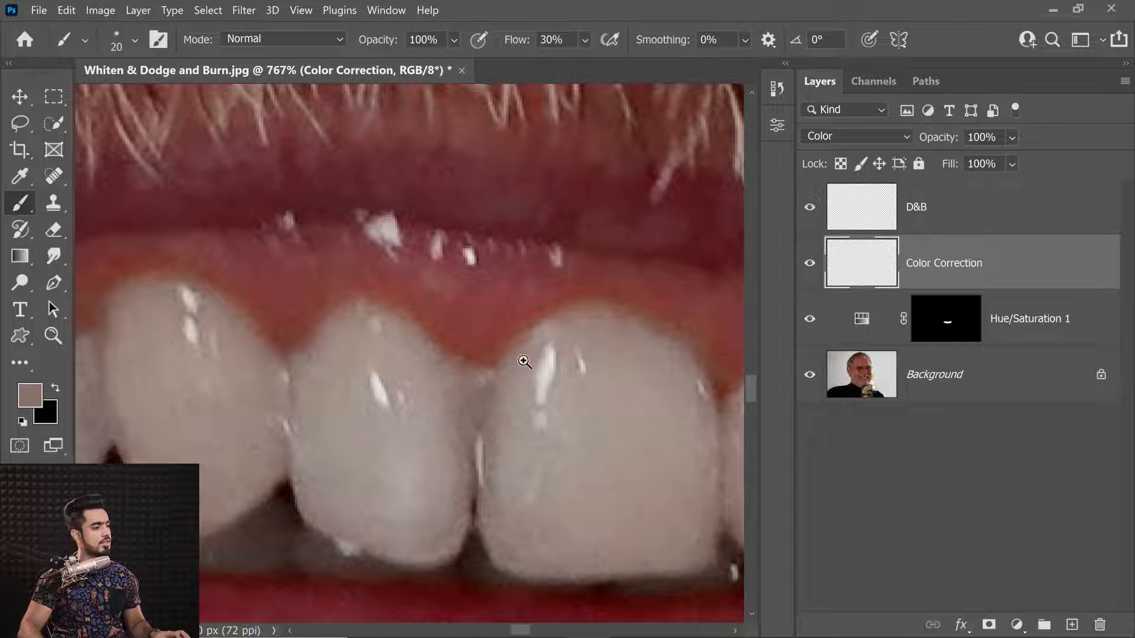
pyautogui.moveTo(523, 361); pyautogui.dragTo(544, 389)
# Dodge the gap beside the large front tooth on the D&B layer with white at 2% flow and an 8 px brush.
pyautogui.click(909, 216)
pyautogui.press('[')
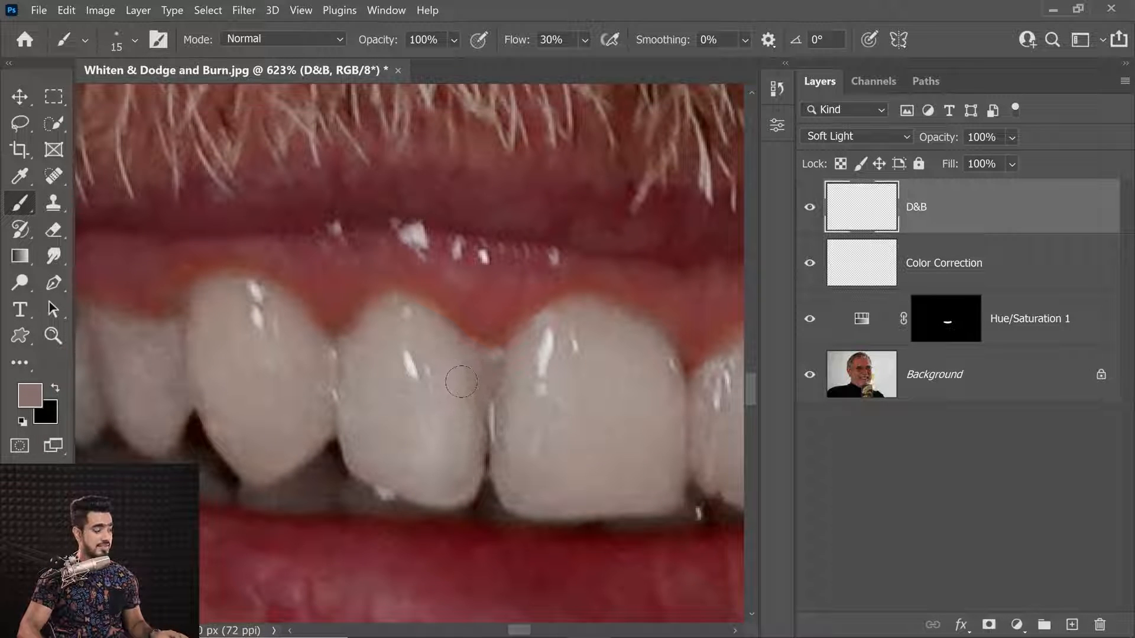
pyautogui.press('d')
pyautogui.press('x')
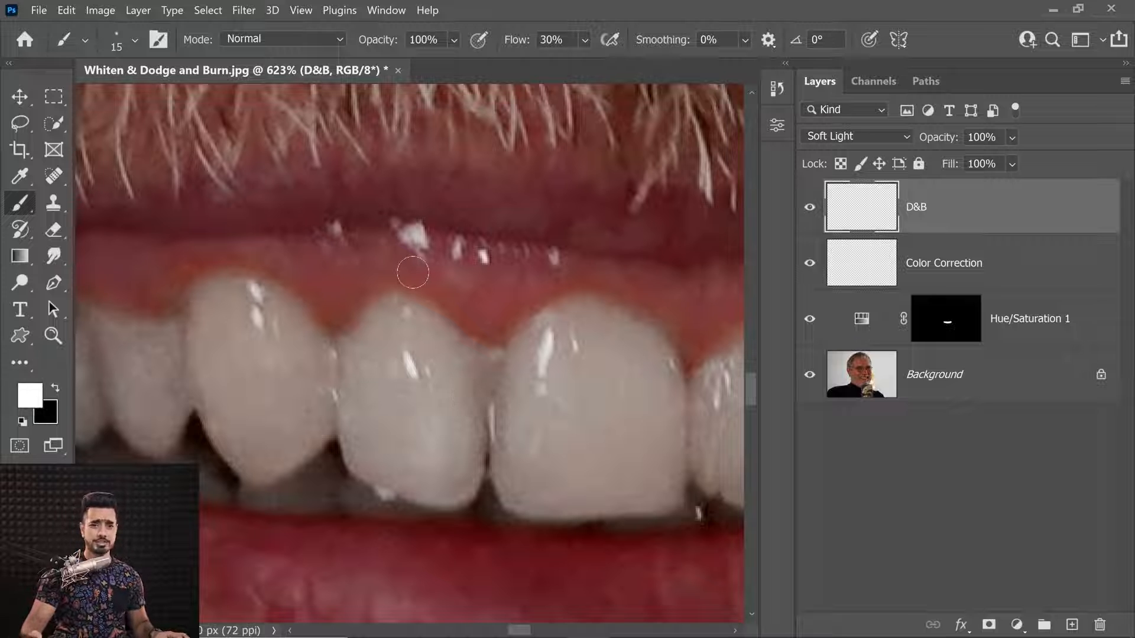
pyautogui.click(553, 39)
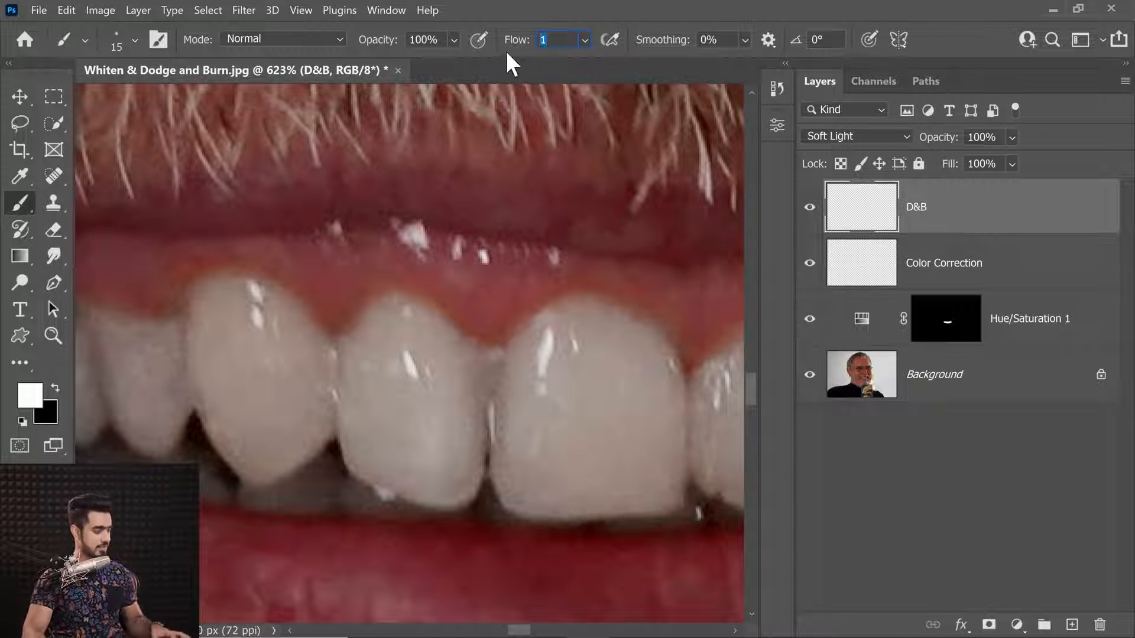
pyautogui.write('2')
pyautogui.press('Return')
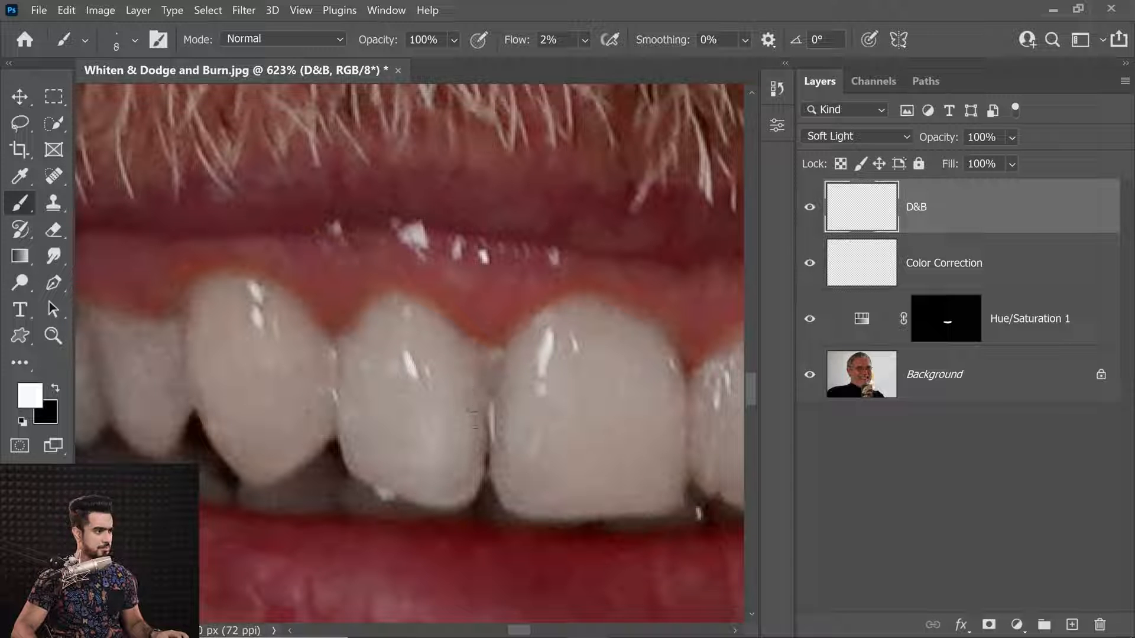
pyautogui.scroll(-3, 483, 421)
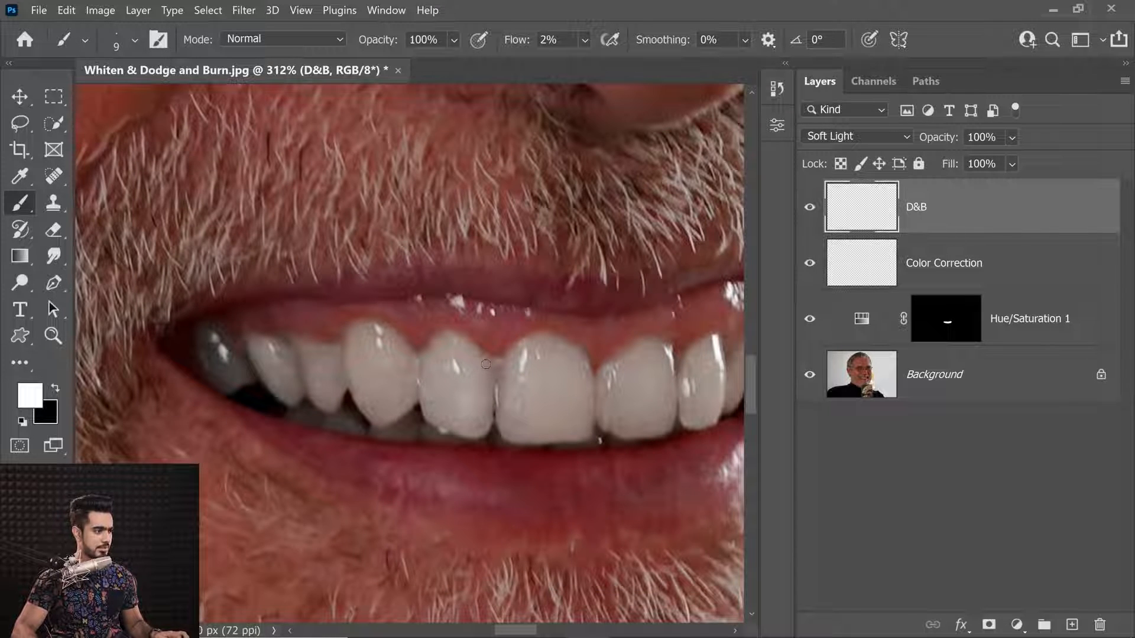
pyautogui.press('[')
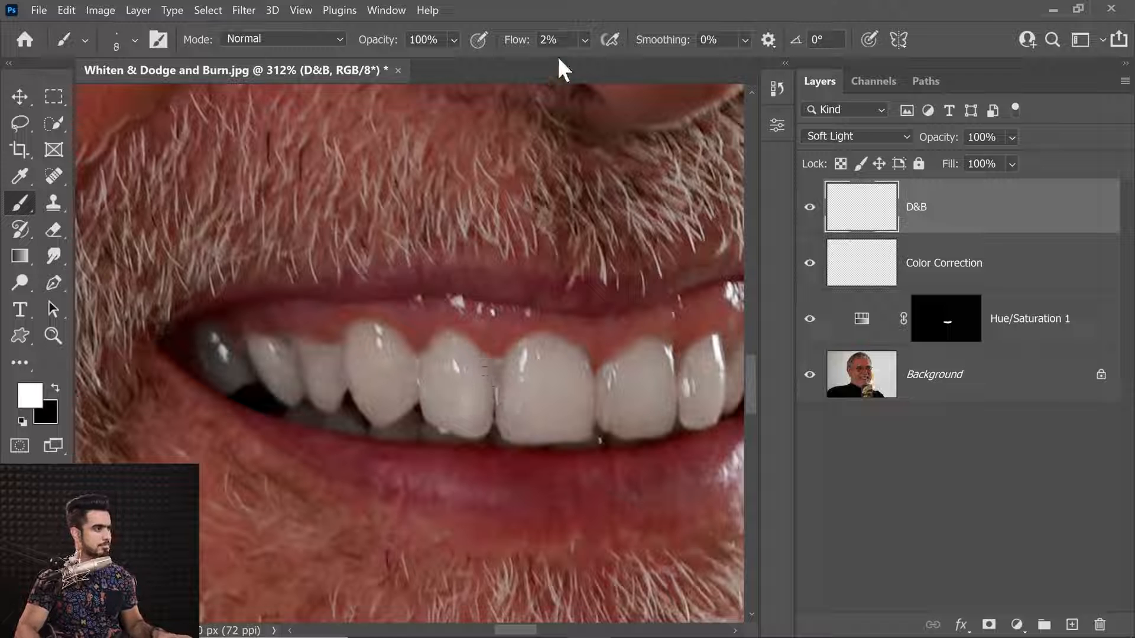
# Lower the brush flow to 1% for finer dodging around the gap between the front teeth.
pyautogui.moveTo(559, 40); pyautogui.dragTo(519, 58)
pyautogui.write('1')
pyautogui.press('Return')
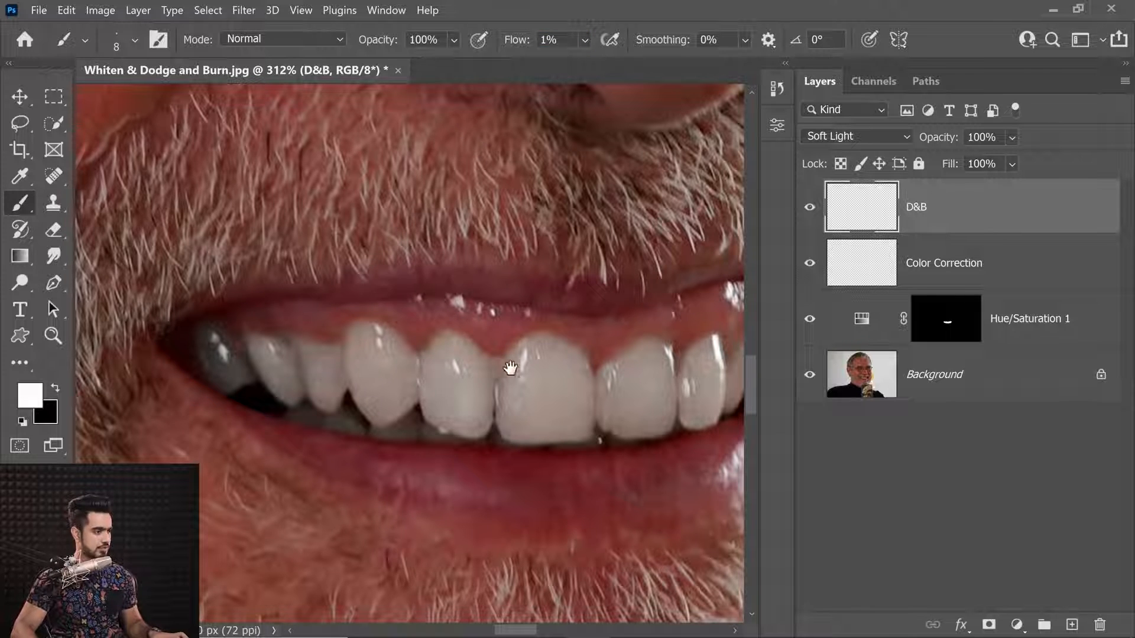
pyautogui.scroll(3, 509, 368)
pyautogui.press('[')
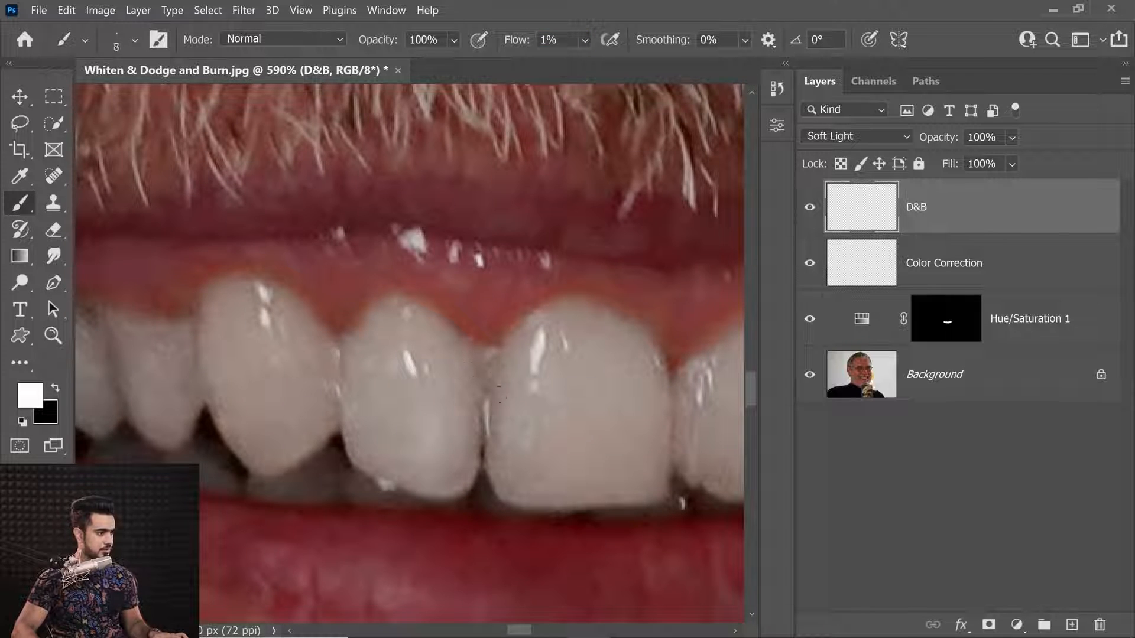
# Set the brush to 2% flow and 6 px and dodge the remaining shadow between the two front teeth.
pyautogui.moveTo(559, 40); pyautogui.dragTo(522, 82)
pyautogui.write('2')
pyautogui.press('Return')
pyautogui.press('[')
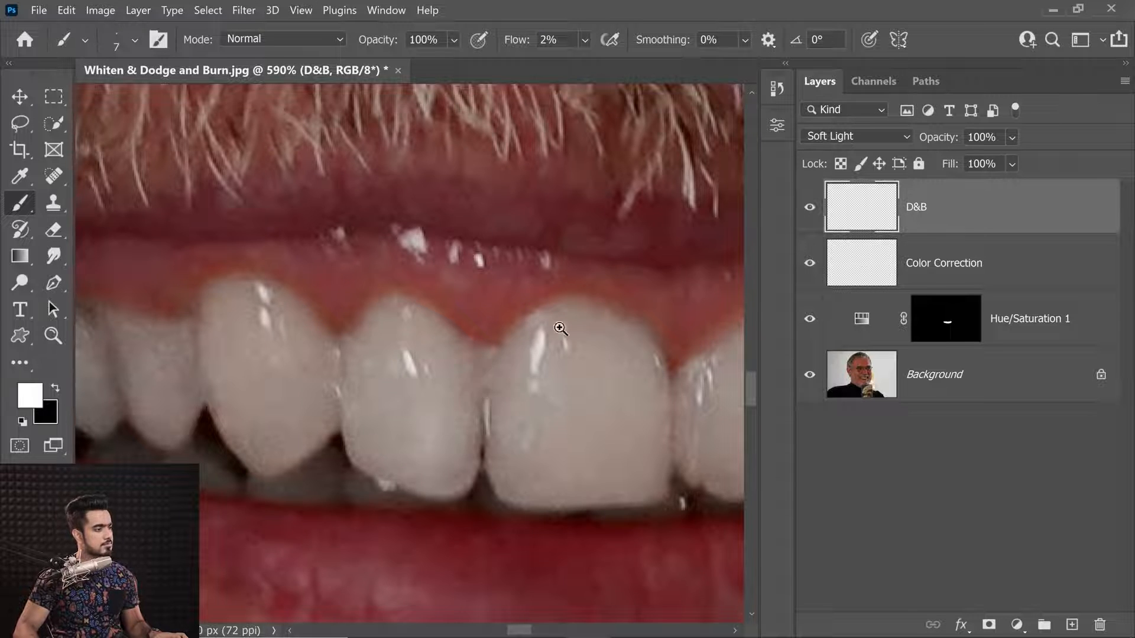
pyautogui.moveTo(559, 328); pyautogui.dragTo(568, 328)
pyautogui.moveTo(569, 328); pyautogui.dragTo(520, 329)
pyautogui.moveTo(441, 366); pyautogui.dragTo(471, 367)
pyautogui.press('[')
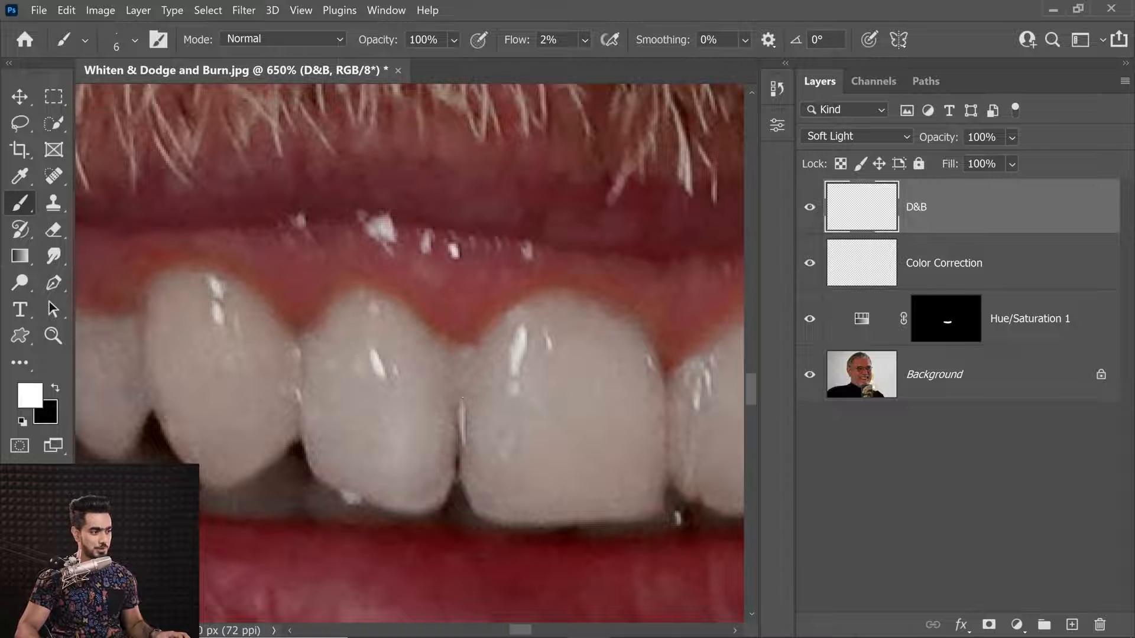
pyautogui.moveTo(497, 348)
pyautogui.mouseDown()
pyautogui.moveTo(454, 360)
pyautogui.moveTo(545, 339)
pyautogui.moveTo(442, 382)
pyautogui.mouseUp()
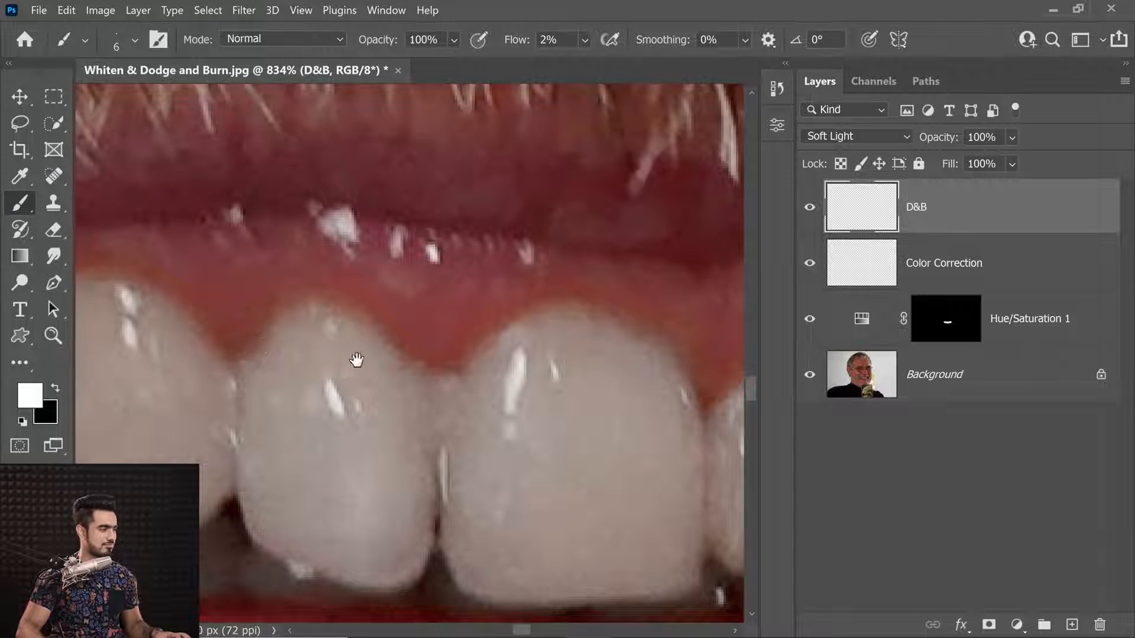
# Stamp all visible layers into a new top layer and copy a lassoed area around the junction of the next two teeth to its own layer.
pyautogui.moveTo(354, 362); pyautogui.dragTo(447, 310)
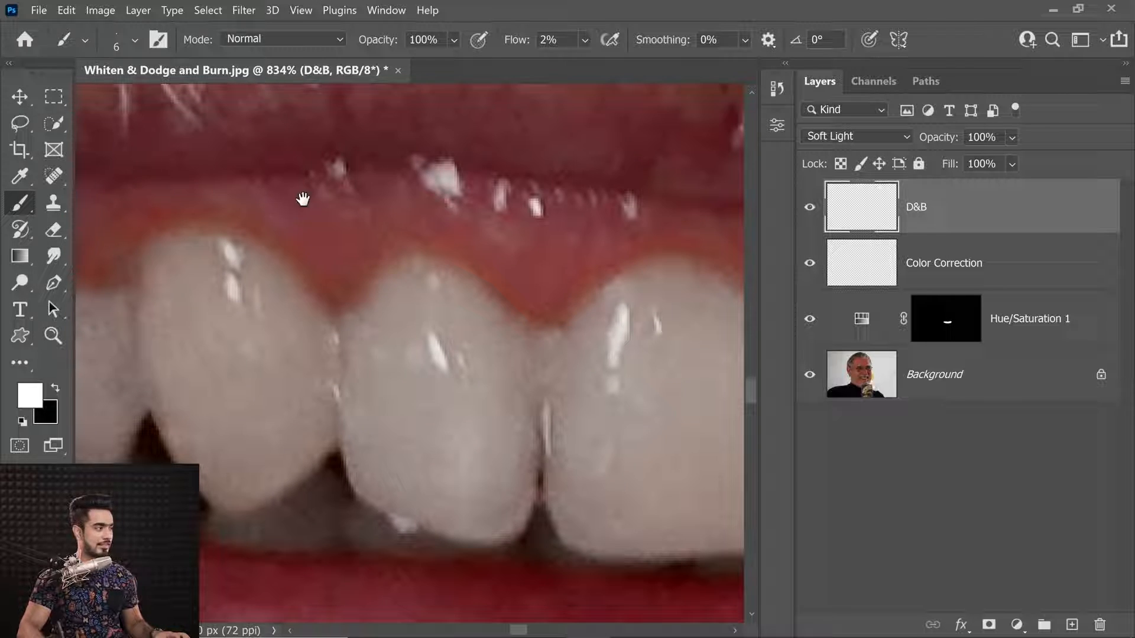
pyautogui.click(18, 124)
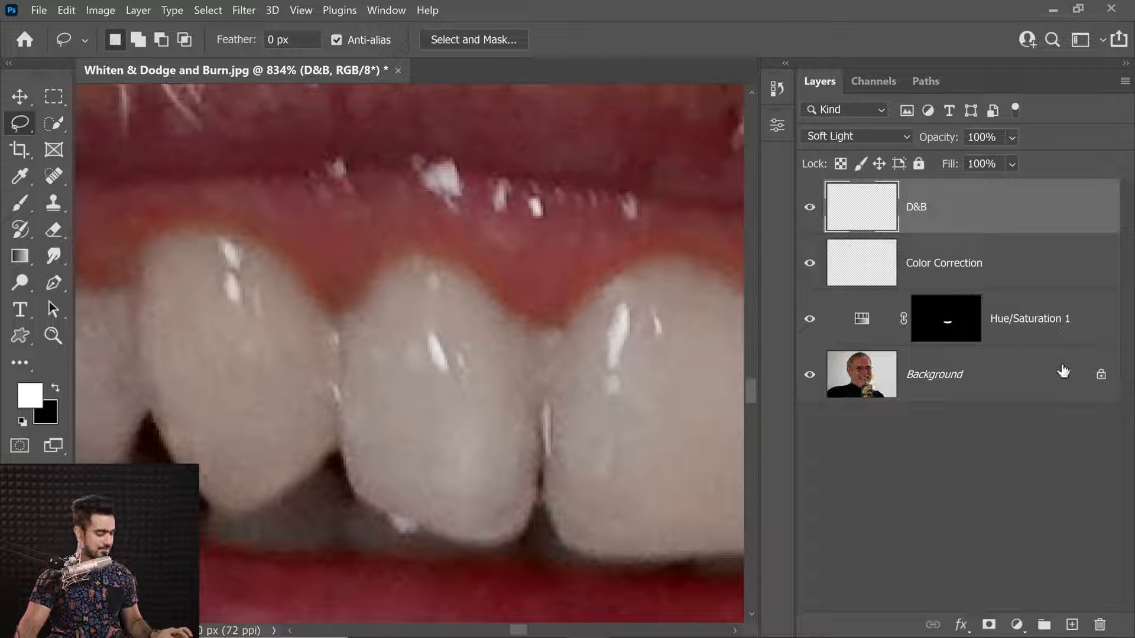
pyautogui.hotkey('ctrl', 'alt', 'shift', 'e')
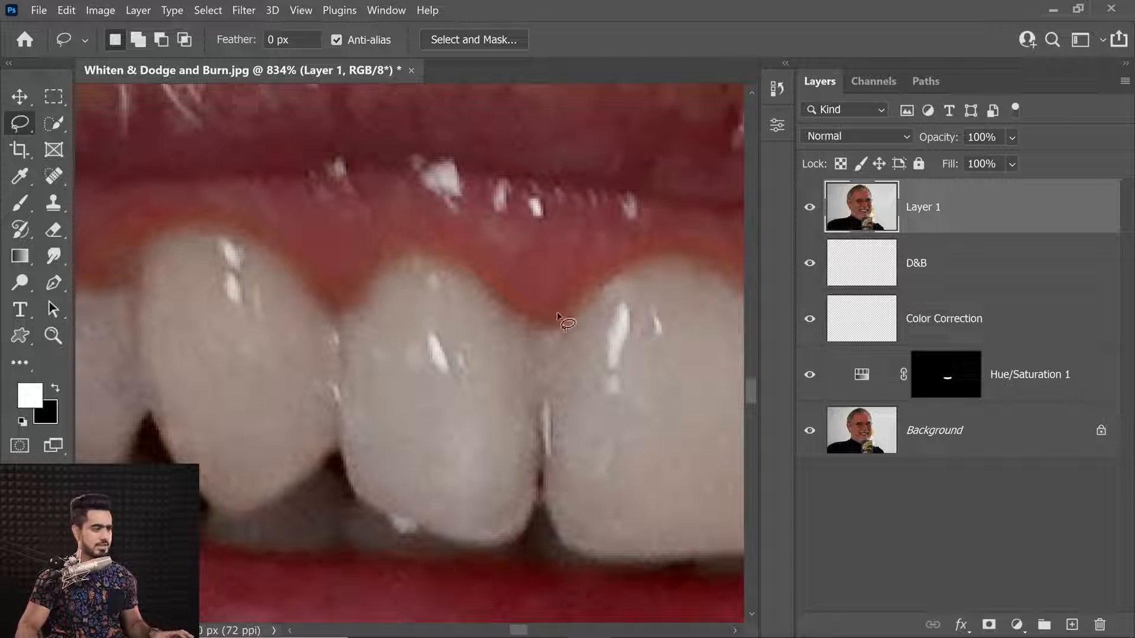
pyautogui.moveTo(385, 283)
pyautogui.mouseDown()
pyautogui.moveTo(325, 239)
pyautogui.moveTo(238, 307)
pyautogui.moveTo(257, 415)
pyautogui.moveTo(364, 447)
pyautogui.moveTo(442, 384)
pyautogui.moveTo(384, 263)
pyautogui.mouseUp()
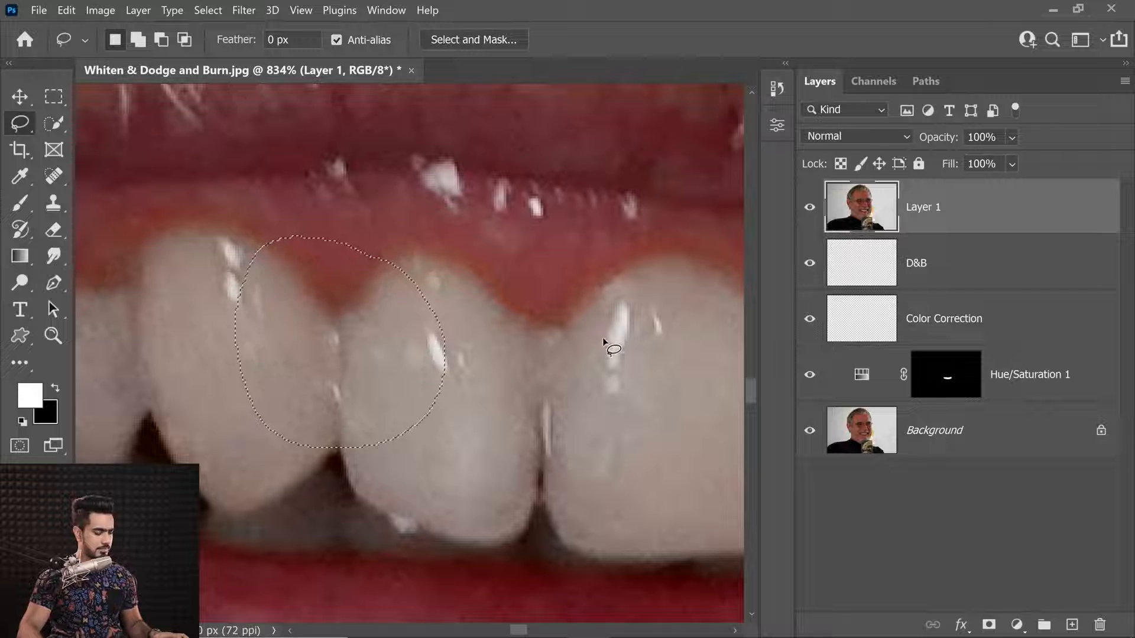
pyautogui.hotkey('ctrl', 'j')
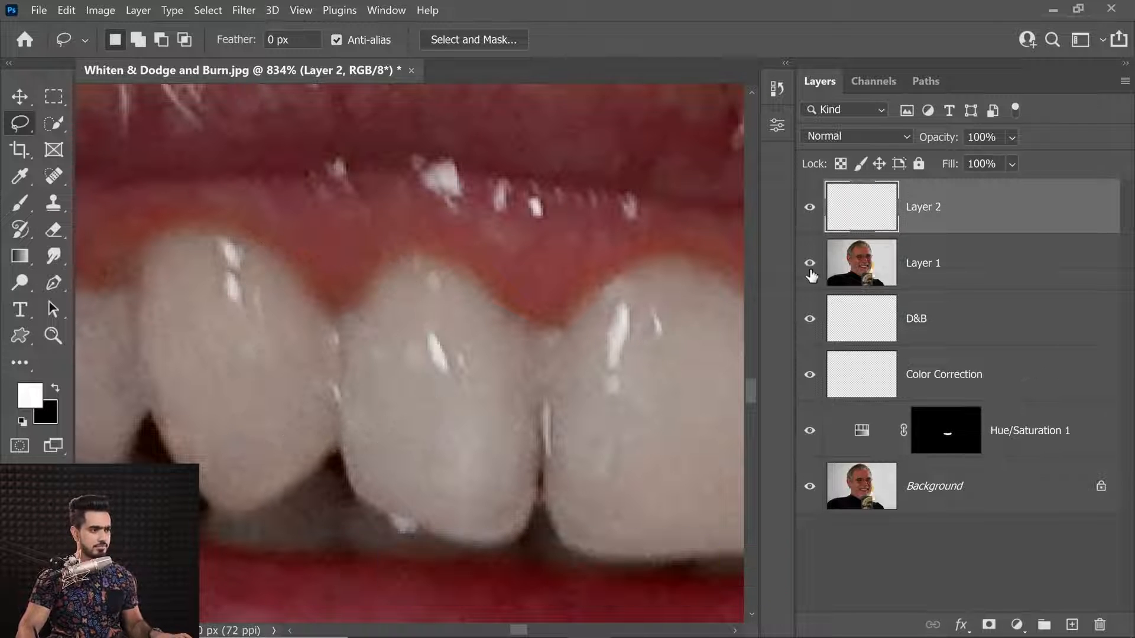
# Delete the stamped full-image layer below the copied patch and make the patch layer active.
pyautogui.click(975, 267)
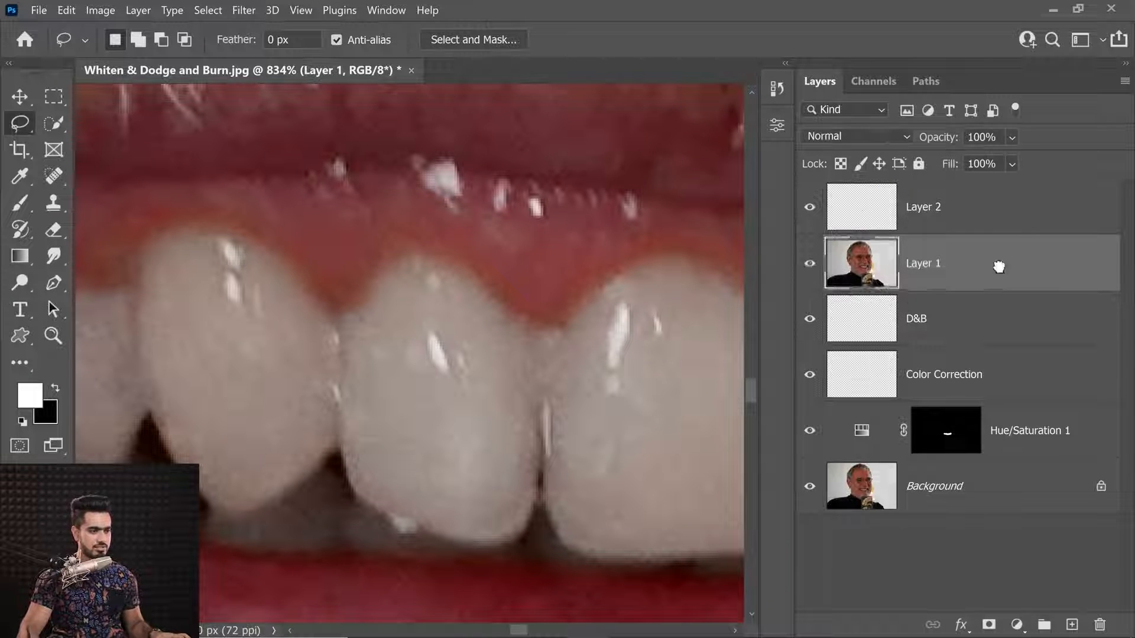
pyautogui.moveTo(1001, 264); pyautogui.dragTo(1100, 625)
pyautogui.click(933, 221)
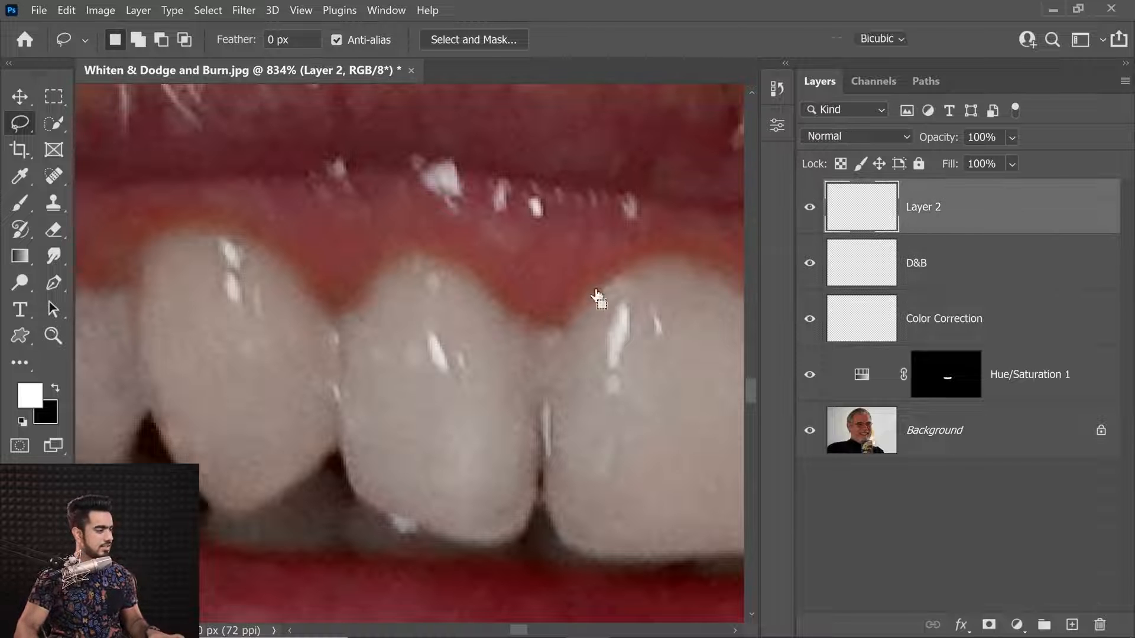
# Move the copied patch over the gap beside the large front tooth and warp its upper corner upward to fit the gum line.
pyautogui.hotkey('ctrl', 't')
pyautogui.moveTo(383, 310); pyautogui.dragTo(619, 344)
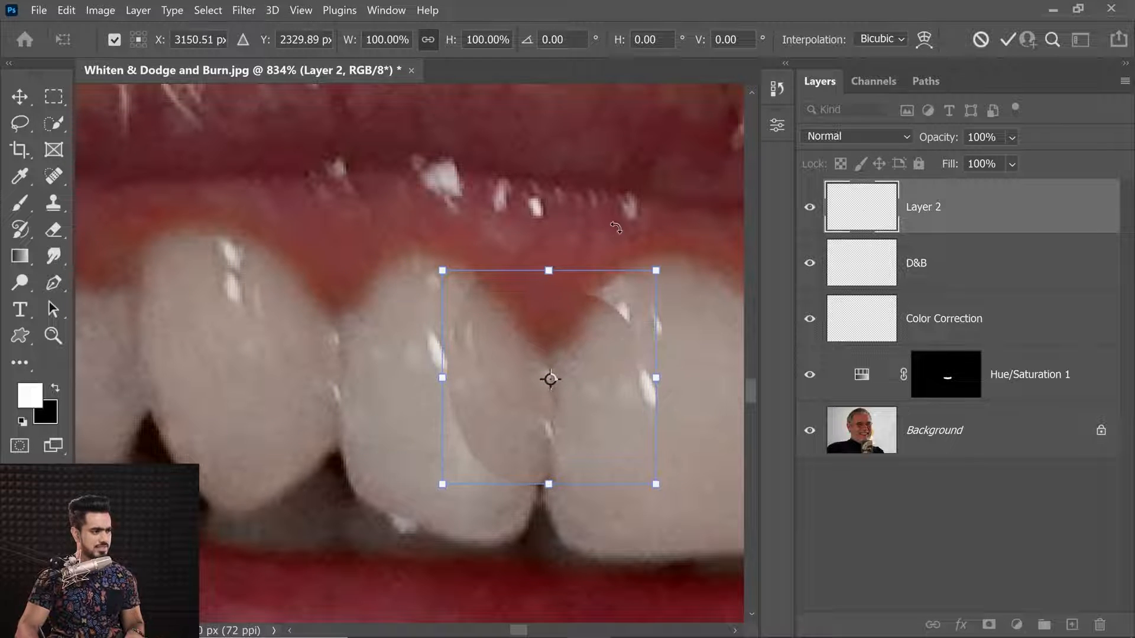
pyautogui.rightClick(602, 343)
pyautogui.click(618, 407)
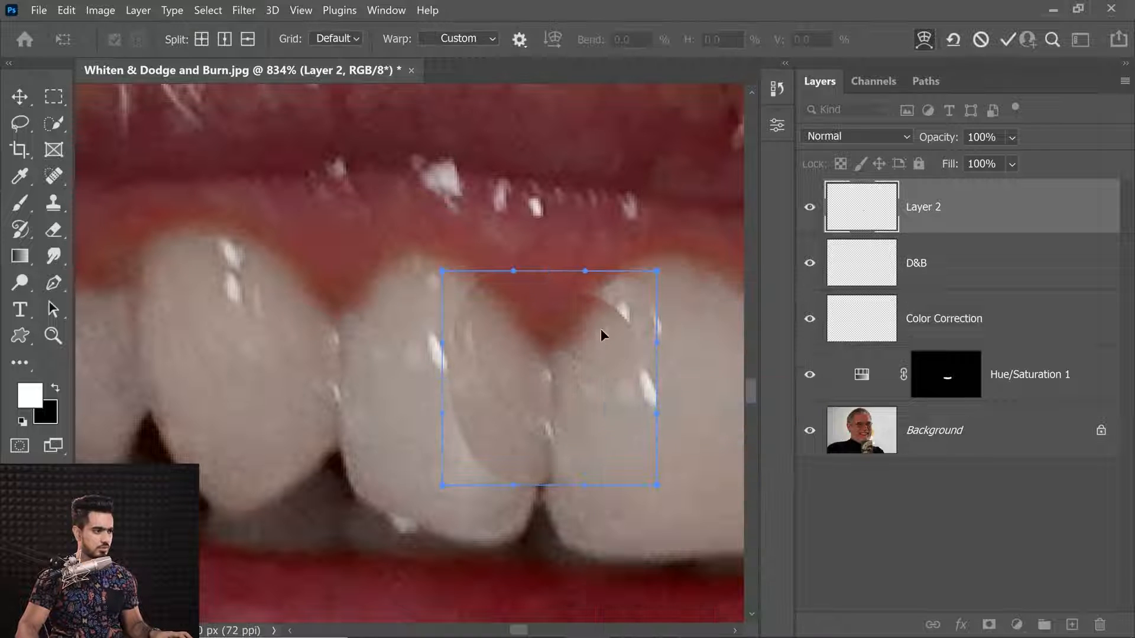
pyautogui.moveTo(658, 273); pyautogui.dragTo(663, 217)
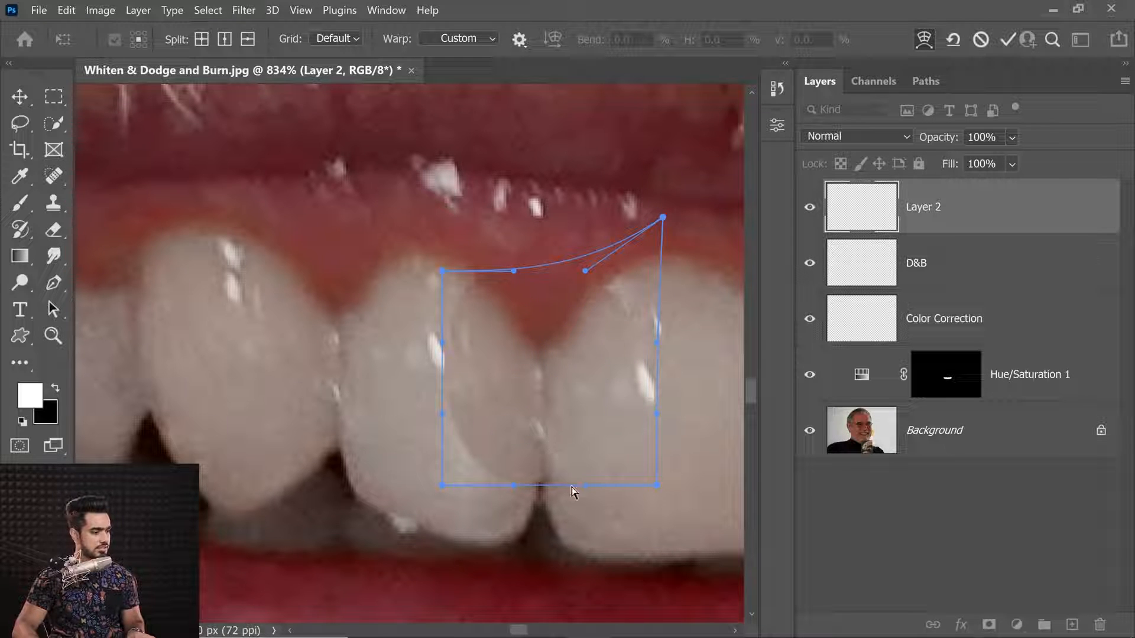
pyautogui.press('Return')
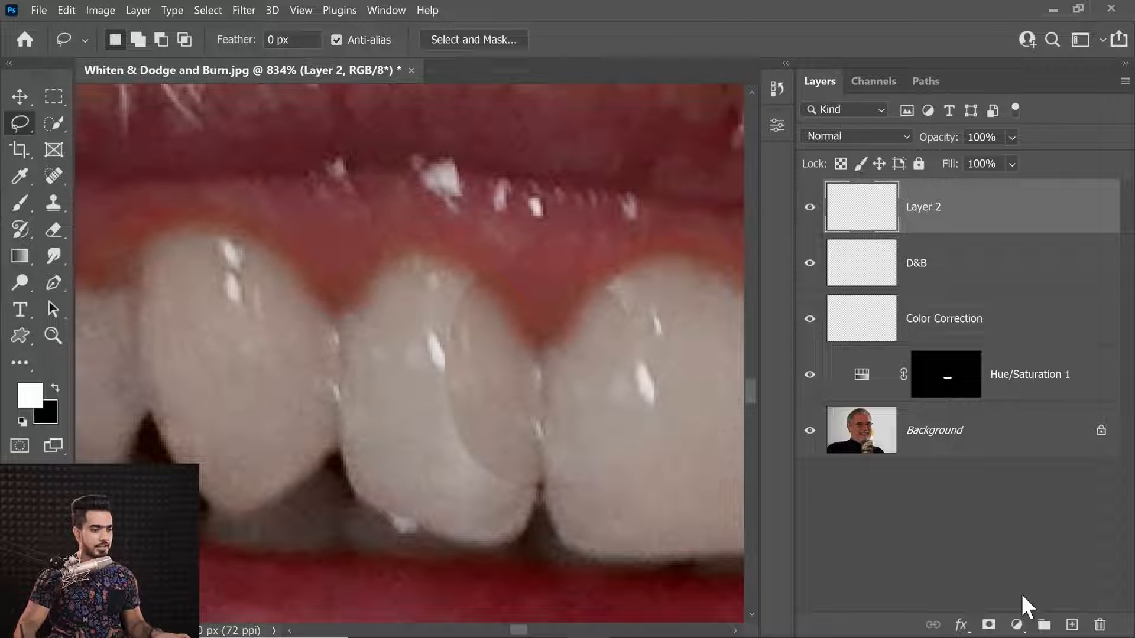
# Add a layer mask to the patch and paint its hard edges away with a black 45 px brush at 100% flow.
pyautogui.click(989, 625)
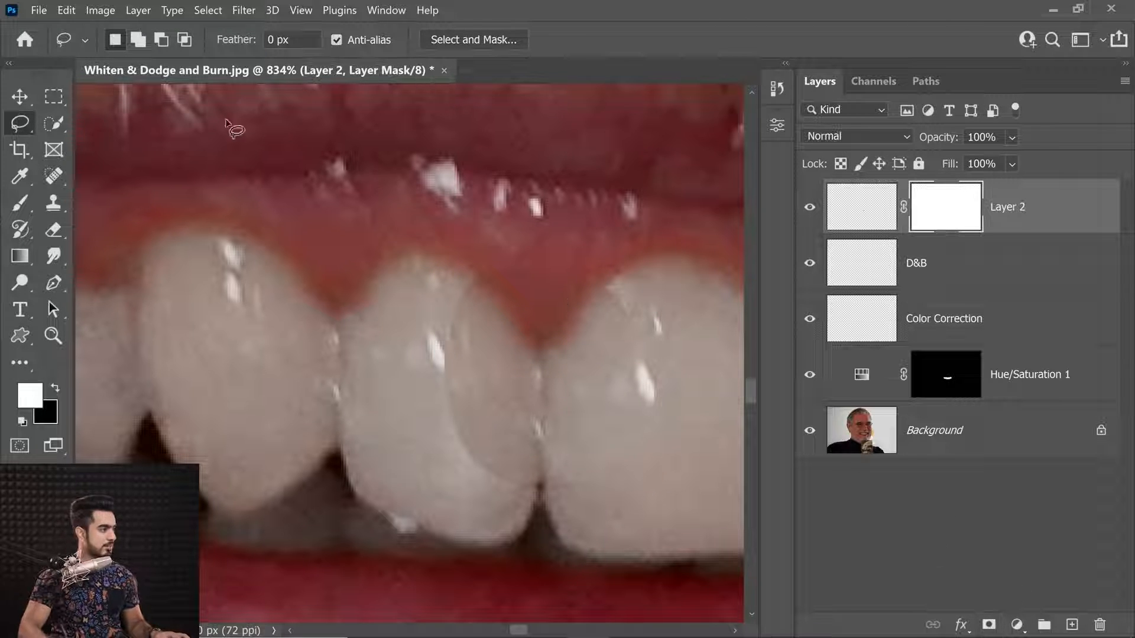
pyautogui.click(21, 204)
pyautogui.press('x')
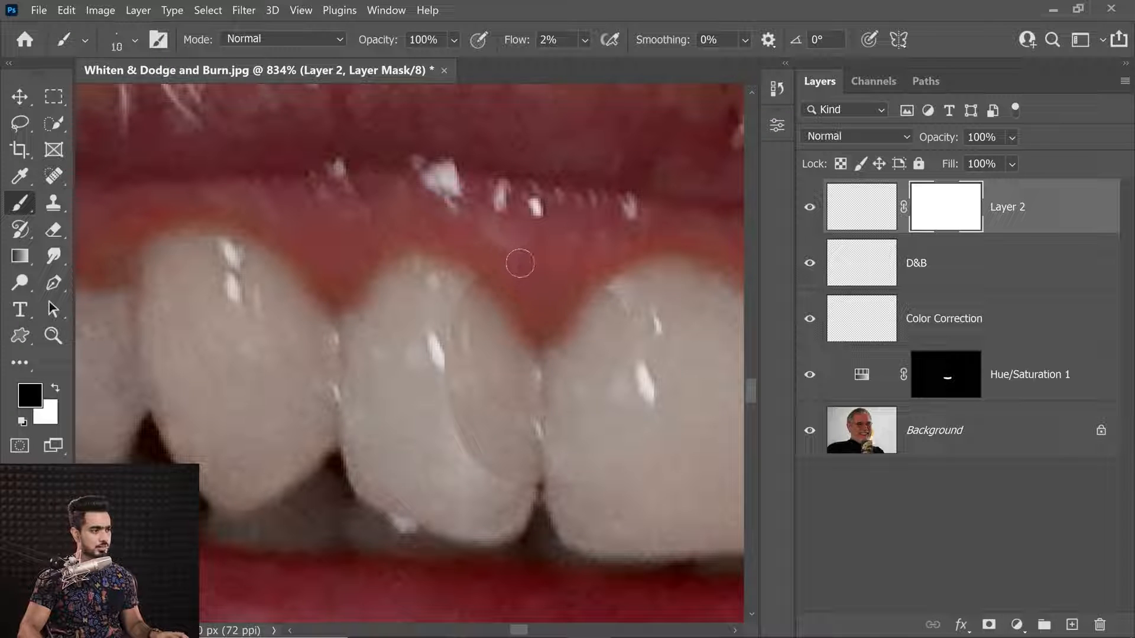
pyautogui.press(']')
pyautogui.press(']')
pyautogui.moveTo(526, 260); pyautogui.dragTo(584, 247)
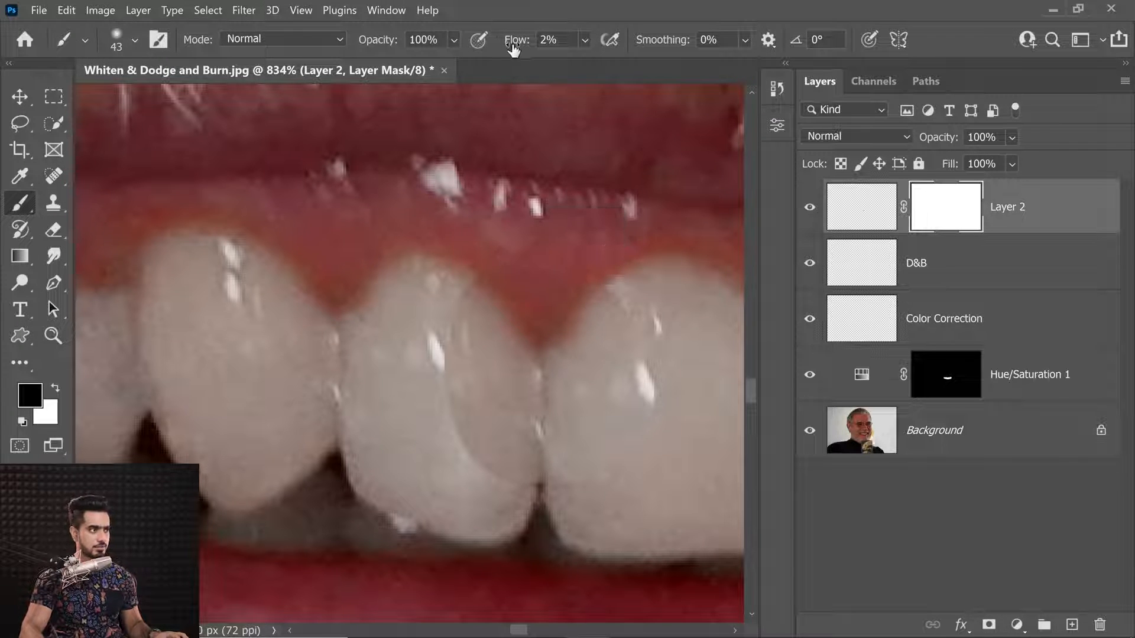
pyautogui.moveTo(513, 49); pyautogui.dragTo(671, 39)
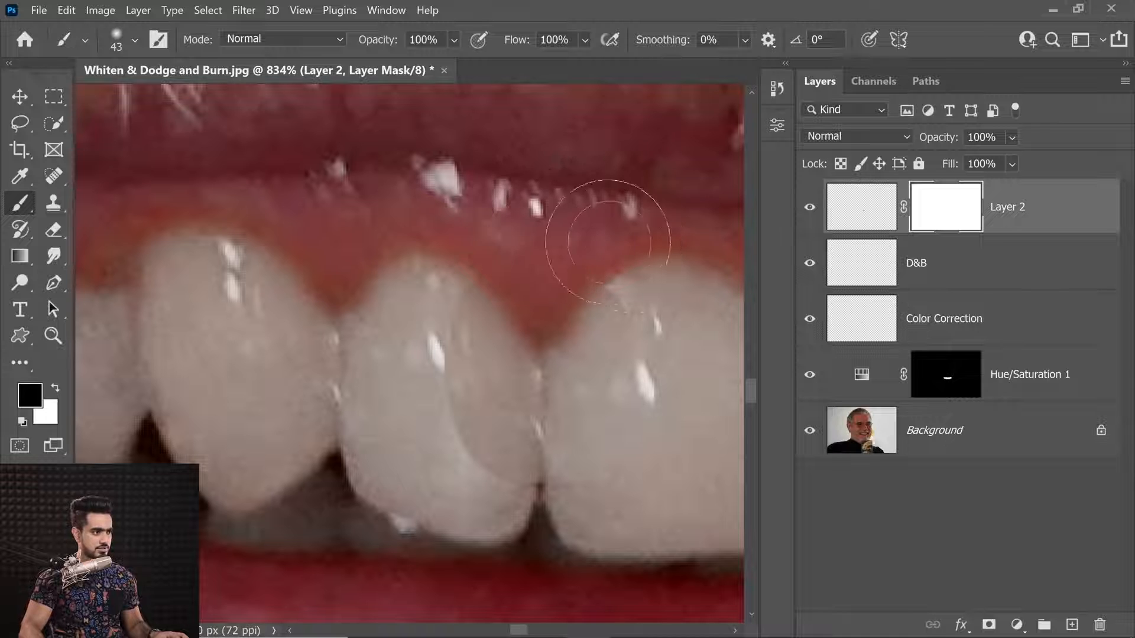
pyautogui.press(']')
pyautogui.moveTo(668, 285)
pyautogui.mouseDown()
pyautogui.moveTo(685, 362)
pyautogui.moveTo(669, 318)
pyautogui.moveTo(631, 458)
pyautogui.mouseUp()
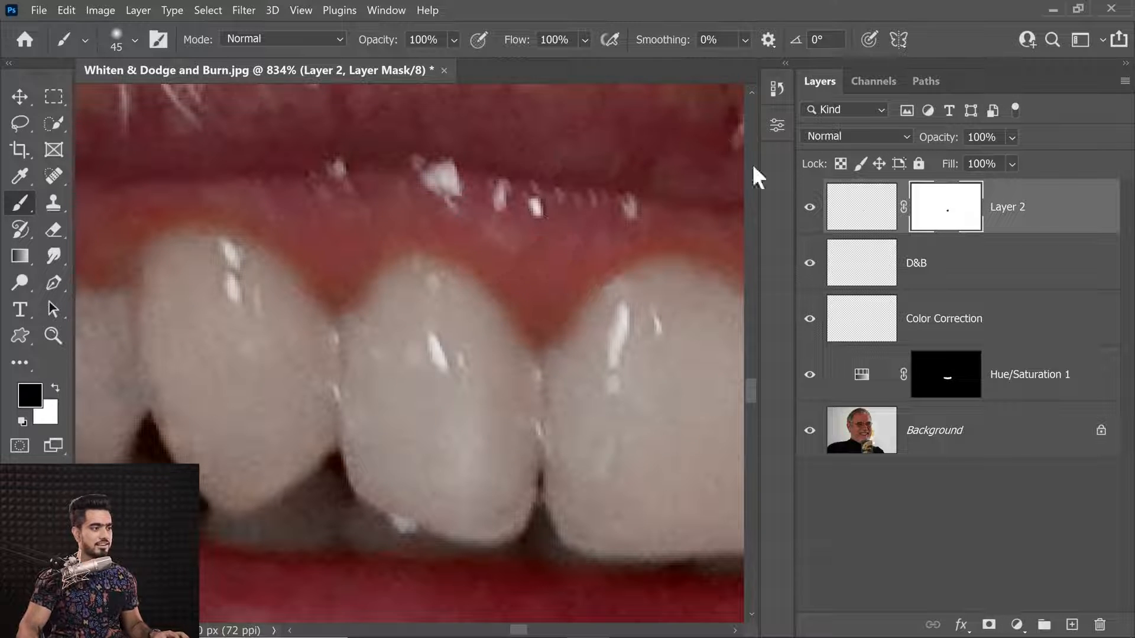
# Hide the patch layer to compare the gap between the teeth before and after the fix.
pyautogui.click(810, 207)
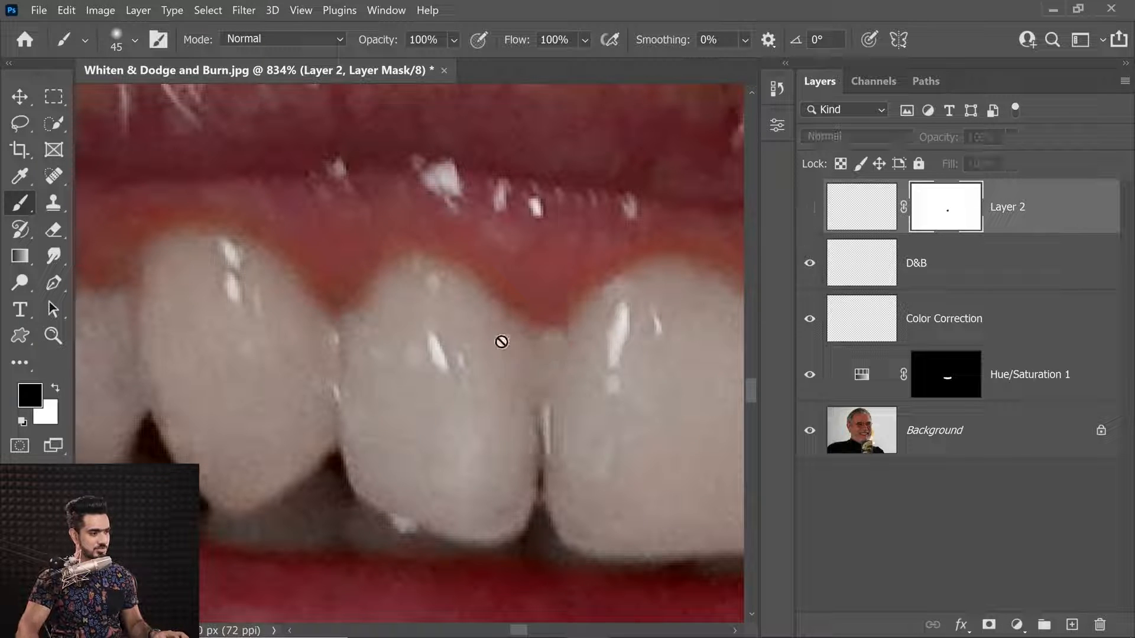
pyautogui.moveTo(584, 336); pyautogui.dragTo(550, 349)
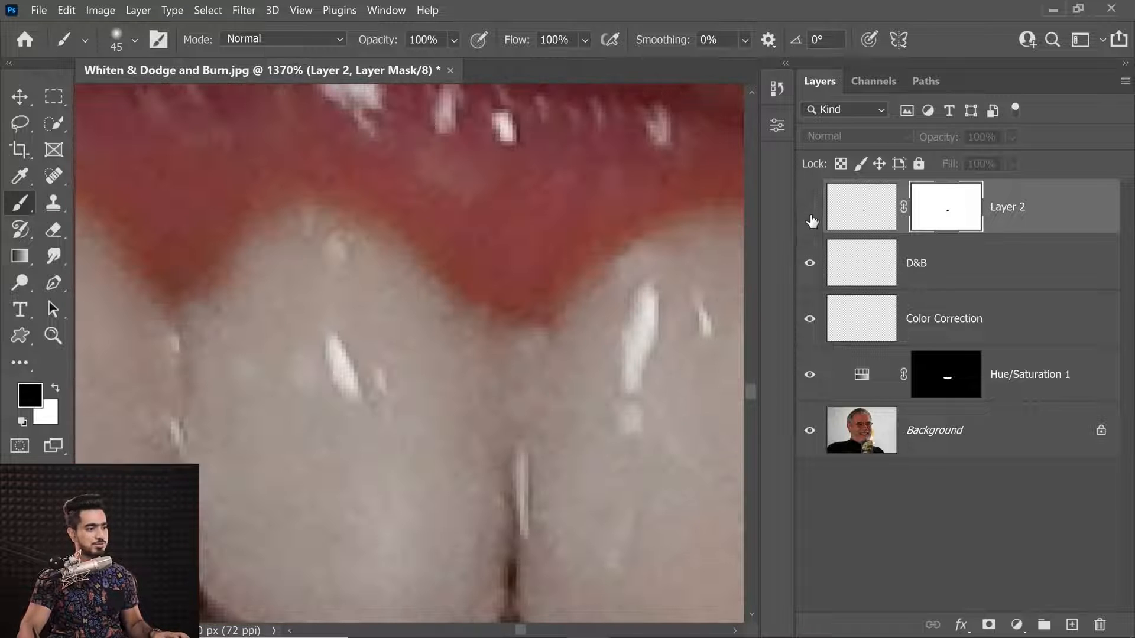
# Make Layer 2 visible again and inspect the retouched teeth across the whole smile.
pyautogui.click(810, 206)
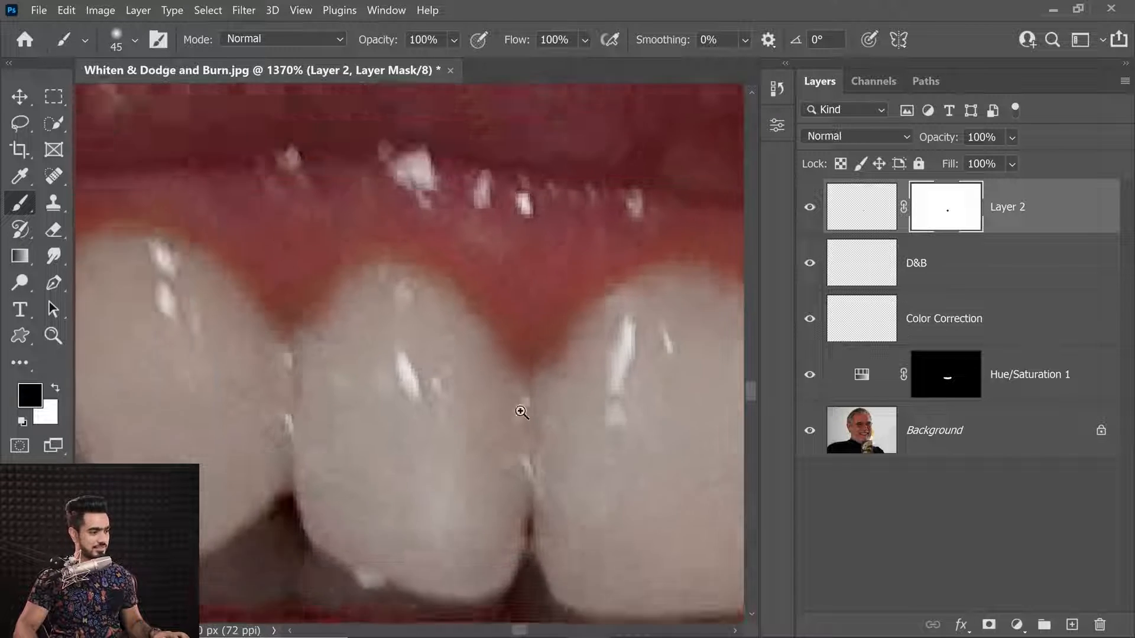
pyautogui.moveTo(522, 412); pyautogui.dragTo(491, 414)
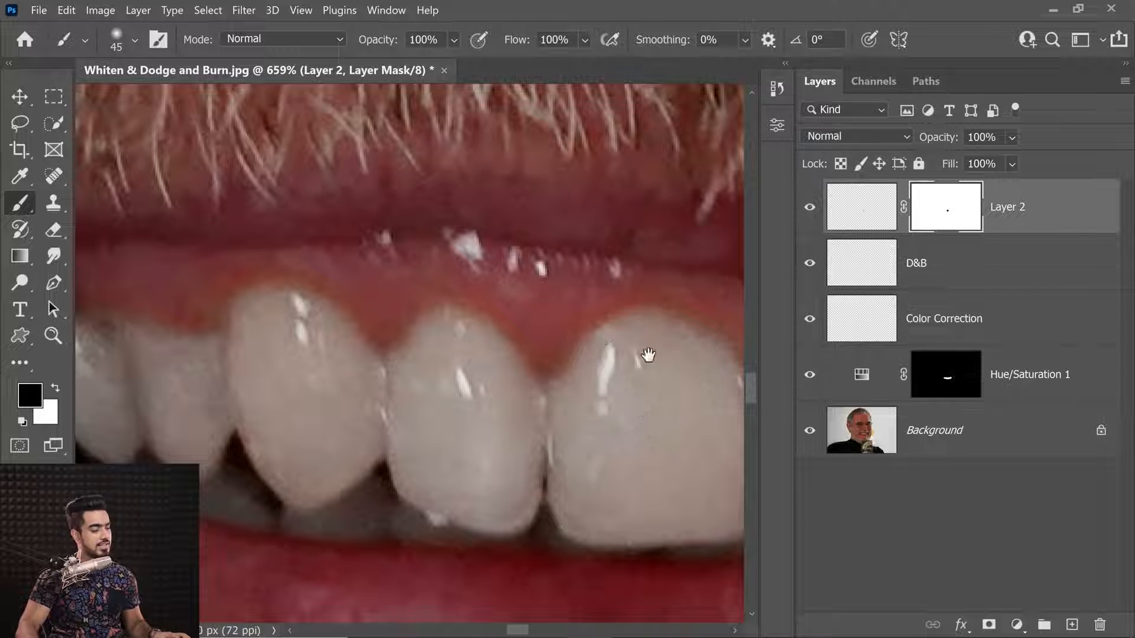
pyautogui.moveTo(651, 304)
pyautogui.mouseDown()
pyautogui.moveTo(611, 296)
pyautogui.moveTo(641, 302)
pyautogui.moveTo(623, 314)
pyautogui.moveTo(634, 308)
pyautogui.mouseUp()
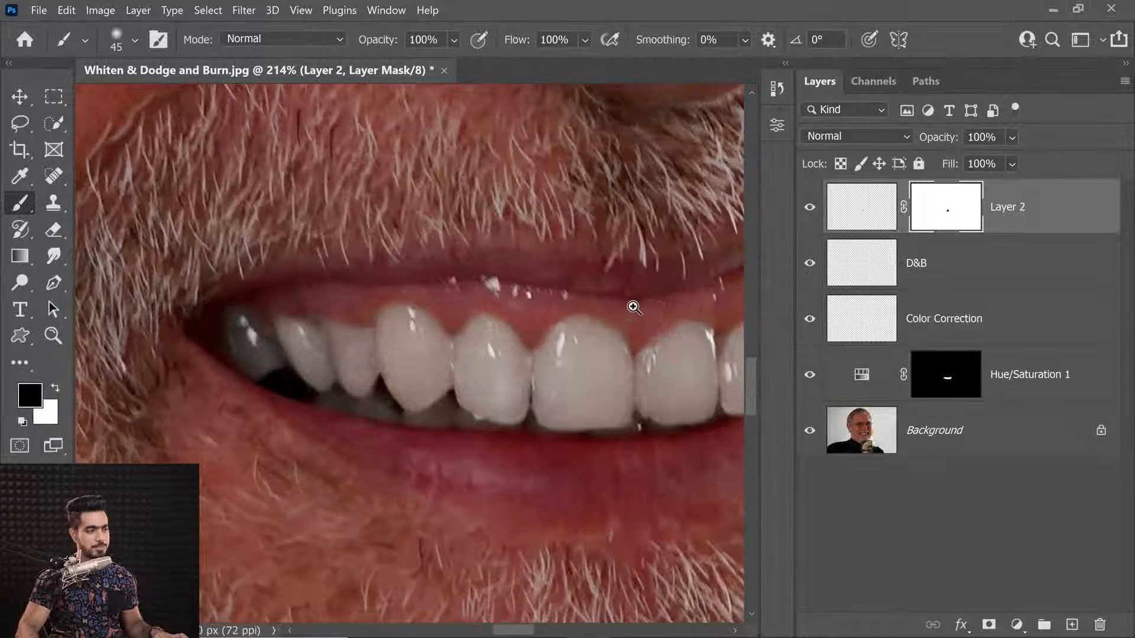
# Add a Curves adjustment layer above Layer 2, clip it to Layer 2, and resize its properties to show the full graph.
pyautogui.click(1016, 624)
pyautogui.click(1012, 403)
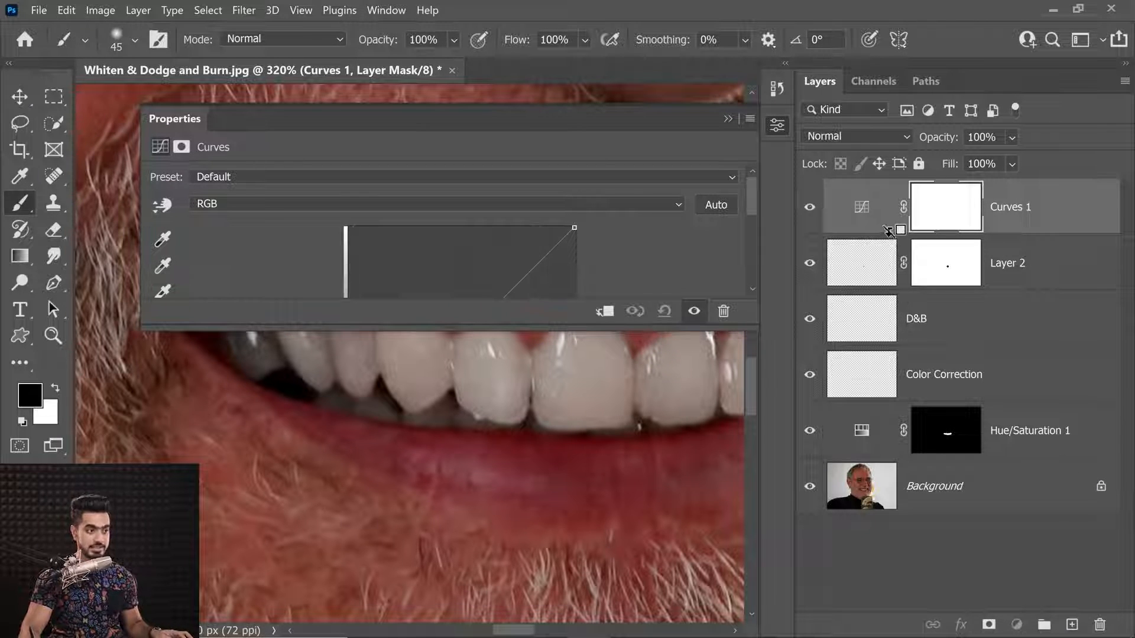
pyautogui.keyDown('alt'); pyautogui.click(889, 231); pyautogui.keyUp('alt')
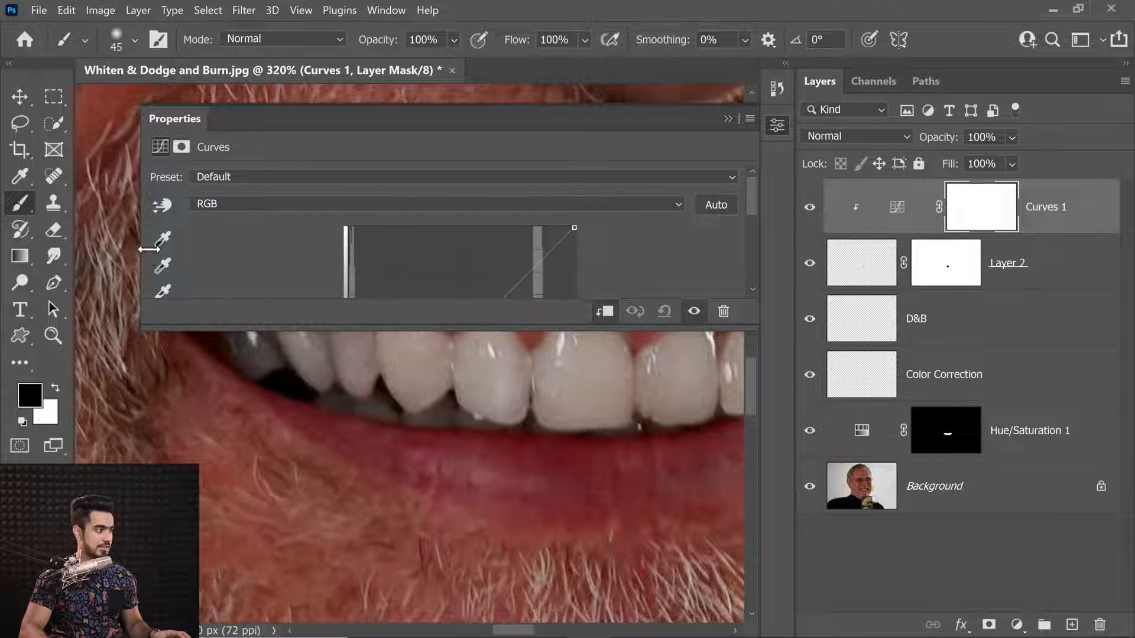
pyautogui.moveTo(149, 248); pyautogui.dragTo(504, 249)
pyautogui.moveTo(634, 324); pyautogui.dragTo(613, 441)
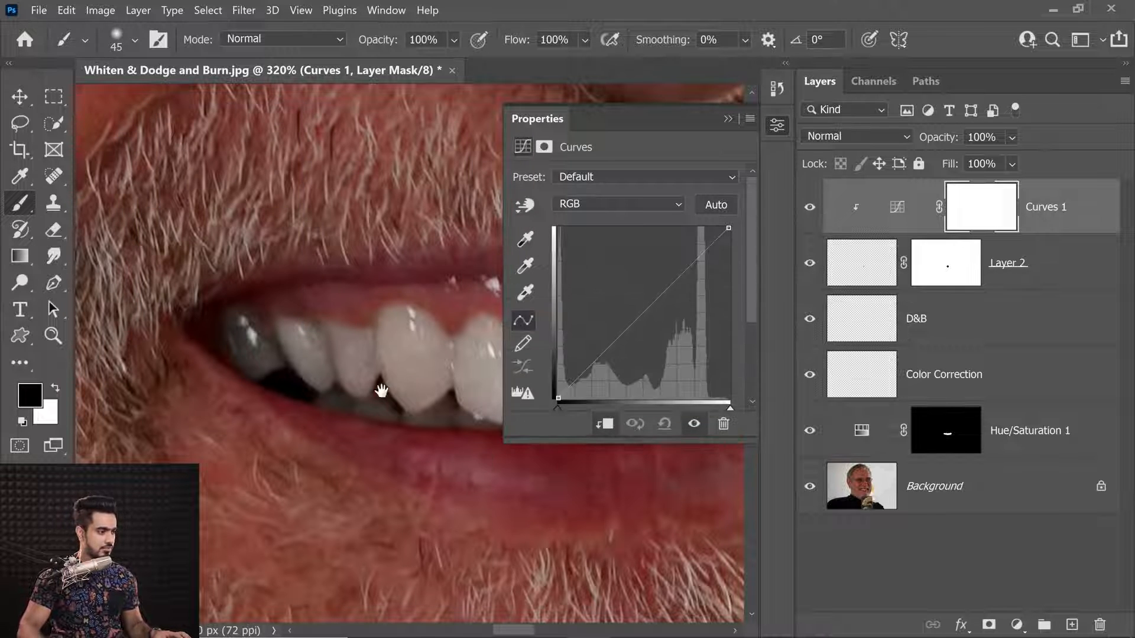
# Adjust a midtone point on the clipped RGB curve slightly, compare the teeth with and without Curves 1, and close the curve settings.
pyautogui.moveTo(382, 390); pyautogui.dragTo(215, 380)
pyautogui.moveTo(645, 312); pyautogui.dragTo(641, 310)
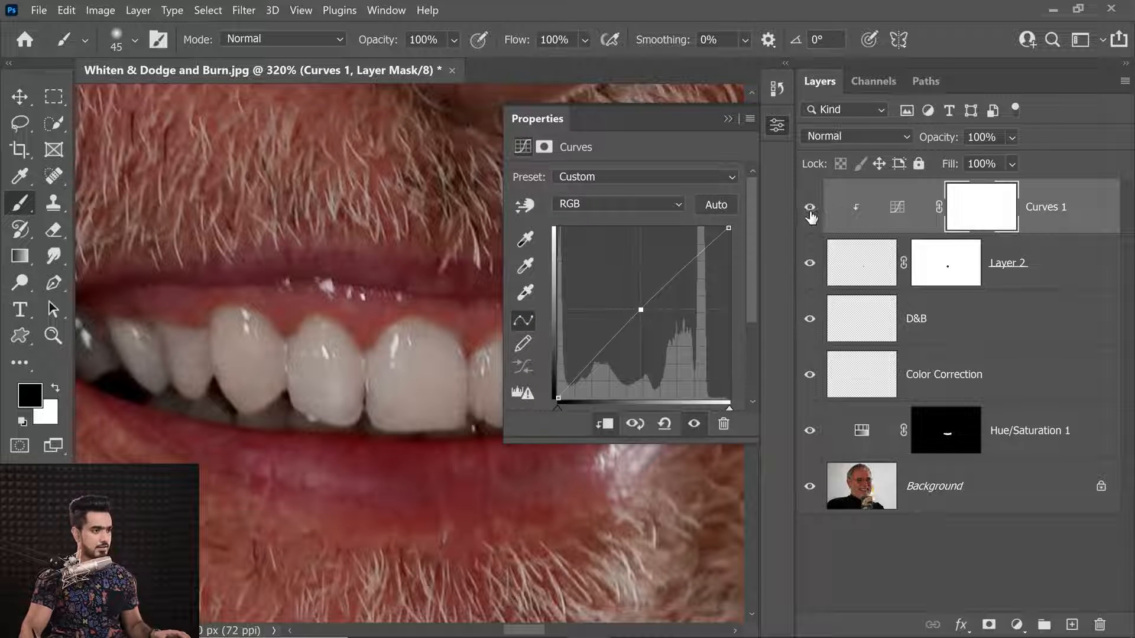
pyautogui.click(810, 208)
pyautogui.click(810, 207)
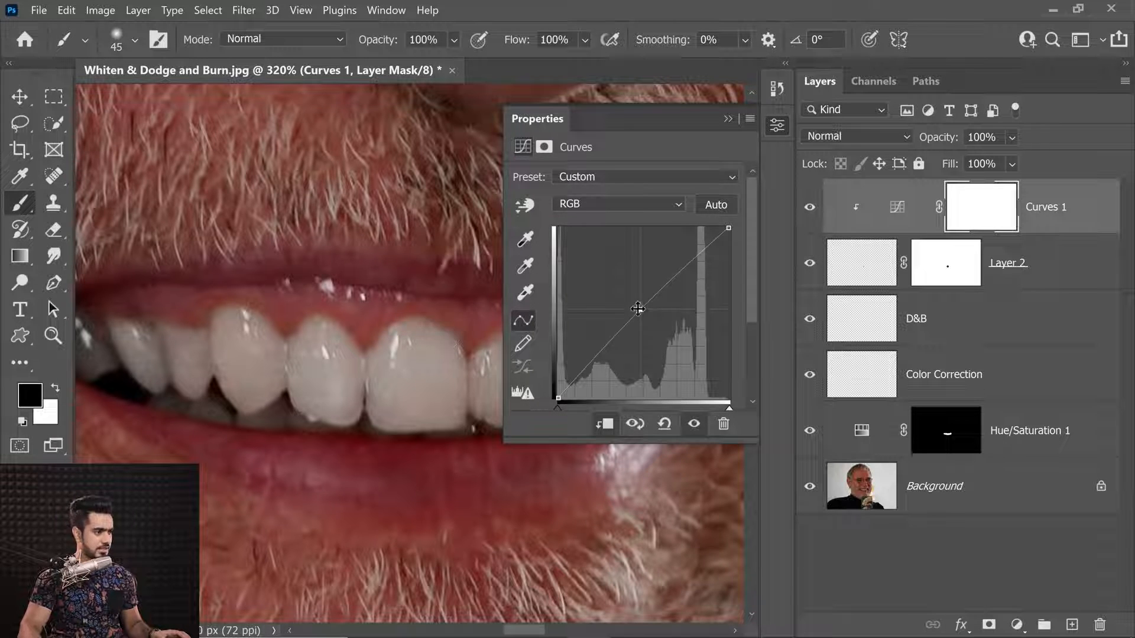
pyautogui.click(728, 119)
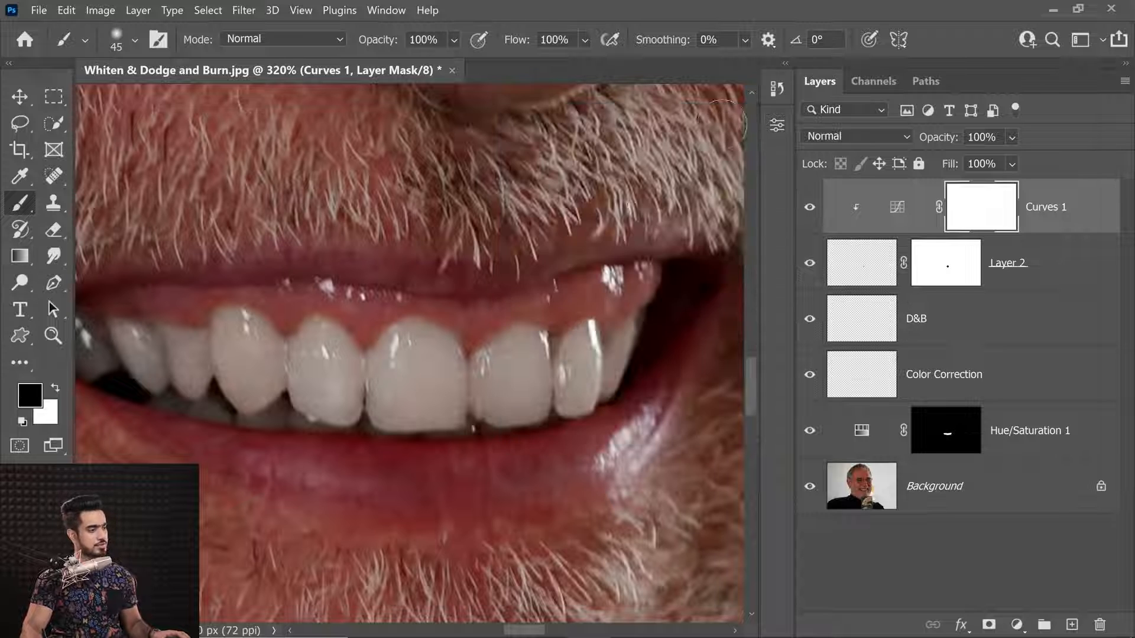
# Compare the full face before and after by showing only the Background and restoring all retouching layers.
pyautogui.moveTo(631, 264); pyautogui.dragTo(471, 370)
pyautogui.keyDown('alt'); pyautogui.click(808, 495); pyautogui.keyUp('alt')
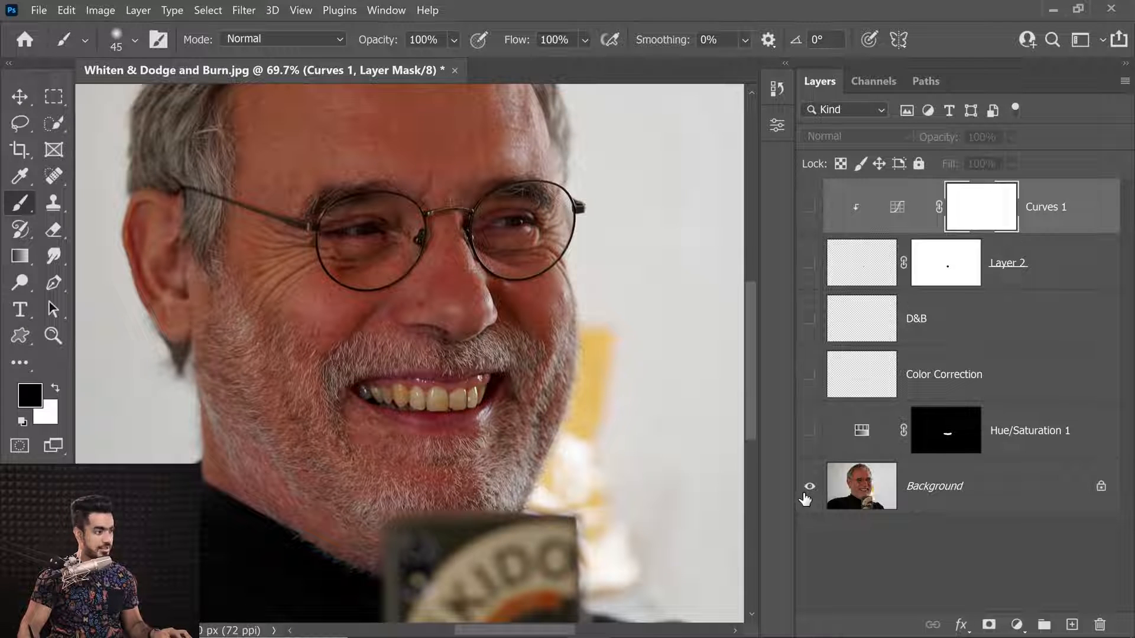
pyautogui.keyDown('alt'); pyautogui.click(806, 495); pyautogui.keyUp('alt')
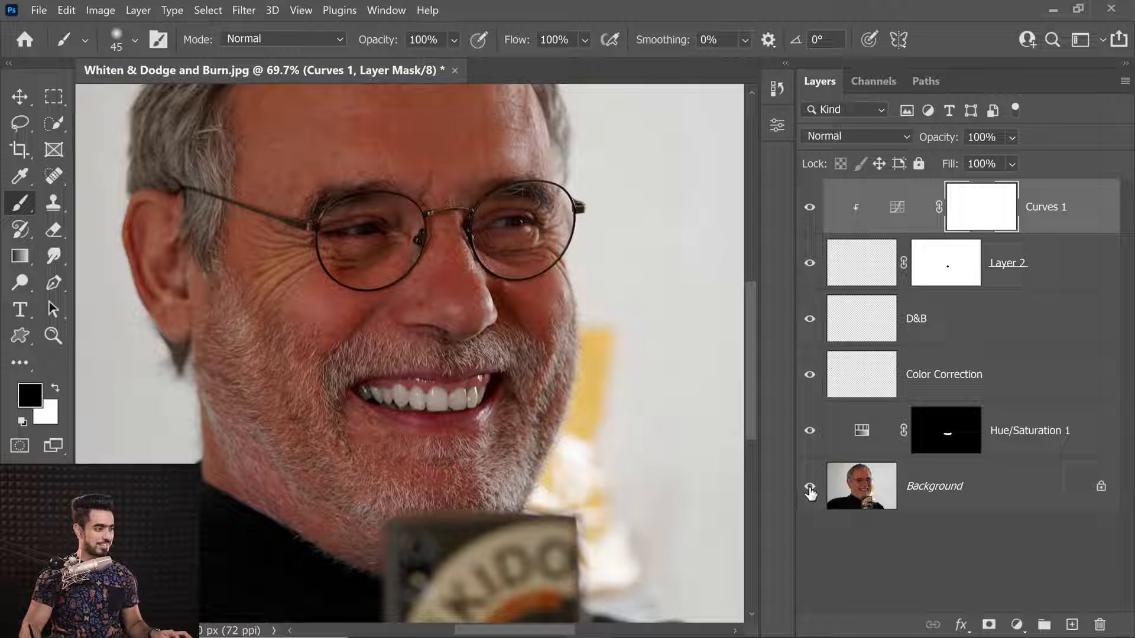
pyautogui.keyDown('alt'); pyautogui.click(809, 494); pyautogui.keyUp('alt')
pyautogui.keyDown('alt'); pyautogui.click(810, 493); pyautogui.keyUp('alt')
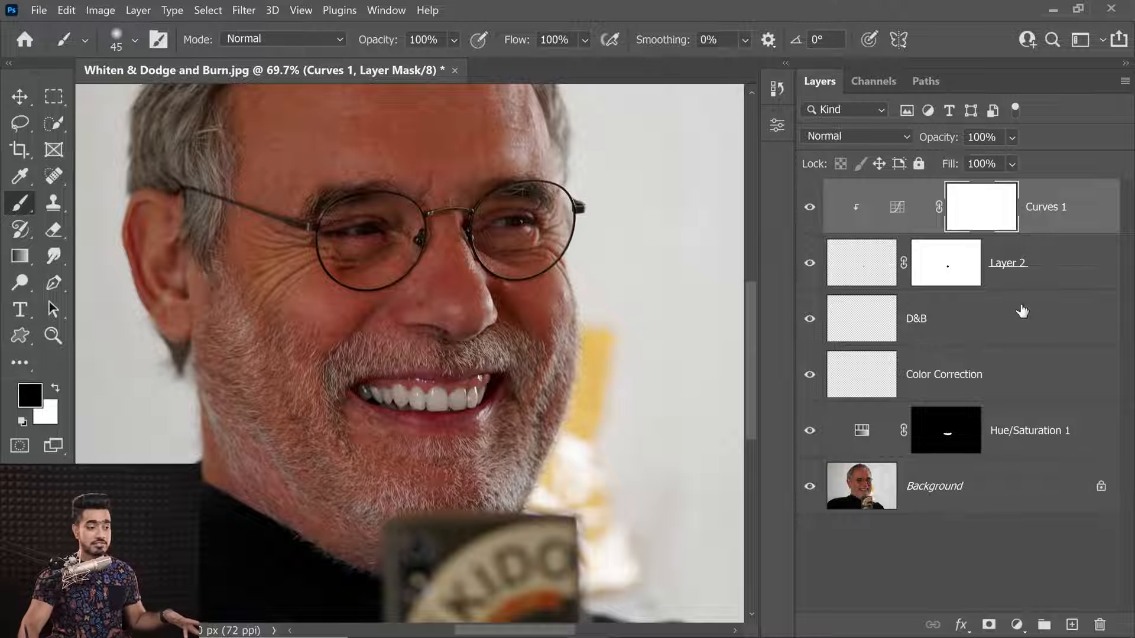
# Group the layers from Curves 1 through Hue/Saturation 1, set the group's opacity to 78%, and compare the result with the group hidden.
pyautogui.keyDown('shift'); pyautogui.click(1034, 436); pyautogui.keyUp('shift')
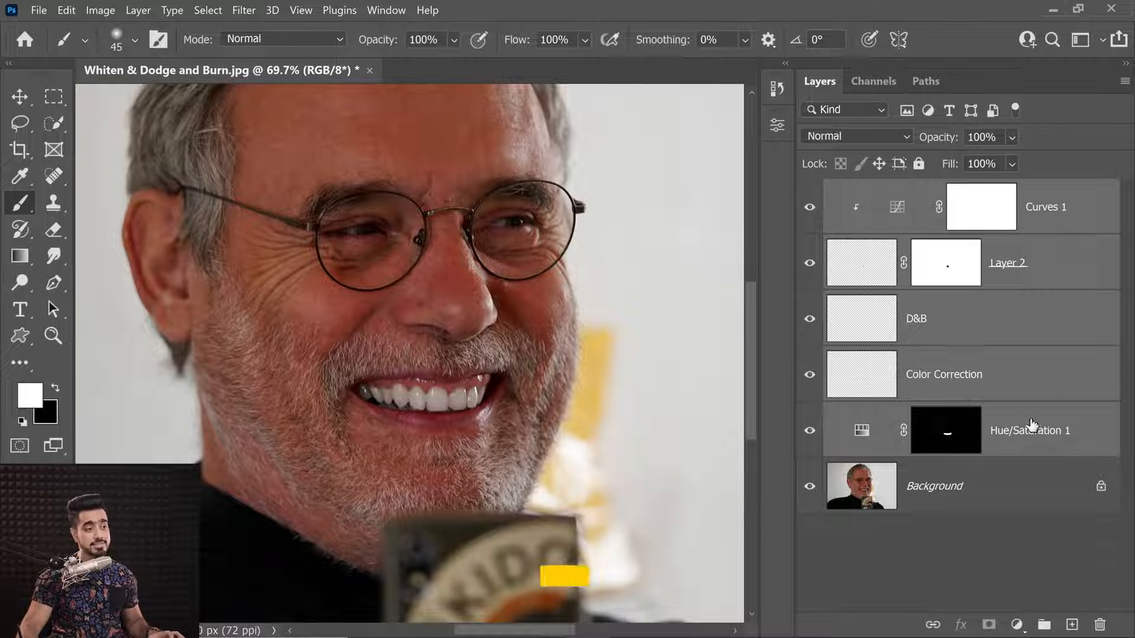
pyautogui.hotkey('ctrl', 'g')
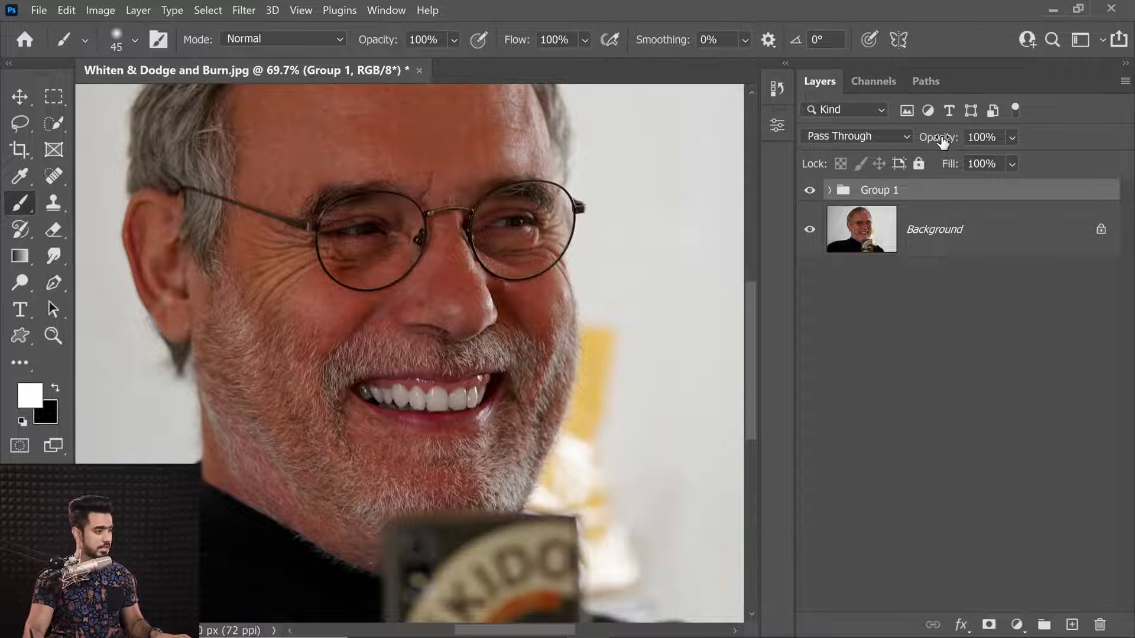
pyautogui.moveTo(940, 138); pyautogui.dragTo(924, 142)
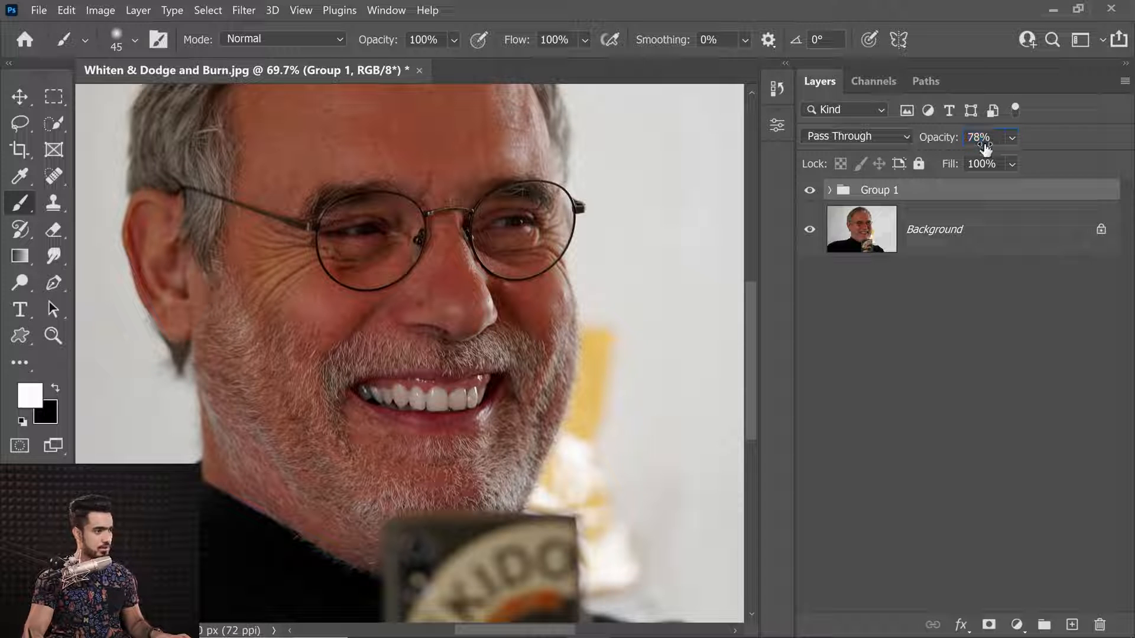
pyautogui.click(917, 138)
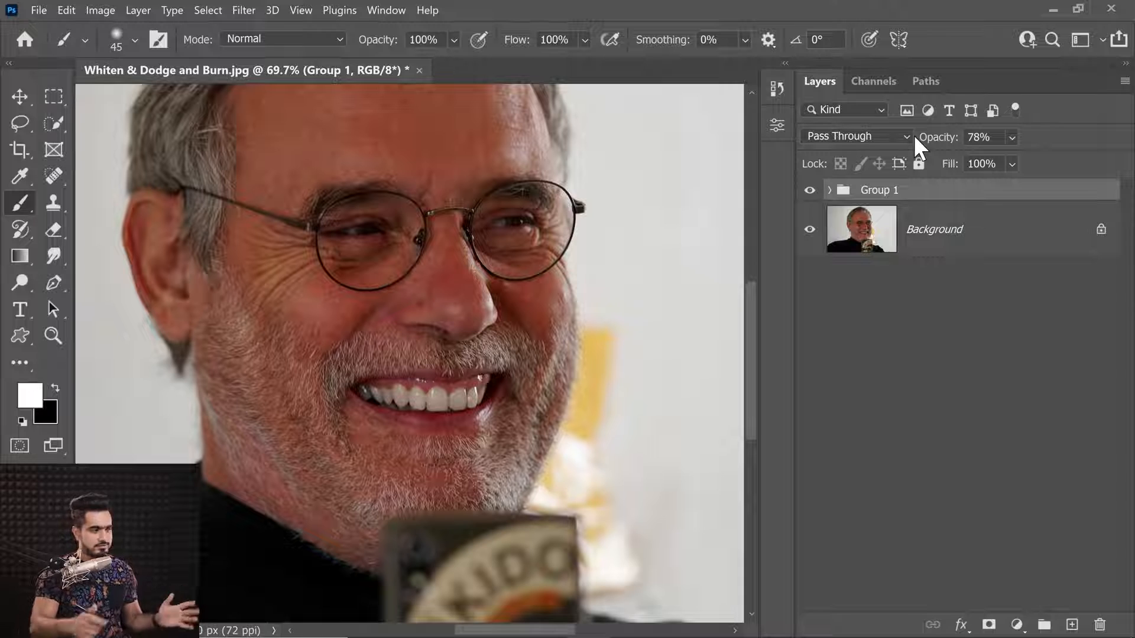
pyautogui.click(810, 191)
pyautogui.click(812, 193)
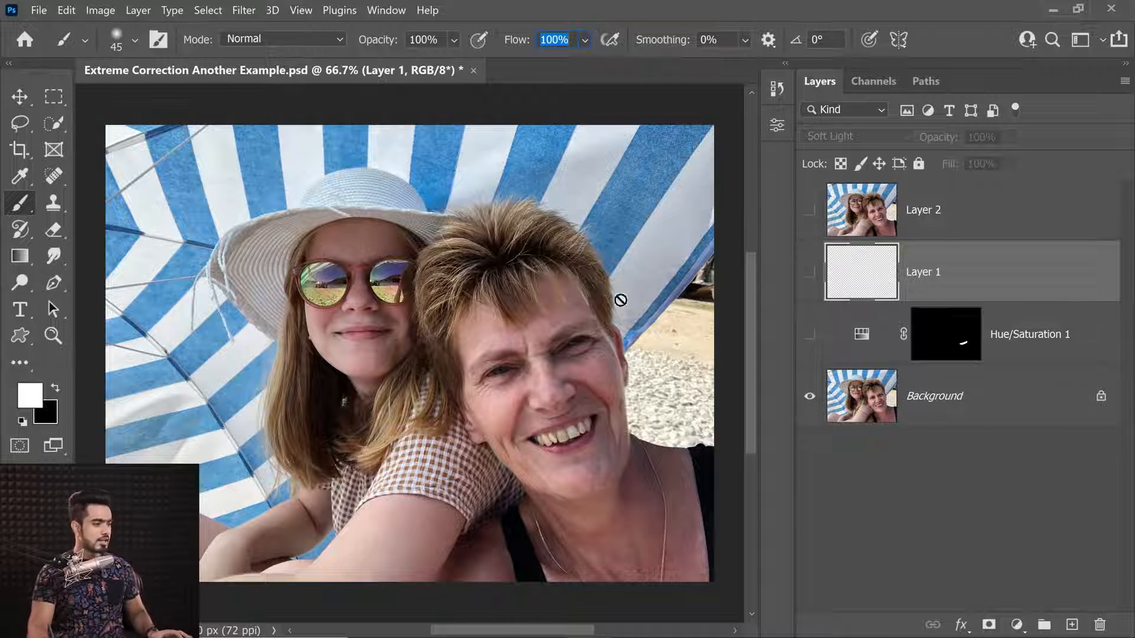
# In Extreme Correction Another Example.psd, show the Hue/Saturation 1 layer and compare the teeth with Layer 1 off and on, leaving it visible.
pyautogui.moveTo(571, 441)
pyautogui.mouseDown()
pyautogui.moveTo(597, 431)
pyautogui.moveTo(562, 436)
pyautogui.mouseUp()
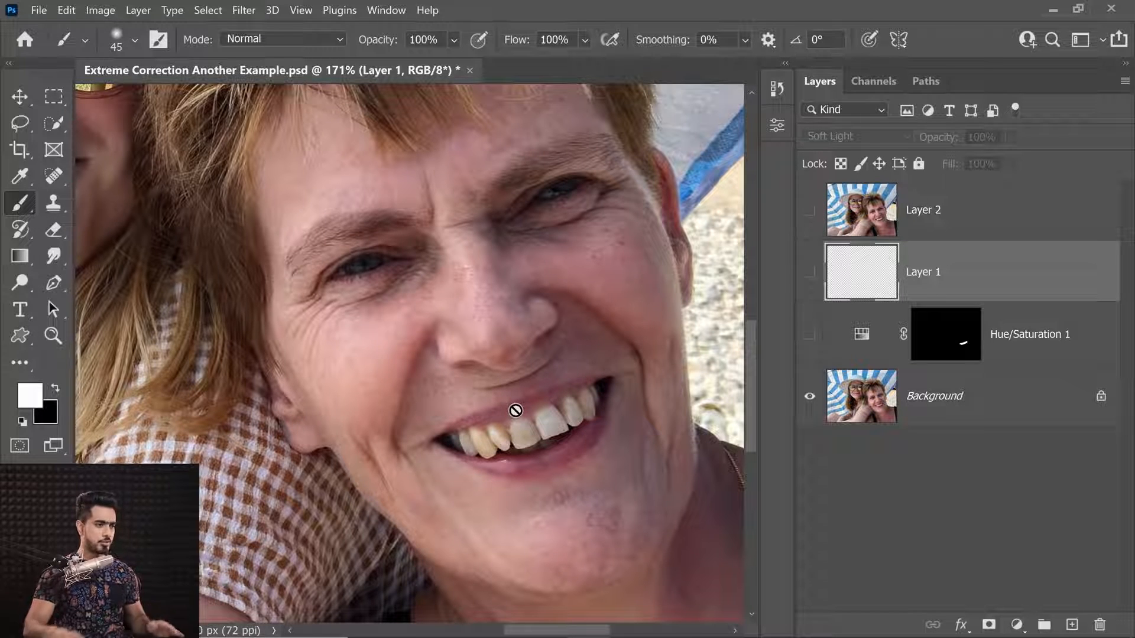
pyautogui.click(810, 335)
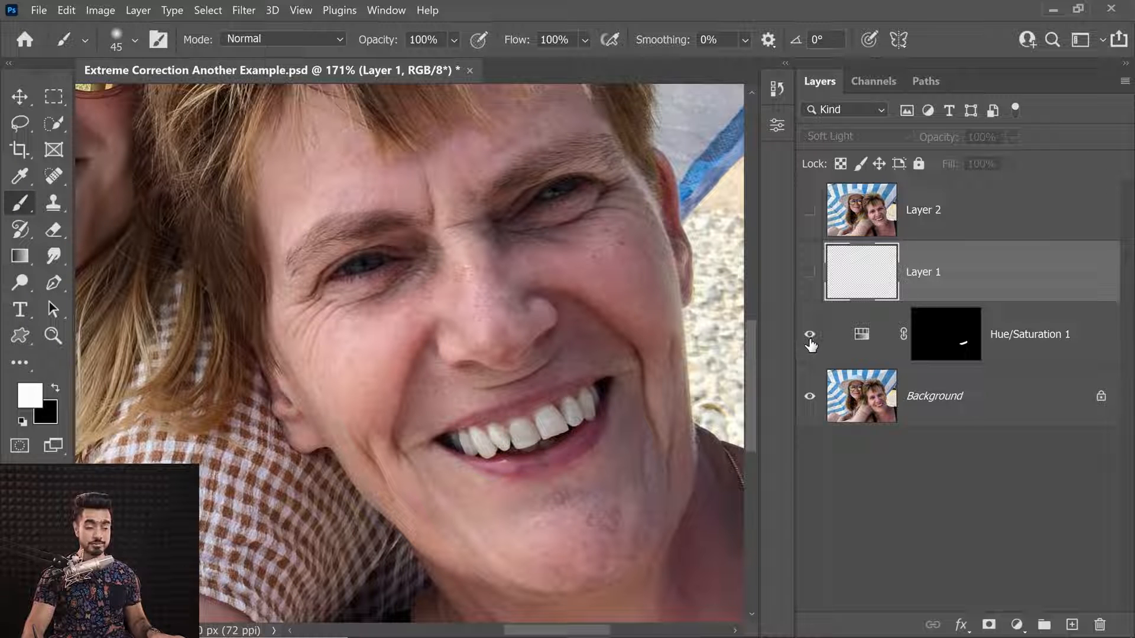
pyautogui.click(812, 274)
pyautogui.click(811, 274)
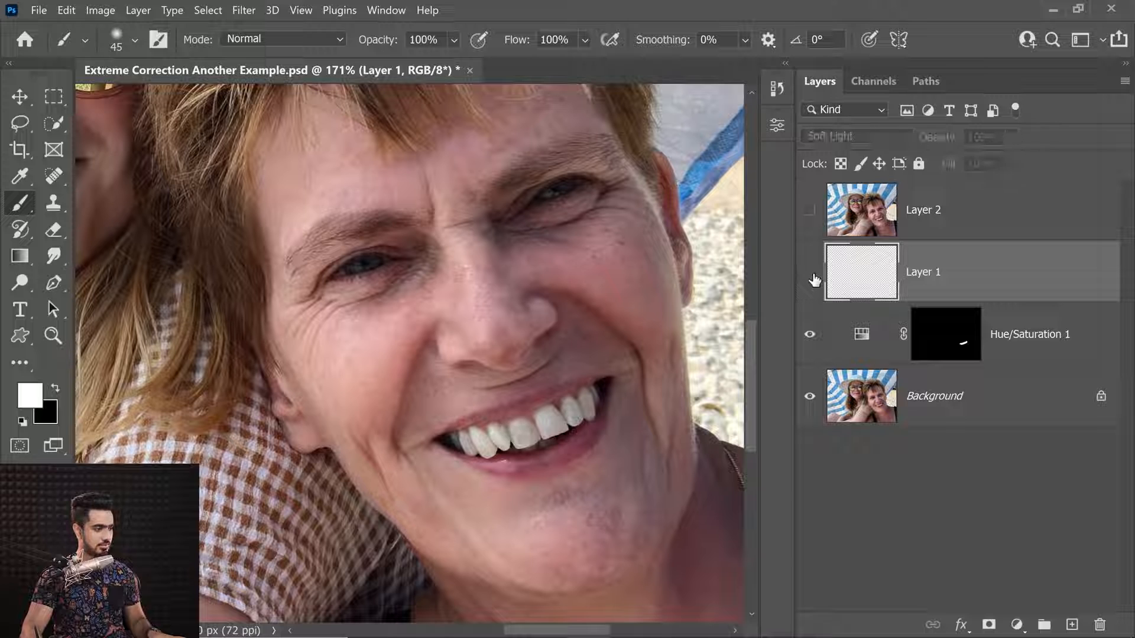
pyautogui.click(811, 274)
pyautogui.click(811, 275)
pyautogui.click(811, 275)
pyautogui.click(811, 275)
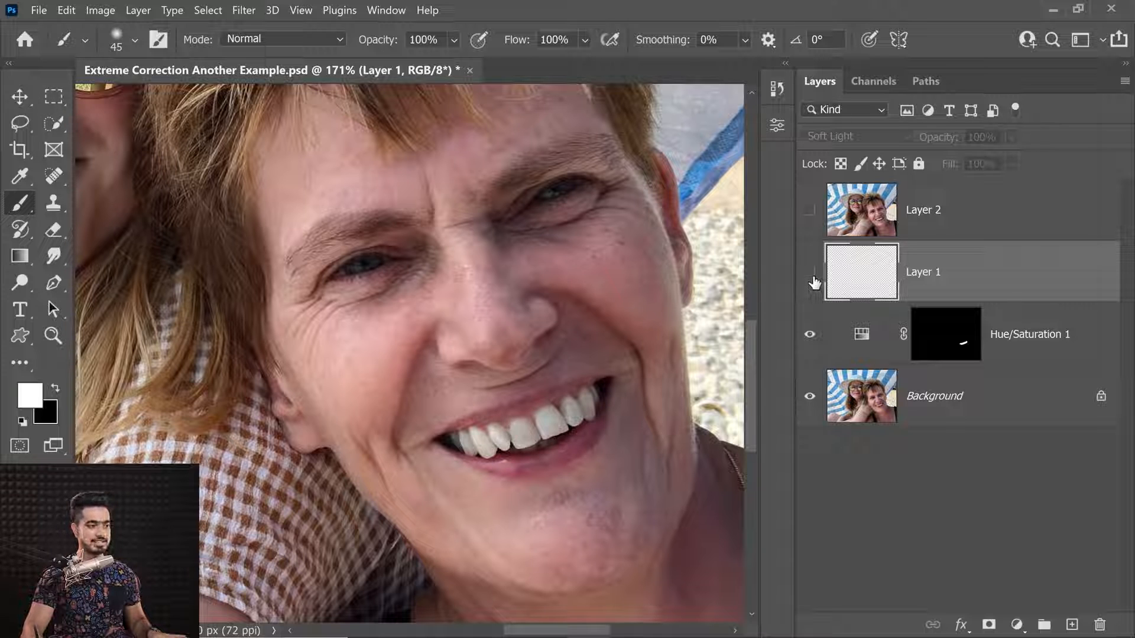
pyautogui.click(811, 275)
pyautogui.click(811, 275)
pyautogui.click(811, 274)
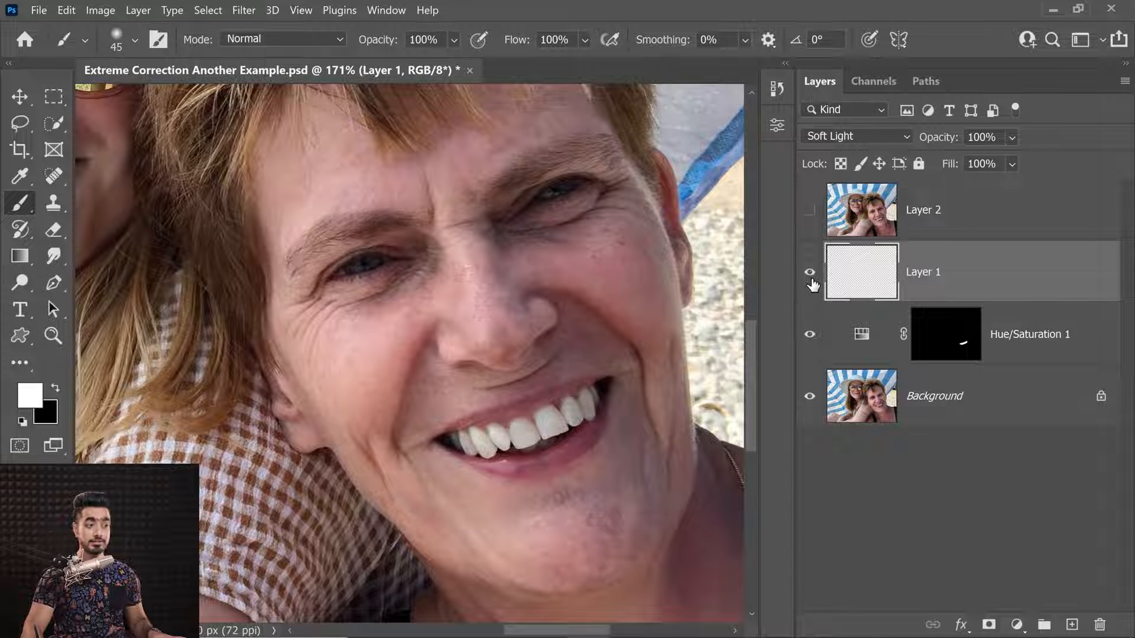
# Show Layer 2 and compare the shape of the woman's teeth with that layer off and on, leaving it visible.
pyautogui.click(811, 213)
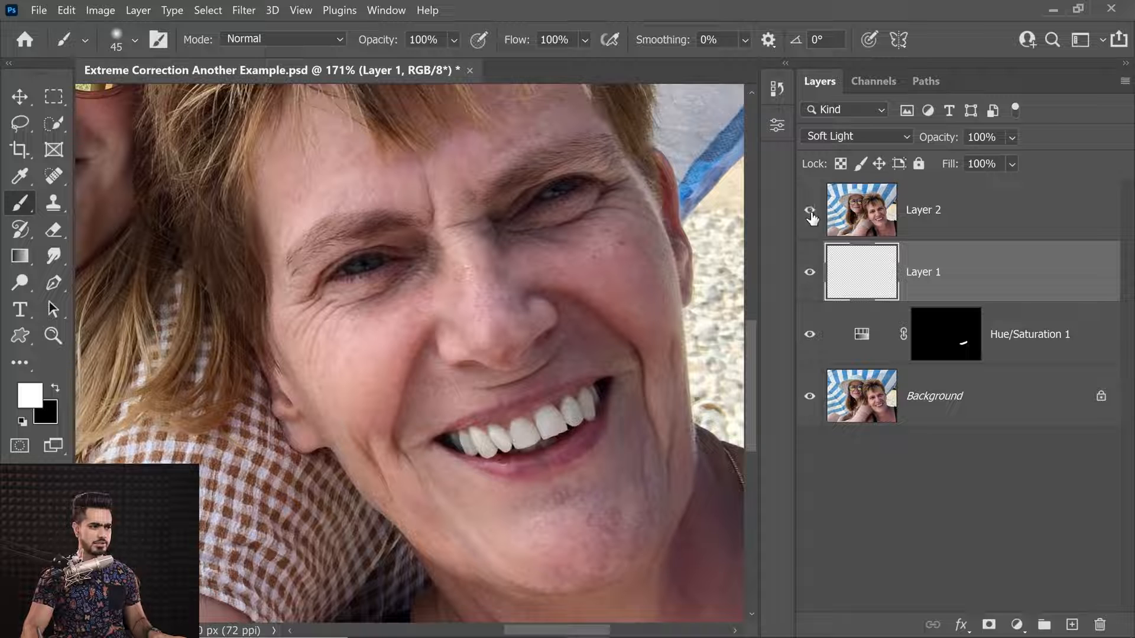
pyautogui.click(812, 212)
pyautogui.click(811, 213)
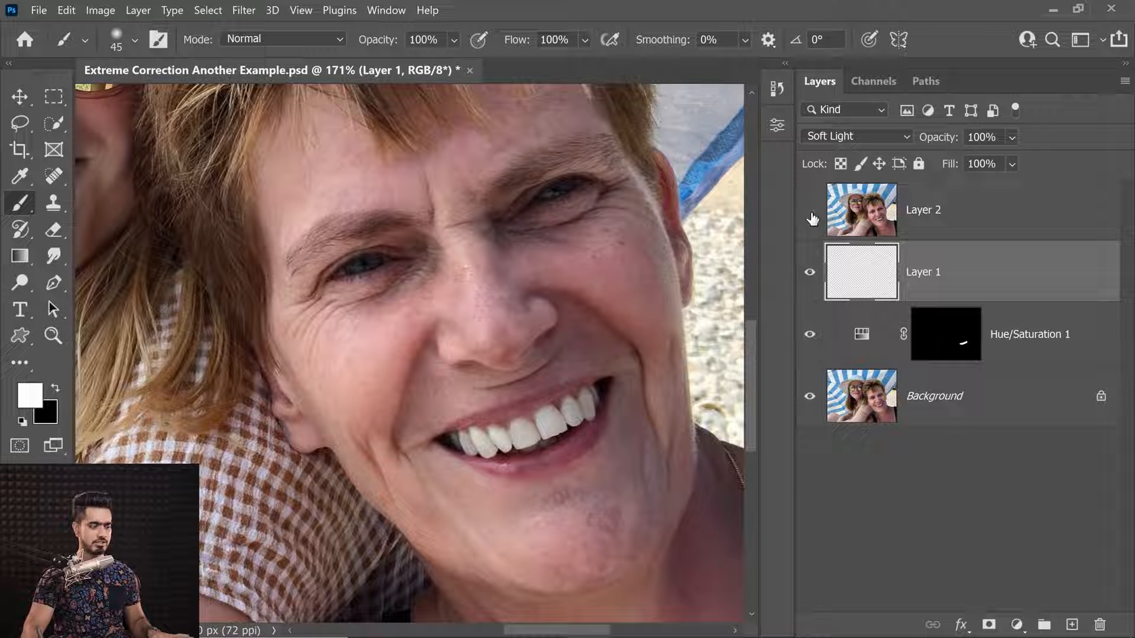
pyautogui.click(811, 214)
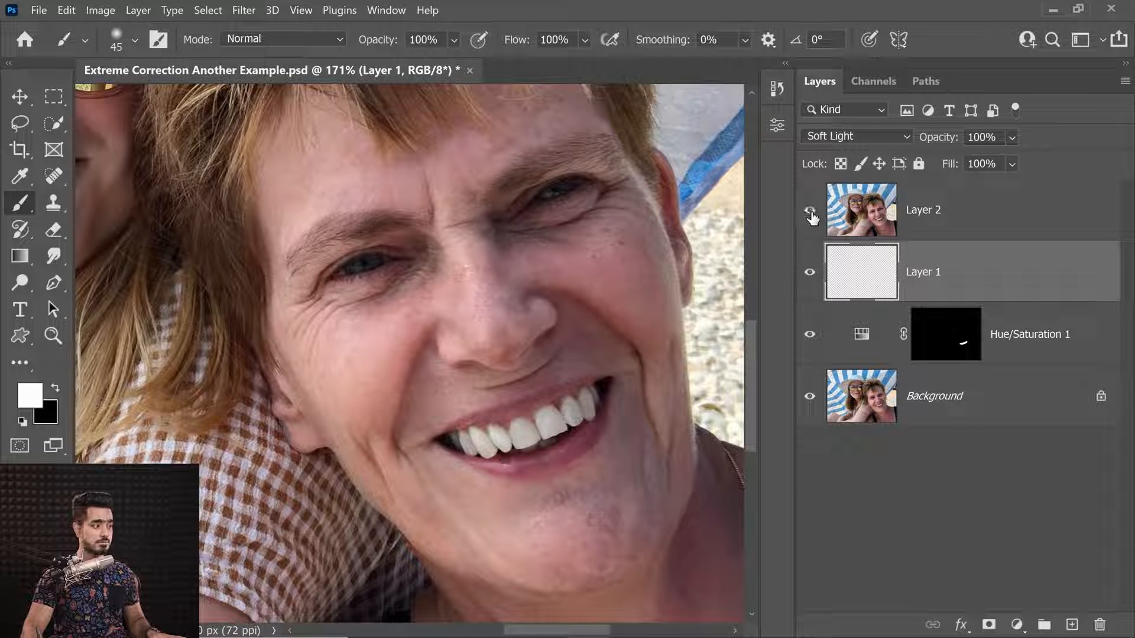
pyautogui.moveTo(546, 446); pyautogui.dragTo(588, 431)
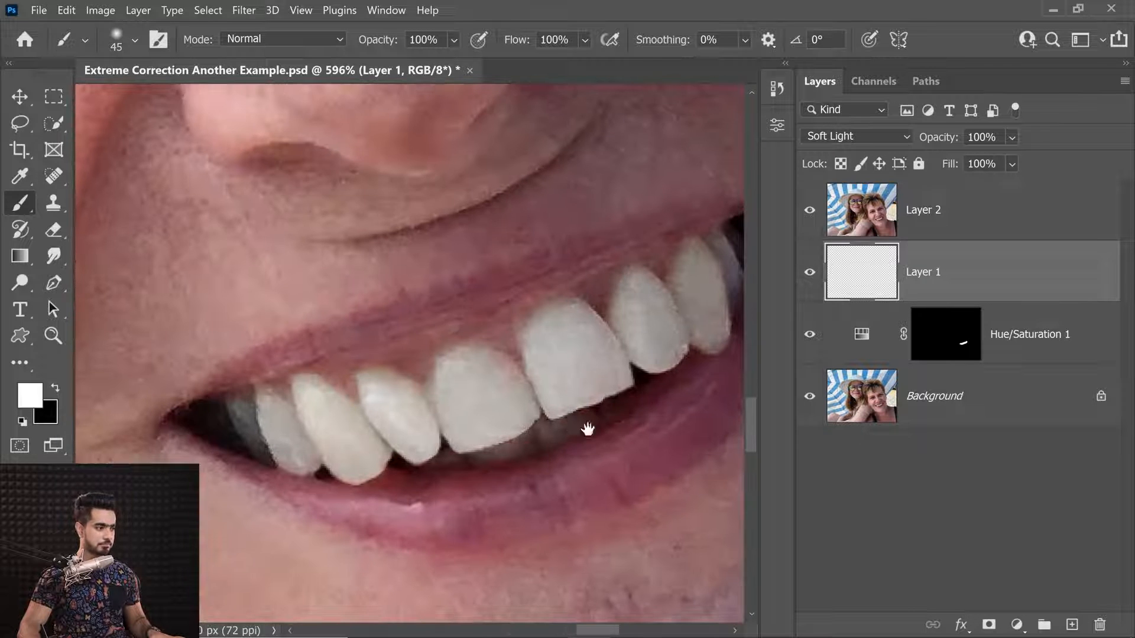
pyautogui.click(811, 220)
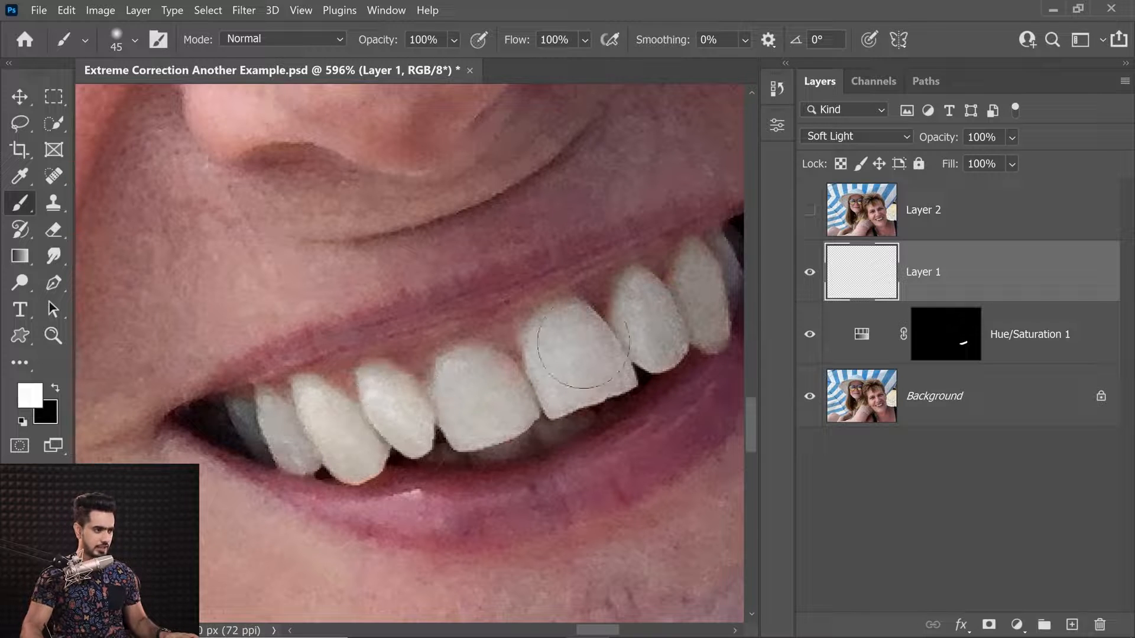
pyautogui.click(810, 210)
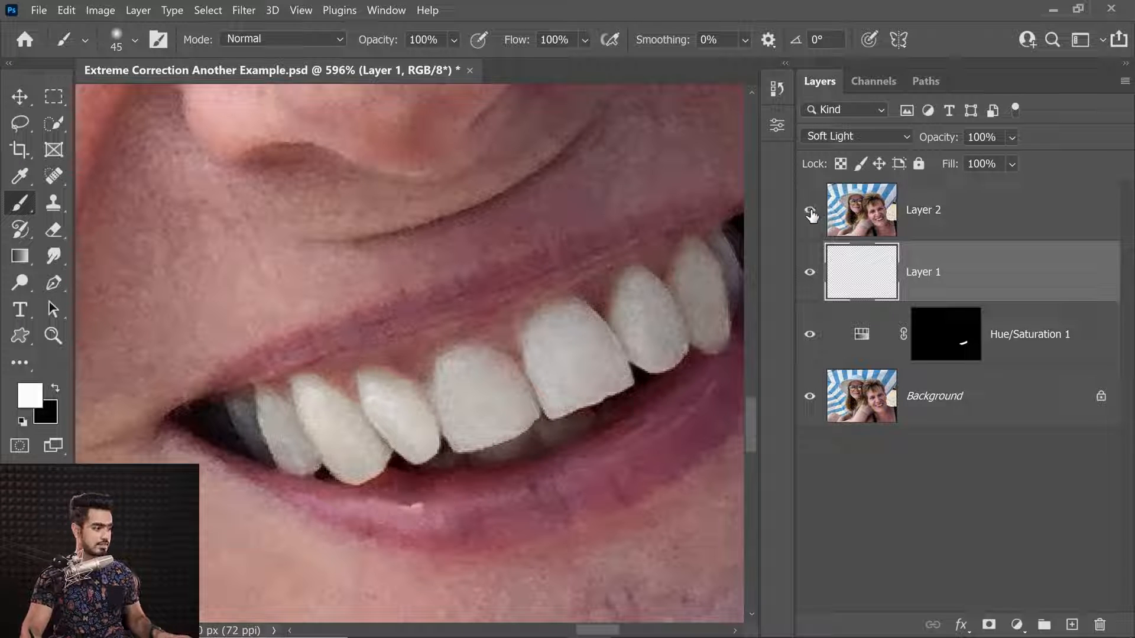
pyautogui.moveTo(561, 319); pyautogui.dragTo(531, 332)
pyautogui.moveTo(570, 343); pyautogui.dragTo(564, 373)
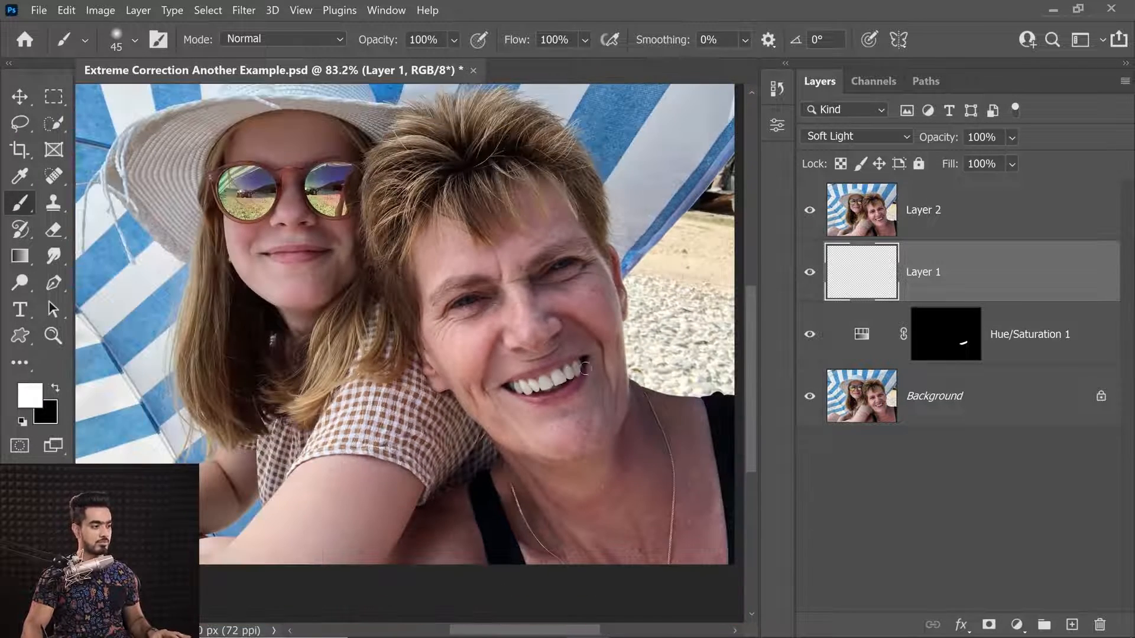
# Compare the original Background with the full layer stack, both for the whole portrait and close up on the smile.
pyautogui.keyDown('alt'); pyautogui.click(811, 400); pyautogui.keyUp('alt')
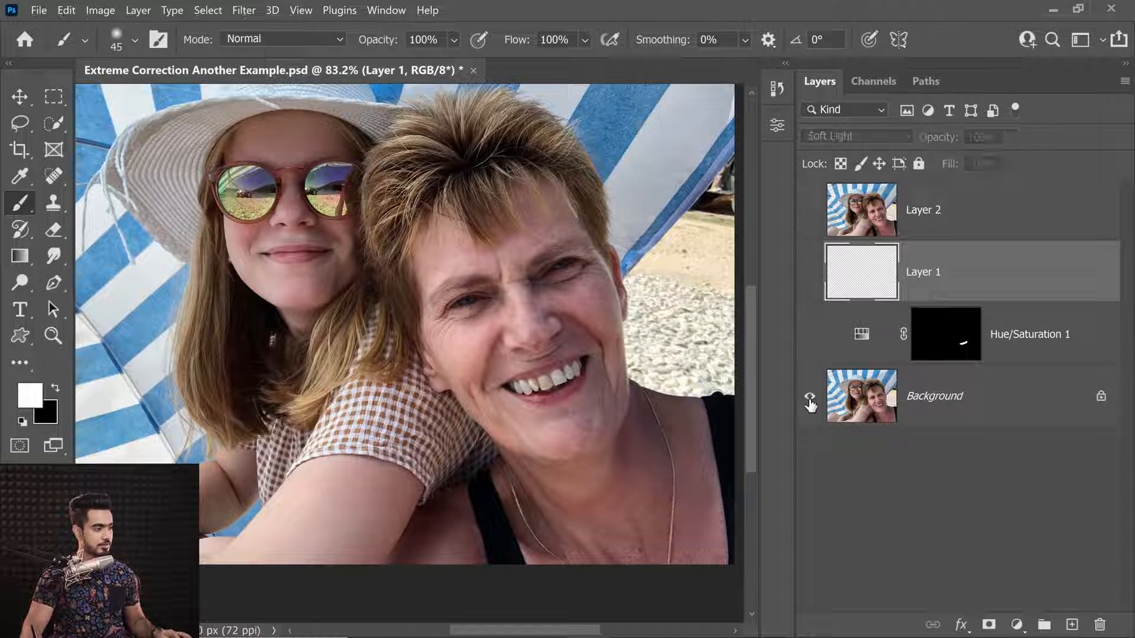
pyautogui.keyDown('alt'); pyautogui.click(810, 402); pyautogui.keyUp('alt')
pyautogui.keyDown('alt'); pyautogui.click(810, 402); pyautogui.keyUp('alt')
pyautogui.keyDown('alt'); pyautogui.click(810, 402); pyautogui.keyUp('alt')
pyautogui.moveTo(581, 370); pyautogui.dragTo(599, 364)
pyautogui.keyDown('alt'); pyautogui.click(811, 398); pyautogui.keyUp('alt')
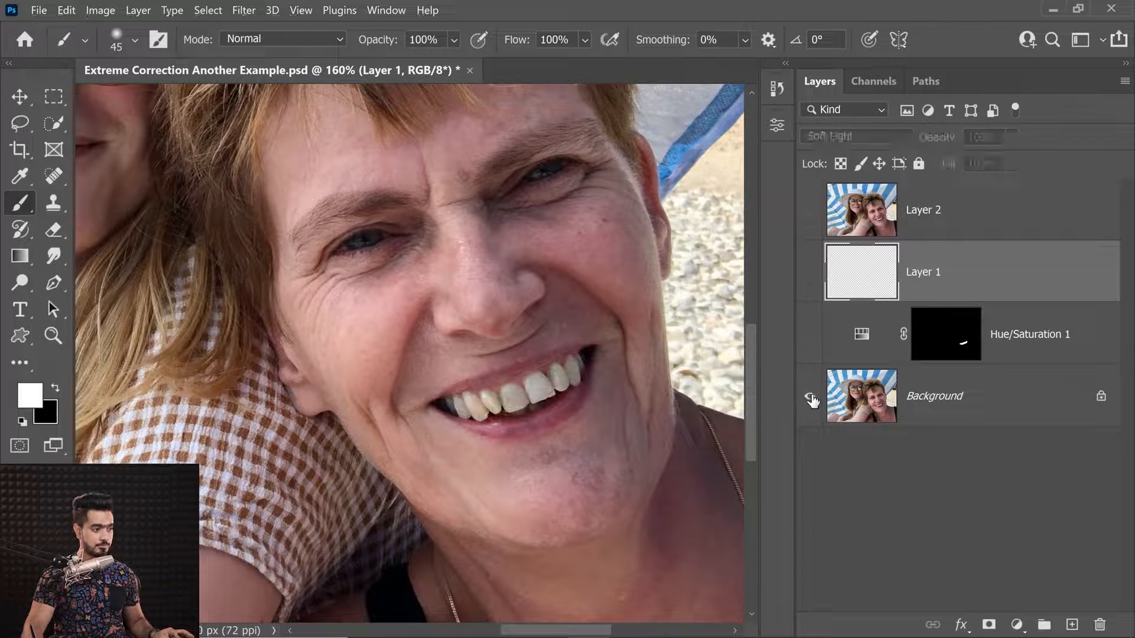
pyautogui.keyDown('alt'); pyautogui.click(811, 401); pyautogui.keyUp('alt')
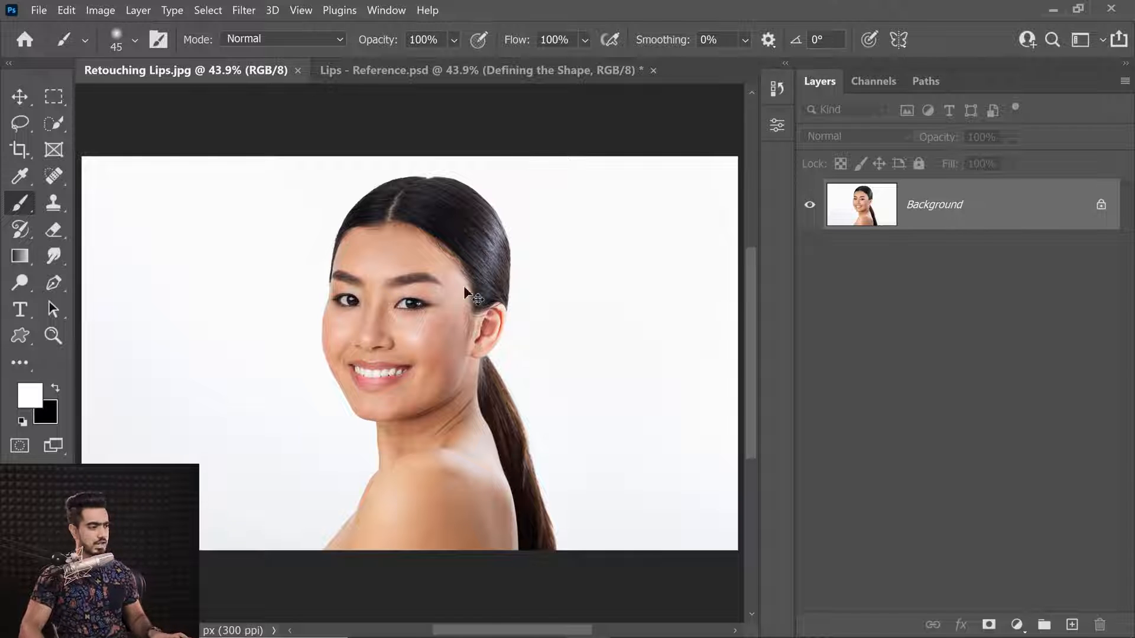
# Use the Pen tool to start a path at the mouth's left corner and trace the upper lip past the cupid's bow to its right peak.
pyautogui.scroll(5, 378, 356)
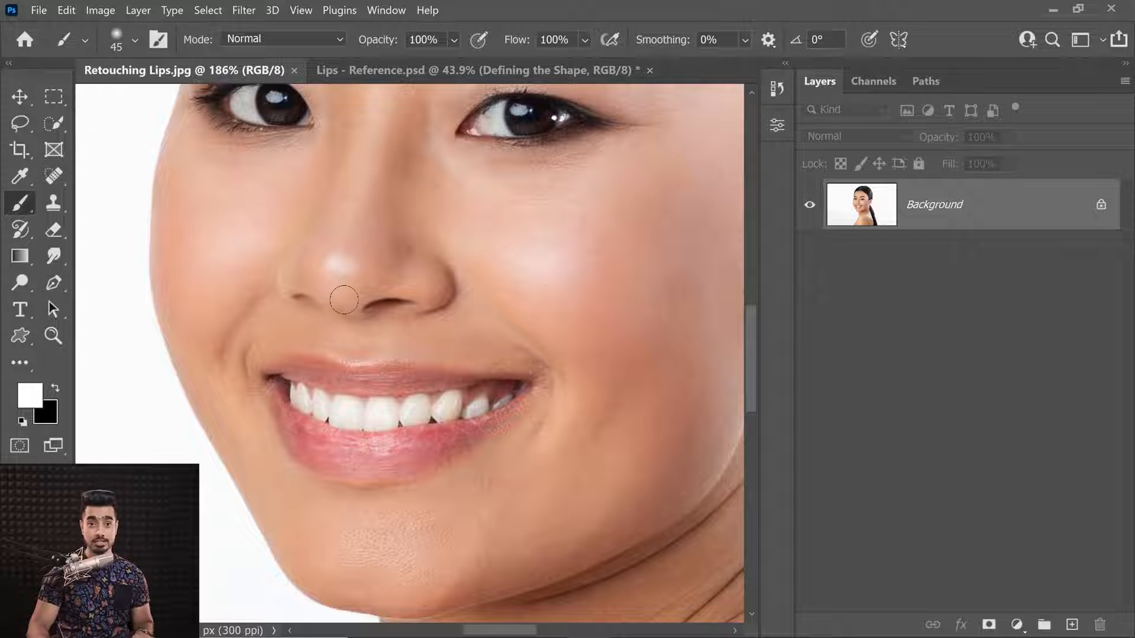
pyautogui.press('p')
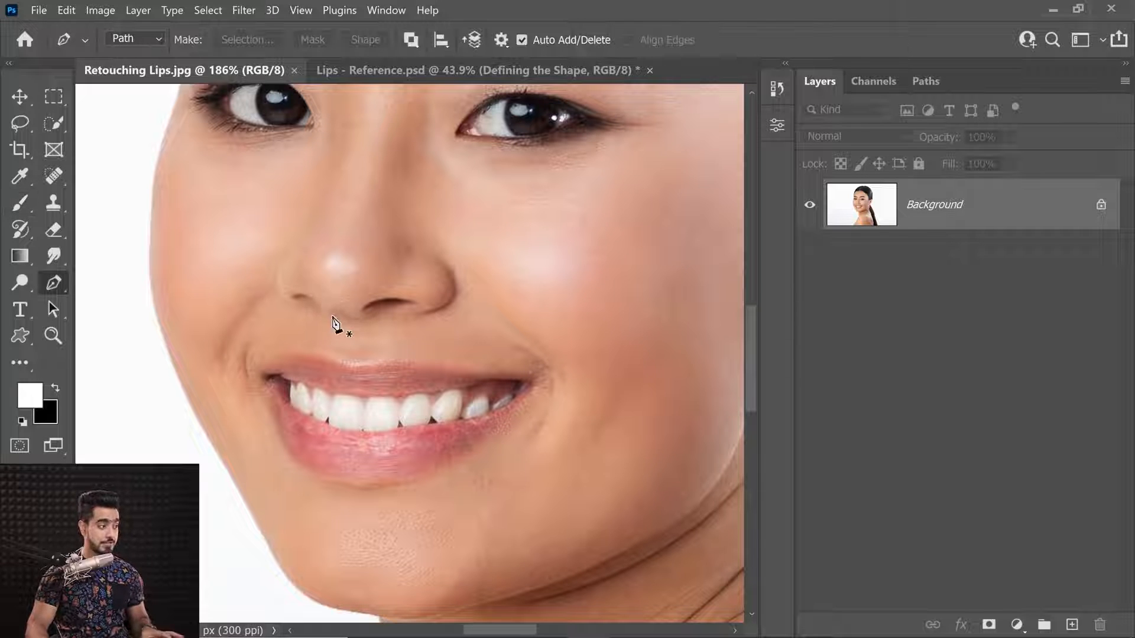
pyautogui.scroll(5, 349, 337)
pyautogui.moveTo(244, 380); pyautogui.dragTo(263, 380)
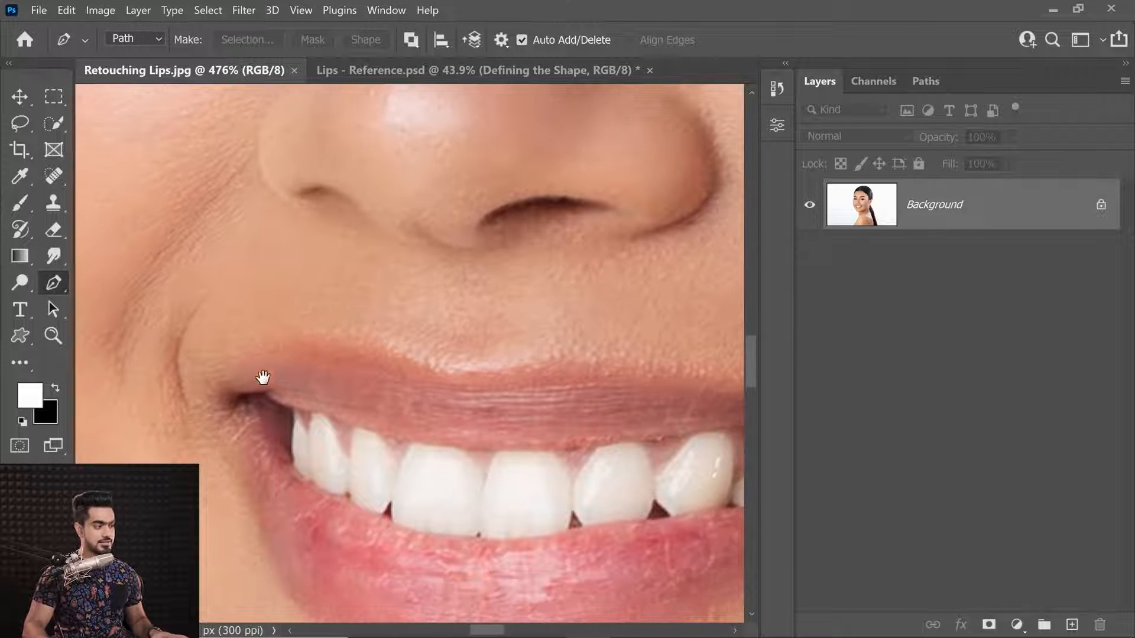
pyautogui.click(220, 383)
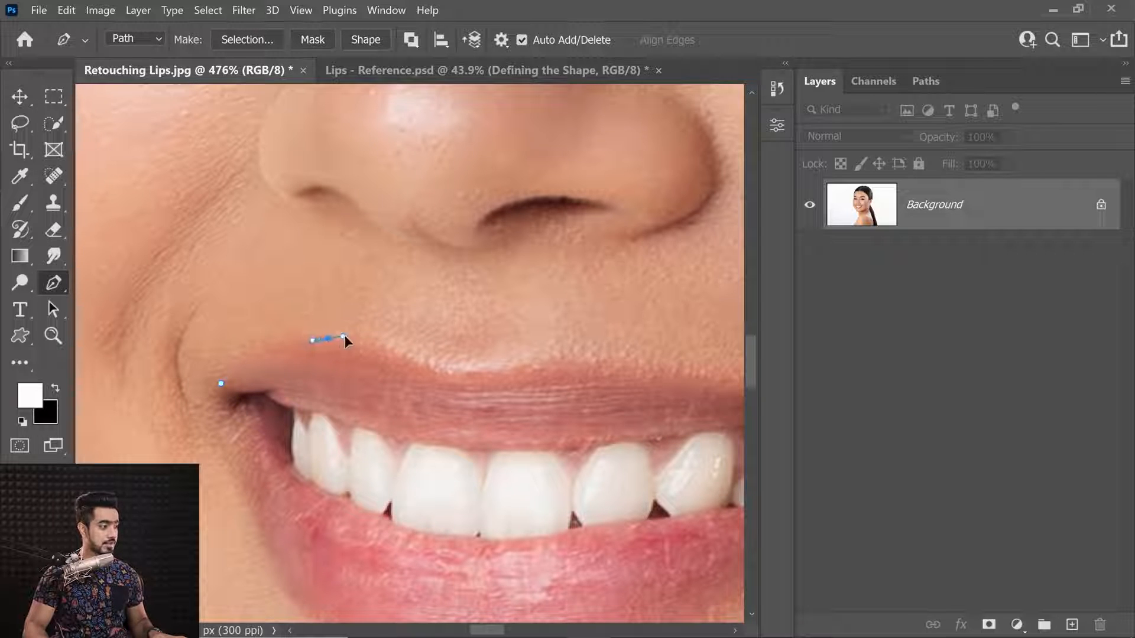
pyautogui.moveTo(377, 338); pyautogui.dragTo(383, 340)
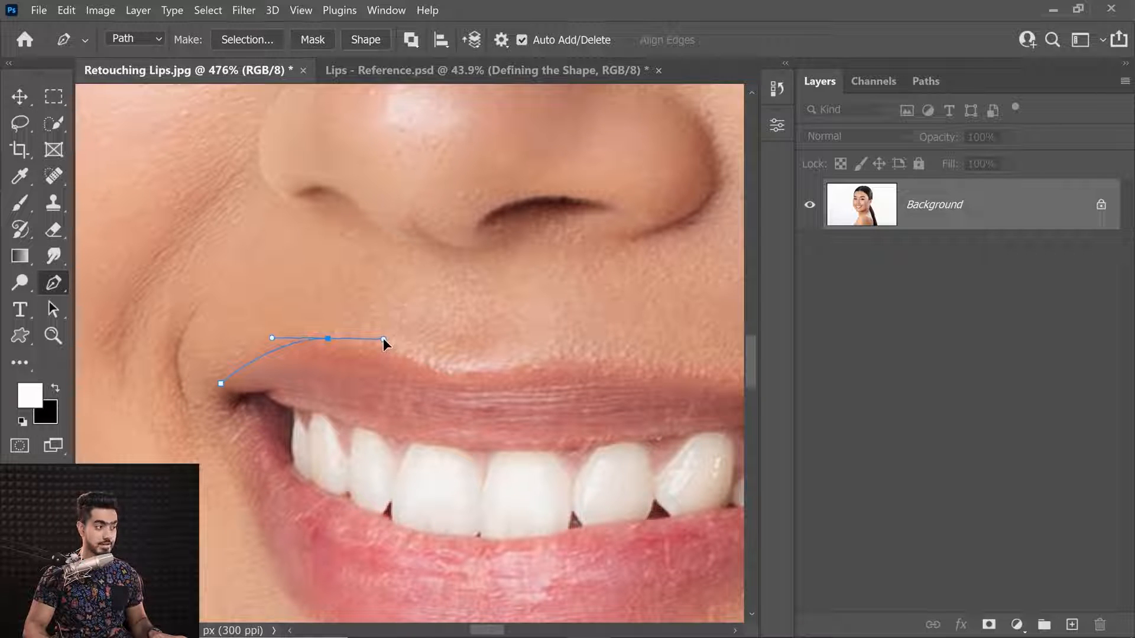
pyautogui.click(441, 376)
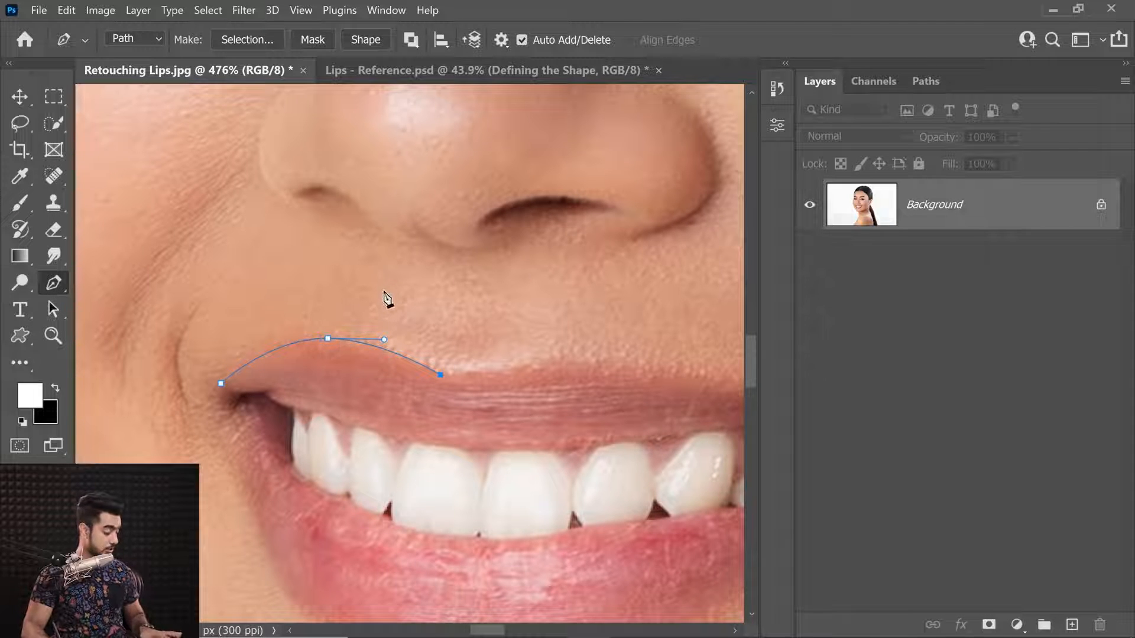
pyautogui.moveTo(327, 339); pyautogui.dragTo(326, 341)
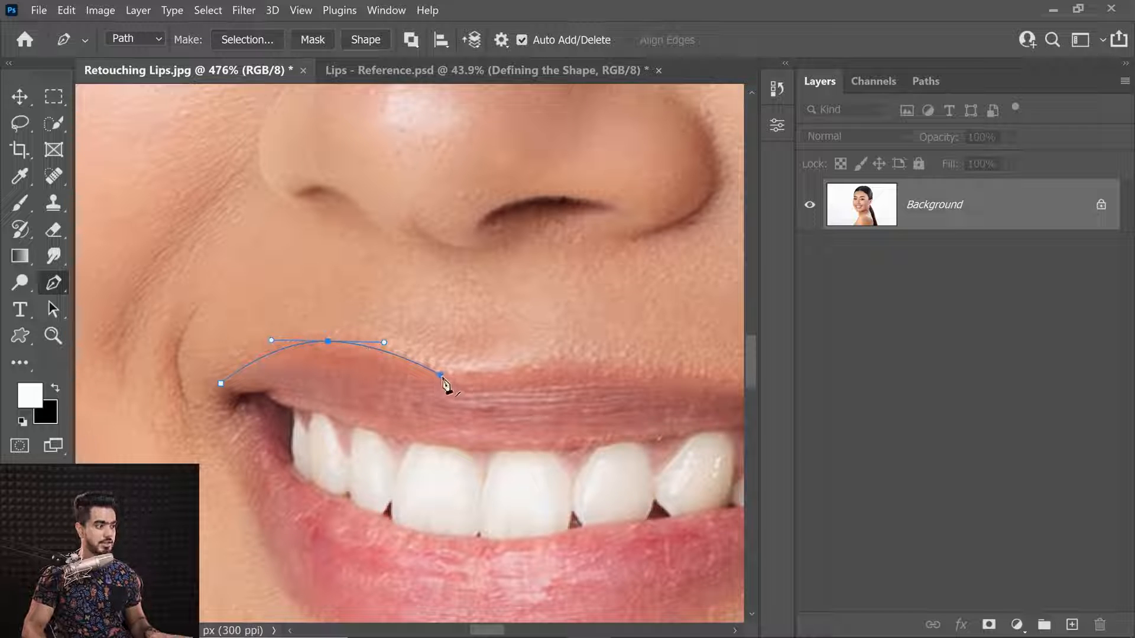
pyautogui.moveTo(517, 367)
pyautogui.mouseDown()
pyautogui.moveTo(451, 371)
pyautogui.moveTo(571, 367)
pyautogui.moveTo(535, 367)
pyautogui.mouseUp()
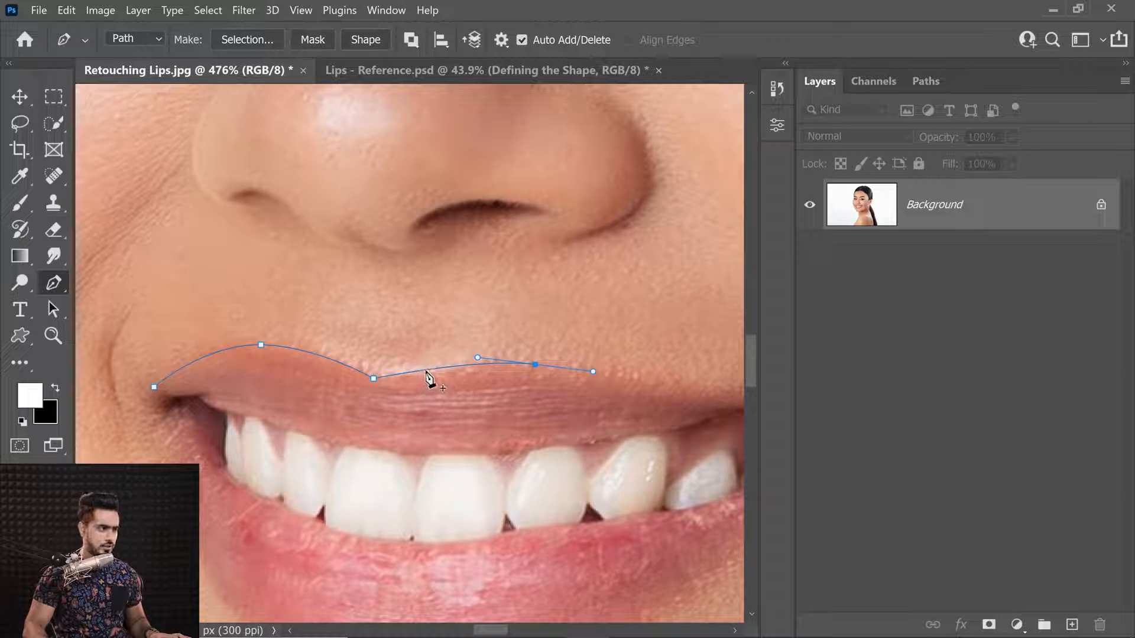
# Add an anchor point just right of the cupid's bow dip and smooth the dip so the path follows the lip edge.
pyautogui.click(426, 372)
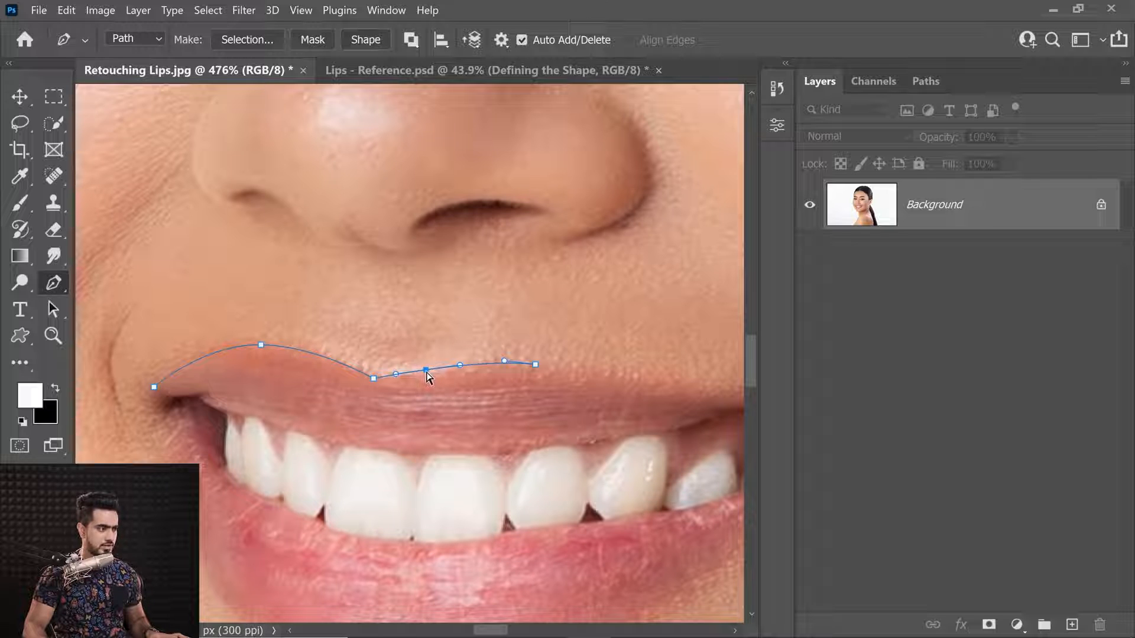
pyautogui.moveTo(426, 372); pyautogui.dragTo(427, 376)
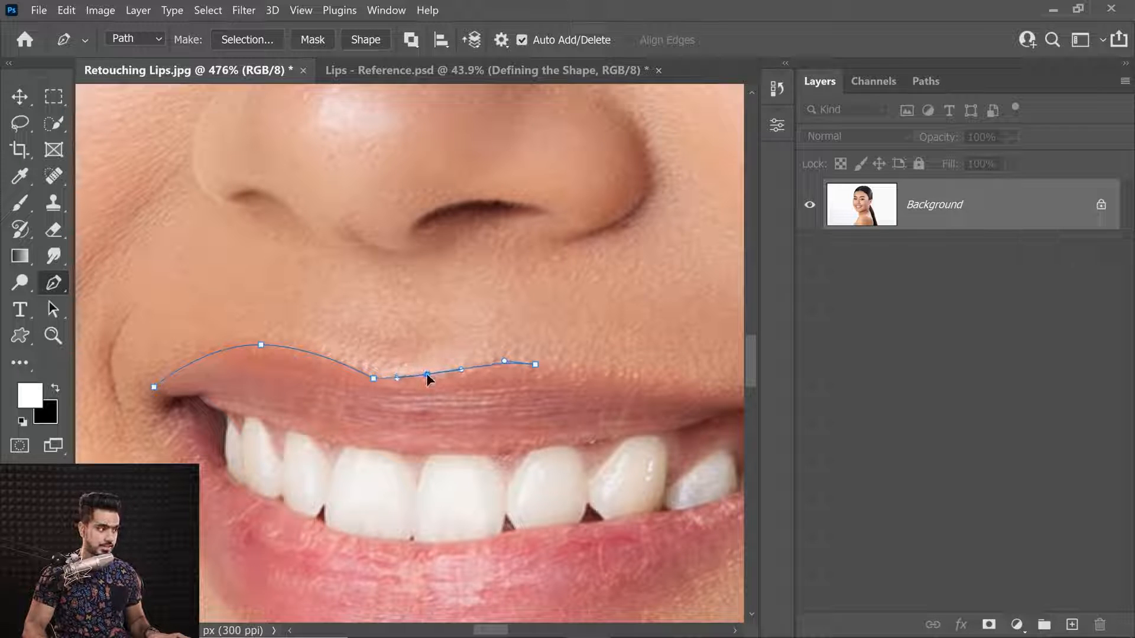
pyautogui.keyDown('ctrl'); pyautogui.click(375, 378); pyautogui.keyUp('ctrl')
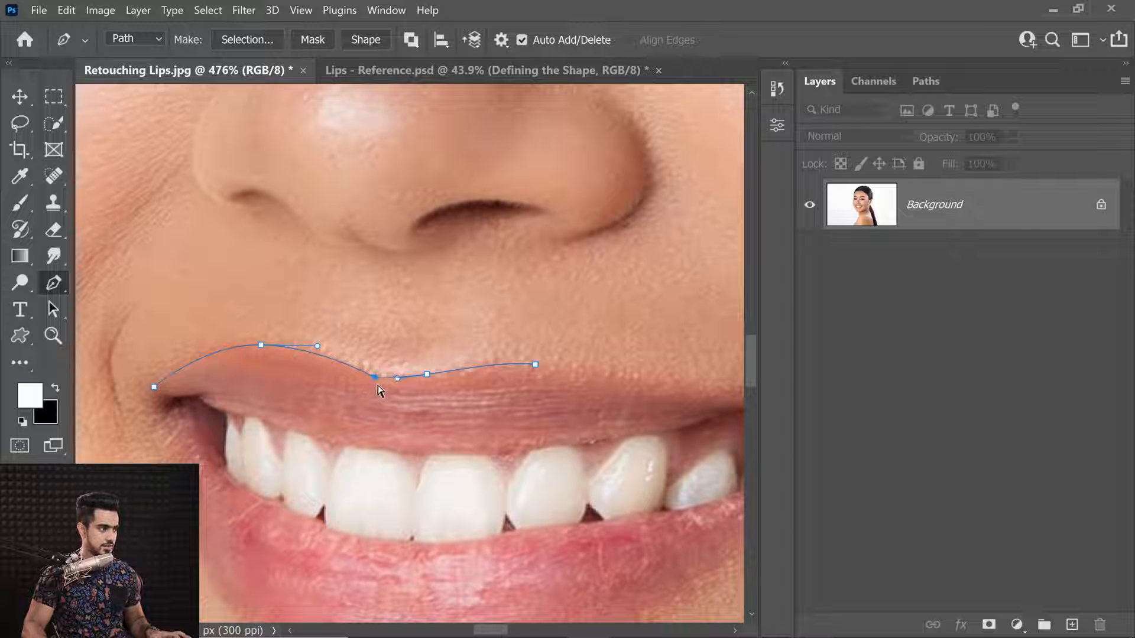
pyautogui.moveTo(375, 378); pyautogui.dragTo(373, 380)
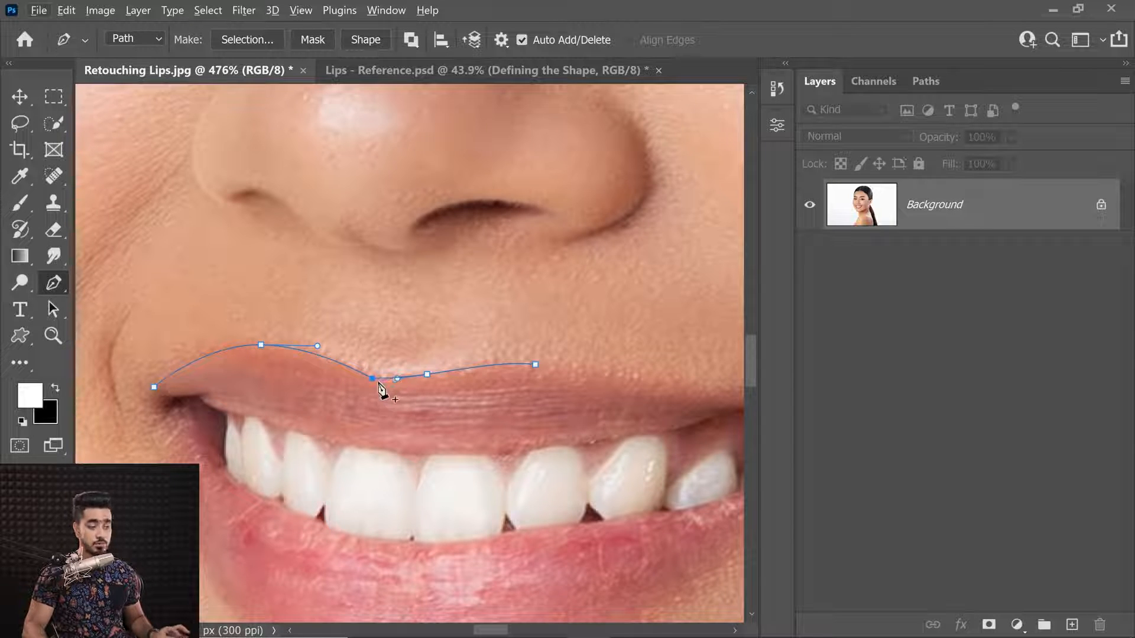
pyautogui.scroll(5, 373, 385)
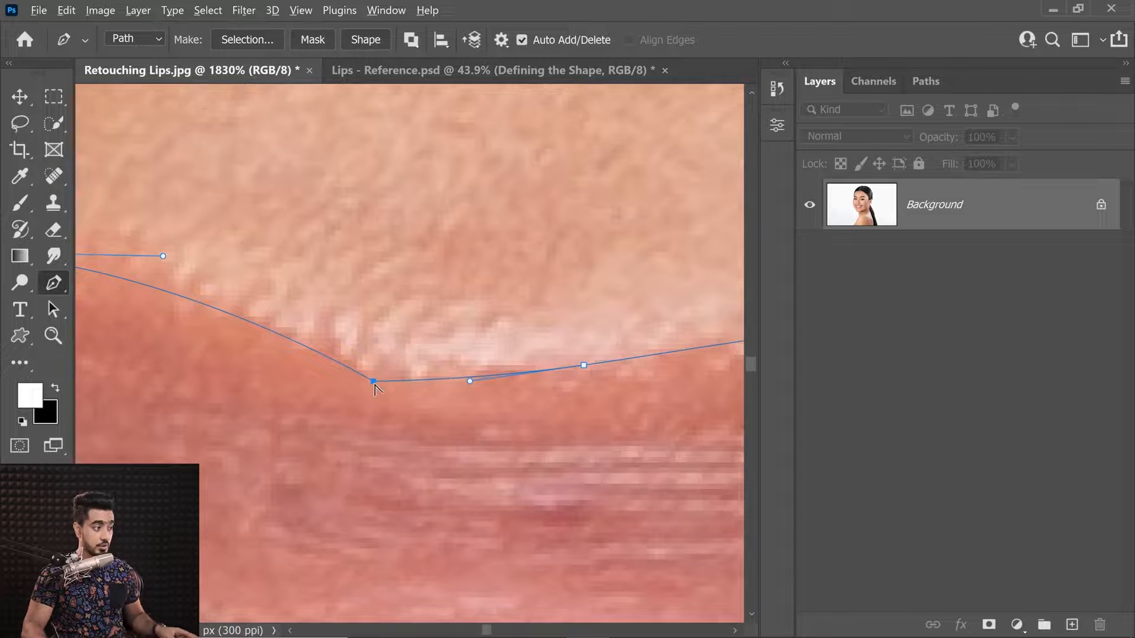
pyautogui.moveTo(375, 382); pyautogui.dragTo(450, 395)
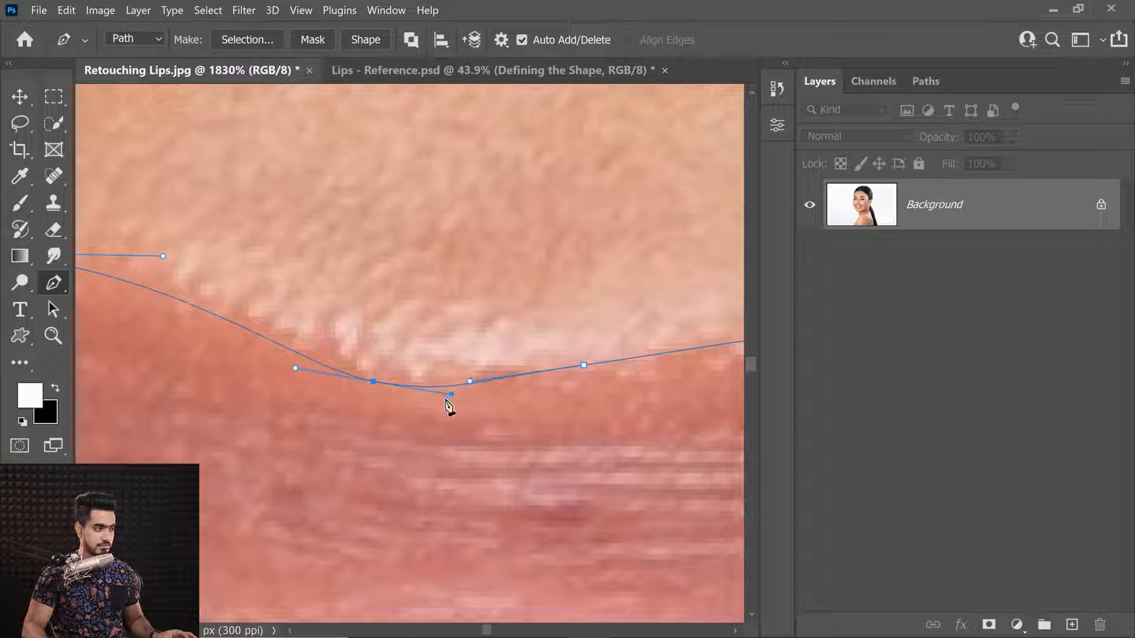
pyautogui.moveTo(374, 382); pyautogui.dragTo(375, 376)
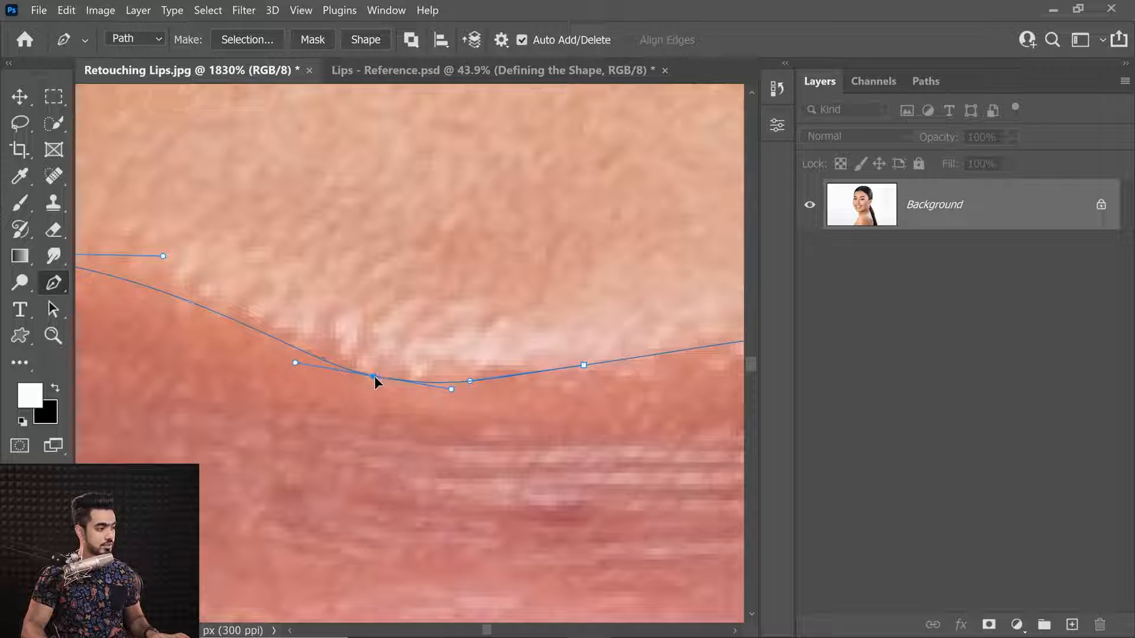
# Extend the path along the upper lip to the mouth's right corner and reshape its curve to match the lip edge.
pyautogui.moveTo(482, 307); pyautogui.dragTo(455, 319)
pyautogui.moveTo(596, 314); pyautogui.dragTo(367, 337)
pyautogui.moveTo(248, 360); pyautogui.dragTo(341, 368)
pyautogui.moveTo(451, 350); pyautogui.dragTo(343, 338)
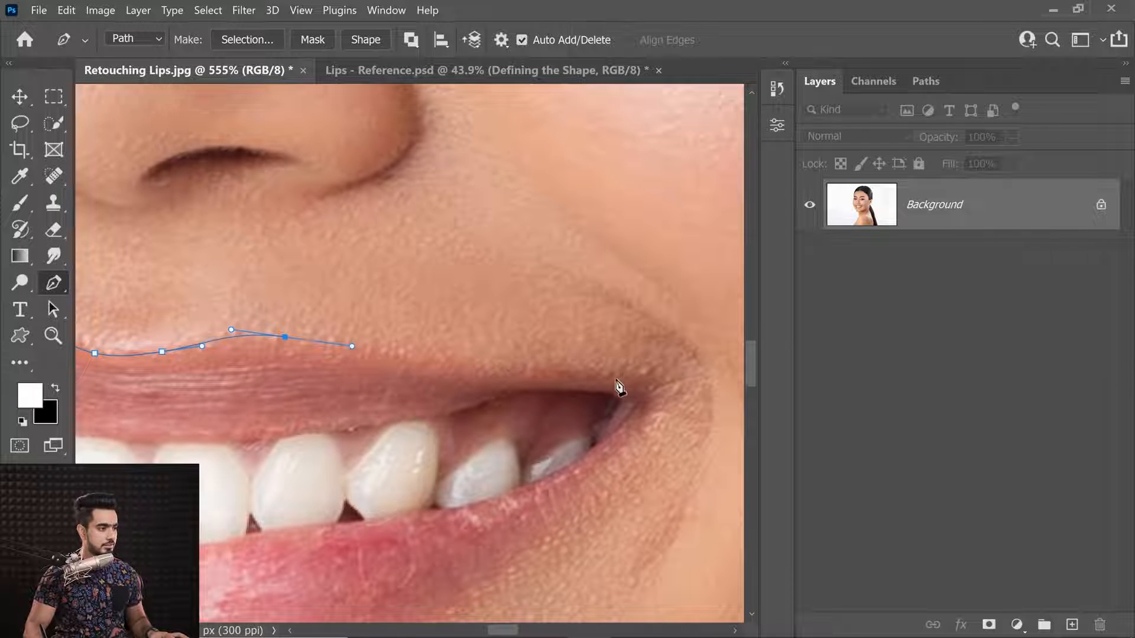
pyautogui.moveTo(627, 375); pyautogui.dragTo(660, 374)
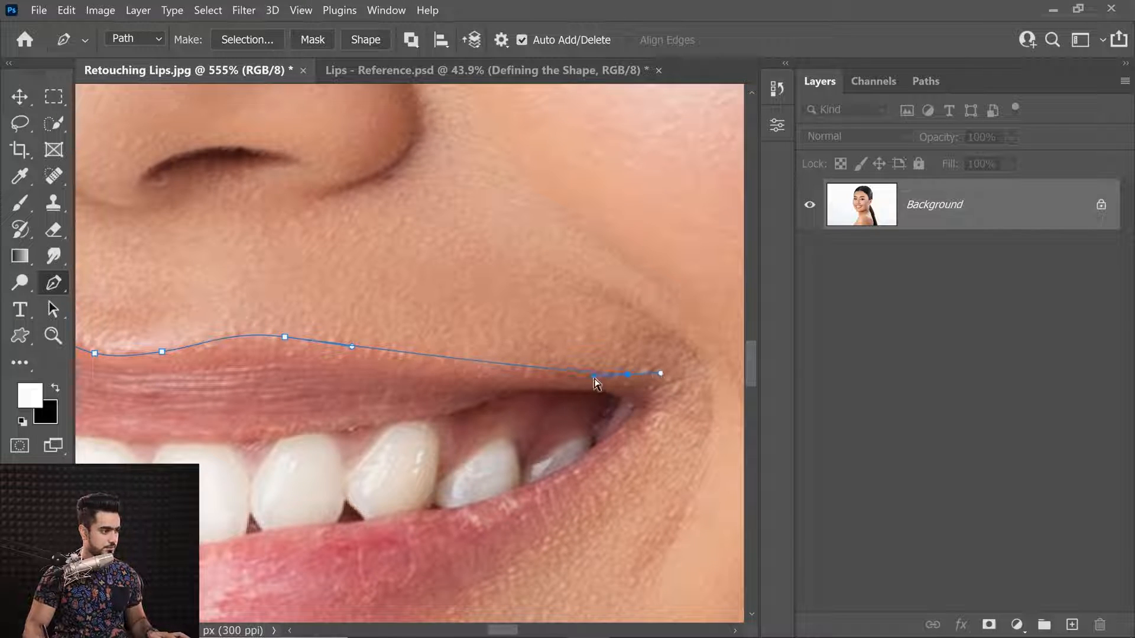
pyautogui.moveTo(561, 379); pyautogui.dragTo(456, 377)
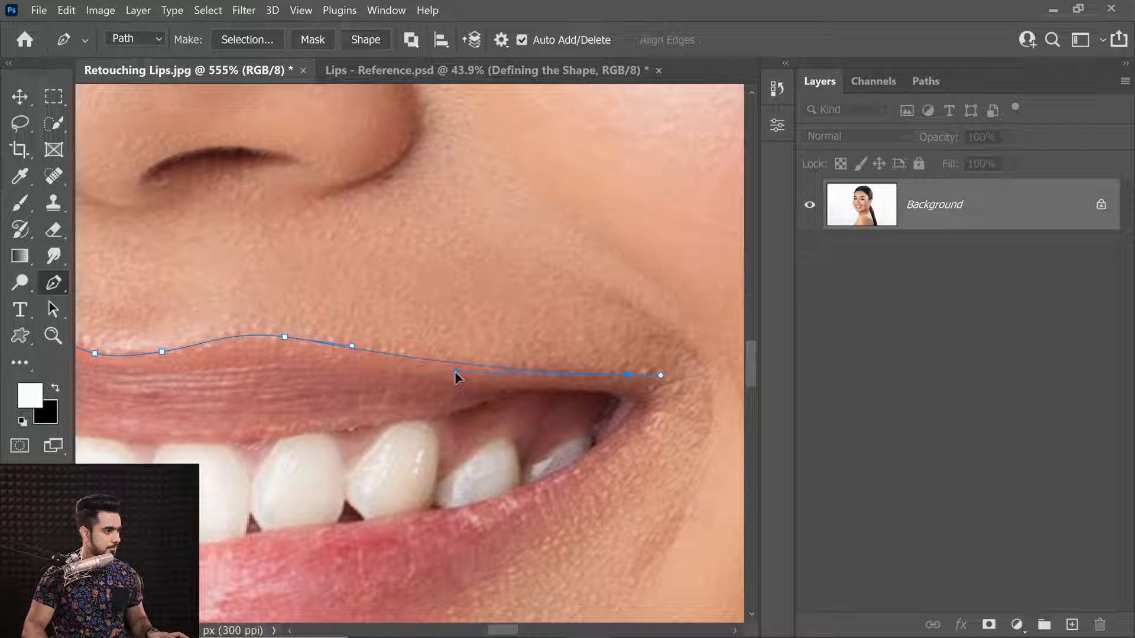
# Curve the path around the mouth's right corner and along the lower lip's outer edge to just right of its centre.
pyautogui.moveTo(554, 396); pyautogui.dragTo(435, 295)
pyautogui.moveTo(524, 292); pyautogui.dragTo(538, 294)
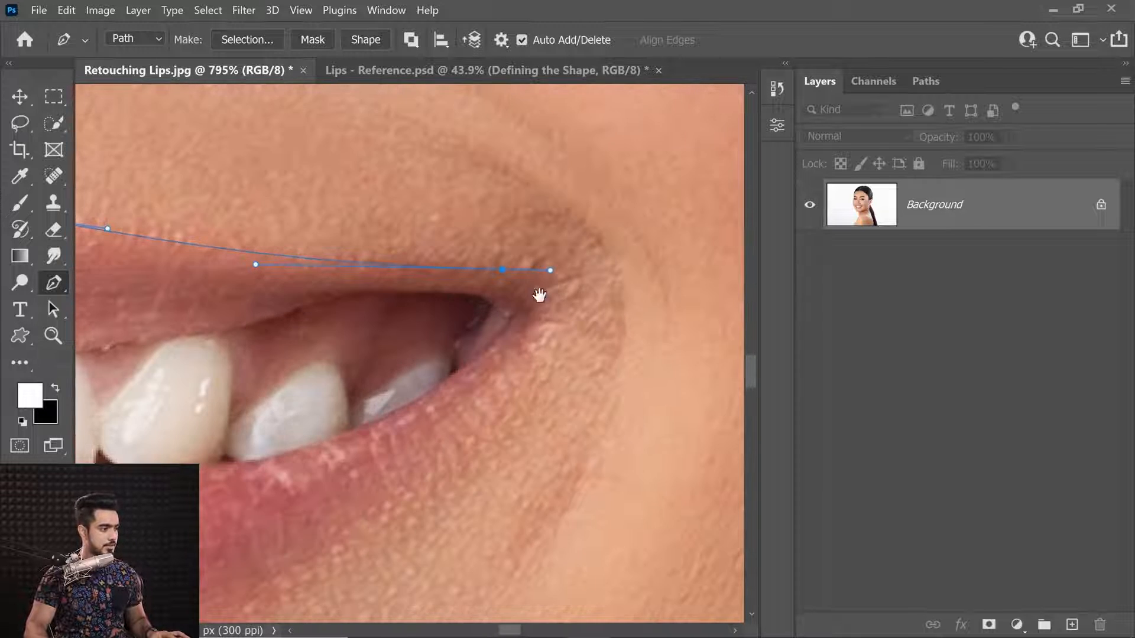
pyautogui.moveTo(517, 347)
pyautogui.mouseDown()
pyautogui.moveTo(503, 361)
pyautogui.moveTo(514, 349)
pyautogui.mouseUp()
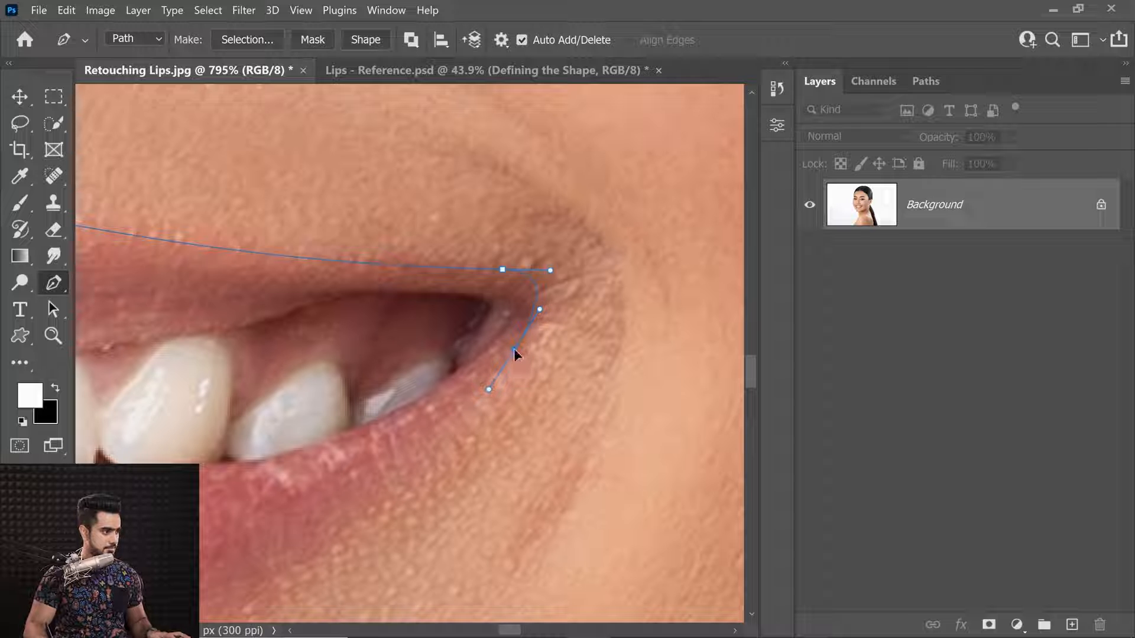
pyautogui.moveTo(457, 407); pyautogui.dragTo(590, 337)
pyautogui.scroll(-3, 582, 369)
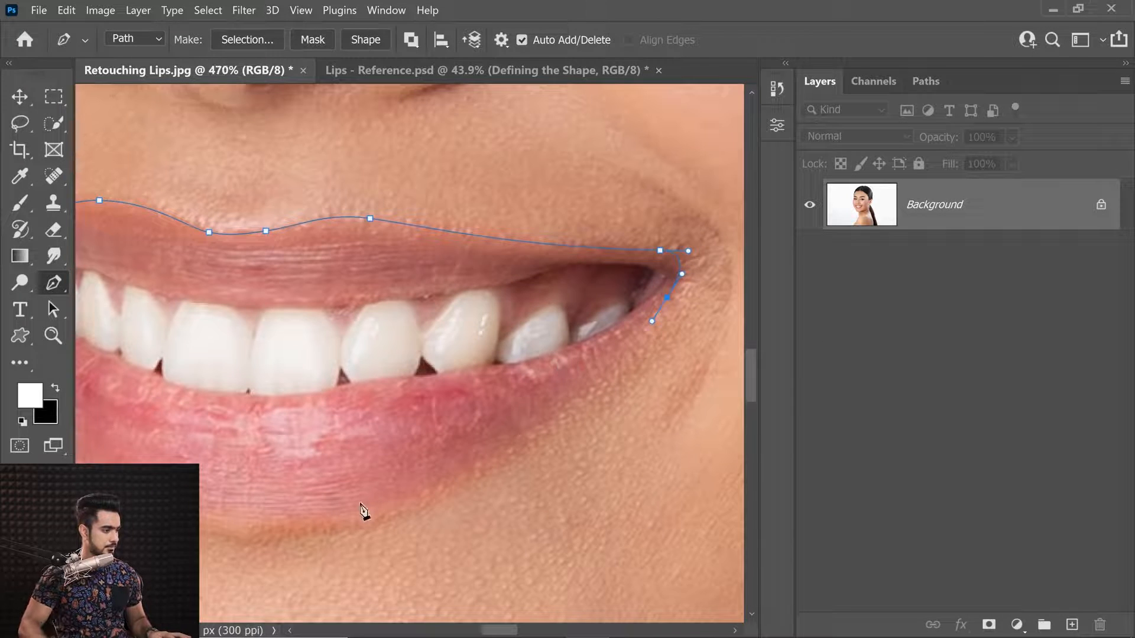
pyautogui.moveTo(344, 510); pyautogui.dragTo(285, 520)
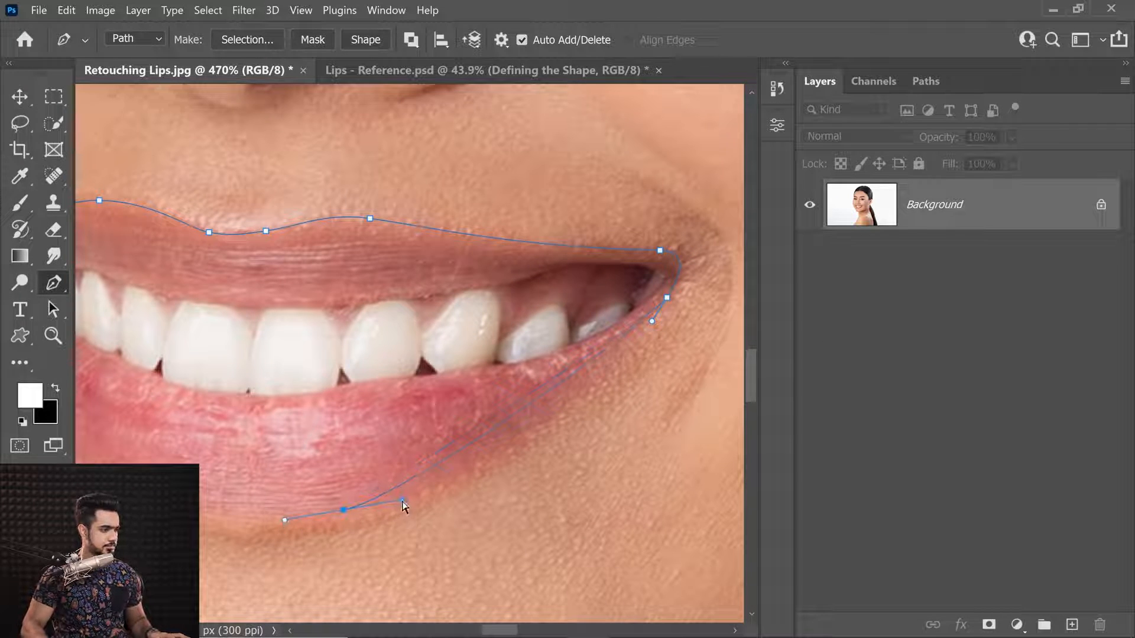
pyautogui.keyDown('ctrl'); pyautogui.moveTo(404, 506); pyautogui.dragTo(539, 472); pyautogui.keyUp('ctrl')
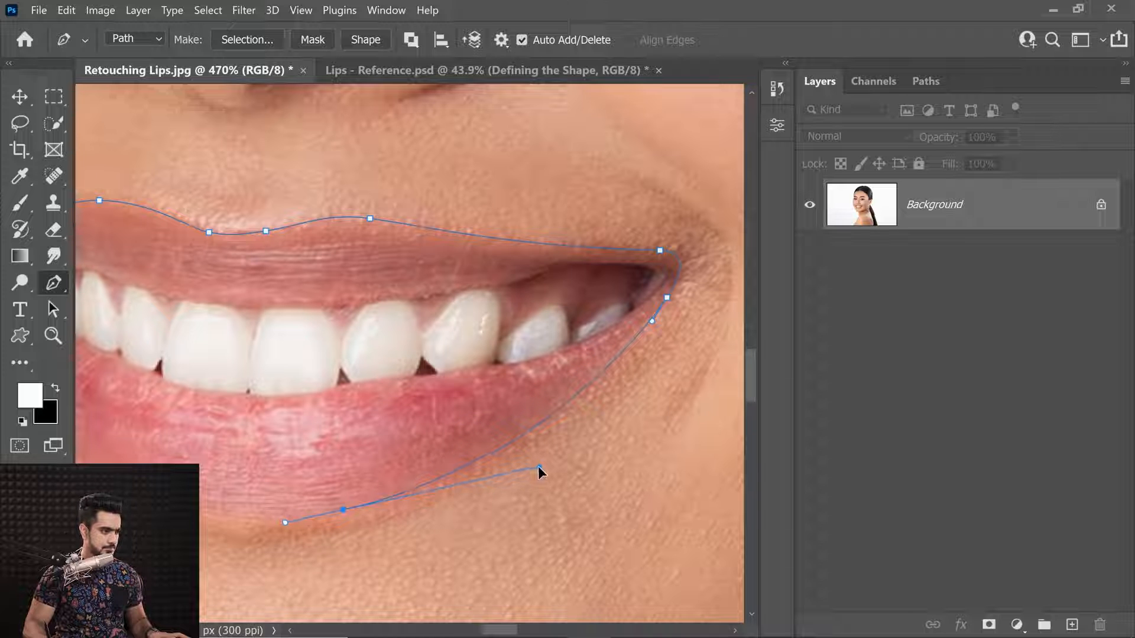
# Continue the path along the lower lip's bottom edge and up its left side to just below the mouth's left corner.
pyautogui.moveTo(371, 498); pyautogui.dragTo(613, 452)
pyautogui.scroll(3, 502, 445)
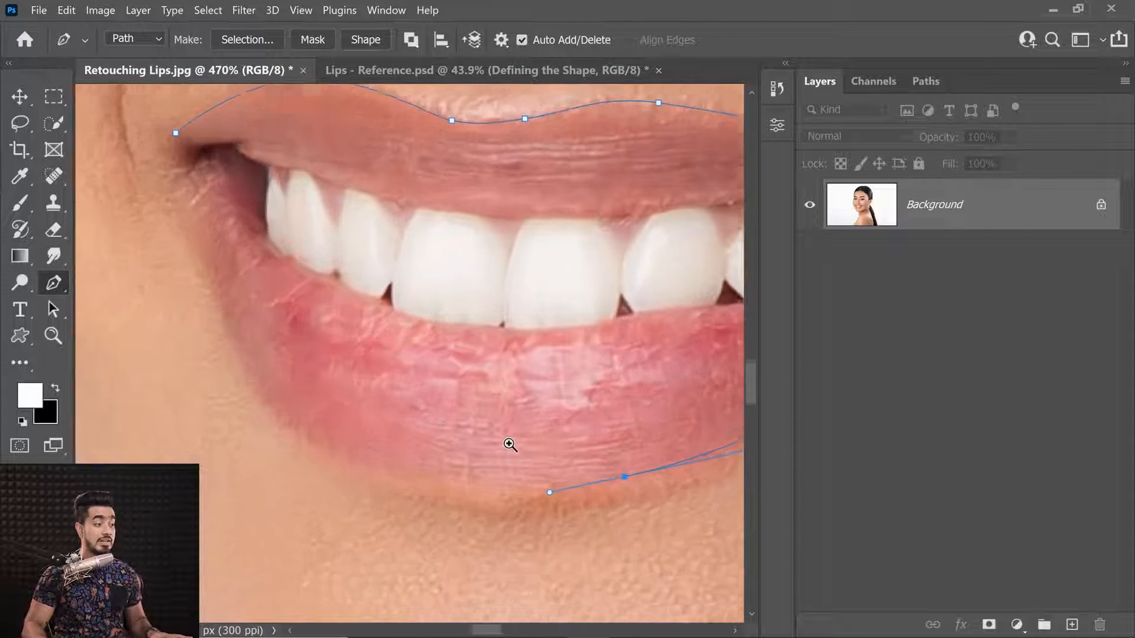
pyautogui.moveTo(549, 432); pyautogui.dragTo(501, 449)
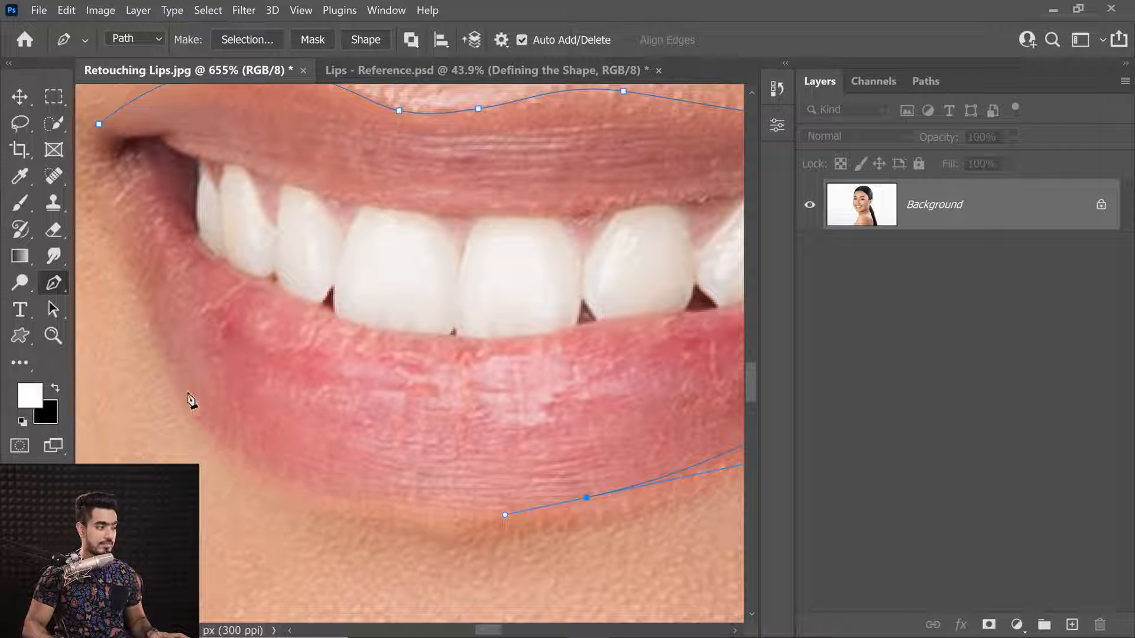
pyautogui.moveTo(167, 373); pyautogui.dragTo(234, 528)
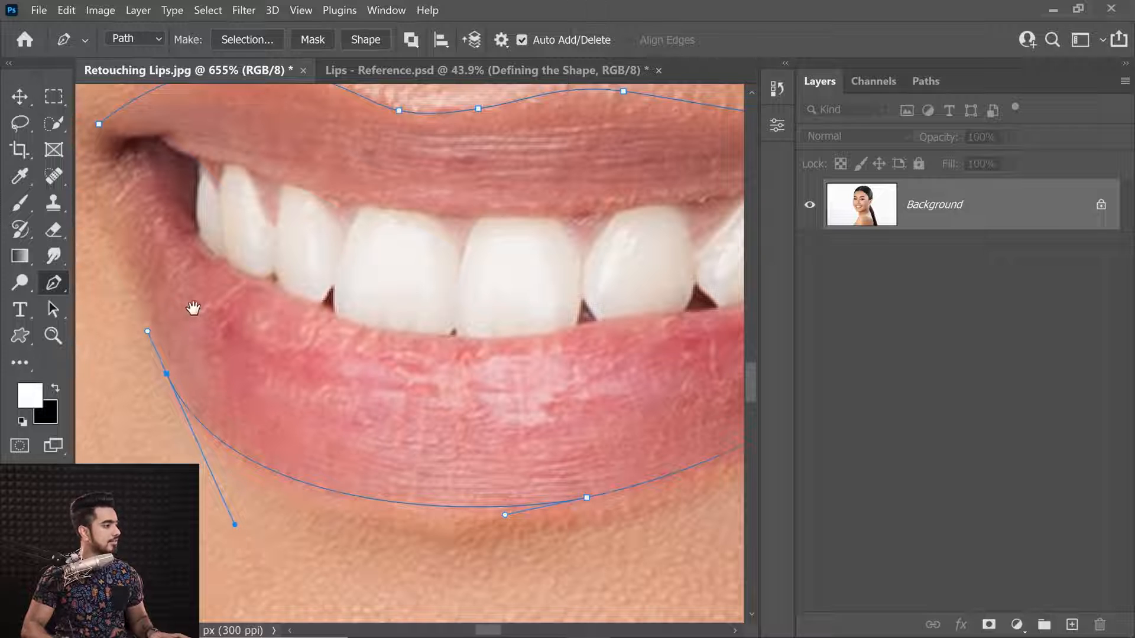
pyautogui.moveTo(193, 309); pyautogui.dragTo(310, 425)
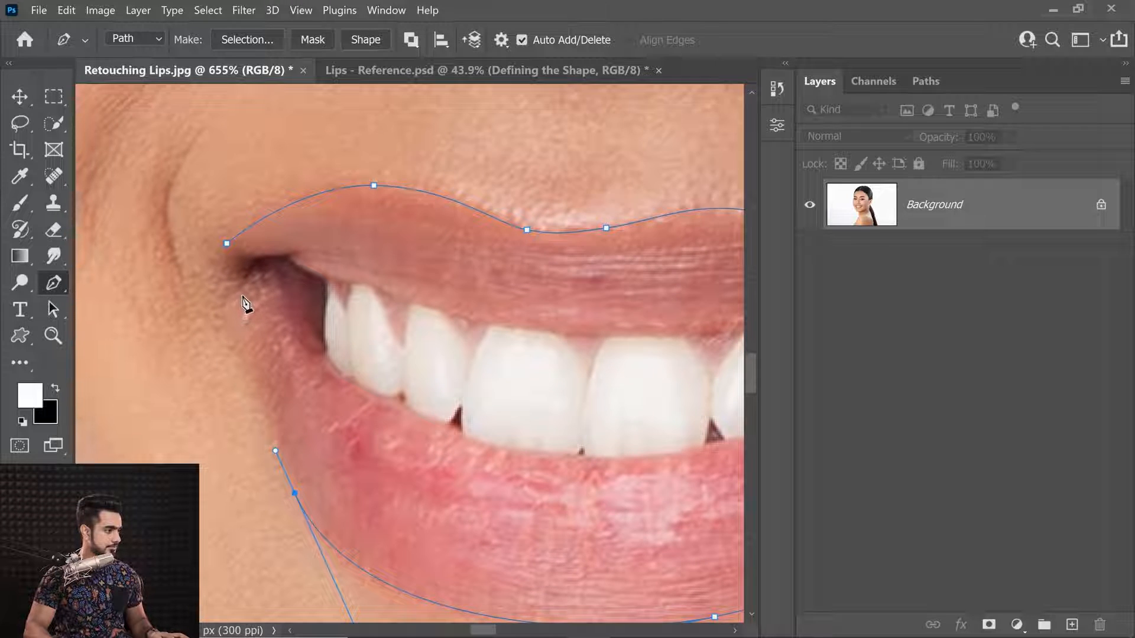
pyautogui.moveTo(241, 293); pyautogui.dragTo(222, 266)
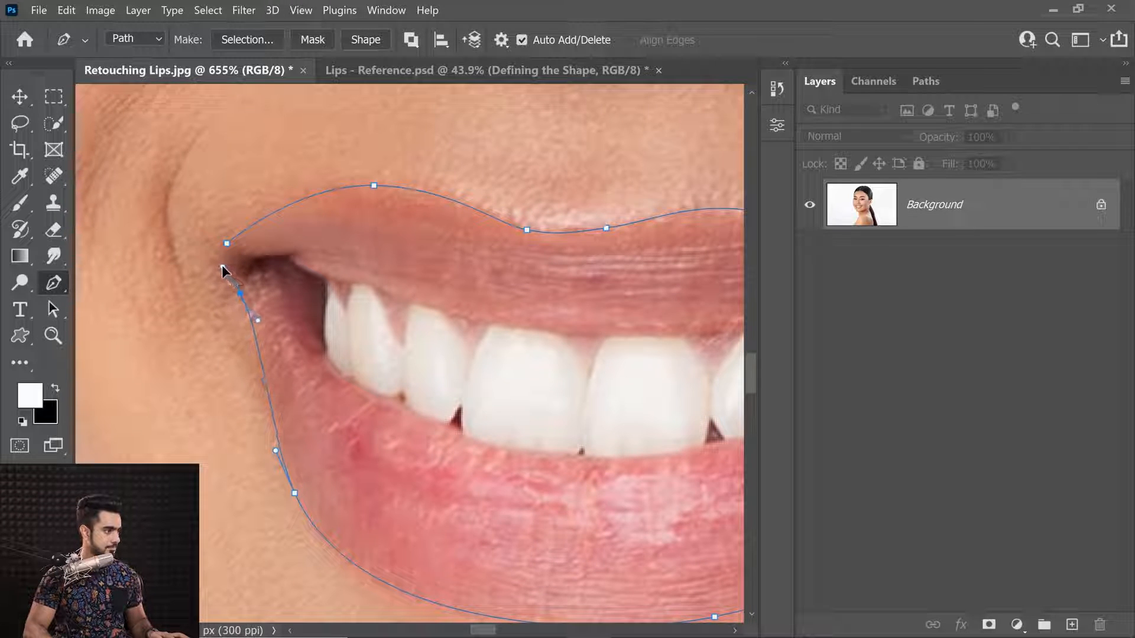
# Close the lip path at its starting anchor with a rounded curve around the mouth's left corner.
pyautogui.scroll(2, 227, 243)
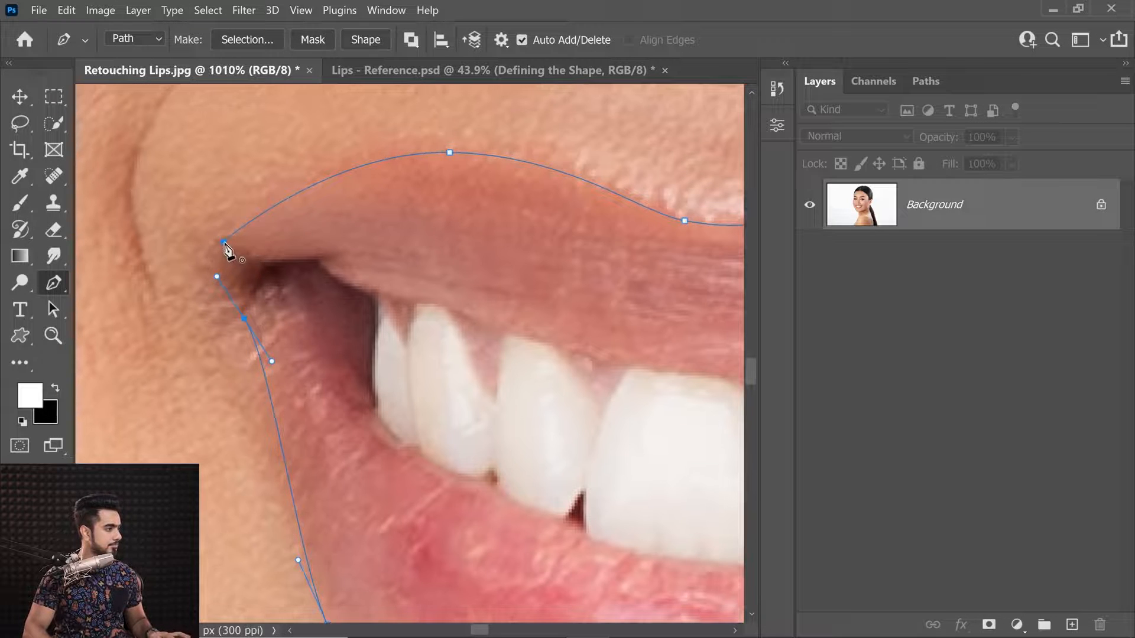
pyautogui.click(224, 242)
pyautogui.moveTo(246, 215); pyautogui.dragTo(237, 221)
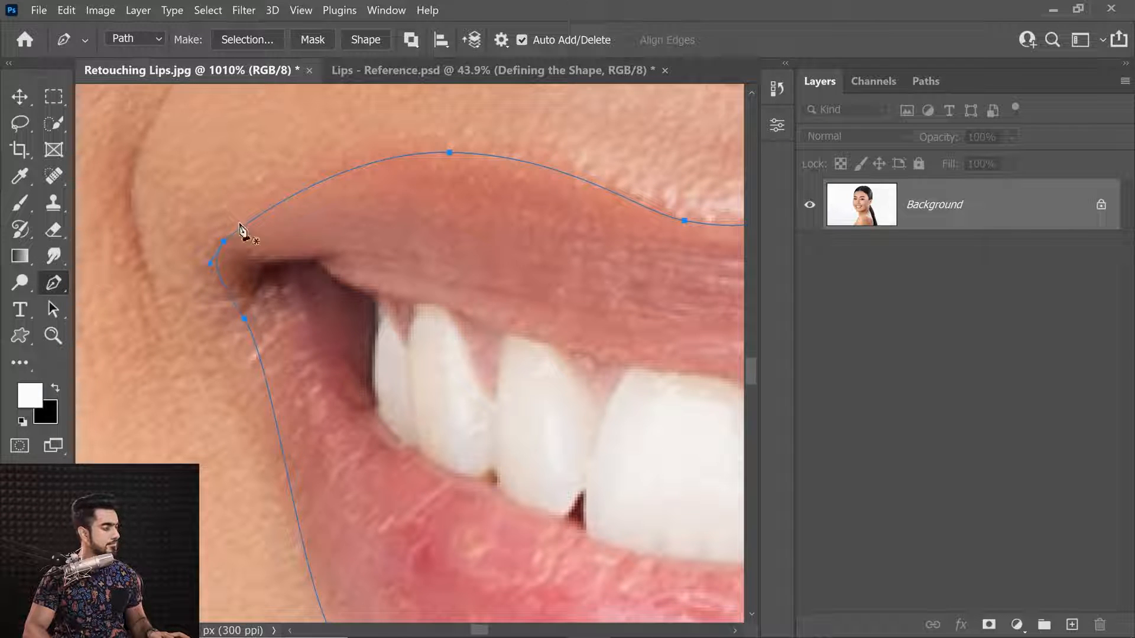
# Adjust the anchor and handle on the lower lip's left side to fit the path closer to the lip edge.
pyautogui.keyDown('ctrl'); pyautogui.click(245, 319); pyautogui.keyUp('ctrl')
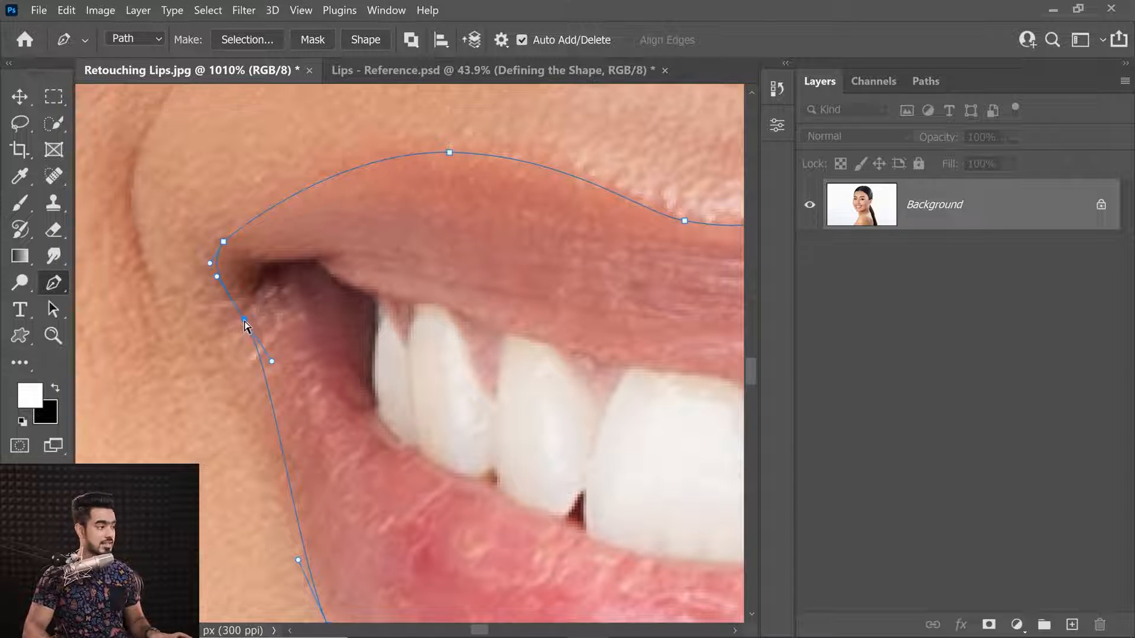
pyautogui.moveTo(244, 320); pyautogui.dragTo(230, 189)
pyautogui.scroll(-2, 289, 325)
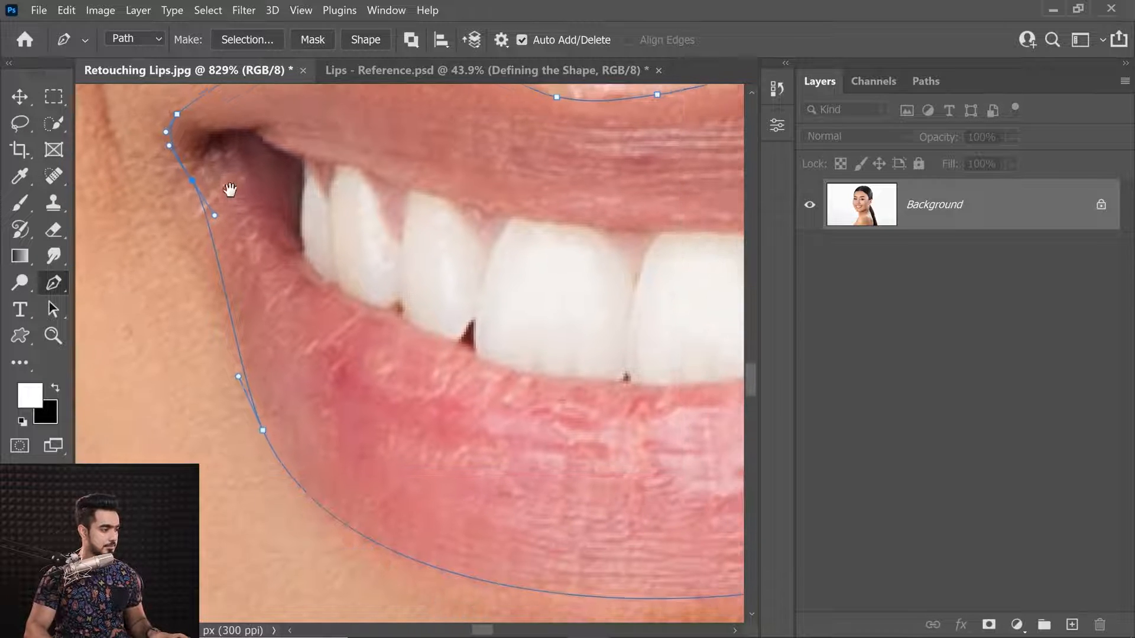
pyautogui.moveTo(237, 368); pyautogui.dragTo(233, 363)
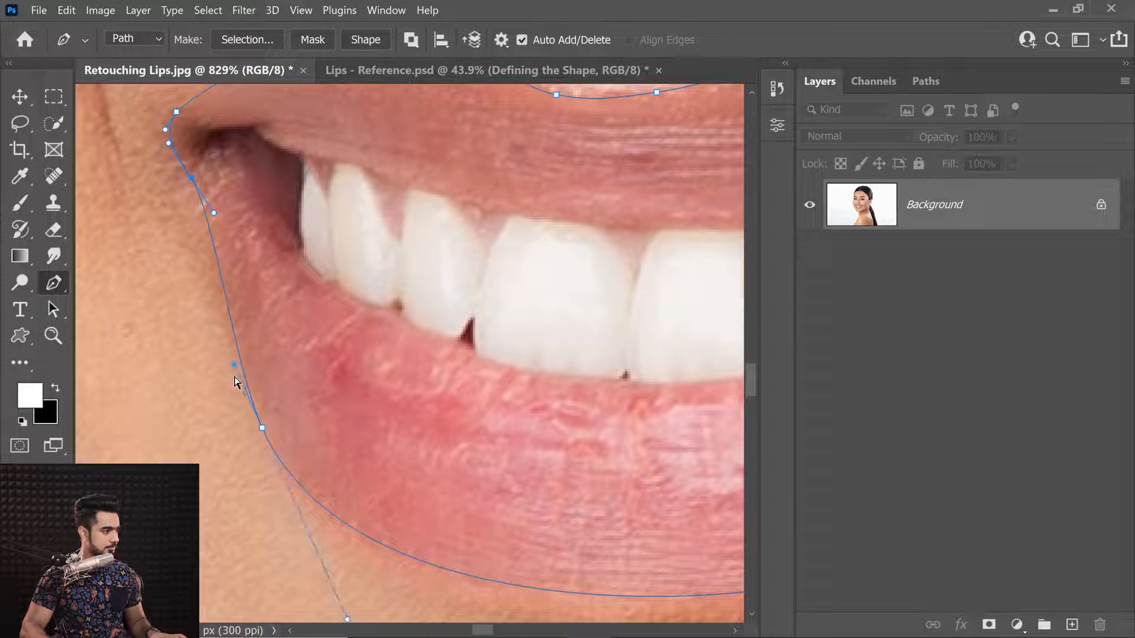
pyautogui.moveTo(263, 430)
pyautogui.mouseDown()
pyautogui.moveTo(249, 417)
pyautogui.moveTo(259, 421)
pyautogui.mouseUp()
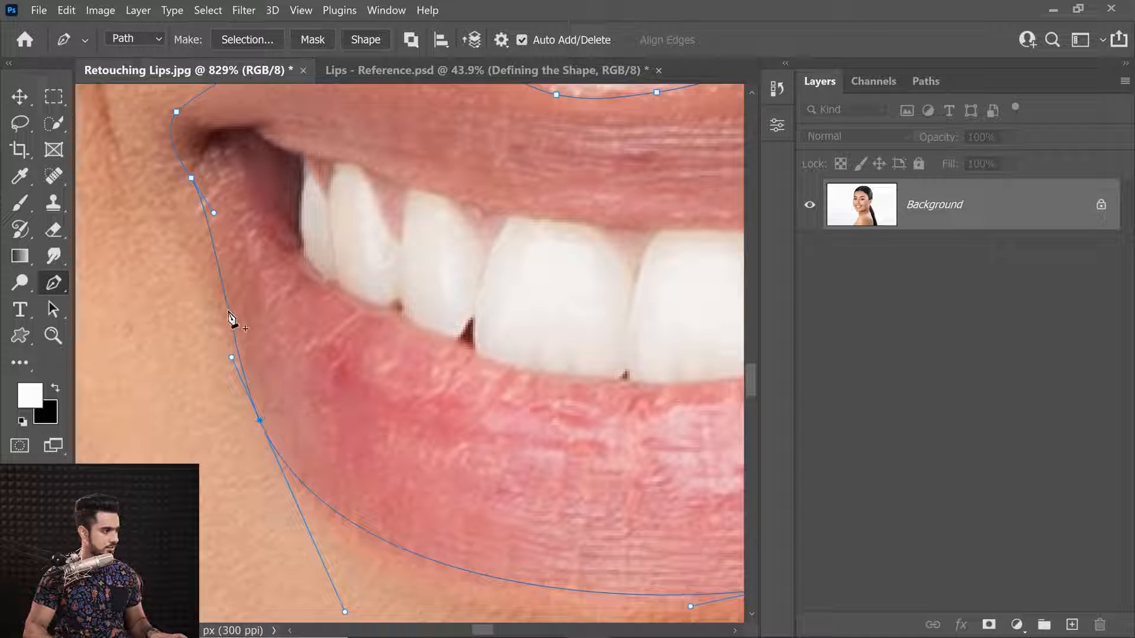
pyautogui.click(200, 317)
pyautogui.hotkey('ctrl', 'z')
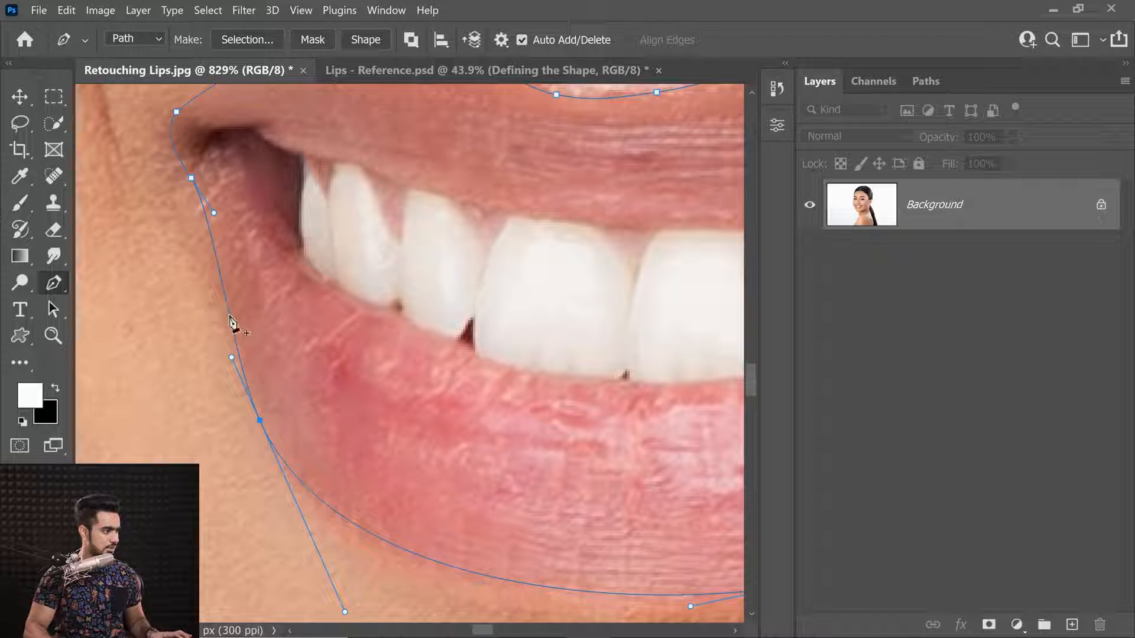
# Add anchor points along the lower lip's left side and its lower-left curve to fit the path to the lip edge.
pyautogui.click(229, 315)
pyautogui.moveTo(229, 318); pyautogui.dragTo(227, 321)
pyautogui.moveTo(372, 392); pyautogui.dragTo(236, 294)
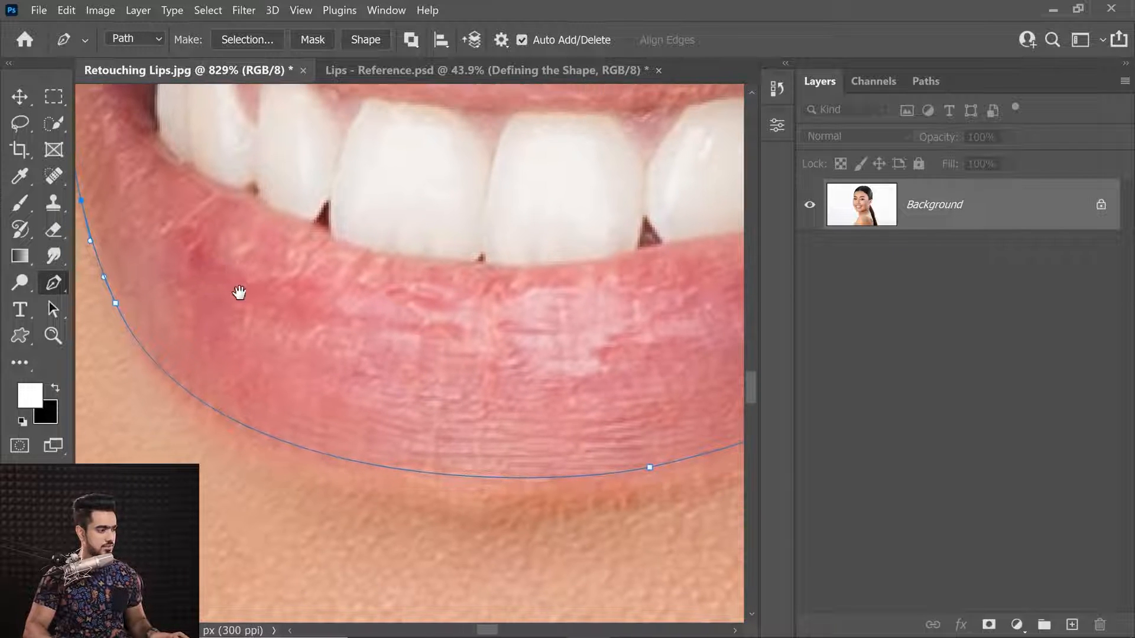
pyautogui.click(284, 447)
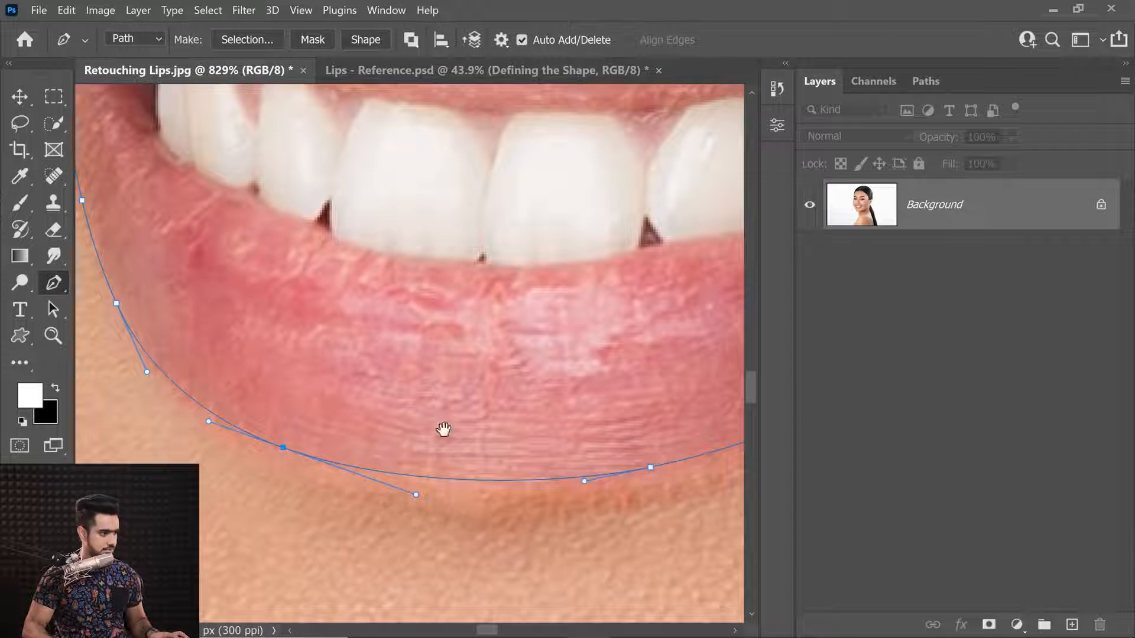
pyautogui.moveTo(444, 430); pyautogui.dragTo(142, 398)
pyautogui.moveTo(426, 337); pyautogui.dragTo(324, 476)
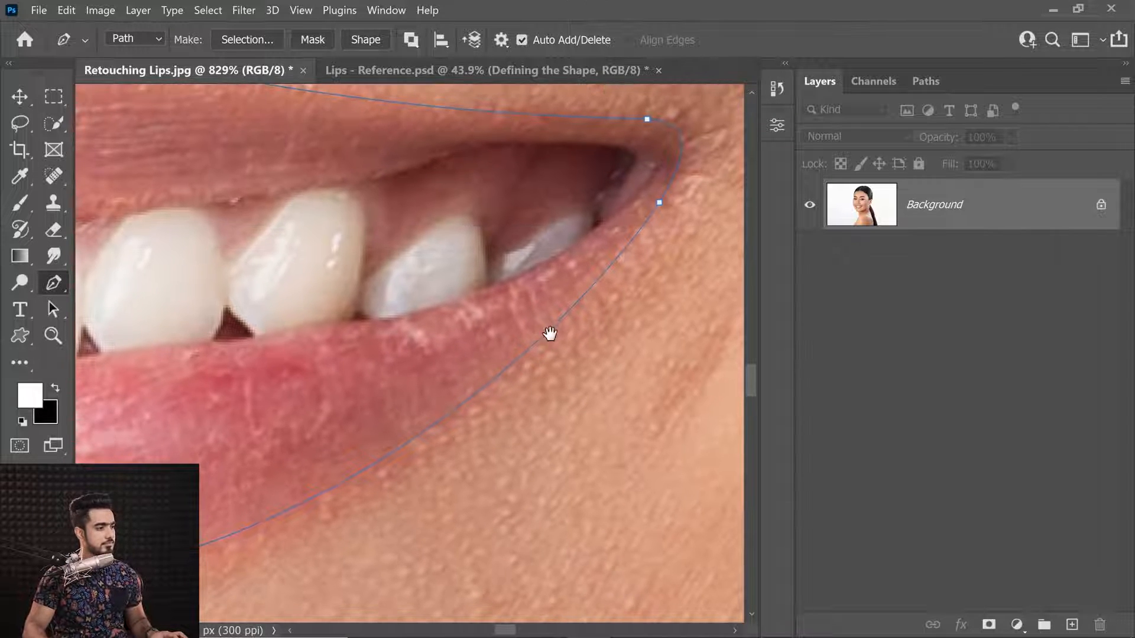
pyautogui.moveTo(547, 351); pyautogui.dragTo(525, 362)
pyautogui.moveTo(437, 364); pyautogui.dragTo(483, 420)
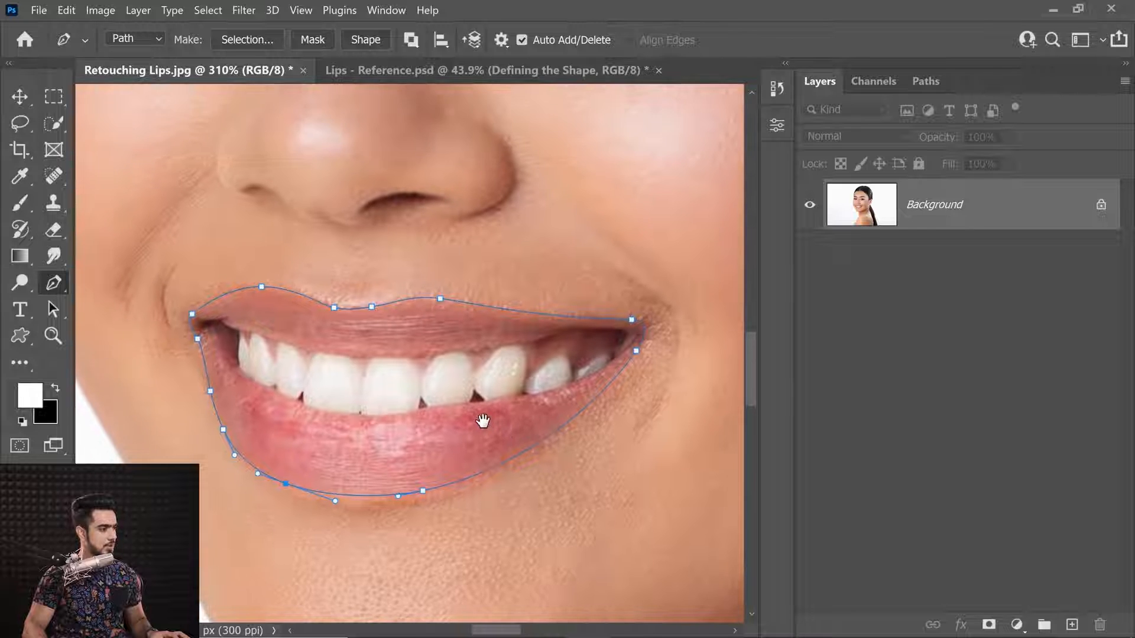
# Check the upper lip's anchors and handles and nudge the anchor left of the cupid's bow dip to follow the lip edge.
pyautogui.moveTo(462, 294); pyautogui.dragTo(409, 313)
pyautogui.keyDown('ctrl'); pyautogui.click(409, 309); pyautogui.keyUp('ctrl')
pyautogui.moveTo(502, 339); pyautogui.dragTo(293, 317)
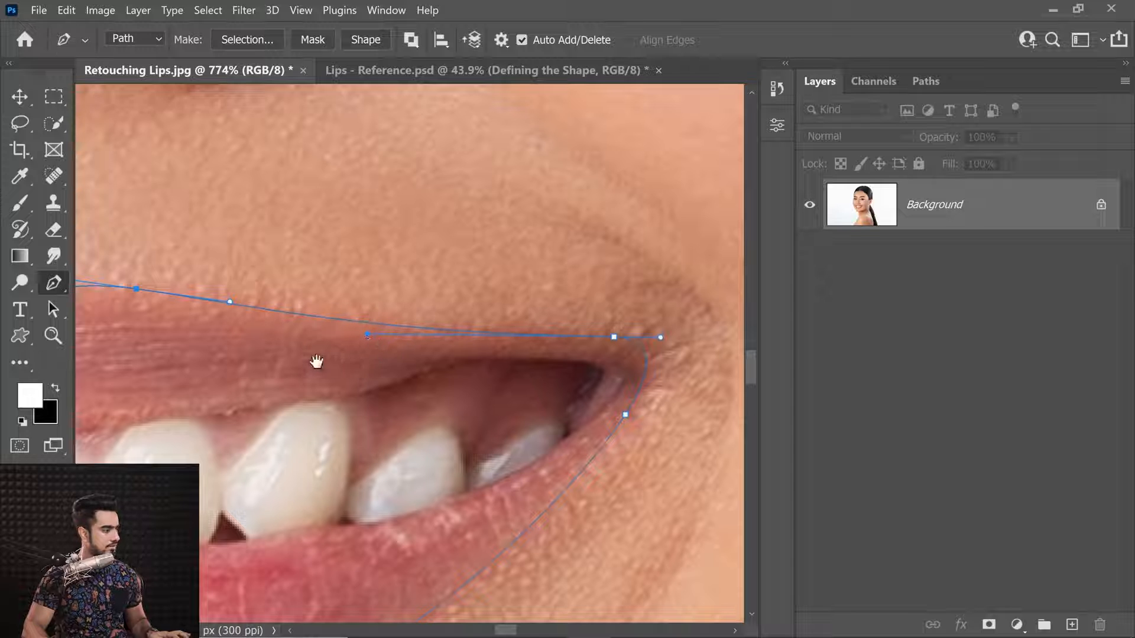
pyautogui.moveTo(349, 350); pyautogui.dragTo(469, 380)
pyautogui.moveTo(259, 314); pyautogui.dragTo(280, 320)
pyautogui.keyDown('ctrl'); pyautogui.click(295, 355); pyautogui.keyUp('ctrl')
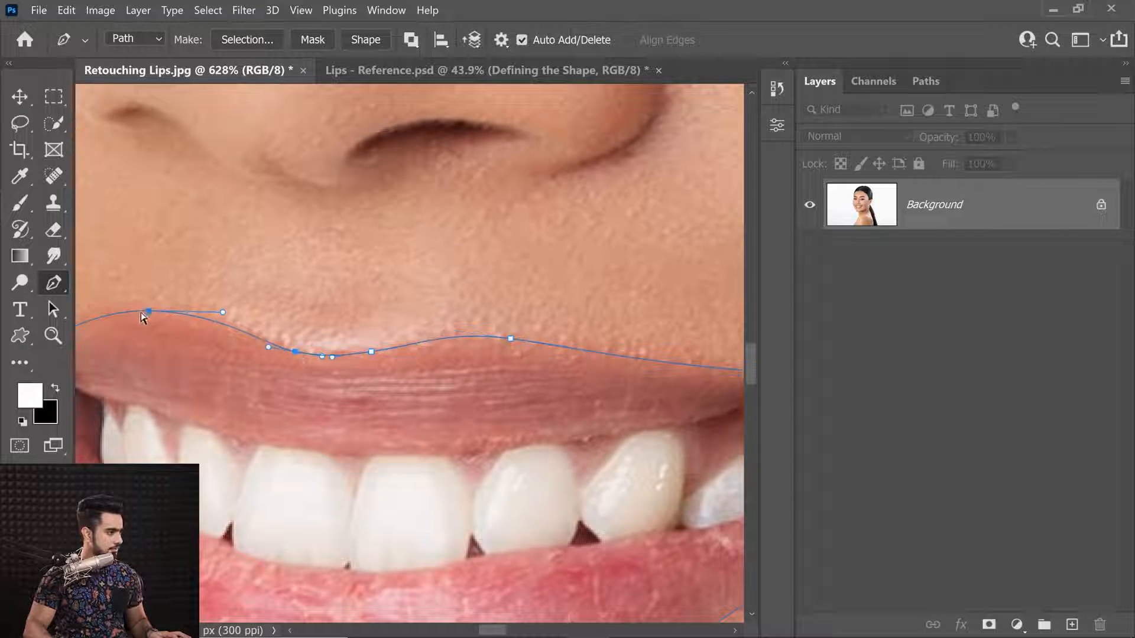
pyautogui.moveTo(294, 353); pyautogui.dragTo(296, 351)
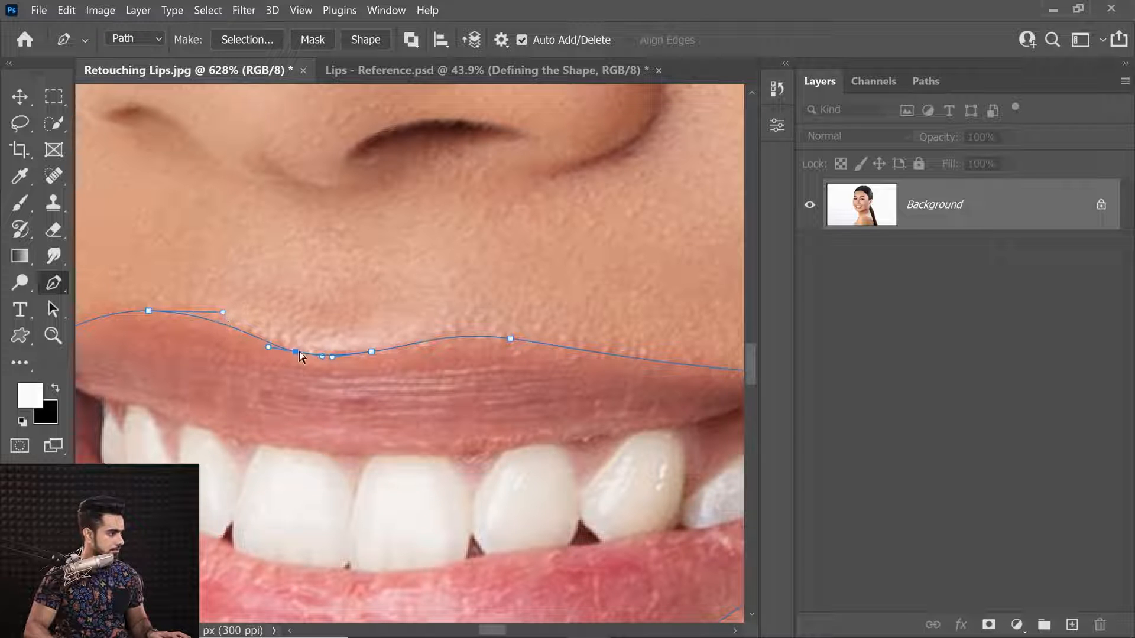
pyautogui.moveTo(295, 352); pyautogui.dragTo(295, 354)
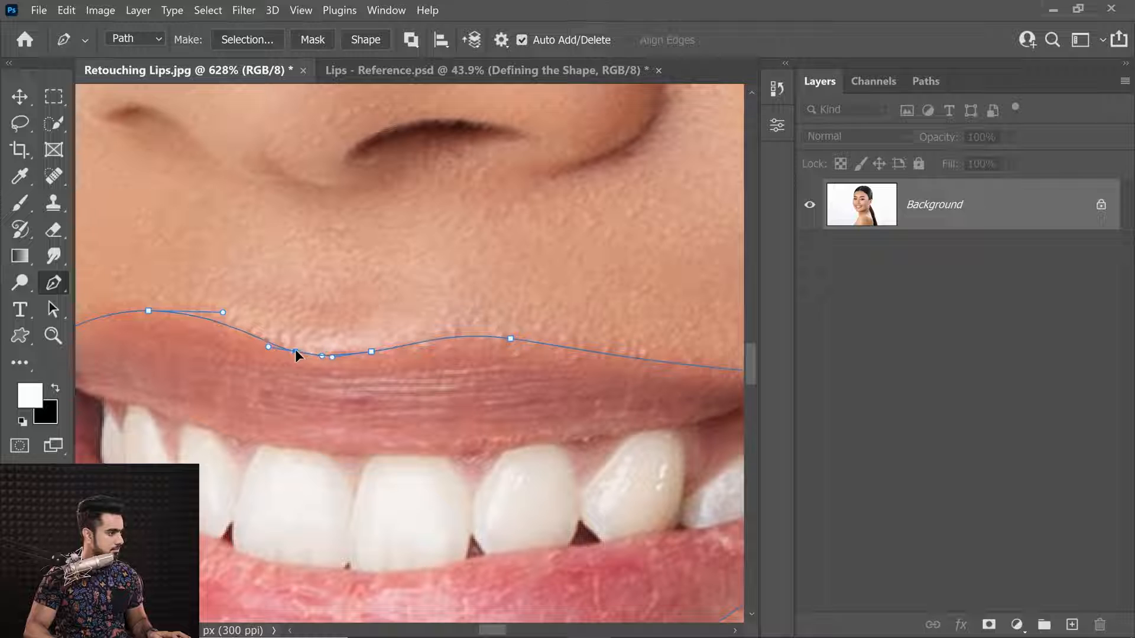
pyautogui.click(371, 352)
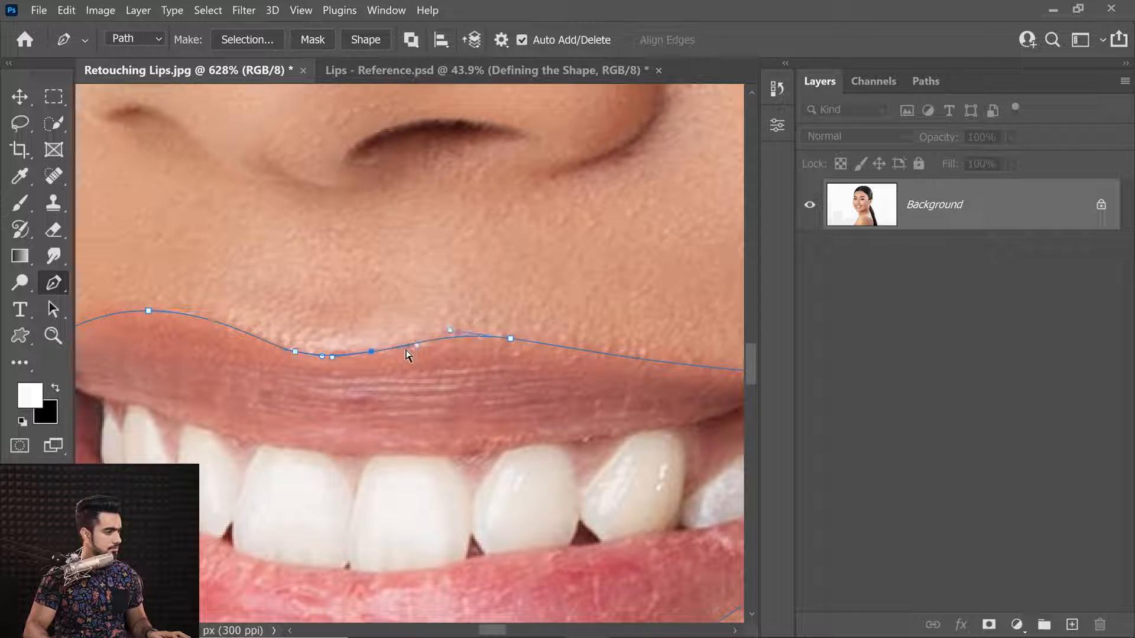
pyautogui.click(149, 312)
pyautogui.moveTo(317, 316); pyautogui.dragTo(301, 323)
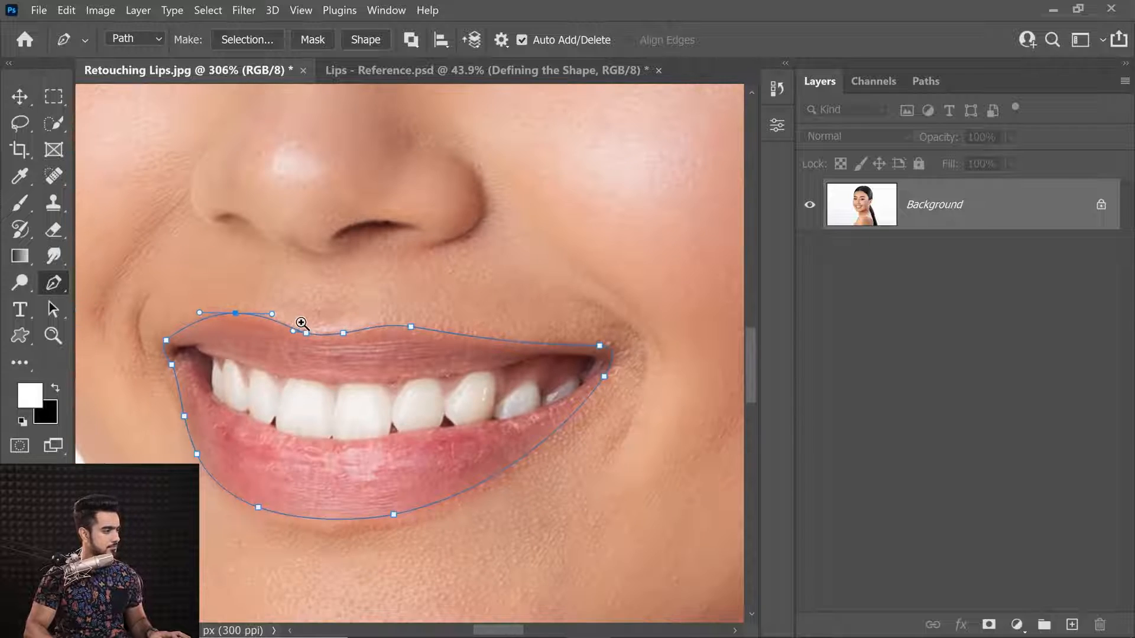
# Reposition the anchor just below the mouth's left corner and adjust its handle to smooth the curve around the corner.
pyautogui.moveTo(422, 319); pyautogui.dragTo(422, 337)
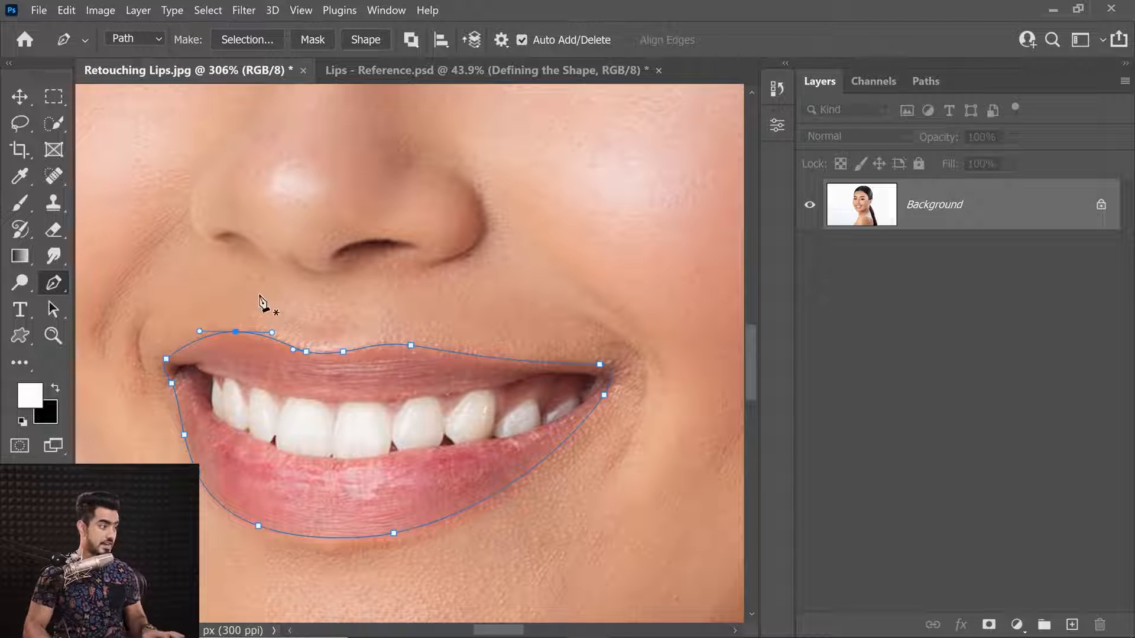
pyautogui.click(174, 389)
pyautogui.moveTo(169, 385)
pyautogui.mouseDown()
pyautogui.moveTo(199, 383)
pyautogui.moveTo(178, 383)
pyautogui.mouseUp()
pyautogui.keyDown('ctrl'); pyautogui.click(191, 401); pyautogui.keyUp('ctrl')
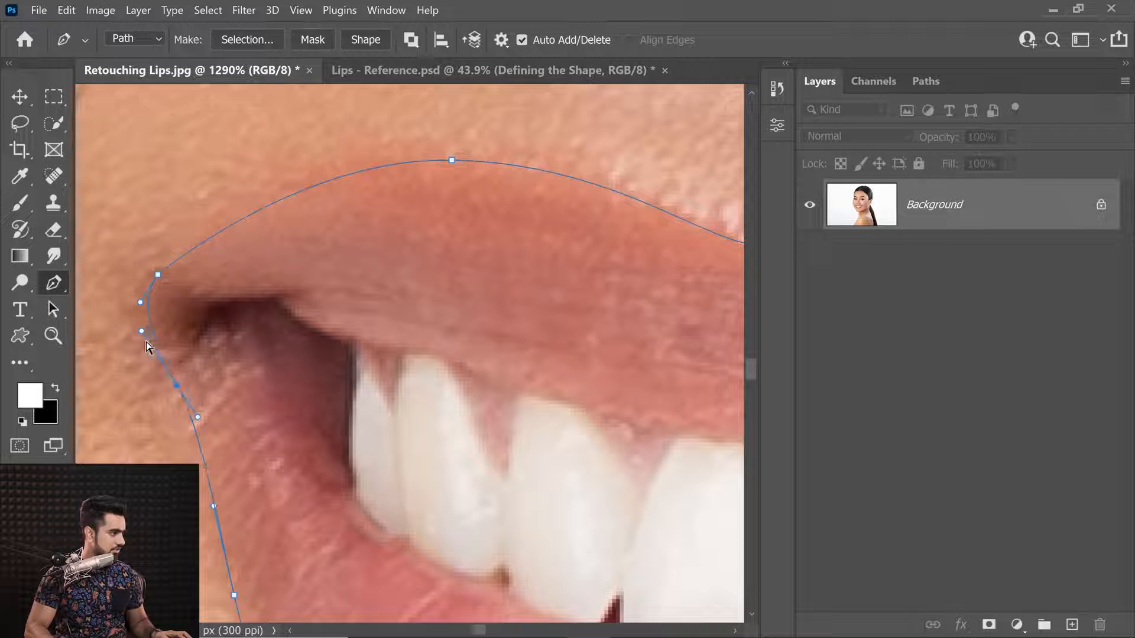
pyautogui.keyDown('ctrl'); pyautogui.moveTo(148, 346); pyautogui.dragTo(141, 338); pyautogui.keyUp('ctrl')
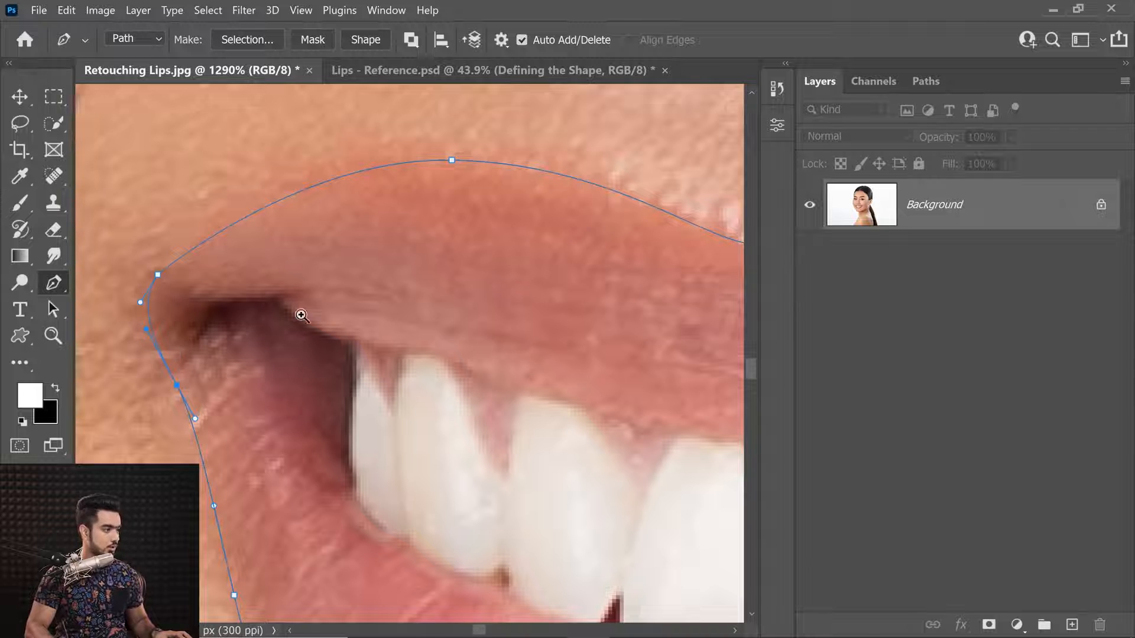
pyautogui.keyDown('ctrl'); pyautogui.moveTo(302, 316); pyautogui.dragTo(261, 319); pyautogui.keyUp('ctrl')
pyautogui.moveTo(438, 327); pyautogui.dragTo(352, 382)
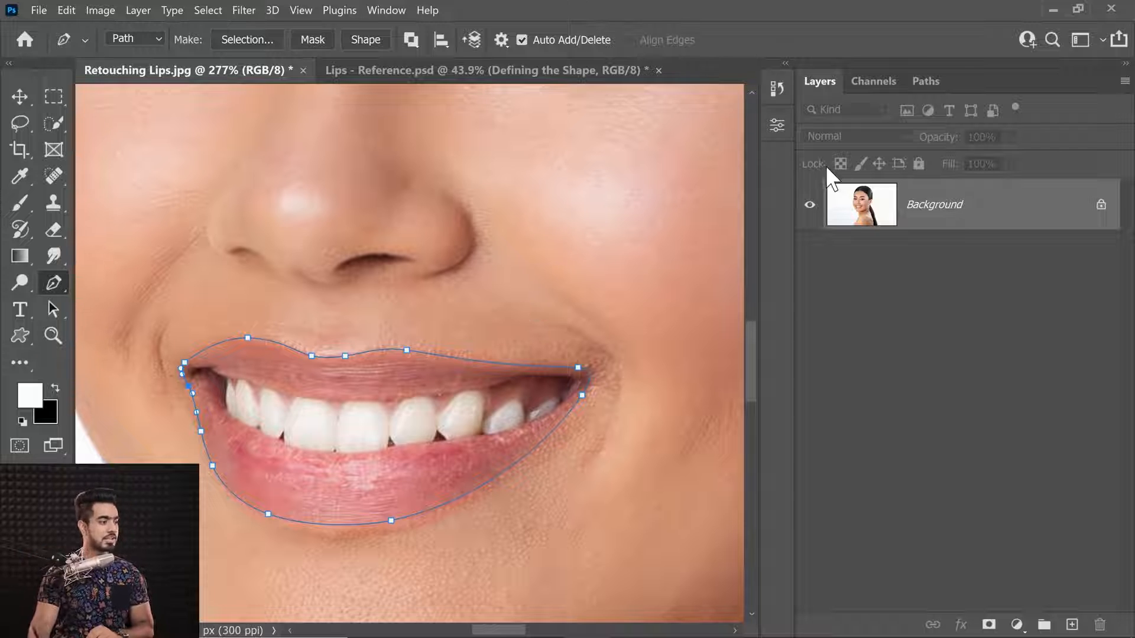
# Save the finished work path under the name Lips.
pyautogui.rightClick(589, 392)
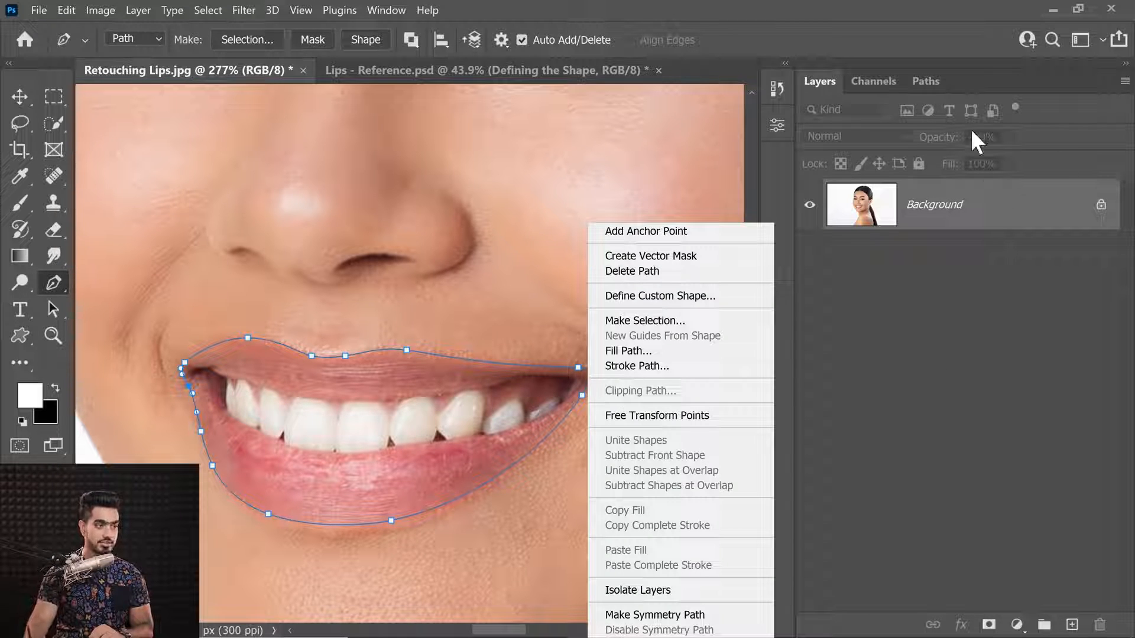
pyautogui.click(925, 85)
pyautogui.click(926, 83)
pyautogui.doubleClick(877, 118)
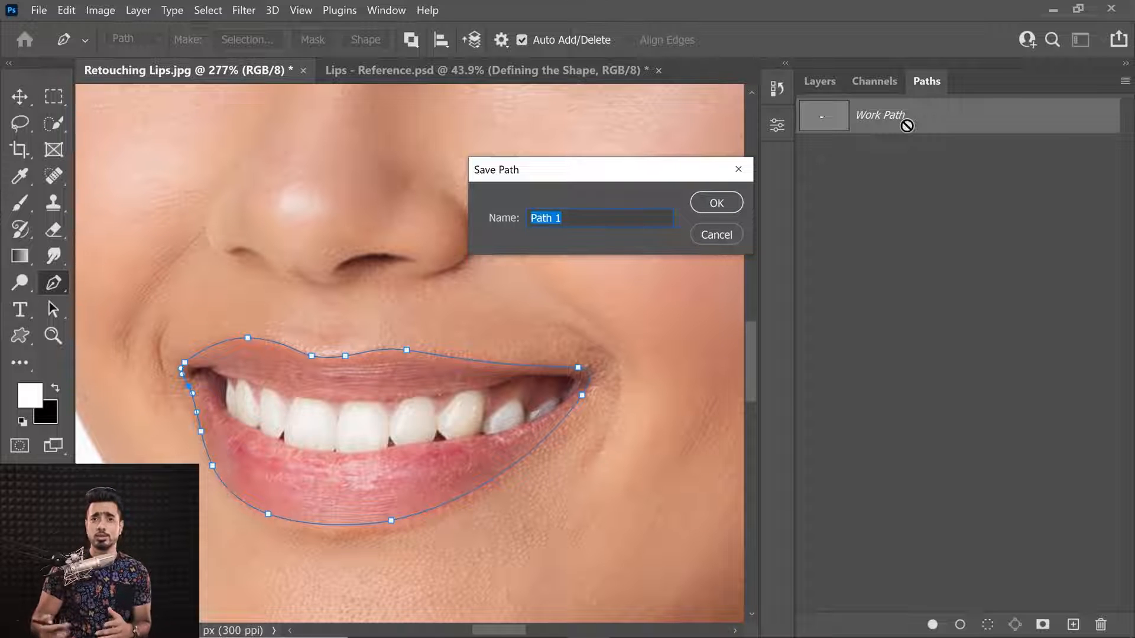
pyautogui.write('Lips')
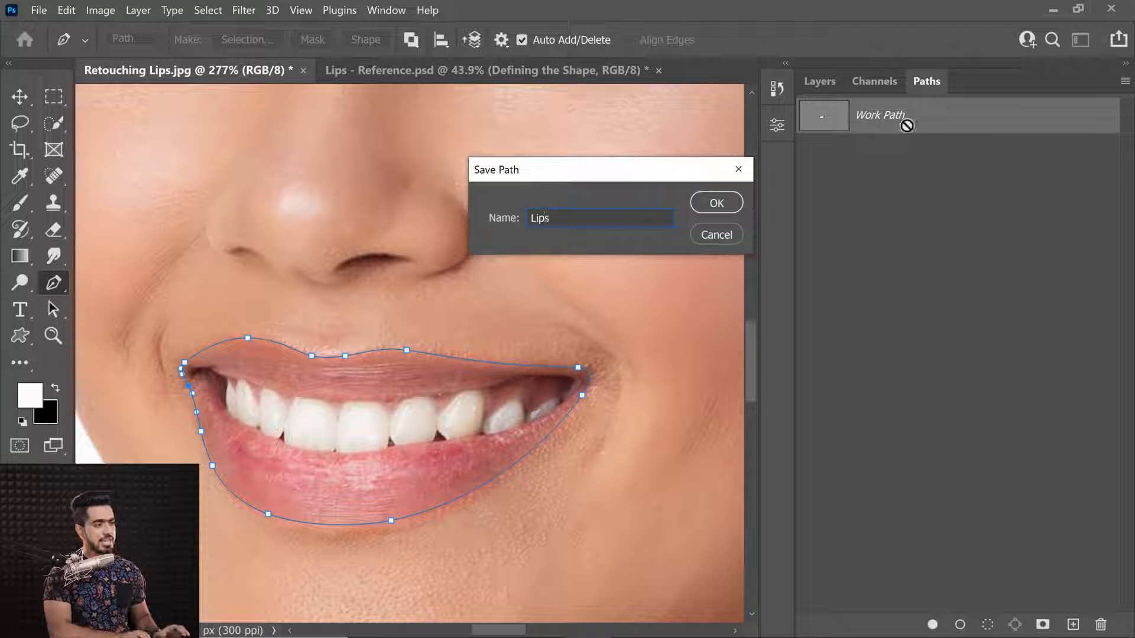
pyautogui.press('Return')
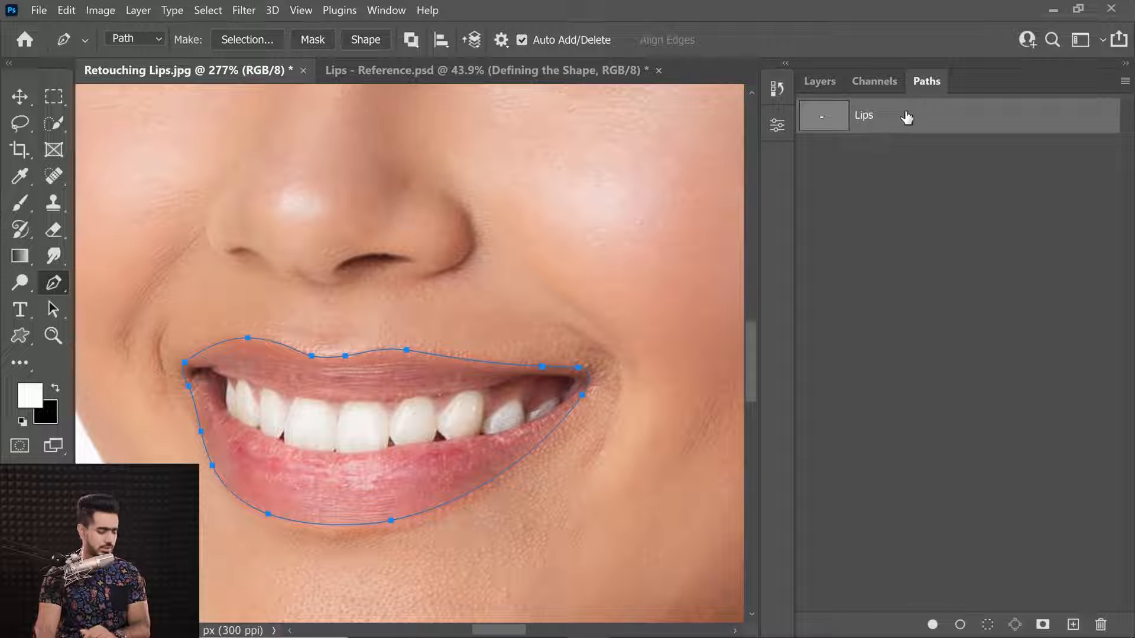
# Convert the Lips path into a new anti-aliased selection with a feather radius of 0 pixels.
pyautogui.click(833, 154)
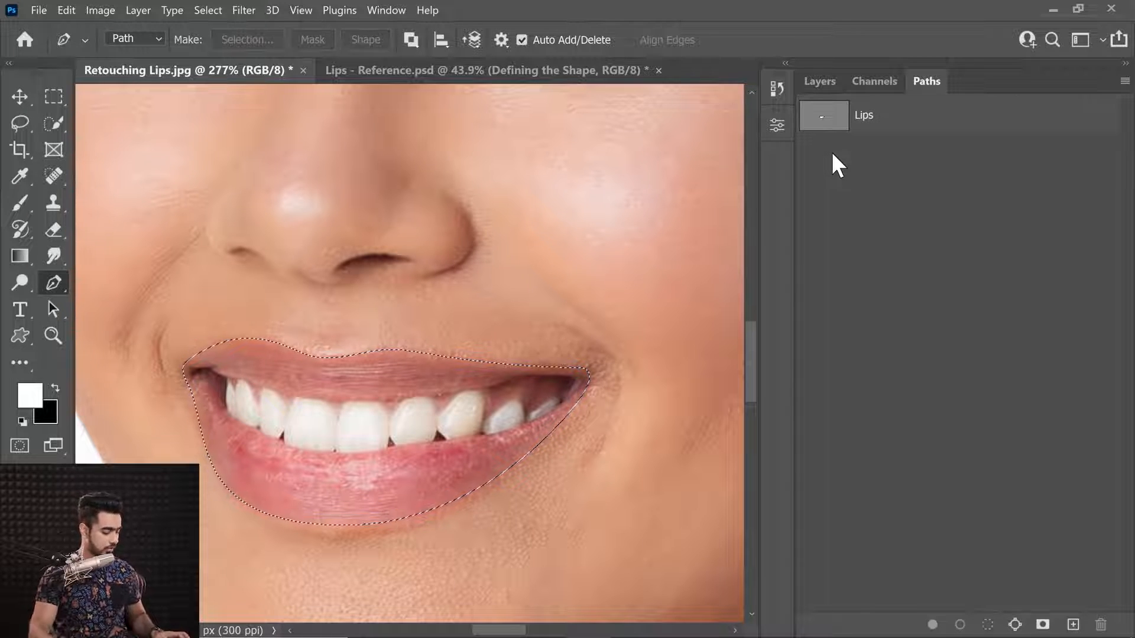
pyautogui.rightClick(897, 116)
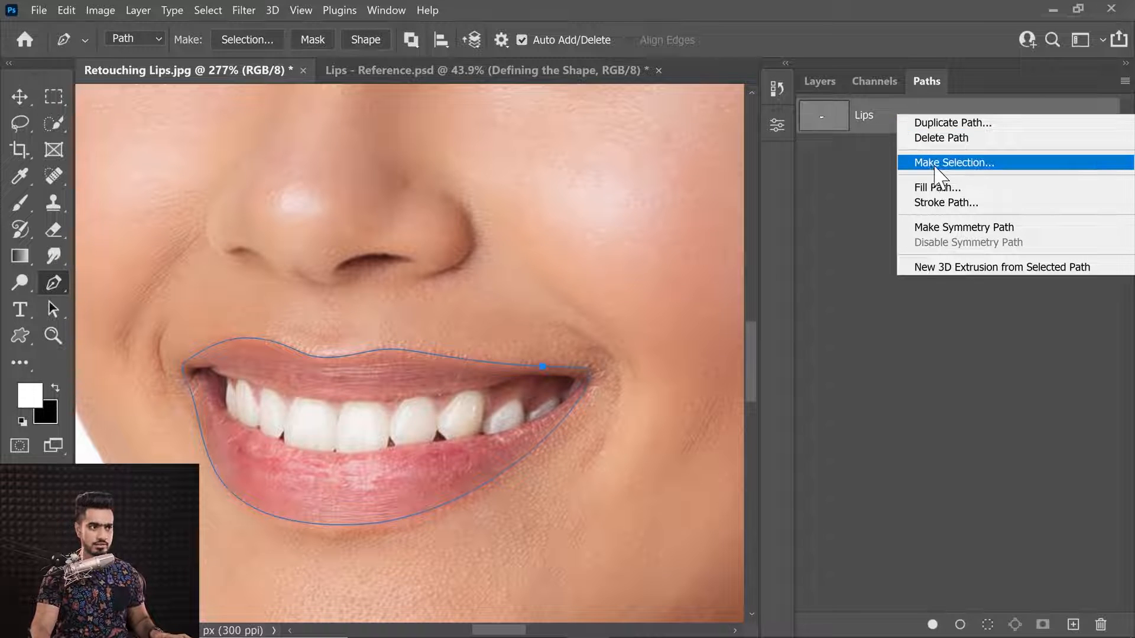
pyautogui.click(909, 163)
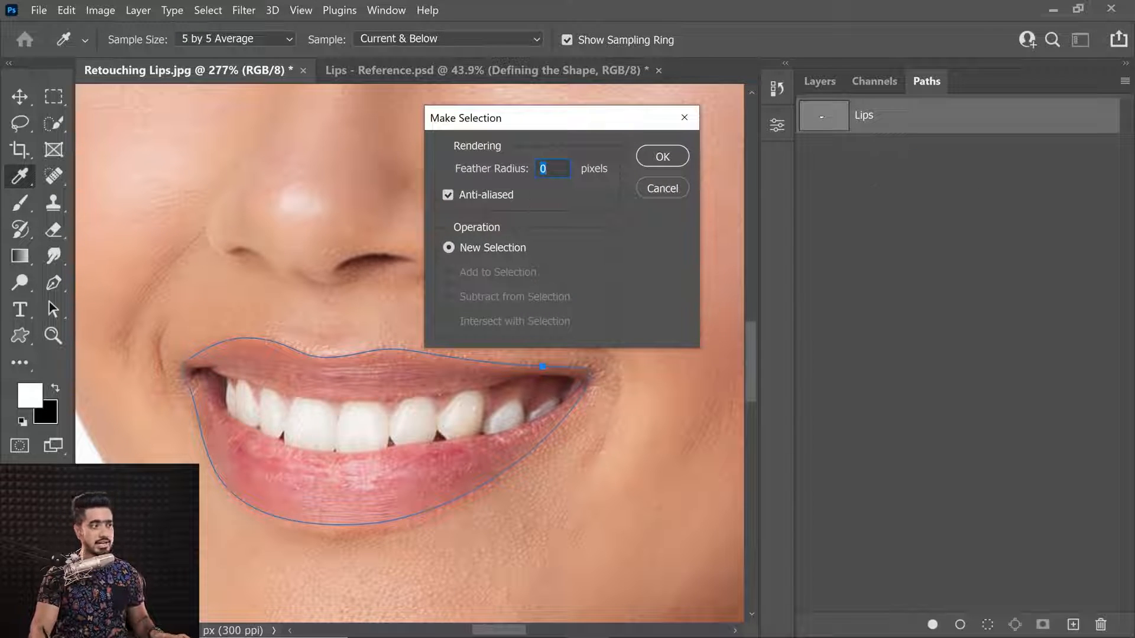
pyautogui.click(658, 161)
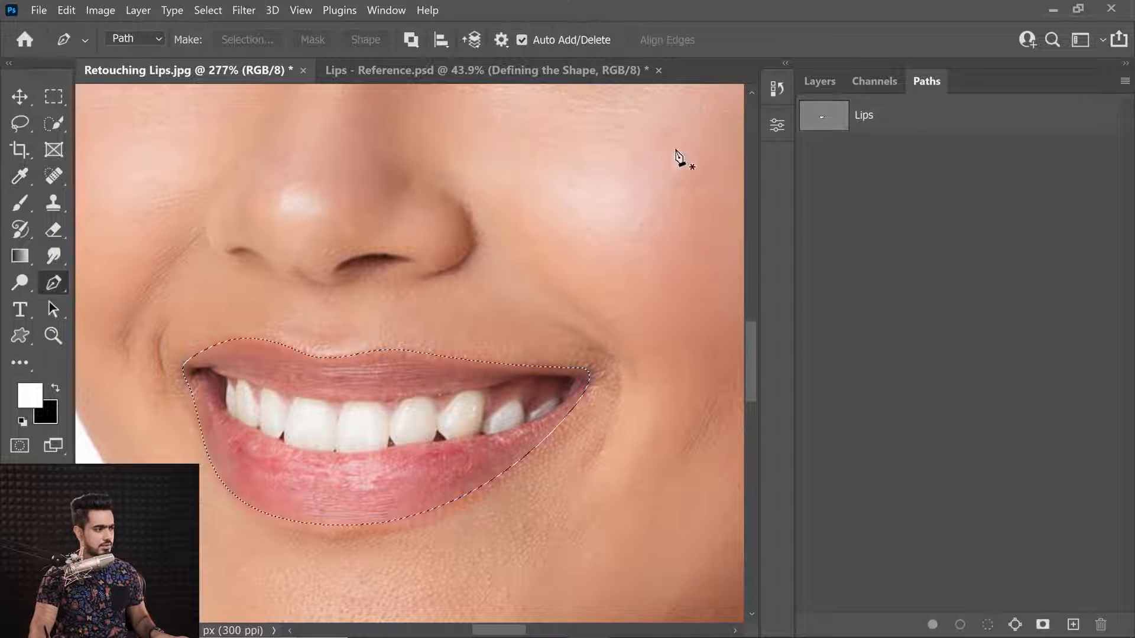
# Preview the lip selection in Quick Mask mode, toggling the overlay and viewing the Quick Mask options without changing them.
pyautogui.click(821, 87)
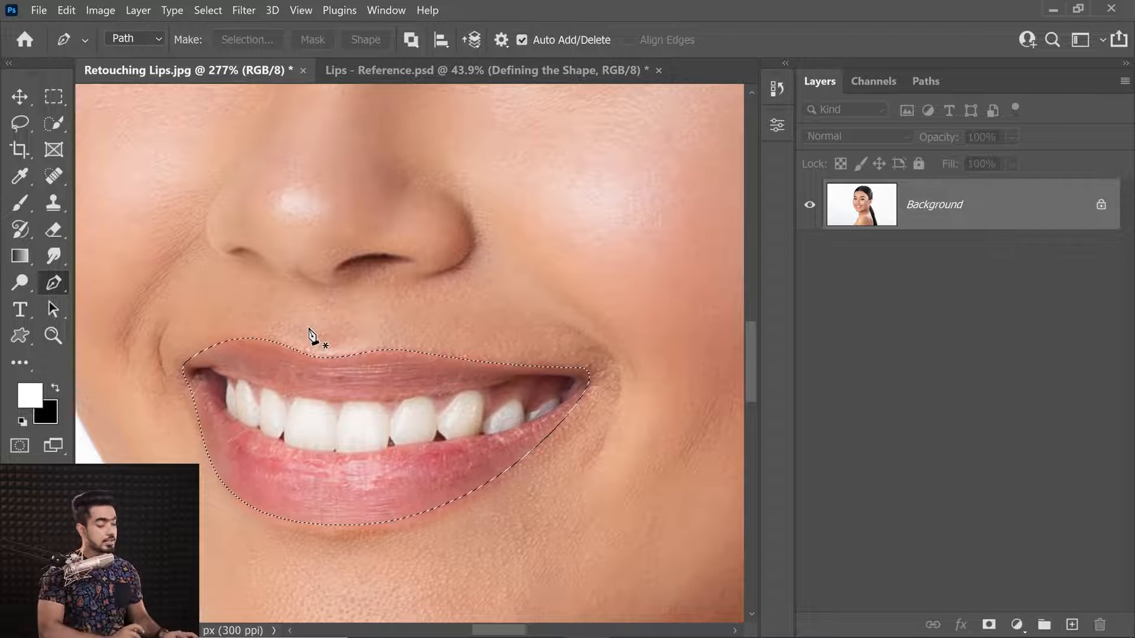
pyautogui.press('q')
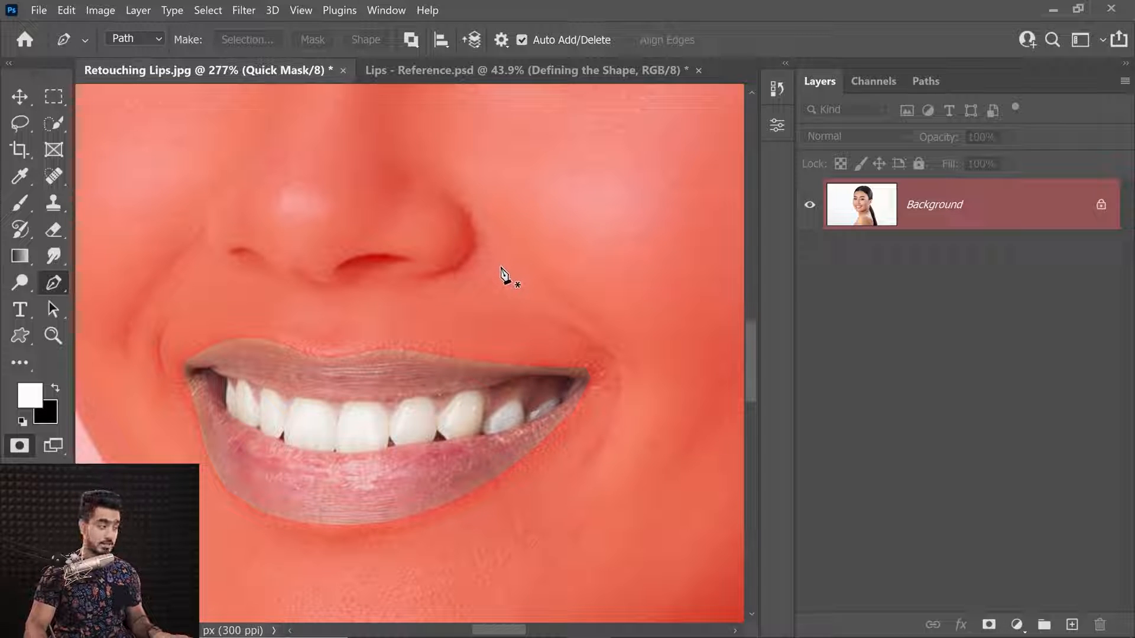
pyautogui.doubleClick(21, 447)
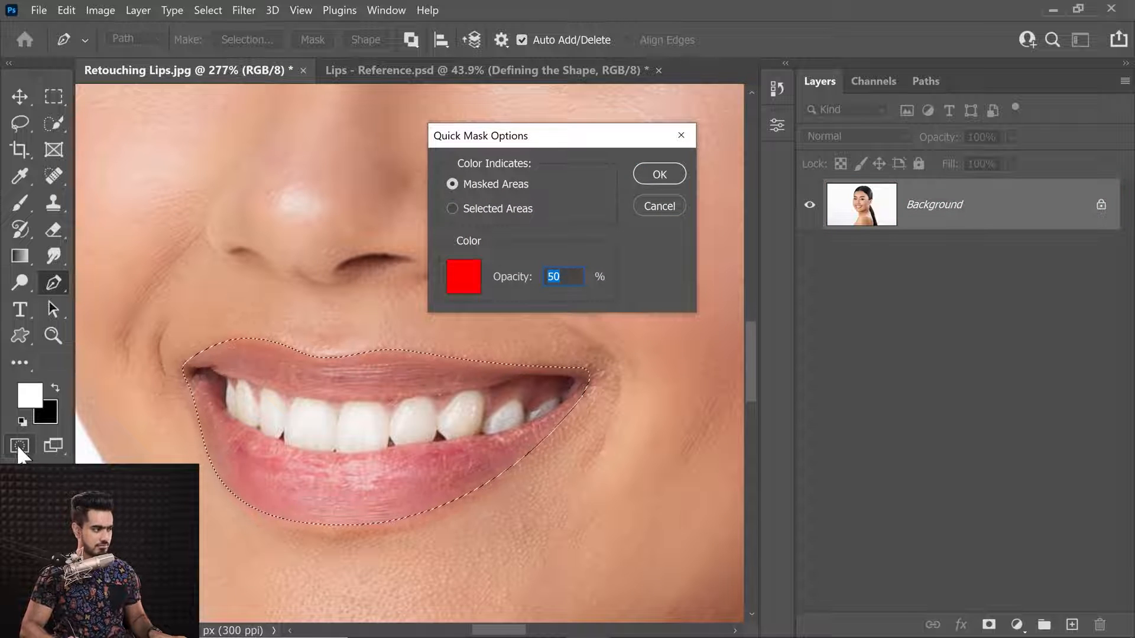
pyautogui.press('Return')
pyautogui.click(20, 446)
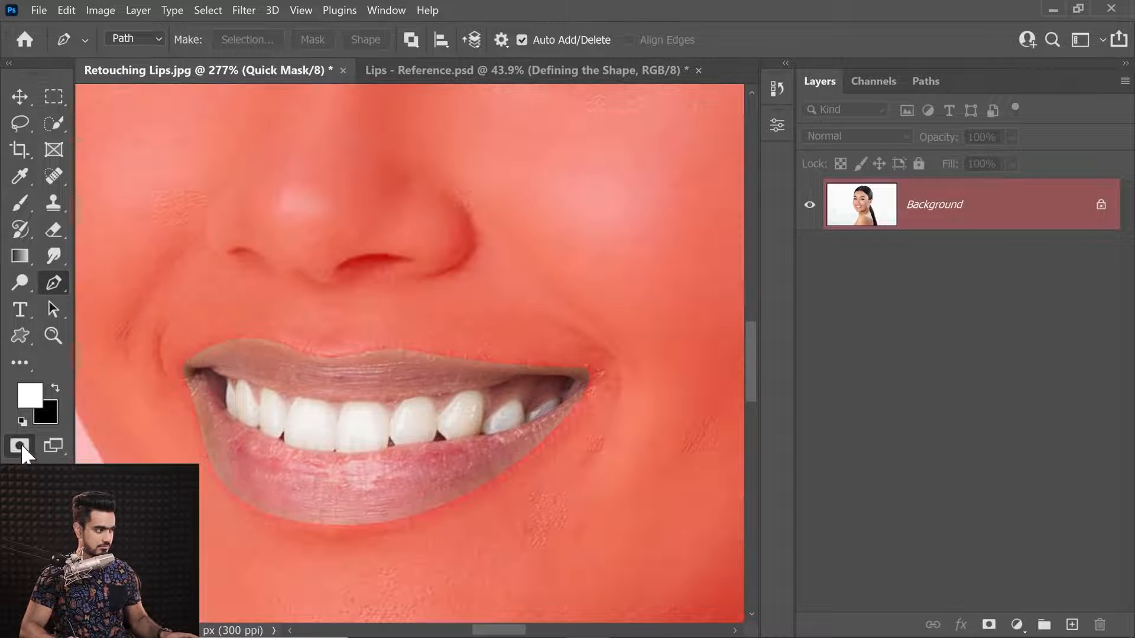
pyautogui.doubleClick(20, 446)
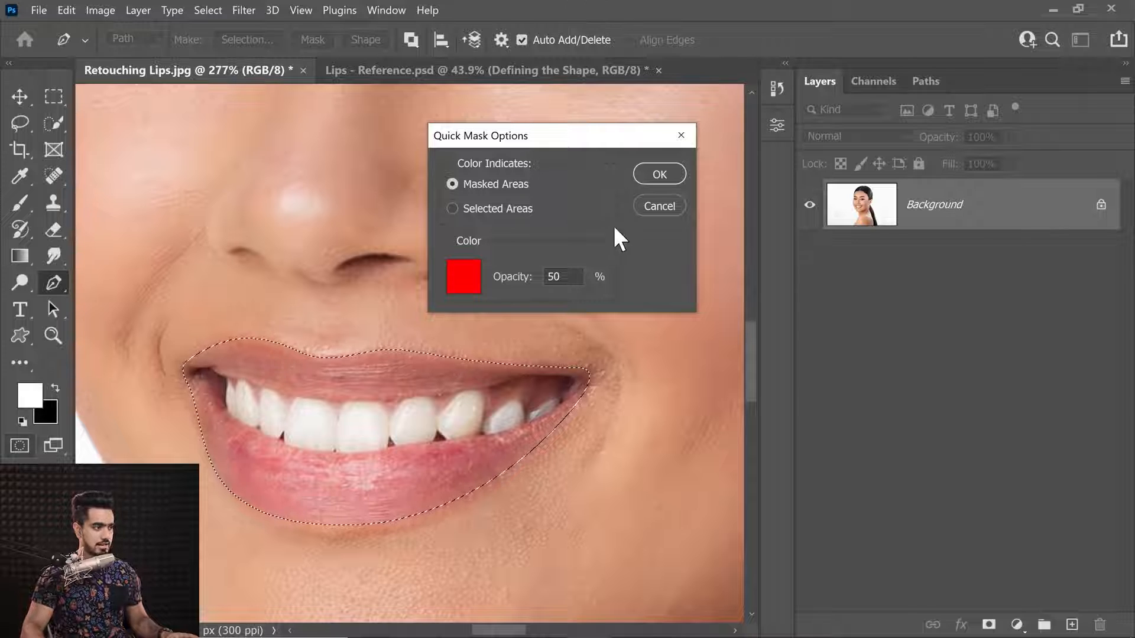
pyautogui.click(675, 207)
pyautogui.click(19, 447)
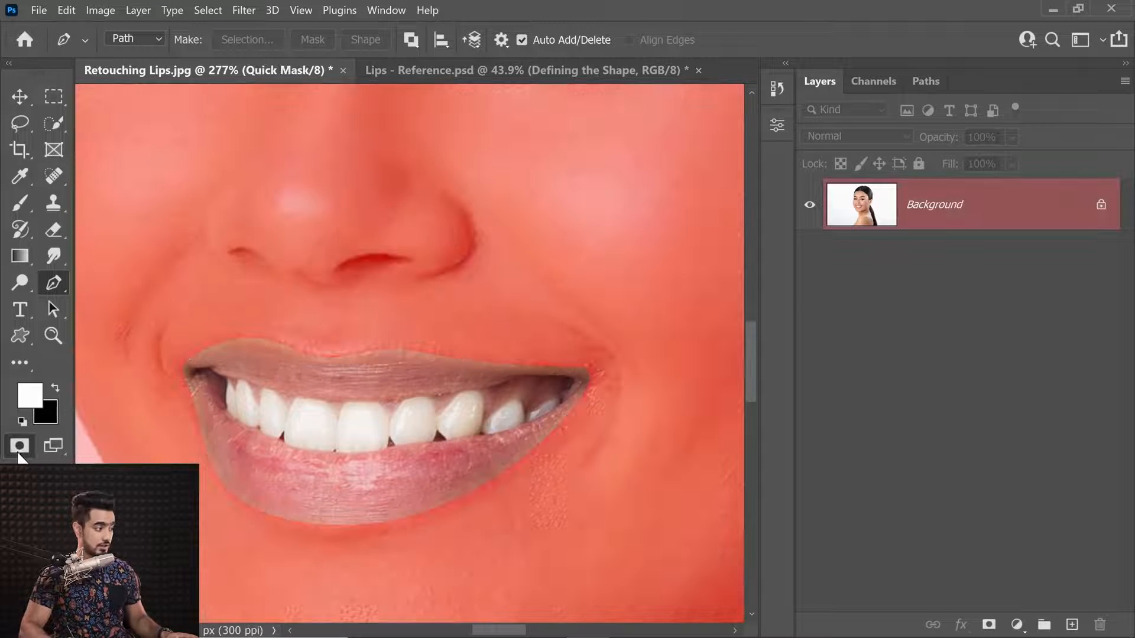
pyautogui.click(20, 453)
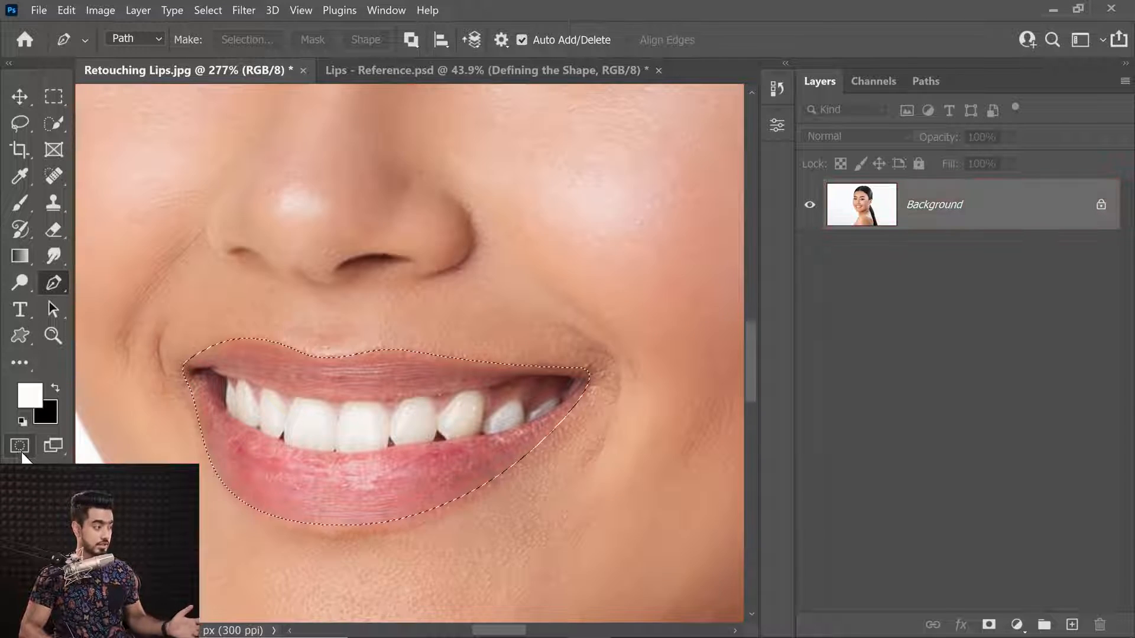
pyautogui.click(21, 453)
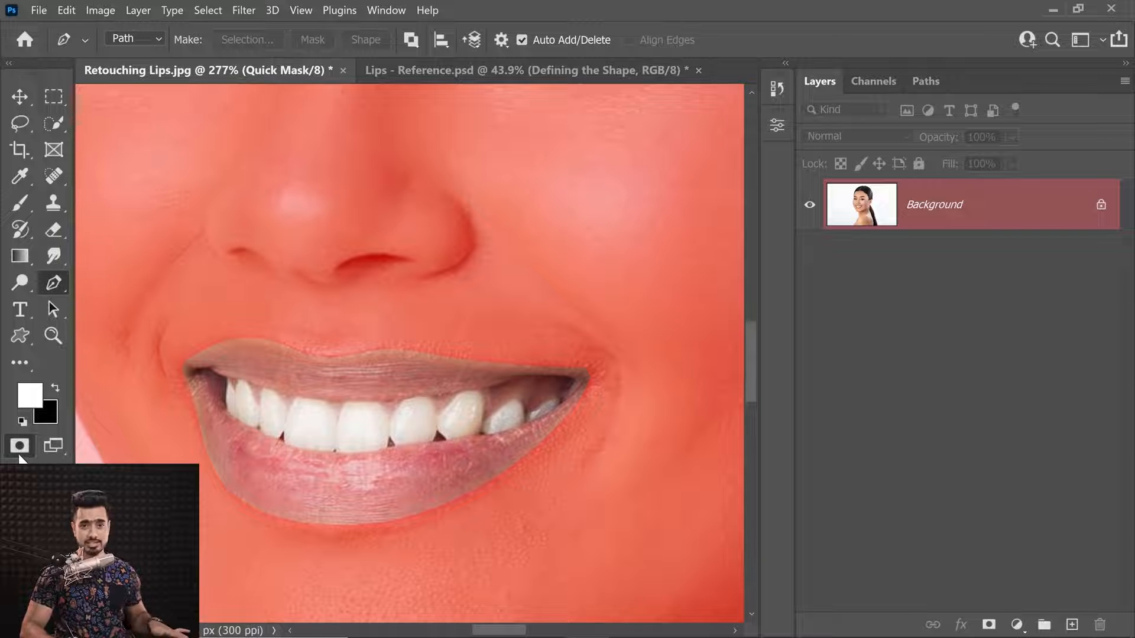
# Set the Quick Mask options to colour the selected areas at 75% opacity.
pyautogui.doubleClick(23, 443)
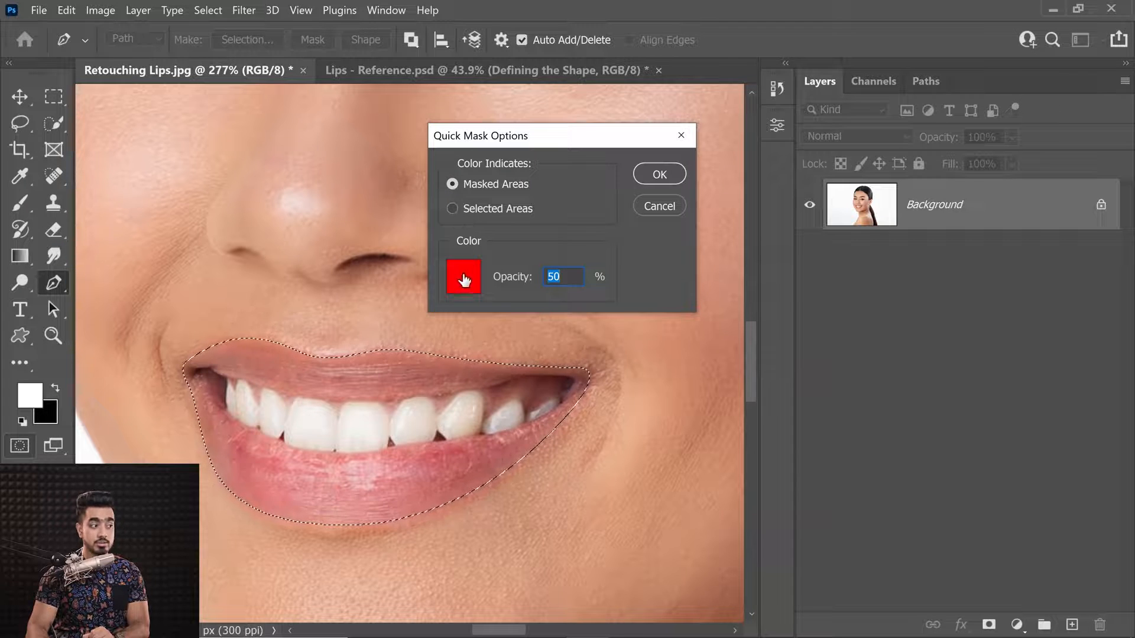
pyautogui.click(454, 208)
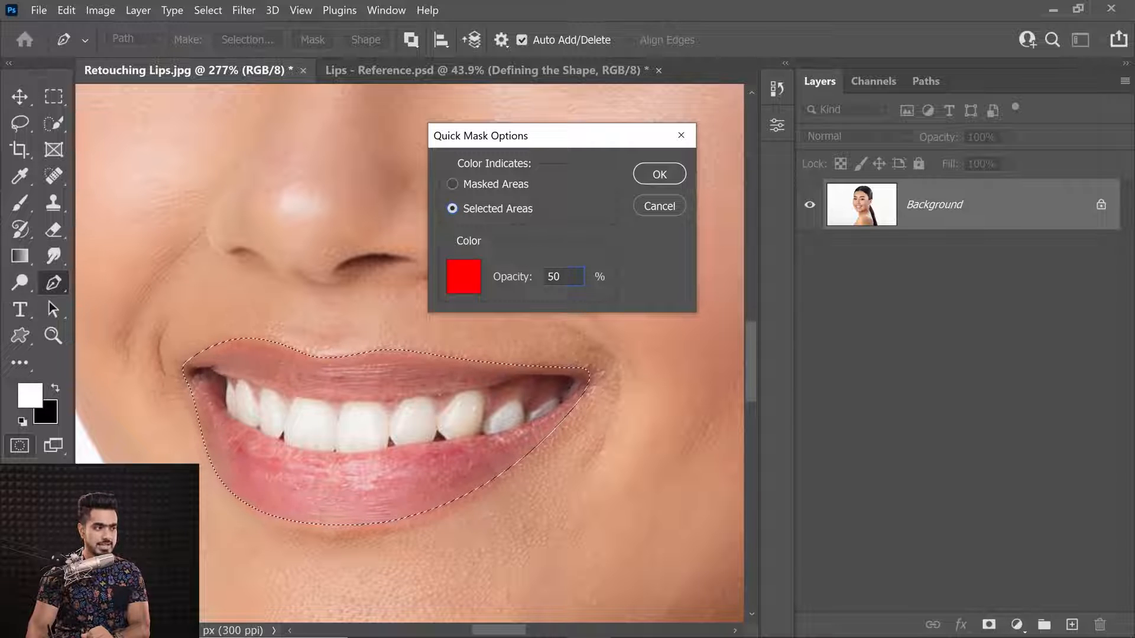
pyautogui.click(516, 279)
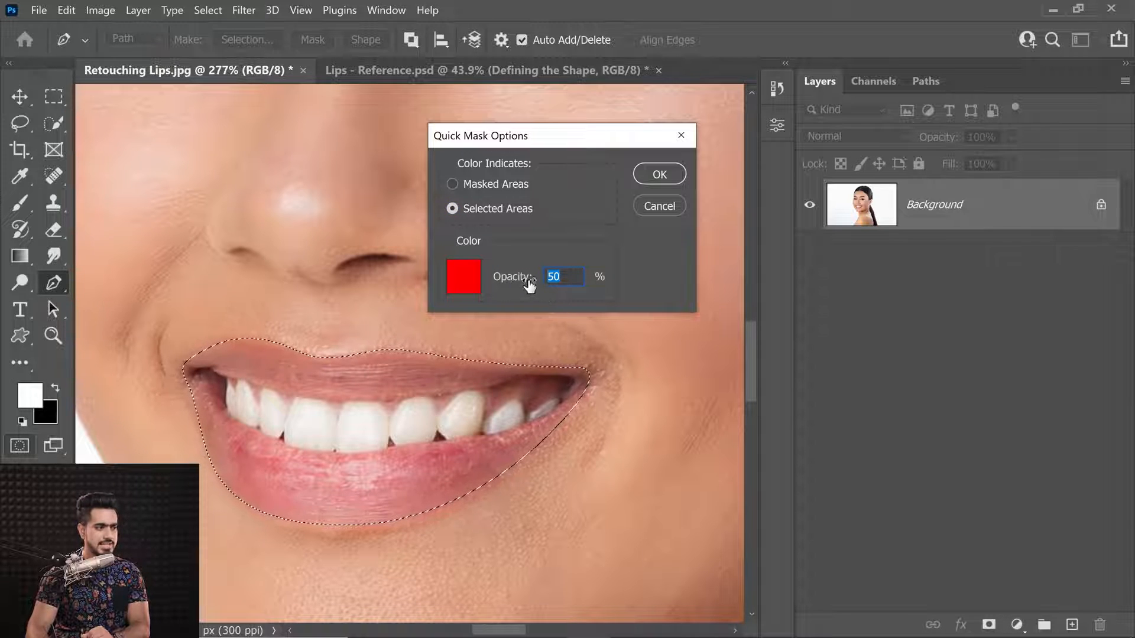
pyautogui.write('75')
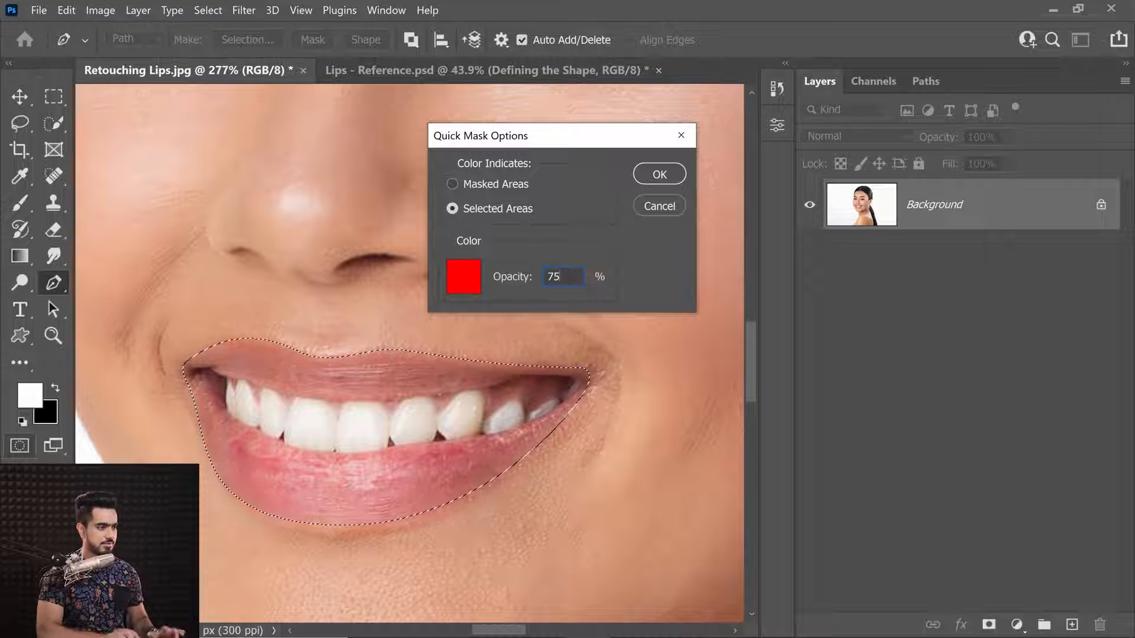
pyautogui.click(660, 175)
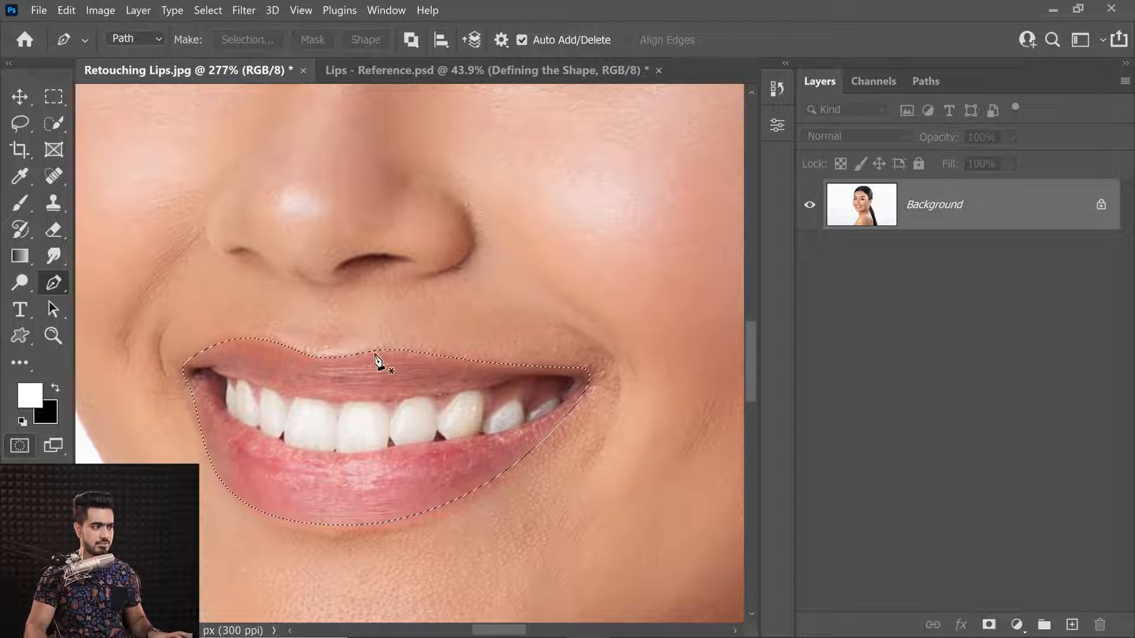
# Enter Quick Mask and soften the edge of the lip mask with a Gaussian Blur of 2.4 pixels radius.
pyautogui.press('q')
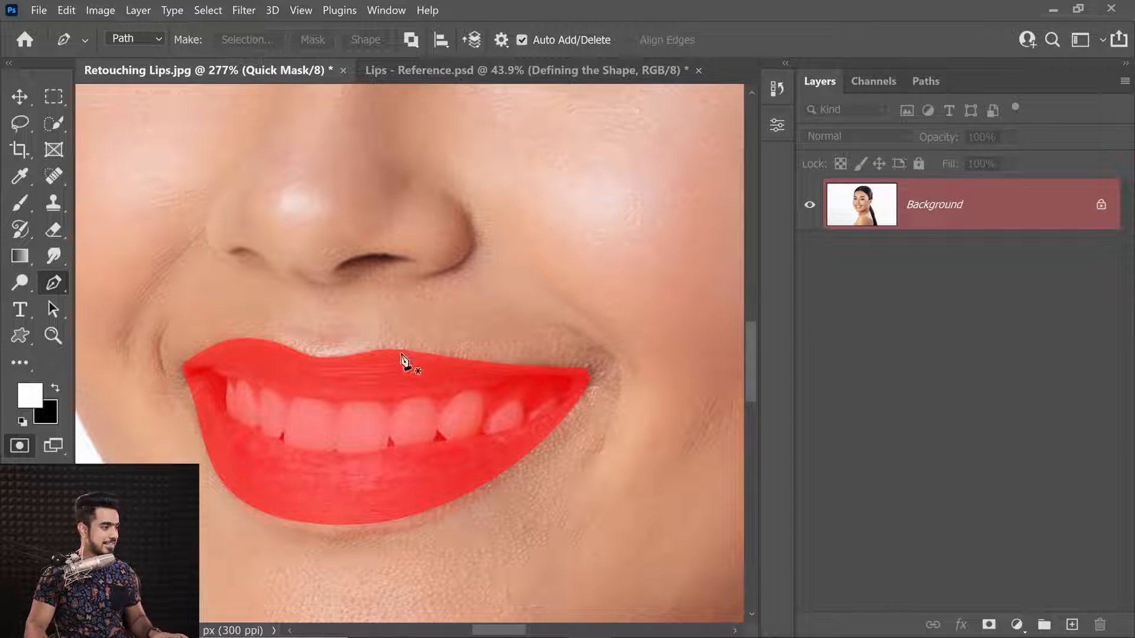
pyautogui.moveTo(309, 347); pyautogui.dragTo(509, 384)
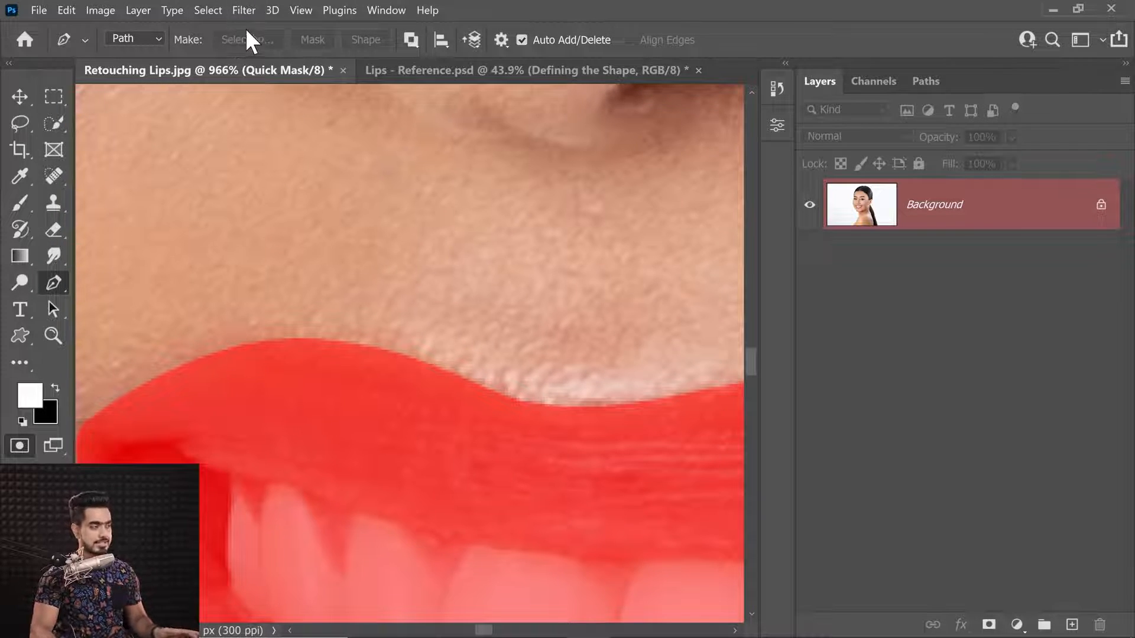
pyautogui.click(249, 8)
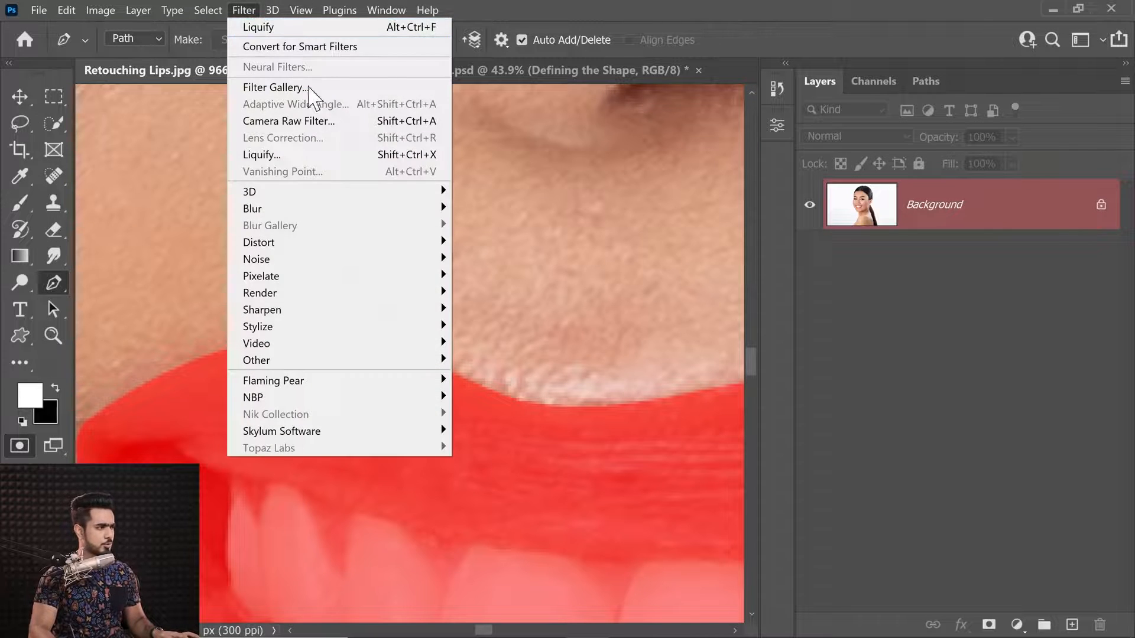
pyautogui.moveTo(385, 212)
pyautogui.click(510, 278)
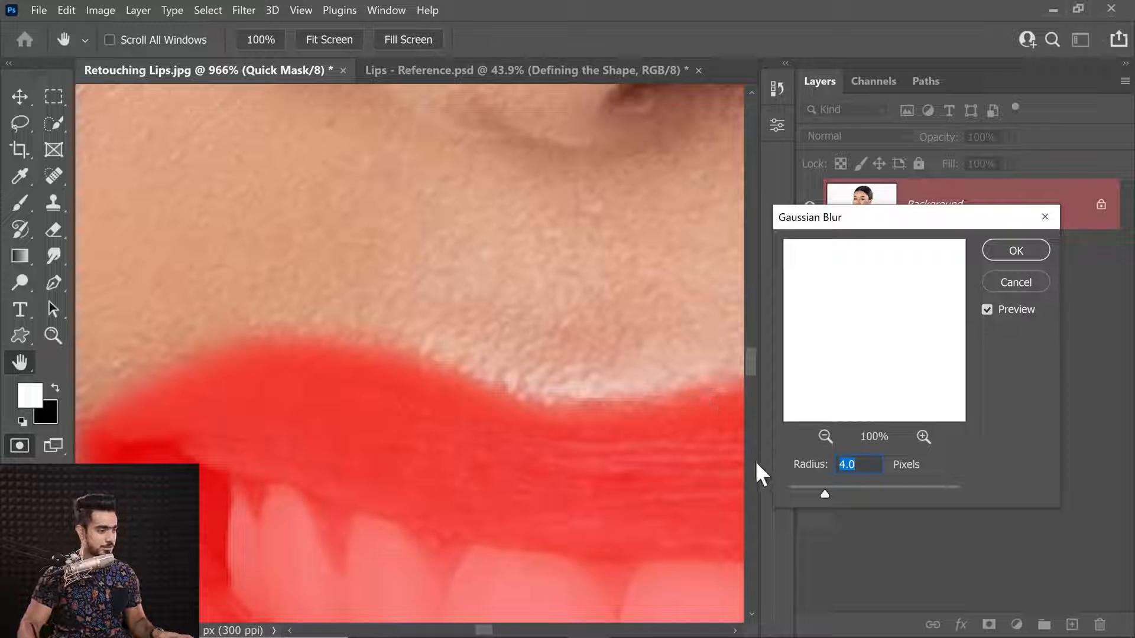
pyautogui.click(791, 490)
pyautogui.moveTo(571, 341); pyautogui.dragTo(519, 348)
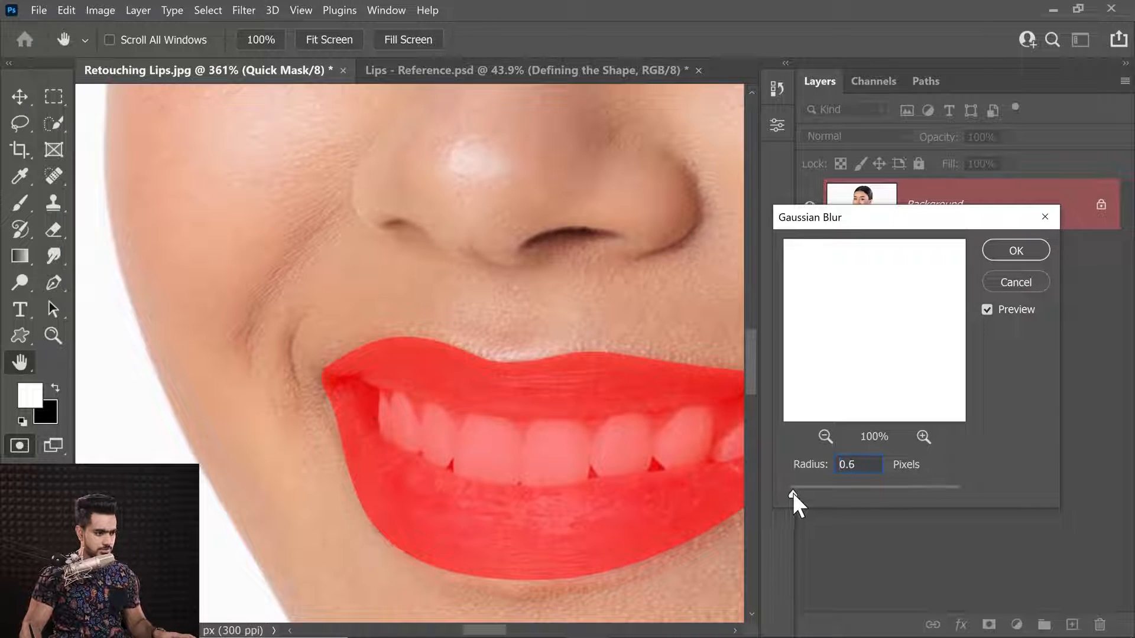
pyautogui.moveTo(793, 492); pyautogui.dragTo(811, 492)
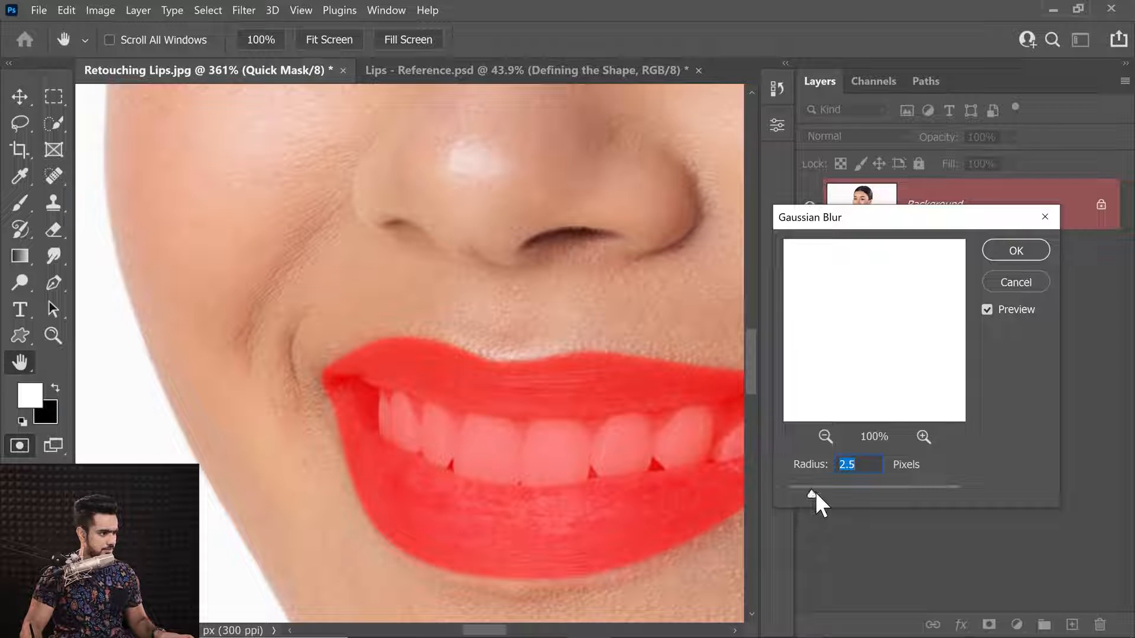
pyautogui.moveTo(676, 436); pyautogui.dragTo(519, 406)
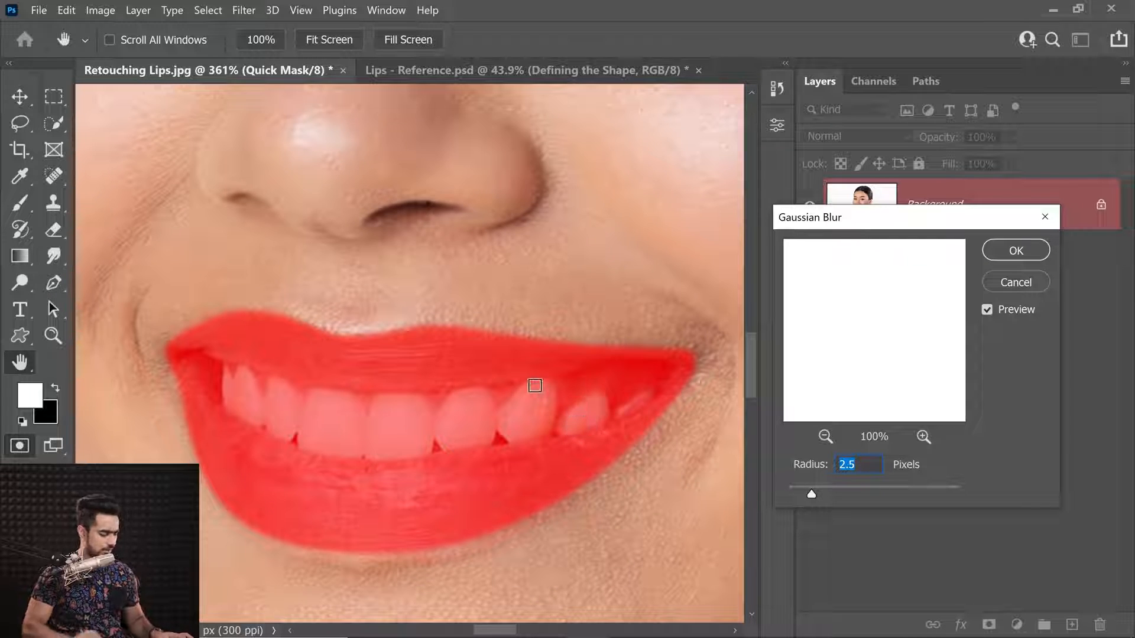
pyautogui.write('2.4')
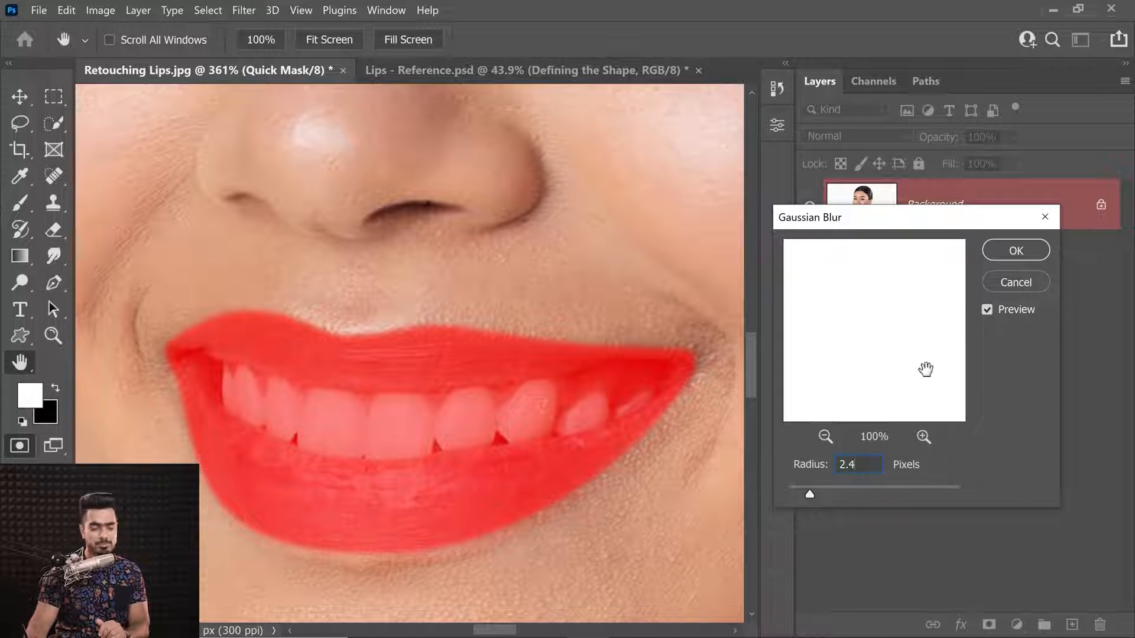
pyautogui.click(1017, 251)
pyautogui.press('p')
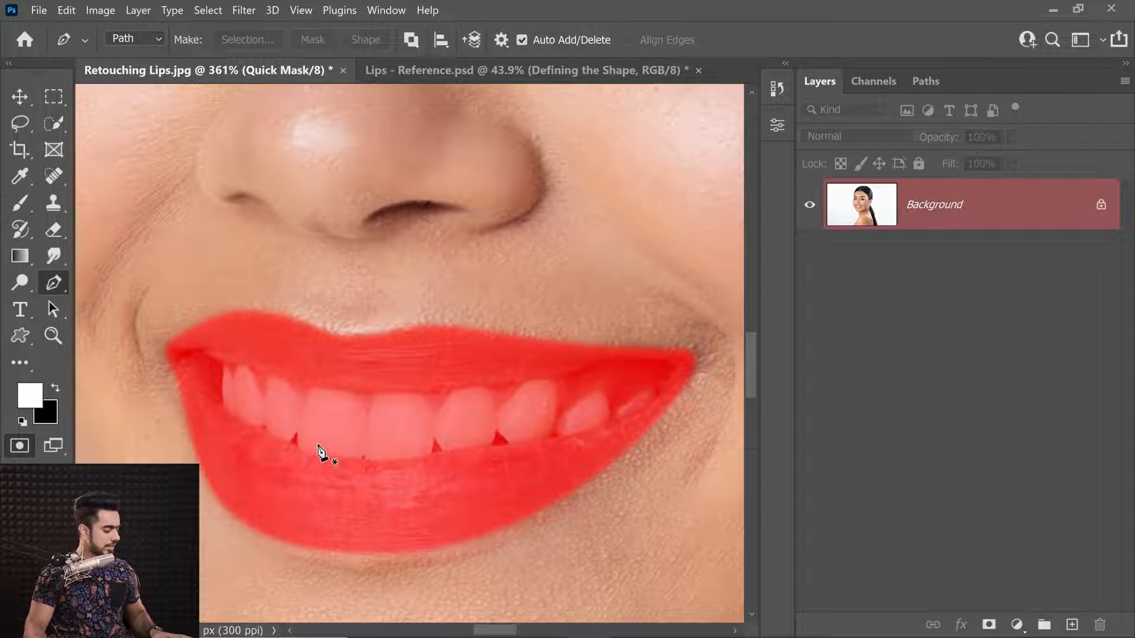
# Leave Quick Mask and check how the softened selection follows the upper lip's edge.
pyautogui.press('q')
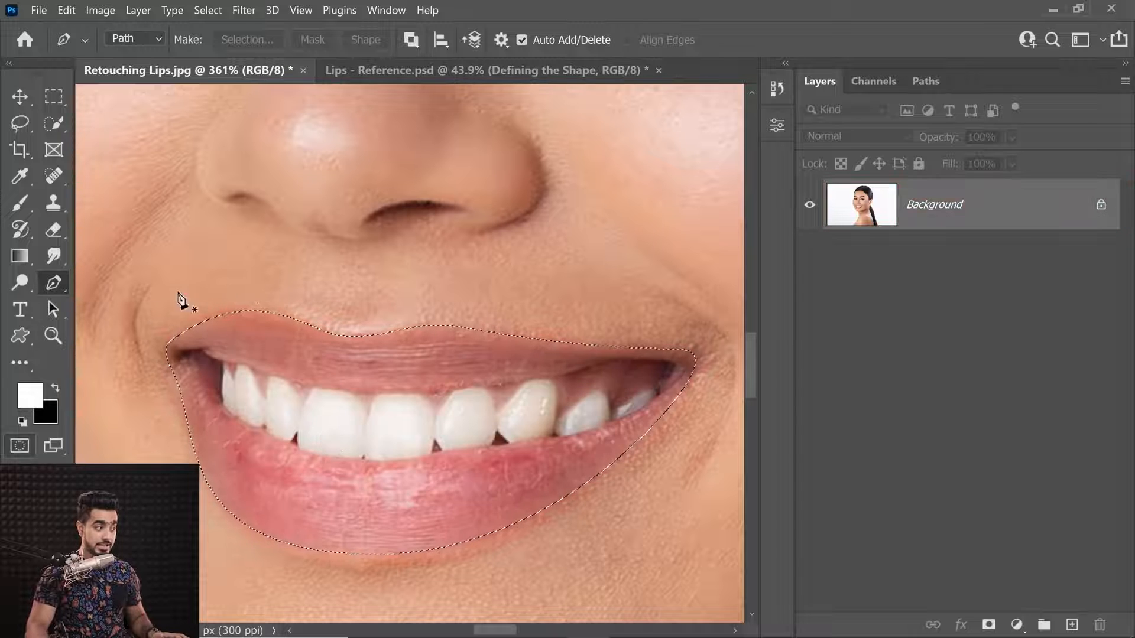
pyautogui.scroll(5, 195, 337)
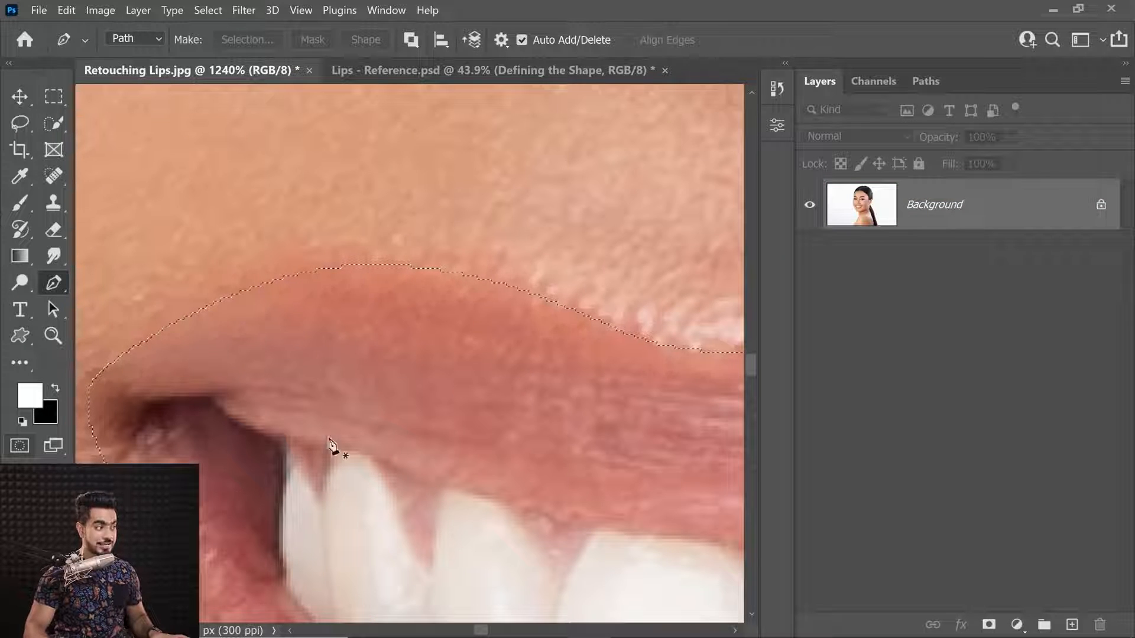
pyautogui.scroll(-2, 387, 351)
pyautogui.scroll(-5, 525, 310)
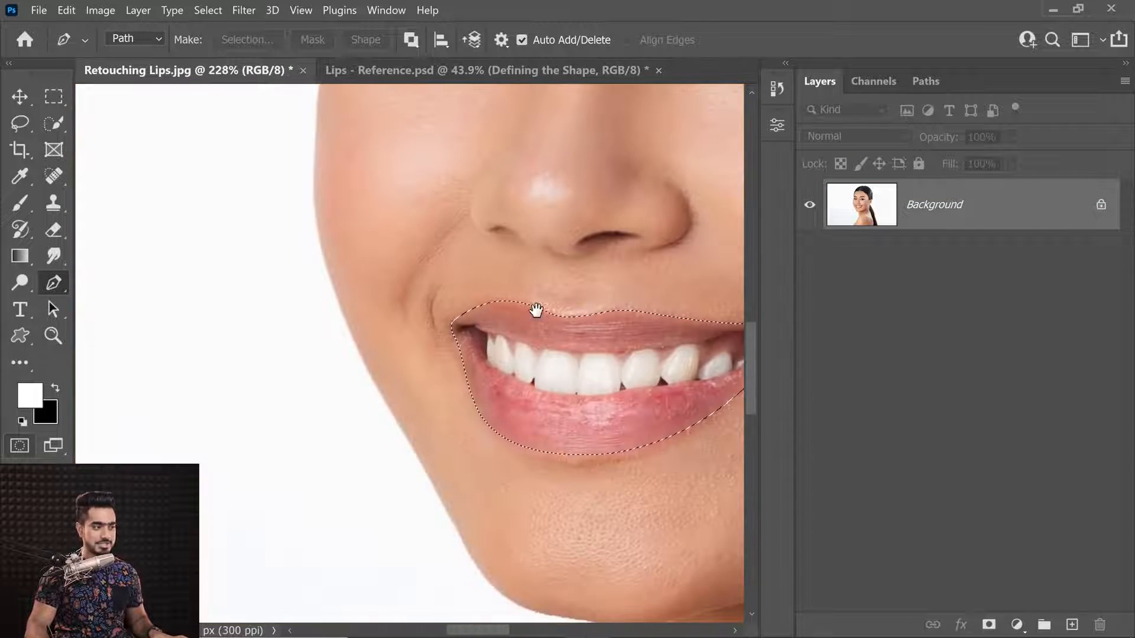
pyautogui.moveTo(538, 309); pyautogui.dragTo(343, 341)
# Add a new empty layer above the Background and name it Defining the Shape.
pyautogui.click(1073, 626)
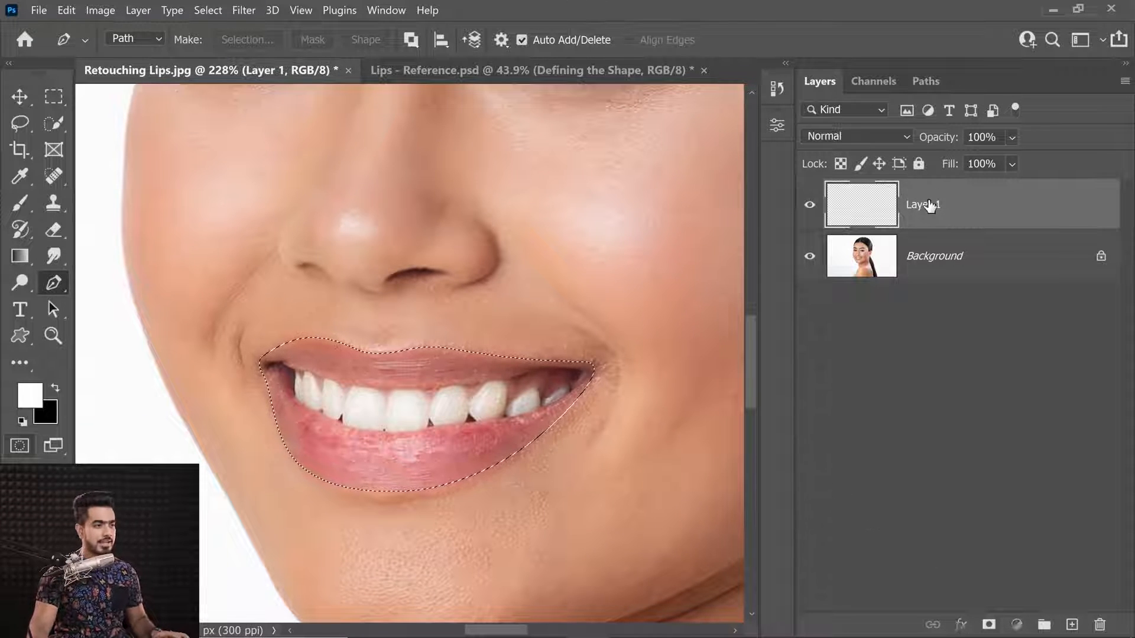
pyautogui.doubleClick(930, 206)
pyautogui.write('Defi')
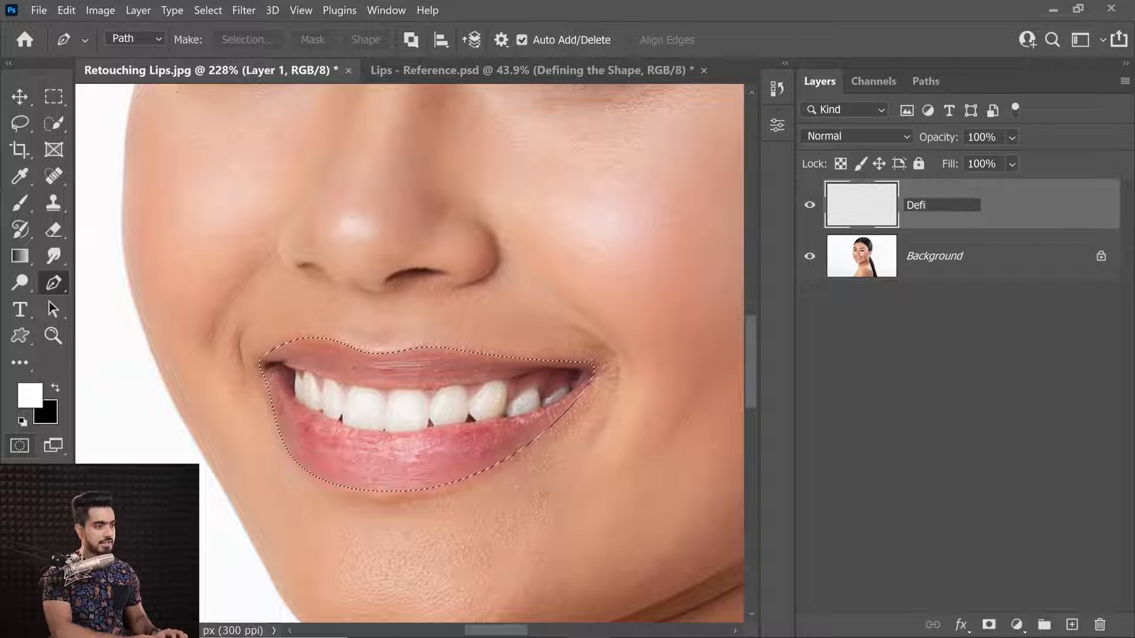
pyautogui.write('ning the Shape')
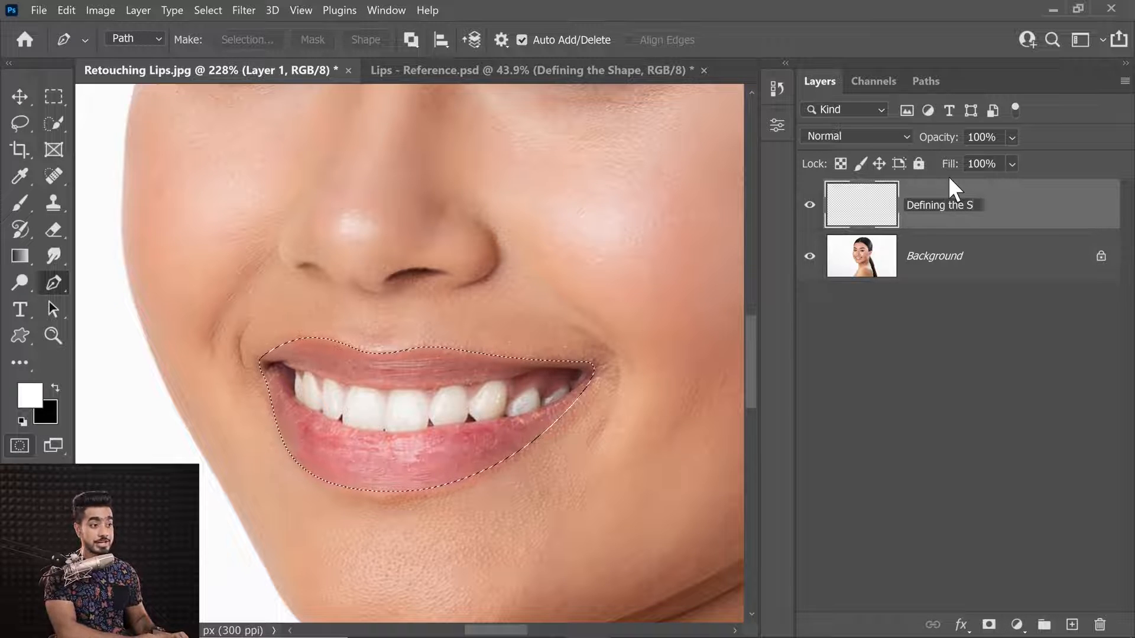
pyautogui.press('Return')
# With the Clone Stamp at a brush size of 82, sample skin above the upper lip and paint it along the lip edge.
pyautogui.press('v')
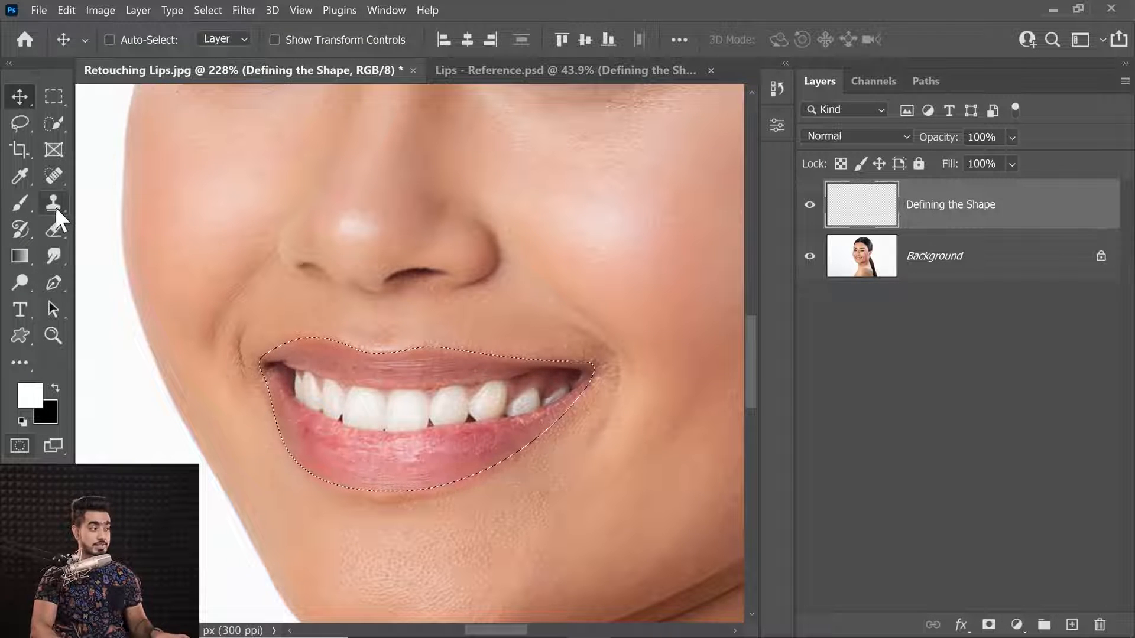
pyautogui.click(55, 205)
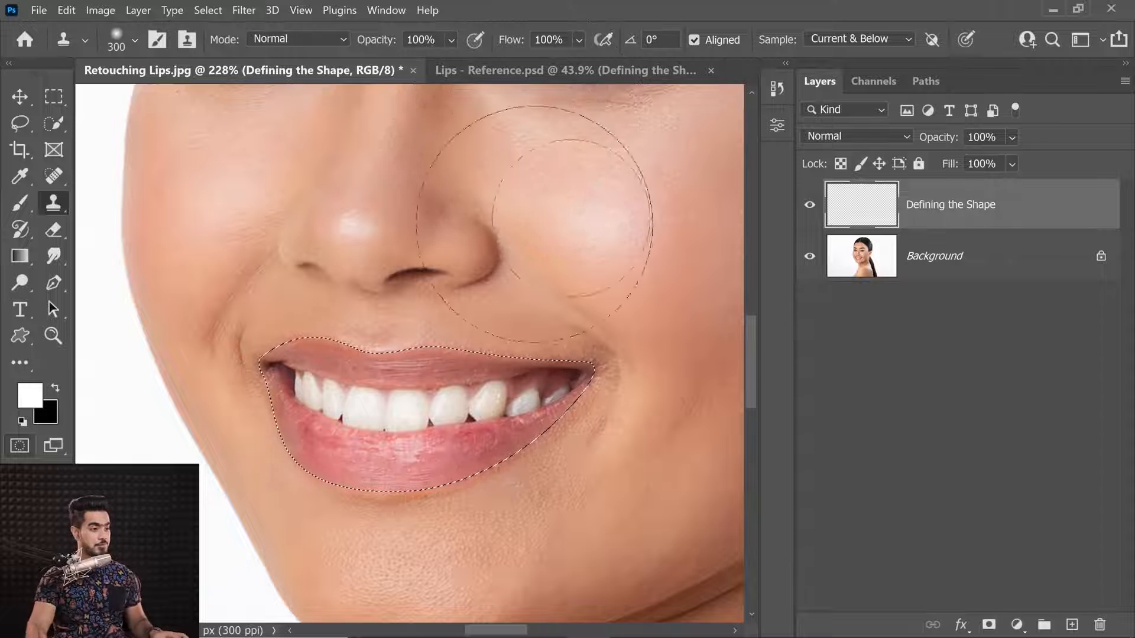
pyautogui.scroll(2, 511, 355)
pyautogui.moveTo(514, 322); pyautogui.dragTo(295, 262)
pyautogui.moveTo(484, 293); pyautogui.dragTo(396, 275)
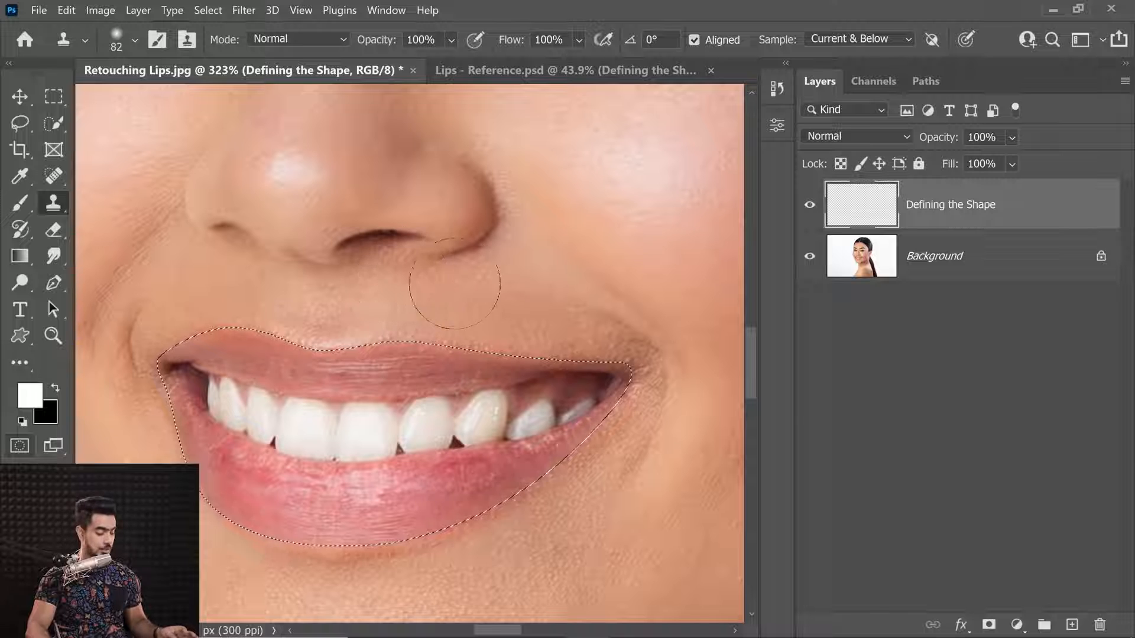
pyautogui.keyDown('alt'); pyautogui.click(496, 327); pyautogui.keyUp('alt')
pyautogui.moveTo(501, 356); pyautogui.dragTo(525, 365)
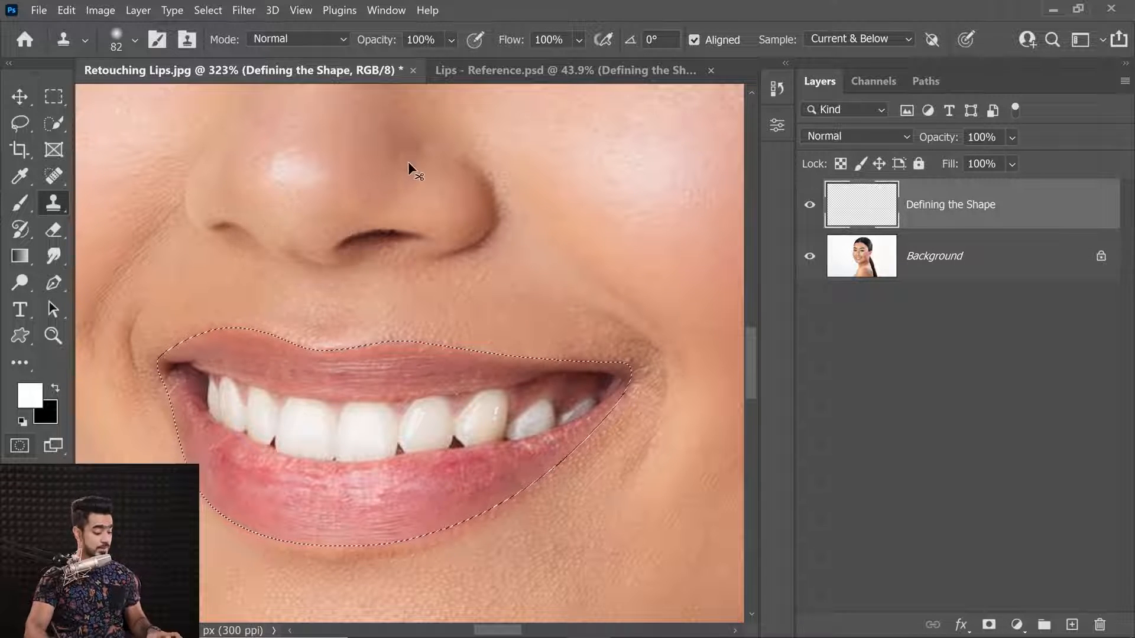
# Clear the selection outline from the lips and continue cloning at the upper lip's centre with a brush size of 50.
pyautogui.hotkey('ctrl', 'd')
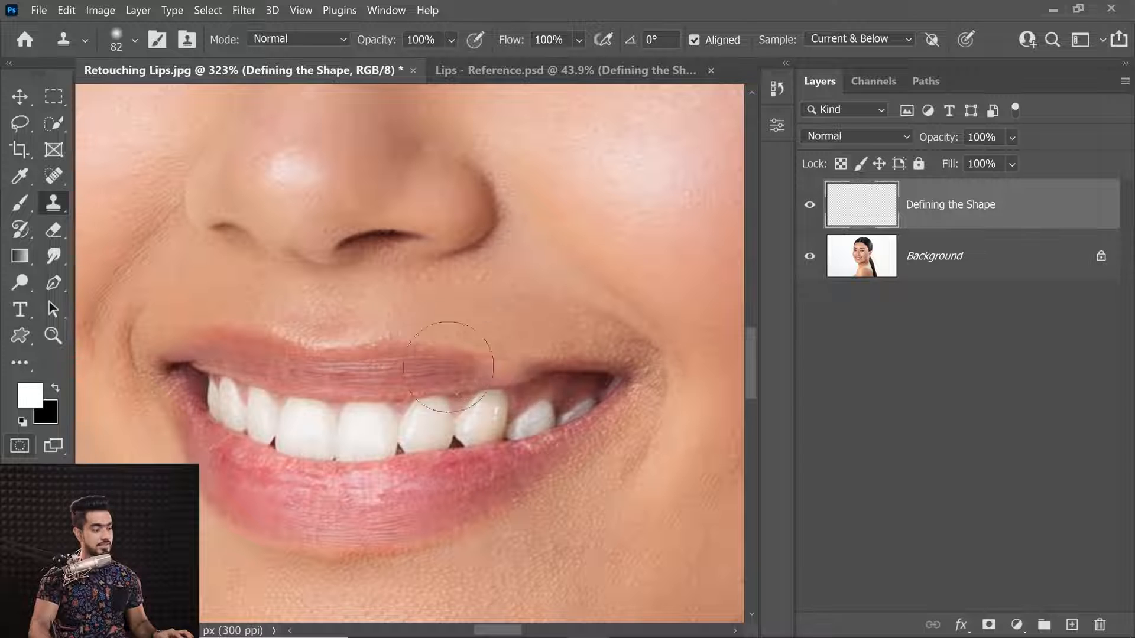
pyautogui.moveTo(463, 398); pyautogui.dragTo(532, 412)
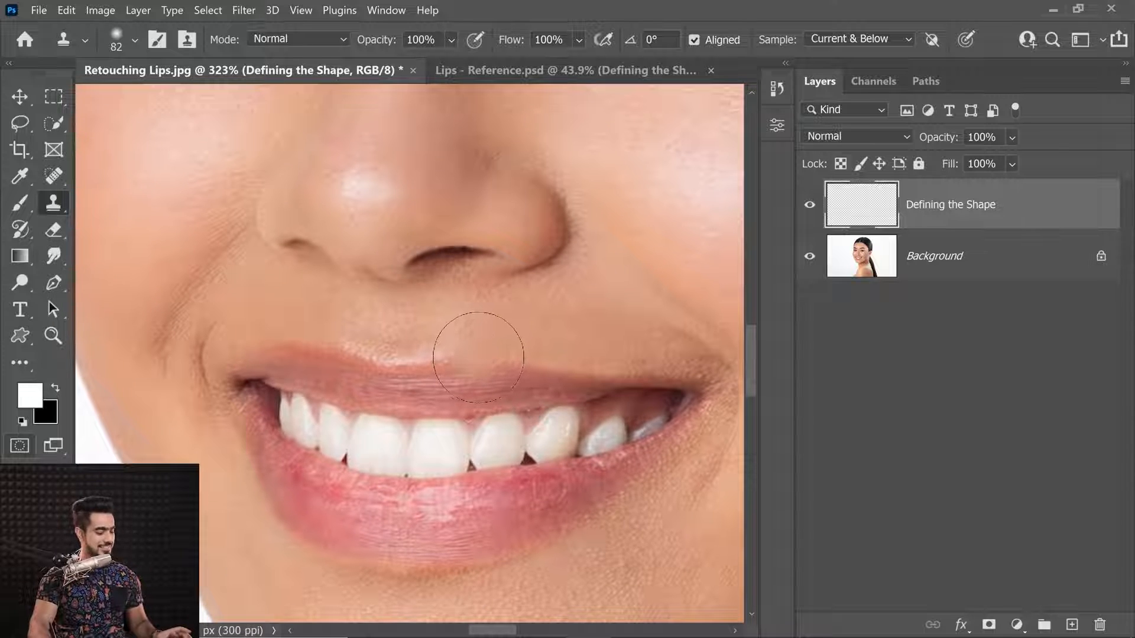
pyautogui.press('[')
pyautogui.press('[')
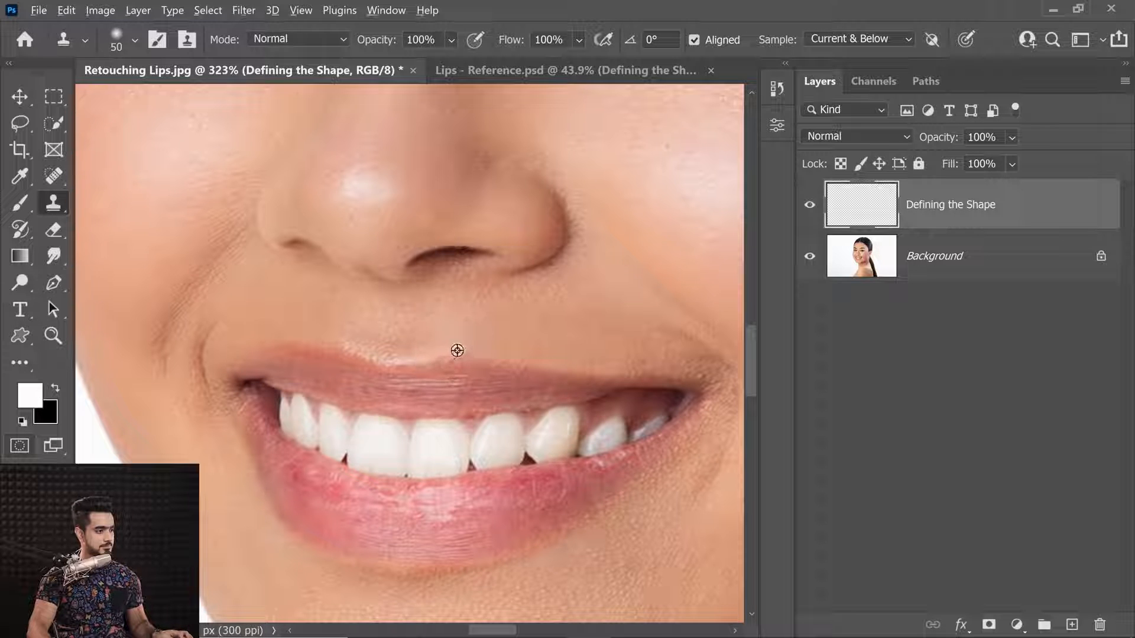
# Reduce the Clone Stamp to a brush size of 25 and clean the left half of the upper lip's edge.
pyautogui.hscroll(-3, 465, 358)
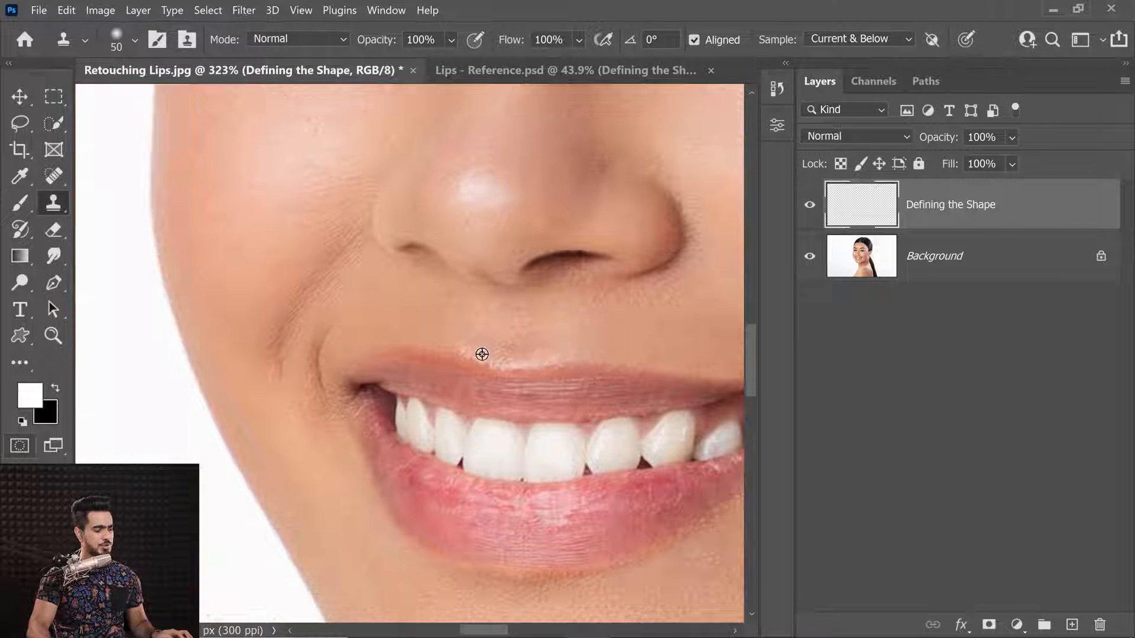
pyautogui.press('[')
pyautogui.press('[')
pyautogui.press('[')
pyautogui.press('[')
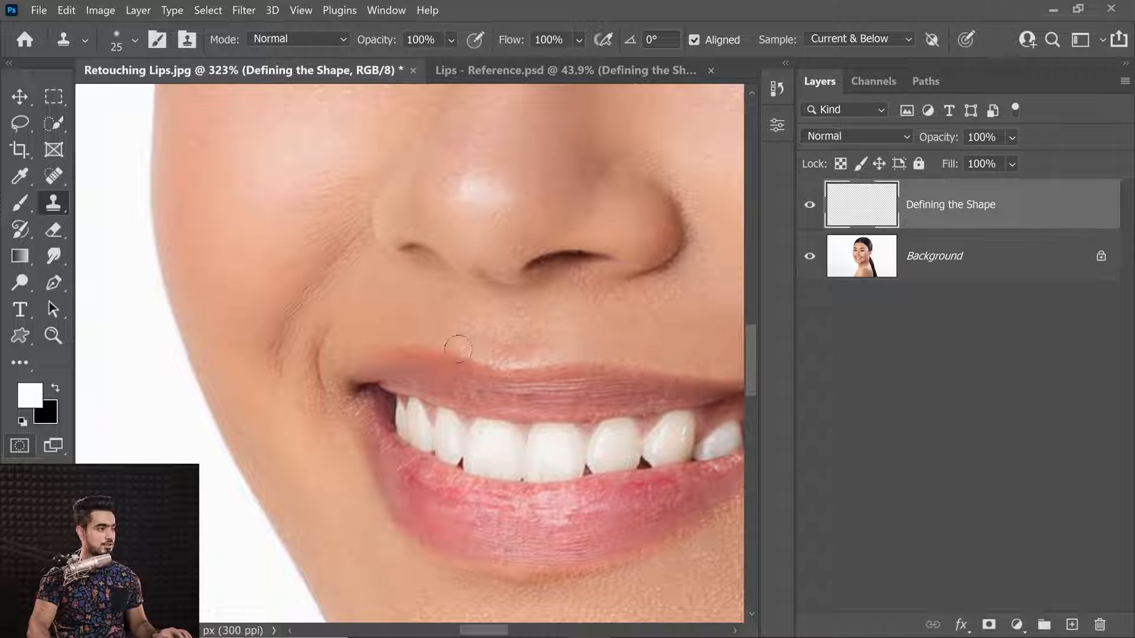
pyautogui.moveTo(380, 355); pyautogui.dragTo(467, 360)
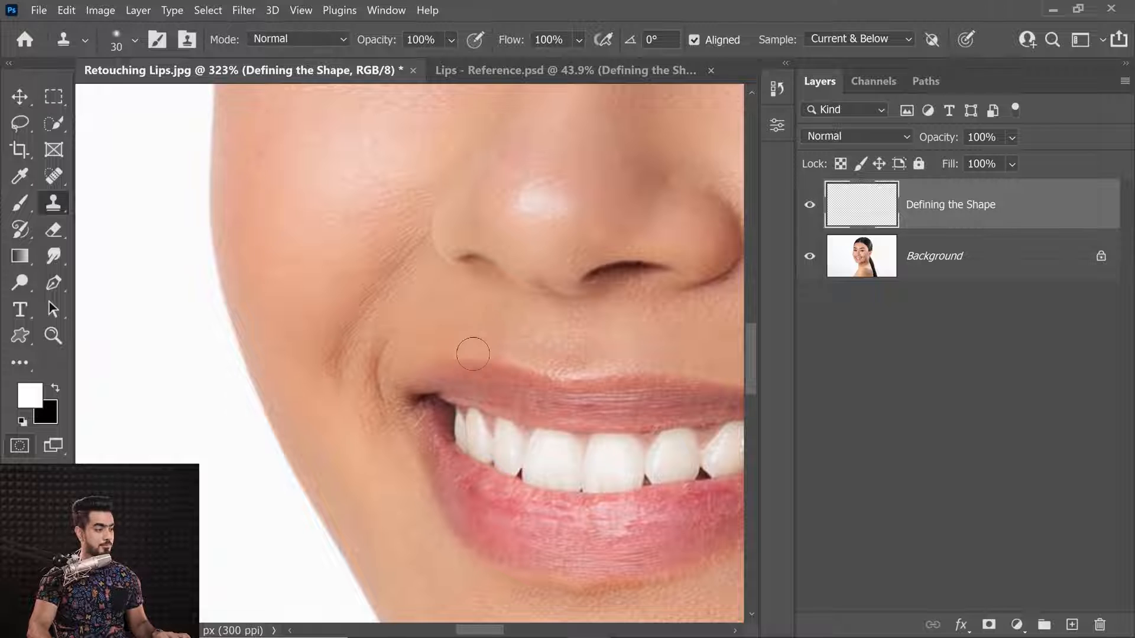
# Clone nearby skin along the lower lip's edge and around the mouth corners with a brush size of 30.
pyautogui.moveTo(424, 517); pyautogui.dragTo(408, 385)
pyautogui.keyDown('alt'); pyautogui.click(408, 385); pyautogui.keyUp('alt')
pyautogui.moveTo(575, 451); pyautogui.dragTo(524, 438)
pyautogui.moveTo(626, 408)
pyautogui.mouseDown()
pyautogui.moveTo(555, 433)
pyautogui.moveTo(574, 435)
pyautogui.mouseUp()
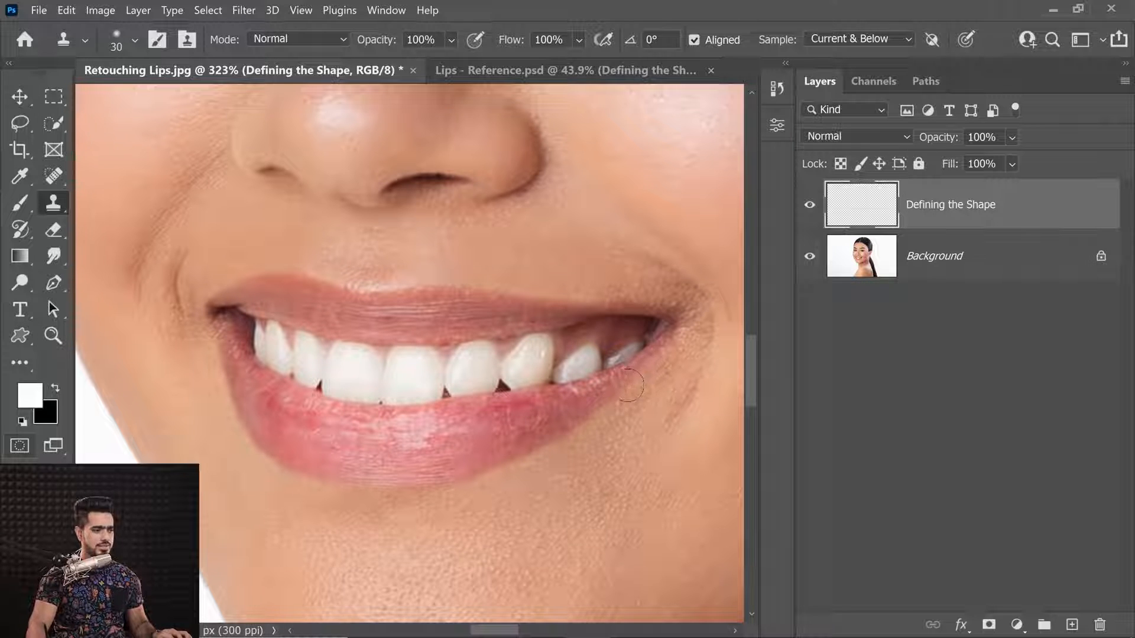
pyautogui.keyDown('alt'); pyautogui.click(642, 398); pyautogui.keyUp('alt')
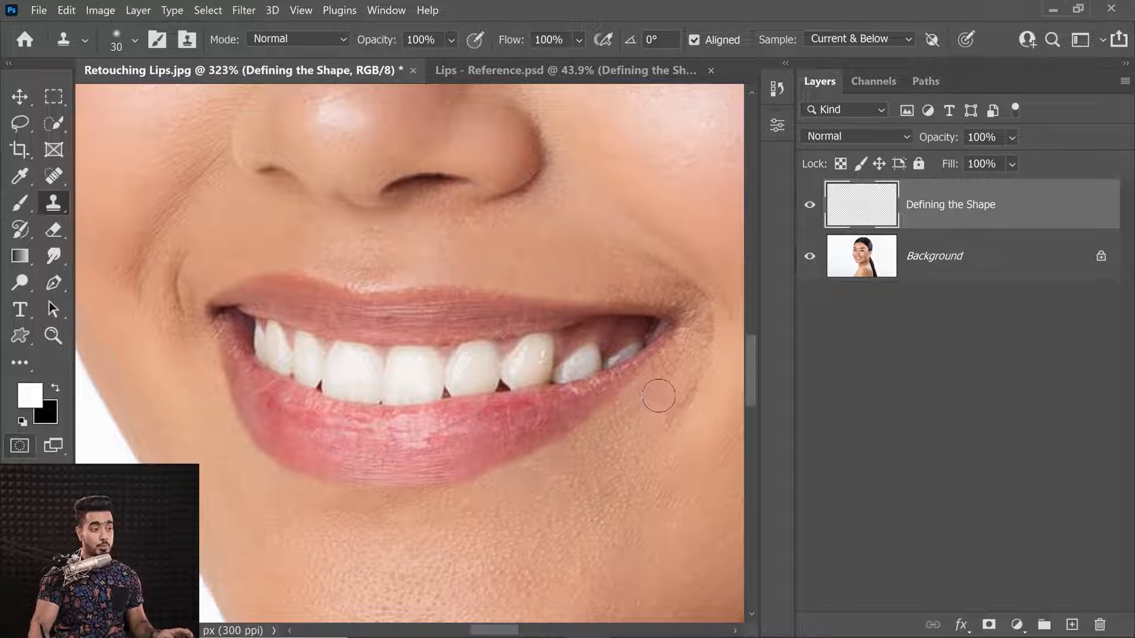
pyautogui.keyDown('alt'); pyautogui.click(654, 390); pyautogui.keyUp('alt')
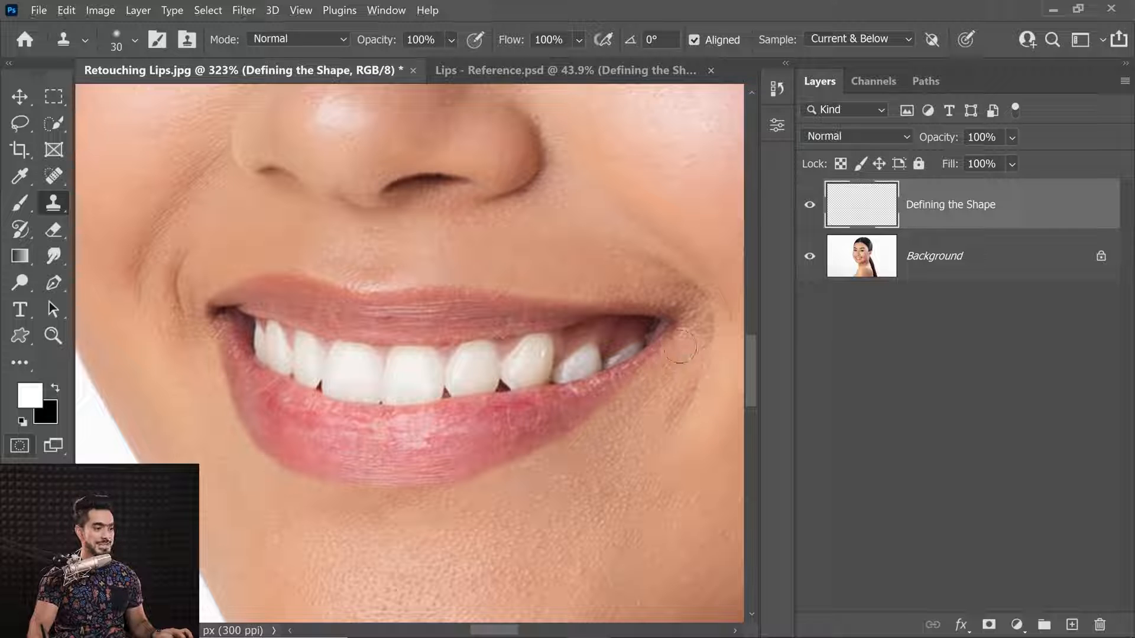
# Compare the lips before and after by toggling the visibility of the Defining the Shape layer.
pyautogui.scroll(-5, 593, 273)
pyautogui.moveTo(567, 273); pyautogui.dragTo(554, 344)
pyautogui.click(810, 206)
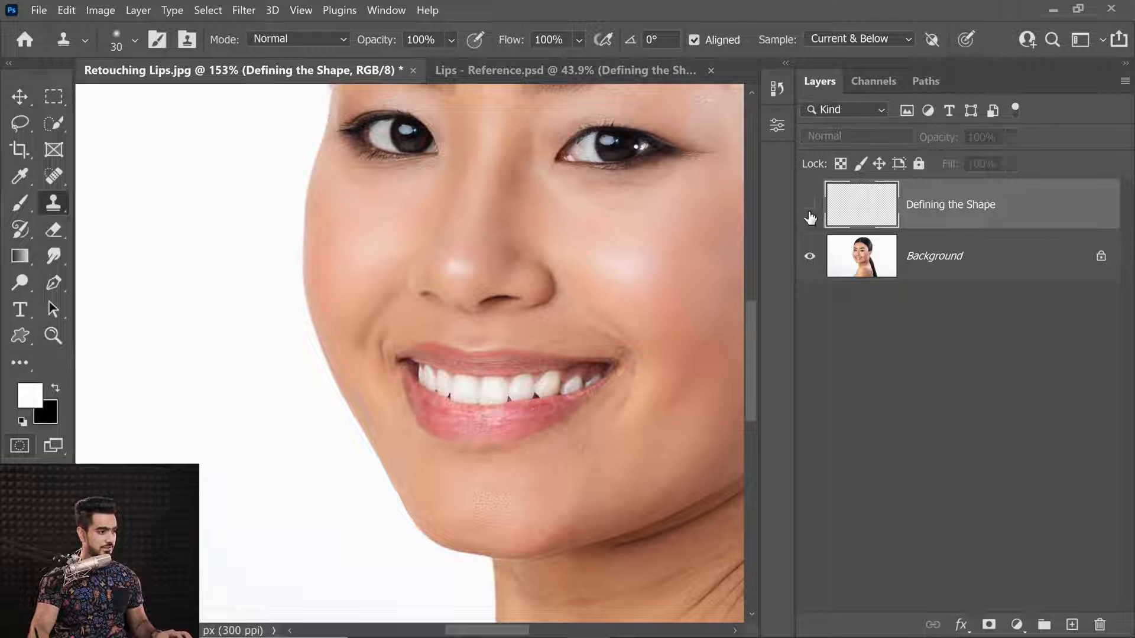
pyautogui.click(810, 207)
pyautogui.click(809, 207)
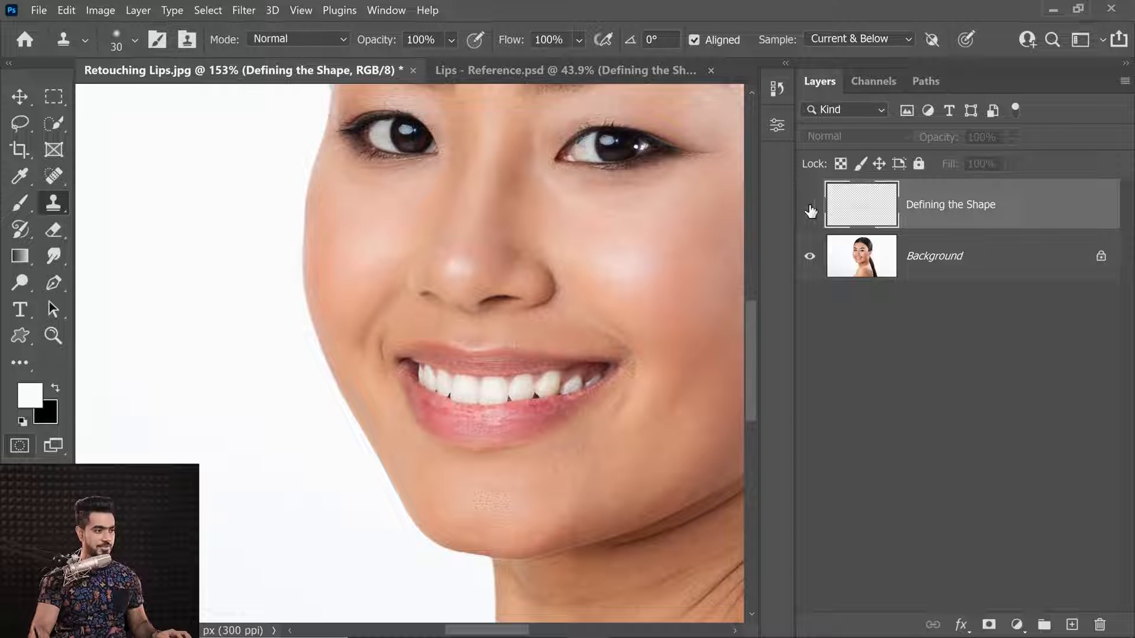
pyautogui.click(810, 207)
# Clone skin beneath the centre of the lower lip to define its edge, varying the brush size between 45 and 60.
pyautogui.moveTo(484, 443); pyautogui.dragTo(512, 448)
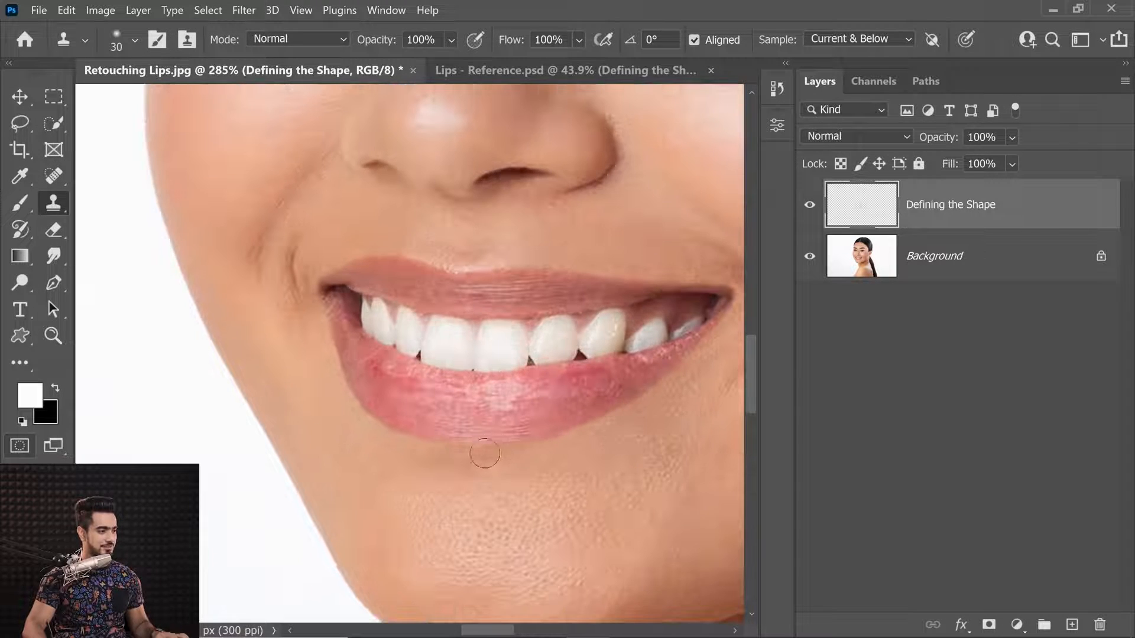
pyautogui.press(']')
pyautogui.press(']')
pyautogui.press(']')
pyautogui.click(430, 460)
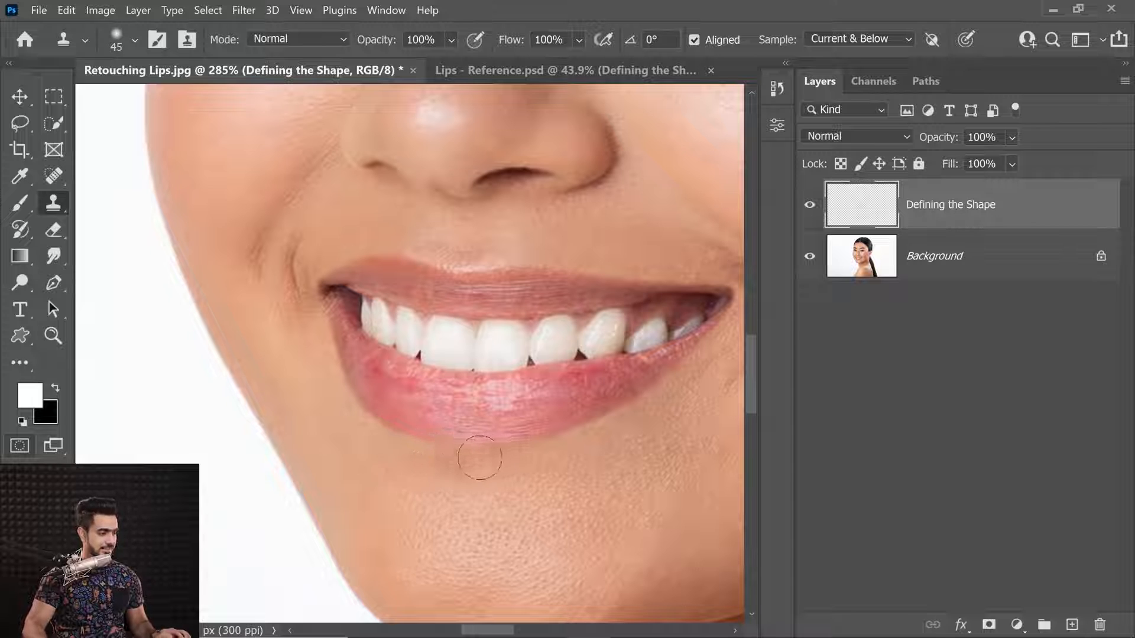
pyautogui.press(']')
pyautogui.press(']')
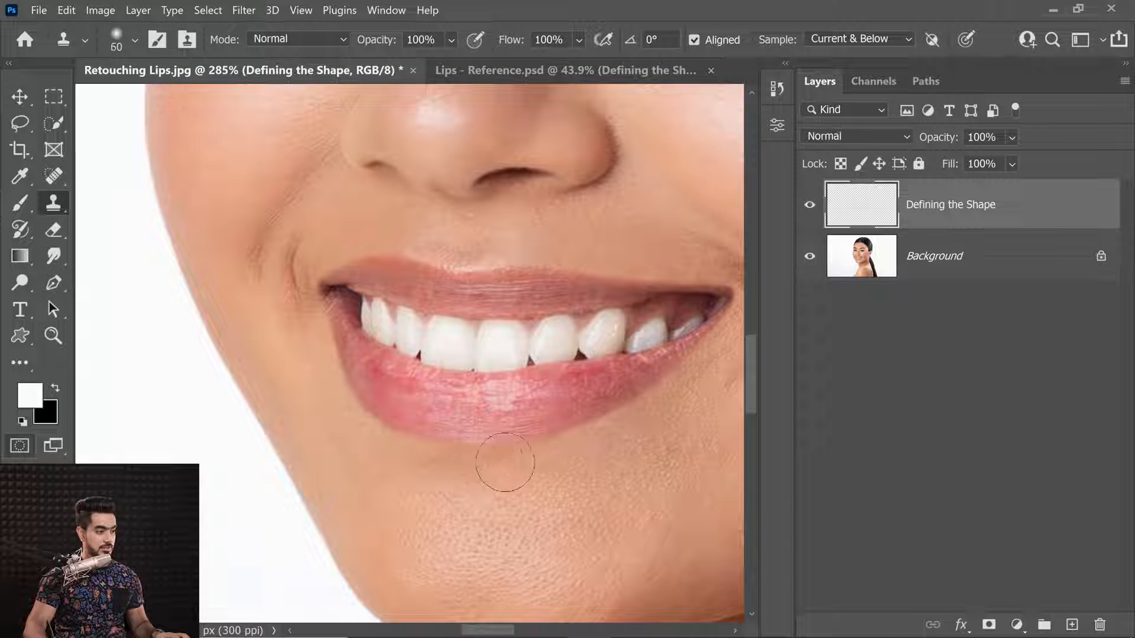
pyautogui.press('[')
pyautogui.press('[')
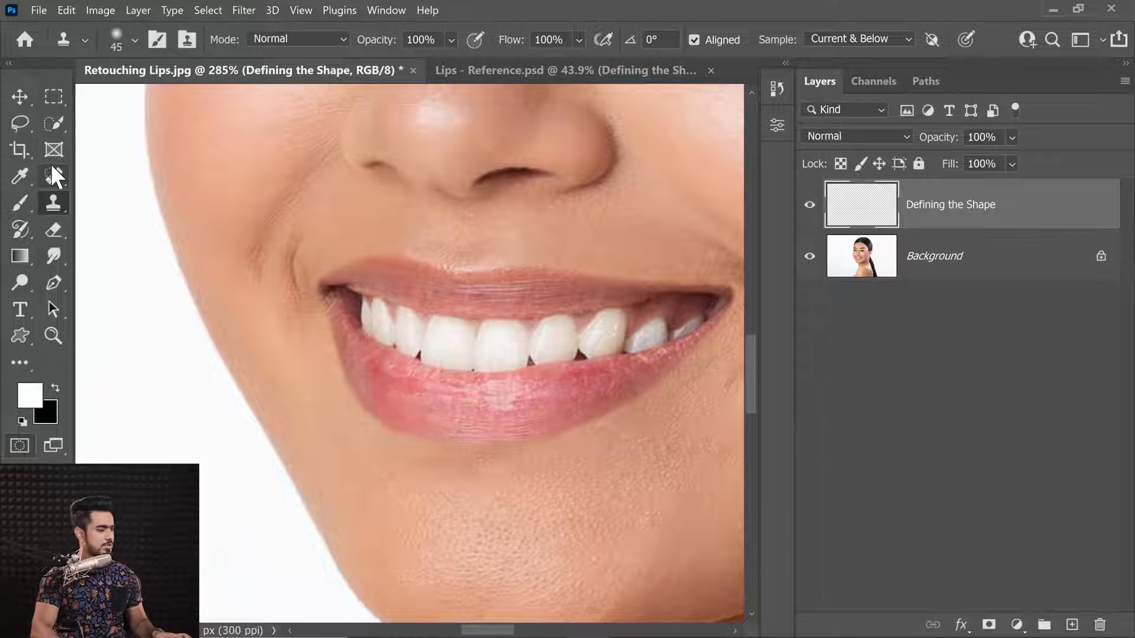
# Sample nearby skin with the Healing Brush at size 40 and blend the skin beneath the lower lip.
pyautogui.click(53, 175)
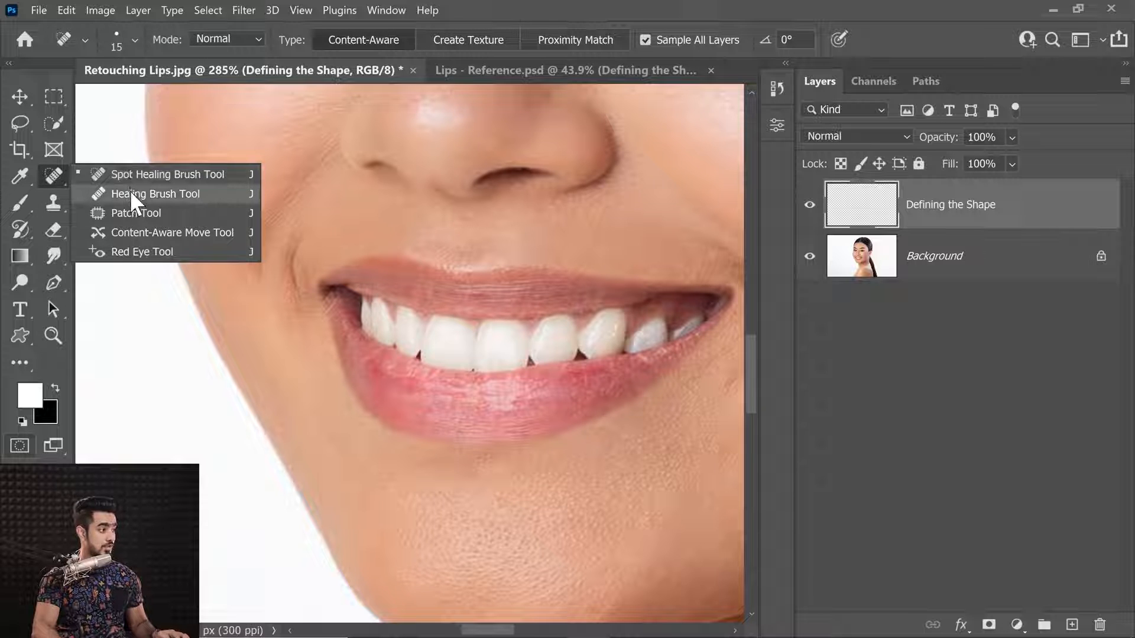
pyautogui.click(130, 190)
pyautogui.click(464, 359)
pyautogui.press(']')
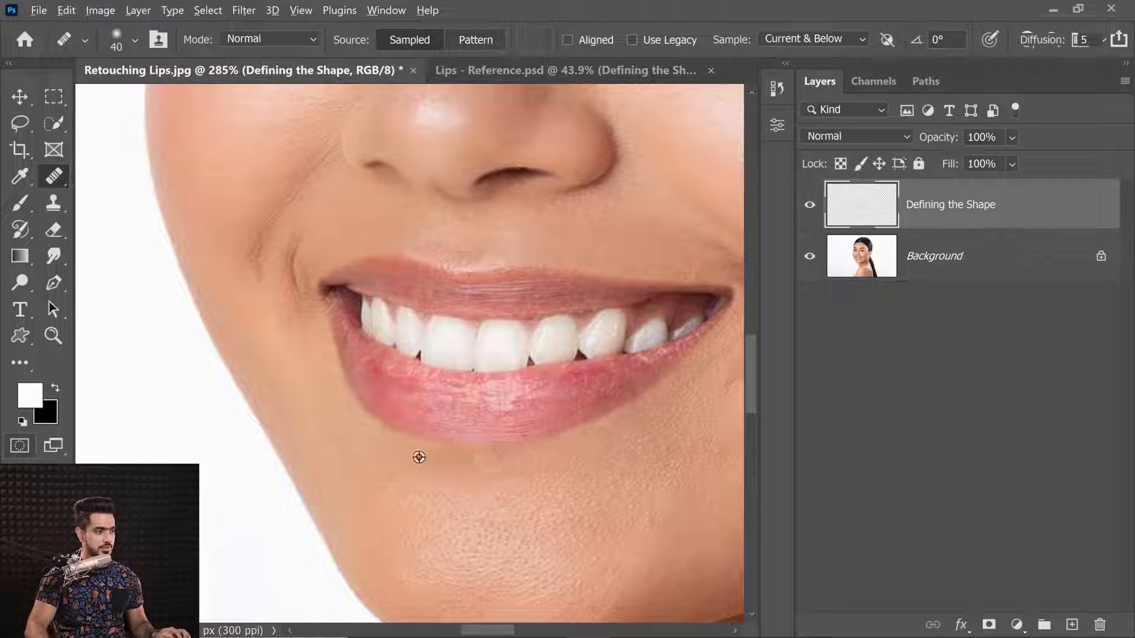
pyautogui.scroll(2, 419, 457)
pyautogui.press('s')
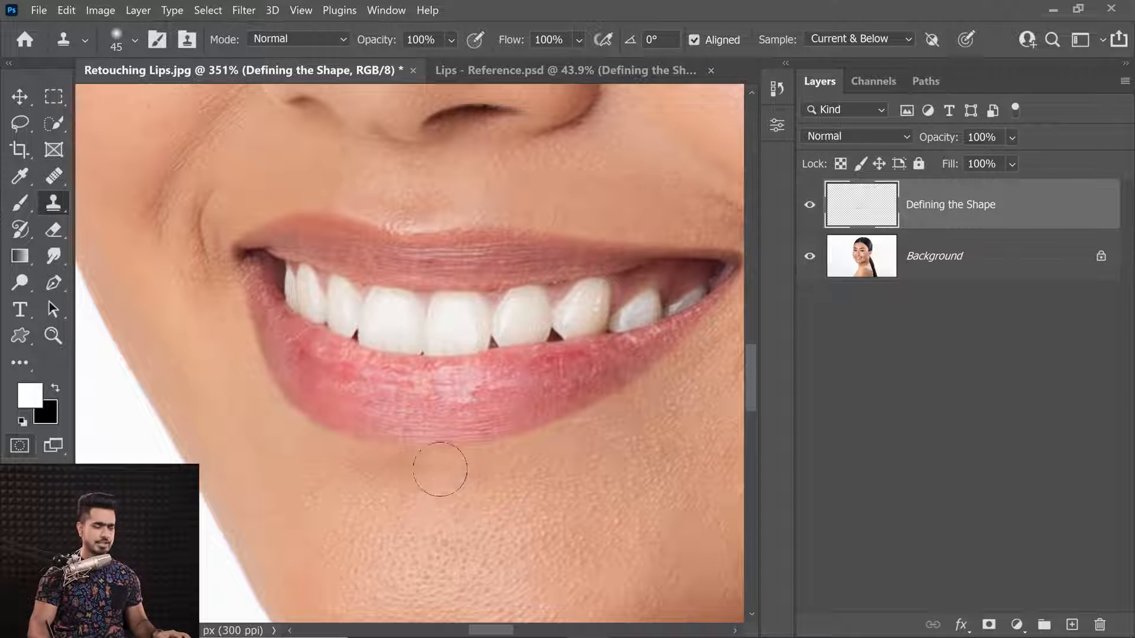
# Soften the cloned skin beneath the lower lip with the Eraser at 5% flow and a brush size of 125.
pyautogui.click(53, 230)
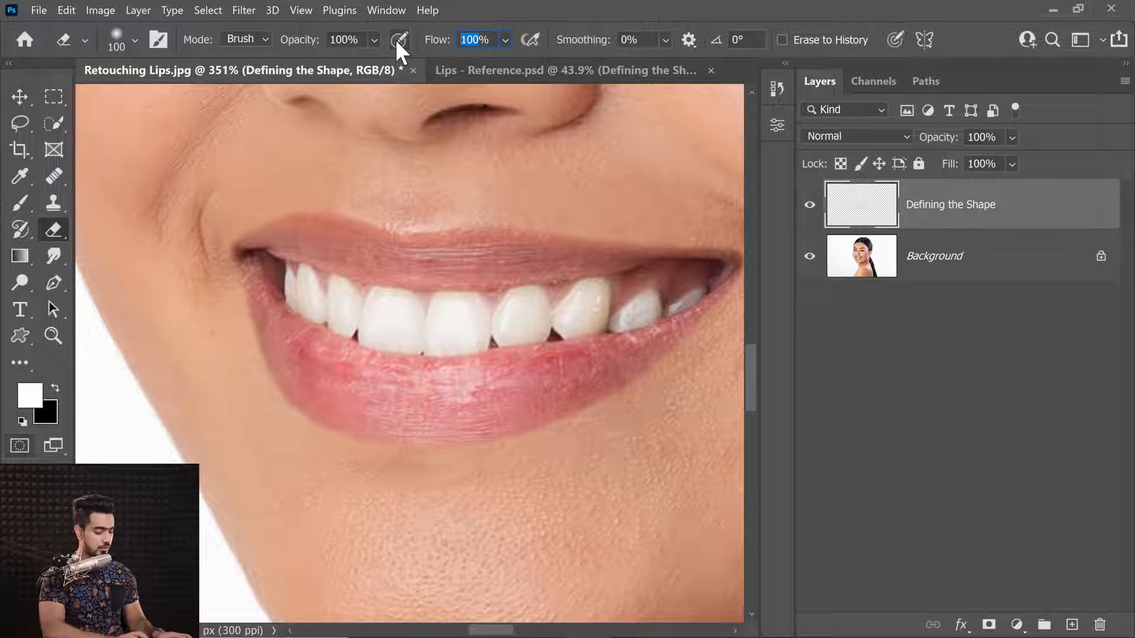
pyautogui.write('5')
pyautogui.press('Return')
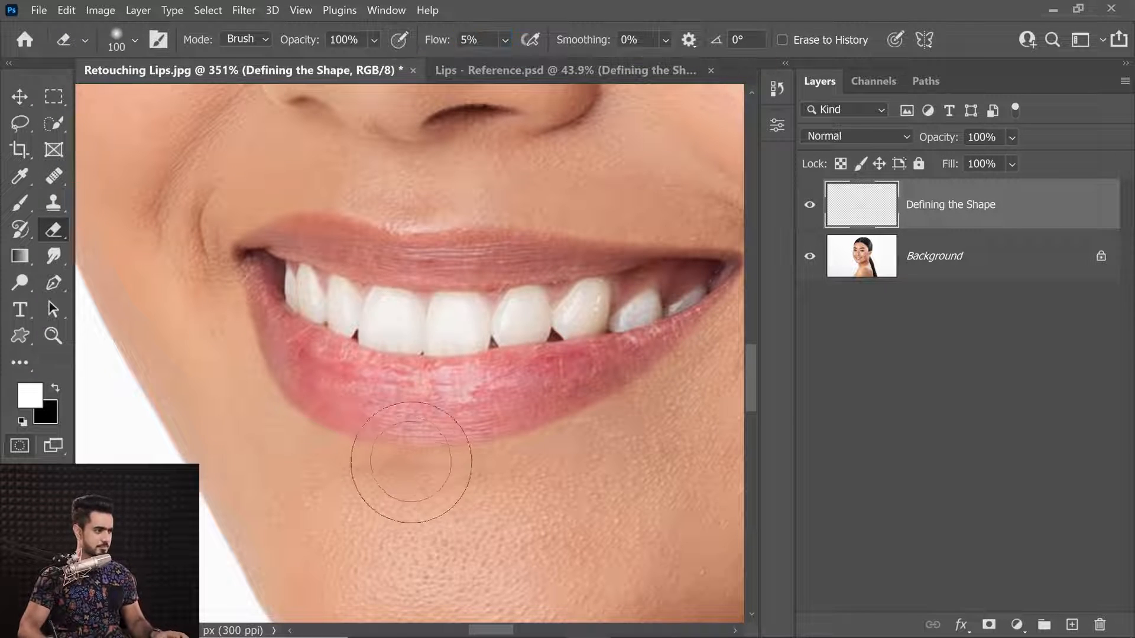
pyautogui.press(']')
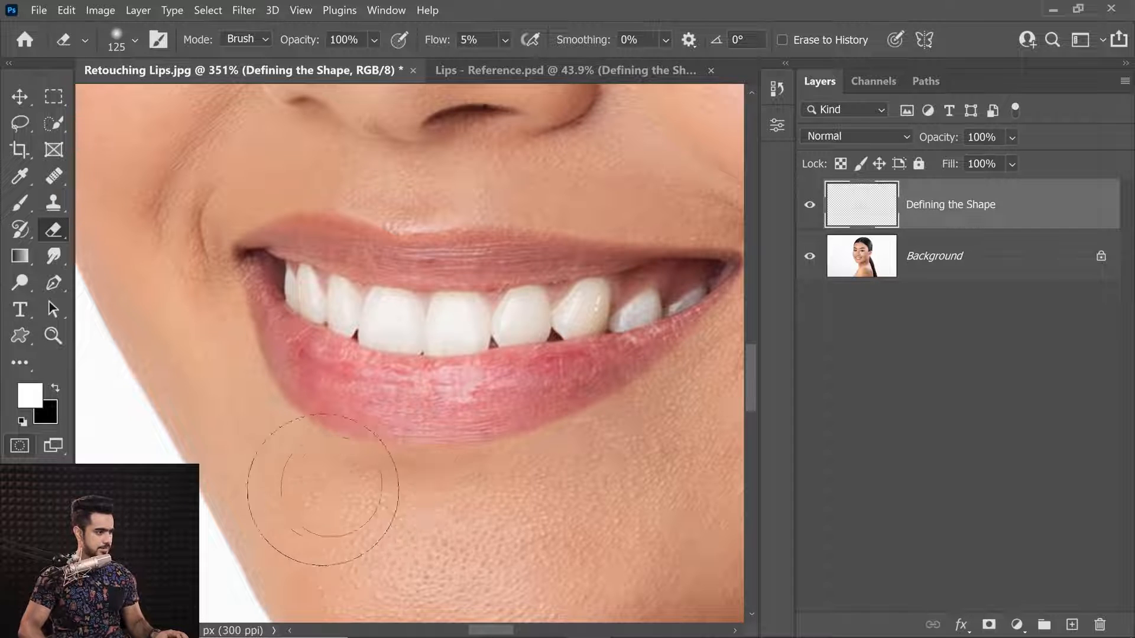
pyautogui.moveTo(545, 307)
pyautogui.mouseDown()
pyautogui.moveTo(522, 317)
pyautogui.moveTo(492, 388)
pyautogui.moveTo(497, 408)
pyautogui.mouseUp()
# Resample chin skin with the Healing Brush and heal the remaining uneven patch under the lower lip's edge.
pyautogui.press('j')
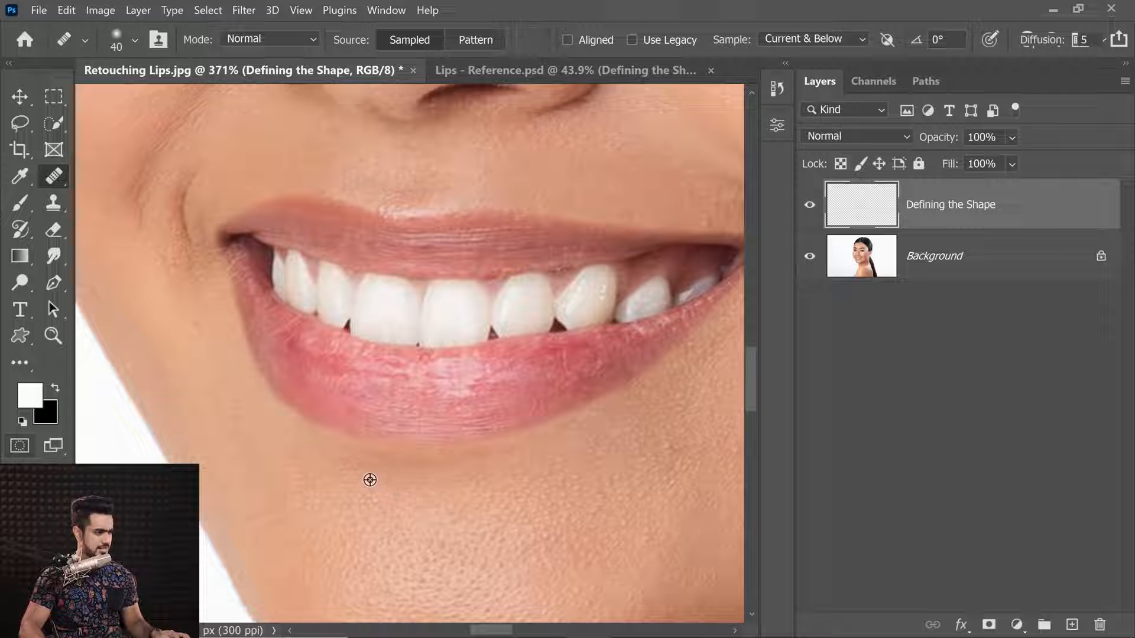
pyautogui.keyDown('alt'); pyautogui.click(370, 480); pyautogui.keyUp('alt')
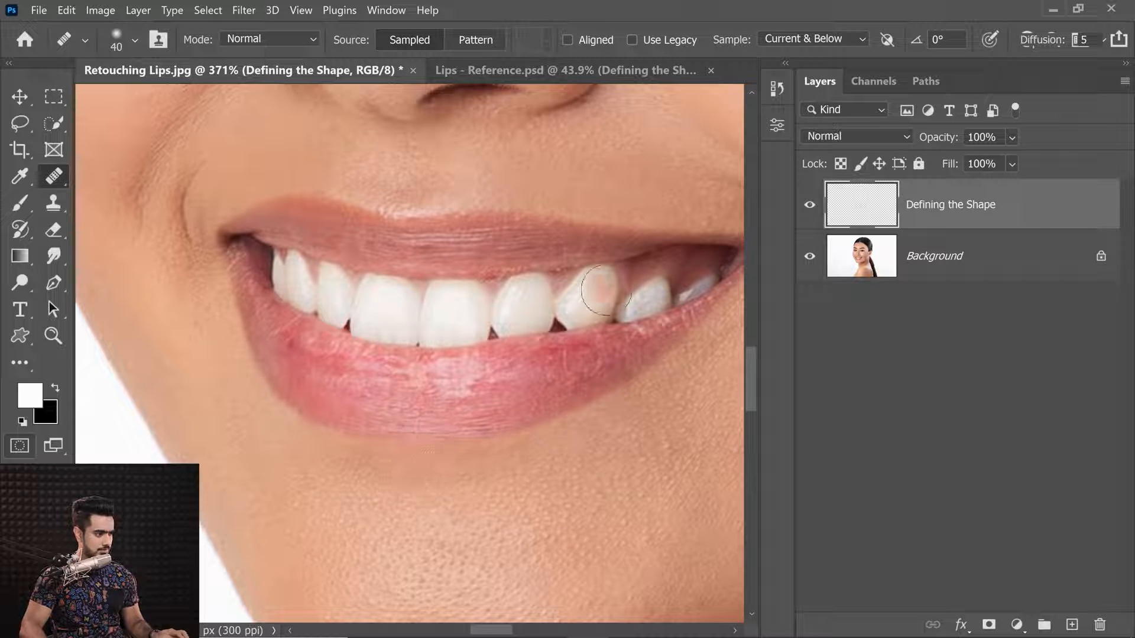
pyautogui.click(606, 290)
pyautogui.moveTo(530, 399); pyautogui.dragTo(539, 428)
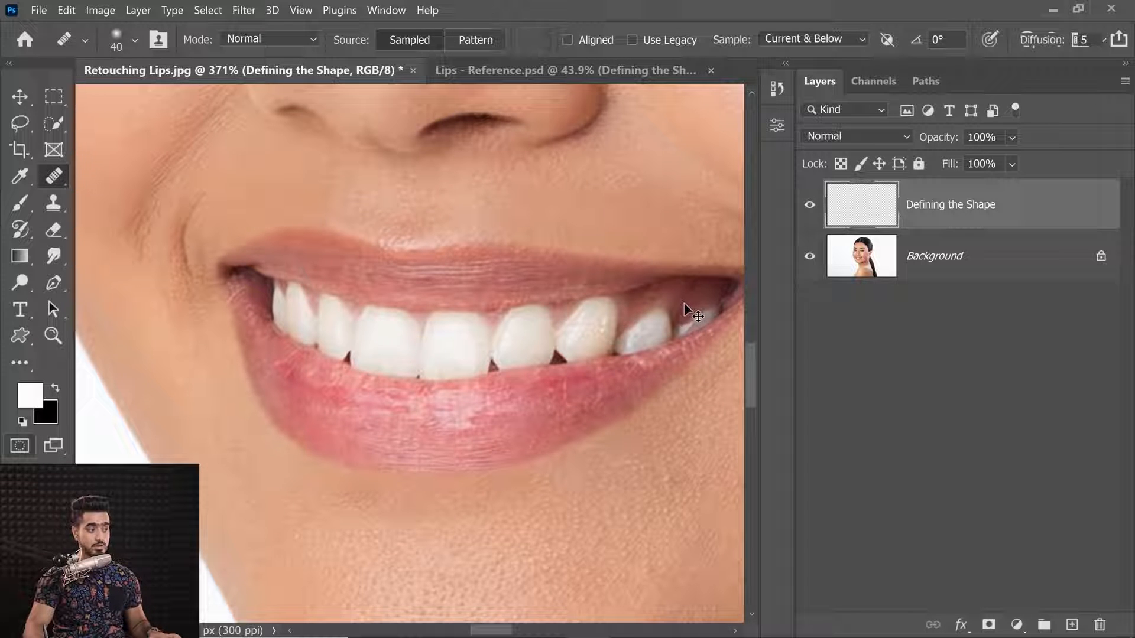
# Reveal the selection outline and invert the selection so that only the lips can be edited.
pyautogui.hotkey('ctrl', 'h')
pyautogui.moveTo(588, 288); pyautogui.dragTo(525, 295)
pyautogui.moveTo(594, 282); pyautogui.dragTo(651, 270)
pyautogui.moveTo(544, 357); pyautogui.dragTo(665, 318)
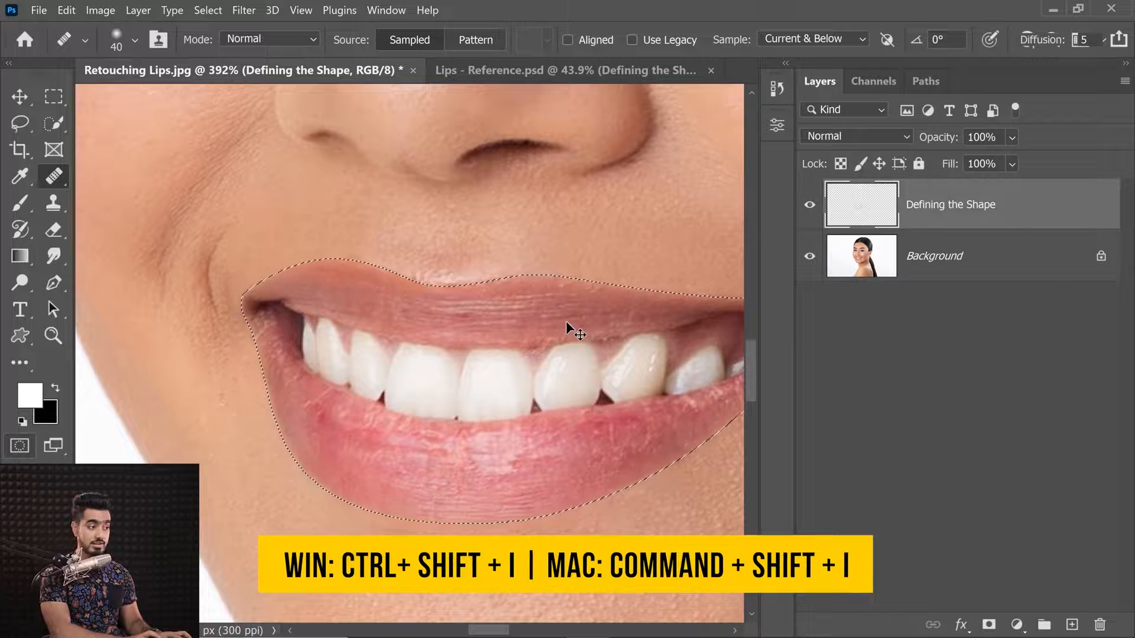
pyautogui.moveTo(448, 249); pyautogui.dragTo(436, 278)
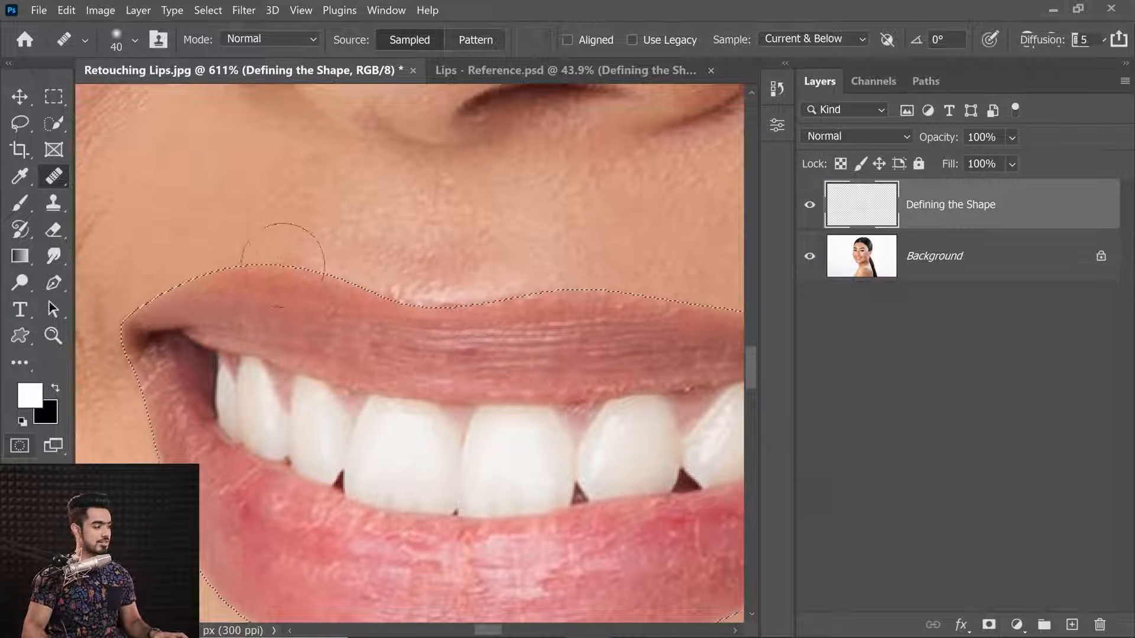
# Clone lip texture up to the edge of the upper lip's left peak using the Clone Stamp with a brush size of 25.
pyautogui.click(58, 205)
pyautogui.rightClick(54, 204)
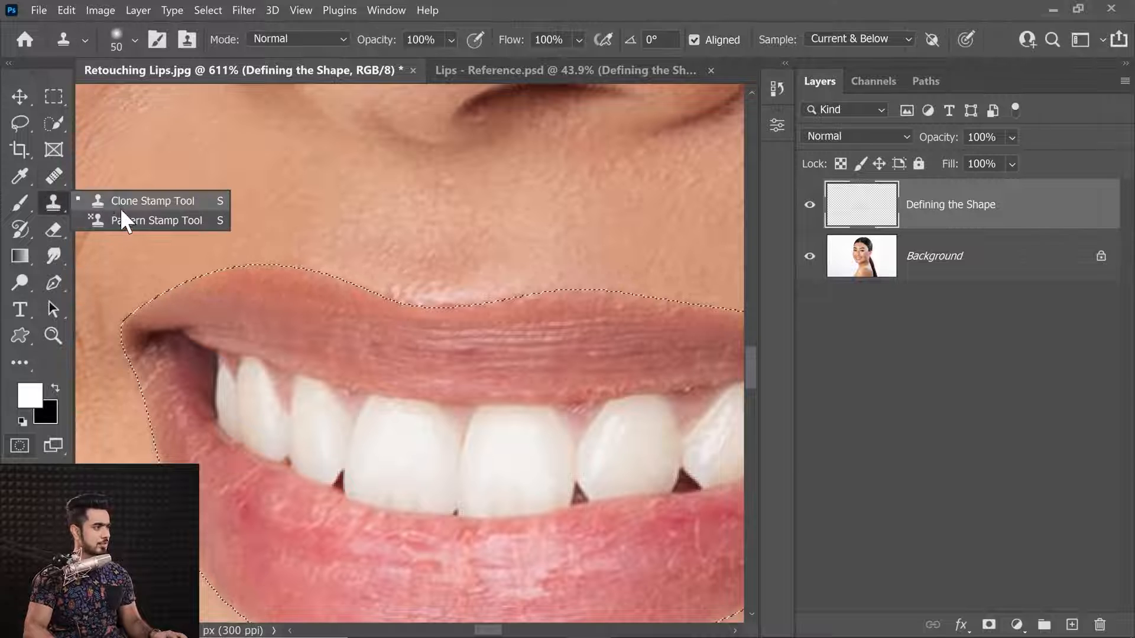
pyautogui.click(124, 196)
pyautogui.moveTo(300, 286)
pyautogui.mouseDown()
pyautogui.moveTo(416, 307)
pyautogui.moveTo(430, 321)
pyautogui.mouseUp()
pyautogui.press('[')
pyautogui.press('[')
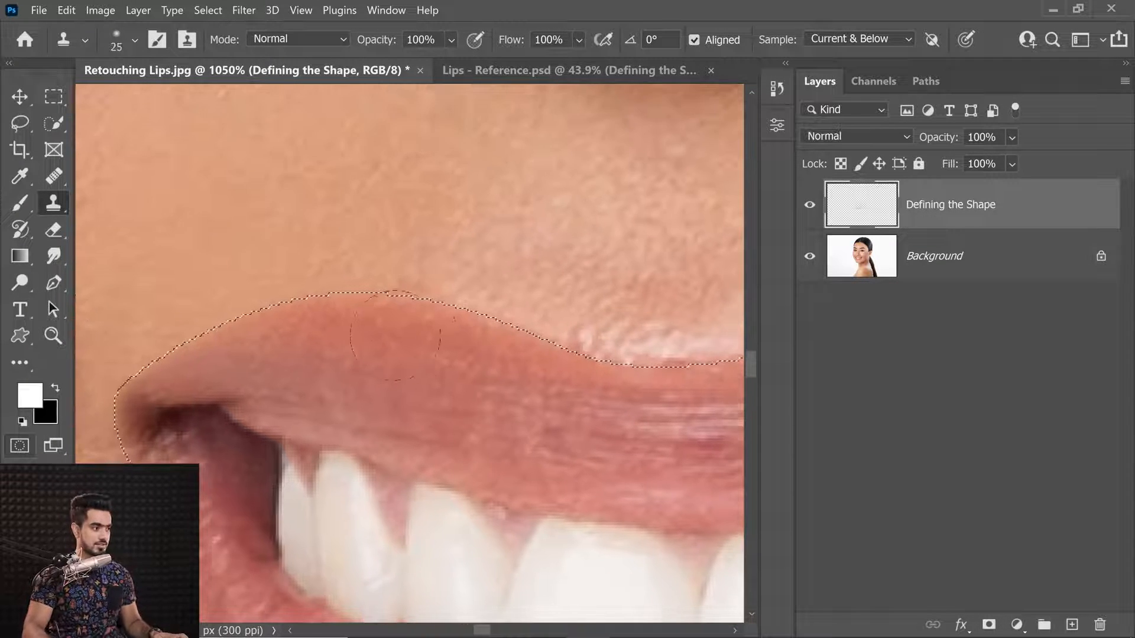
pyautogui.press('[')
pyautogui.press(']')
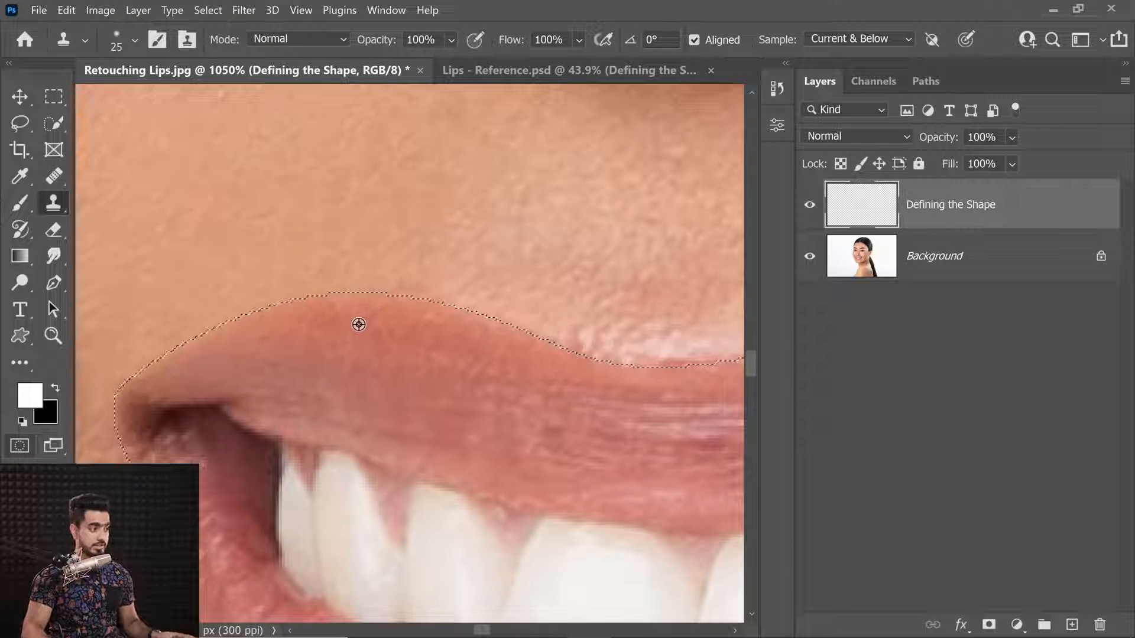
pyautogui.keyDown('alt'); pyautogui.click(359, 324); pyautogui.keyUp('alt')
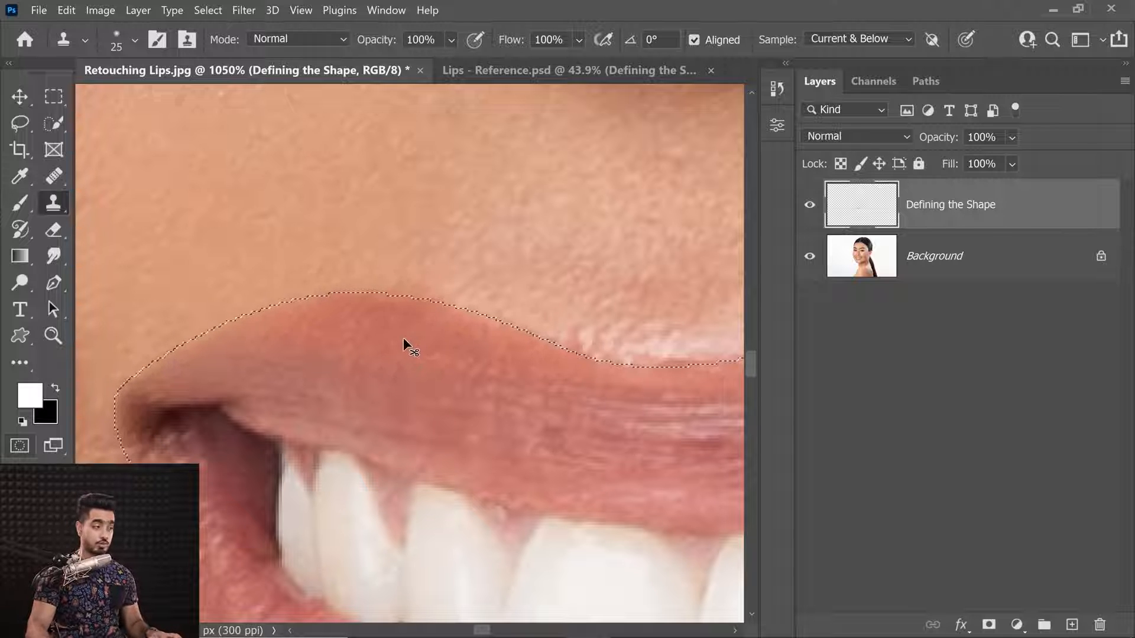
# Hide the selection outline and clone lip texture around the left mouth corner and along the lower lip's edge at brush size 25.
pyautogui.hotkey('ctrl', 'd')
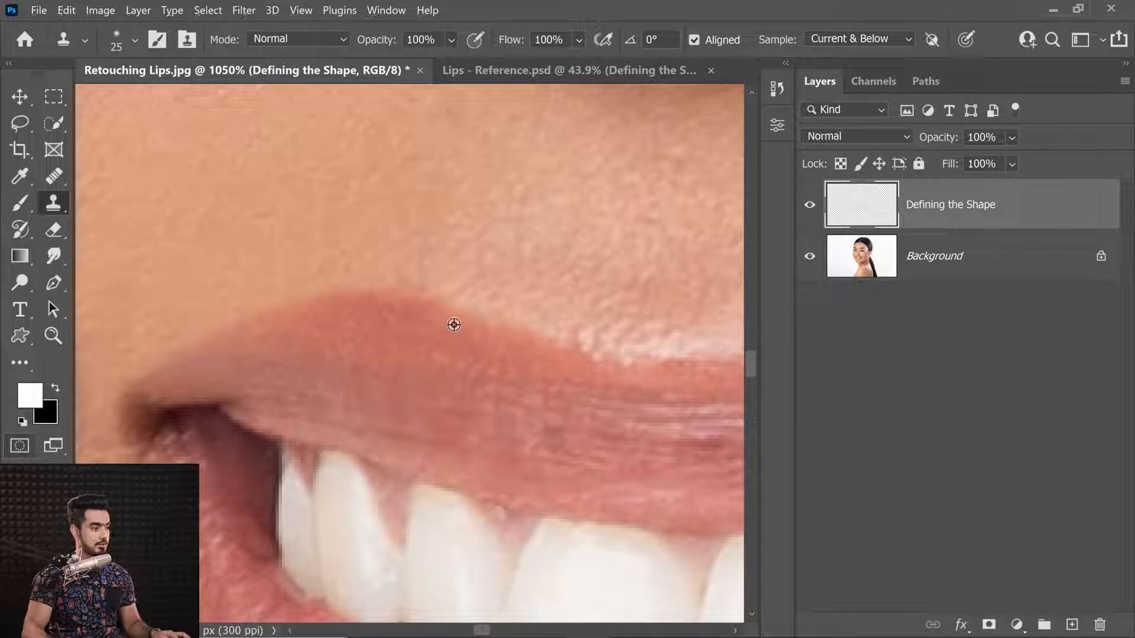
pyautogui.scroll(-5, 453, 325)
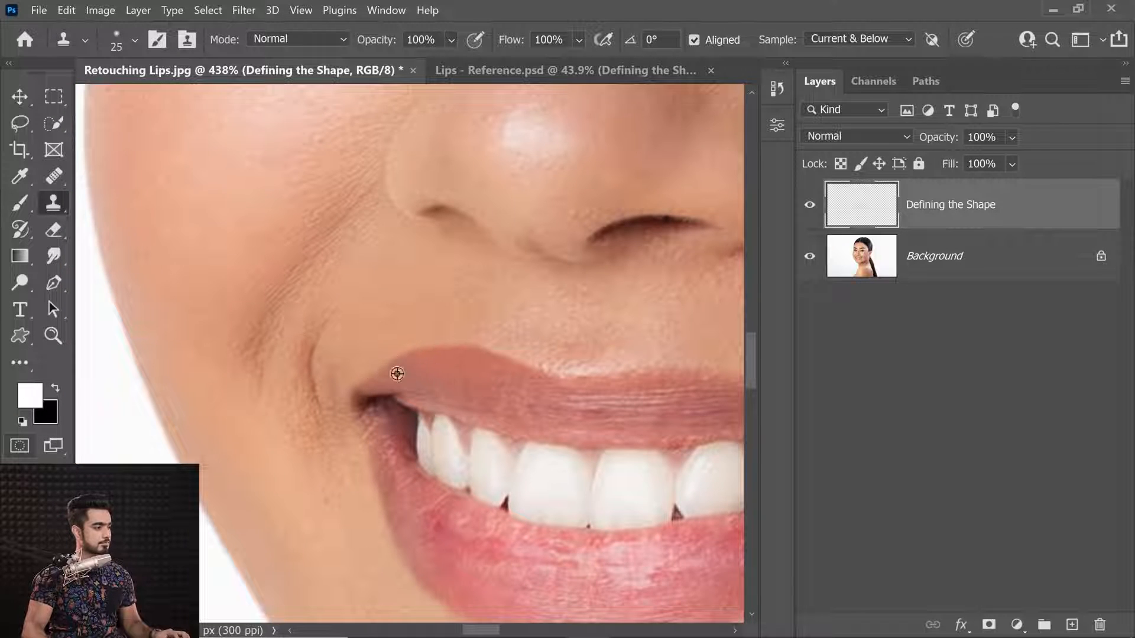
pyautogui.moveTo(397, 373); pyautogui.dragTo(346, 283)
pyautogui.moveTo(320, 378); pyautogui.dragTo(339, 440)
pyautogui.moveTo(385, 507); pyautogui.dragTo(299, 457)
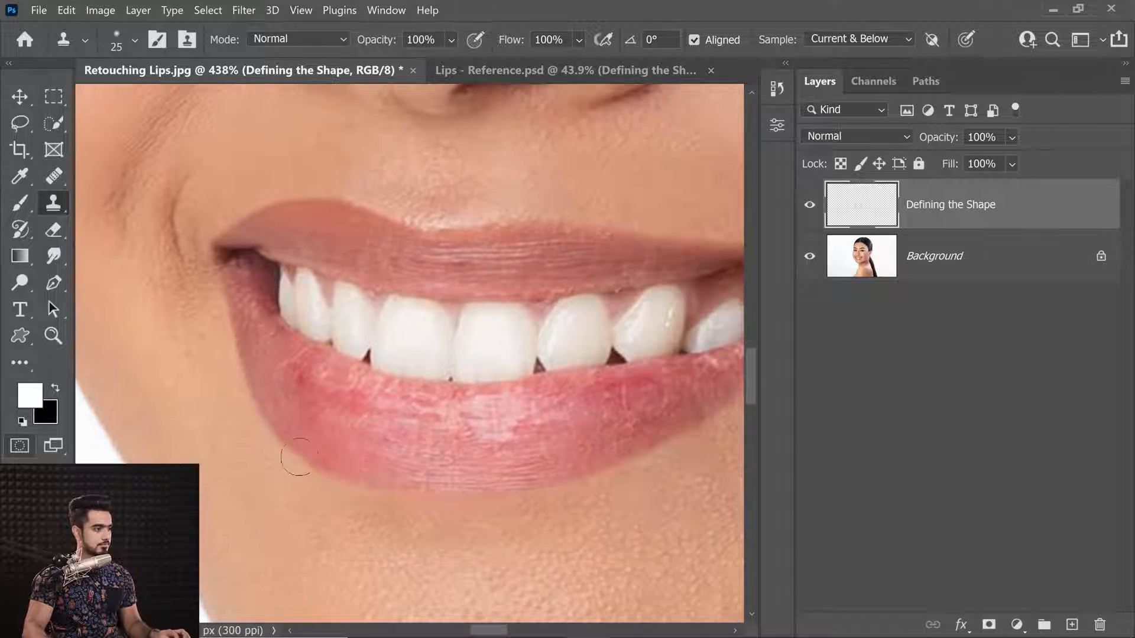
pyautogui.moveTo(416, 500); pyautogui.dragTo(497, 492)
pyautogui.moveTo(564, 474)
pyautogui.mouseDown()
pyautogui.moveTo(466, 495)
pyautogui.moveTo(620, 441)
pyautogui.moveTo(563, 490)
pyautogui.mouseUp()
pyautogui.keyDown('alt'); pyautogui.click(467, 494); pyautogui.keyUp('alt')
pyautogui.moveTo(563, 491); pyautogui.dragTo(663, 418)
pyautogui.moveTo(566, 391); pyautogui.dragTo(681, 418)
# Fill the upper lip's edge from the centre to the right corner with cloned lip texture, using brush sizes between 15 and 7.
pyautogui.press('[')
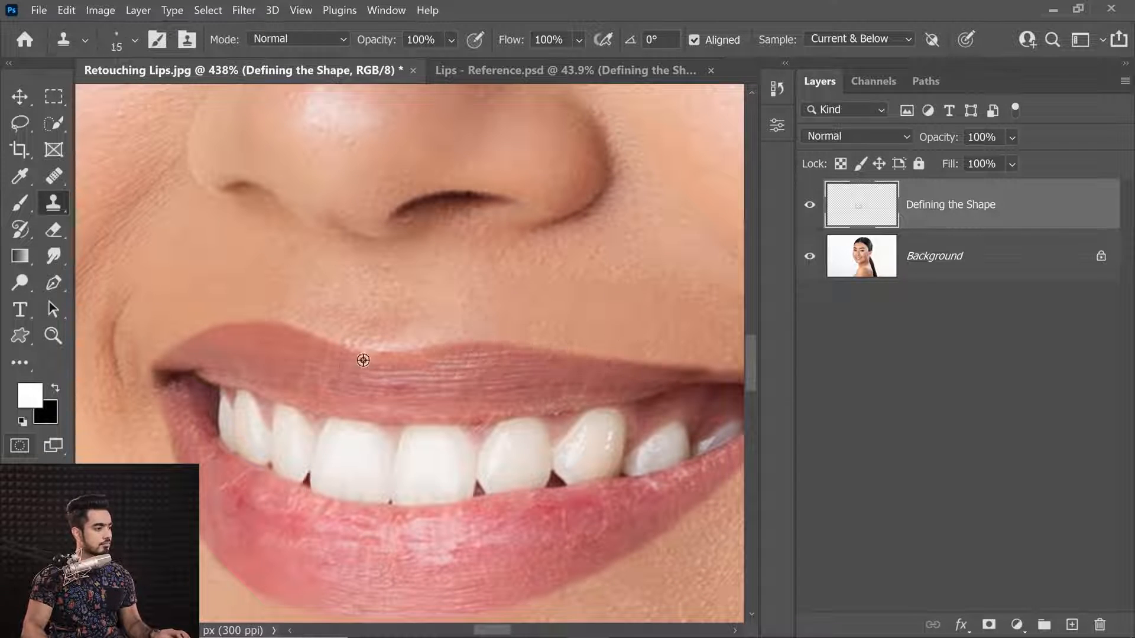
pyautogui.moveTo(631, 380); pyautogui.dragTo(519, 409)
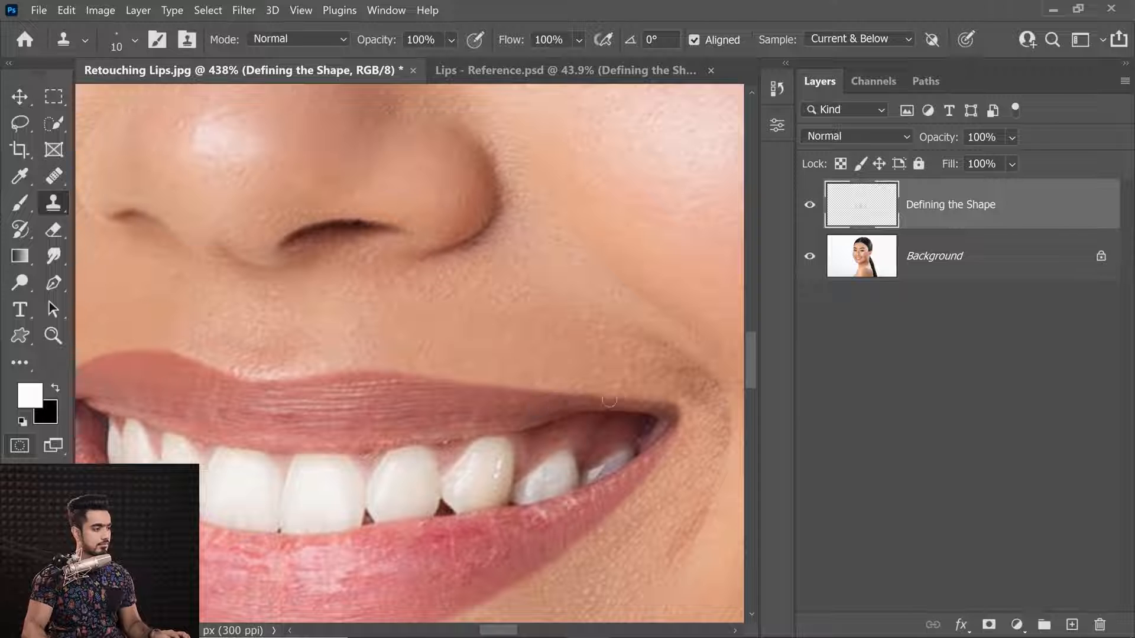
pyautogui.keyDown('alt'); pyautogui.click(529, 406); pyautogui.keyUp('alt')
pyautogui.scroll(8, 647, 410)
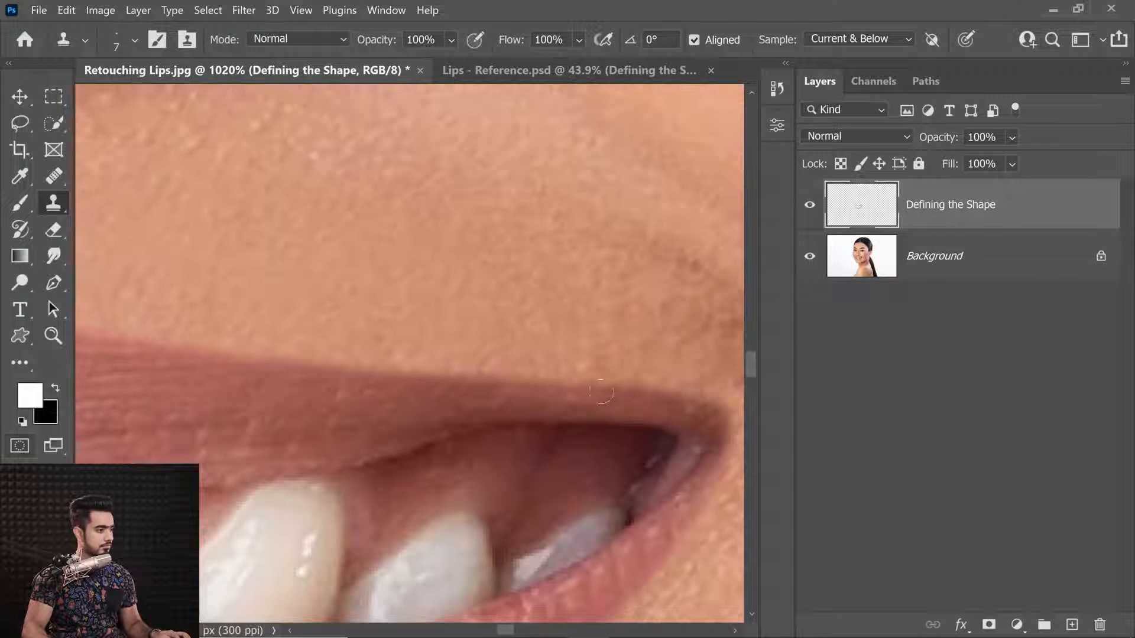
pyautogui.keyDown('alt'); pyautogui.click(625, 407); pyautogui.keyUp('alt')
pyautogui.press('[')
pyautogui.press('[')
pyautogui.scroll(-12, 410, 389)
pyautogui.moveTo(359, 409)
pyautogui.mouseDown()
pyautogui.moveTo(516, 417)
pyautogui.moveTo(499, 420)
pyautogui.mouseUp()
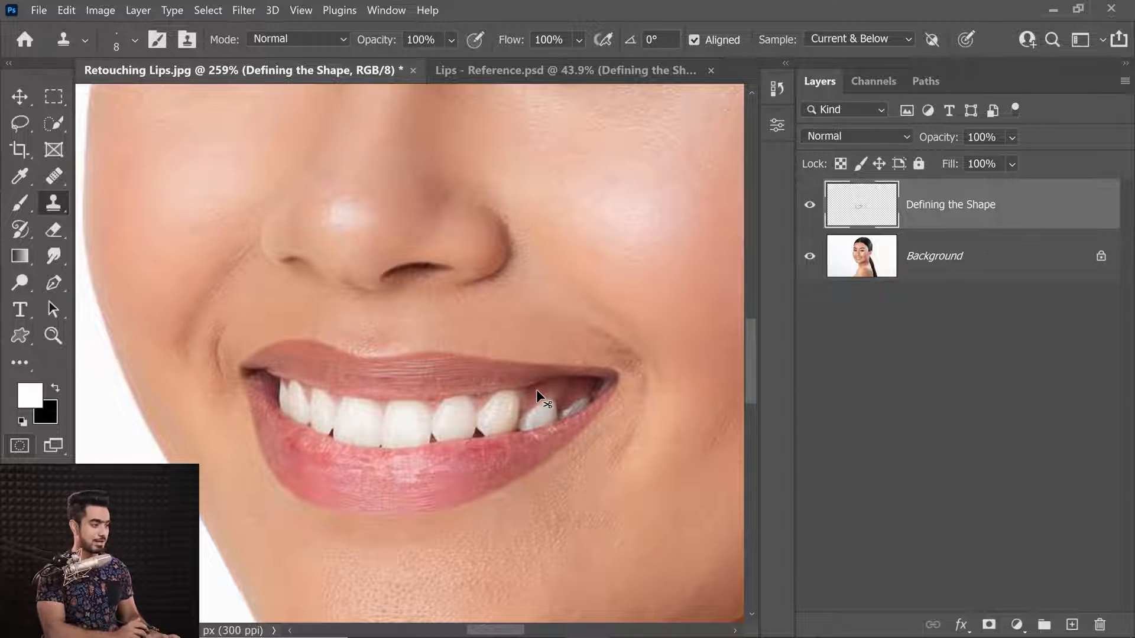
# Clear the lip selection and compare the lips before and after by toggling the Defining the Shape layer's visibility.
pyautogui.hotkey('ctrl', 'h')
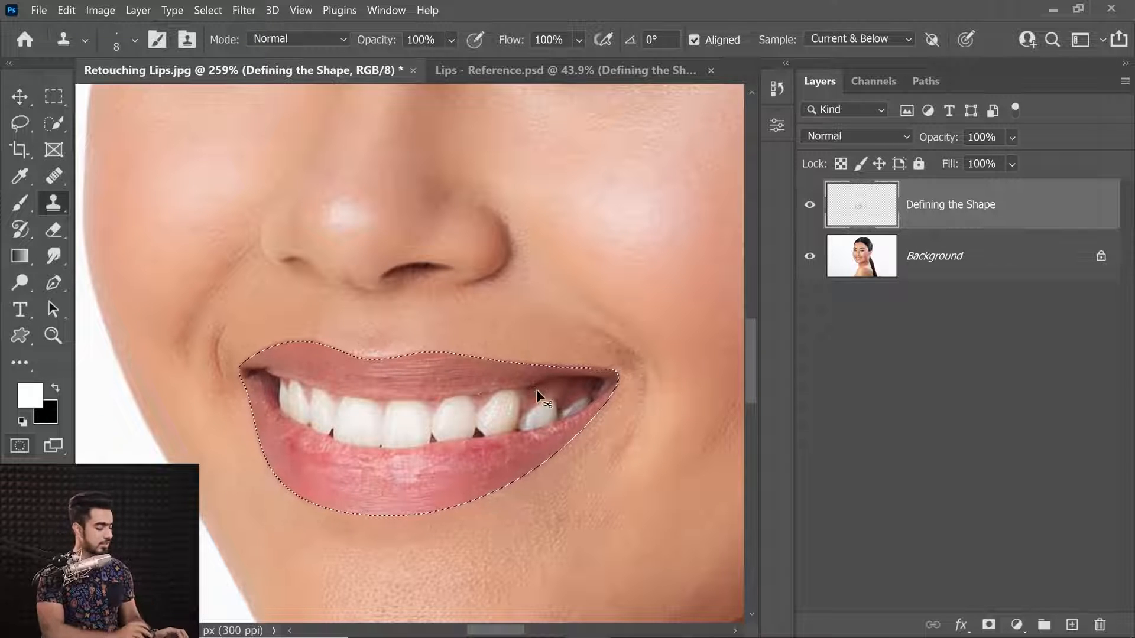
pyautogui.hotkey('ctrl', 'h')
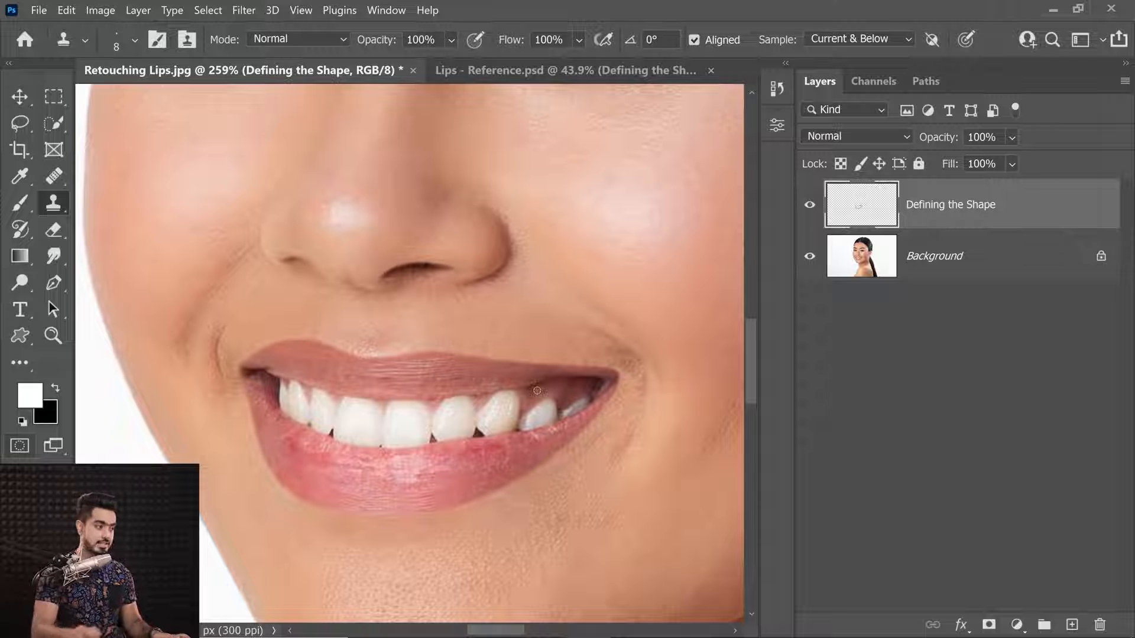
pyautogui.click(809, 206)
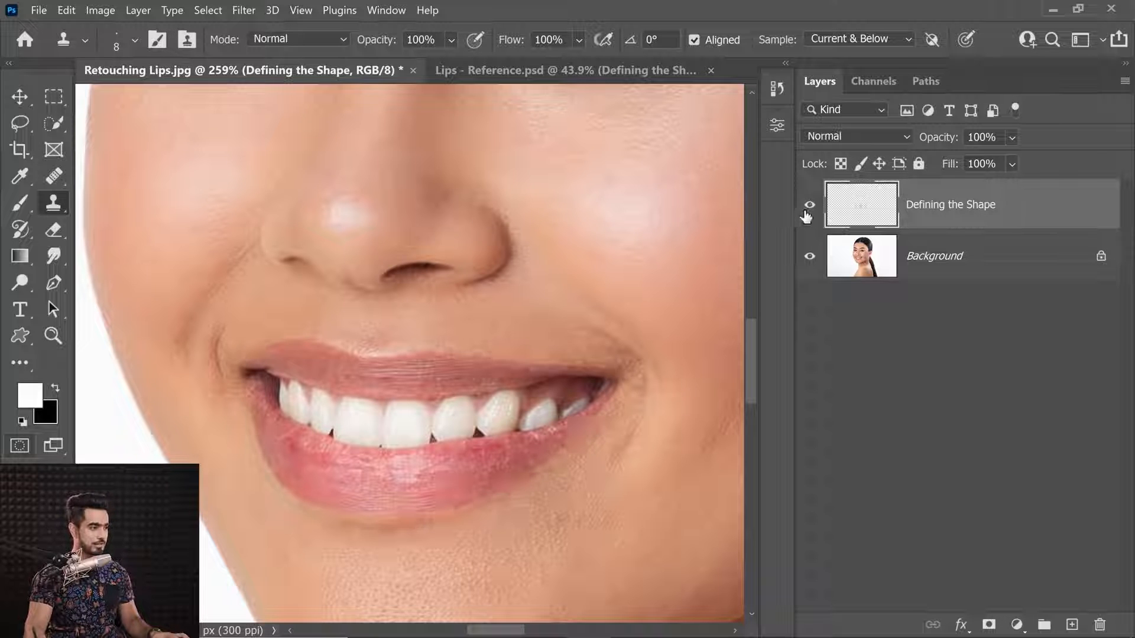
pyautogui.click(809, 206)
pyautogui.scroll(-8, 602, 278)
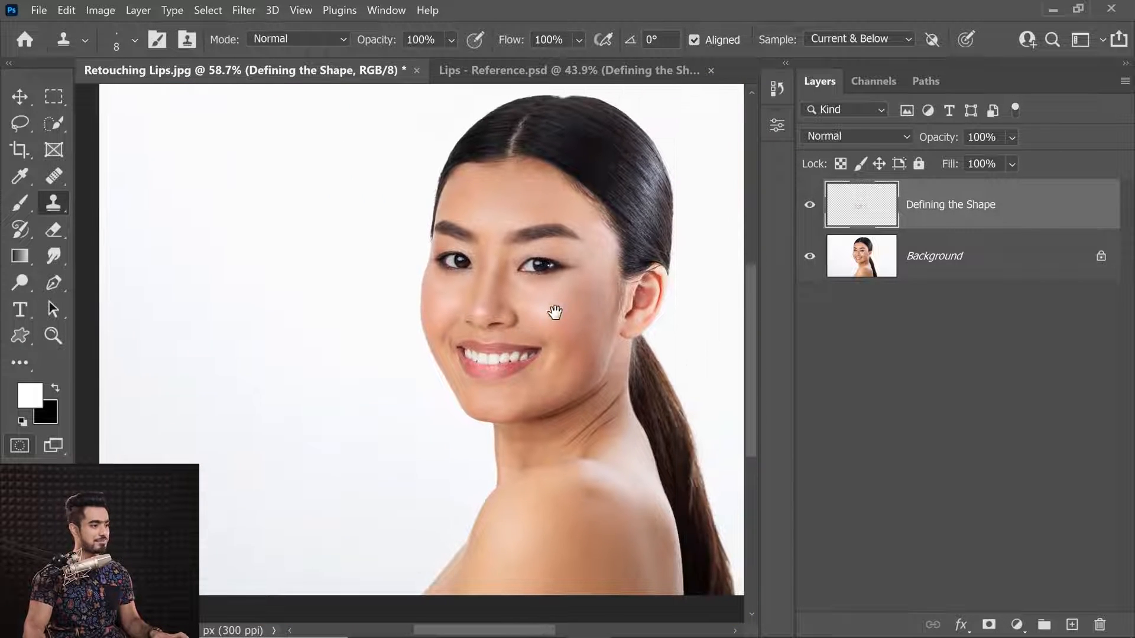
pyautogui.scroll(2, 595, 289)
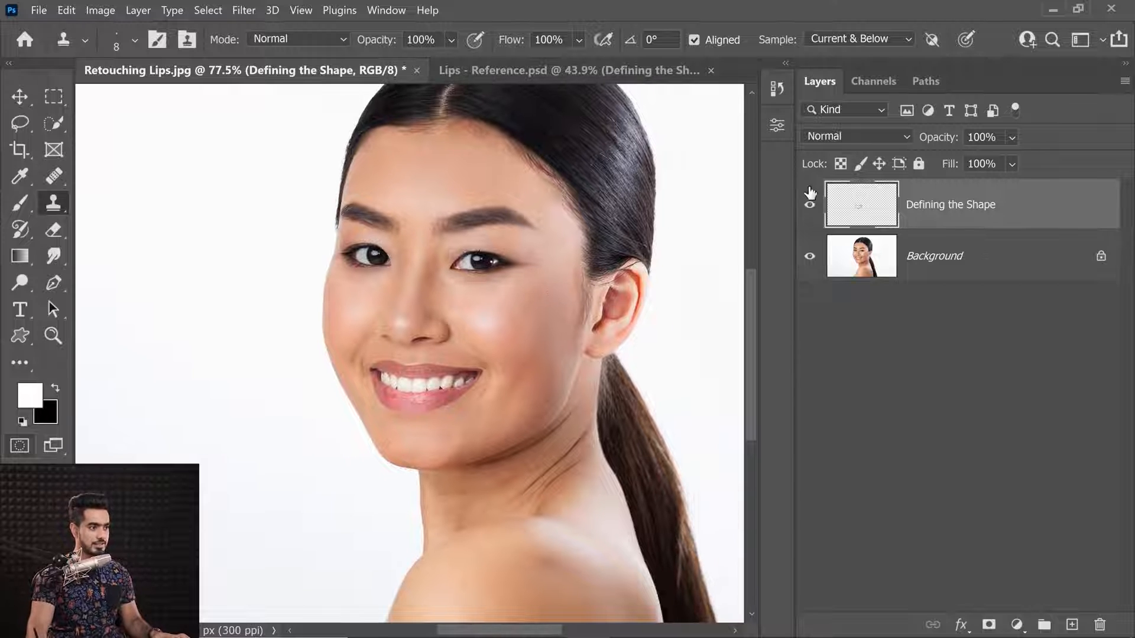
pyautogui.click(810, 207)
pyautogui.click(812, 213)
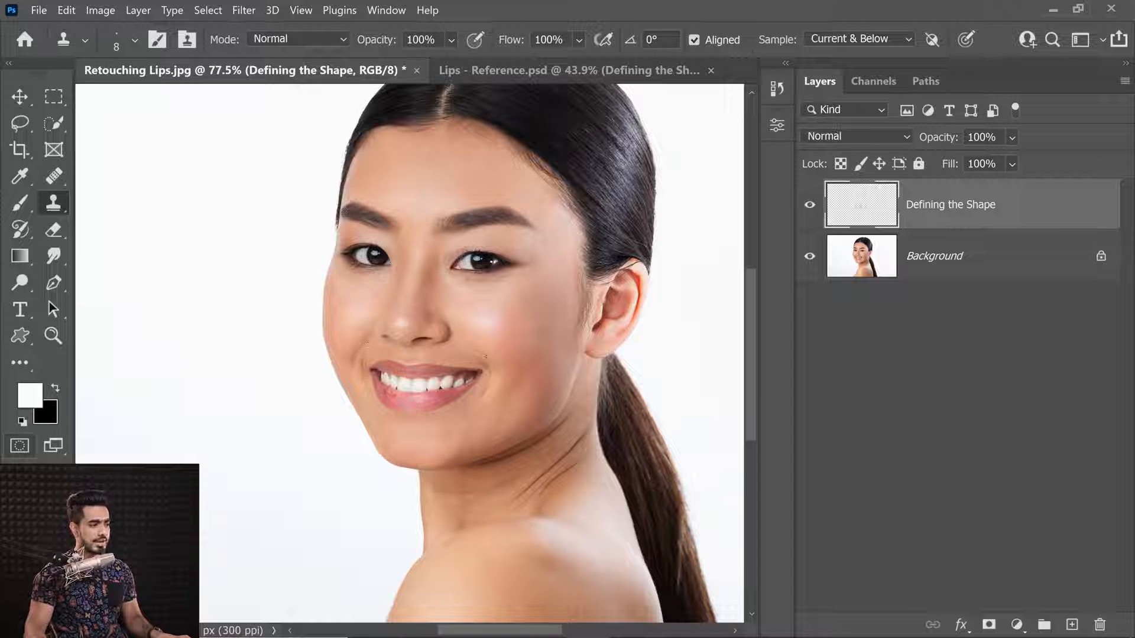
# Inspect the right mouth corner closely and add a white layer mask to the Defining the Shape layer.
pyautogui.scroll(6, 496, 349)
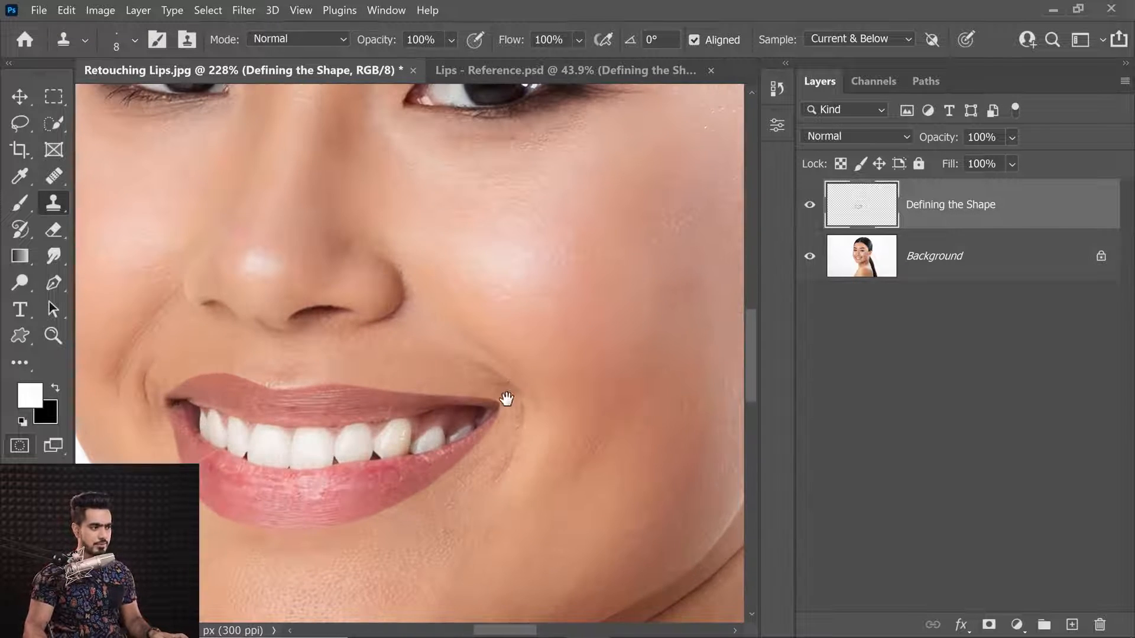
pyautogui.scroll(4, 508, 399)
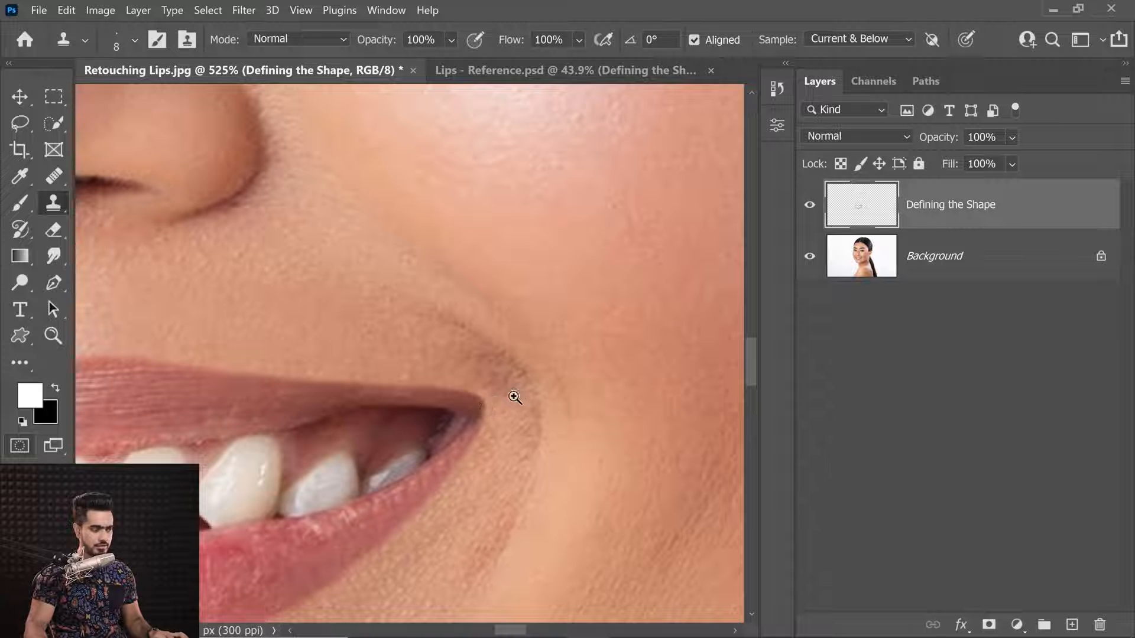
pyautogui.scroll(-5, 509, 398)
pyautogui.scroll(8, 509, 390)
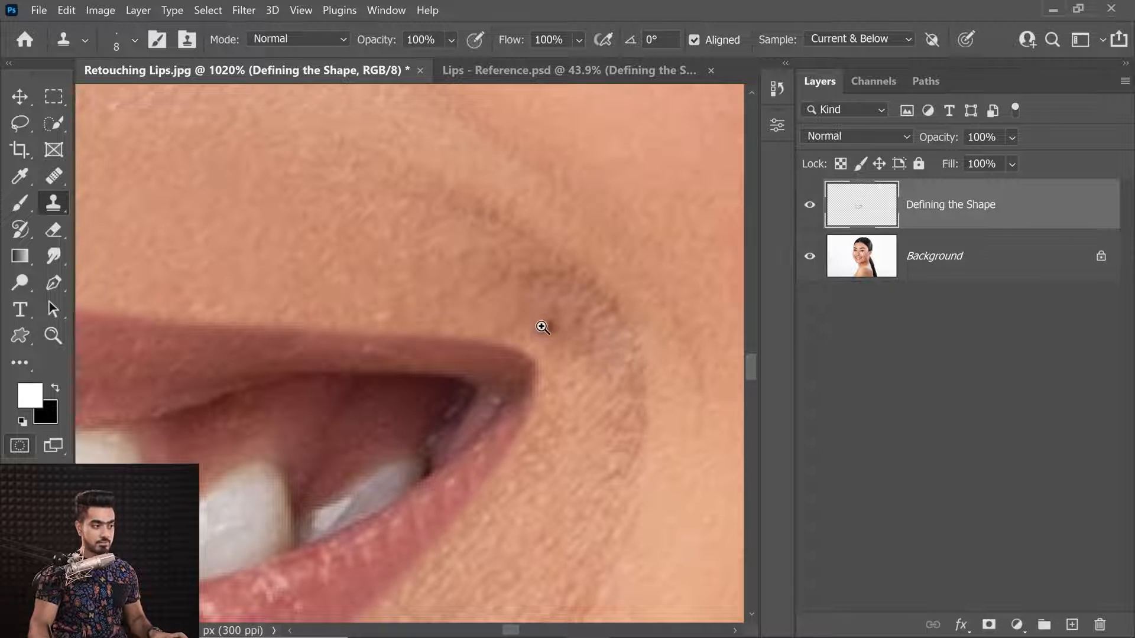
pyautogui.moveTo(541, 327); pyautogui.dragTo(516, 332)
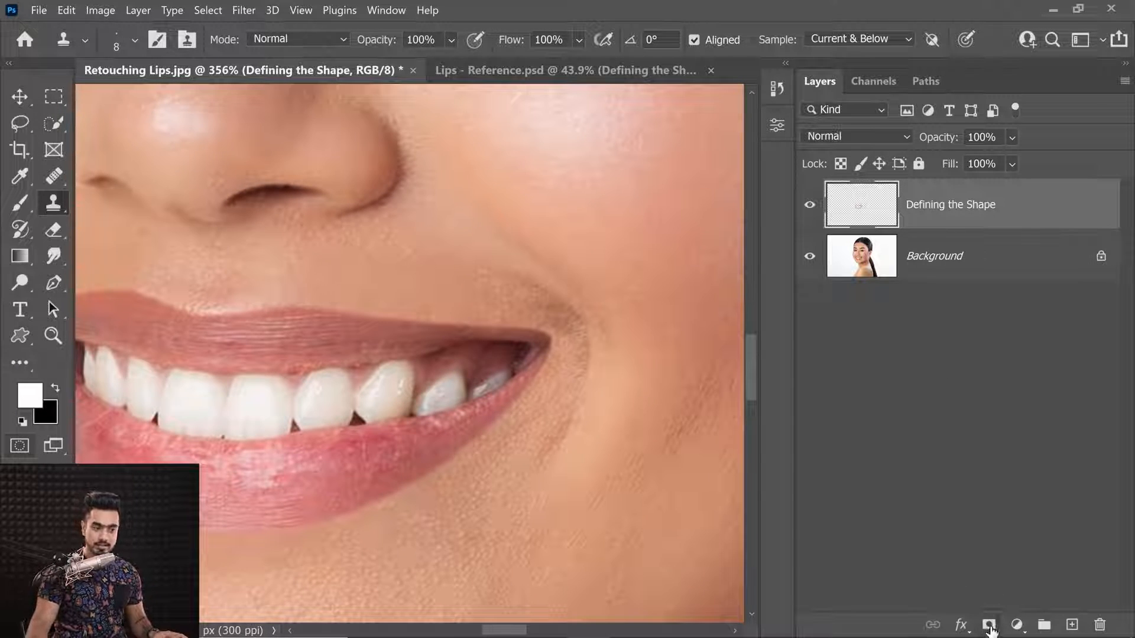
pyautogui.click(989, 625)
# Paint black on the layer mask with an enlarged soft Brush to restore the original skin at the right mouth corner.
pyautogui.click(20, 203)
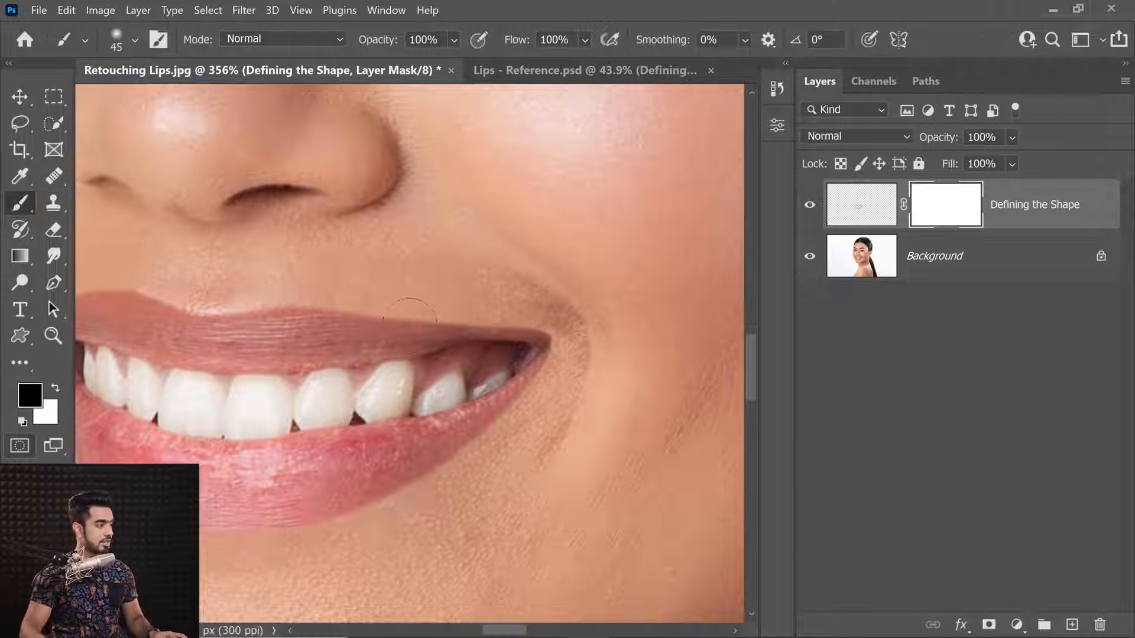
pyautogui.press(']')
pyautogui.press(']')
pyautogui.press(']')
pyautogui.press(']')
pyautogui.press(']')
pyautogui.press(']')
pyautogui.press(']')
pyautogui.press(']')
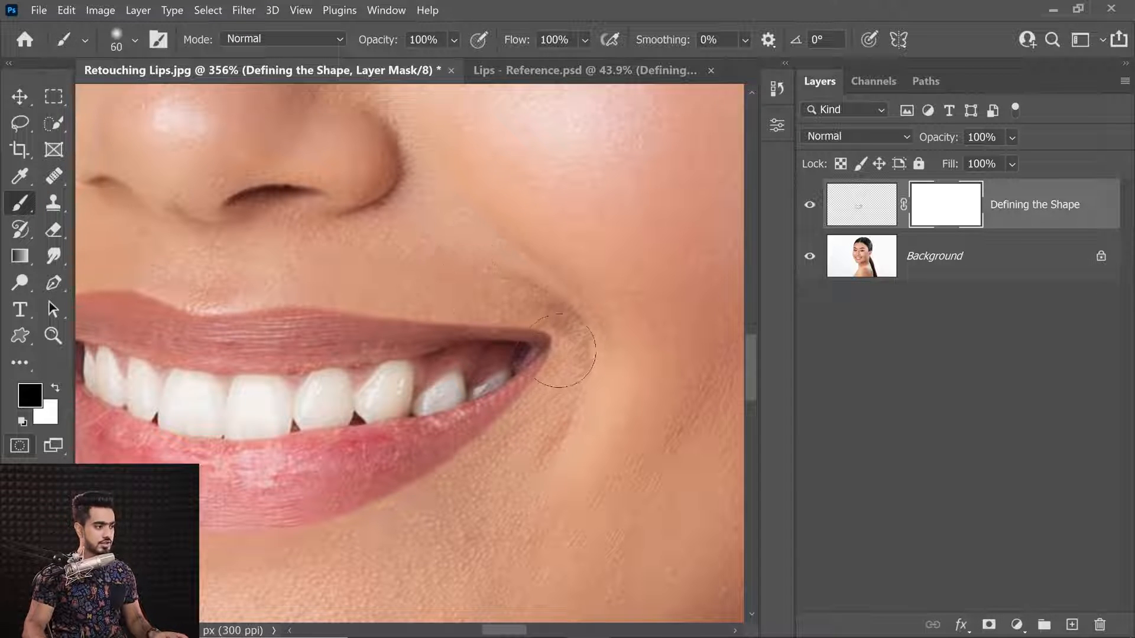
pyautogui.click(564, 343)
pyautogui.press('[')
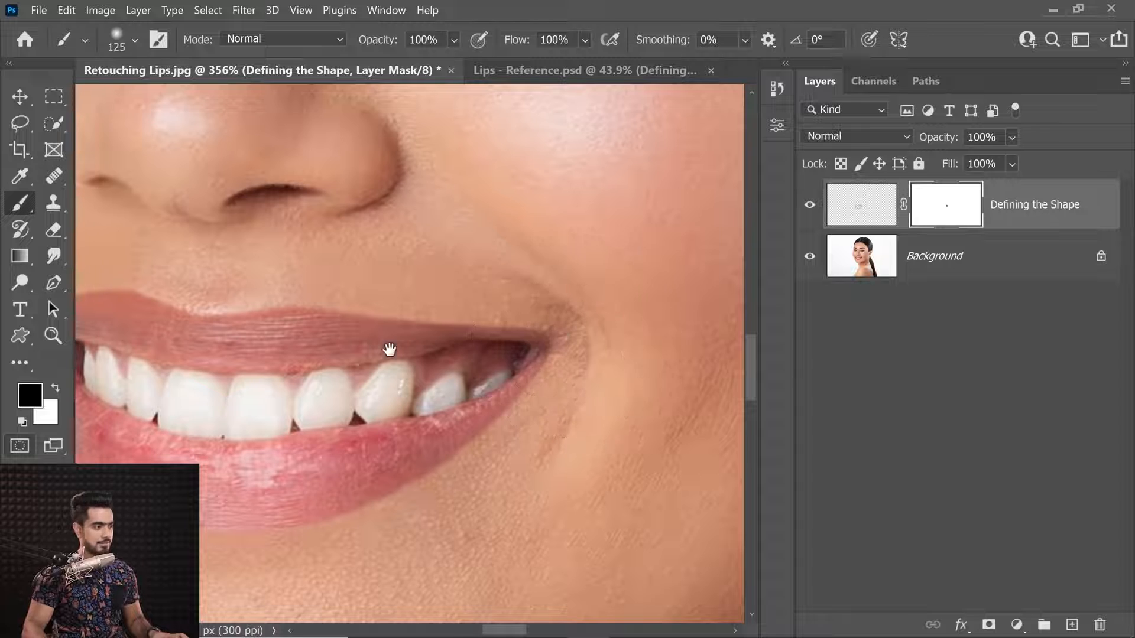
# Paint black on the Defining the Shape layer mask at the left mouth corner with a size 100 soft Brush.
pyautogui.moveTo(388, 350); pyautogui.dragTo(712, 382)
pyautogui.press('[')
pyautogui.click(333, 360)
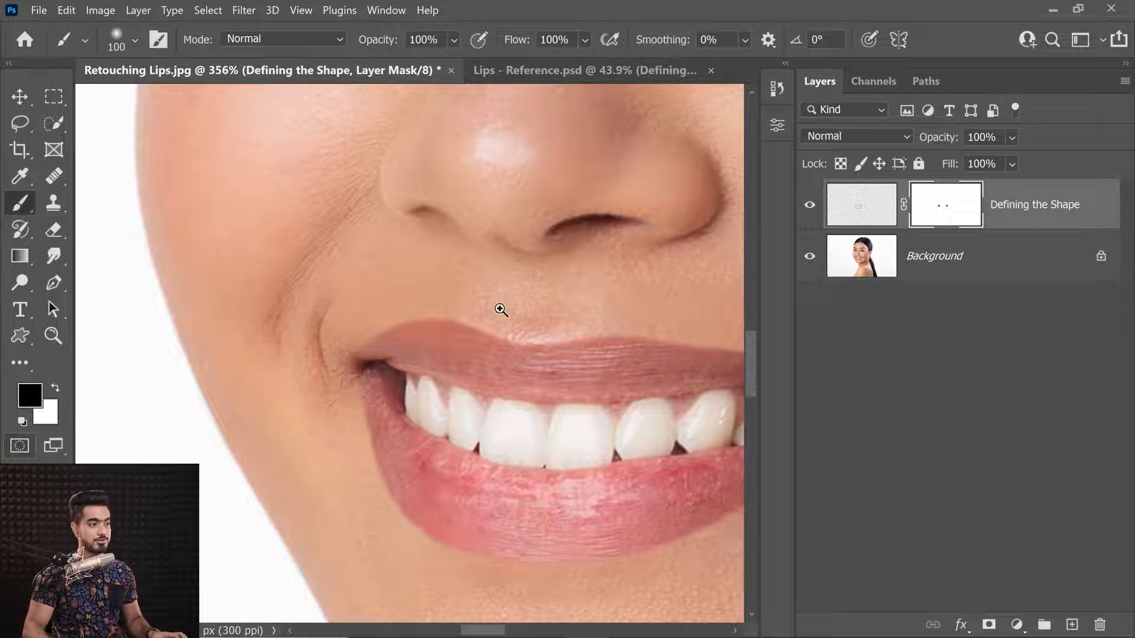
pyautogui.scroll(-5, 542, 287)
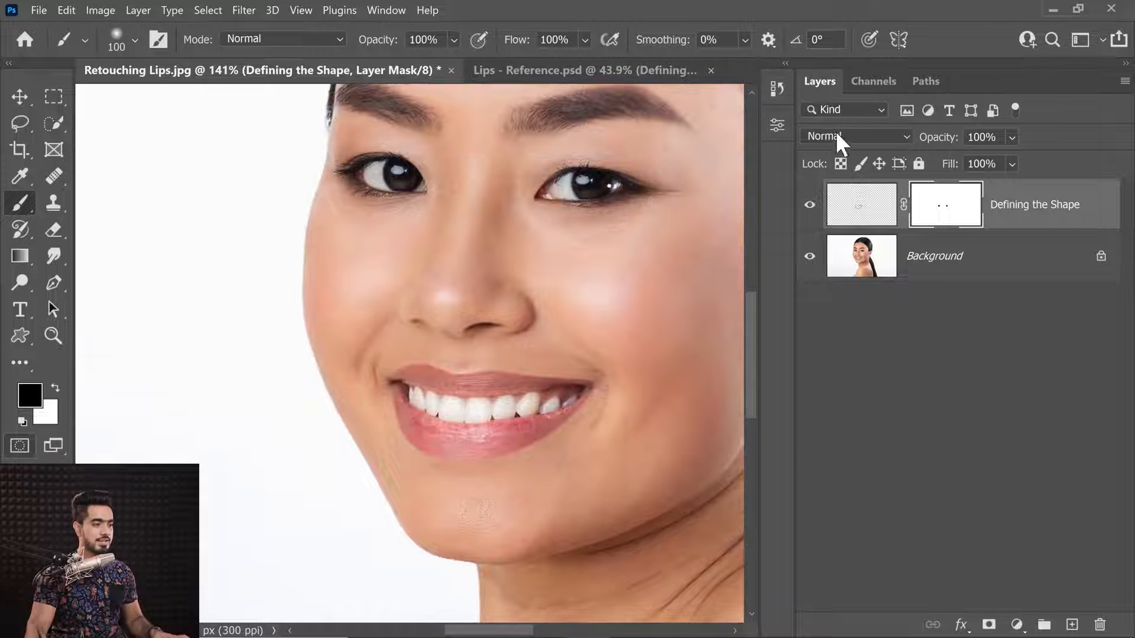
# Try different opacities on the Defining the Shape layer and set its opacity to 65%.
pyautogui.moveTo(943, 137); pyautogui.dragTo(903, 121)
pyautogui.write('65')
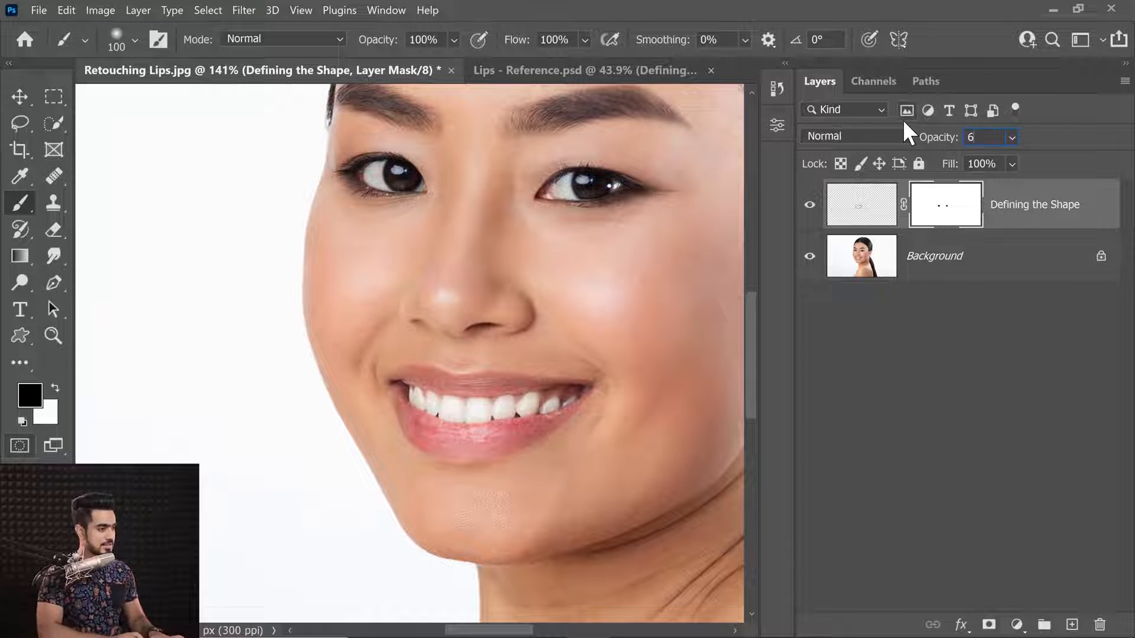
pyautogui.press('Return')
pyautogui.moveTo(934, 137); pyautogui.dragTo(1087, 134)
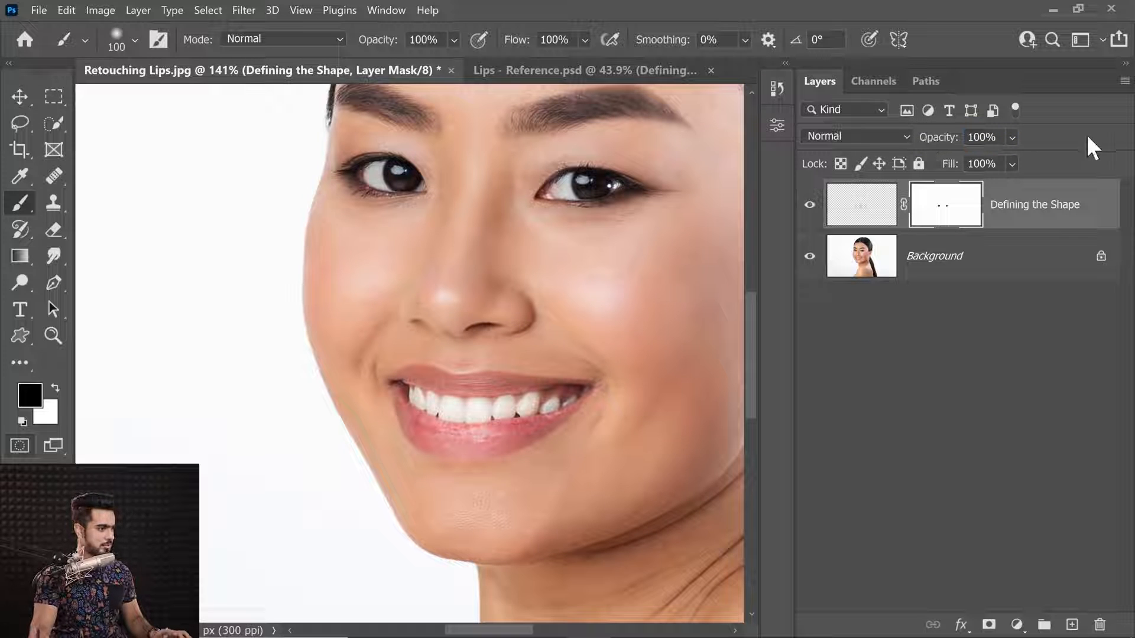
pyautogui.click(981, 137)
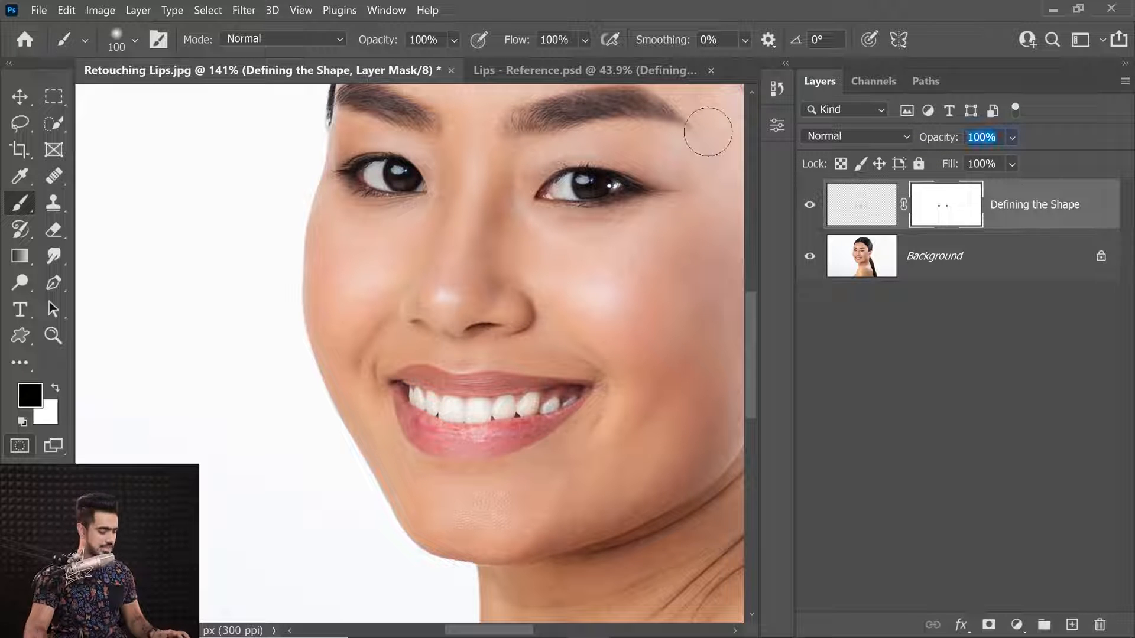
pyautogui.write('65')
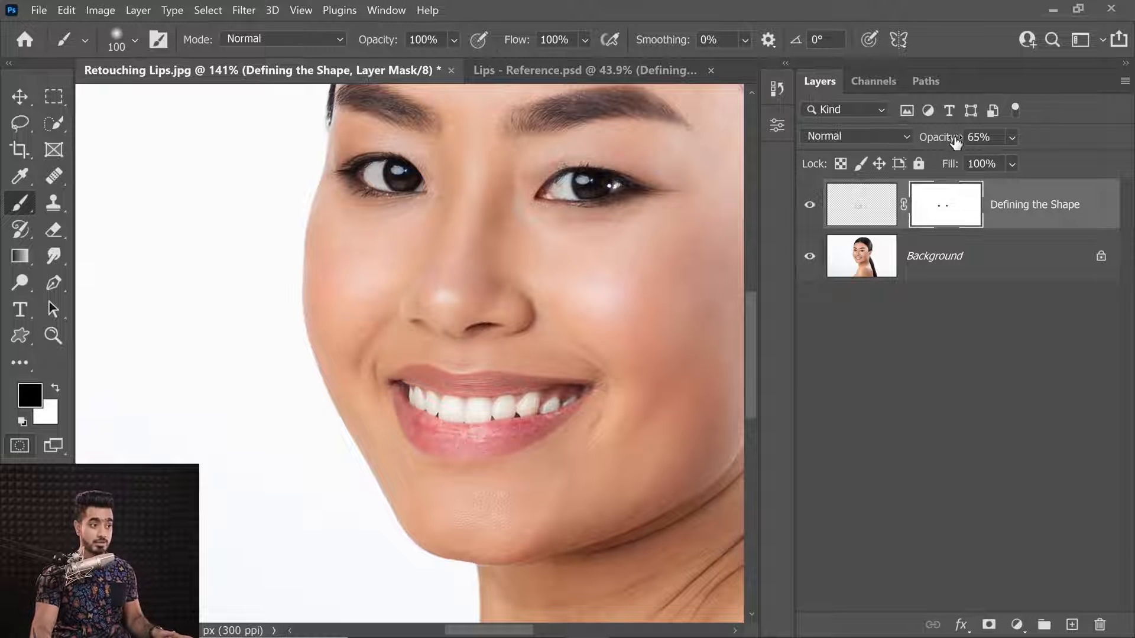
pyautogui.click(926, 142)
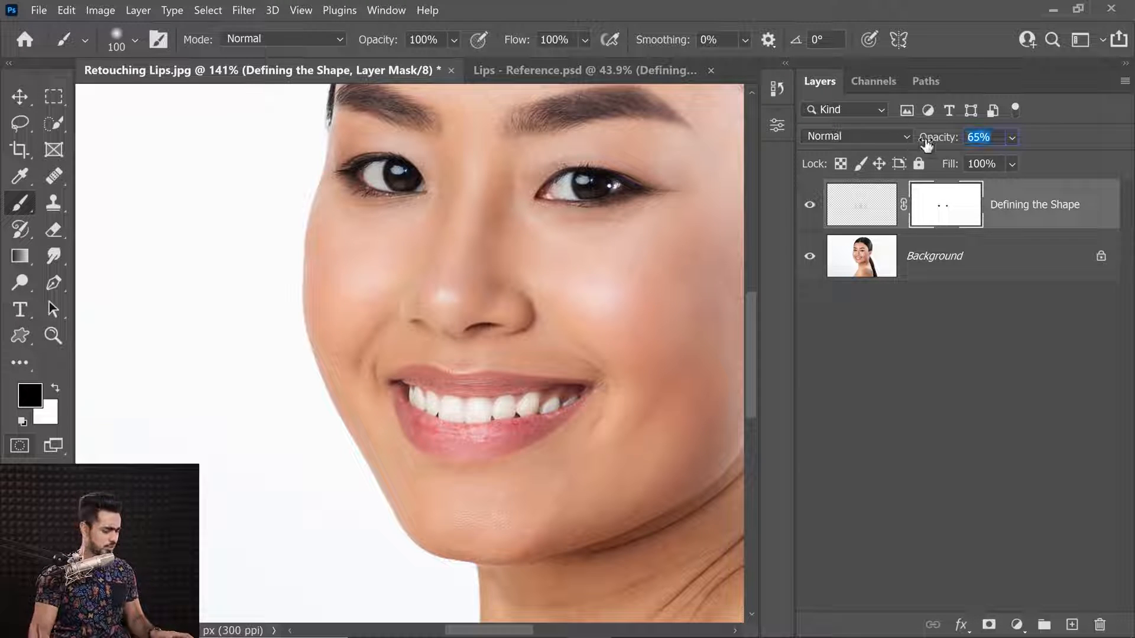
pyautogui.moveTo(929, 142); pyautogui.dragTo(907, 147)
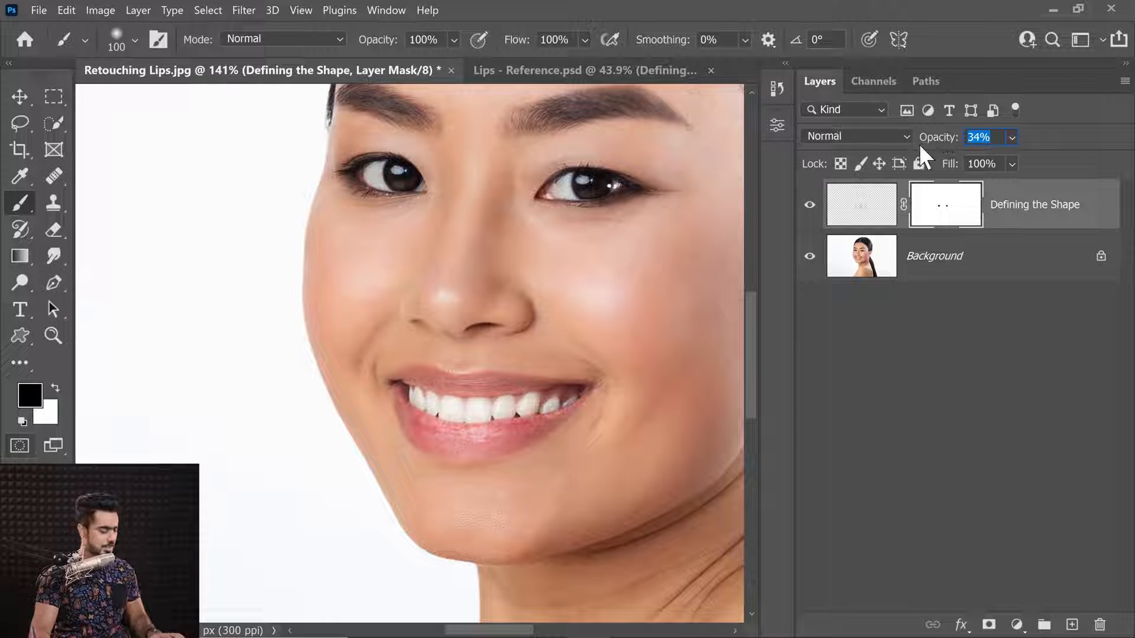
pyautogui.write('65')
pyautogui.press('Return')
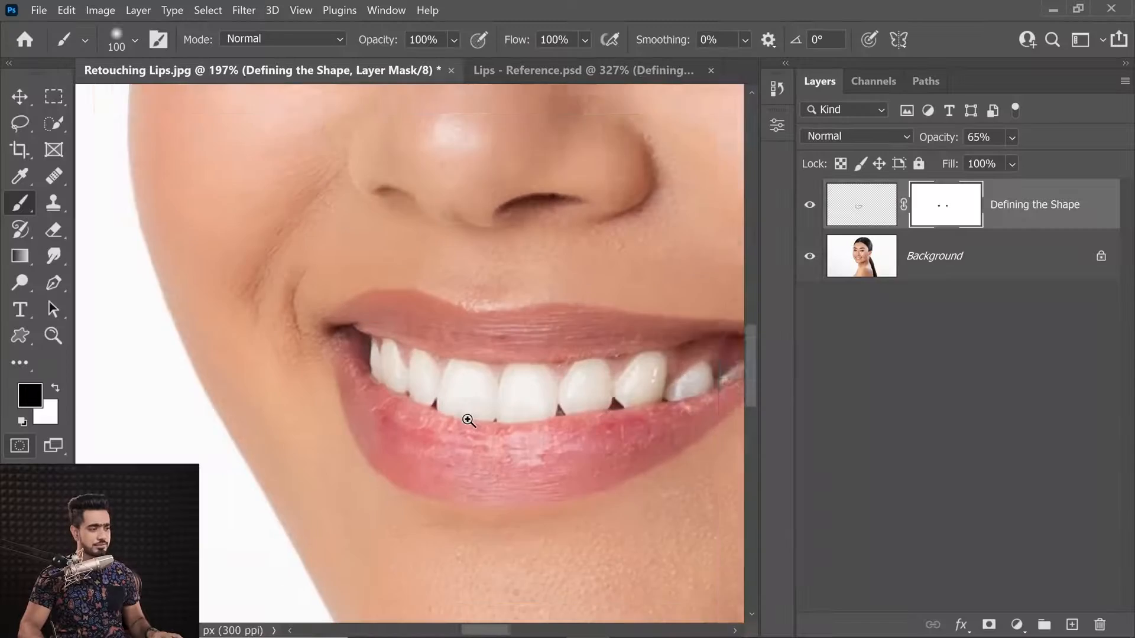
# Add a new empty layer above Defining the Shape and activate the Healing Brush tool.
pyautogui.scroll(3, 467, 420)
pyautogui.moveTo(557, 459); pyautogui.dragTo(463, 413)
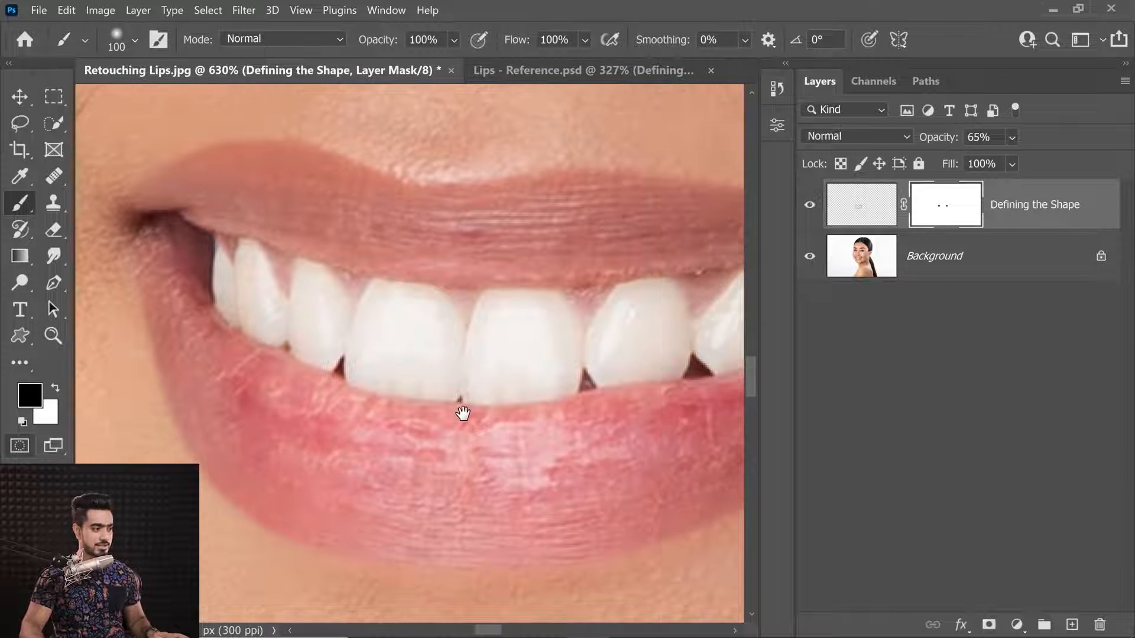
pyautogui.click(1072, 625)
pyautogui.press('x')
pyautogui.click(55, 182)
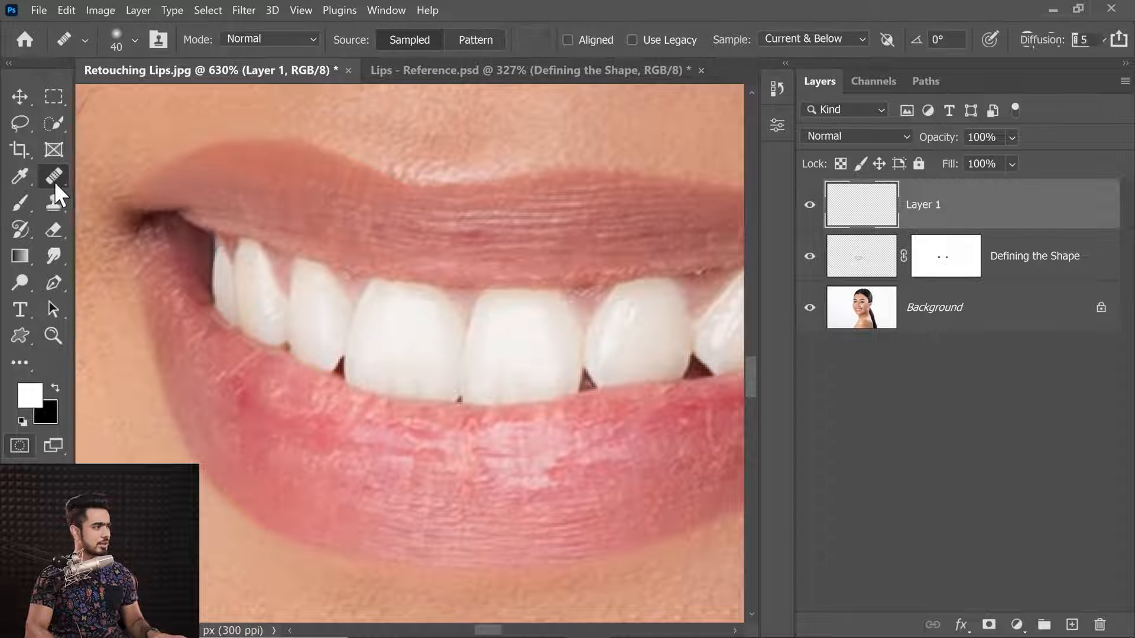
pyautogui.rightClick(54, 182)
pyautogui.click(148, 193)
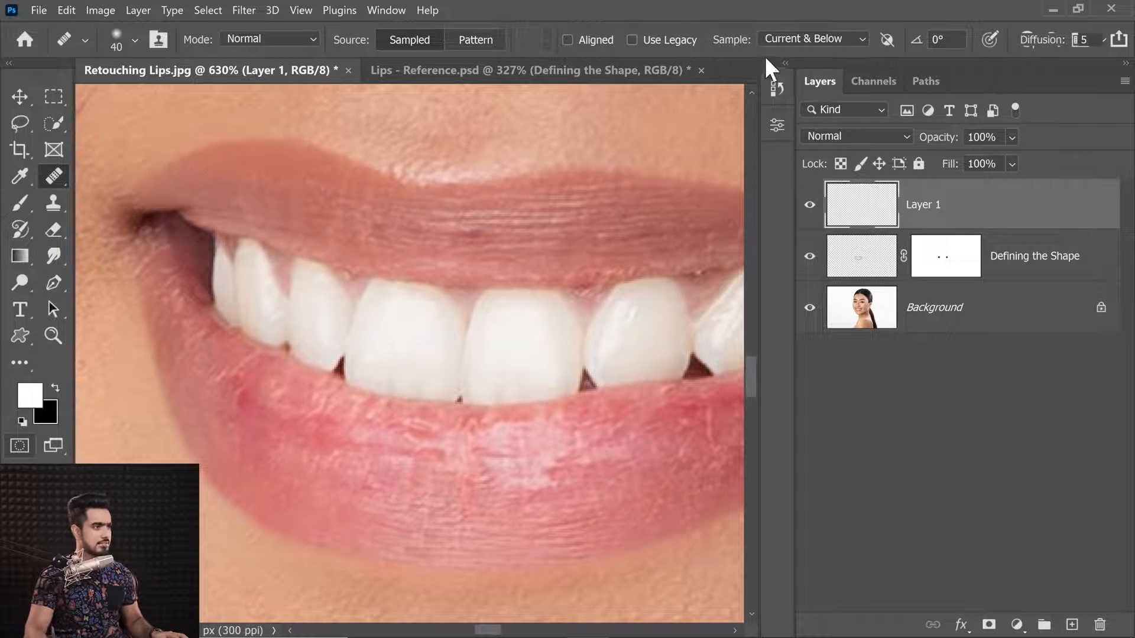
# Reduce the Healing Brush to size 9 and heal the pale crease on the lower lip's left side with nearby lip texture.
pyautogui.press('[')
pyautogui.press('[')
pyautogui.press('[')
pyautogui.press('[')
pyautogui.press('[')
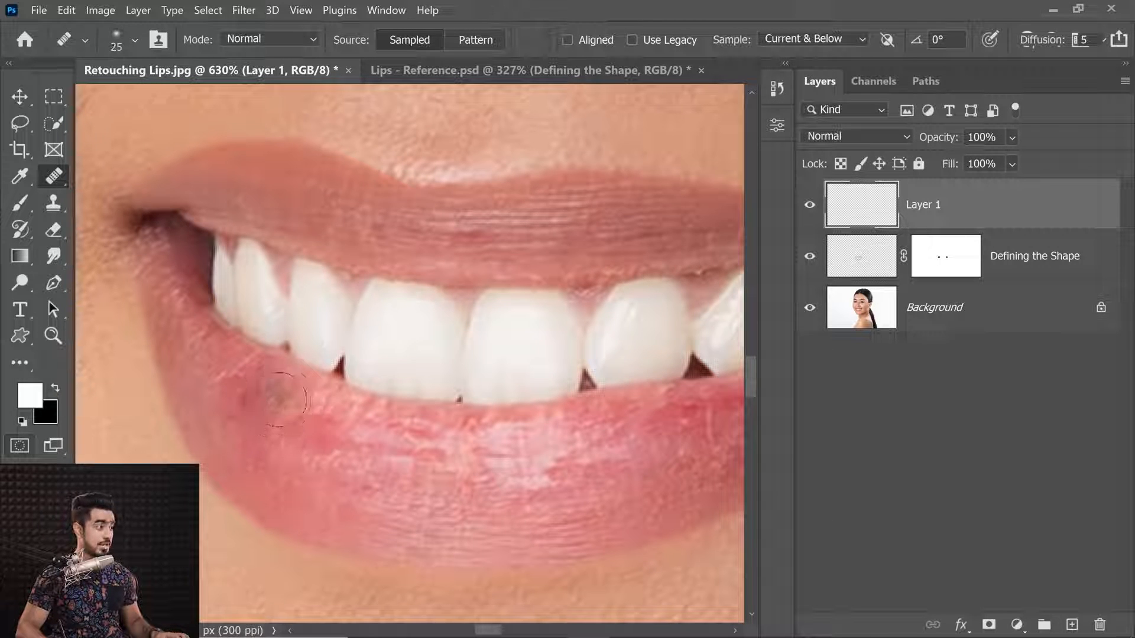
pyautogui.press('[')
pyautogui.press('[')
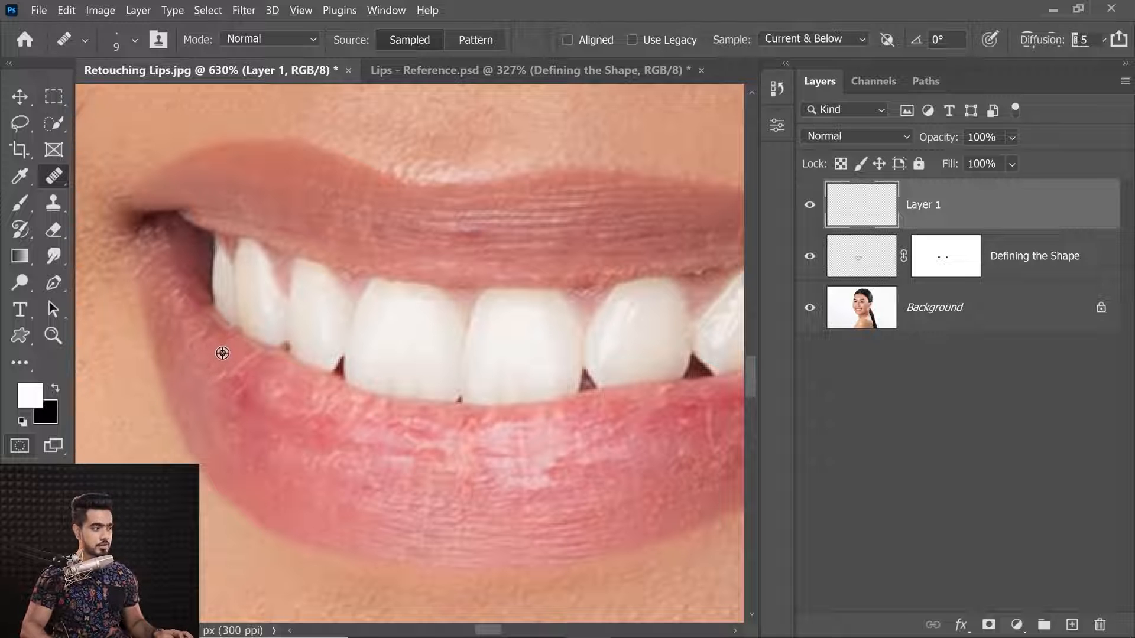
pyautogui.keyDown('alt'); pyautogui.click(213, 361); pyautogui.keyUp('alt')
pyautogui.moveTo(236, 367)
pyautogui.mouseDown()
pyautogui.moveTo(223, 376)
pyautogui.moveTo(243, 261)
pyautogui.mouseUp()
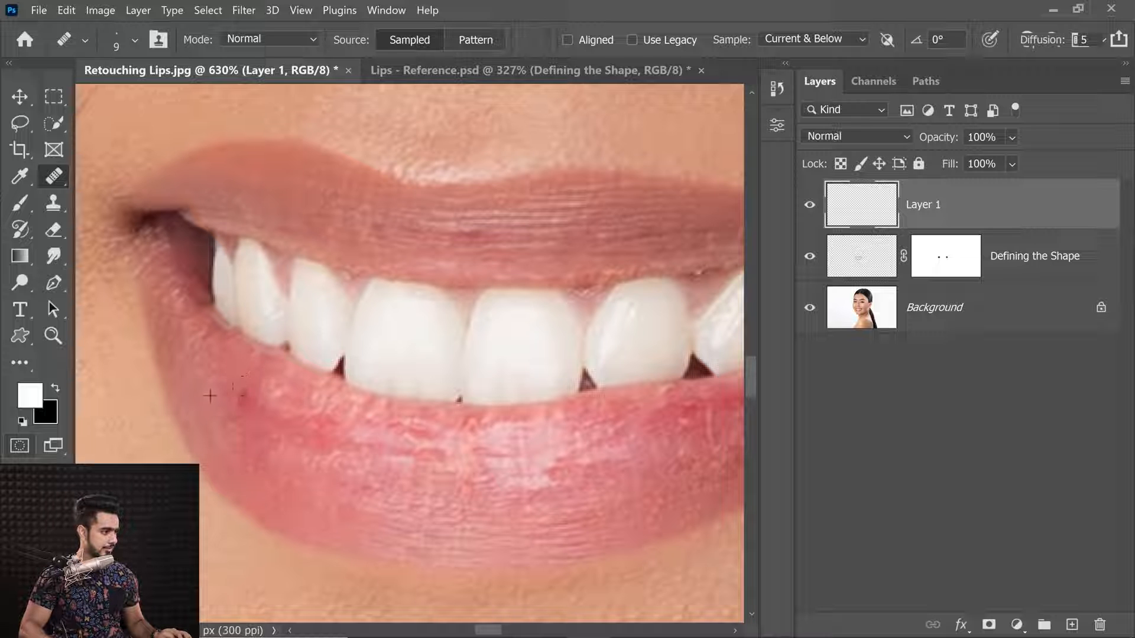
# Stamp all visible layers into a new merged layer on top and activate the Patch tool.
pyautogui.hscroll(3, 414, 401)
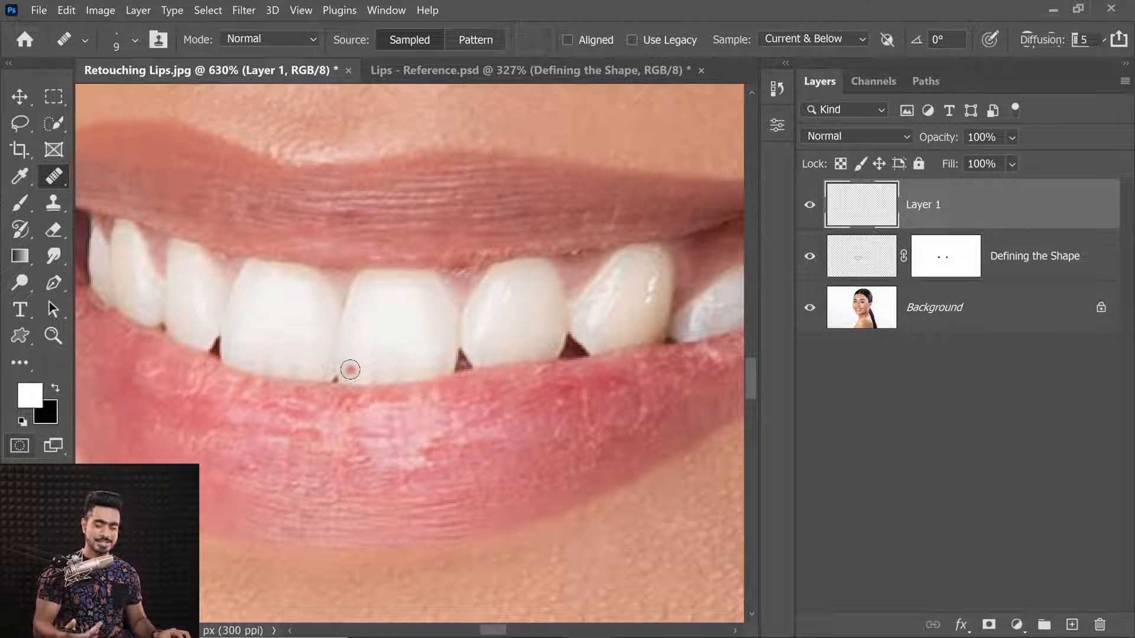
pyautogui.click(350, 370)
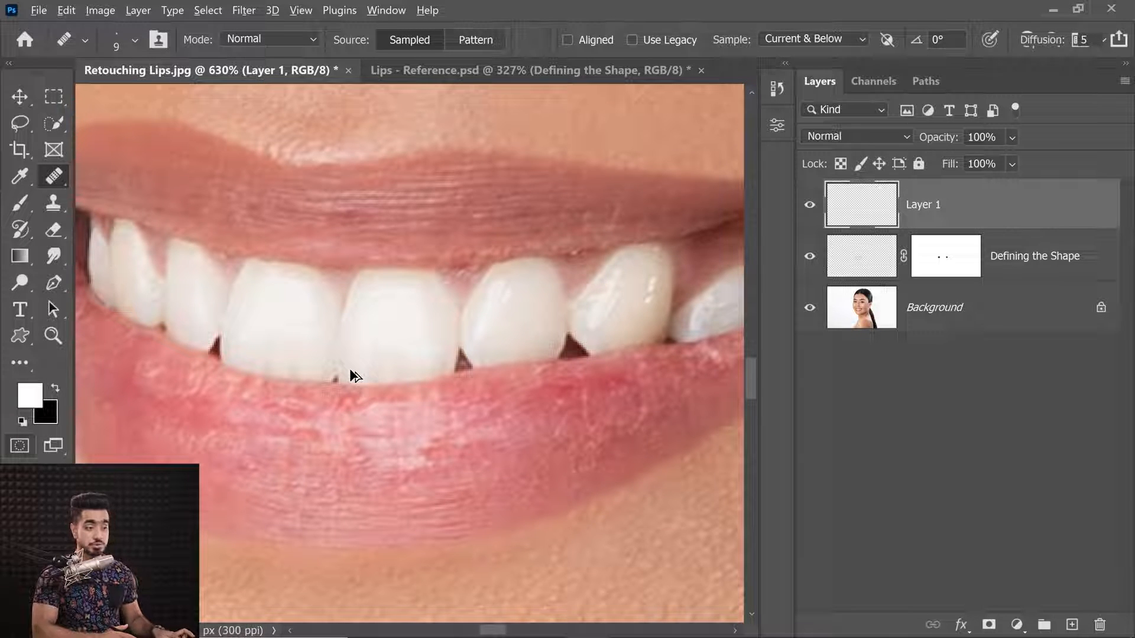
pyautogui.hotkey('ctrl', 'alt', 'shift', 'e')
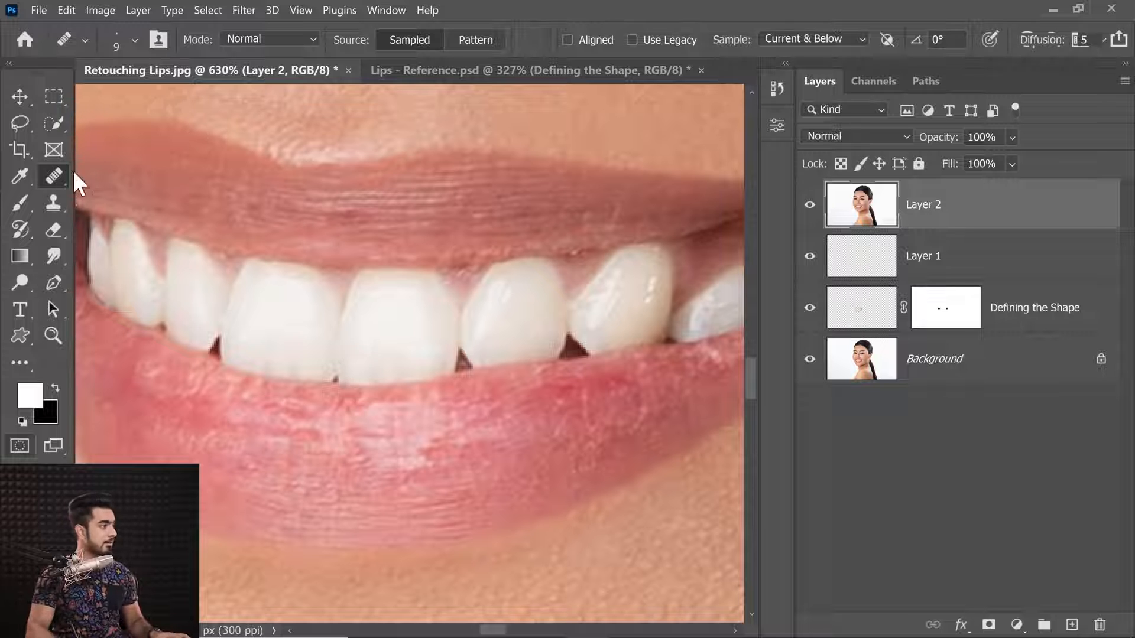
pyautogui.rightClick(55, 176)
pyautogui.click(131, 220)
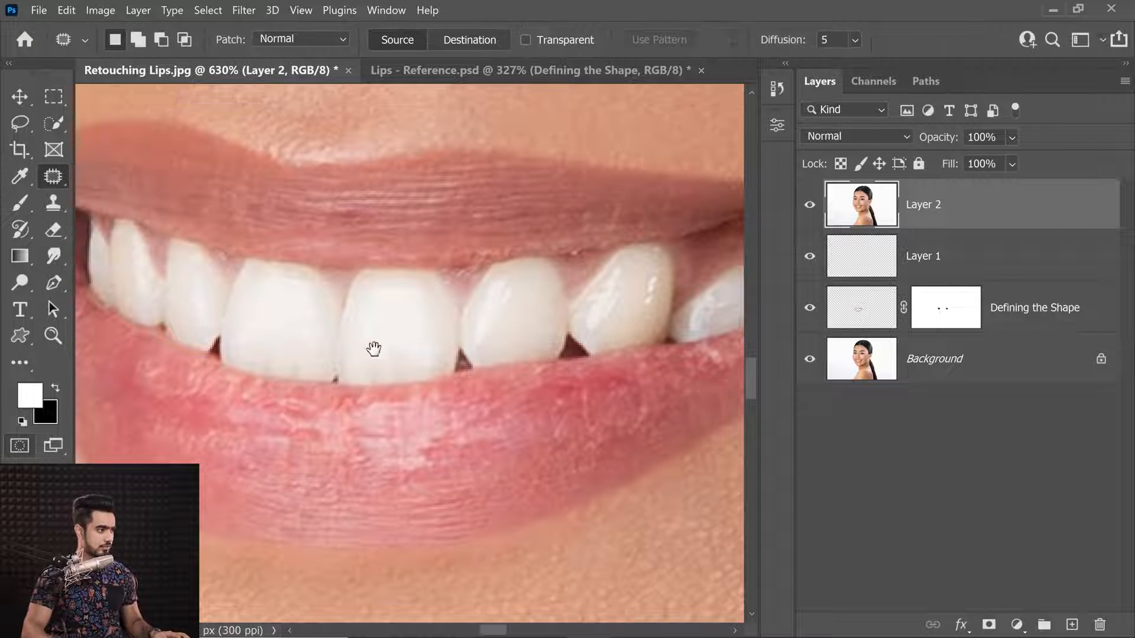
# Patch the dry, flaky areas on the left, centre and right of the lower lip with cleaner lip texture on Layer 2.
pyautogui.moveTo(372, 348); pyautogui.dragTo(380, 393)
pyautogui.moveTo(601, 383); pyautogui.dragTo(639, 398)
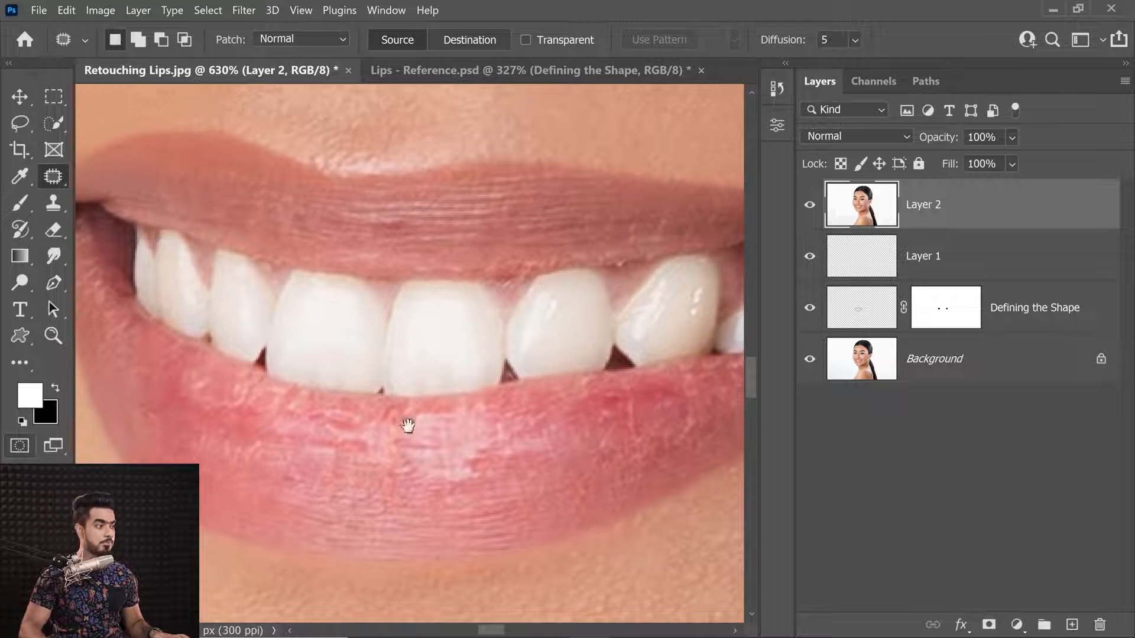
pyautogui.moveTo(408, 423)
pyautogui.mouseDown()
pyautogui.moveTo(433, 356)
pyautogui.moveTo(408, 415)
pyautogui.moveTo(426, 415)
pyautogui.moveTo(436, 434)
pyautogui.moveTo(450, 428)
pyautogui.moveTo(440, 379)
pyautogui.moveTo(498, 396)
pyautogui.mouseUp()
pyautogui.hotkey('ctrl', 'd')
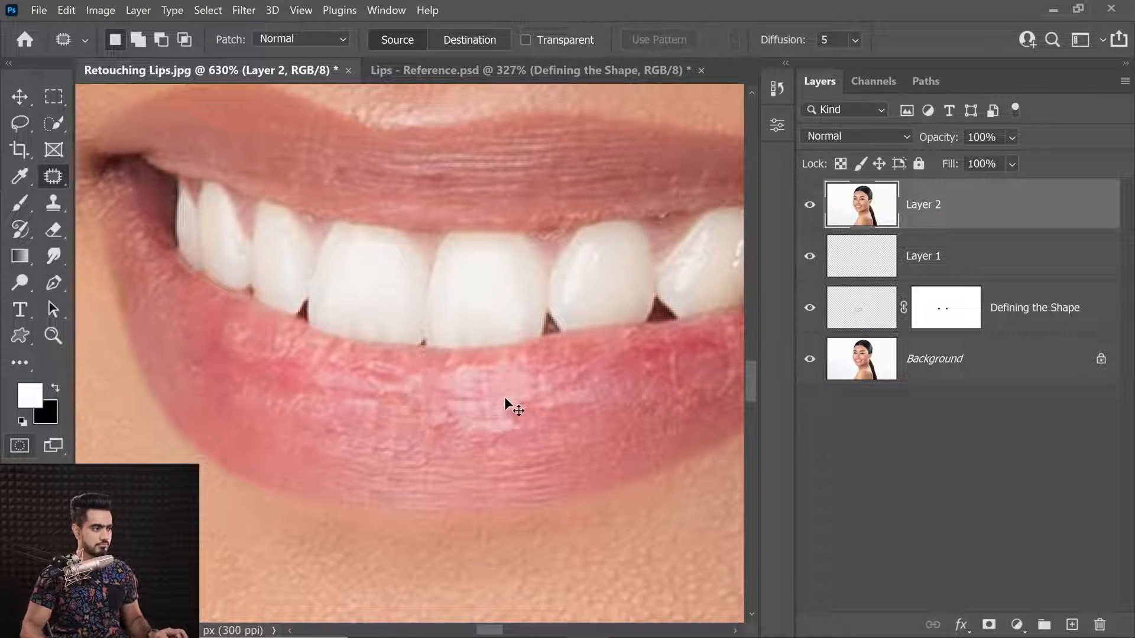
pyautogui.moveTo(409, 375); pyautogui.dragTo(431, 413)
pyautogui.moveTo(325, 373)
pyautogui.mouseDown()
pyautogui.moveTo(344, 372)
pyautogui.moveTo(324, 357)
pyautogui.moveTo(307, 391)
pyautogui.moveTo(290, 362)
pyautogui.moveTo(303, 352)
pyautogui.moveTo(195, 324)
pyautogui.mouseUp()
pyautogui.moveTo(446, 431)
pyautogui.mouseDown()
pyautogui.moveTo(397, 299)
pyautogui.moveTo(446, 360)
pyautogui.mouseUp()
pyautogui.moveTo(404, 307); pyautogui.dragTo(358, 345)
pyautogui.moveTo(379, 326); pyautogui.dragTo(325, 300)
pyautogui.moveTo(236, 367); pyautogui.dragTo(204, 367)
pyautogui.moveTo(485, 359); pyautogui.dragTo(603, 337)
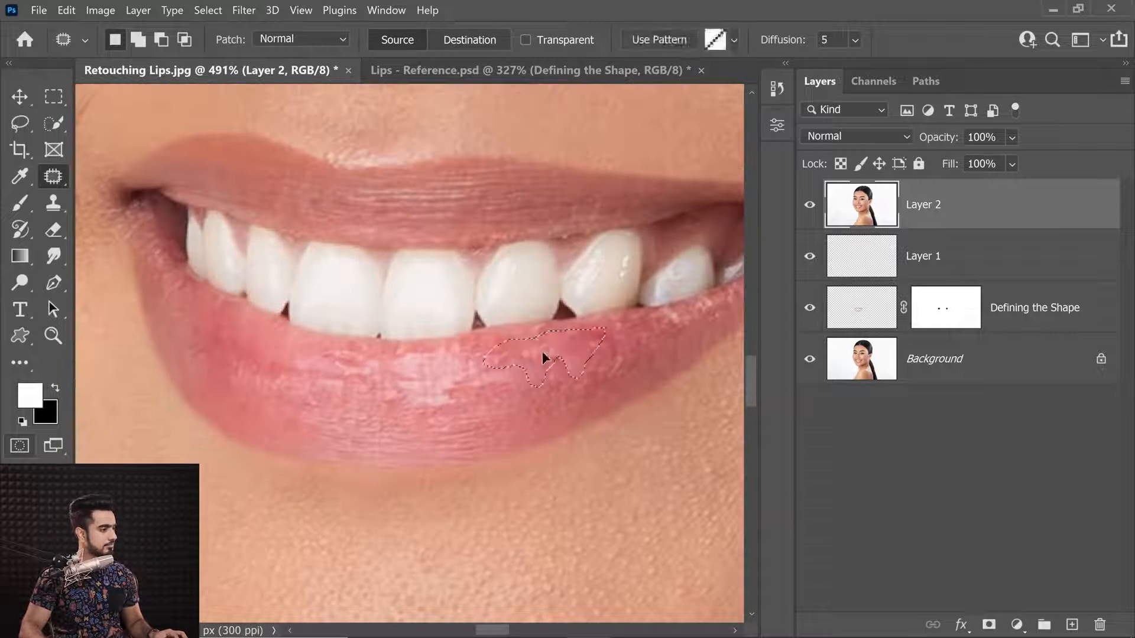
pyautogui.hotkey('ctrl', 'd')
# Patch the remaining rough texture along the lower lip's centre and right side, then clear the selection.
pyautogui.scroll(4, 473, 284)
pyautogui.moveTo(468, 292); pyautogui.dragTo(468, 318)
pyautogui.moveTo(616, 276); pyautogui.dragTo(506, 331)
pyautogui.scroll(-3, 473, 354)
pyautogui.moveTo(424, 454)
pyautogui.mouseDown()
pyautogui.moveTo(434, 466)
pyautogui.moveTo(436, 441)
pyautogui.mouseUp()
pyautogui.moveTo(433, 384); pyautogui.dragTo(437, 397)
pyautogui.hotkey('ctrl', 'd')
pyautogui.moveTo(650, 367); pyautogui.dragTo(465, 432)
pyautogui.moveTo(601, 419); pyautogui.dragTo(459, 428)
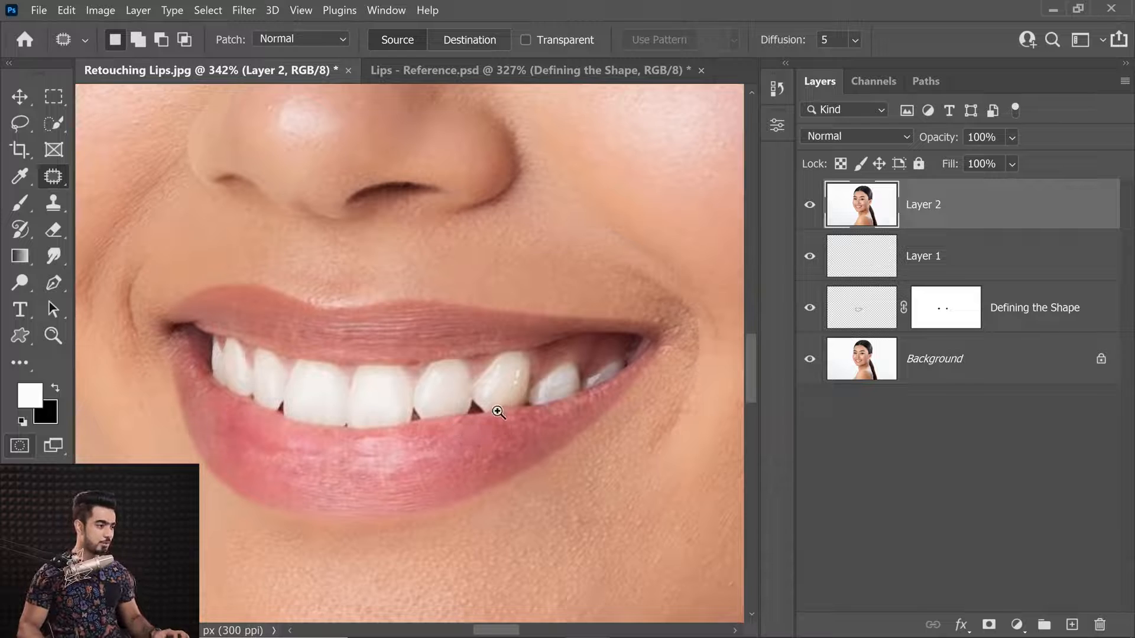
# Compare the lower lip before and after patching by toggling Layer 2's visibility.
pyautogui.scroll(-3, 498, 412)
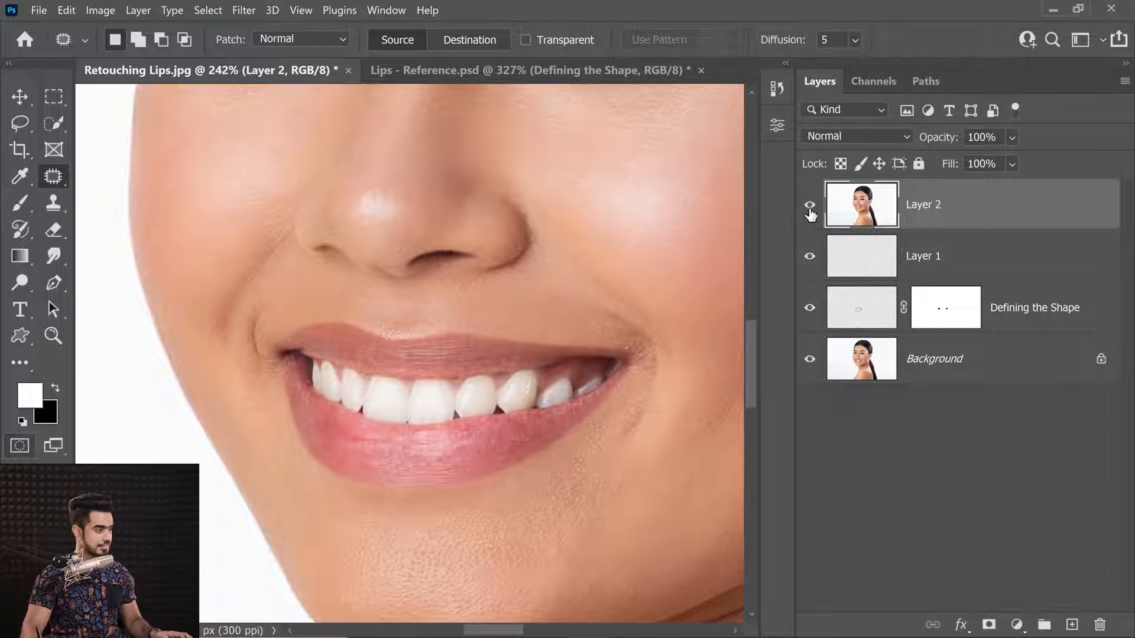
pyautogui.click(810, 206)
pyautogui.click(810, 206)
pyautogui.click(810, 205)
pyautogui.click(810, 206)
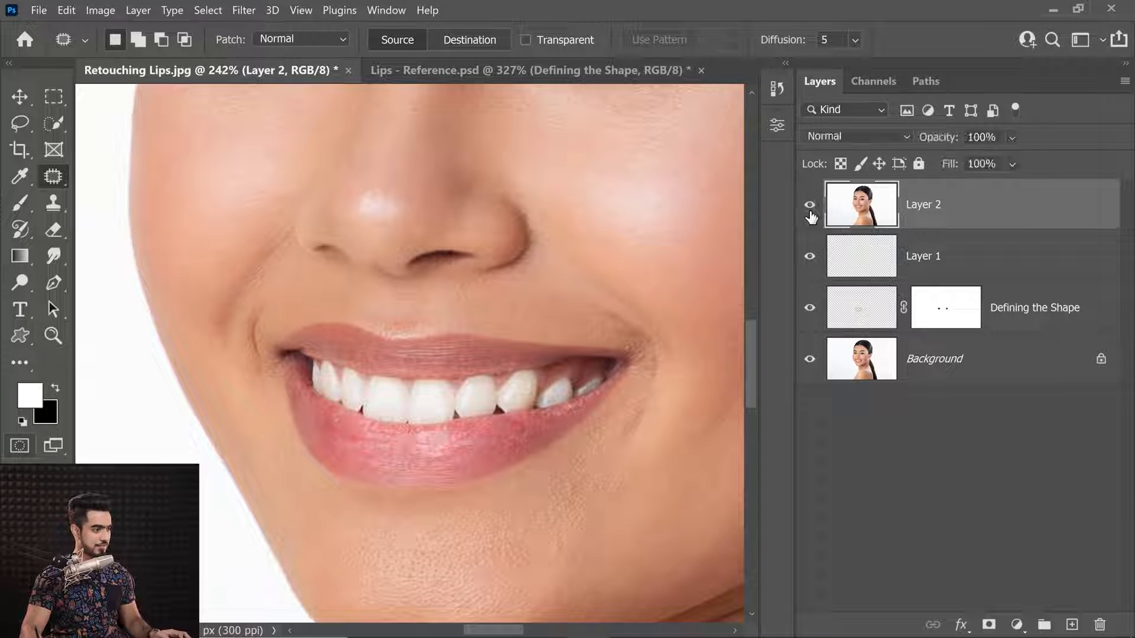
pyautogui.click(809, 213)
pyautogui.click(809, 213)
pyautogui.click(809, 214)
pyautogui.click(808, 215)
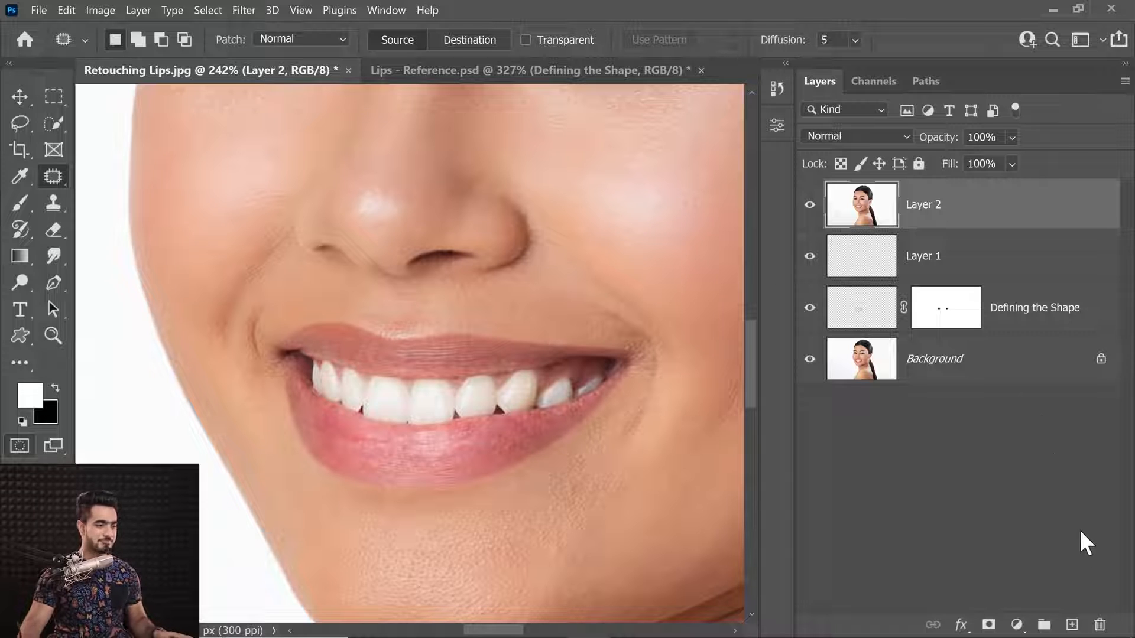
# Add a new empty layer above Layer 2 and set its blend mode to Soft Light.
pyautogui.click(1071, 625)
pyautogui.click(890, 137)
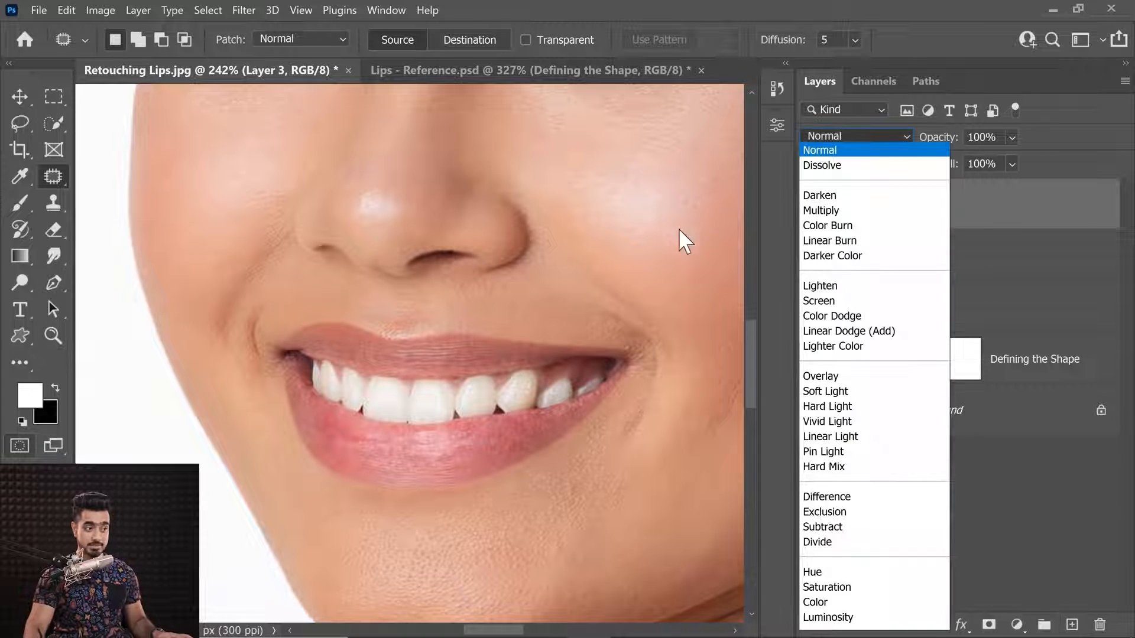
pyautogui.click(847, 393)
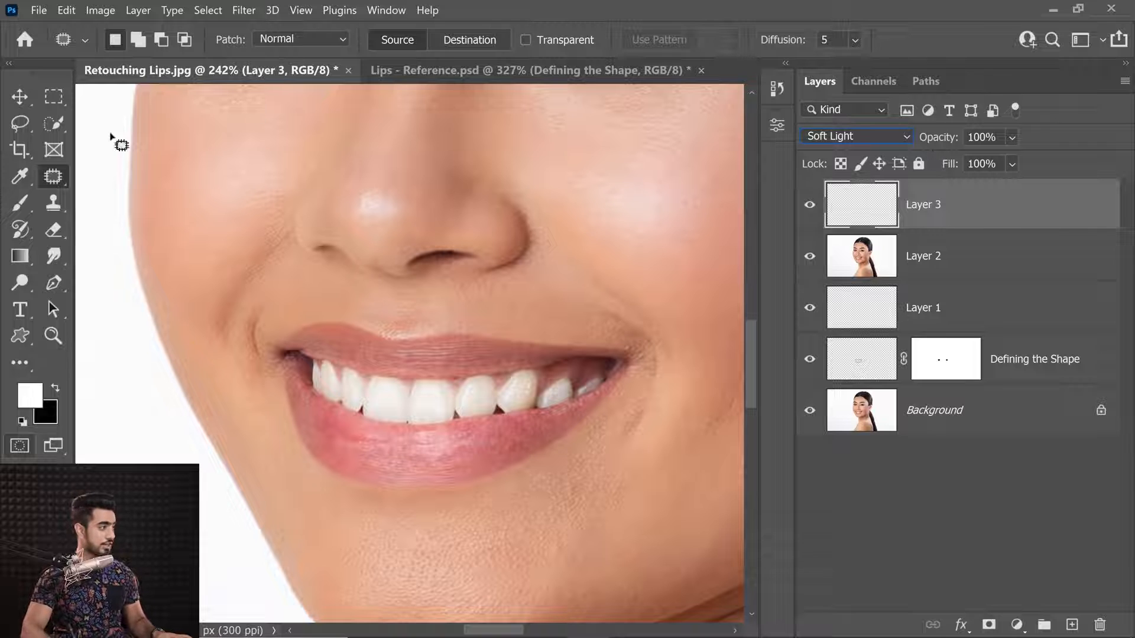
# Activate the Brush with white, shrink it from size 100 to 30 or smaller, and set the flow to 2%.
pyautogui.click(20, 202)
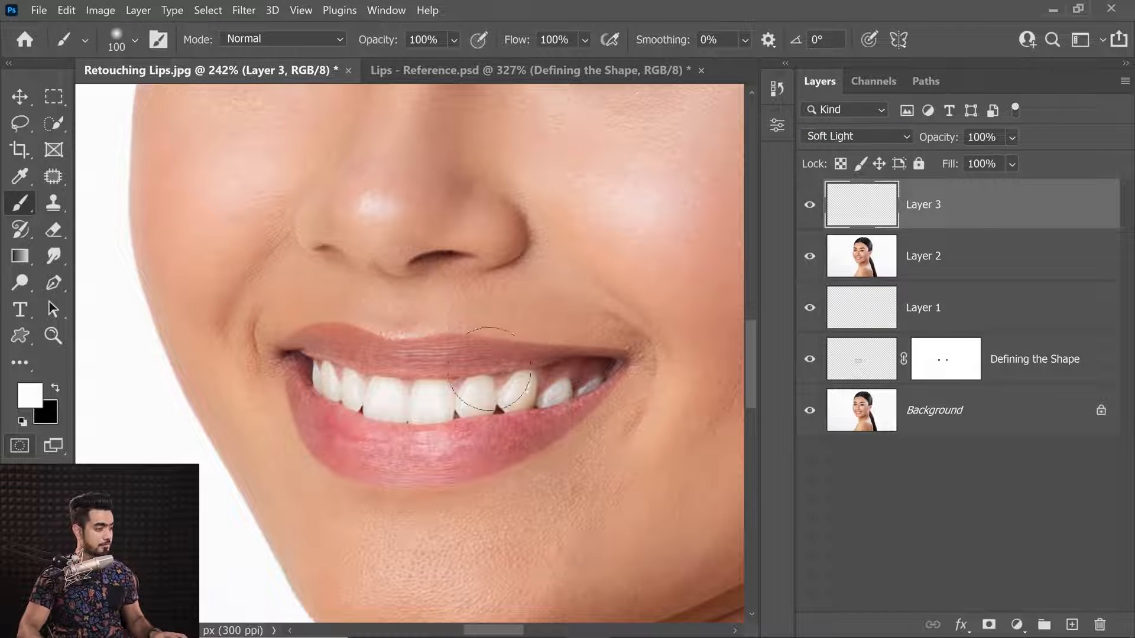
pyautogui.press('[')
pyautogui.press('[')
pyautogui.press('[')
pyautogui.press('[')
pyautogui.press('[')
pyautogui.press('[')
pyautogui.press('[')
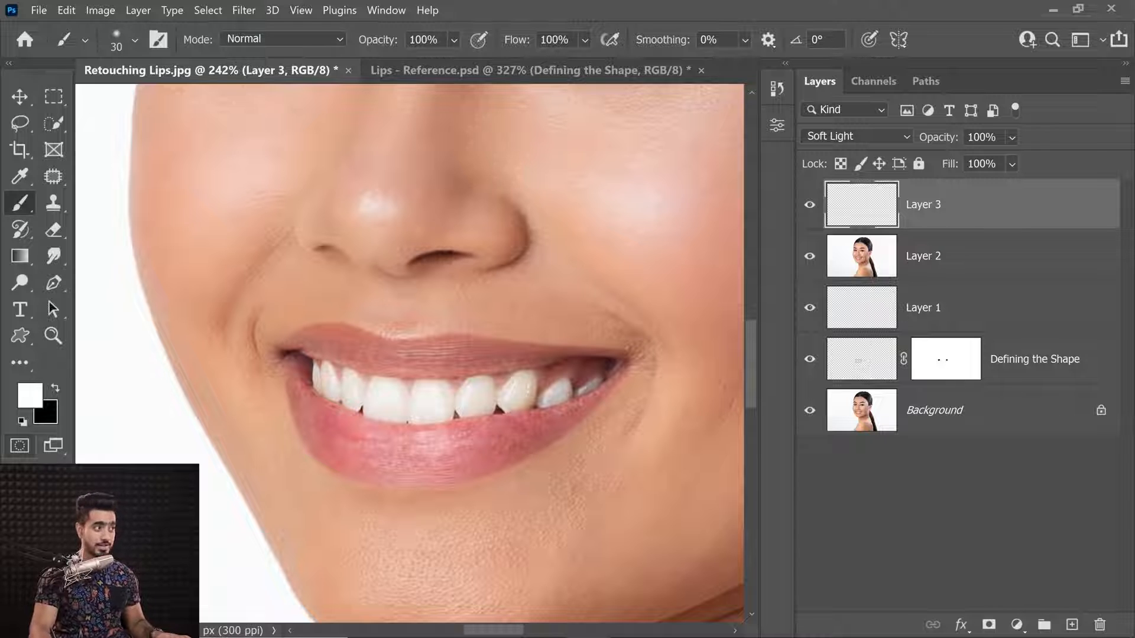
pyautogui.write('2')
pyautogui.press('Return')
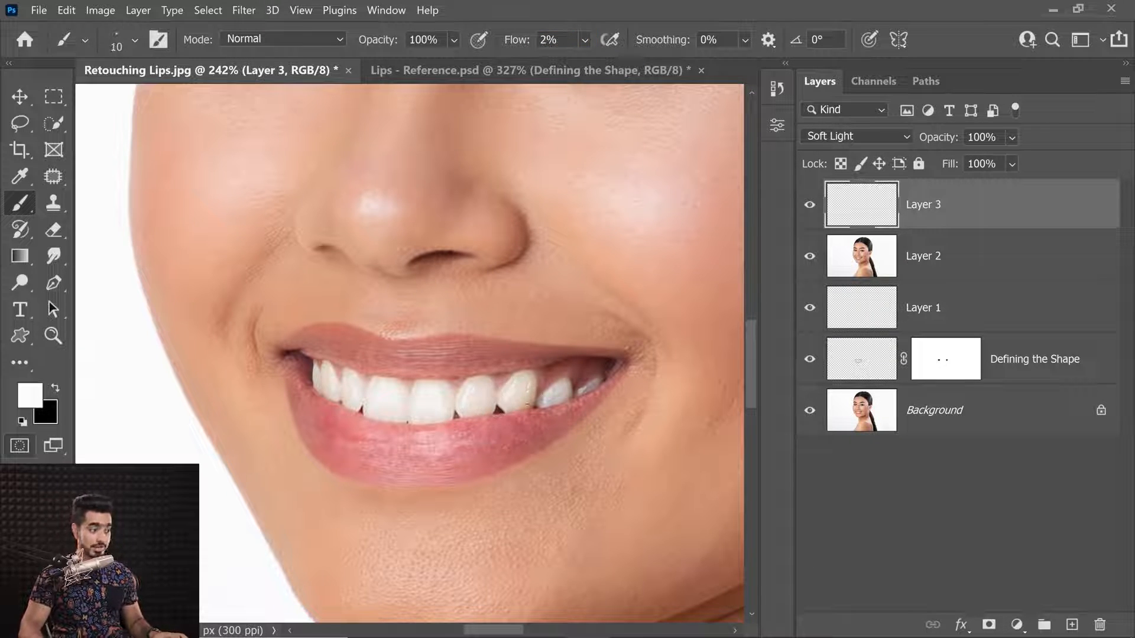
# Paint soft white highlights on the lower lip with brush sizes between 7 and 10, and compare by toggling Layer 3's visibility.
pyautogui.moveTo(515, 427); pyautogui.dragTo(567, 424)
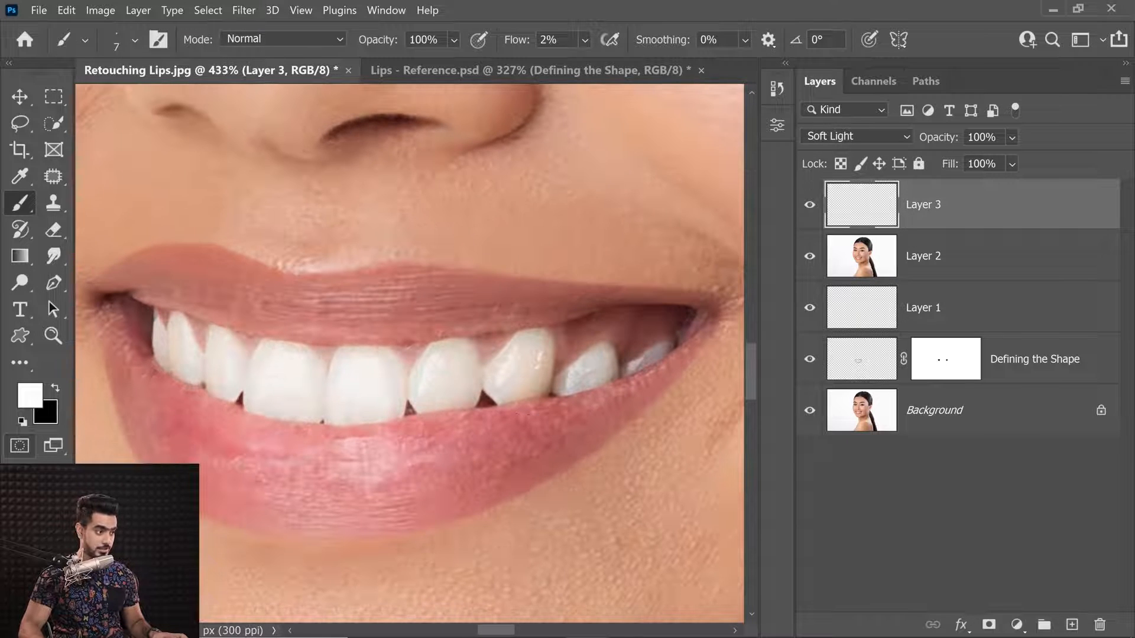
pyautogui.press(']')
pyautogui.press(']')
pyautogui.hotkey('ctrl', '-')
pyautogui.hotkey('ctrl', '-')
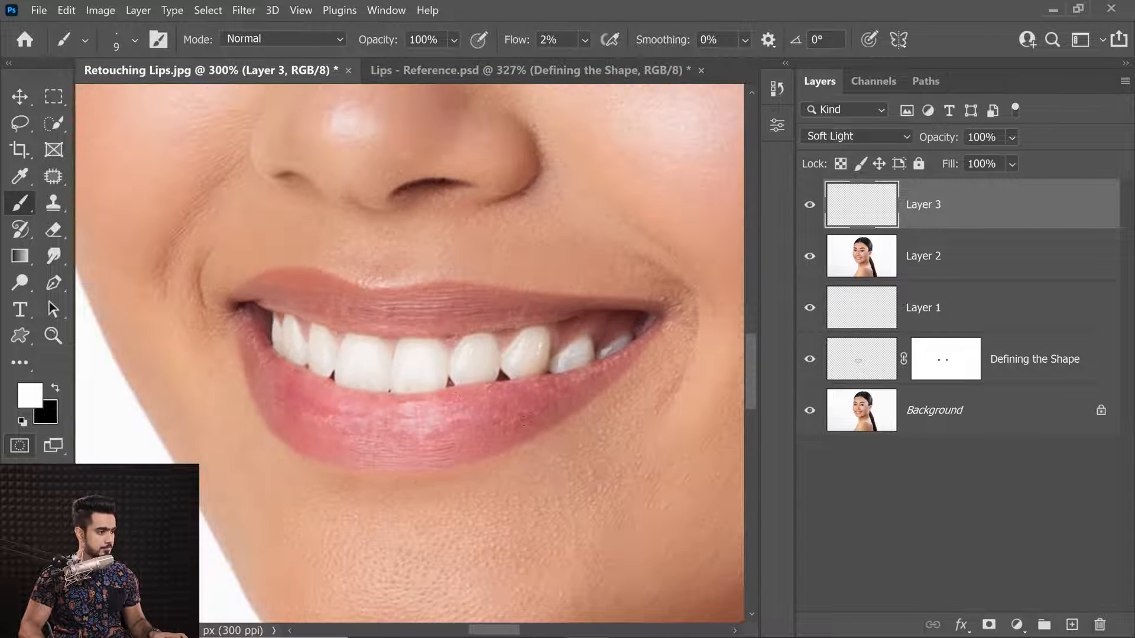
pyautogui.press(']')
pyautogui.press(']')
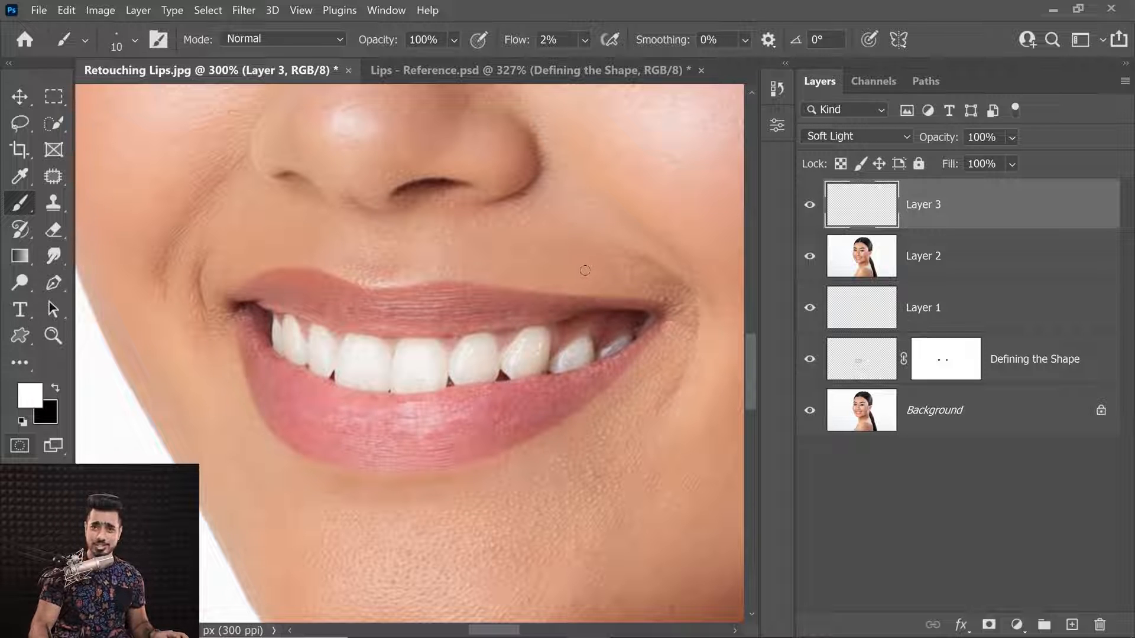
pyautogui.click(810, 207)
pyautogui.click(810, 212)
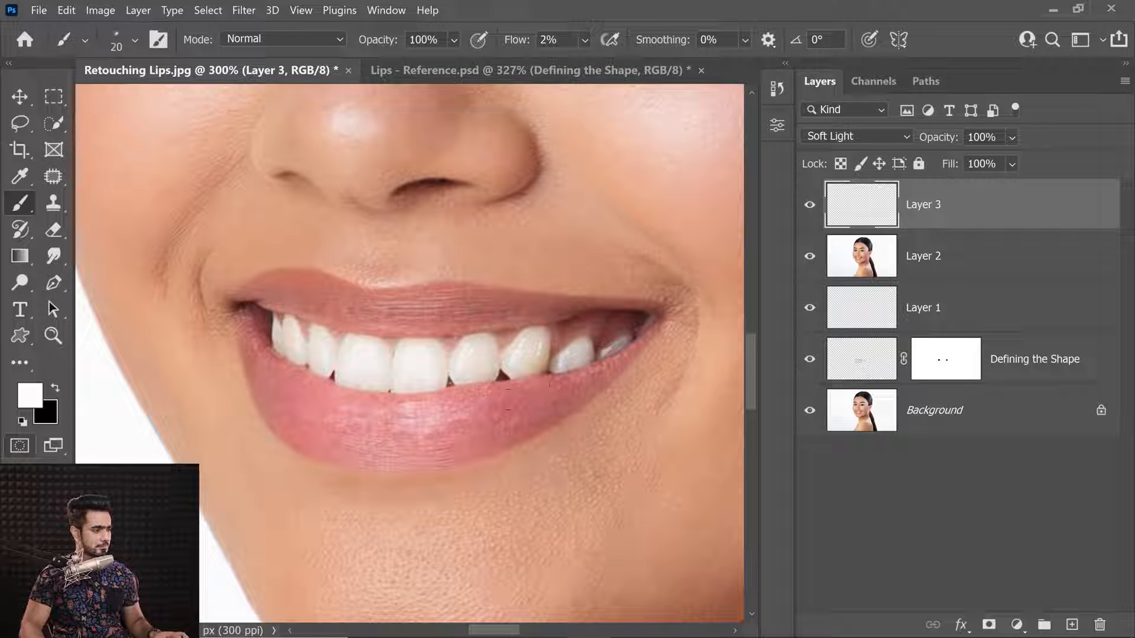
# Rename Layer 3 as D&B.
pyautogui.doubleClick(941, 216)
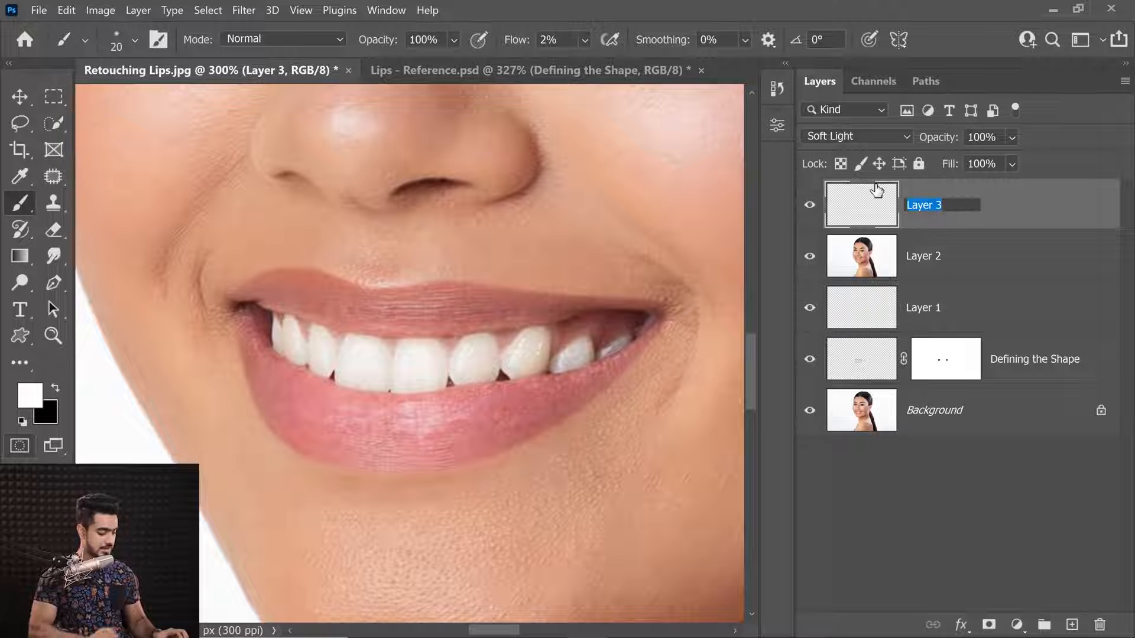
pyautogui.write('D&B')
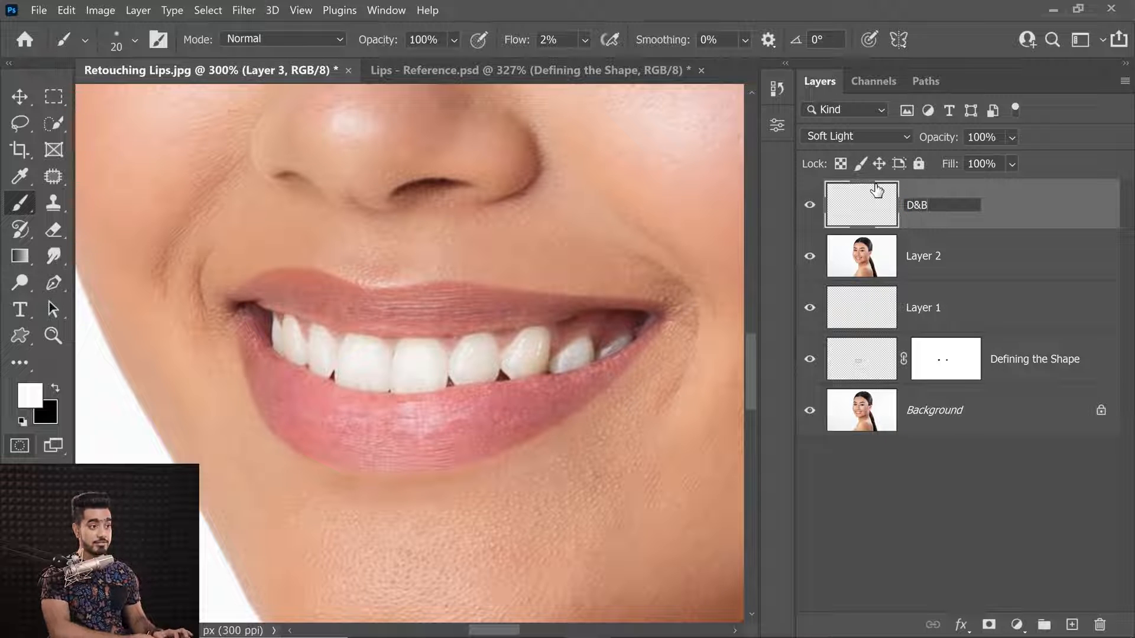
pyautogui.press('Return')
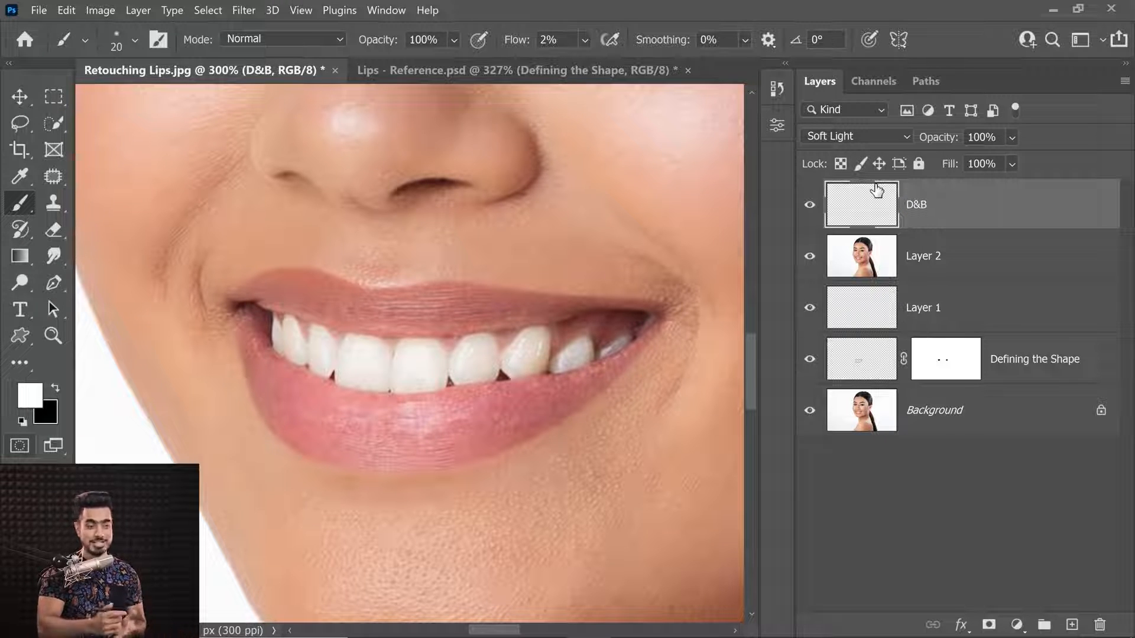
# Rename Layer 2 as Patching and delete Layer 1.
pyautogui.doubleClick(926, 256)
pyautogui.write('Patching')
pyautogui.click(940, 323)
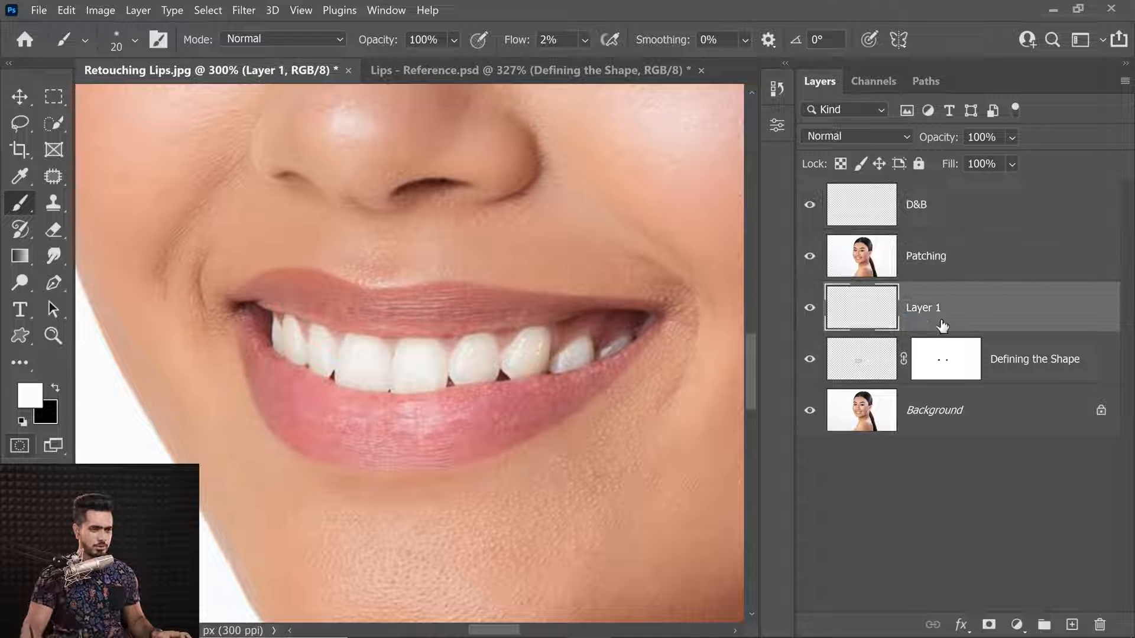
pyautogui.moveTo(838, 315); pyautogui.dragTo(1100, 625)
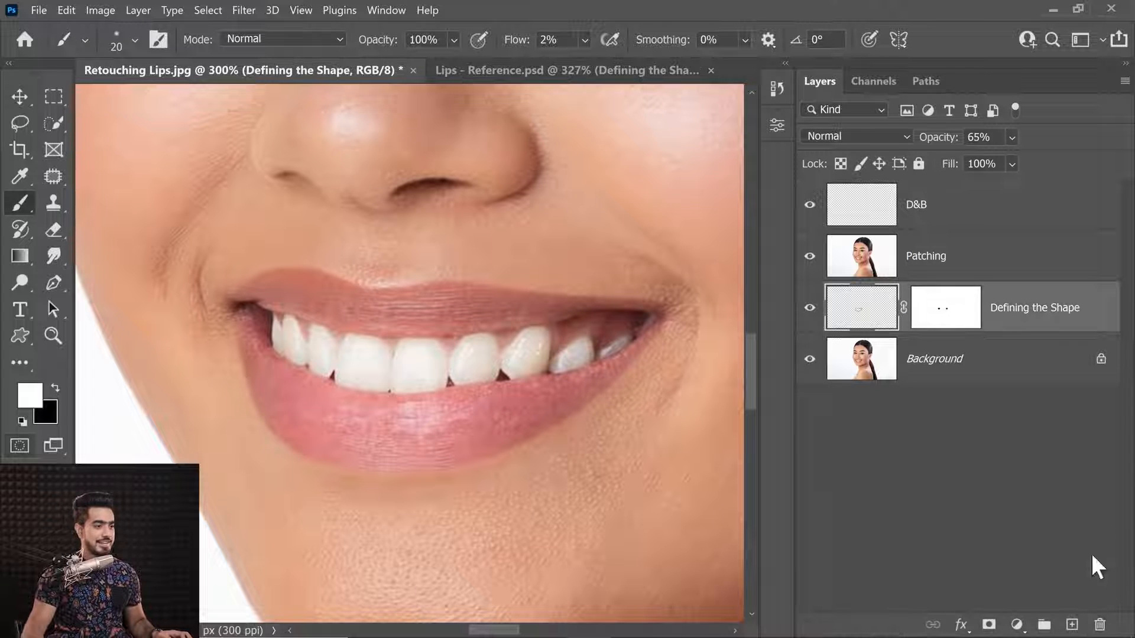
# Add a Hue/Saturation adjustment layer above D&B and target the Reds by sampling the lower lip with on-image adjustment.
pyautogui.click(913, 224)
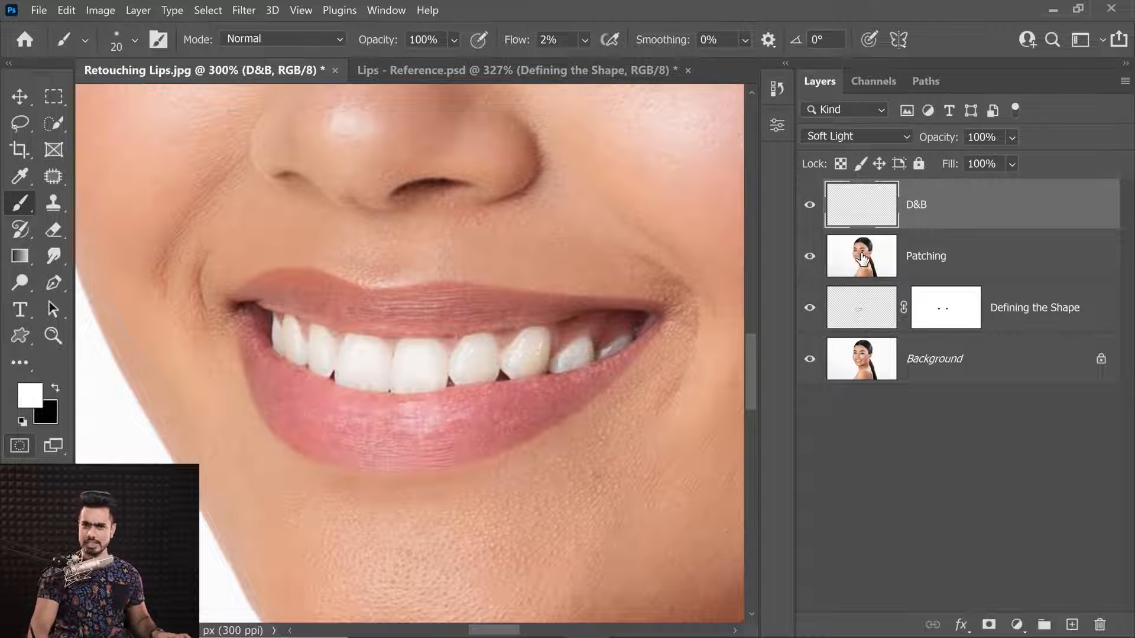
pyautogui.click(1014, 625)
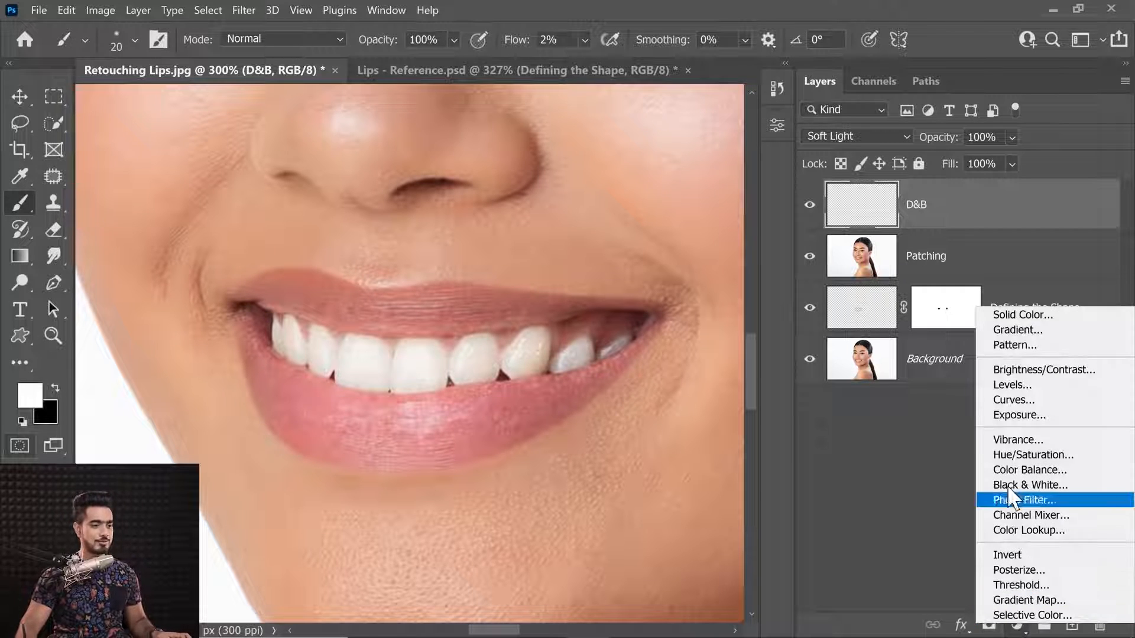
pyautogui.click(1018, 454)
pyautogui.moveTo(423, 322); pyautogui.dragTo(358, 329)
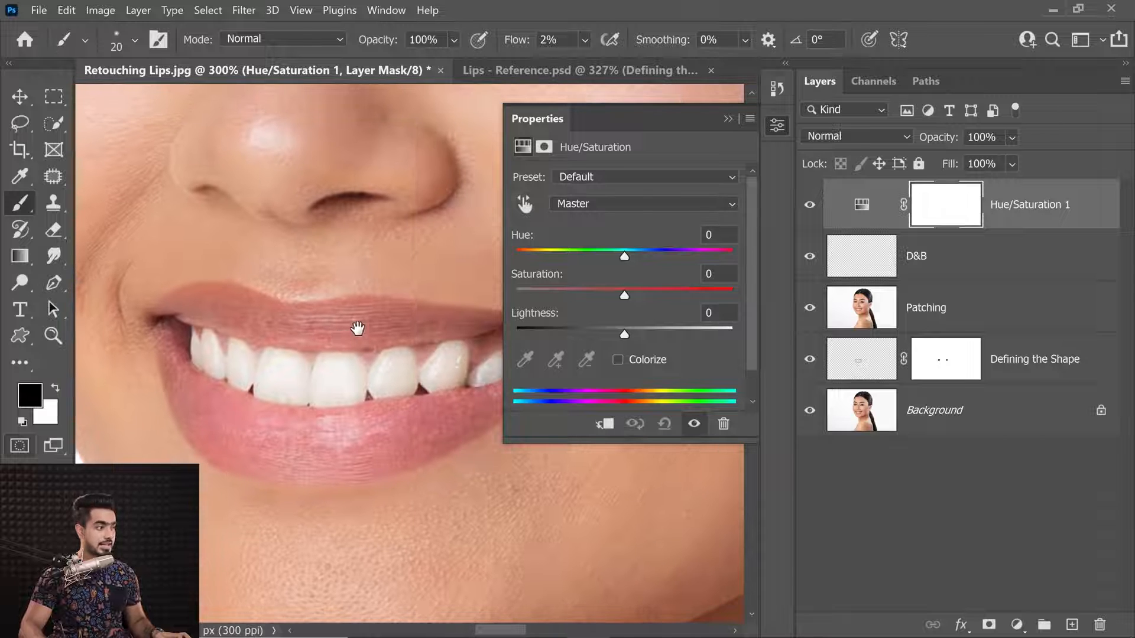
pyautogui.click(524, 204)
pyautogui.moveTo(379, 438); pyautogui.dragTo(377, 438)
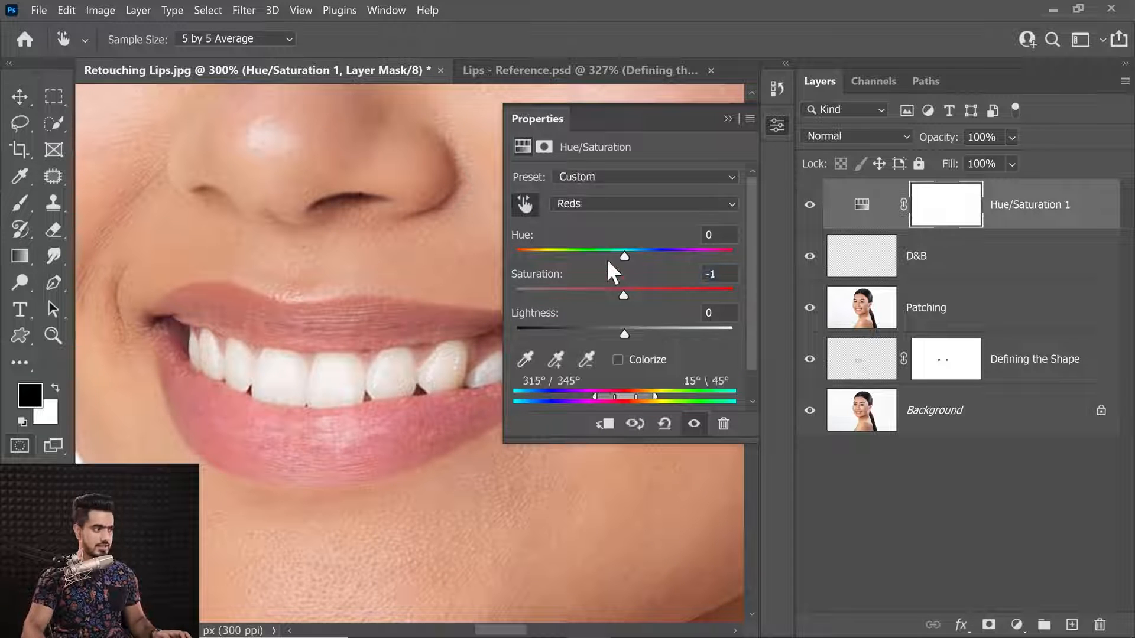
# Set the Reds' hue to +180 and saturation to +100, and narrow their color range to 348°/354° and 7°\12°.
pyautogui.moveTo(624, 256); pyautogui.dragTo(732, 256)
pyautogui.moveTo(656, 291); pyautogui.dragTo(737, 285)
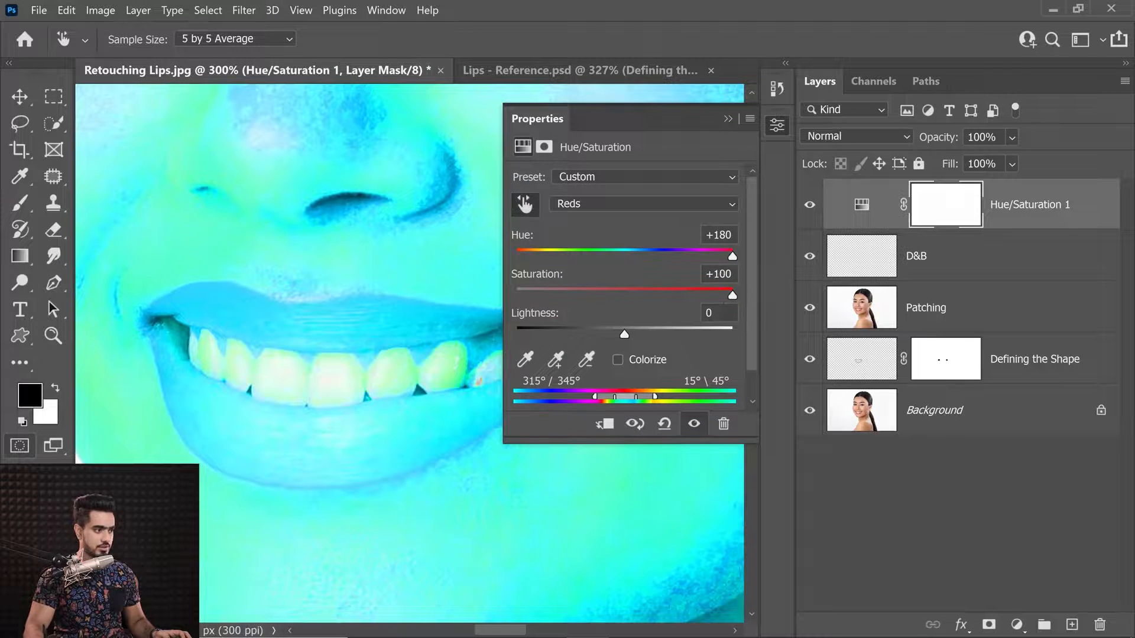
pyautogui.moveTo(633, 442); pyautogui.dragTo(633, 505)
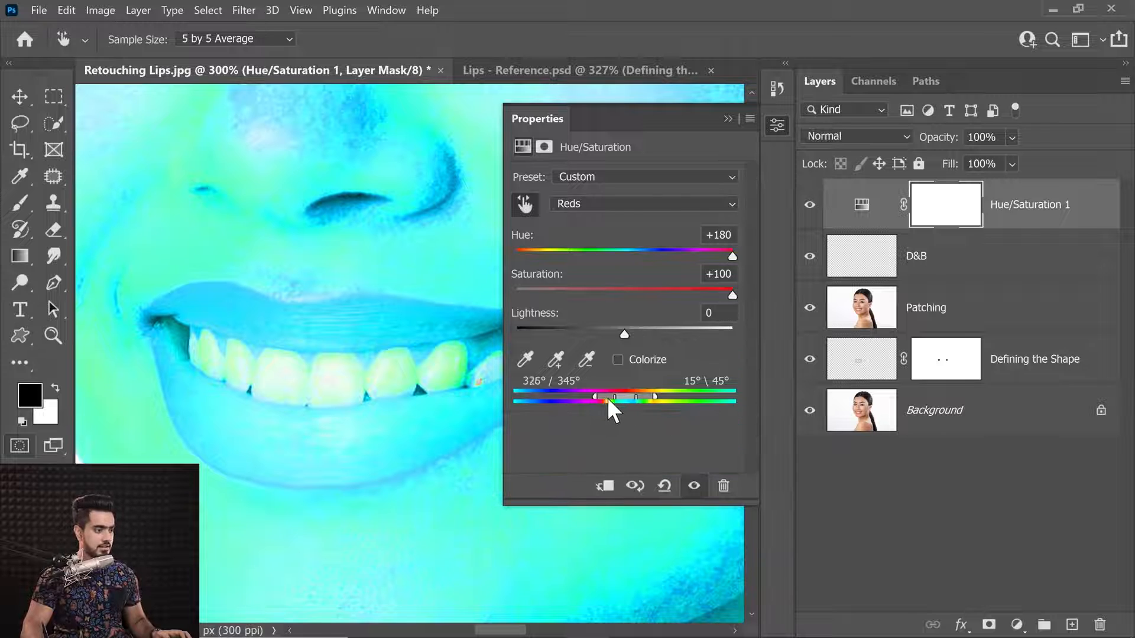
pyautogui.moveTo(653, 396); pyautogui.dragTo(623, 397)
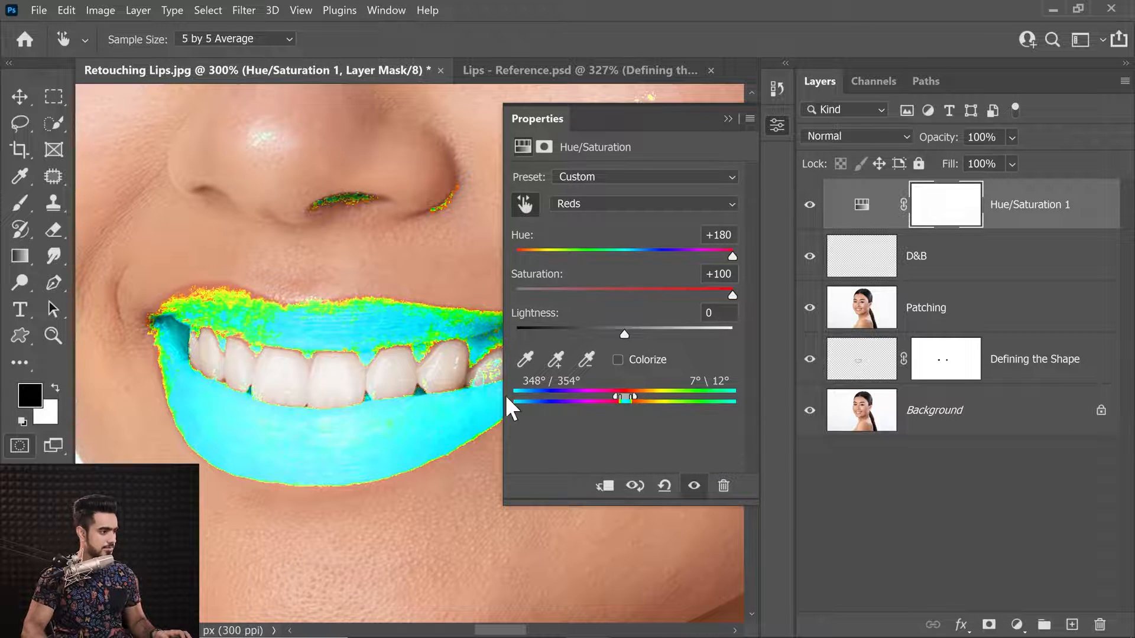
# Refine the Reds range to 347°/352° and 9°\13°, checking the coverage across the lips.
pyautogui.moveTo(504, 395); pyautogui.dragTo(274, 402)
pyautogui.moveTo(330, 486); pyautogui.dragTo(431, 600)
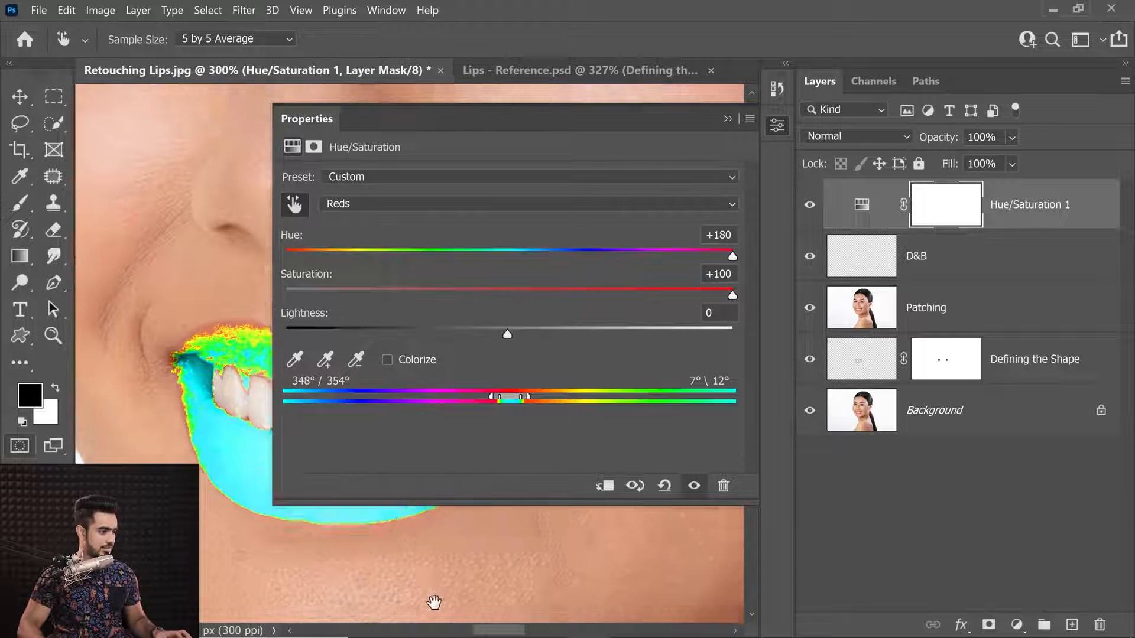
pyautogui.moveTo(512, 551); pyautogui.dragTo(502, 580)
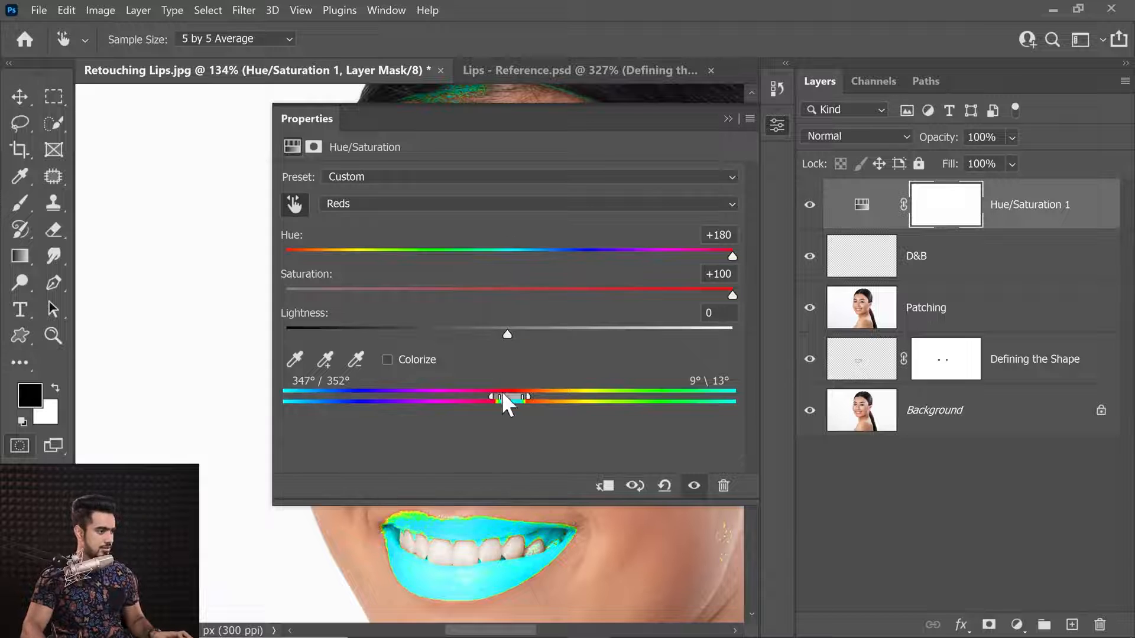
# Extend the orange end of the Reds range to 14°\20° so the whole upper lip is covered.
pyautogui.moveTo(498, 506); pyautogui.dragTo(482, 293)
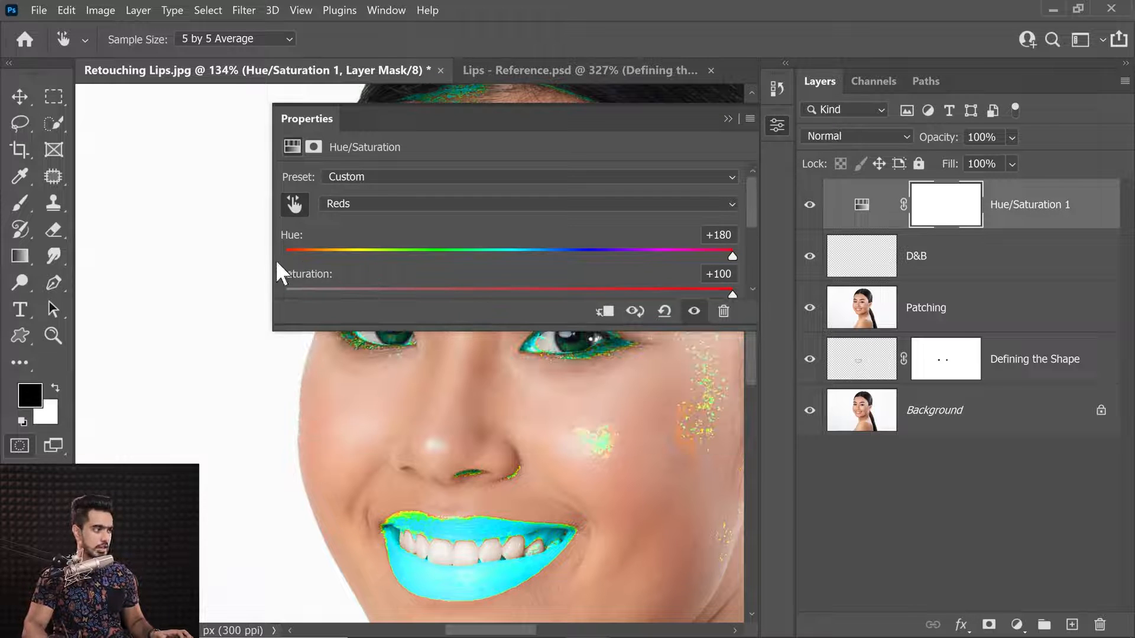
pyautogui.moveTo(271, 258); pyautogui.dragTo(102, 259)
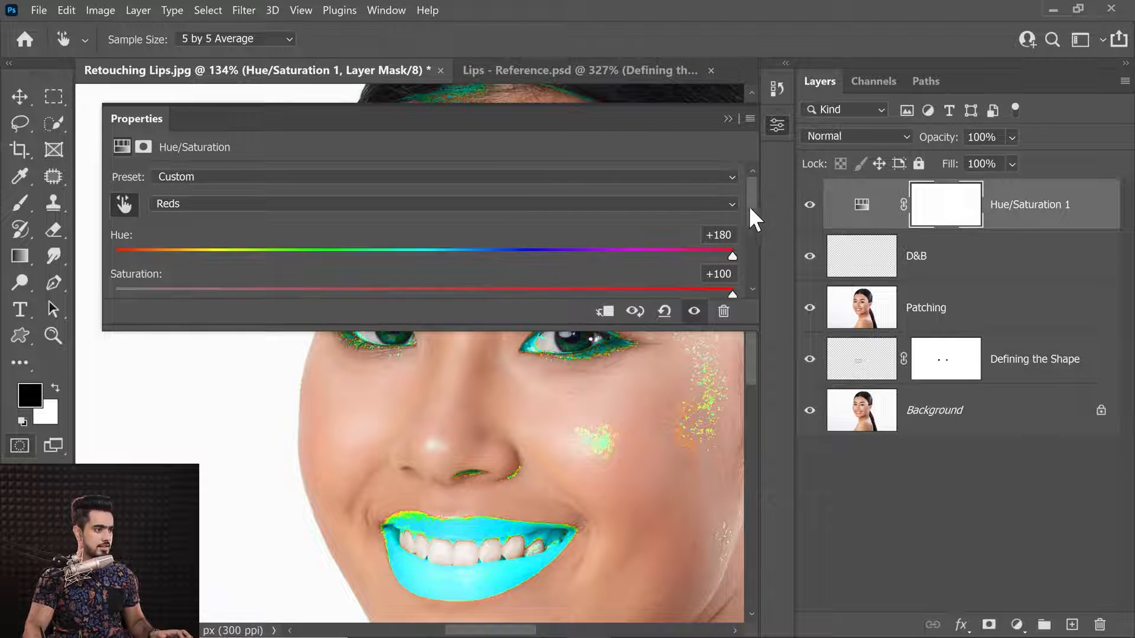
pyautogui.moveTo(750, 205); pyautogui.dragTo(751, 254)
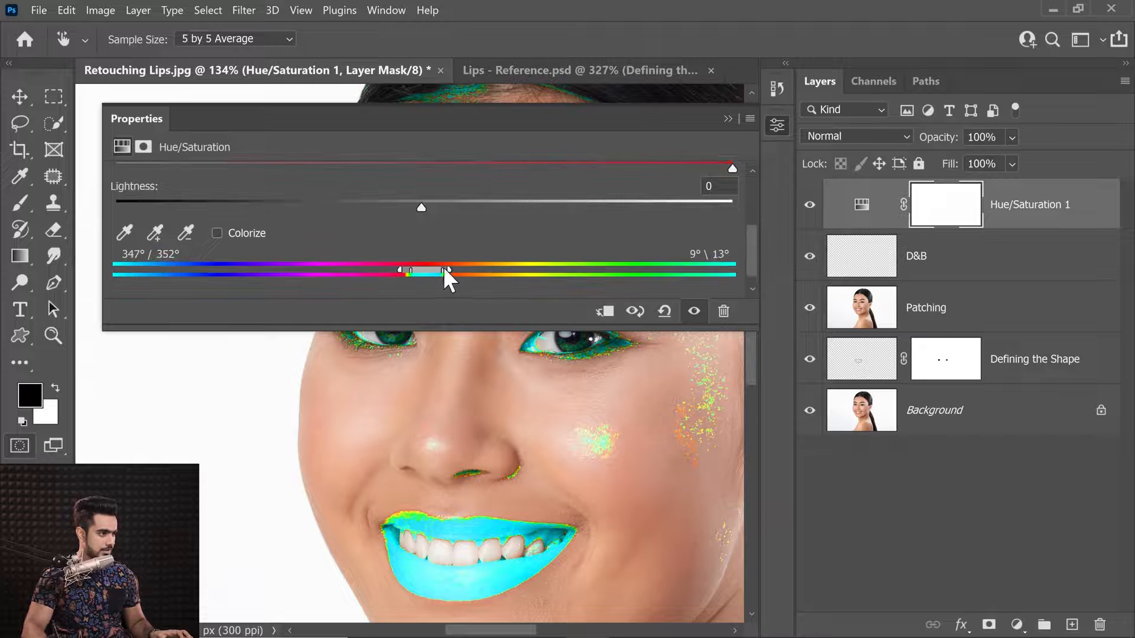
pyautogui.moveTo(444, 269); pyautogui.dragTo(456, 270)
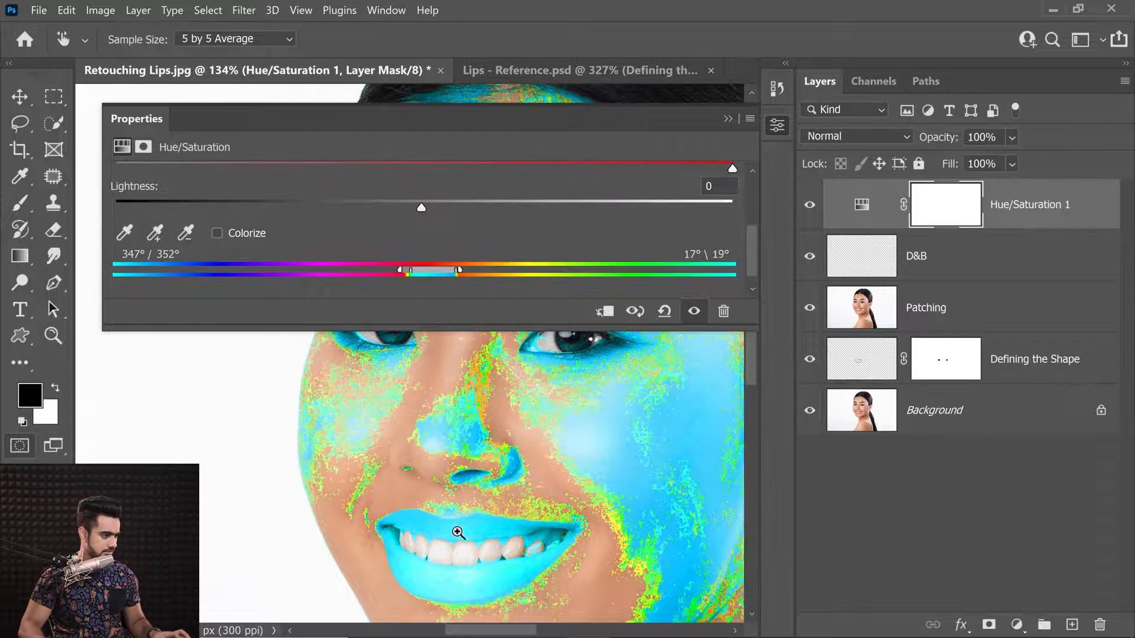
pyautogui.moveTo(458, 533); pyautogui.dragTo(498, 479)
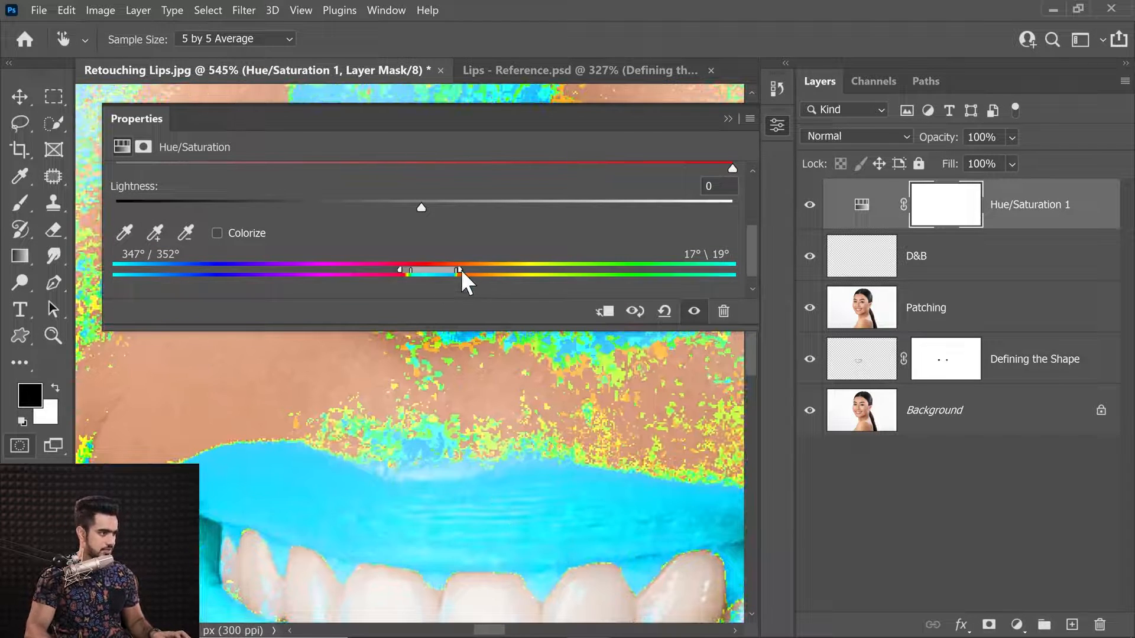
pyautogui.moveTo(459, 269); pyautogui.dragTo(449, 269)
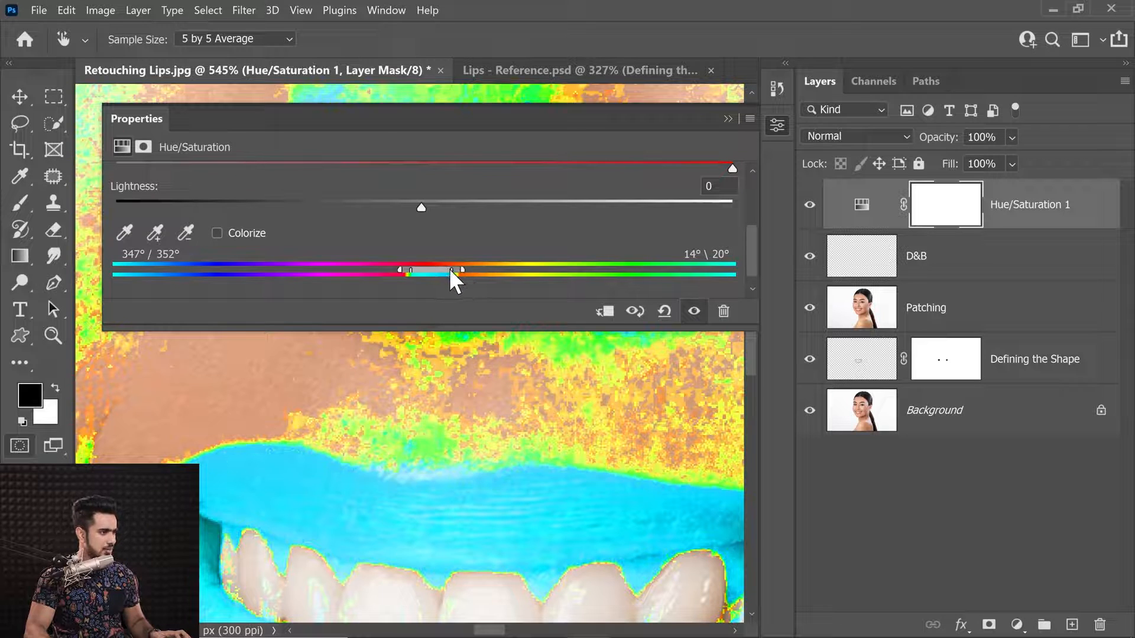
# Extend the magenta end of the Reds range to 335°/348° and check the coverage on the whole face.
pyautogui.moveTo(390, 370); pyautogui.dragTo(381, 373)
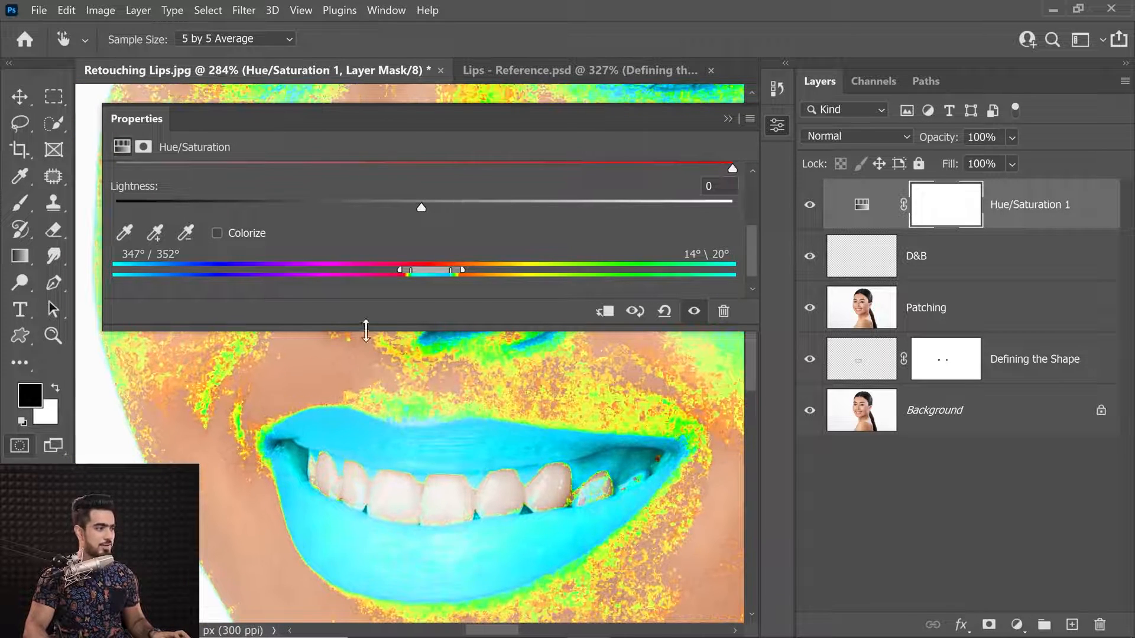
pyautogui.moveTo(411, 269); pyautogui.dragTo(406, 269)
pyautogui.moveTo(102, 269); pyautogui.dragTo(504, 269)
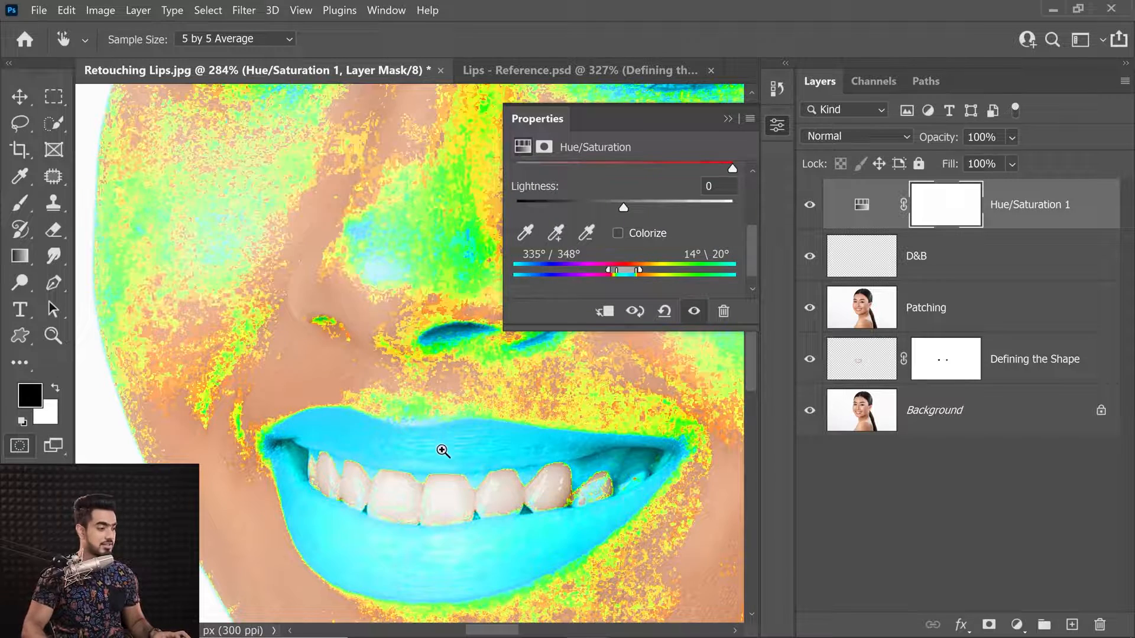
pyautogui.moveTo(441, 450); pyautogui.dragTo(417, 452)
pyautogui.moveTo(414, 408); pyautogui.dragTo(328, 399)
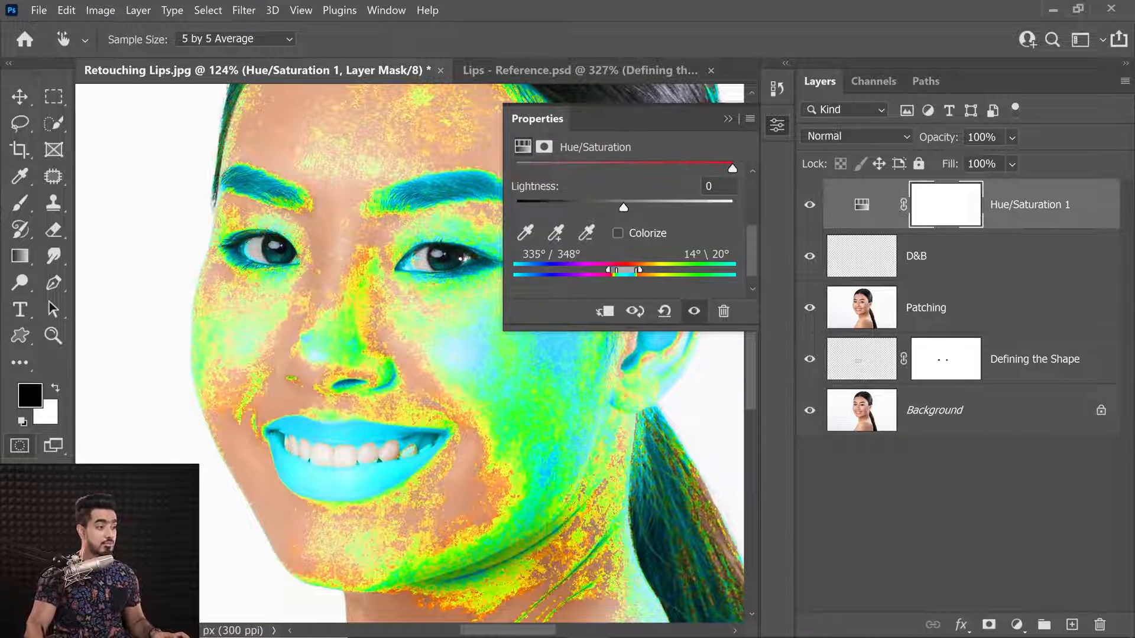
# Reset the Reds' saturation and hue to 0.
pyautogui.moveTo(674, 333); pyautogui.dragTo(674, 422)
pyautogui.moveTo(749, 291); pyautogui.dragTo(756, 227)
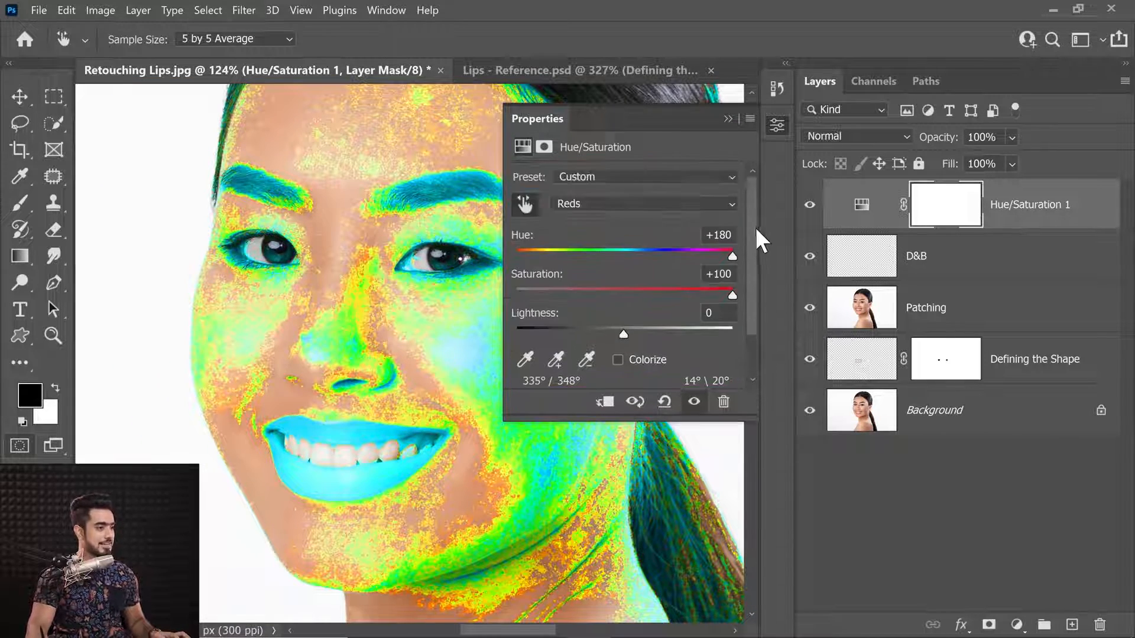
pyautogui.doubleClick(718, 274)
pyautogui.write('0')
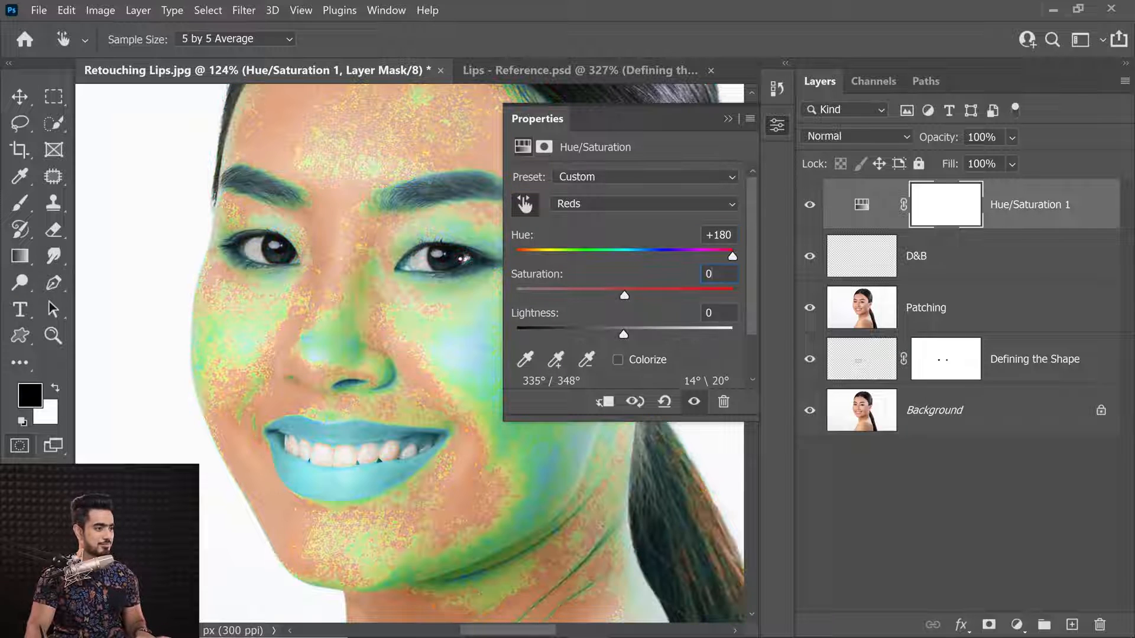
pyautogui.hotkey('shift', 'Tab')
pyautogui.write('0')
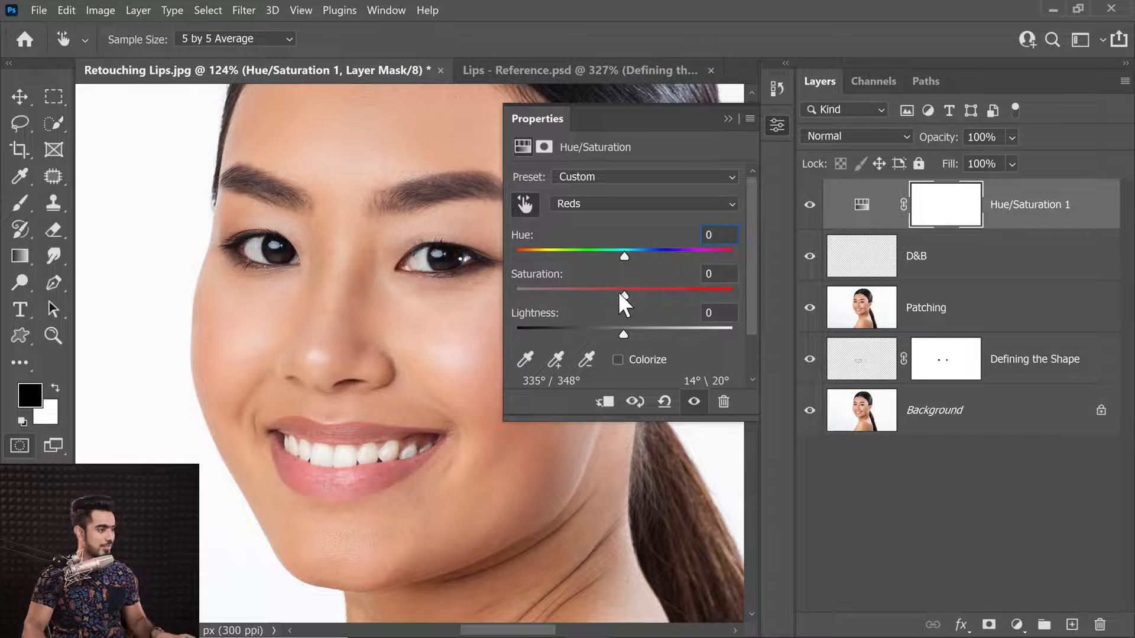
# Darken and enrich the lip color by setting the Reds' lightness to -13 and saturation to +23.
pyautogui.moveTo(623, 335); pyautogui.dragTo(598, 336)
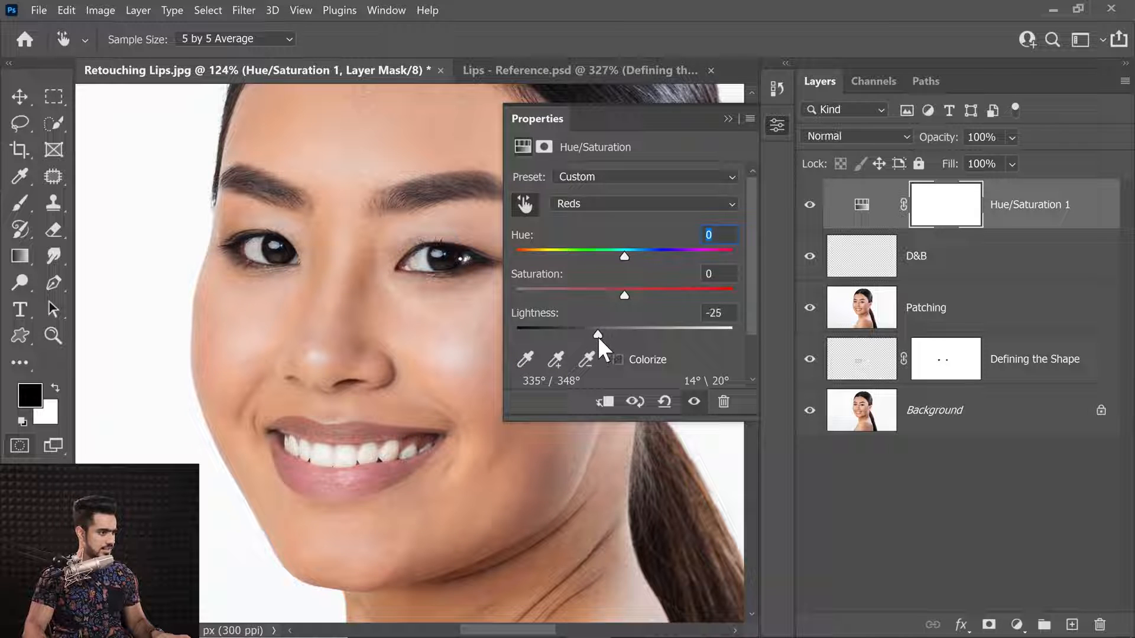
pyautogui.moveTo(625, 294); pyautogui.dragTo(659, 295)
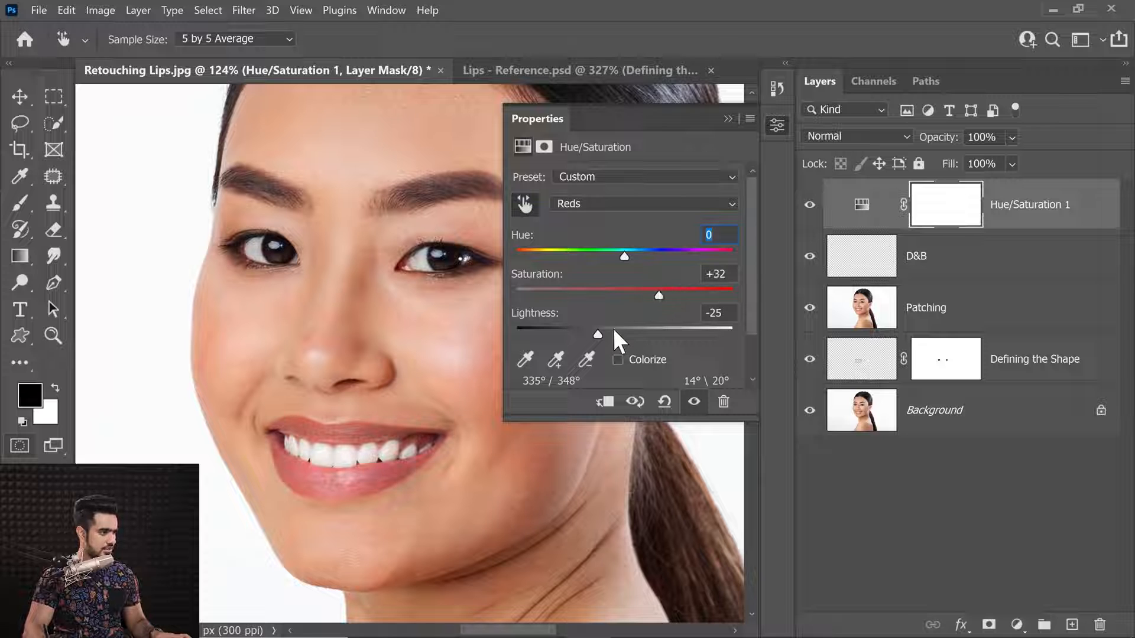
pyautogui.moveTo(598, 334); pyautogui.dragTo(610, 335)
pyautogui.moveTo(658, 291); pyautogui.dragTo(650, 295)
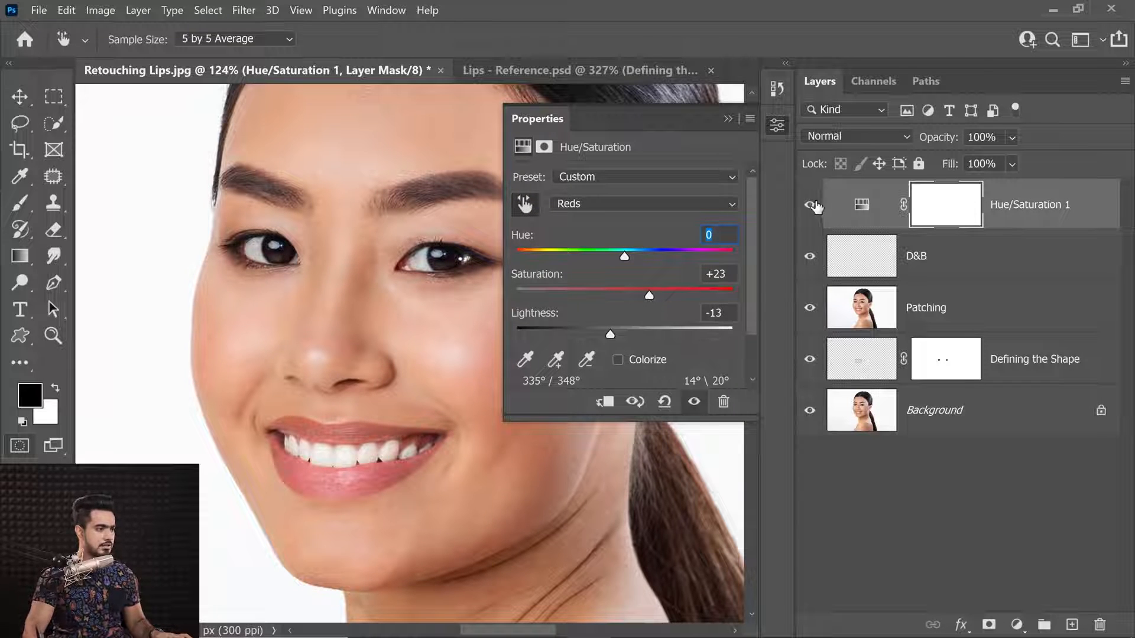
# Load the saved Lips path as a selection and return to the Hue/Saturation 1 layer.
pyautogui.scroll(5, 349, 463)
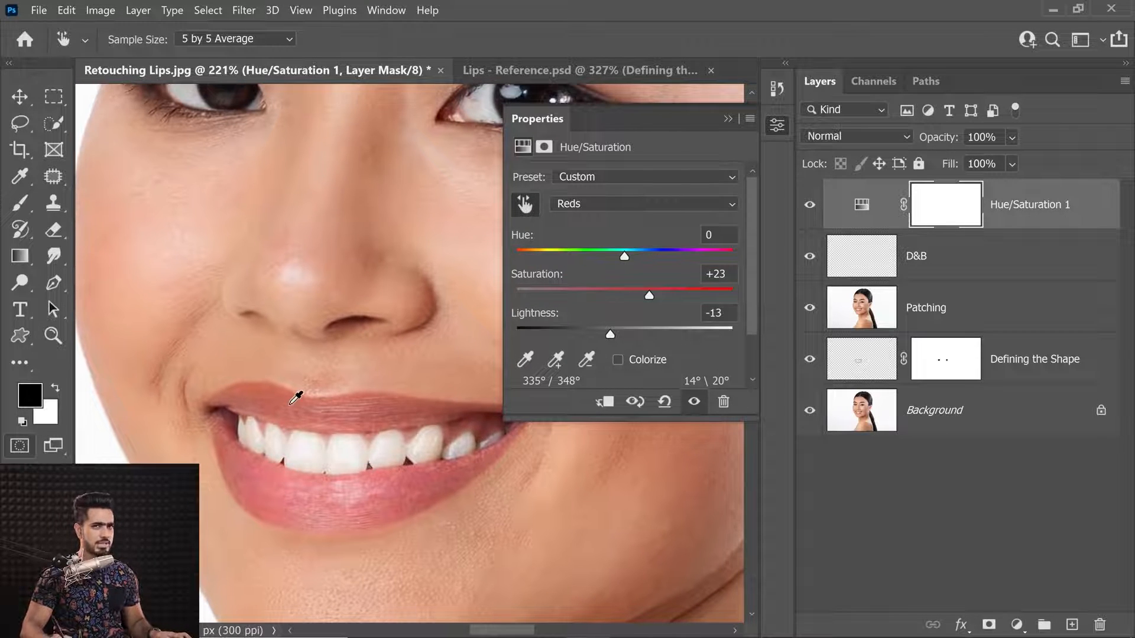
pyautogui.click(927, 81)
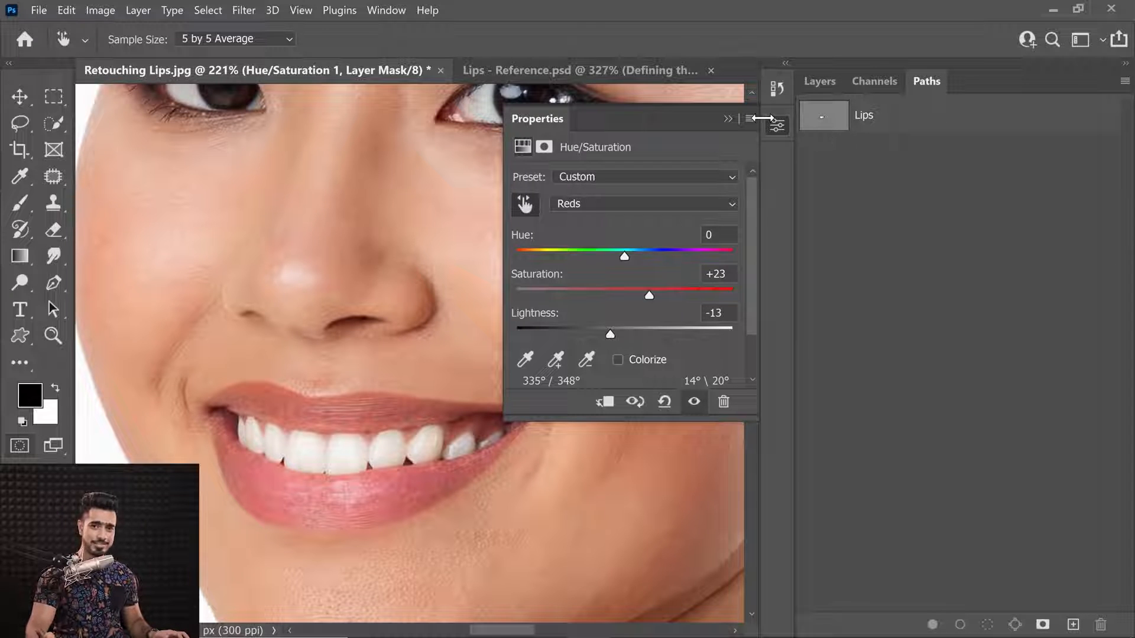
pyautogui.keyDown('ctrl'); pyautogui.click(828, 123); pyautogui.keyUp('ctrl')
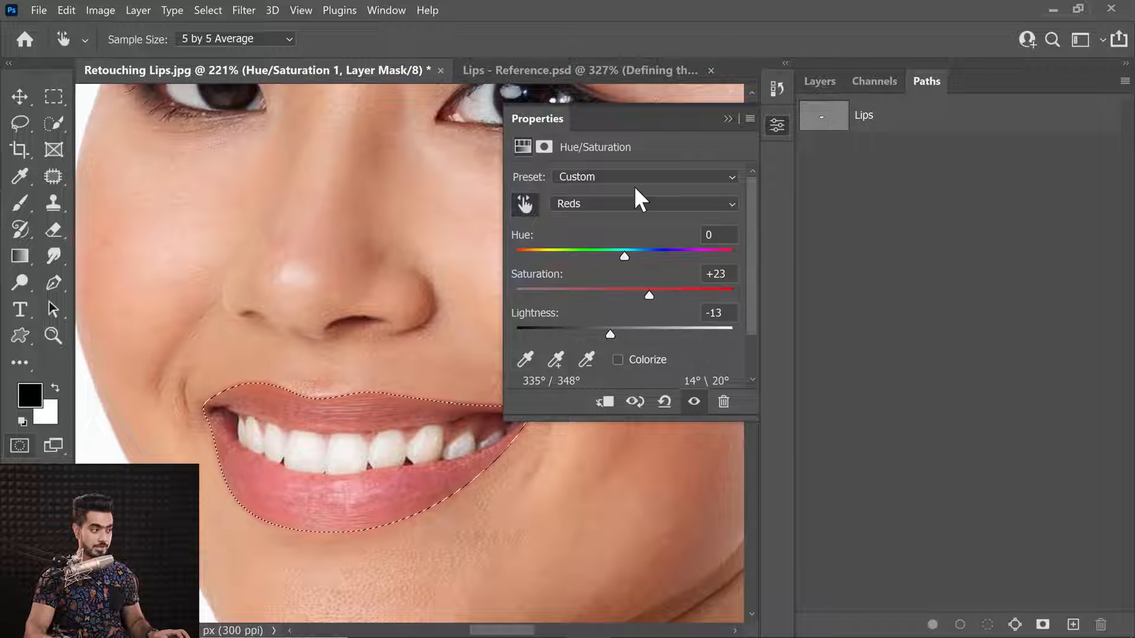
pyautogui.click(817, 81)
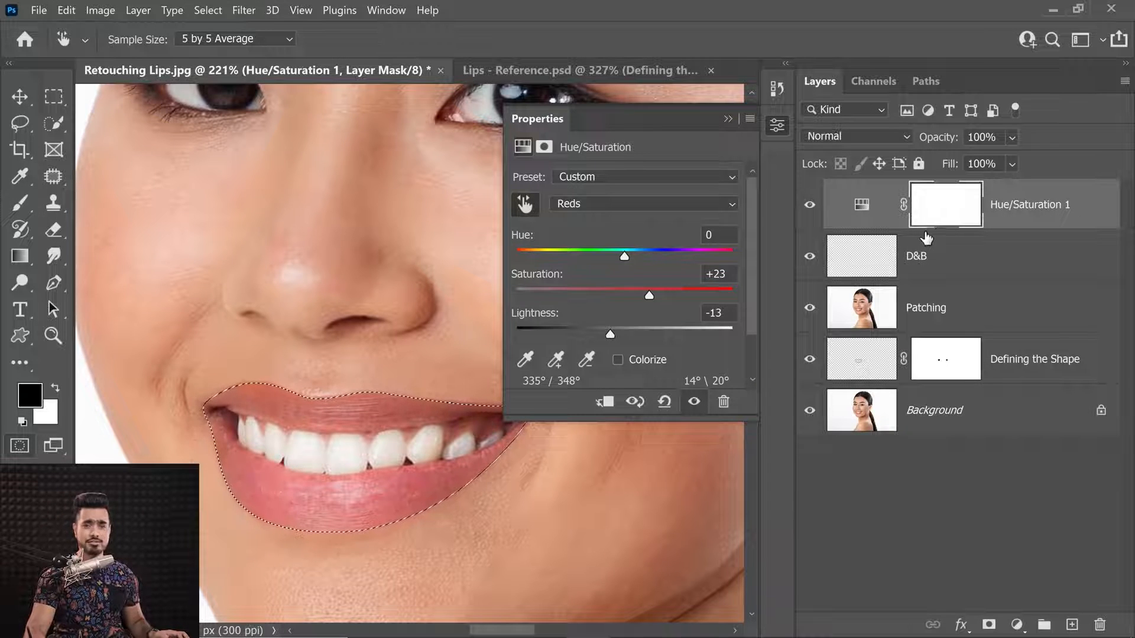
# Feather the lips selection by 2.4 pixels and fill the Hue/Saturation 1 mask with black everywhere outside the lips.
pyautogui.click(208, 10)
pyautogui.moveTo(331, 258)
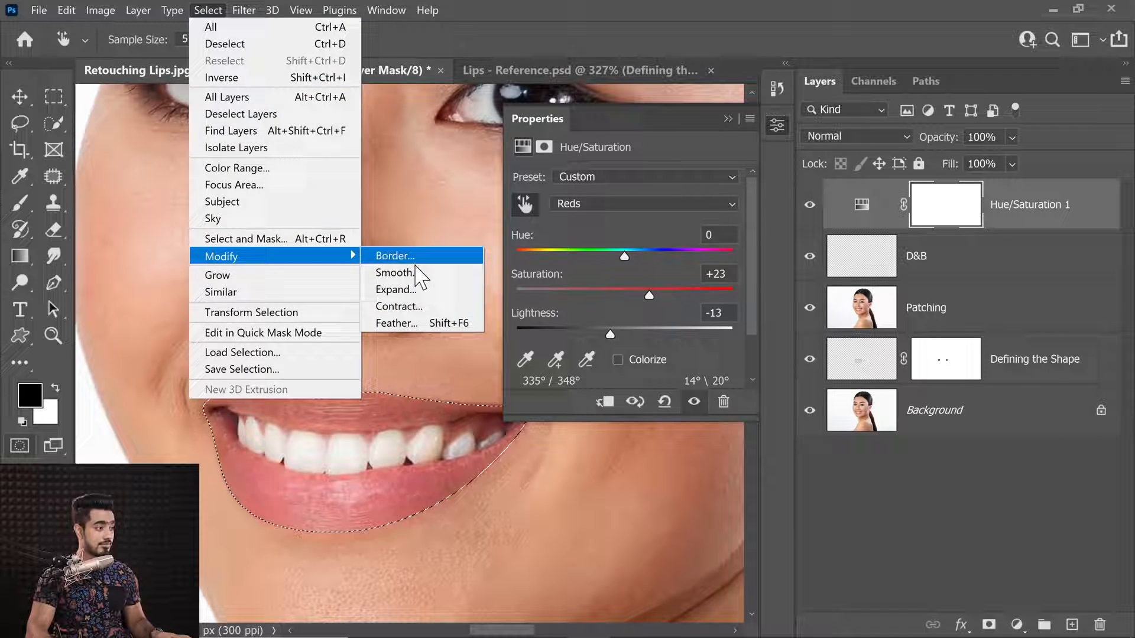
pyautogui.click(407, 322)
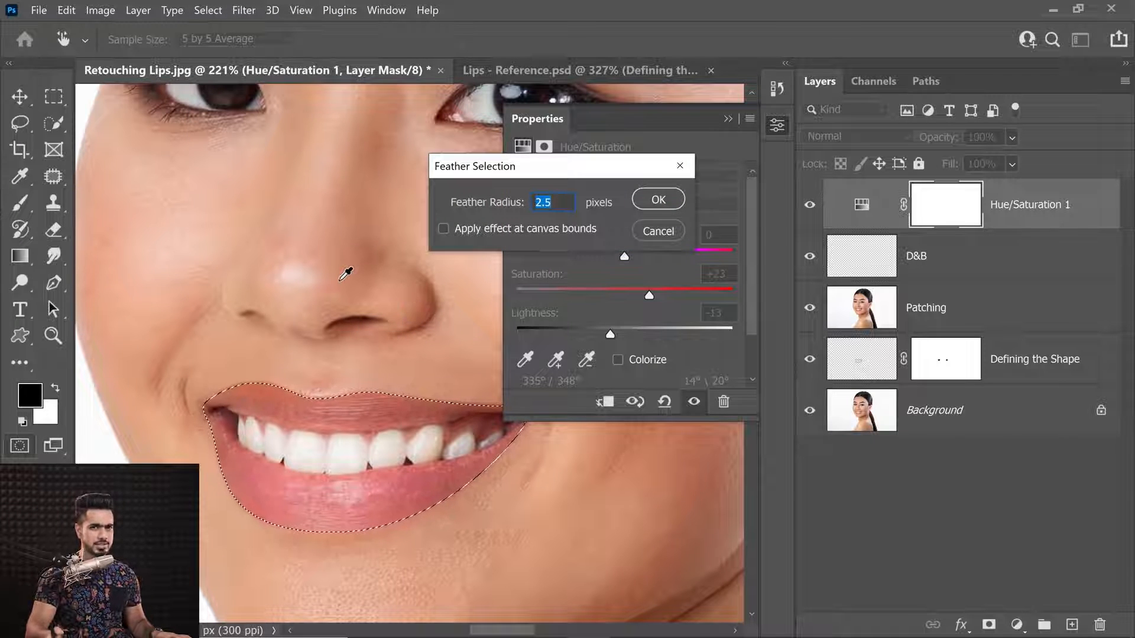
pyautogui.write('2.')
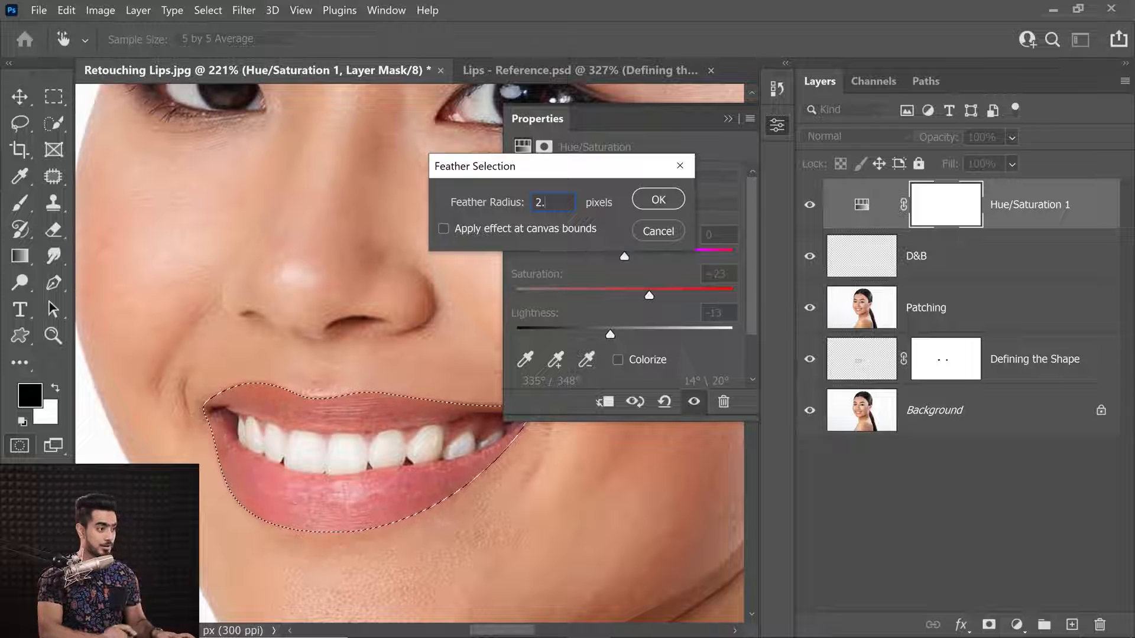
pyautogui.write('4')
pyautogui.click(658, 199)
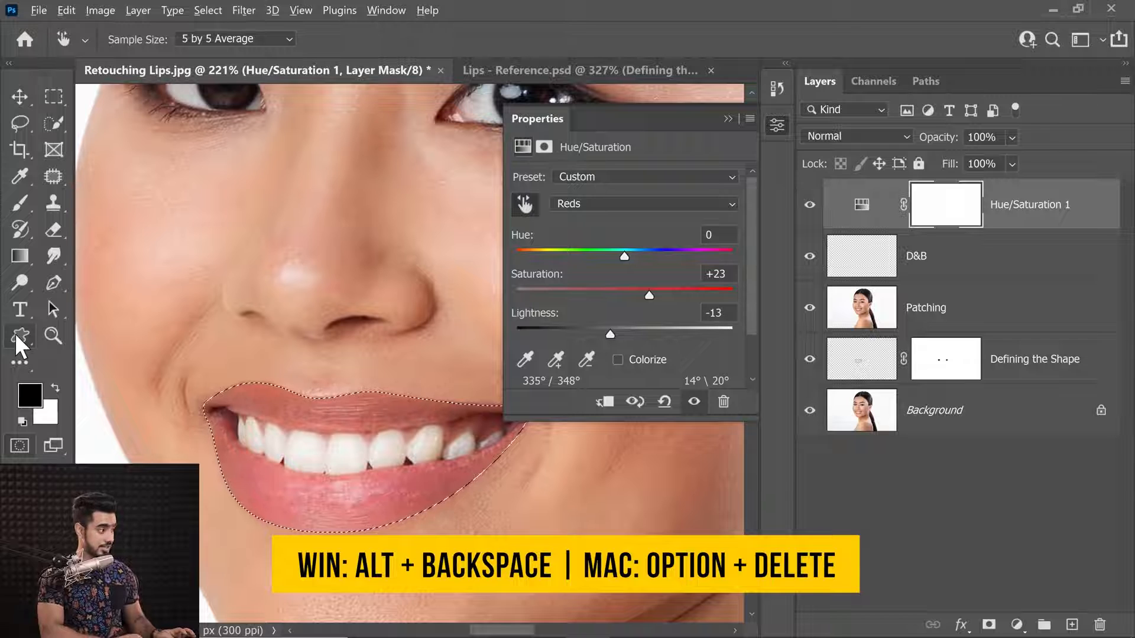
pyautogui.hotkey('alt', 'BackSpace')
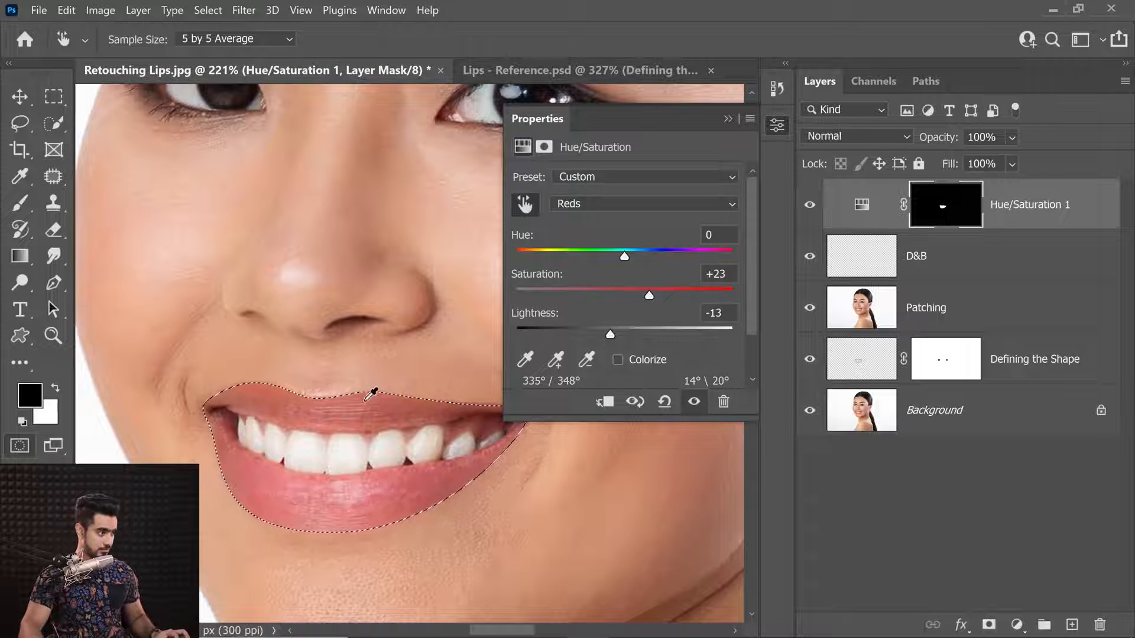
# Compare the lips with the Hue/Saturation 1 layer off and on, and set its opacity to 75%.
pyautogui.click(811, 207)
pyautogui.click(812, 207)
pyautogui.click(811, 207)
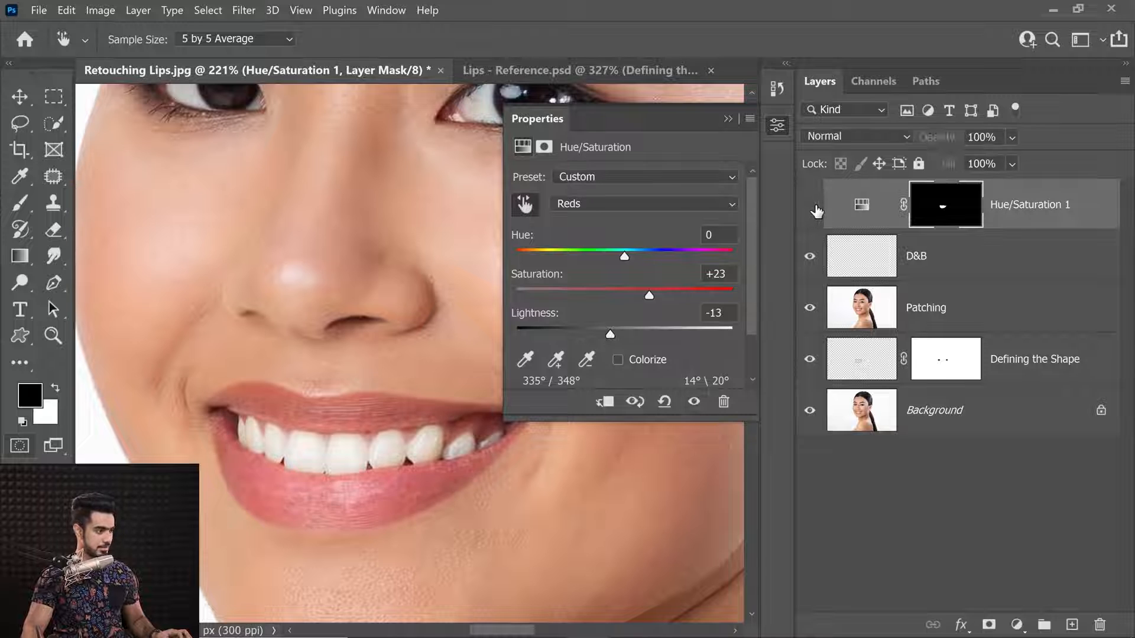
pyautogui.click(811, 207)
pyautogui.press('Return')
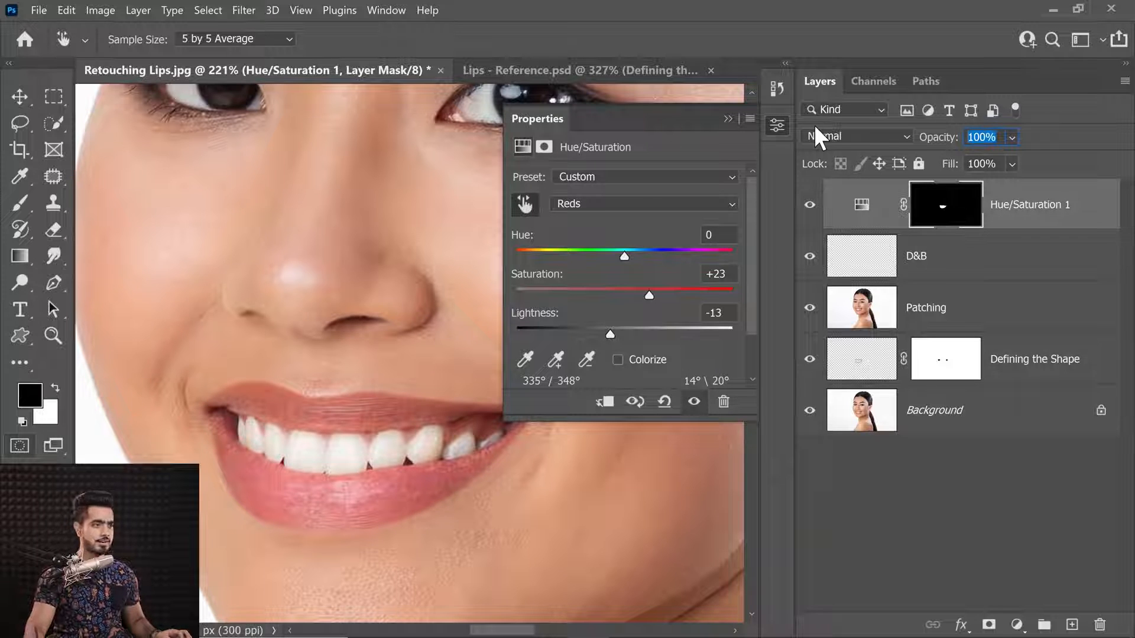
pyautogui.write('75')
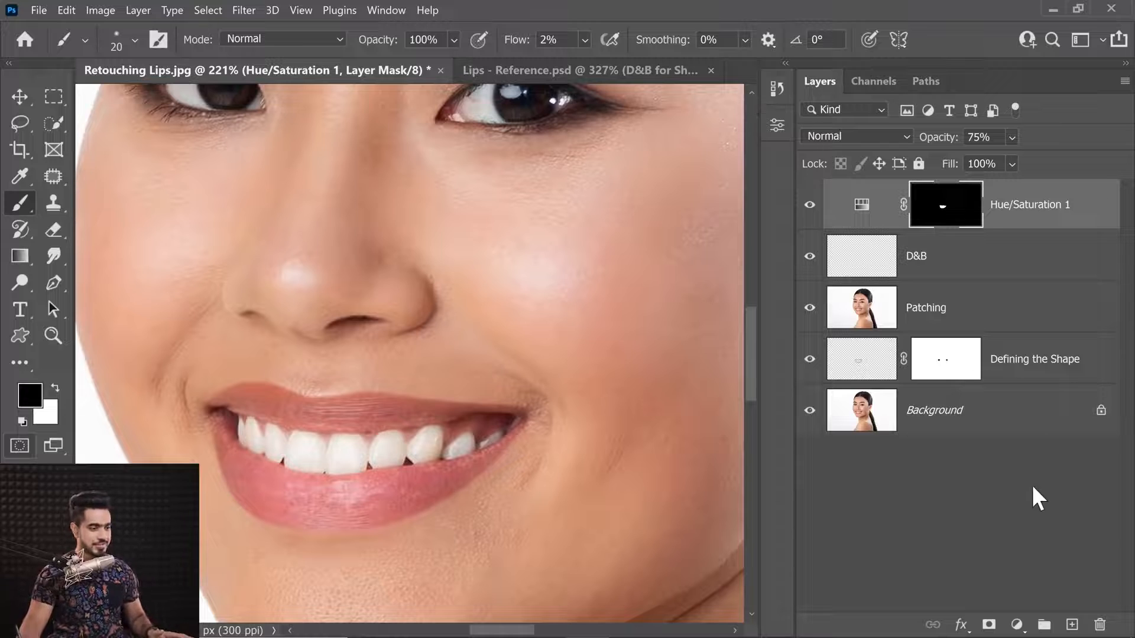
# Add a new layer named D&B Shape at the top of the stack and set its blend mode to Soft Light.
pyautogui.click(1071, 624)
pyautogui.press('x')
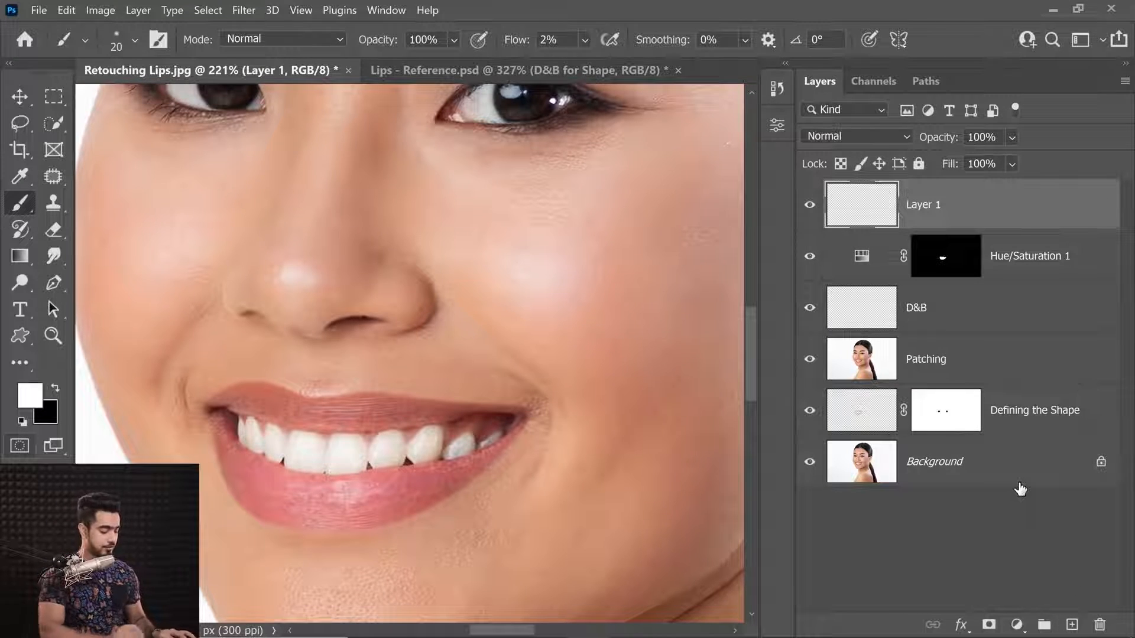
pyautogui.doubleClick(926, 208)
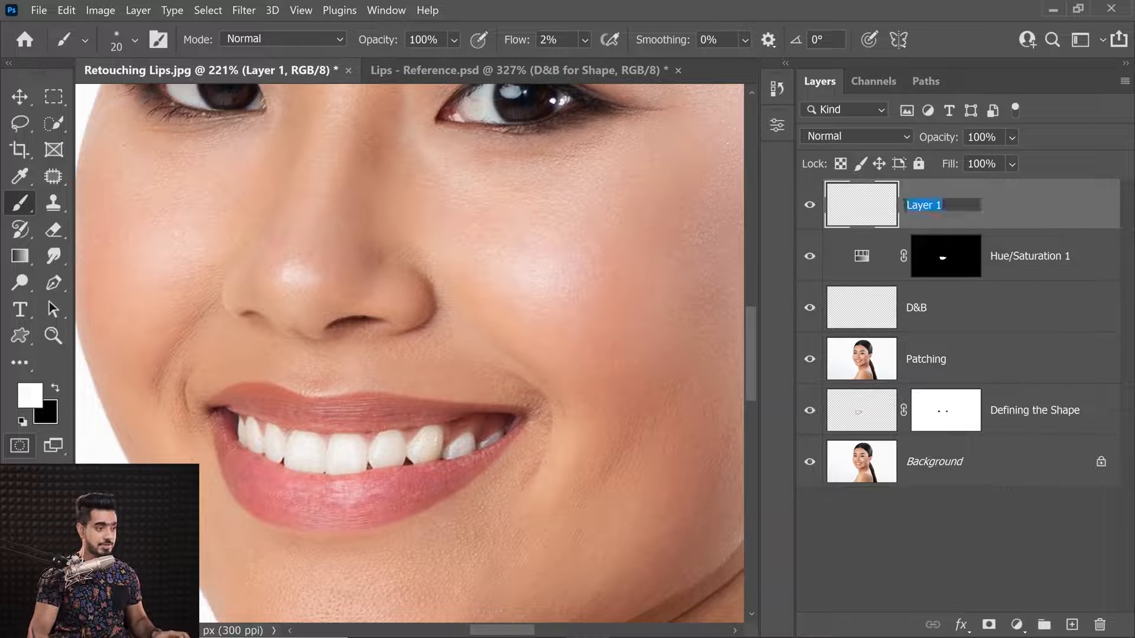
pyautogui.write('D&B')
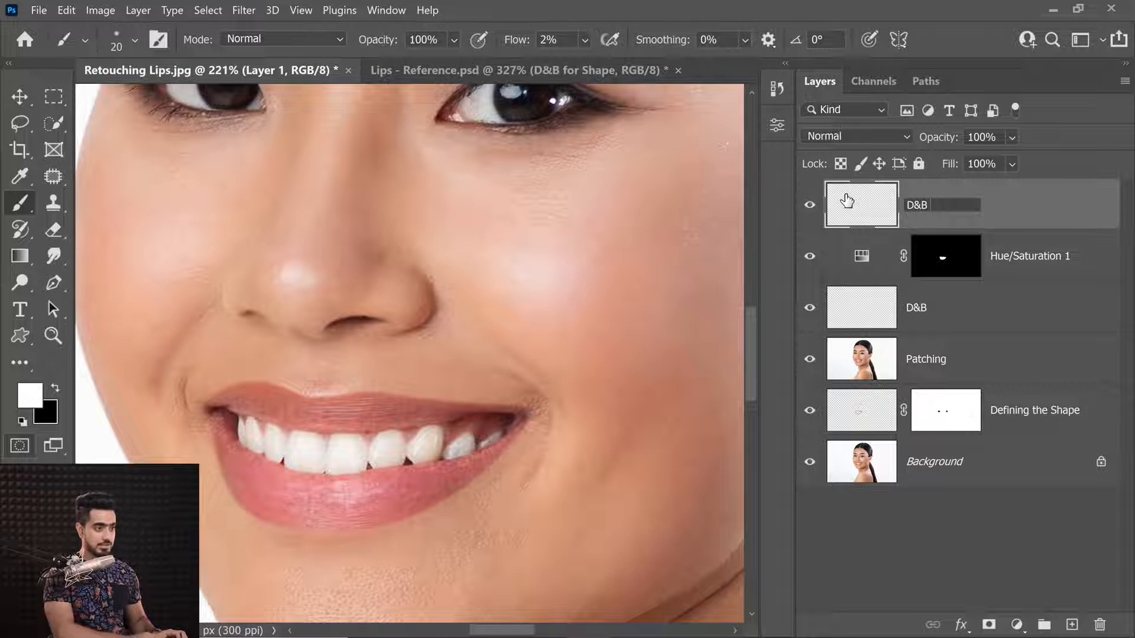
pyautogui.write(' Shape')
pyautogui.press('Return')
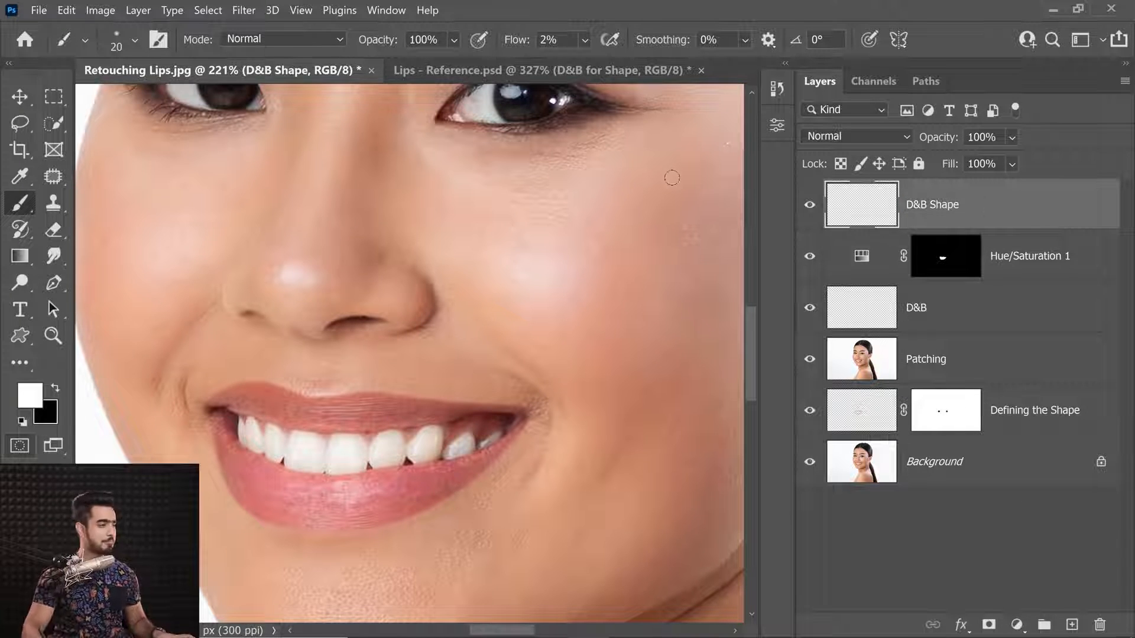
pyautogui.click(857, 136)
pyautogui.click(831, 387)
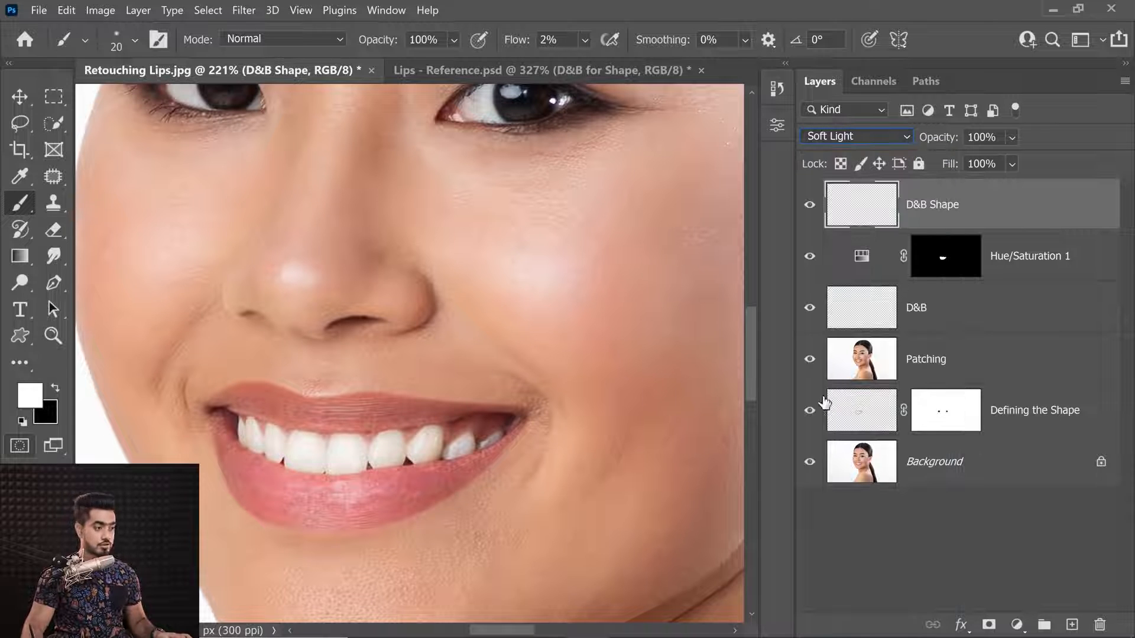
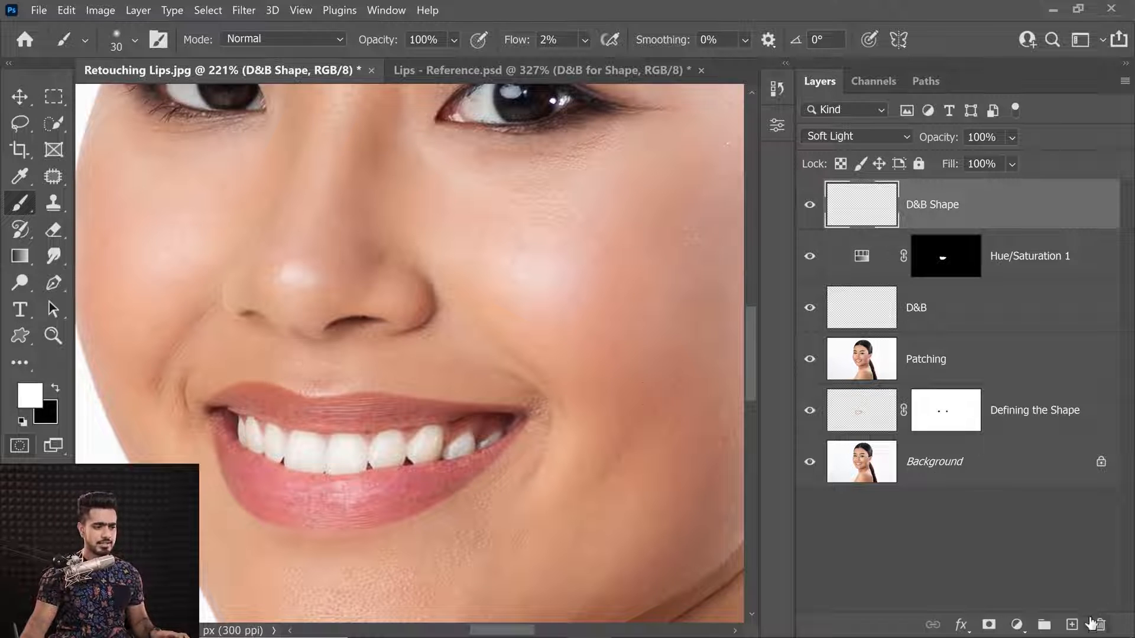
# Add another new layer on top and set up a hard round brush with 100% flow.
pyautogui.click(1071, 625)
pyautogui.moveTo(520, 39); pyautogui.dragTo(710, 50)
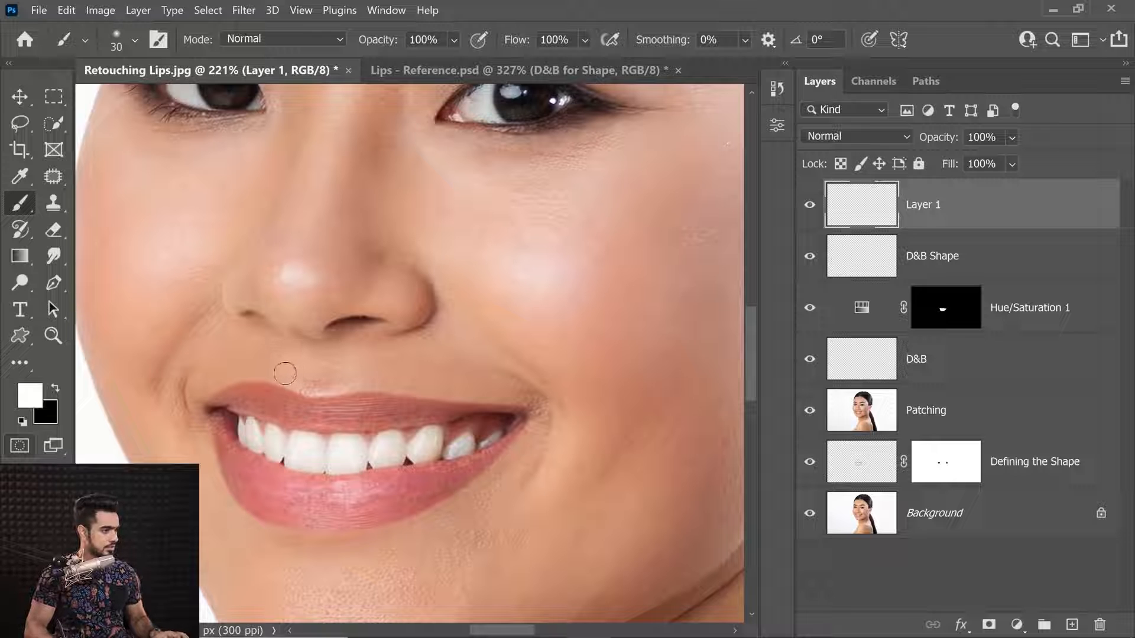
pyautogui.moveTo(272, 373)
pyautogui.mouseDown()
pyautogui.moveTo(309, 390)
pyautogui.moveTo(391, 384)
pyautogui.mouseUp()
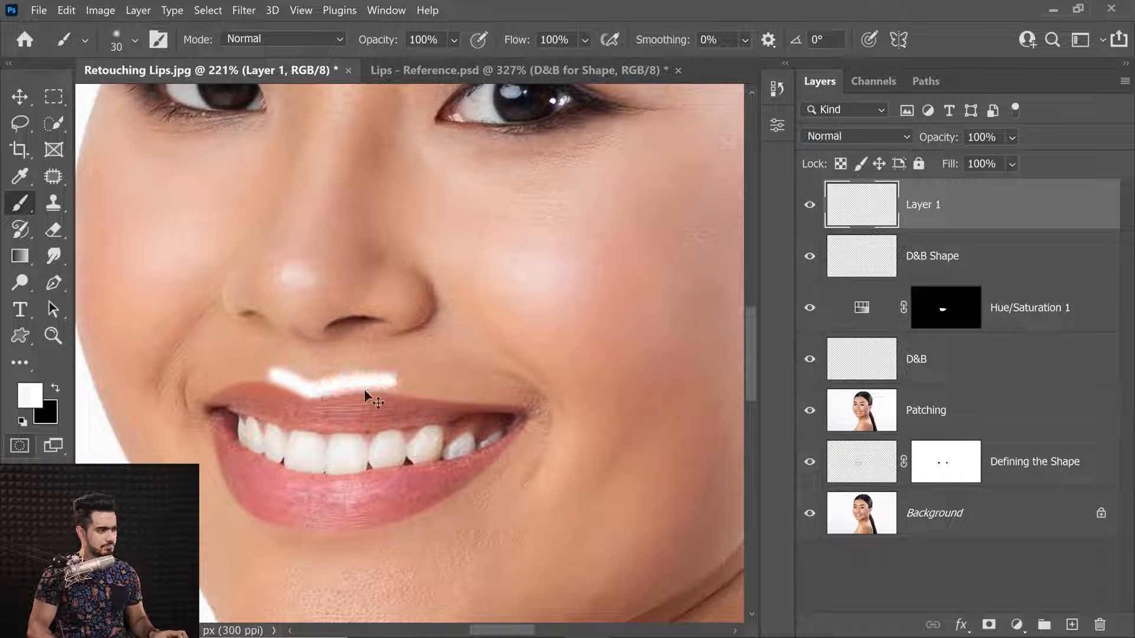
pyautogui.hotkey('ctrl', 'z')
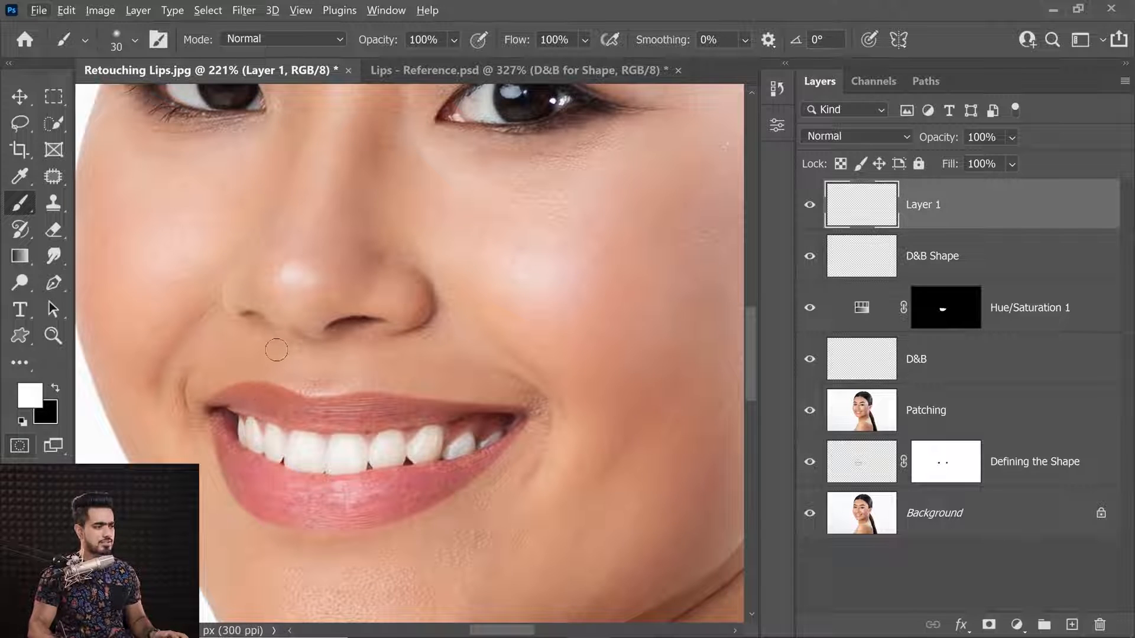
pyautogui.click(135, 39)
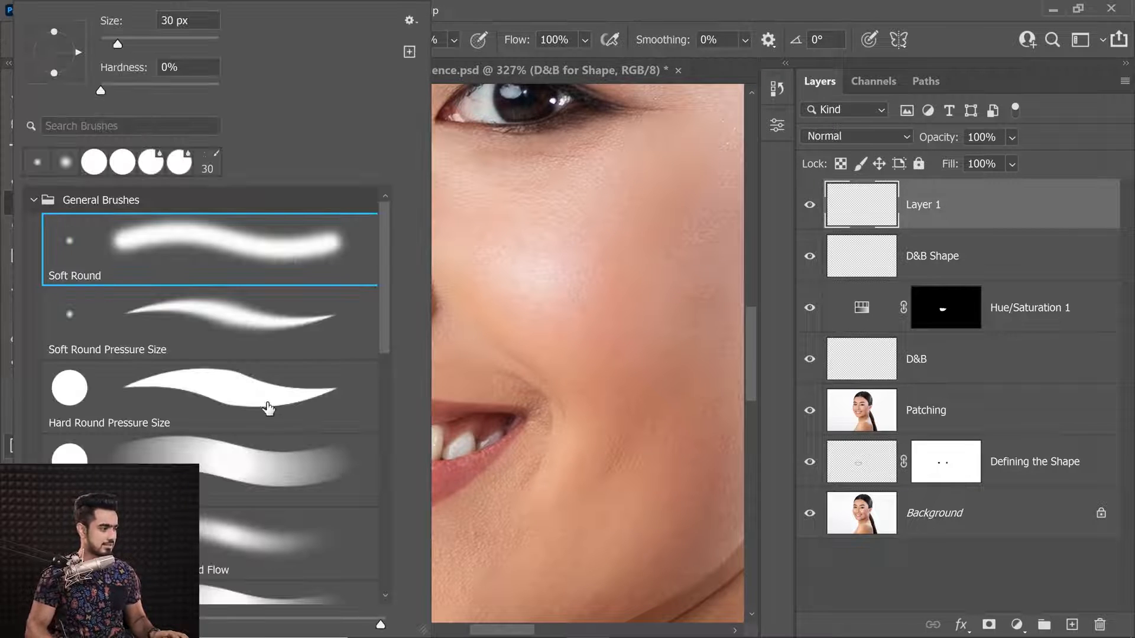
pyautogui.scroll(-4, 378, 355)
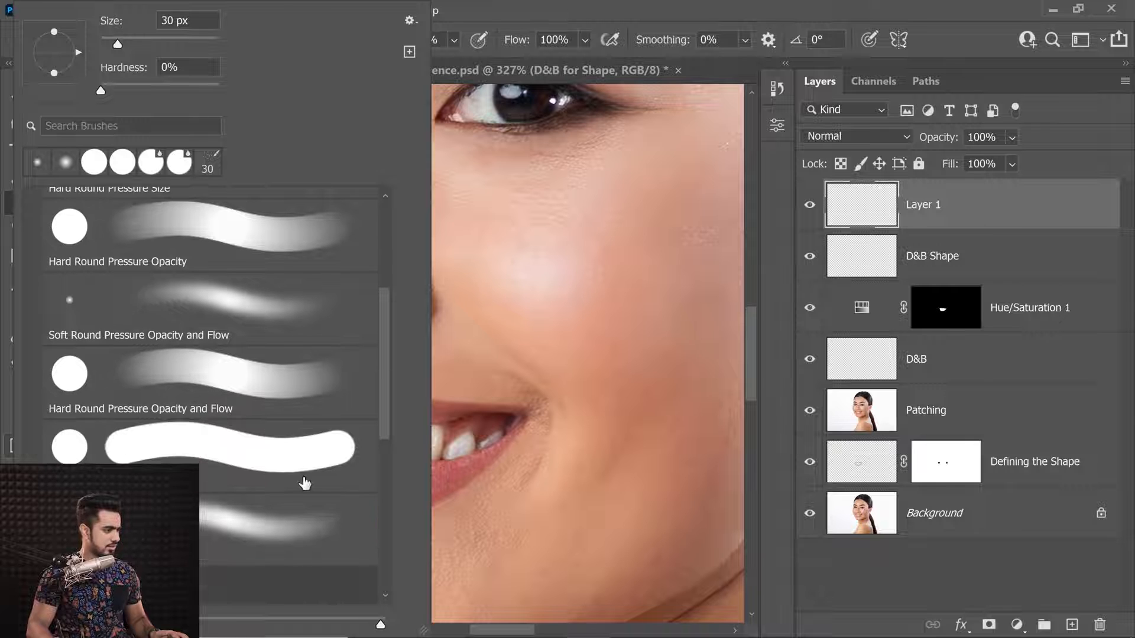
pyautogui.click(305, 483)
pyautogui.click(609, 335)
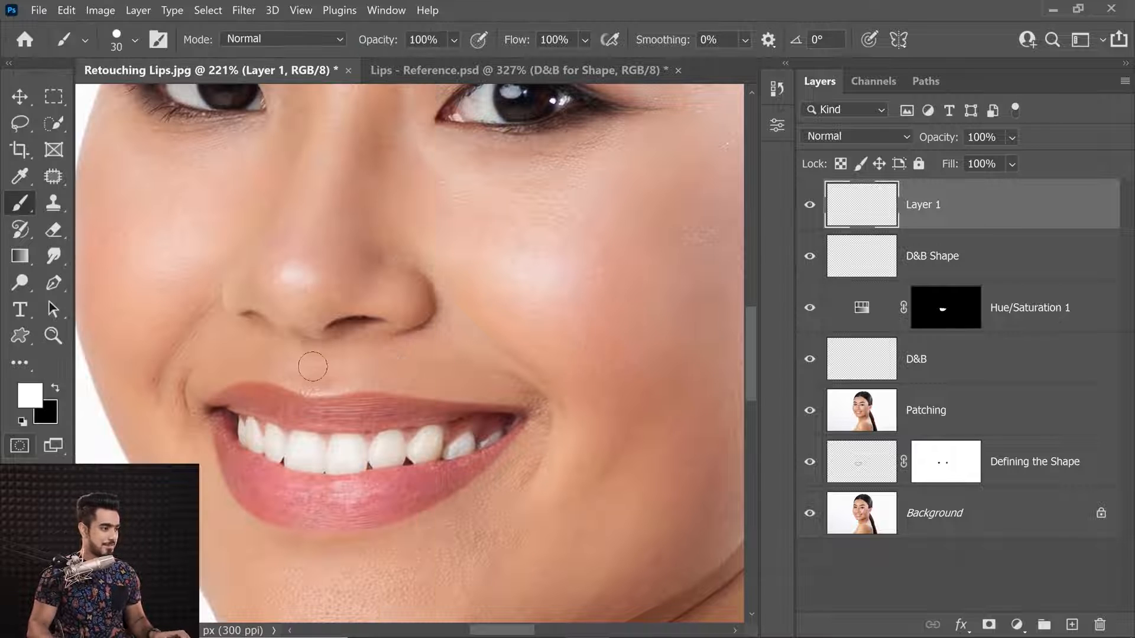
# Paint 20 px guide strokes: white above the upper lip, black on the upper lip, white on the lower lip, and black below it.
pyautogui.press('[')
pyautogui.moveTo(265, 370)
pyautogui.mouseDown()
pyautogui.moveTo(301, 387)
pyautogui.moveTo(426, 386)
pyautogui.mouseUp()
pyautogui.press('x')
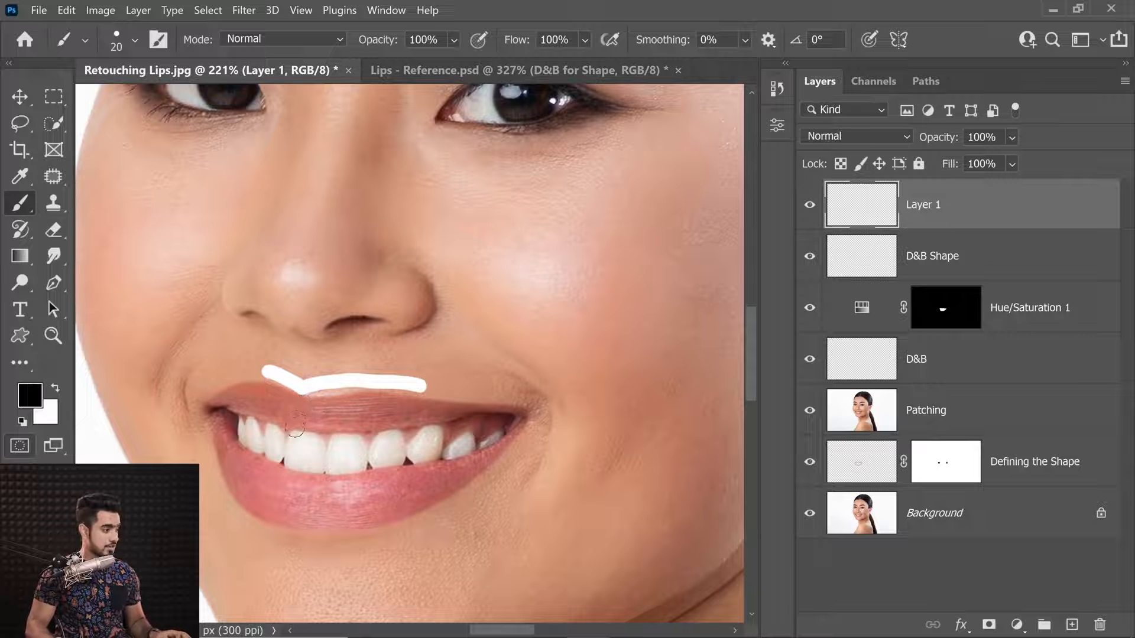
pyautogui.moveTo(277, 409)
pyautogui.mouseDown()
pyautogui.moveTo(306, 421)
pyautogui.moveTo(389, 418)
pyautogui.mouseUp()
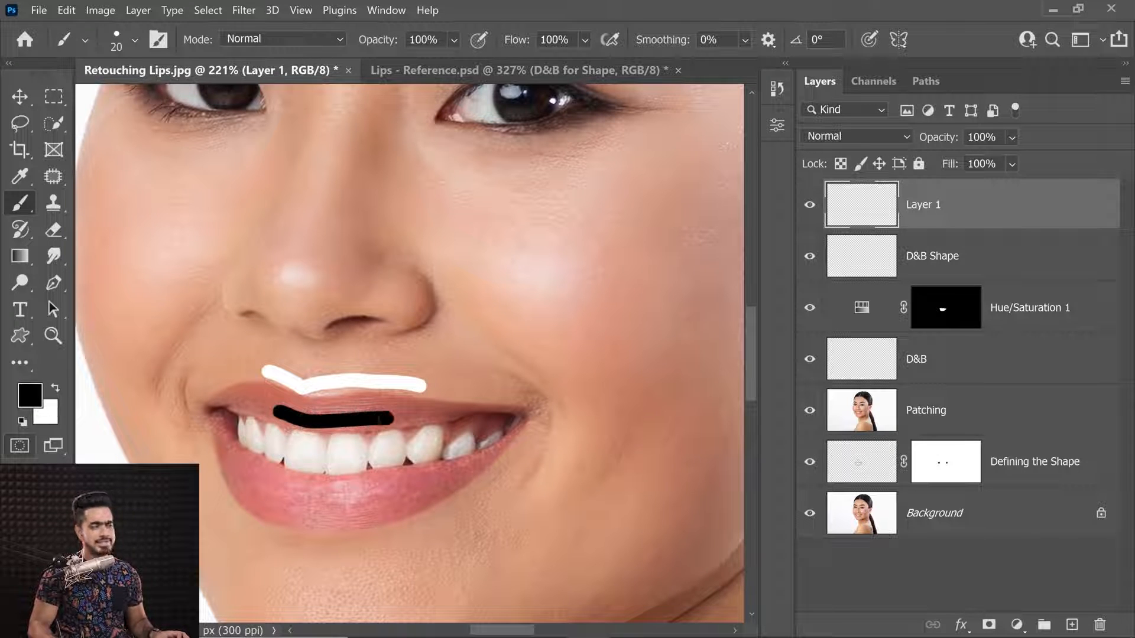
pyautogui.press('x')
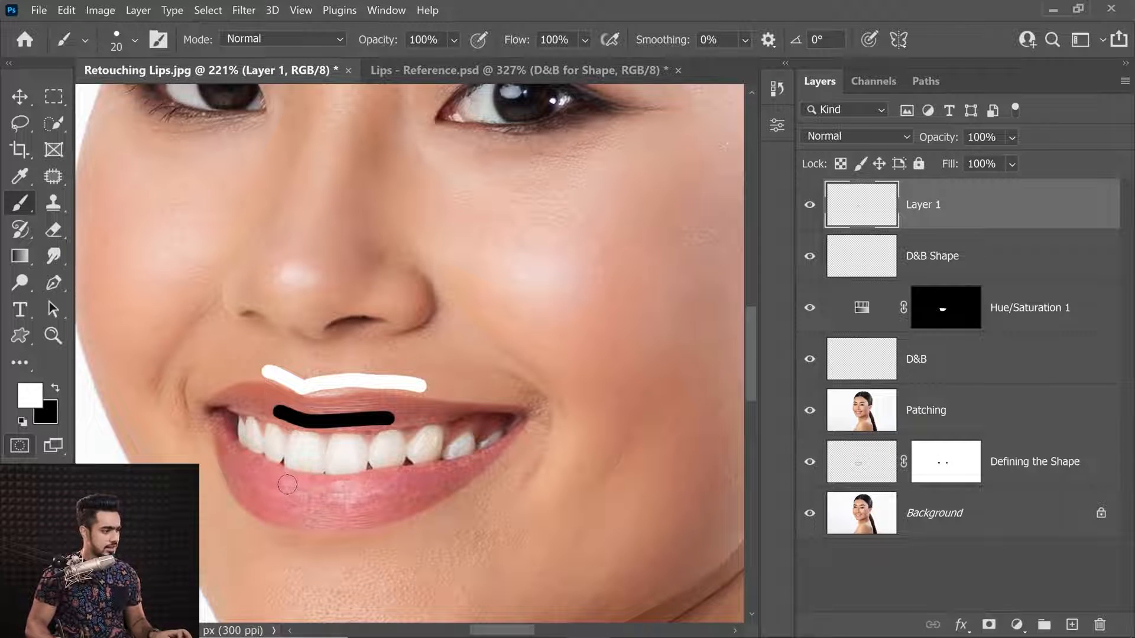
pyautogui.moveTo(280, 485); pyautogui.dragTo(392, 489)
pyautogui.press('x')
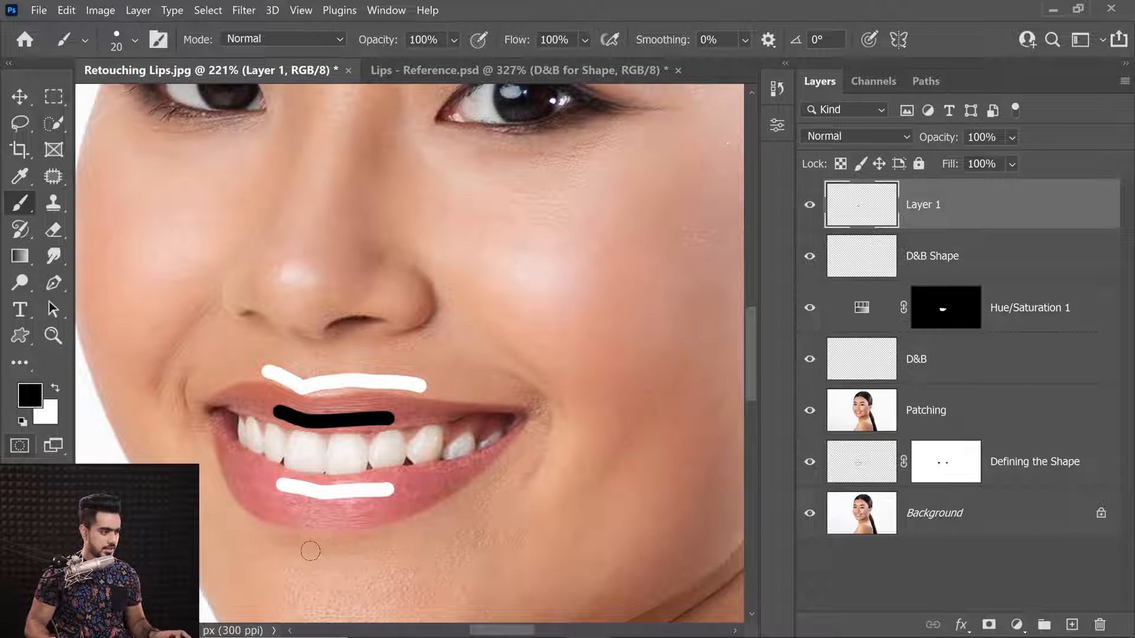
pyautogui.moveTo(303, 549); pyautogui.dragTo(380, 549)
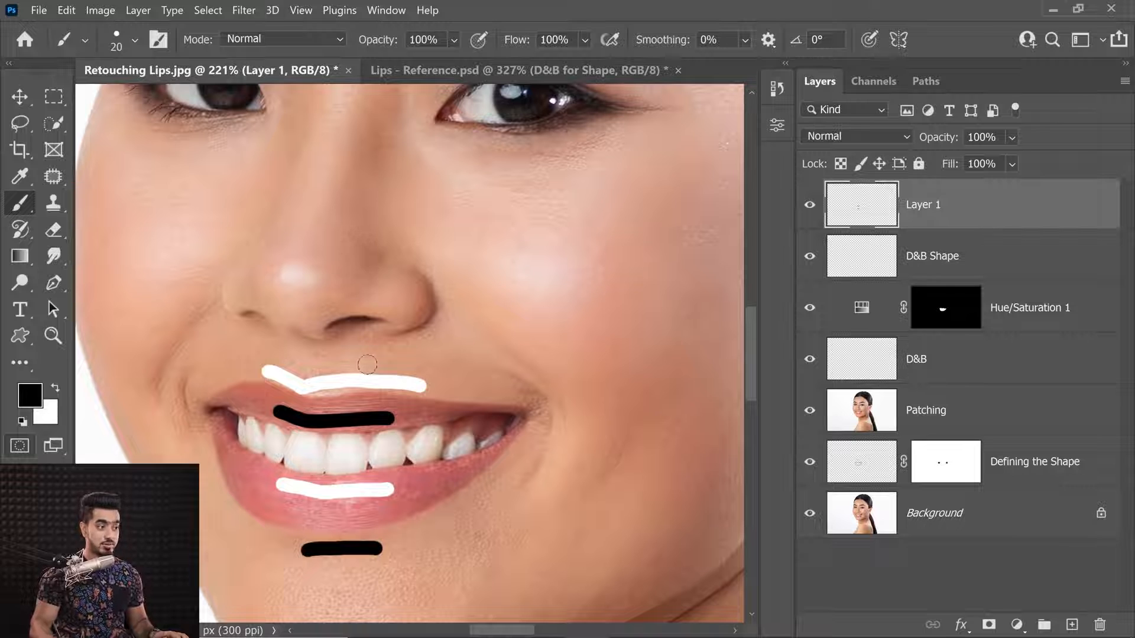
# Rename the guide stroke layer as Sequence and hide it.
pyautogui.doubleClick(931, 207)
pyautogui.write('Se')
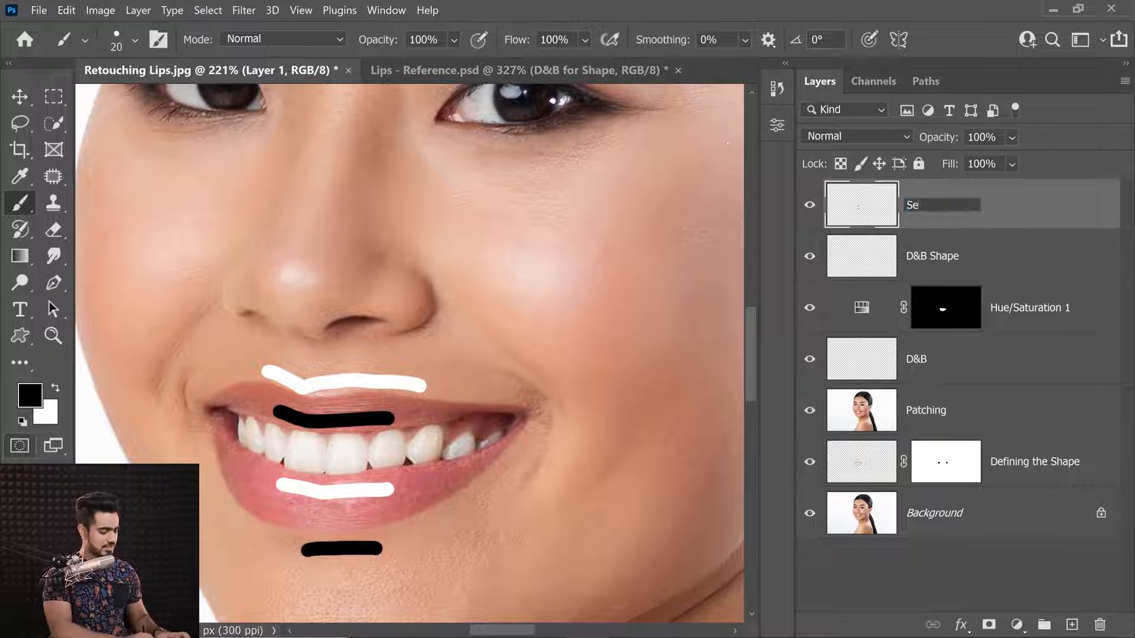
pyautogui.write('quence')
pyautogui.press('Return')
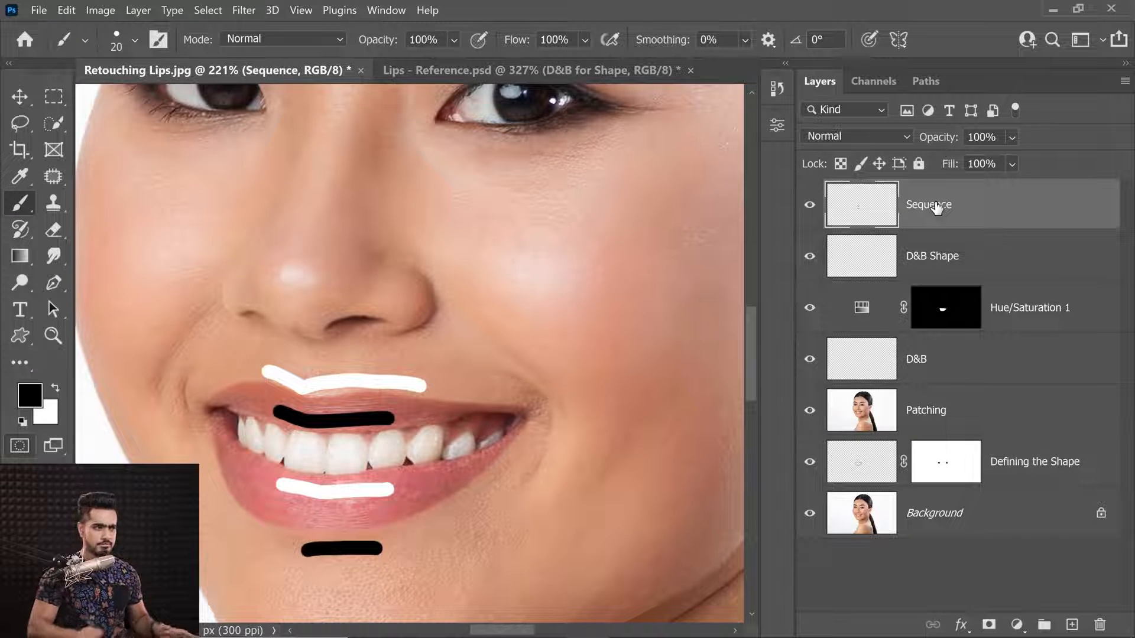
pyautogui.click(810, 205)
# Select the D&B Shape layer and switch to the Soft Round brush with the flow set to 2%.
pyautogui.click(946, 269)
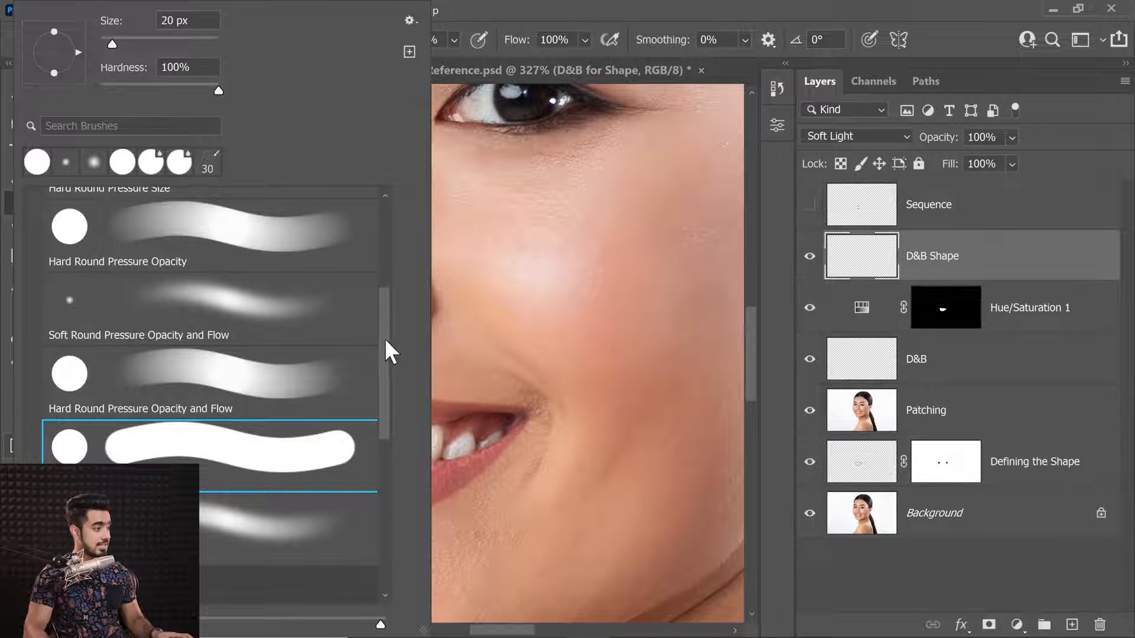
pyautogui.moveTo(386, 334); pyautogui.dragTo(382, 195)
pyautogui.click(259, 275)
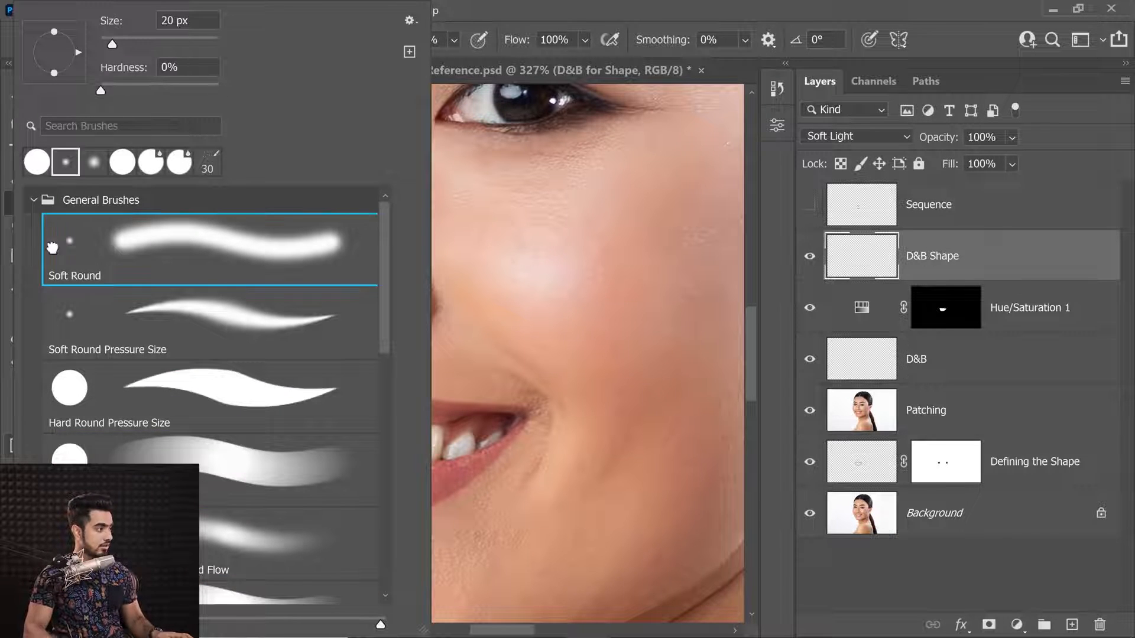
pyautogui.click(34, 200)
pyautogui.click(617, 22)
pyautogui.click(554, 40)
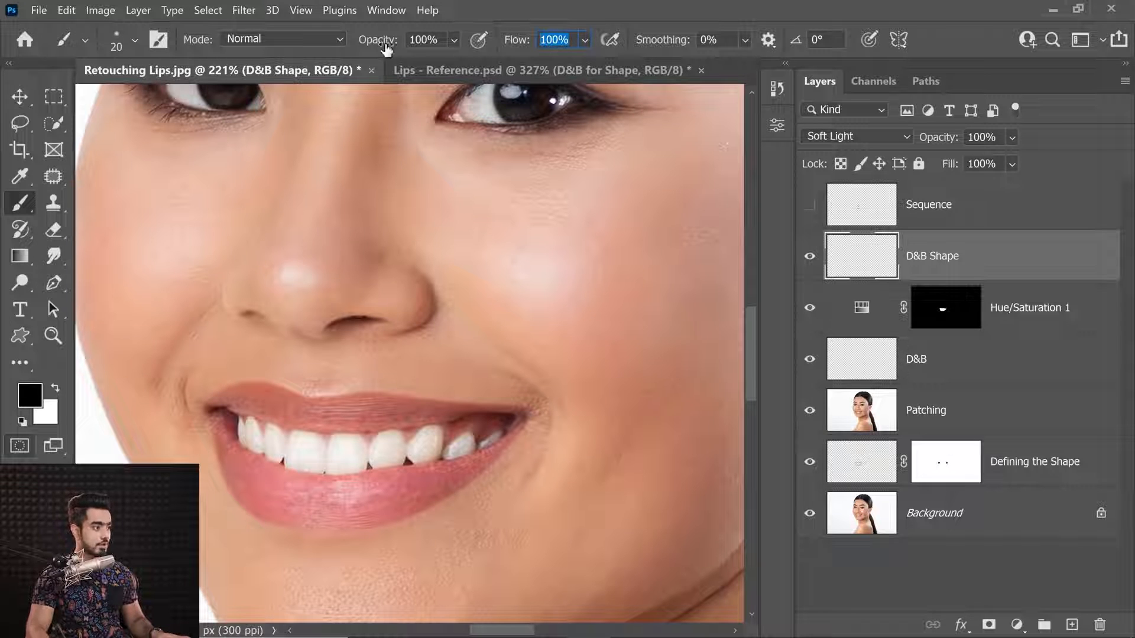
pyautogui.write('2')
pyautogui.press('Return')
# Dodge the skin along the upper lip's top edge with low-flow white strokes at about 20 px.
pyautogui.press('x')
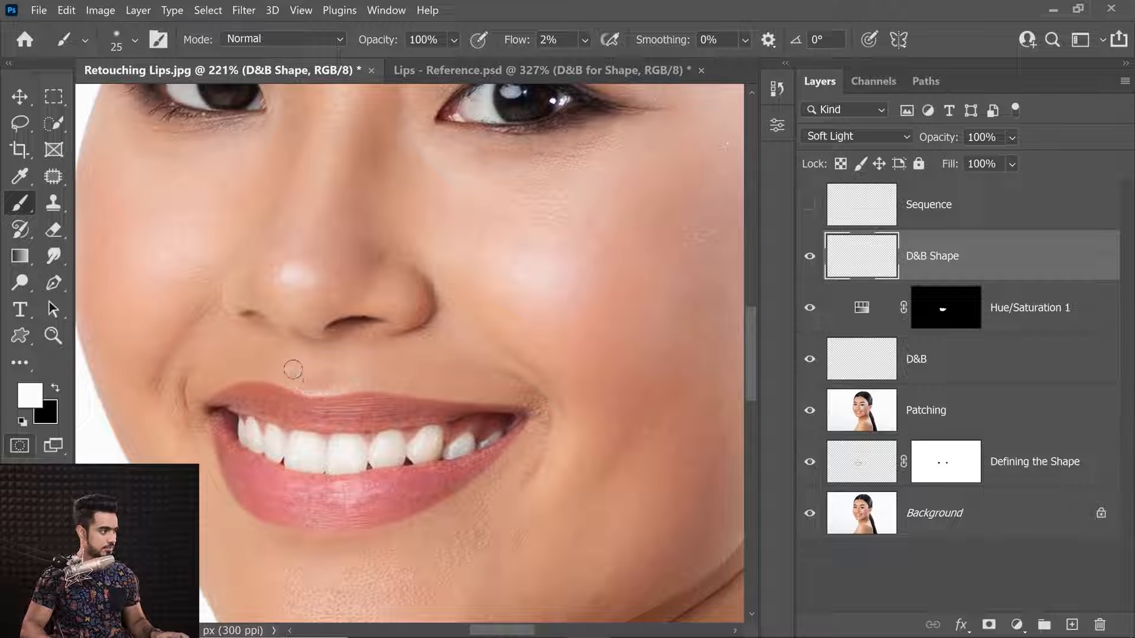
pyautogui.press('[')
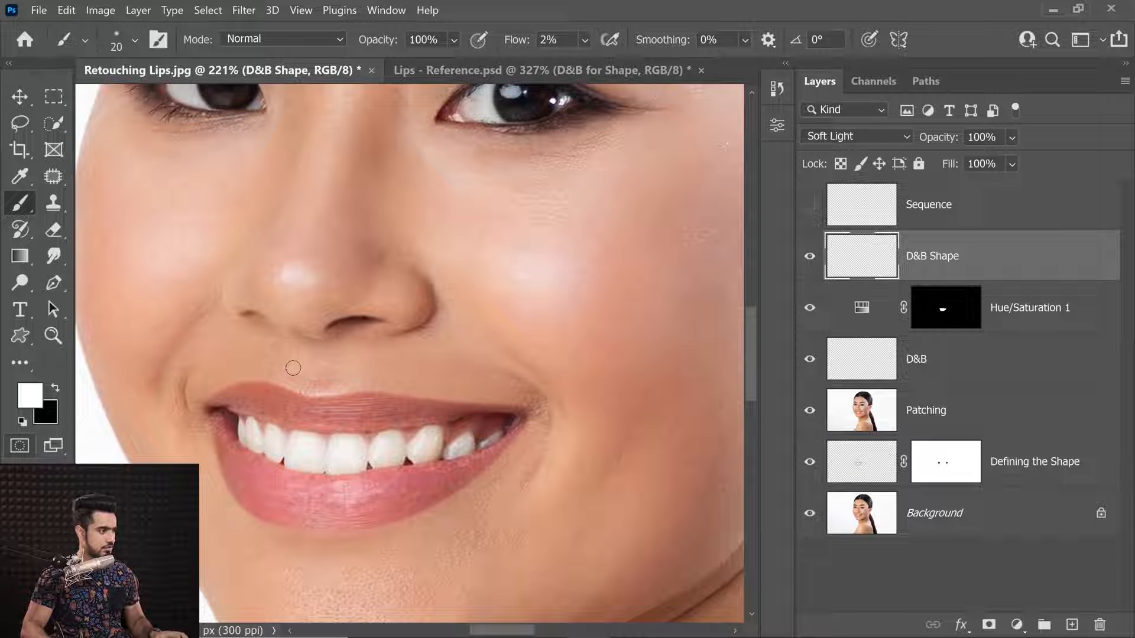
pyautogui.moveTo(305, 379)
pyautogui.mouseDown()
pyautogui.moveTo(312, 388)
pyautogui.moveTo(300, 387)
pyautogui.moveTo(366, 383)
pyautogui.mouseUp()
pyautogui.press('[')
pyautogui.press(']')
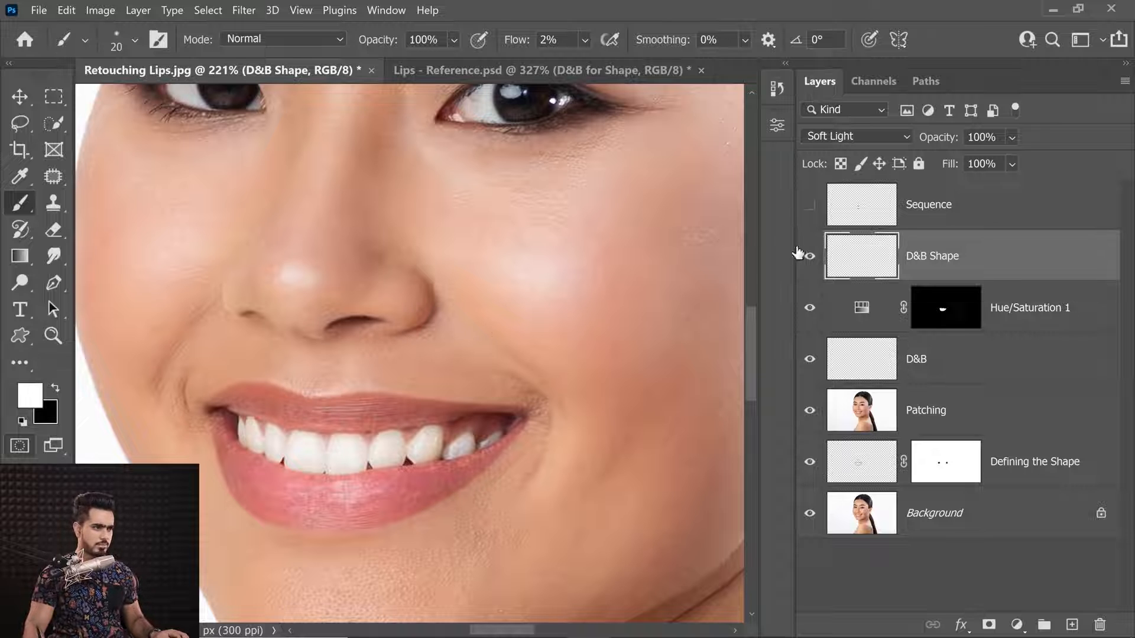
pyautogui.moveTo(404, 355)
pyautogui.mouseDown()
pyautogui.moveTo(377, 353)
pyautogui.moveTo(417, 355)
pyautogui.mouseUp()
pyautogui.press(']')
pyautogui.press(']')
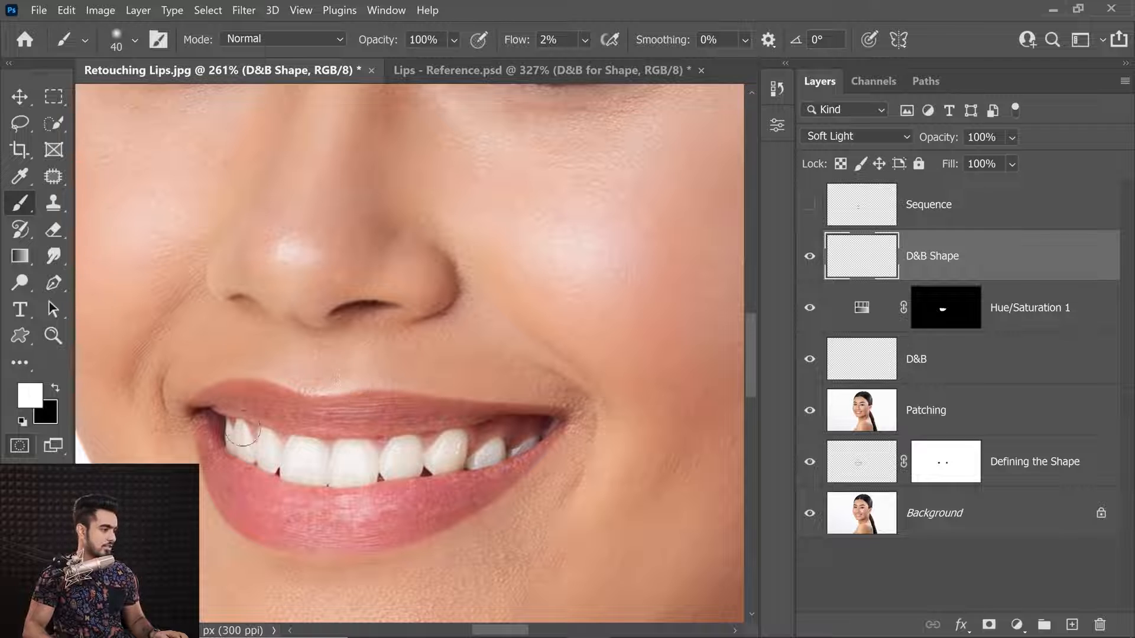
# Burn the lower part of the upper lip with low-flow black strokes, reducing the brush from 35 to 20 px.
pyautogui.press('x')
pyautogui.press('[')
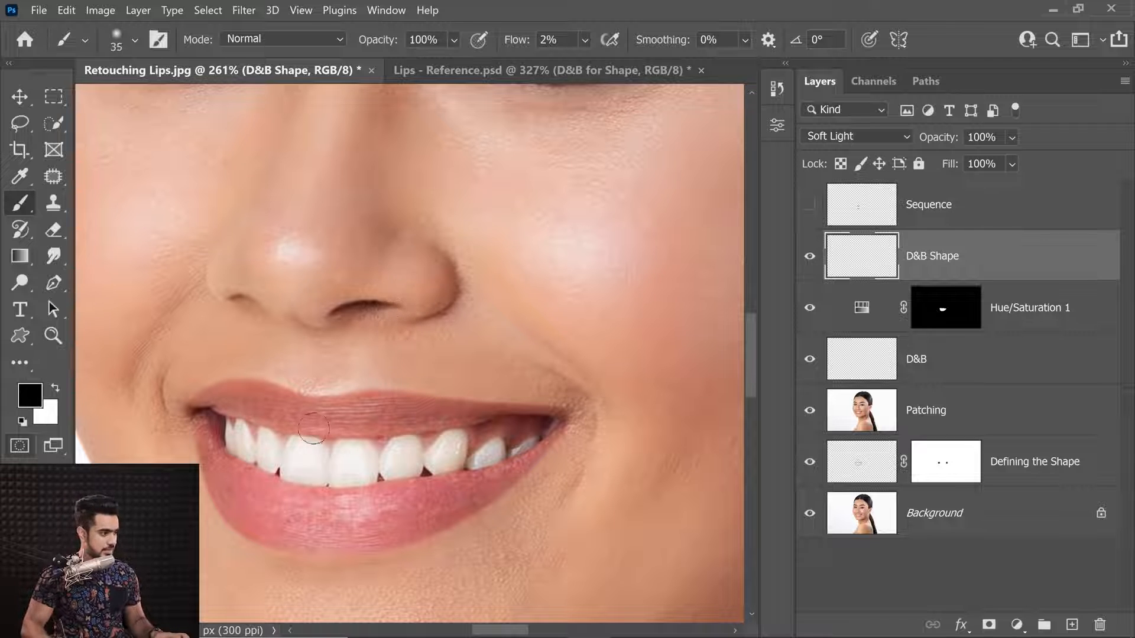
pyautogui.press('[')
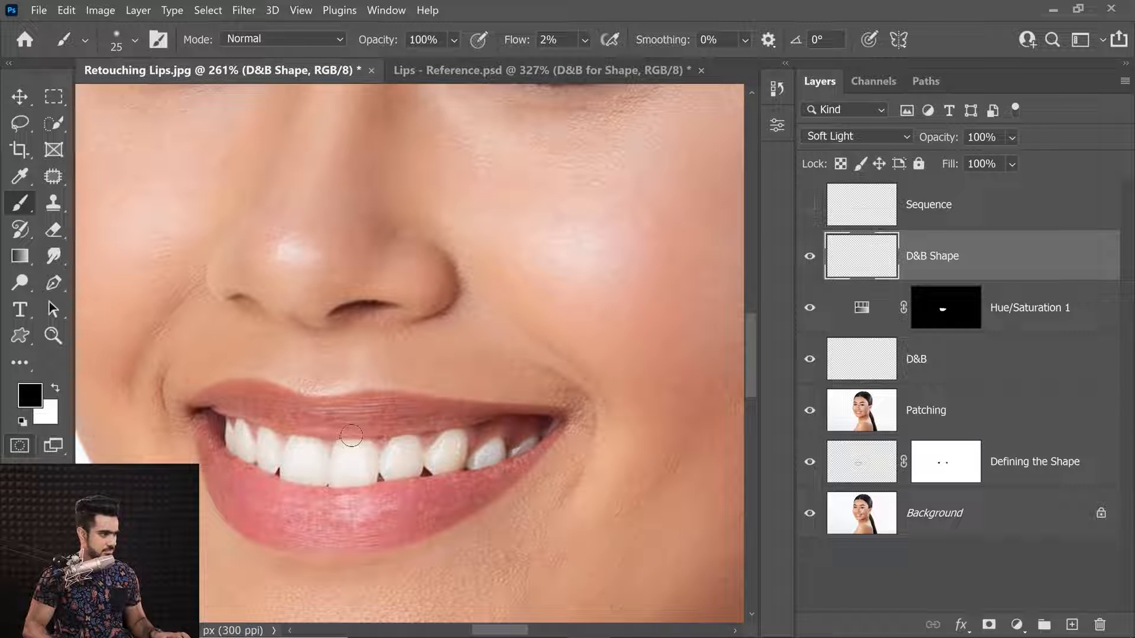
pyautogui.press('[')
pyautogui.press('[')
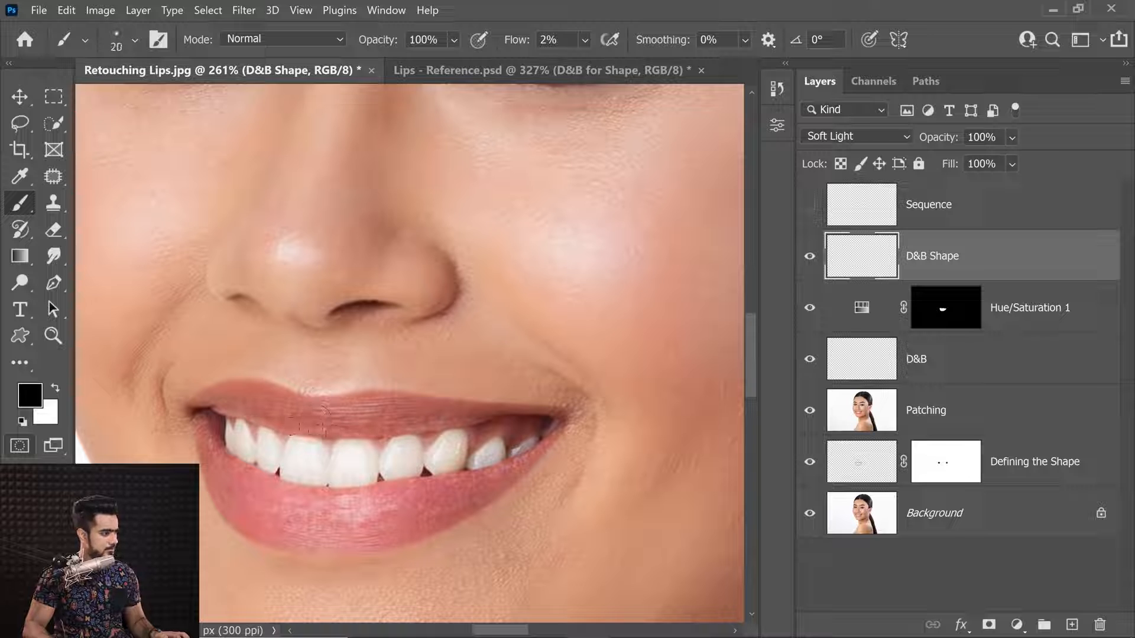
# Compare the upper lip with the D&B Shape layer hidden and shown.
pyautogui.click(809, 257)
pyautogui.click(810, 257)
pyautogui.click(810, 257)
pyautogui.click(810, 257)
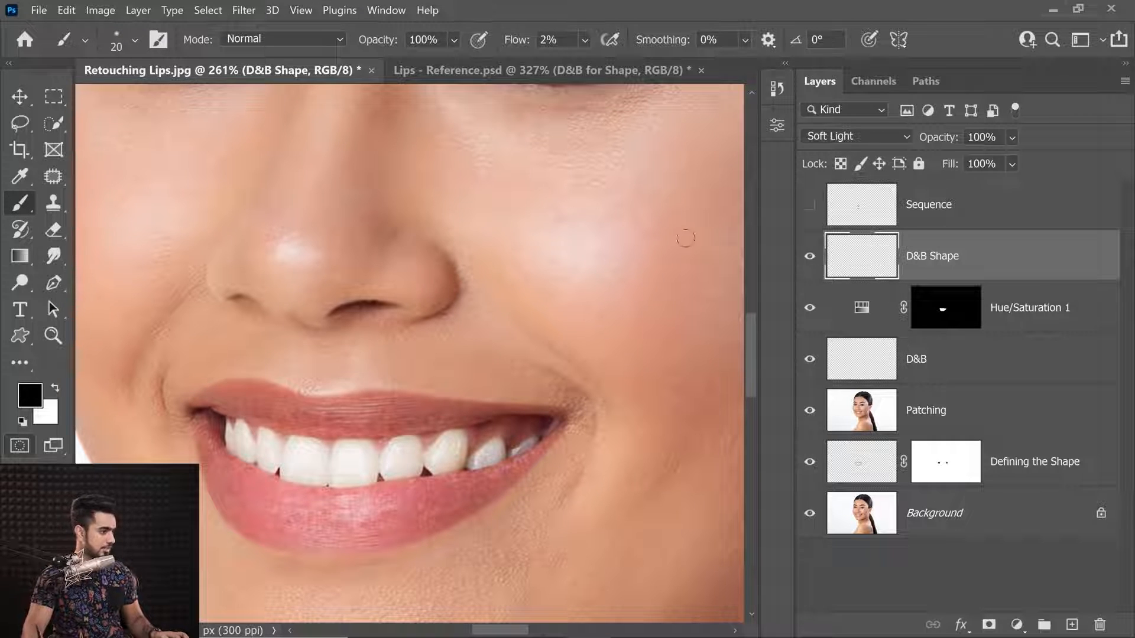
# Dodge the center of the lower lip with low-flow white strokes, finishing with a 25 px brush.
pyautogui.press('x')
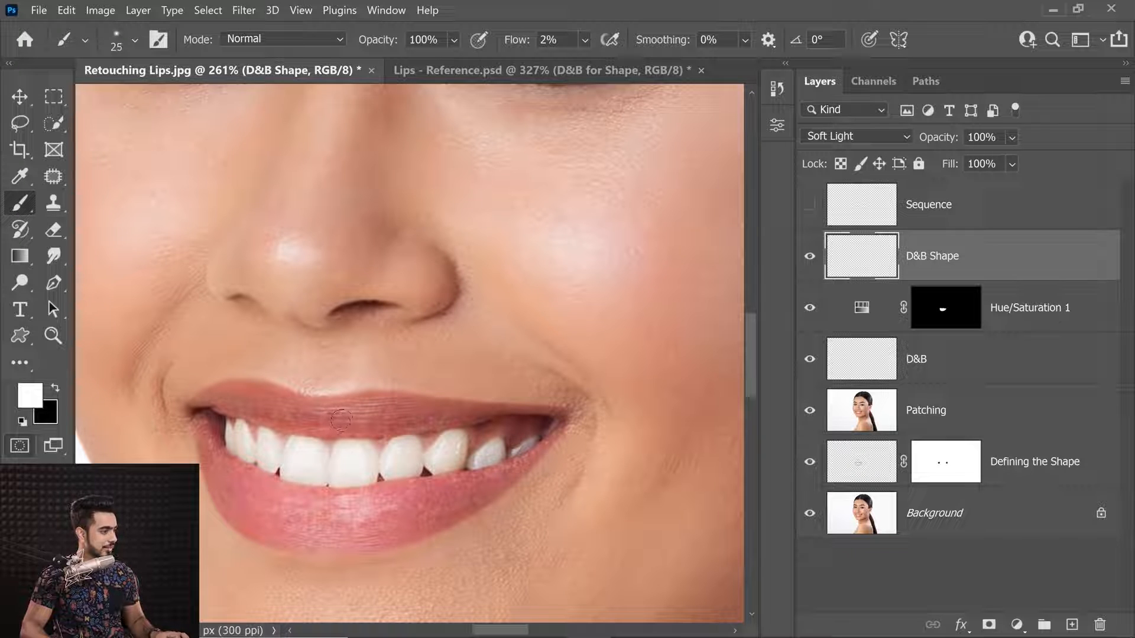
pyautogui.press('x')
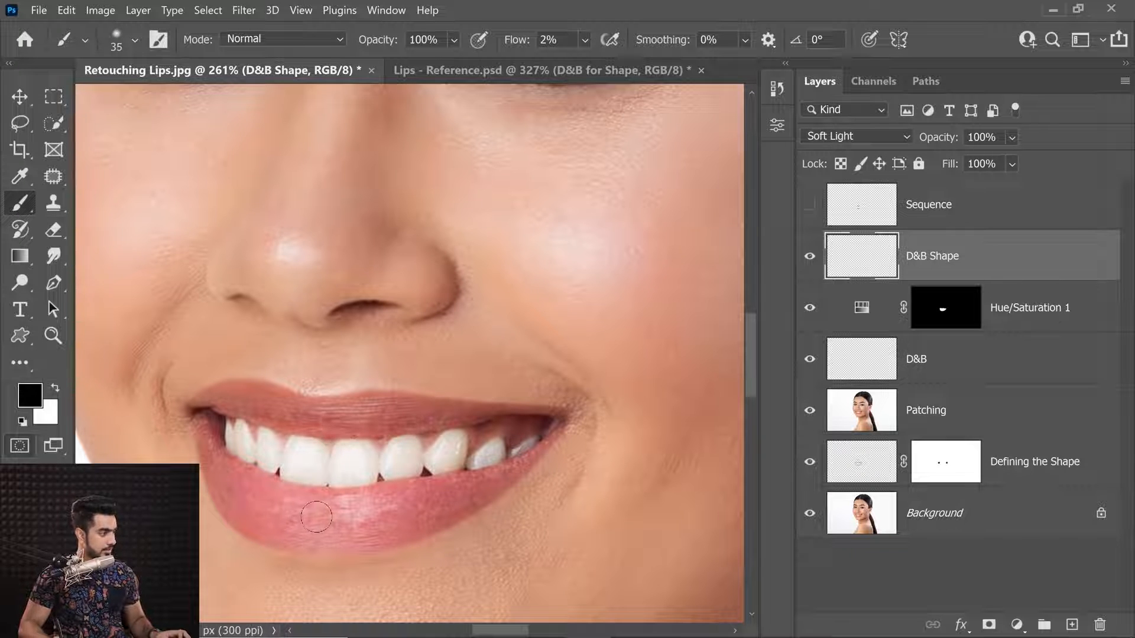
pyautogui.press('x')
pyautogui.press(']')
pyautogui.press(']')
pyautogui.press(']')
pyautogui.press('[')
pyautogui.press('[')
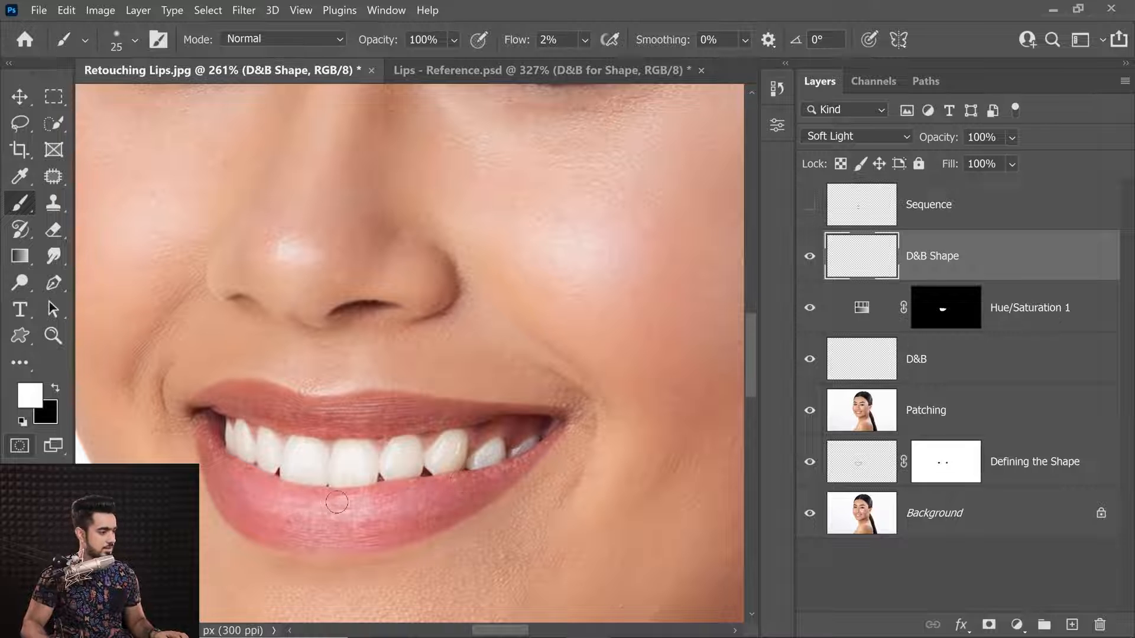
# Burn the area along and just below the lower lip's bottom edge with black strokes at about 45 to 50 px.
pyautogui.moveTo(380, 501); pyautogui.dragTo(374, 416)
pyautogui.press('x')
pyautogui.press(']')
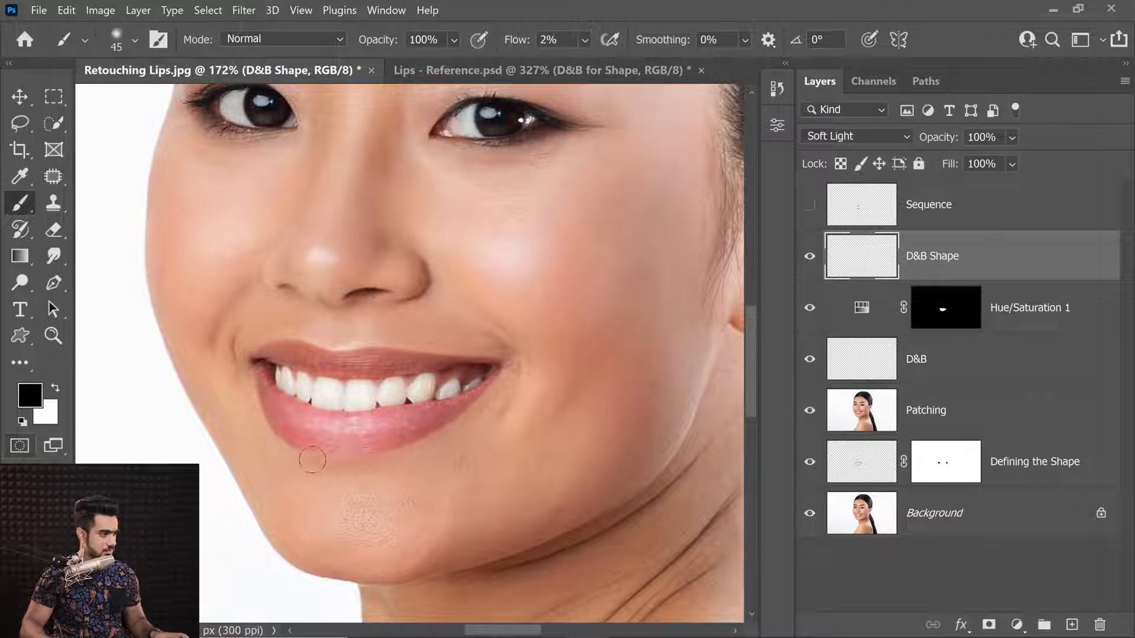
pyautogui.press(']')
pyautogui.press(']')
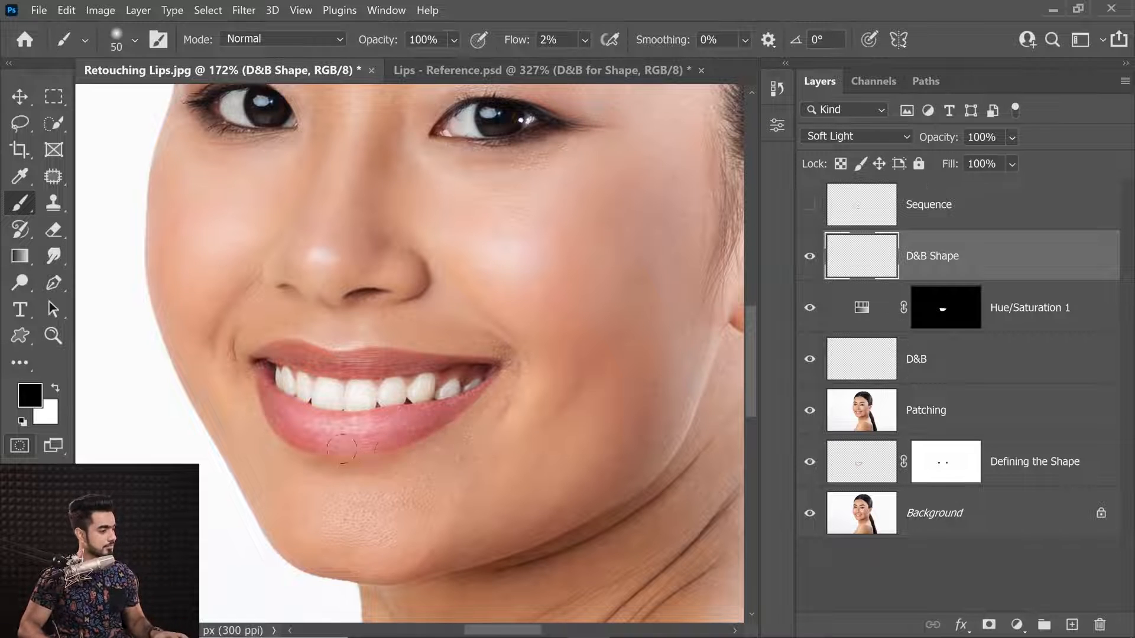
pyautogui.press('[')
pyautogui.press(']')
pyautogui.press(']')
pyautogui.press(']')
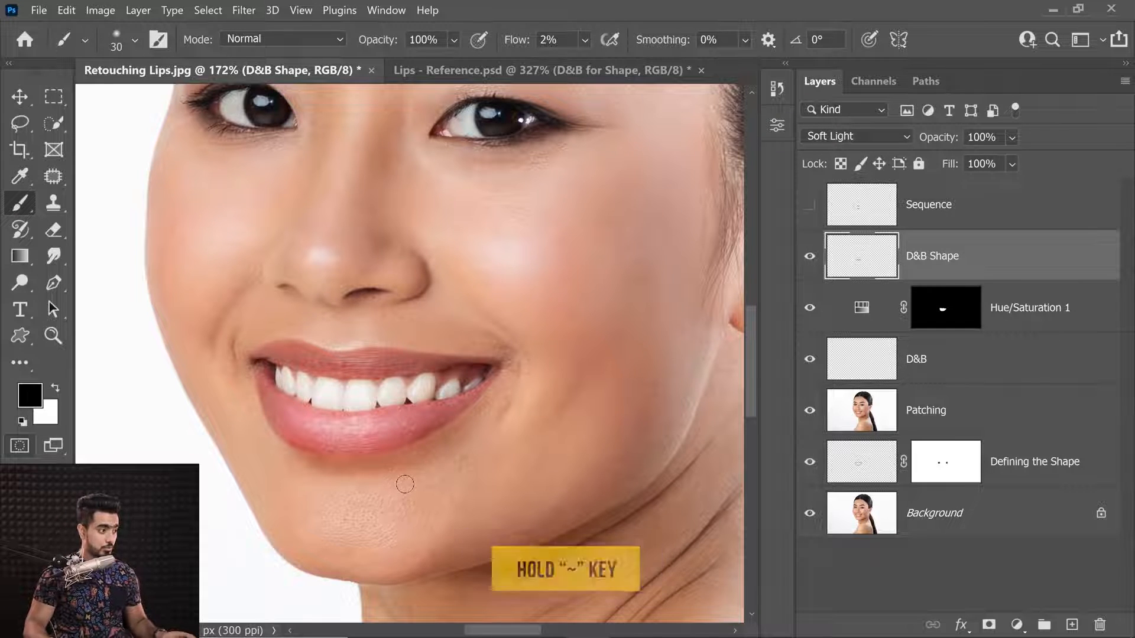
# Blend the burned shadow beneath the lower lip using the brush enlarged to 80 px.
pyautogui.press(']')
pyautogui.press(']')
pyautogui.press(']')
pyautogui.press(']')
pyautogui.press(']')
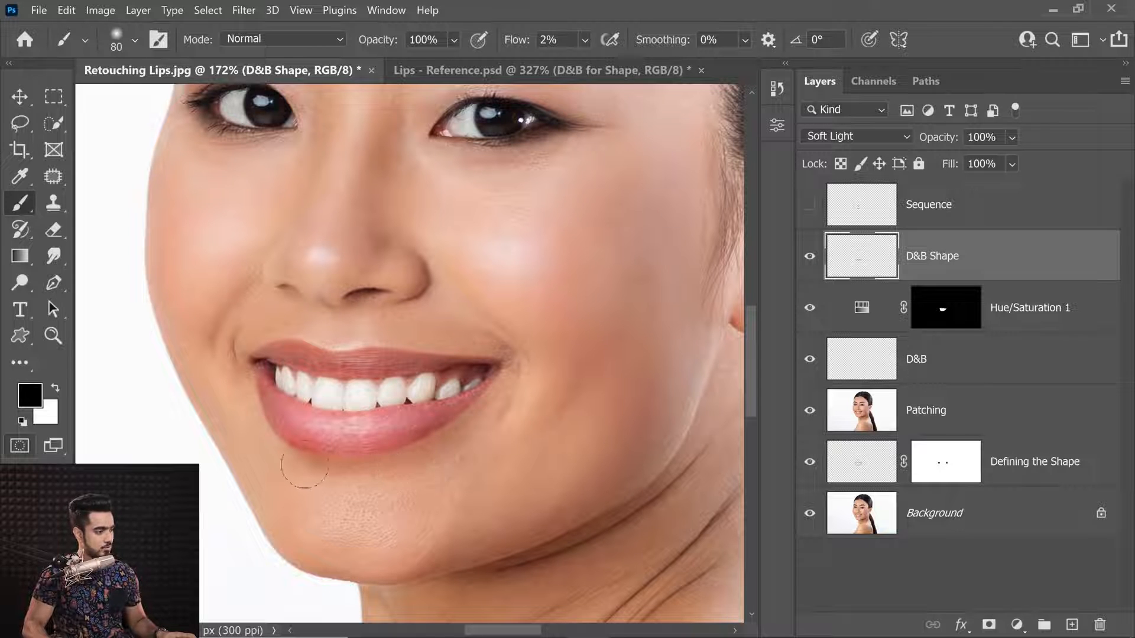
# Compare the lips with the D&B Shape layer hidden and shown, both close up and in the full portrait.
pyautogui.keyDown('ctrl'); pyautogui.moveTo(530, 267); pyautogui.dragTo(469, 391); pyautogui.keyUp('ctrl')
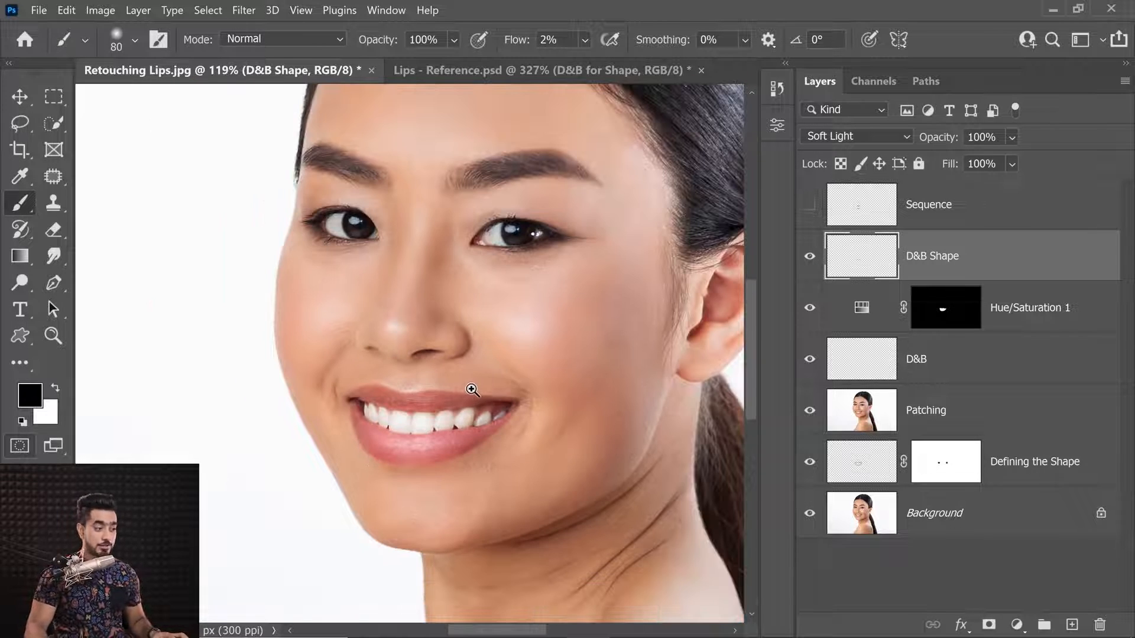
pyautogui.click(810, 267)
pyautogui.scroll(3, 459, 398)
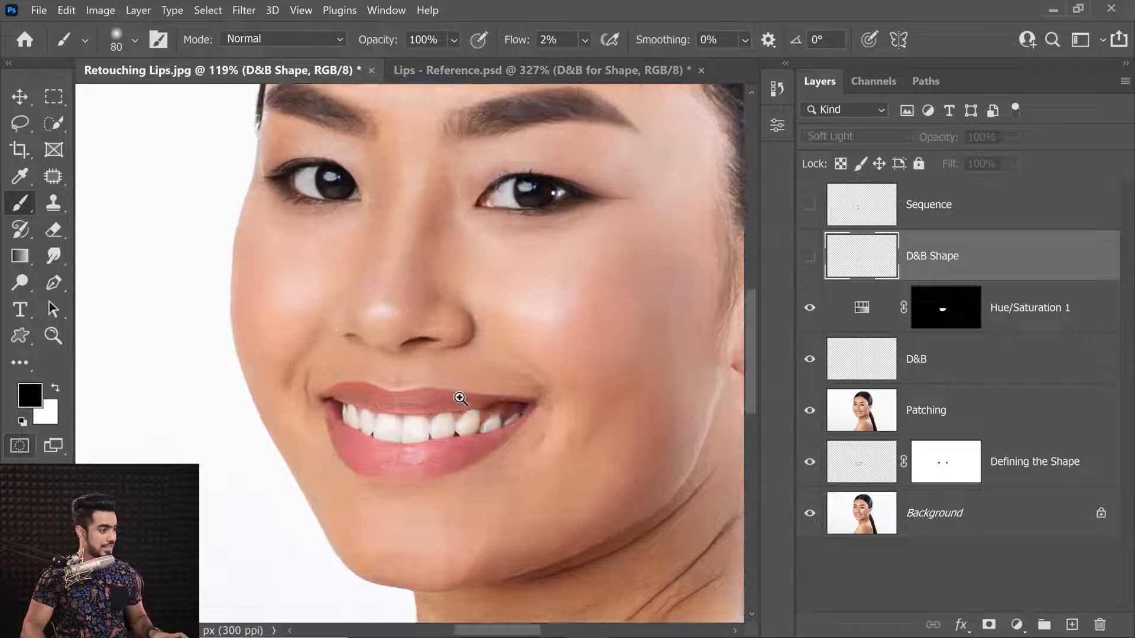
pyautogui.click(808, 265)
pyautogui.click(808, 264)
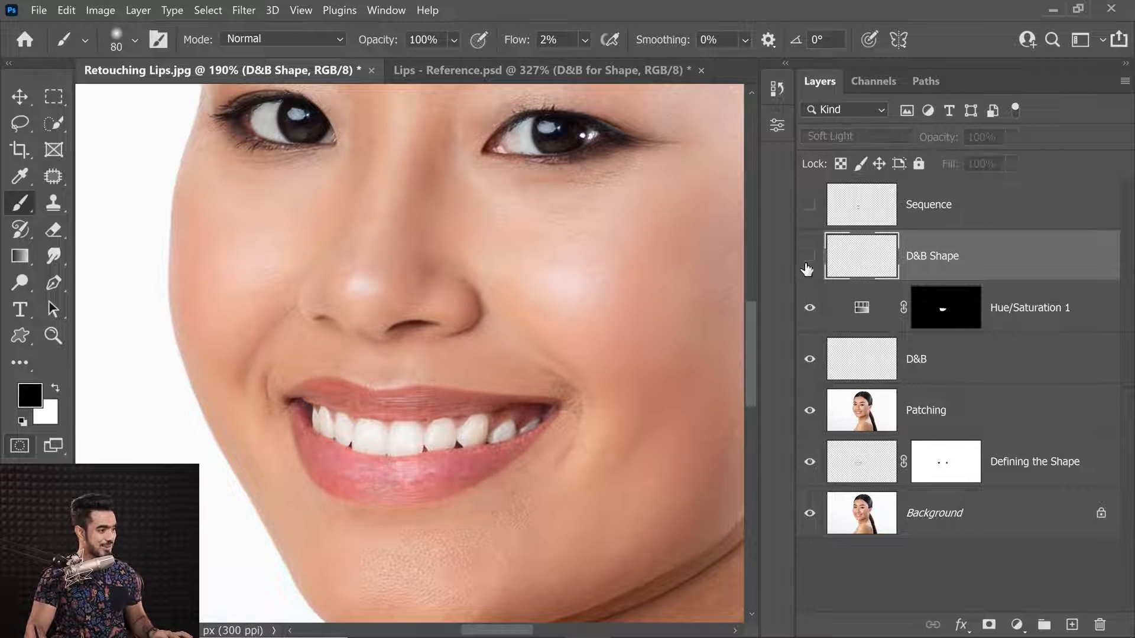
pyautogui.click(808, 265)
pyautogui.scroll(-5, 529, 347)
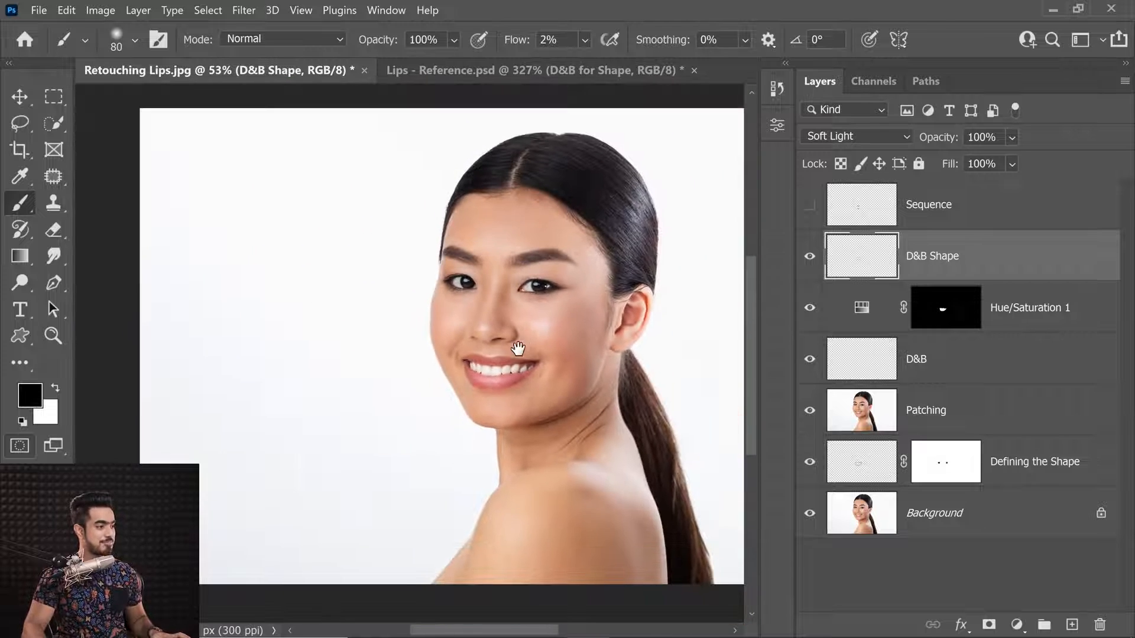
pyautogui.click(810, 259)
pyautogui.click(810, 259)
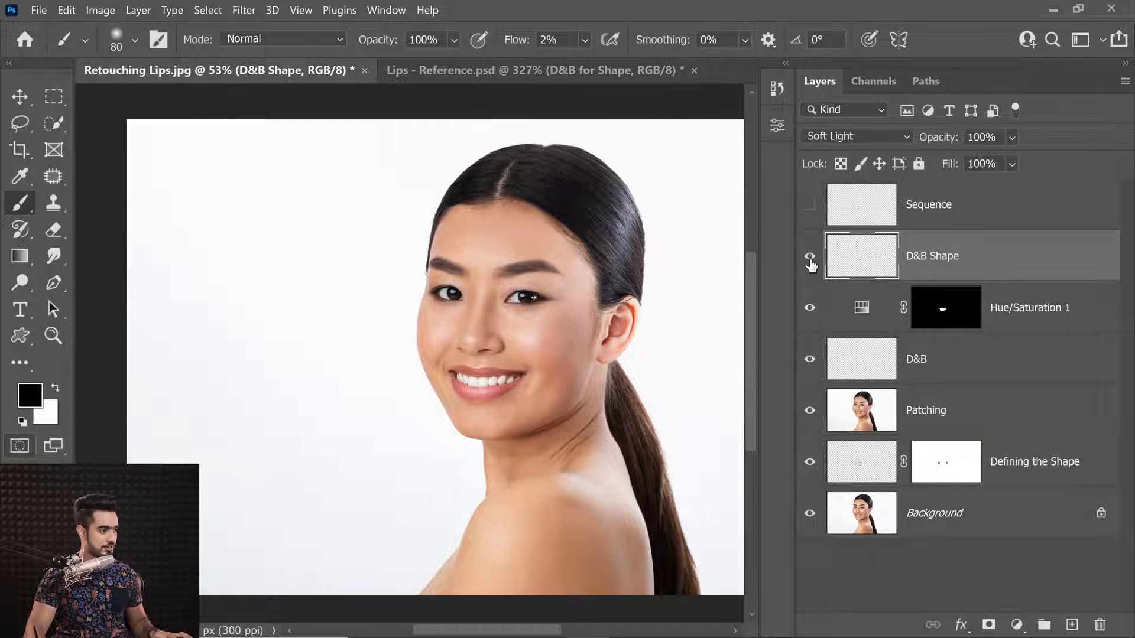
pyautogui.click(810, 259)
pyautogui.click(810, 260)
pyautogui.scroll(3, 550, 345)
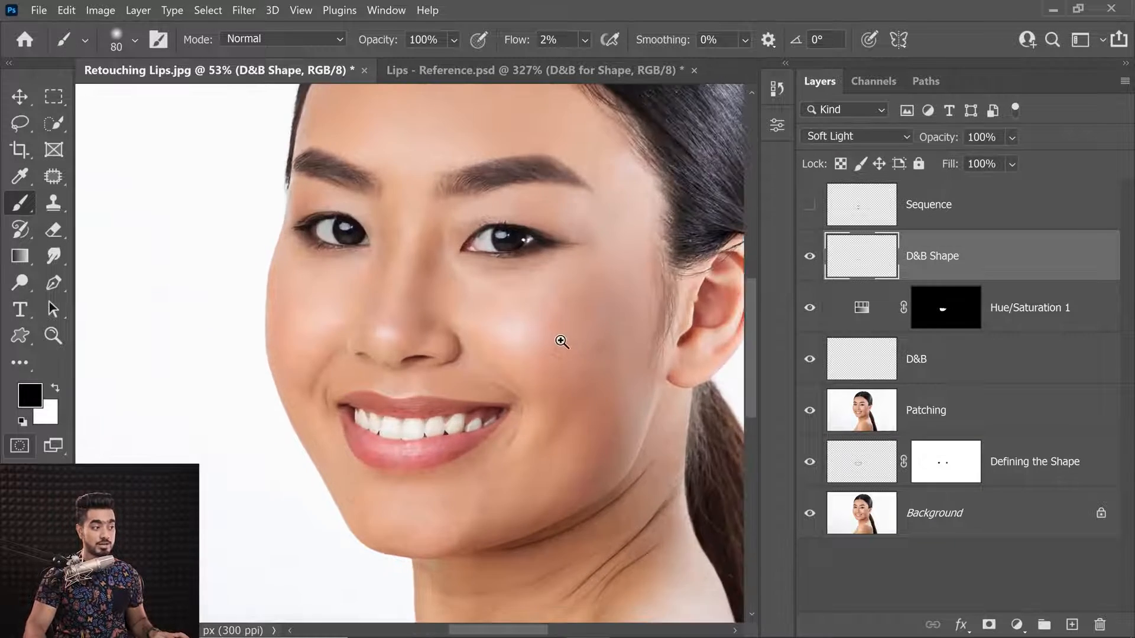
# Set the D&B Shape layer's opacity to 45%.
pyautogui.moveTo(934, 140); pyautogui.dragTo(743, 145)
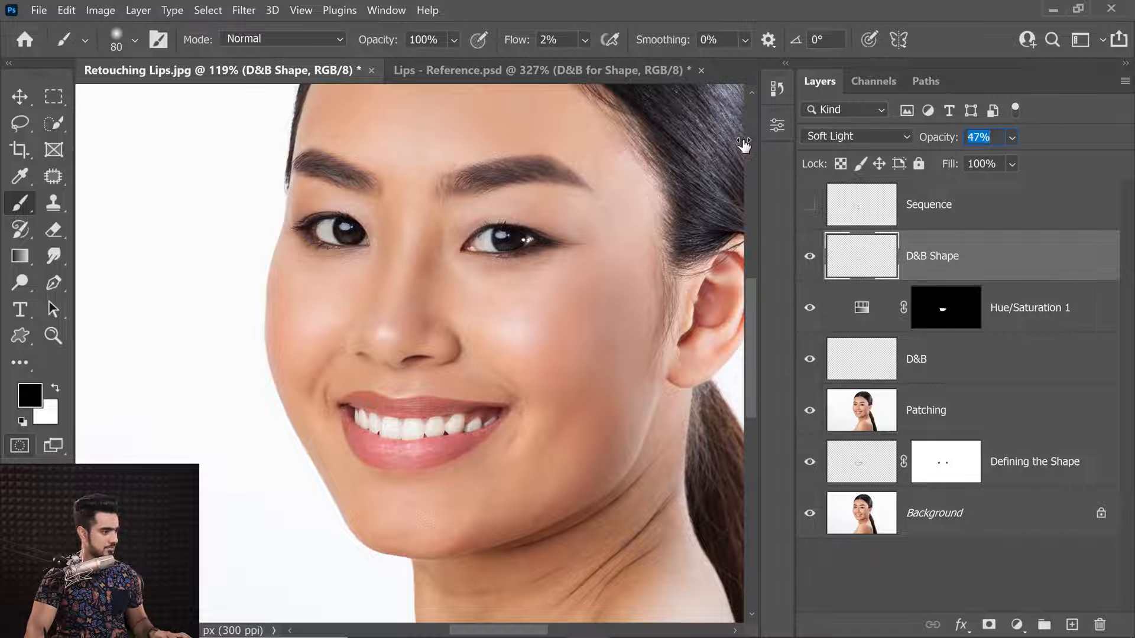
pyautogui.write('45')
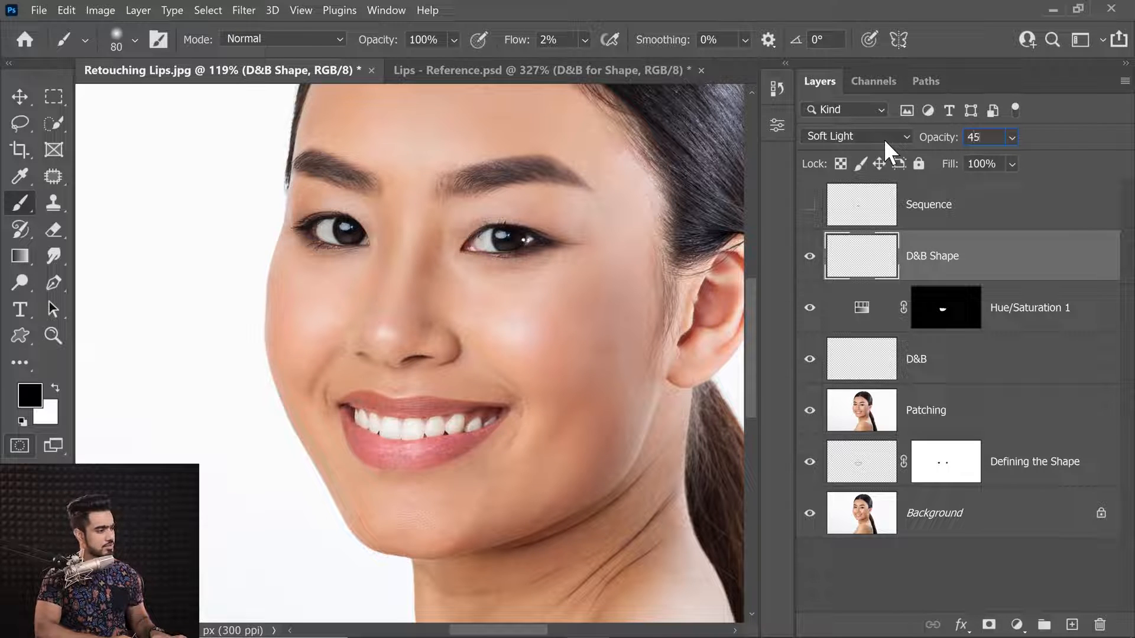
pyautogui.press('Return')
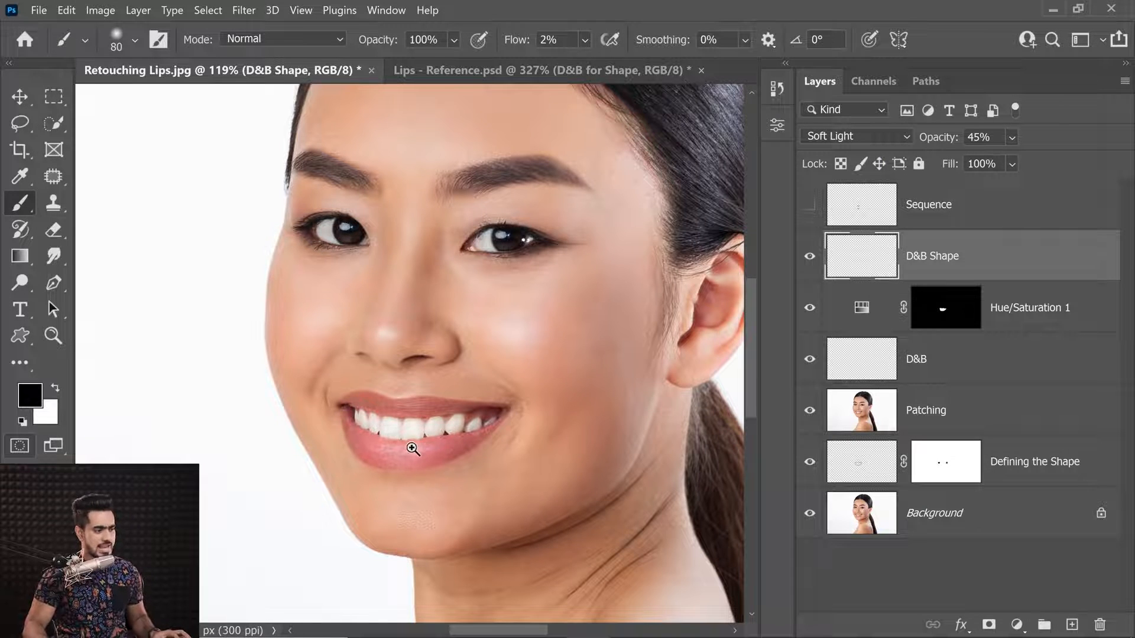
# Inspect the retouched lips up close and compare them with the original by showing only the Background layer.
pyautogui.scroll(6, 413, 451)
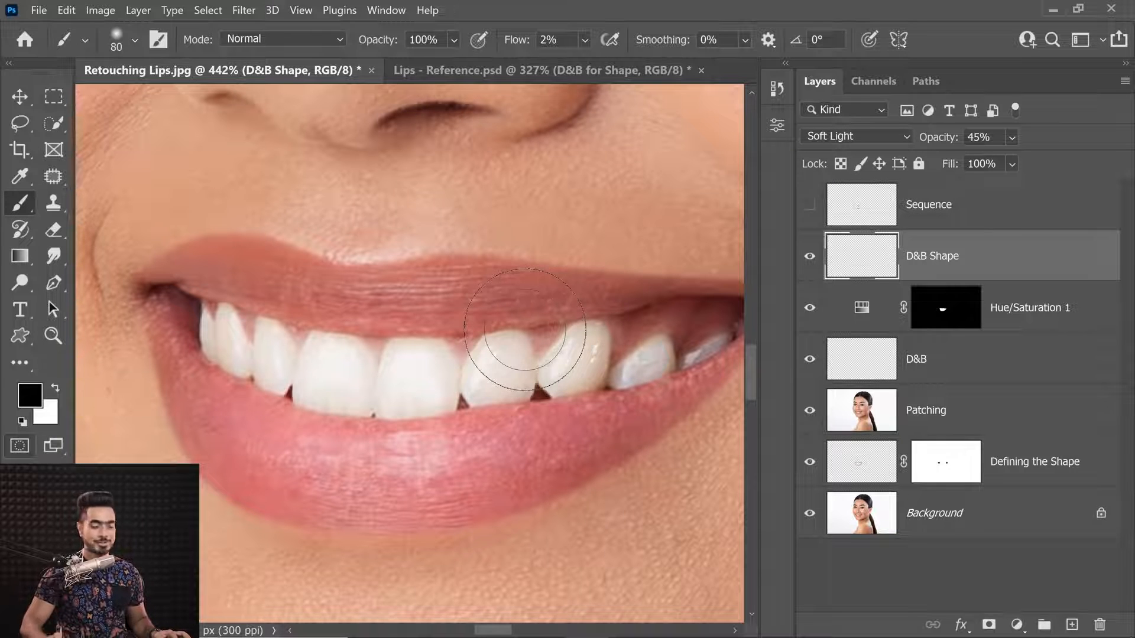
pyautogui.scroll(-6, 524, 329)
pyautogui.moveTo(540, 319)
pyautogui.mouseDown()
pyautogui.moveTo(489, 339)
pyautogui.moveTo(530, 326)
pyautogui.mouseUp()
pyautogui.scroll(3, 503, 331)
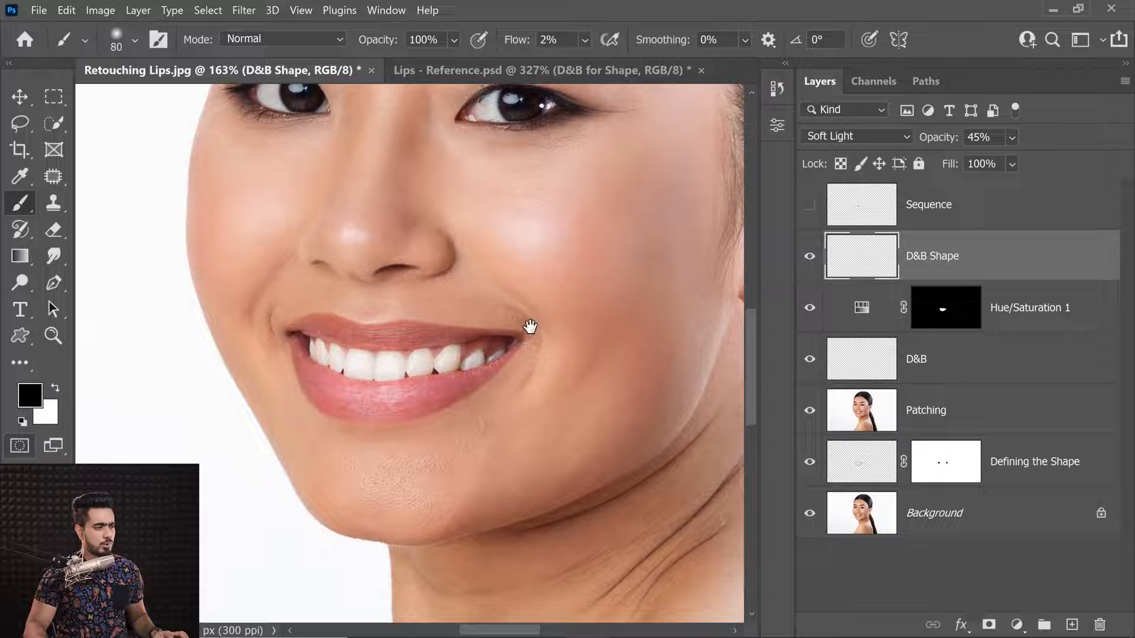
pyautogui.keyDown('alt'); pyautogui.click(810, 514); pyautogui.keyUp('alt')
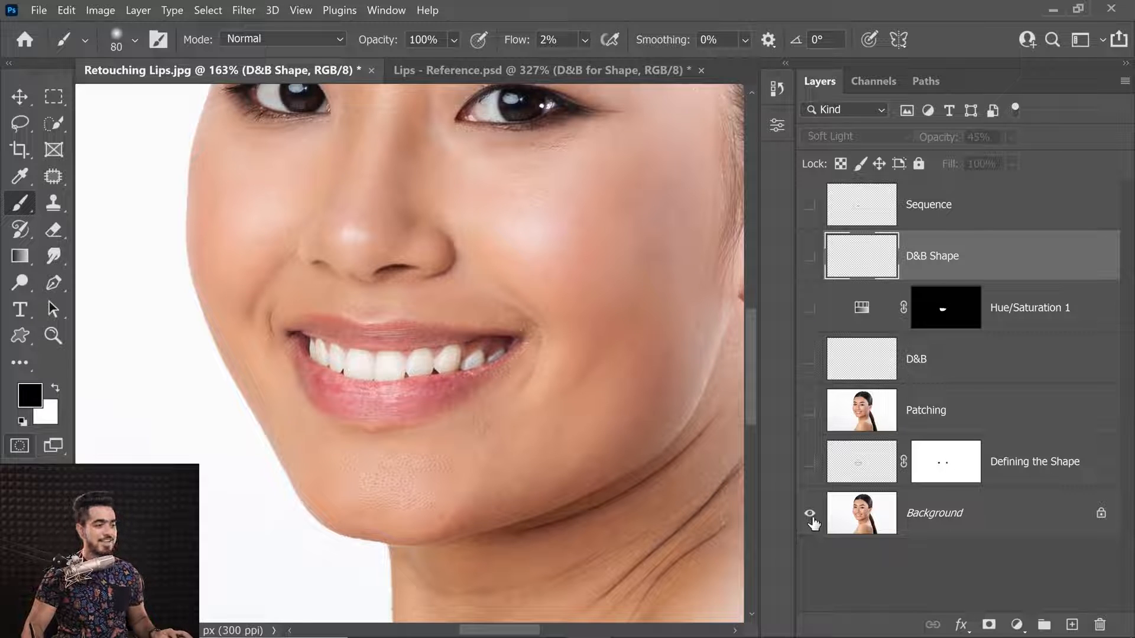
pyautogui.keyDown('alt'); pyautogui.click(810, 516); pyautogui.keyUp('alt')
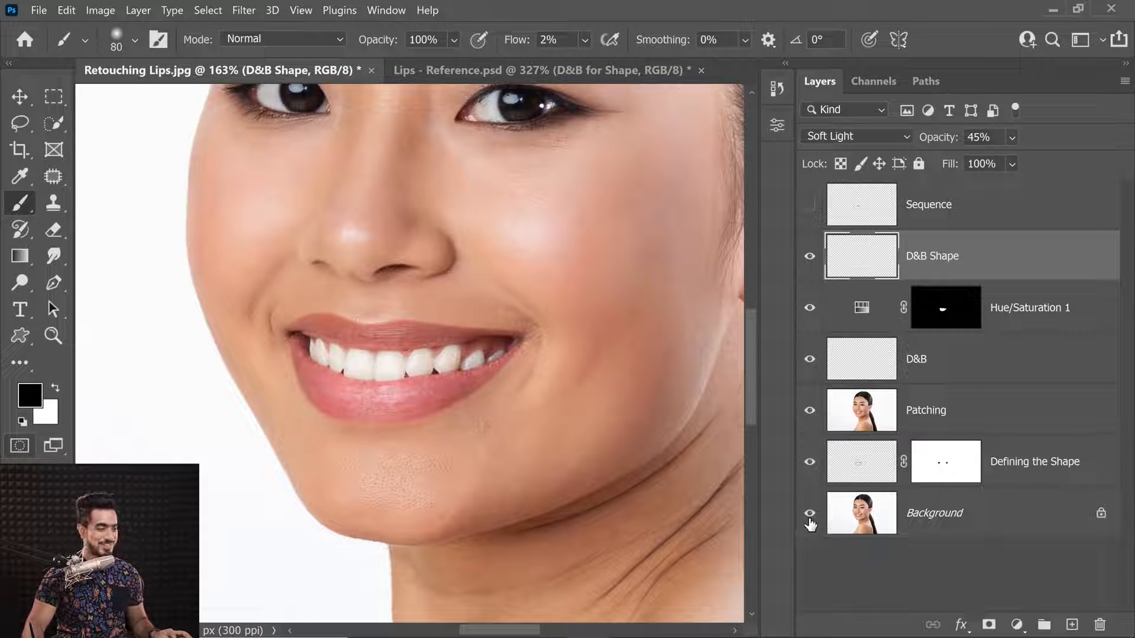
pyautogui.keyDown('alt'); pyautogui.click(810, 519); pyautogui.keyUp('alt')
pyautogui.keyDown('alt'); pyautogui.click(810, 519); pyautogui.keyUp('alt')
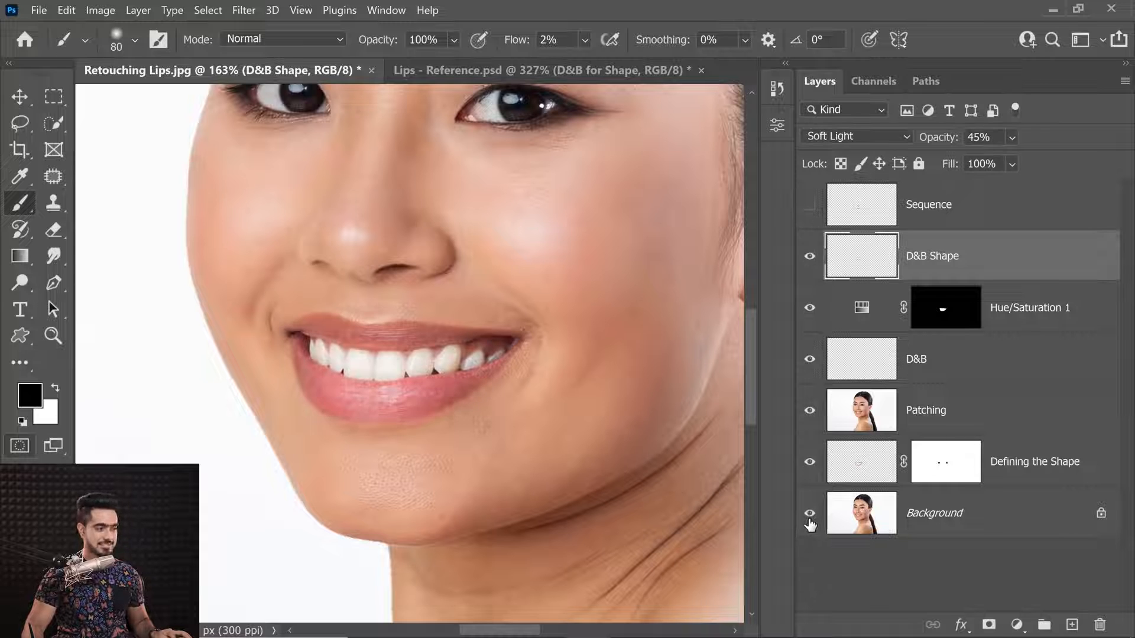
pyautogui.keyDown('alt'); pyautogui.click(810, 522); pyautogui.keyUp('alt')
pyautogui.keyDown('alt'); pyautogui.click(810, 524); pyautogui.keyUp('alt')
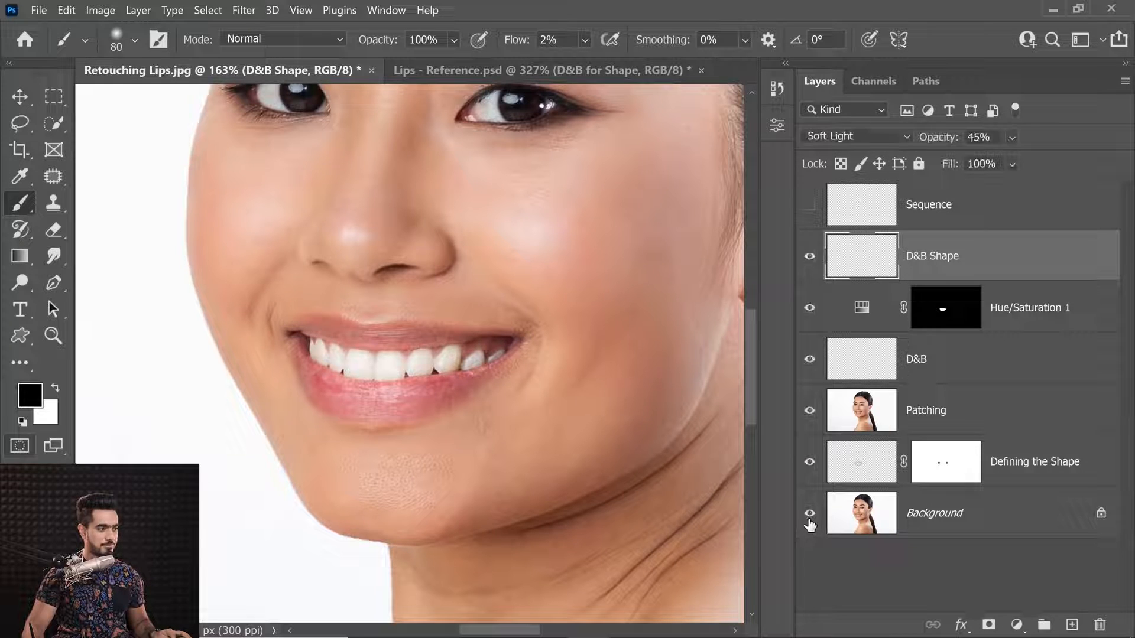
# Group the layers from Defining the Shape through D&B Shape.
pyautogui.click(840, 467)
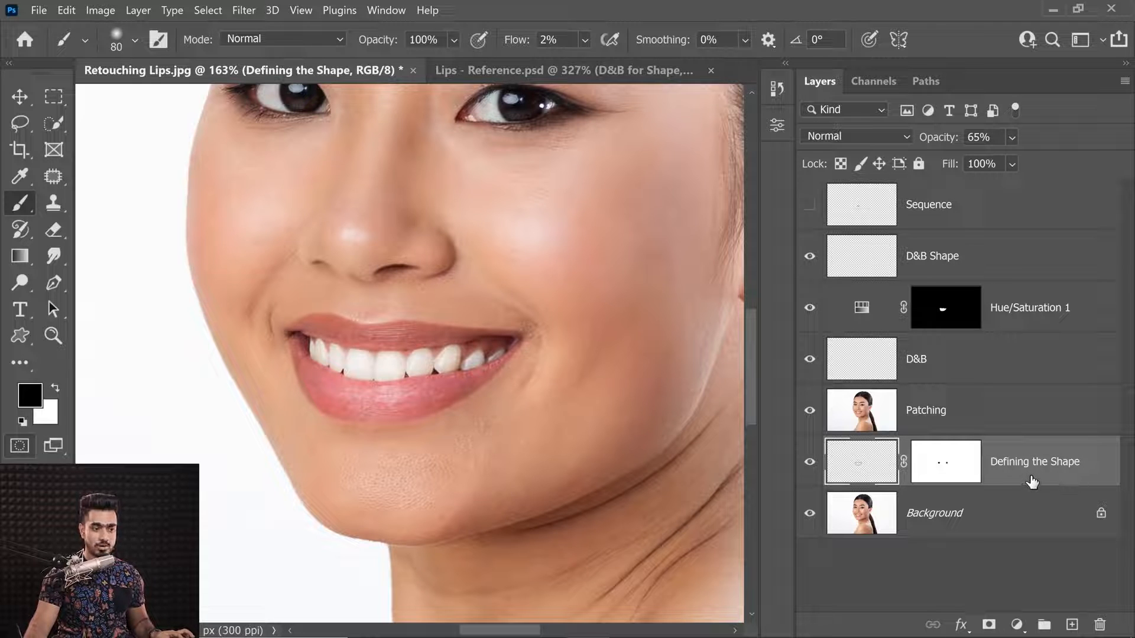
pyautogui.keyDown('shift'); pyautogui.click(960, 264); pyautogui.keyUp('shift')
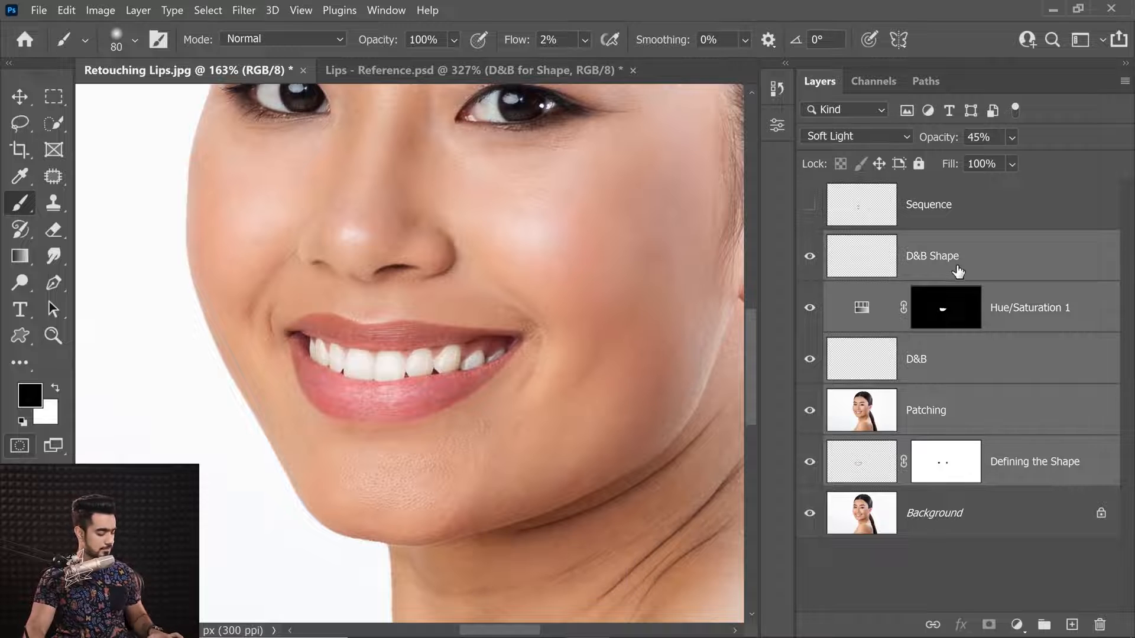
pyautogui.hotkey('ctrl', 'g')
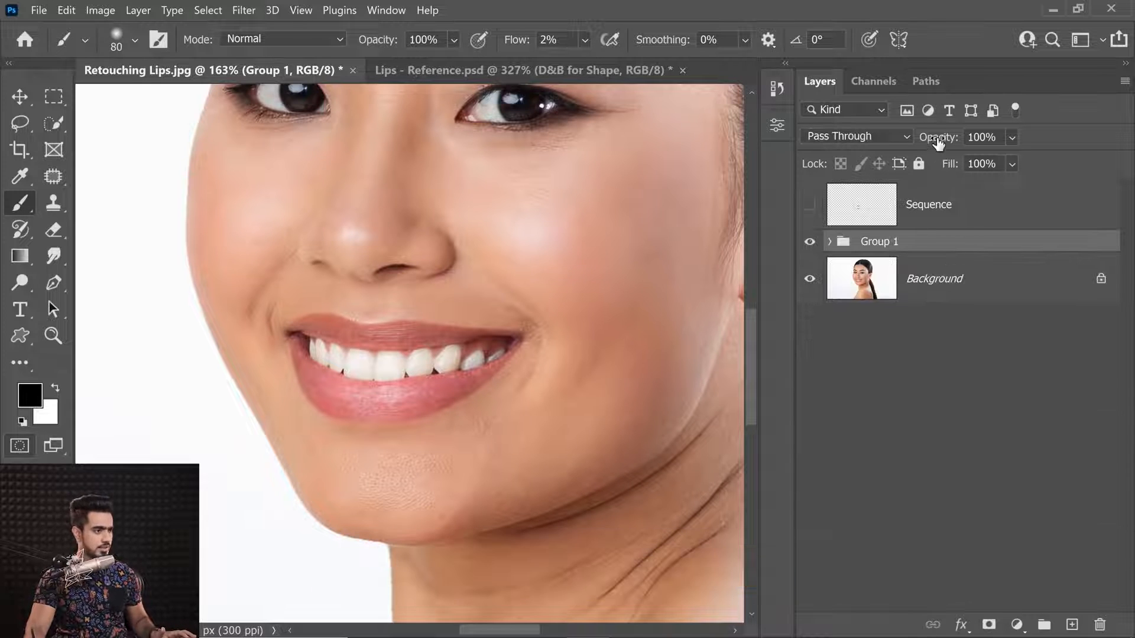
# Expand the new group, review its Patching and Defining the Shape layers, and collapse it again.
pyautogui.click(830, 241)
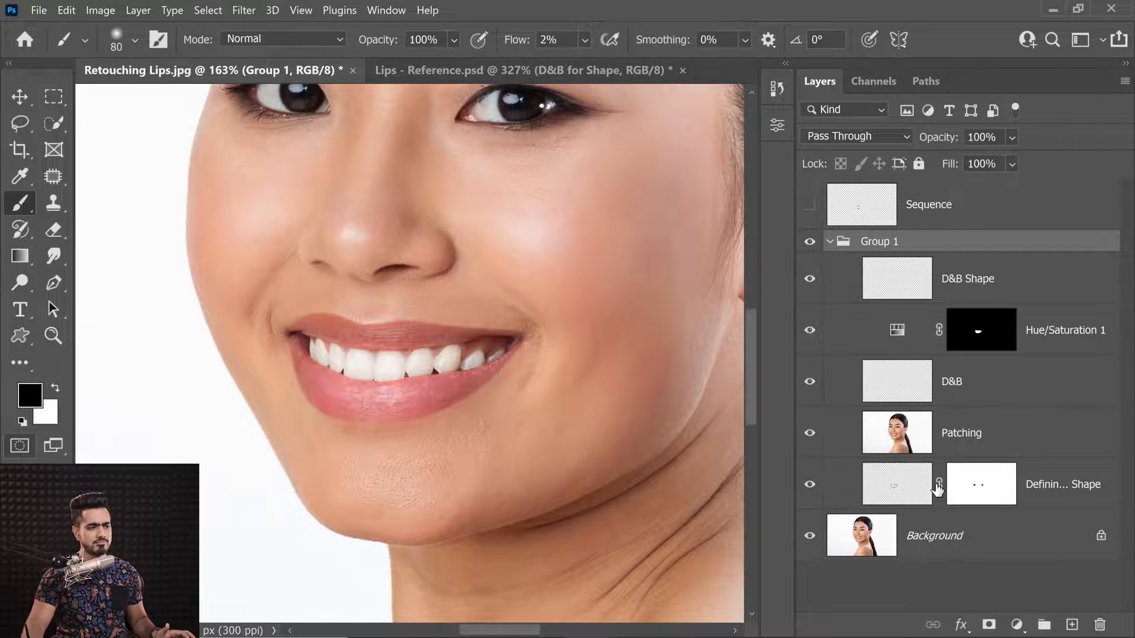
pyautogui.click(991, 446)
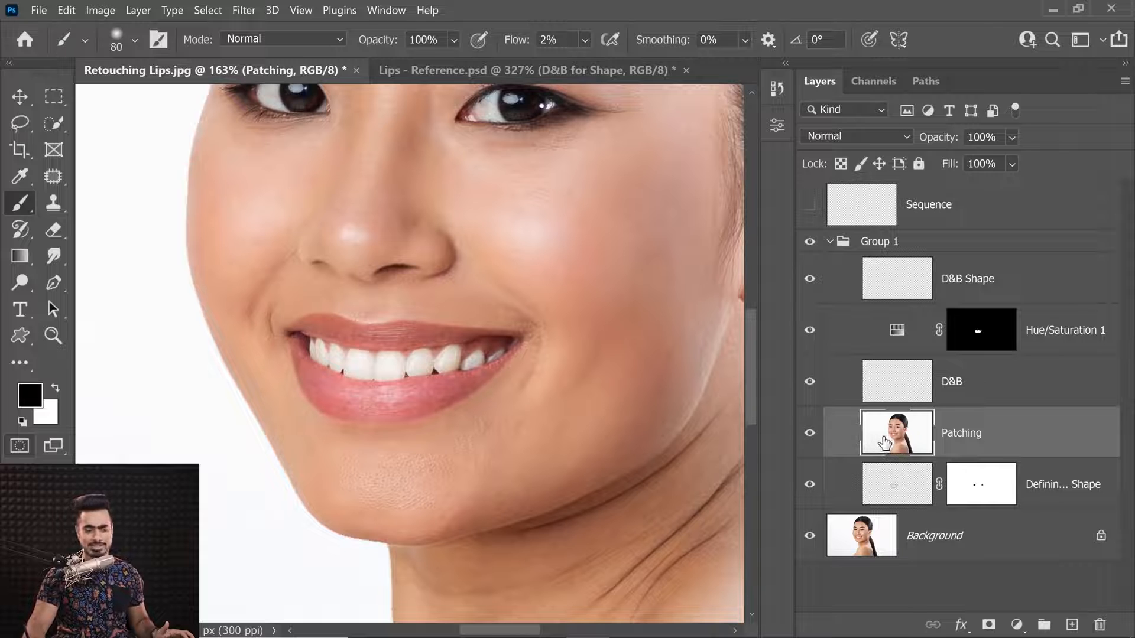
pyautogui.click(900, 495)
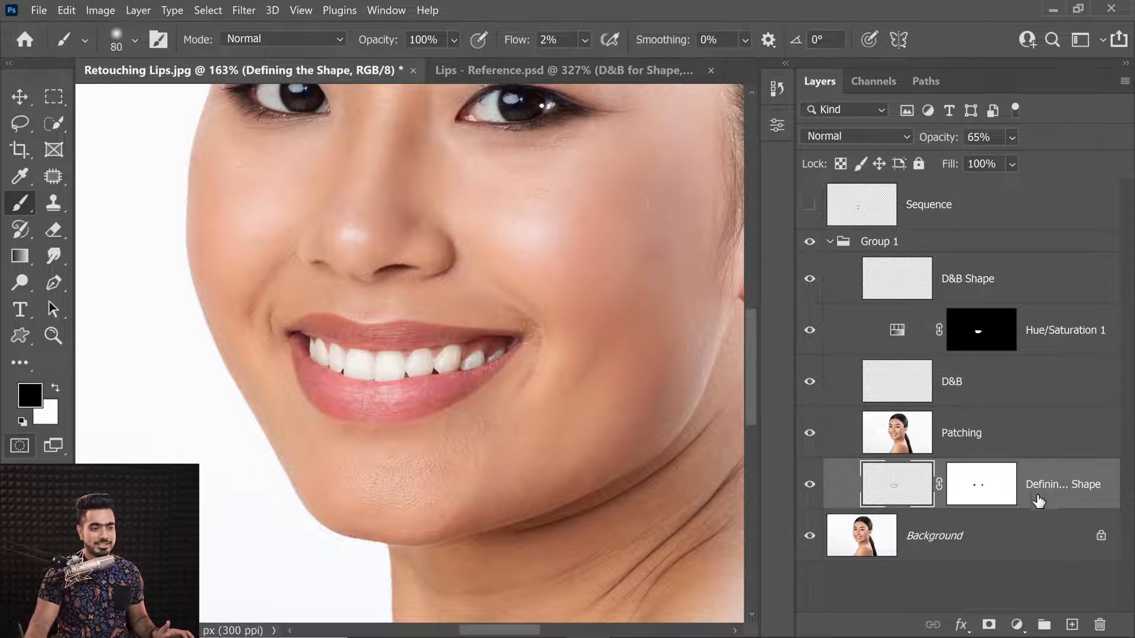
pyautogui.click(1019, 452)
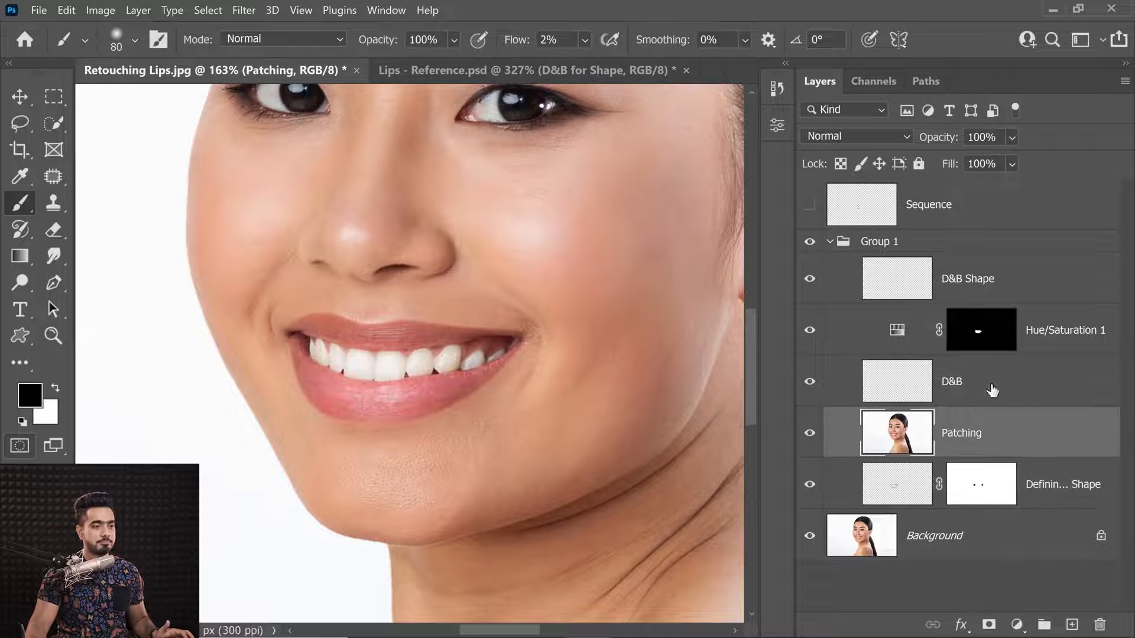
pyautogui.click(830, 241)
# Set the retouching group's opacity to 60%.
pyautogui.moveTo(932, 144); pyautogui.dragTo(889, 153)
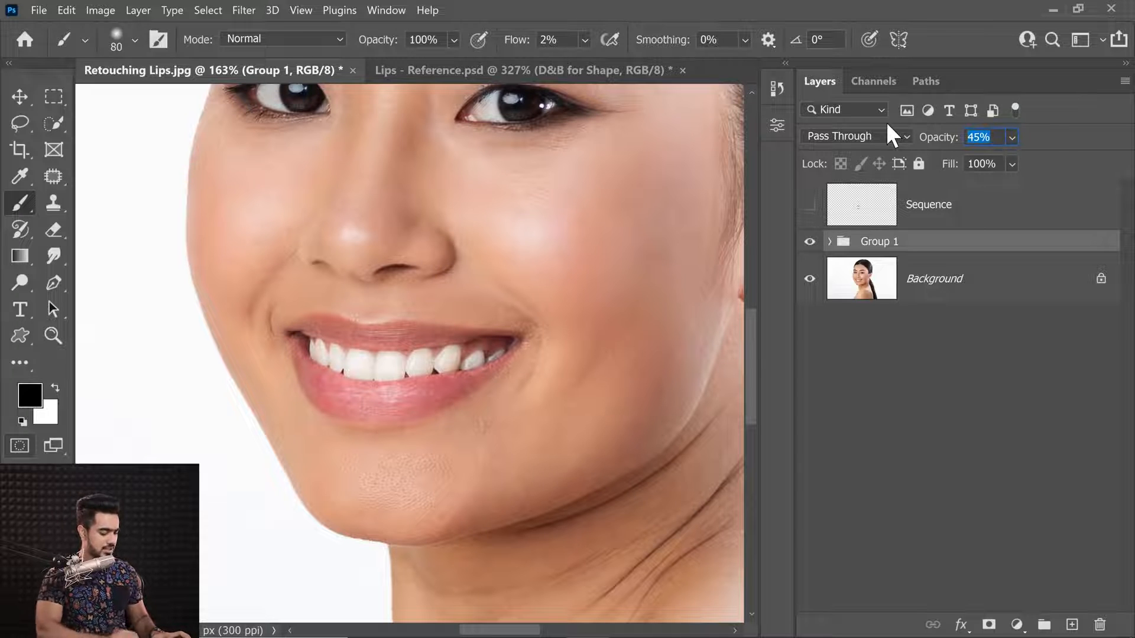
pyautogui.write('60')
pyautogui.press('Return')
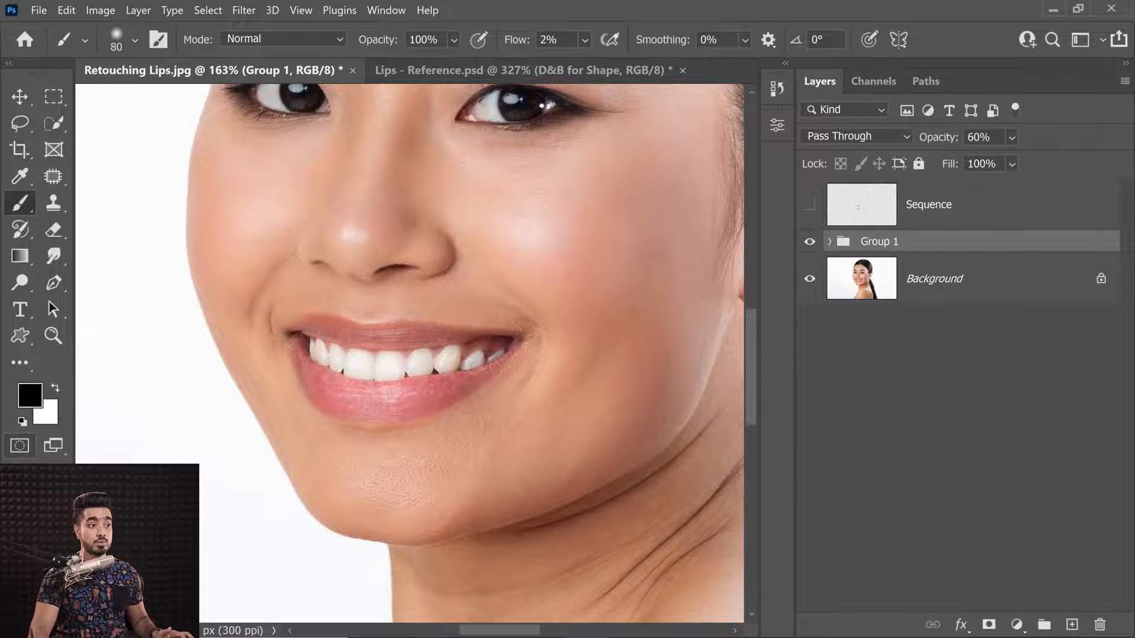
# Try an opacity of 30% on Group 1 and compare the lips with and without the group.
pyautogui.click(979, 137)
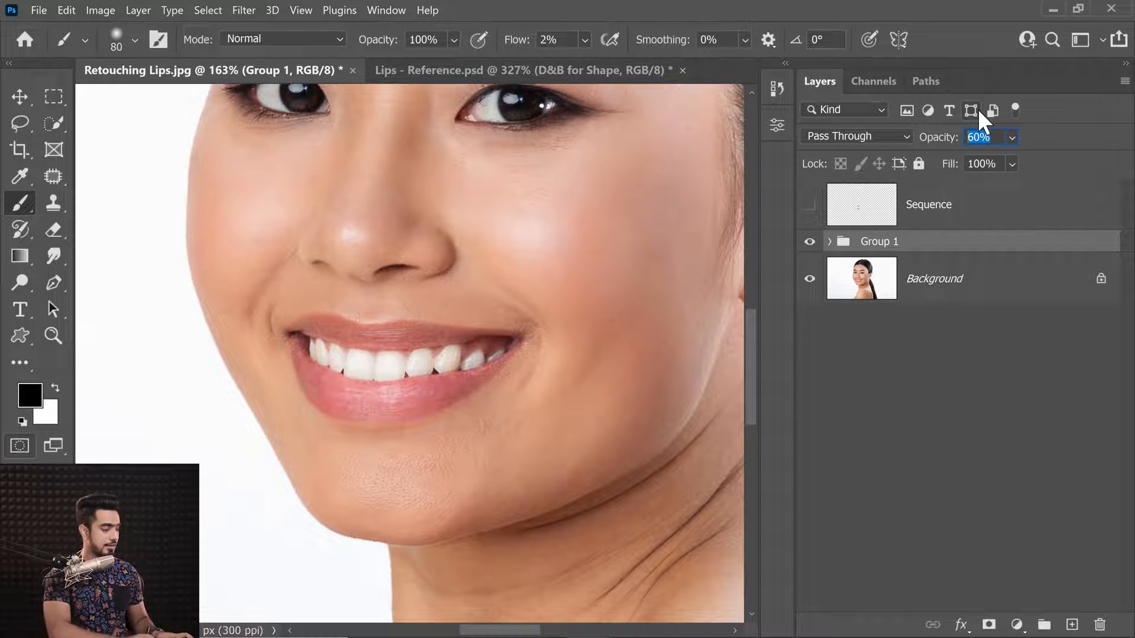
pyautogui.write('30')
pyautogui.press('Return')
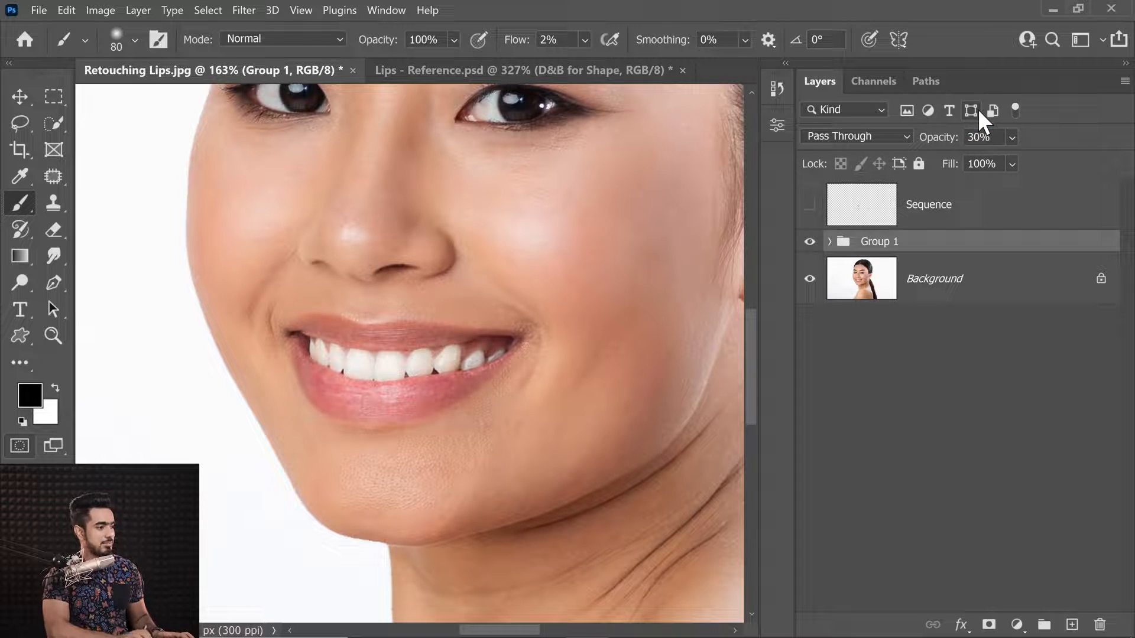
pyautogui.click(809, 251)
pyautogui.click(807, 255)
pyautogui.click(807, 258)
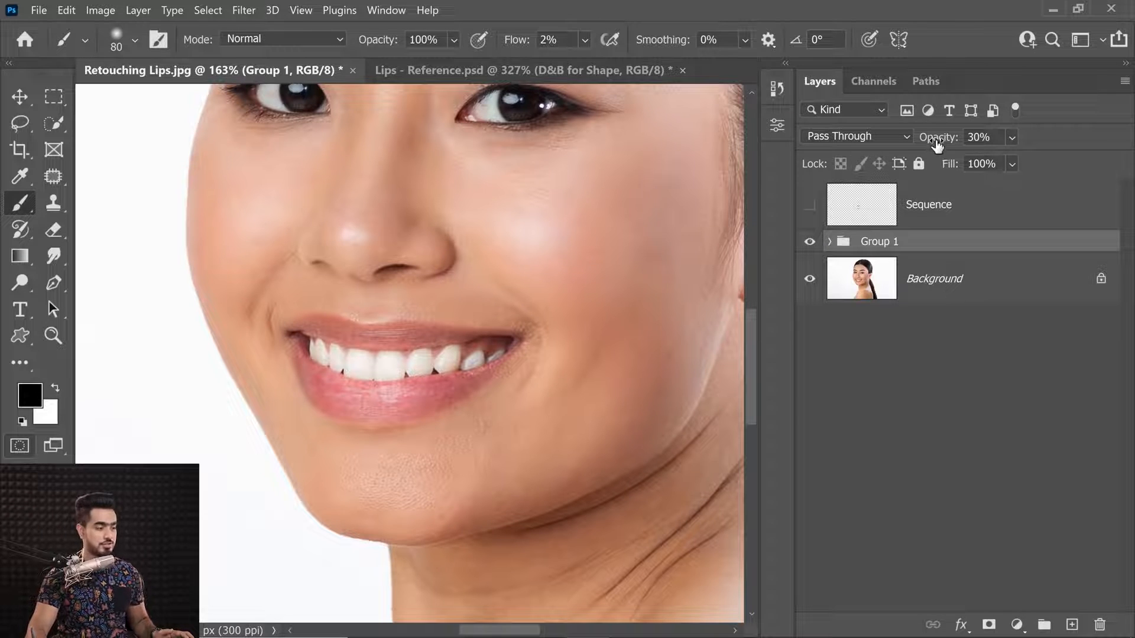
# Raise Group 1's opacity to 100% and compare the full-strength retouch with the original.
pyautogui.moveTo(936, 146); pyautogui.dragTo(1084, 139)
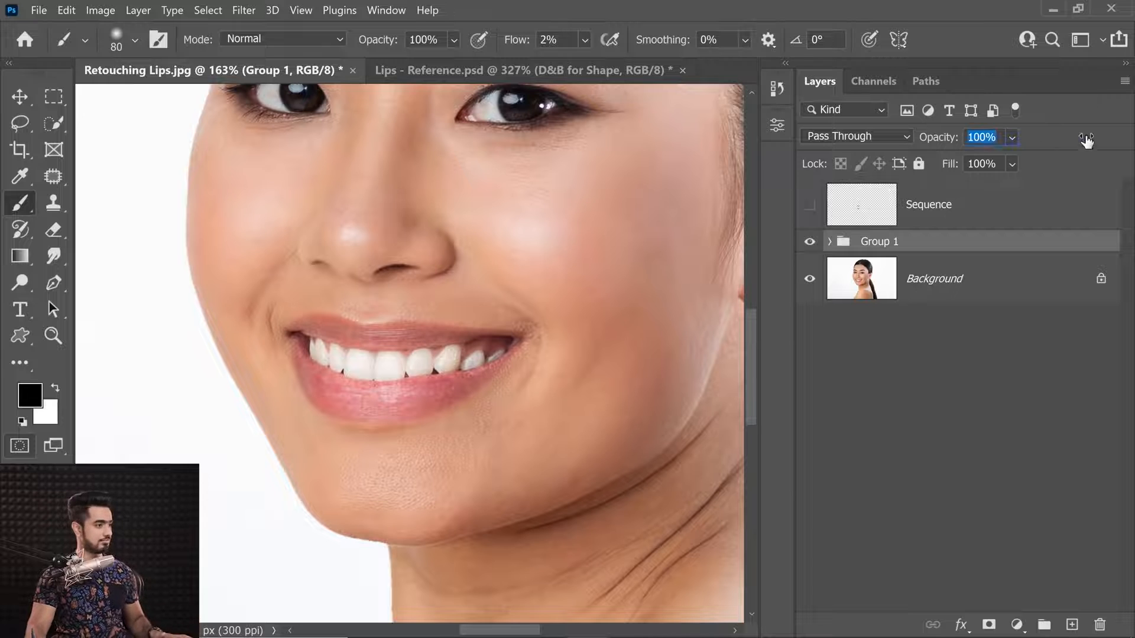
pyautogui.click(809, 248)
pyautogui.click(807, 253)
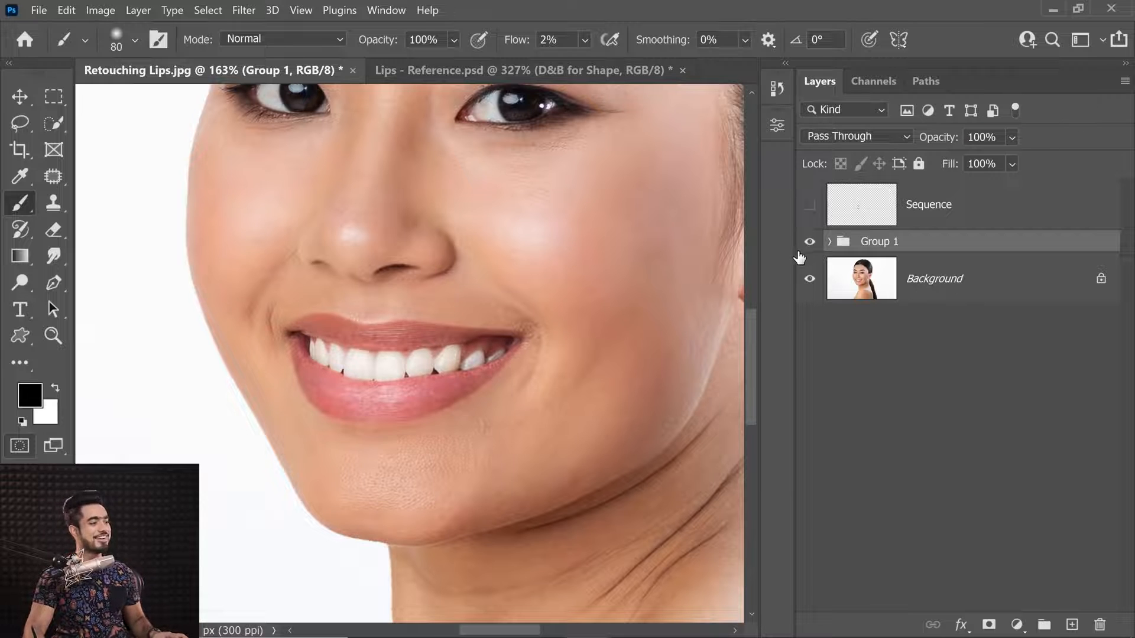
# Set Group 1's opacity to 65% and compare the retouch with the original across the whole face.
pyautogui.click(918, 143)
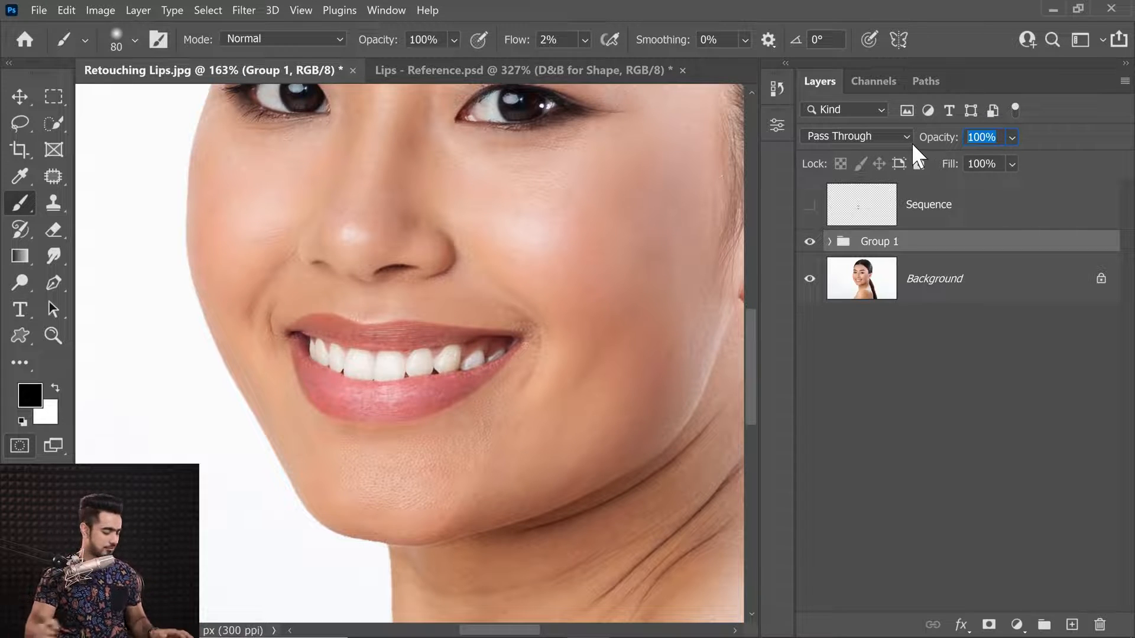
pyautogui.write('65')
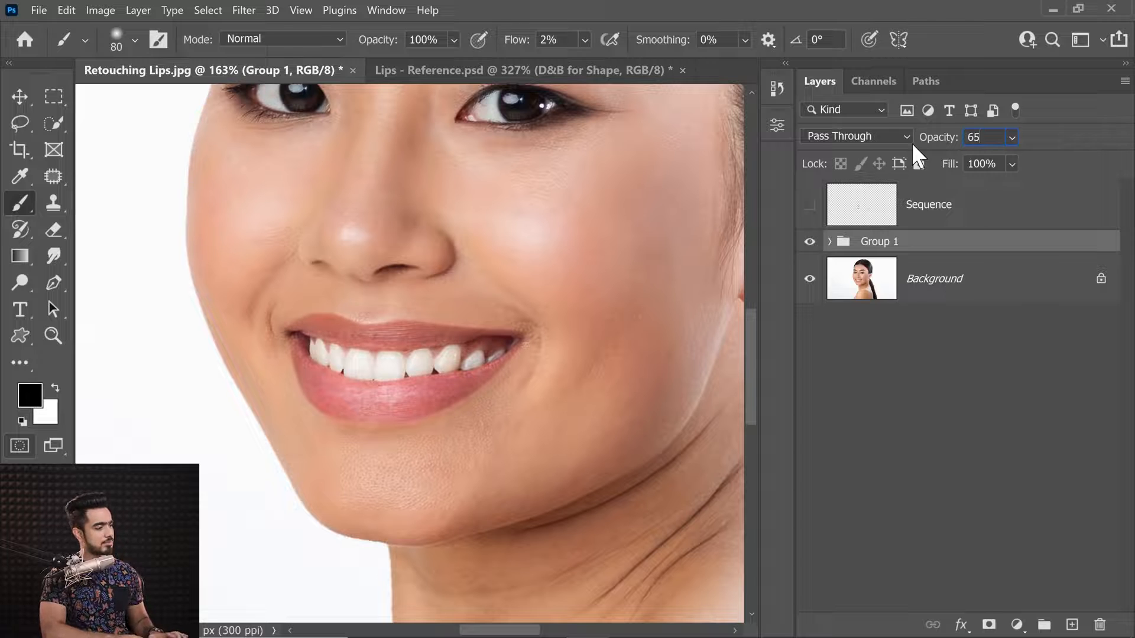
pyautogui.press('Return')
pyautogui.moveTo(579, 266); pyautogui.dragTo(543, 273)
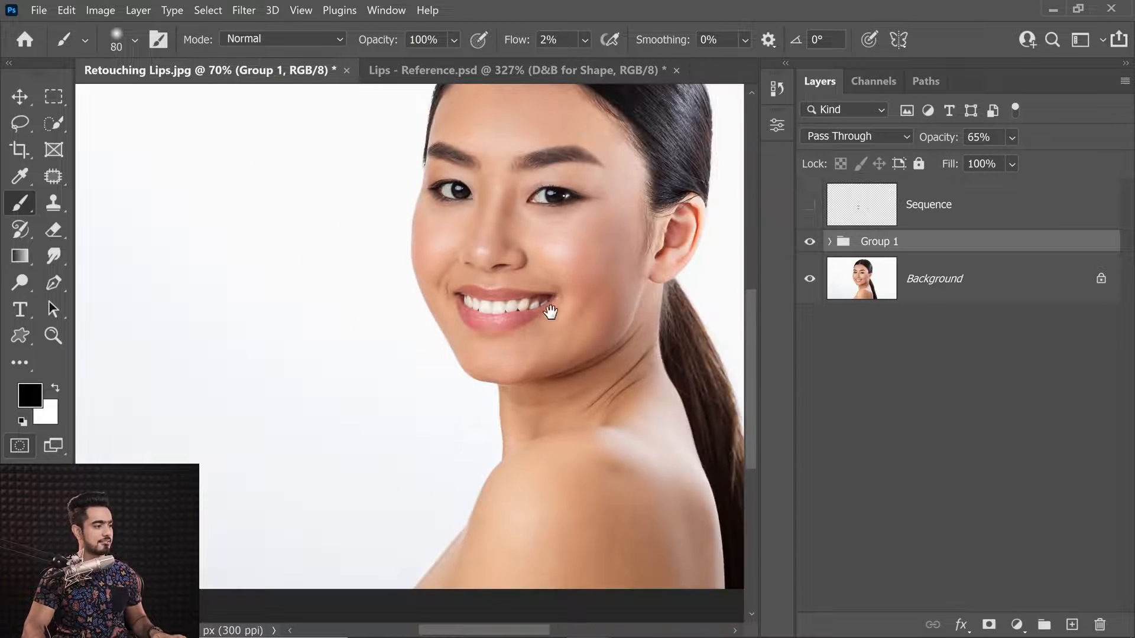
pyautogui.moveTo(550, 312); pyautogui.dragTo(530, 361)
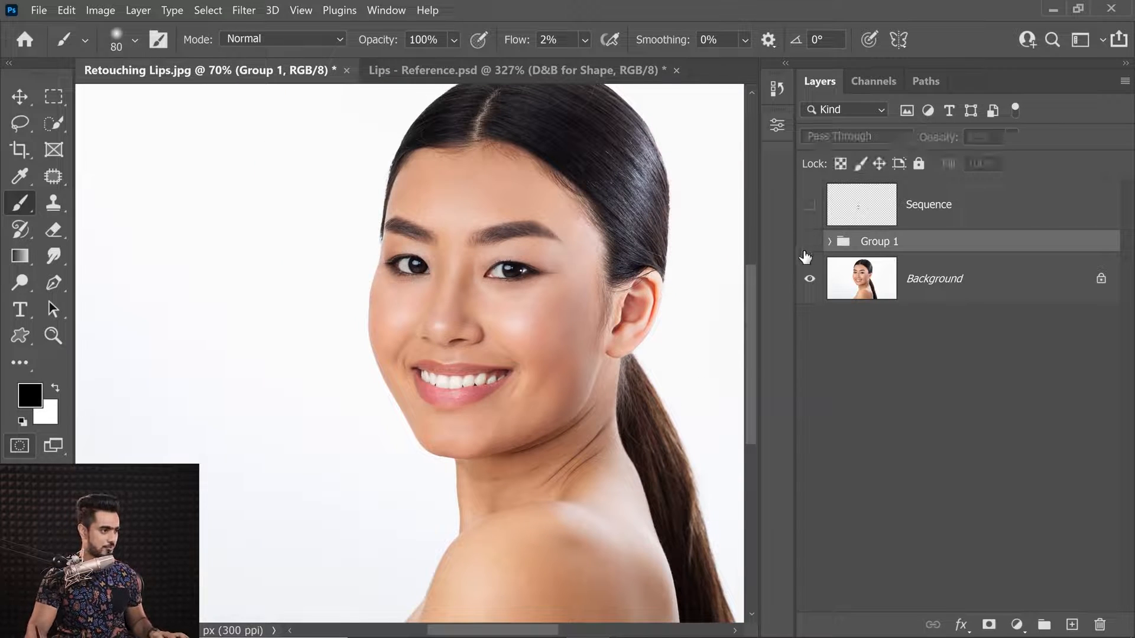